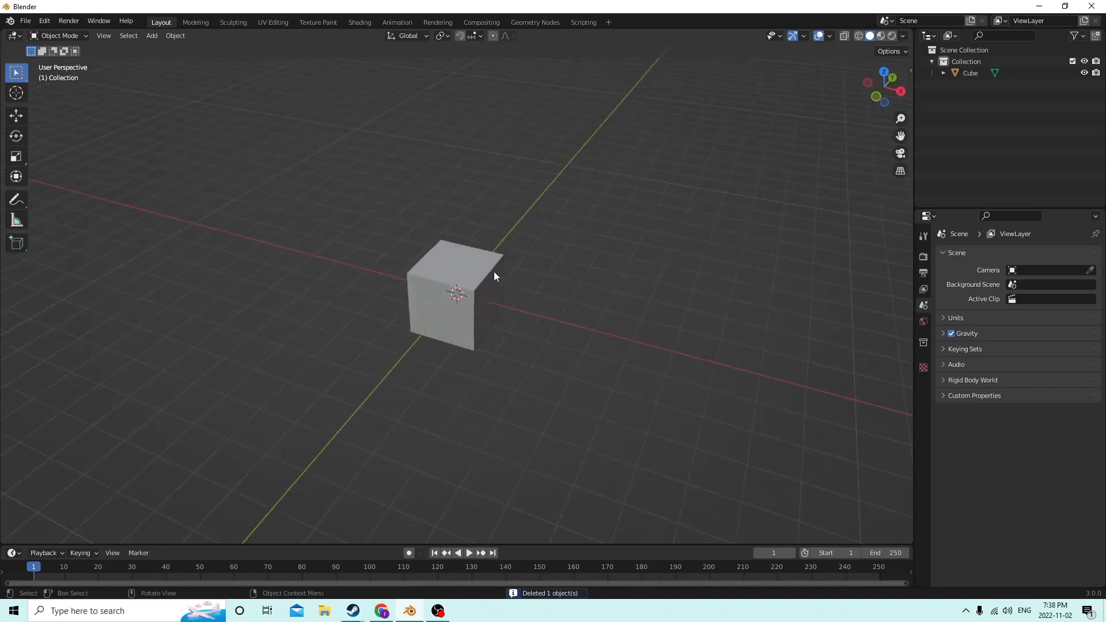
# Select the cube and orient the view toward it.
pyautogui.click(437, 278)
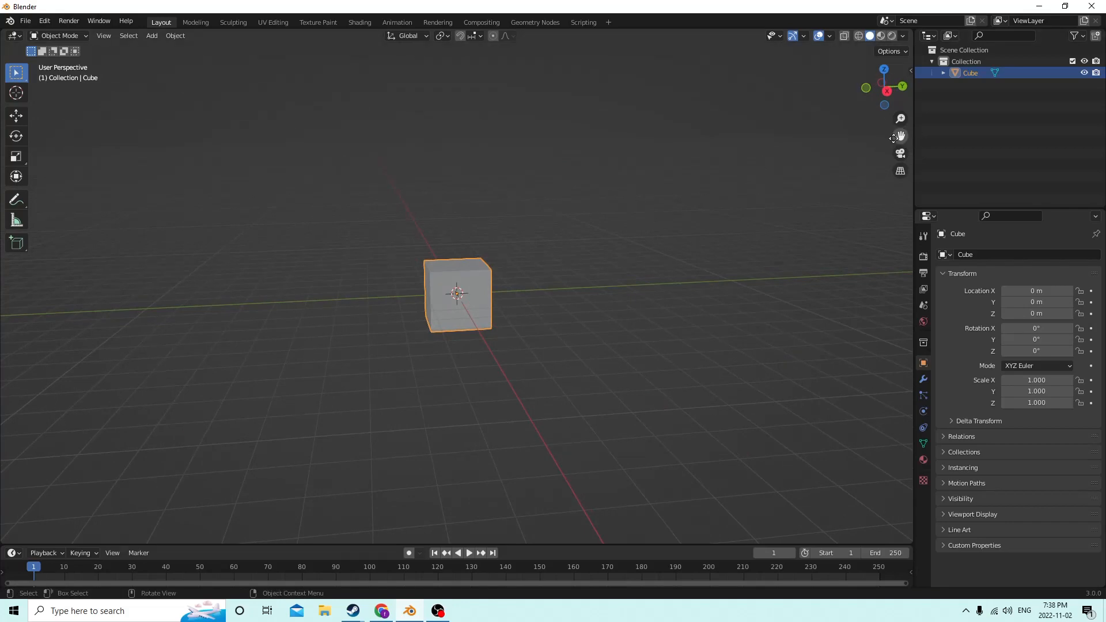
pyautogui.moveTo(901, 136); pyautogui.dragTo(928, 205)
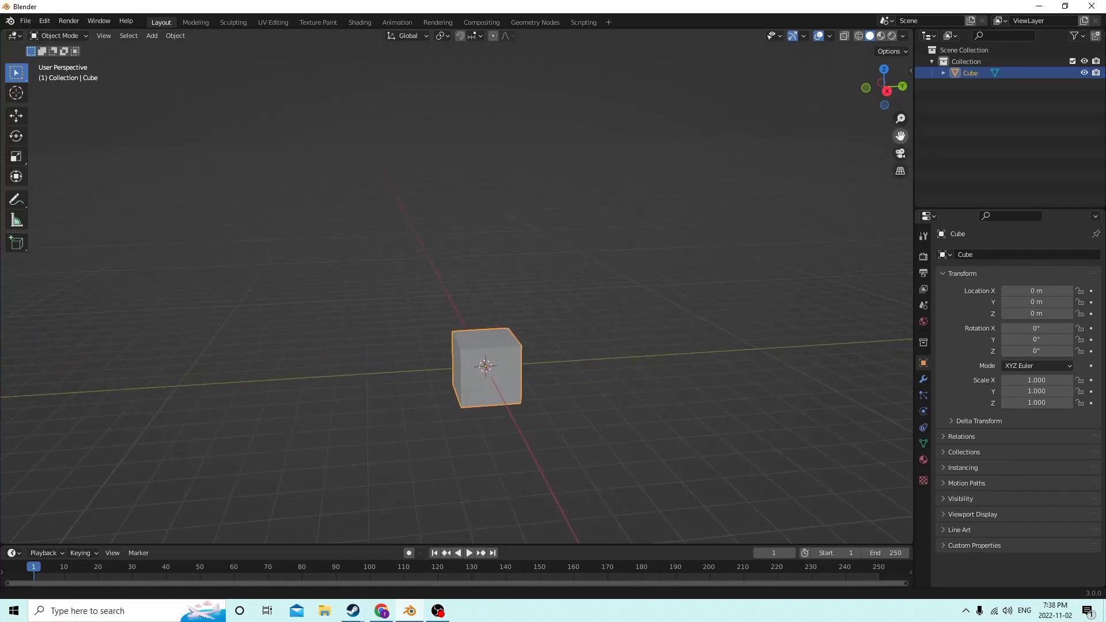
pyautogui.scroll(4, 667, 215)
pyautogui.moveTo(666, 215); pyautogui.dragTo(589, 234, button='middle')
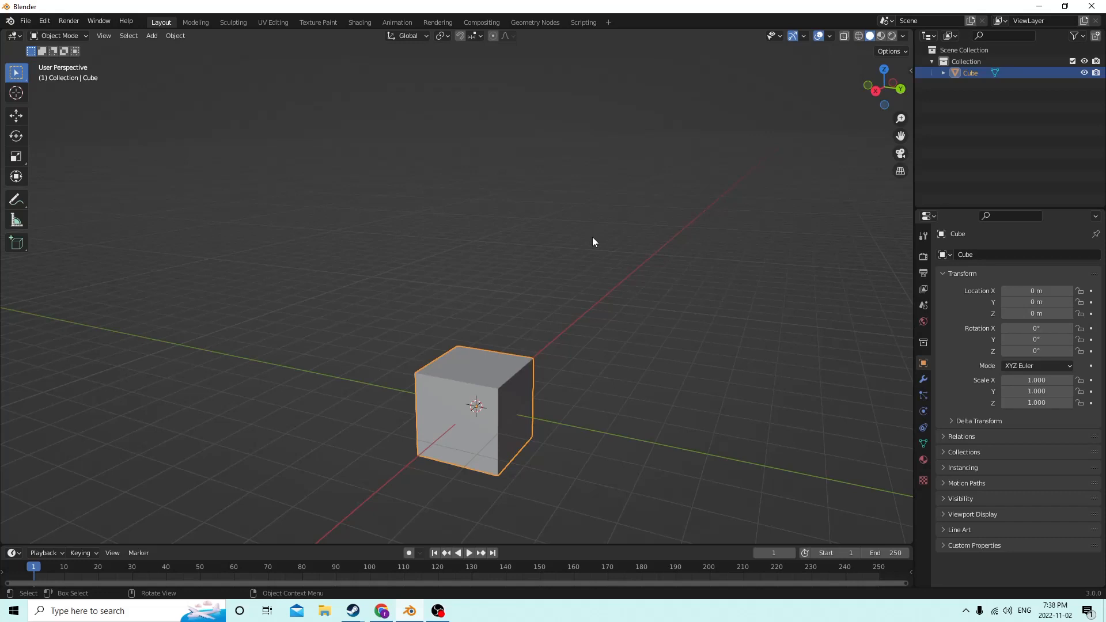
pyautogui.moveTo(588, 235); pyautogui.dragTo(565, 251, button='middle')
# Set the cube's mesh editing to edge selection with the Scale tool, and return to Object Mode.
pyautogui.press('Tab')
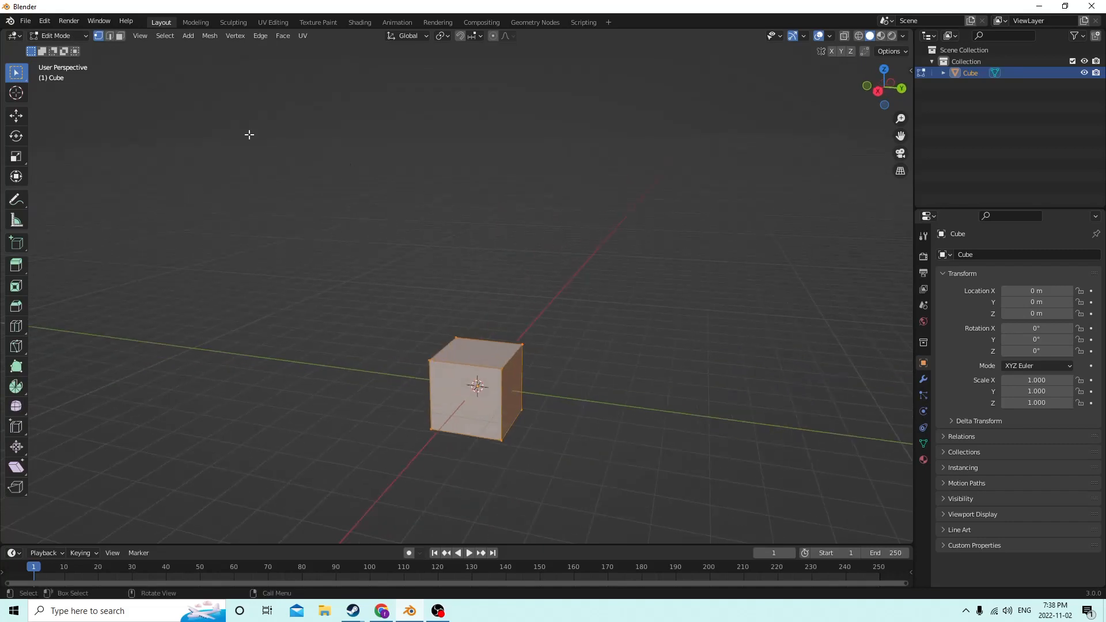
pyautogui.moveTo(541, 290); pyautogui.dragTo(578, 309, button='middle')
pyautogui.click(16, 156)
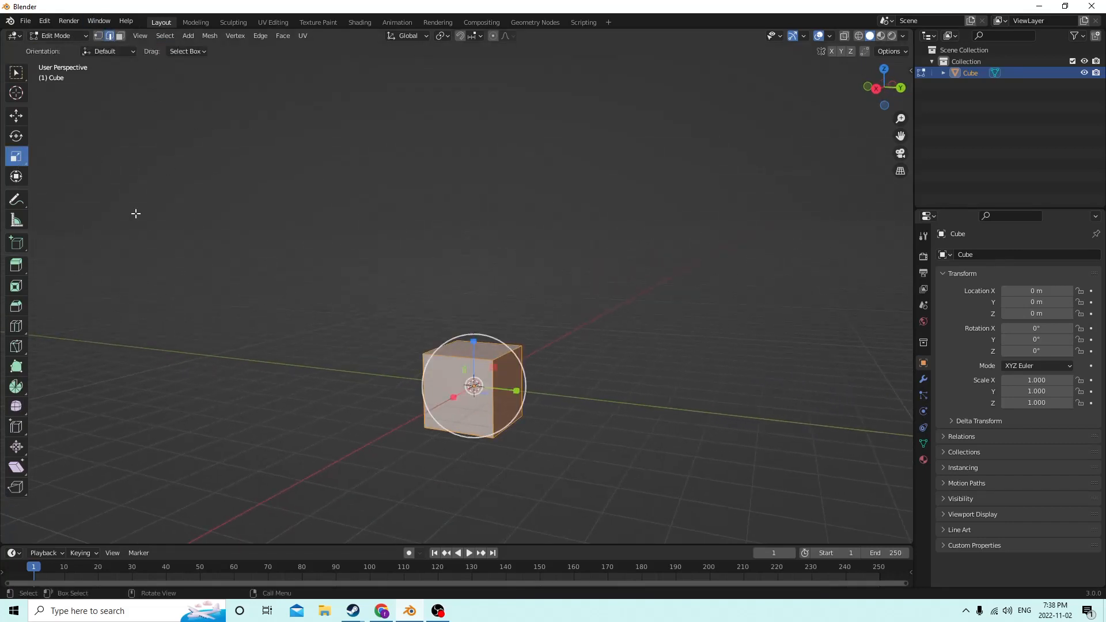
pyautogui.moveTo(507, 345); pyautogui.dragTo(602, 374, button='middle')
pyautogui.moveTo(536, 373); pyautogui.dragTo(536, 374)
pyautogui.moveTo(512, 368); pyautogui.dragTo(482, 364, button='middle')
pyautogui.press('Tab')
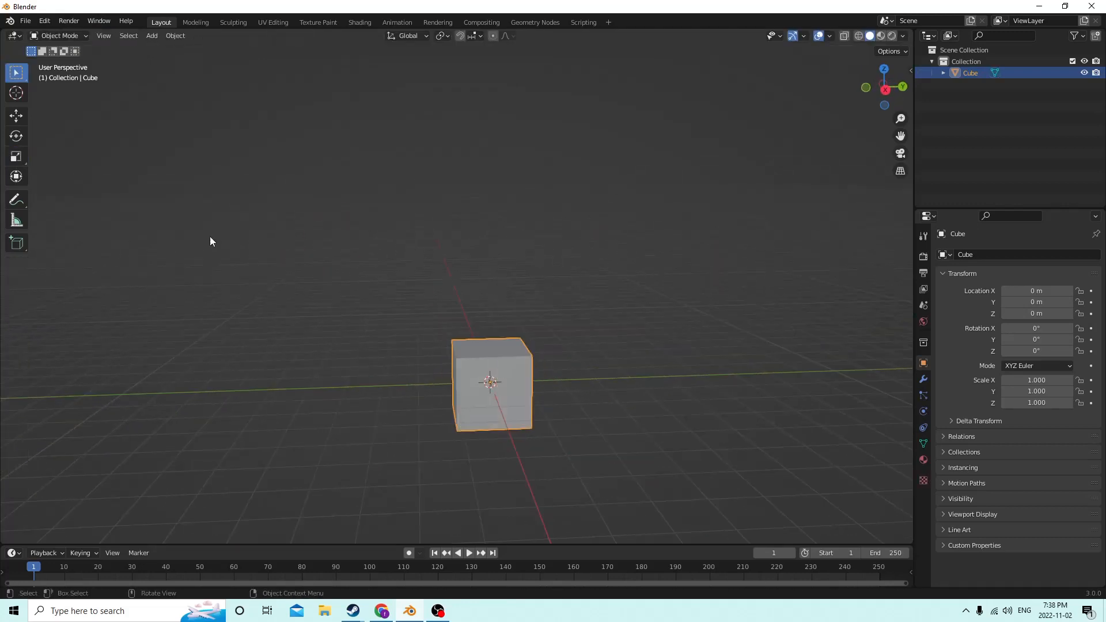
# Scale the cube into a tall, flat slab, to about 6.02 along Y and 7.79 along Z.
pyautogui.click(23, 151)
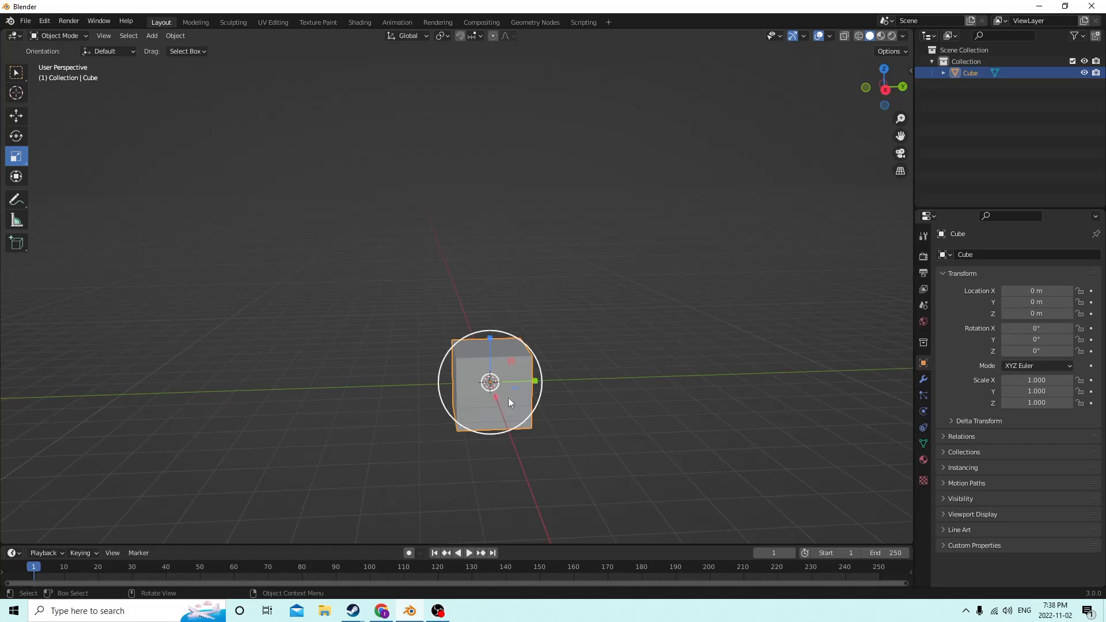
pyautogui.moveTo(531, 385); pyautogui.dragTo(638, 376)
pyautogui.moveTo(490, 338); pyautogui.dragTo(475, 209)
pyautogui.moveTo(476, 210); pyautogui.dragTo(452, 239, button='middle')
pyautogui.moveTo(485, 334); pyautogui.dragTo(489, 286)
pyautogui.scroll(-4, 516, 353)
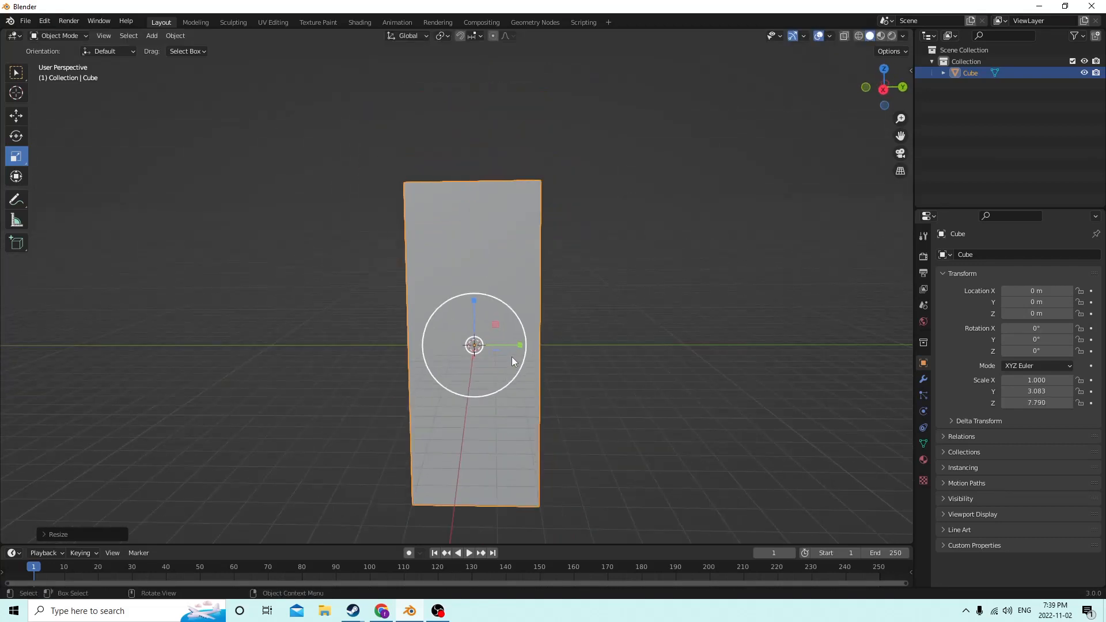
pyautogui.moveTo(523, 347); pyautogui.dragTo(568, 346)
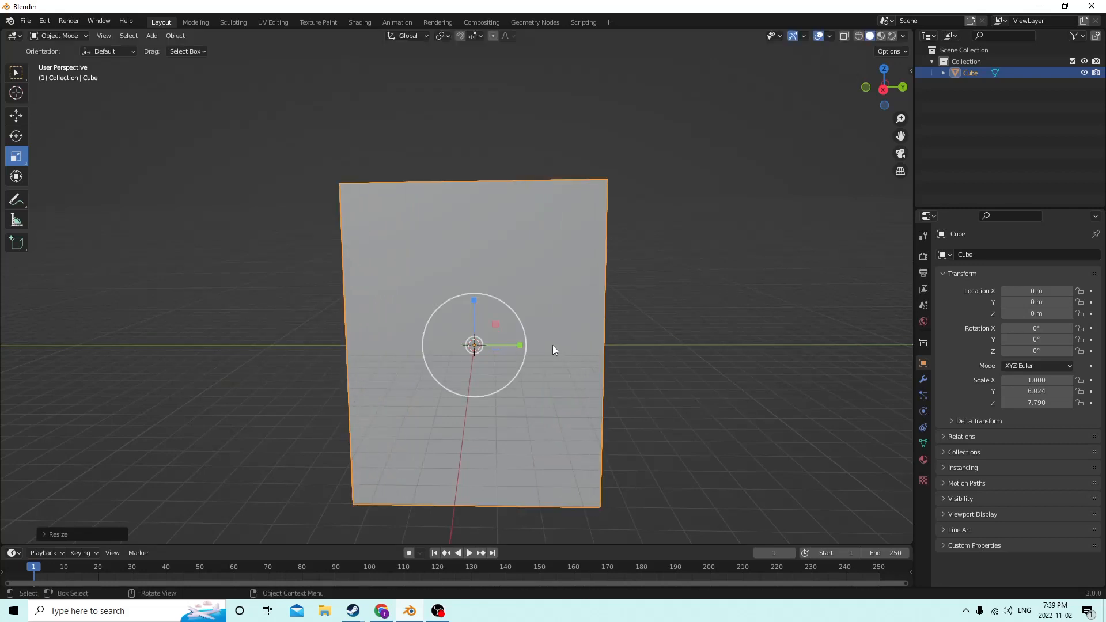
# Enter Edit Mode and add a horizontal loop cut around the slab about halfway up its height.
pyautogui.moveTo(552, 344); pyautogui.dragTo(533, 332, button='middle')
pyautogui.click(15, 119)
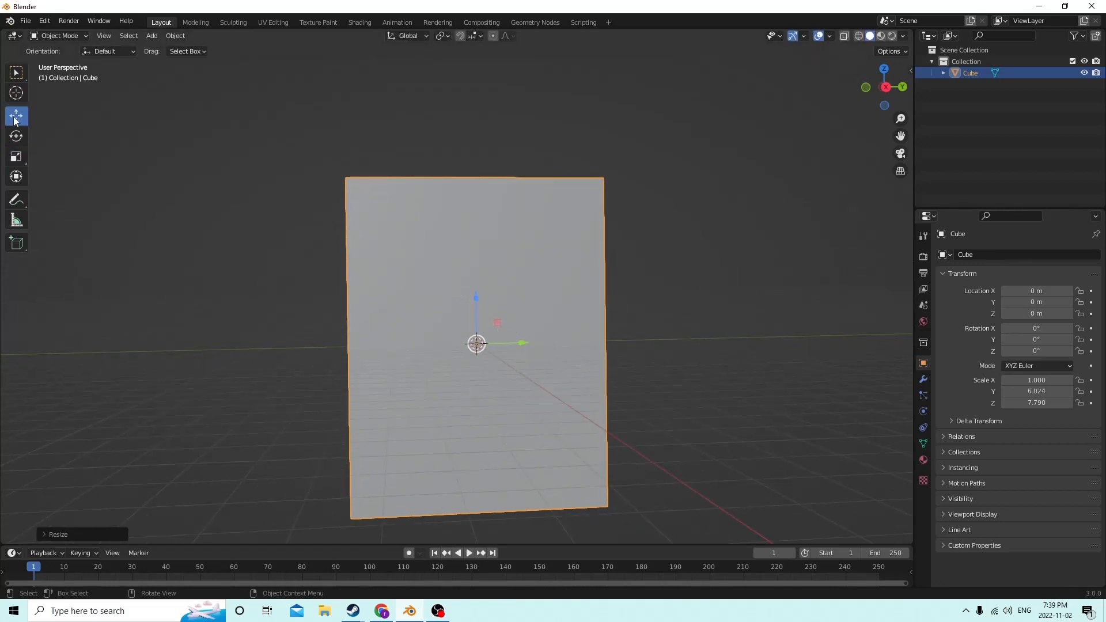
pyautogui.moveTo(423, 305); pyautogui.dragTo(392, 310, button='middle')
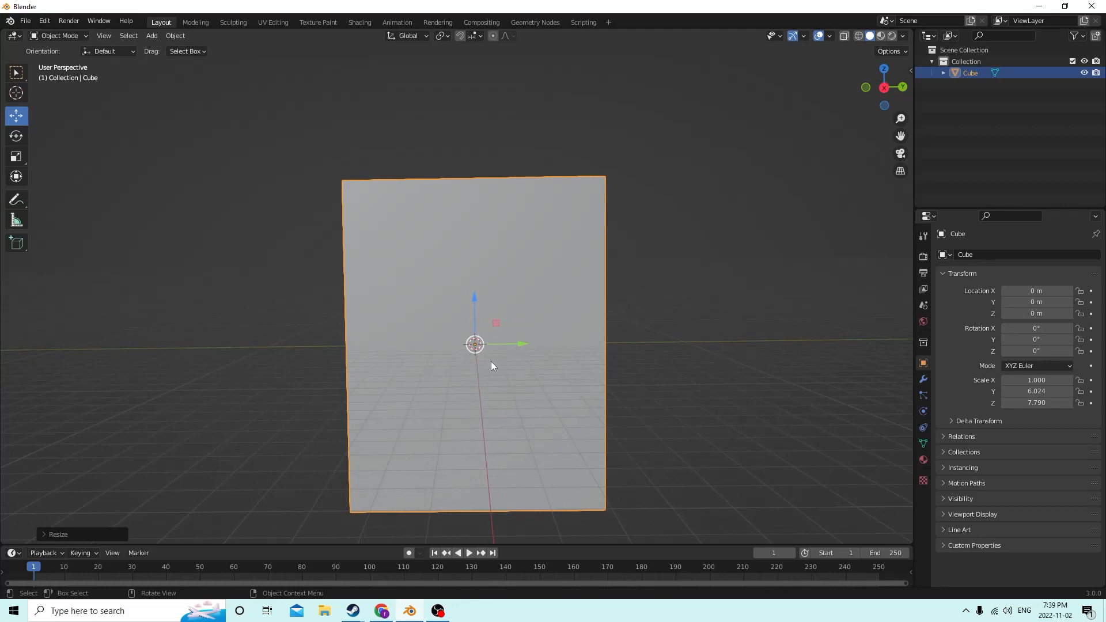
pyautogui.moveTo(435, 361); pyautogui.dragTo(497, 321, button='middle')
pyautogui.press('Tab')
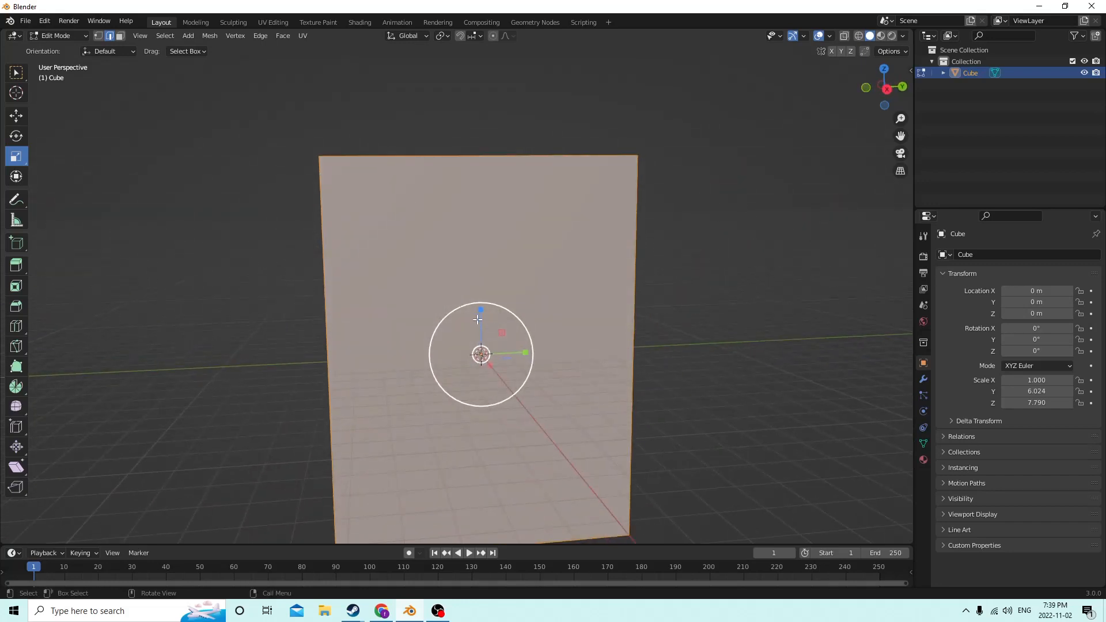
pyautogui.hotkey('ctrl', 'r')
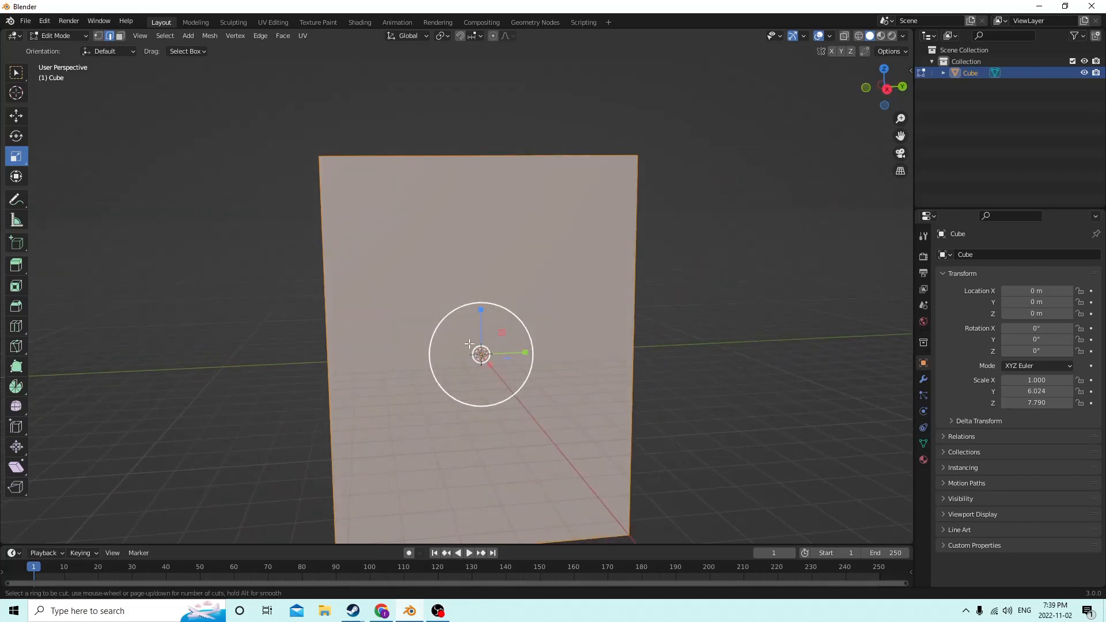
pyautogui.click(320, 348)
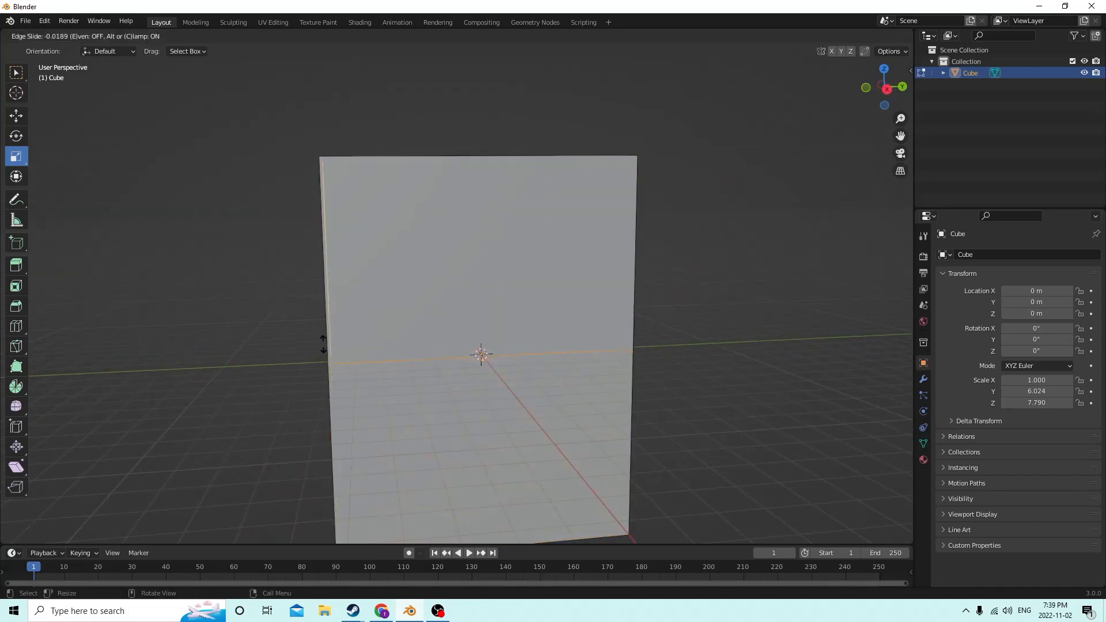
pyautogui.click(322, 339)
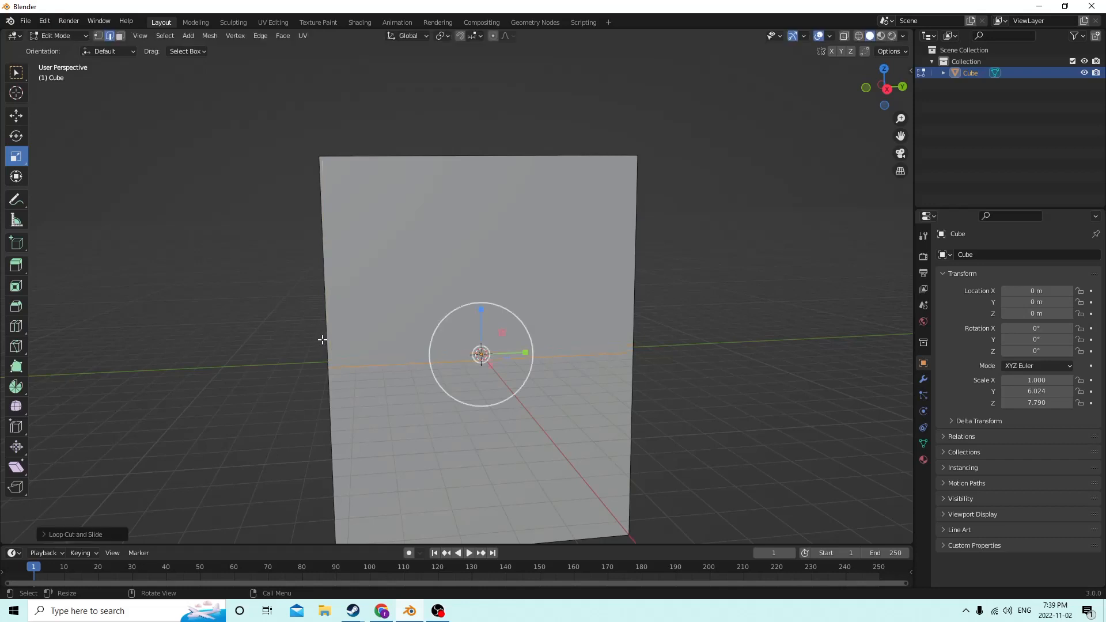
pyautogui.moveTo(570, 316)
pyautogui.mouseDown(button='middle')
pyautogui.moveTo(521, 314)
pyautogui.moveTo(556, 320)
pyautogui.mouseUp(button='middle')
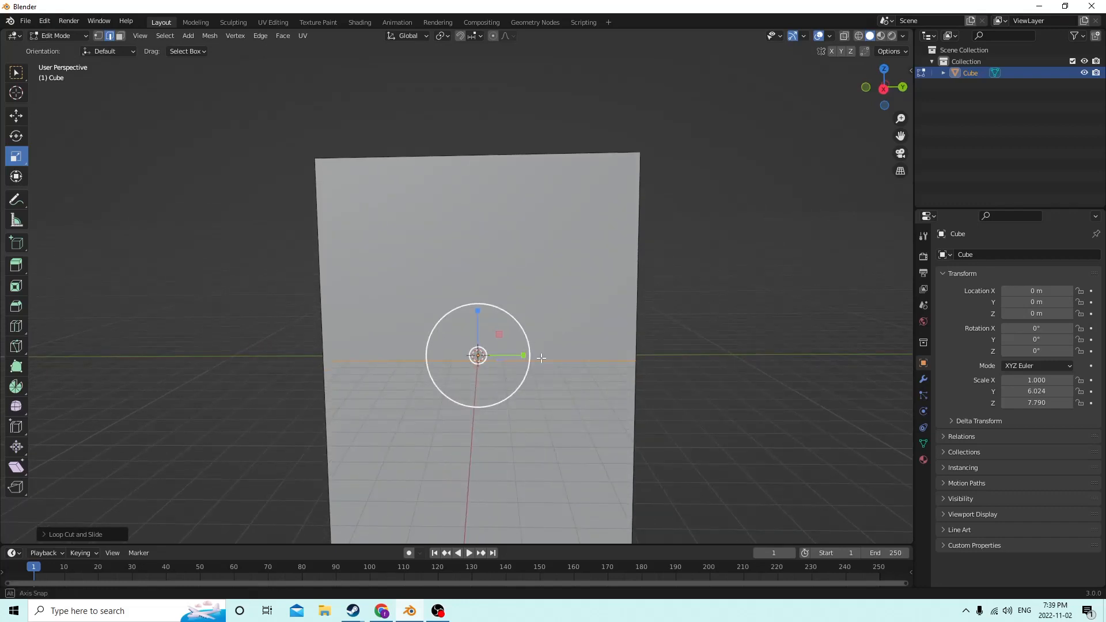
pyautogui.moveTo(524, 355)
pyautogui.mouseDown(button='middle')
pyautogui.moveTo(625, 361)
pyautogui.moveTo(509, 358)
pyautogui.moveTo(529, 356)
pyautogui.mouseUp(button='middle')
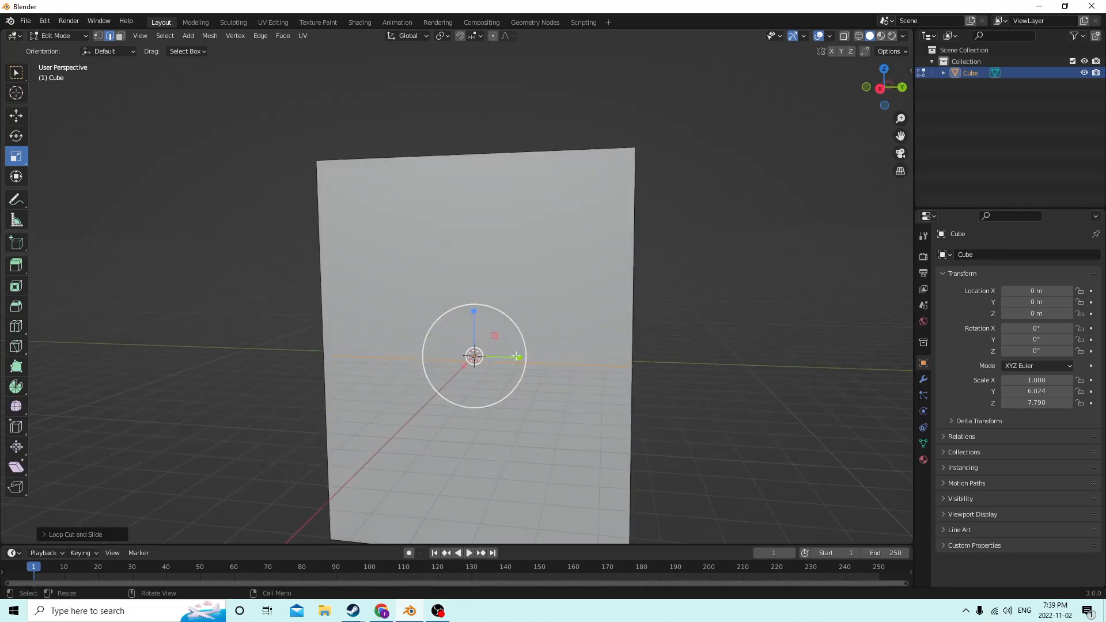
pyautogui.moveTo(519, 356); pyautogui.dragTo(494, 355)
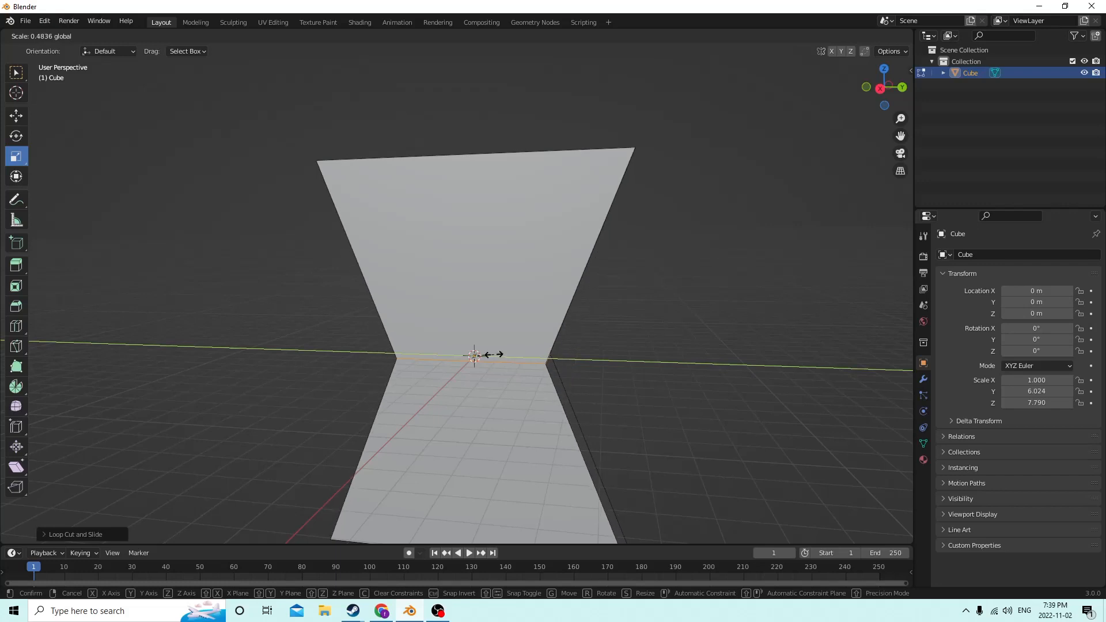
pyautogui.rightClick(493, 354)
# Add a second horizontal loop cut about midway between the first cut and the slab's top.
pyautogui.moveTo(334, 310); pyautogui.dragTo(357, 312, button='middle')
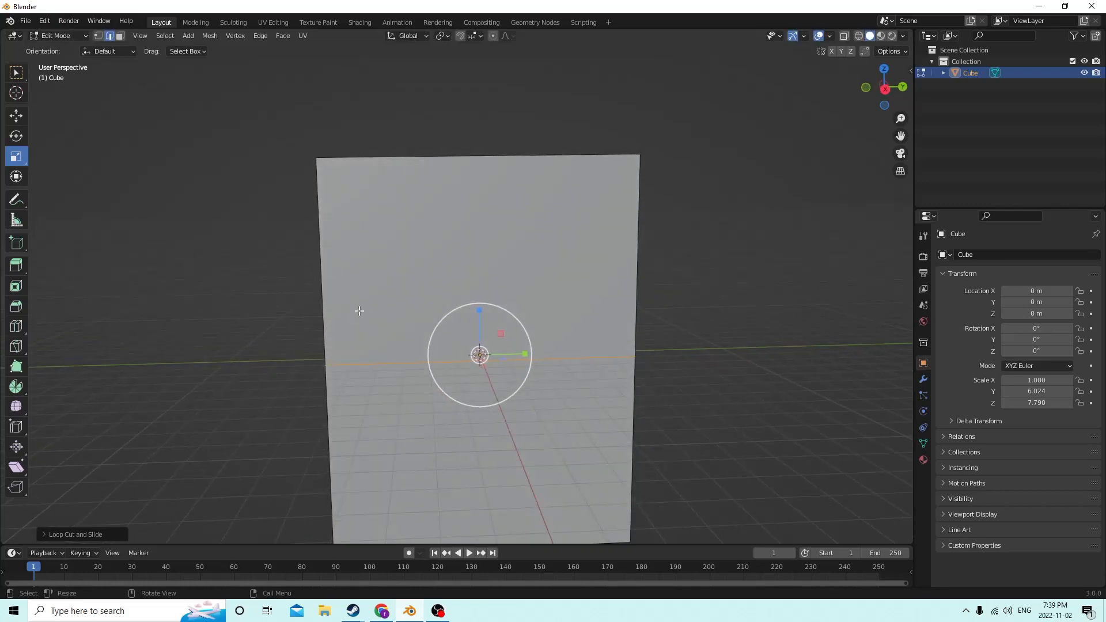
pyautogui.hotkey('ctrl', 'r')
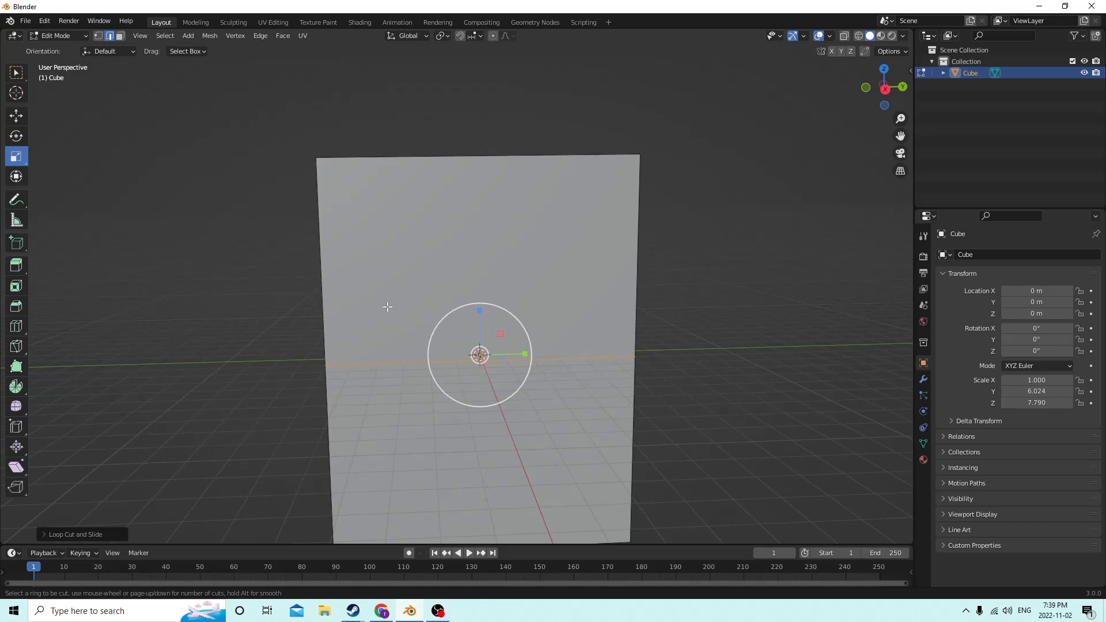
pyautogui.click(311, 340)
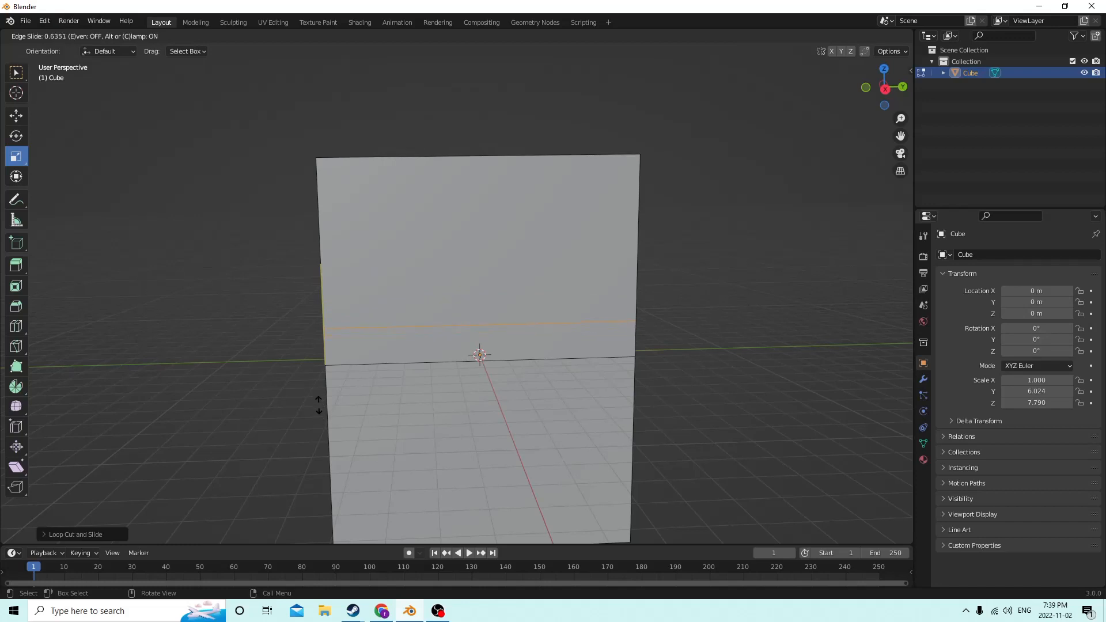
pyautogui.click(319, 348)
# Scale the upper edge loop to about 0.47 to form a narrow neck, and widen it along X.
pyautogui.scroll(2, 727, 292)
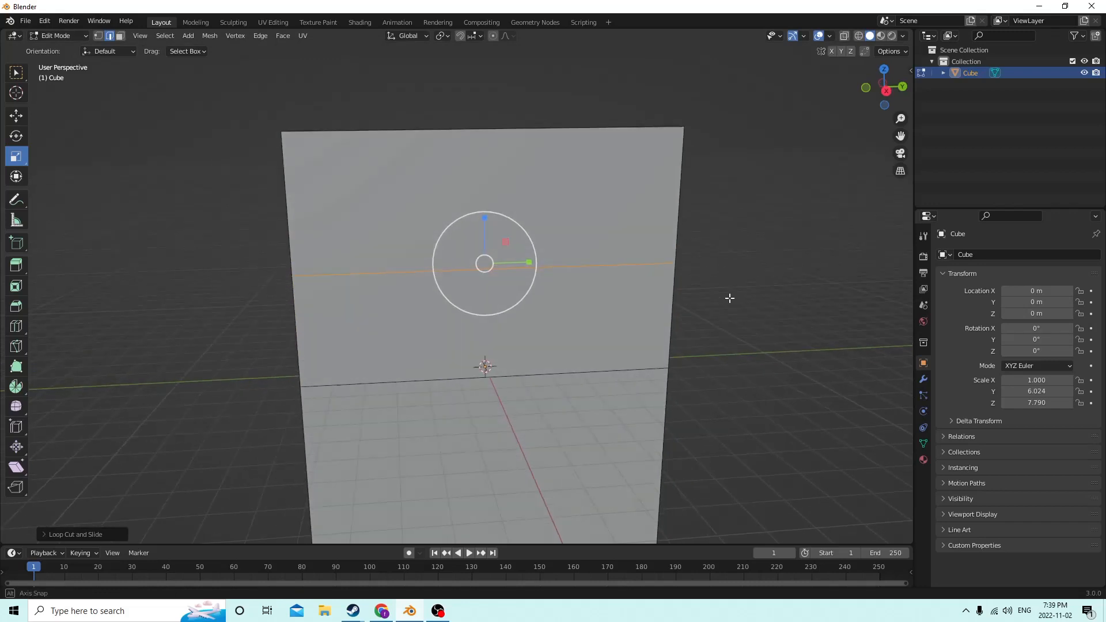
pyautogui.press('s')
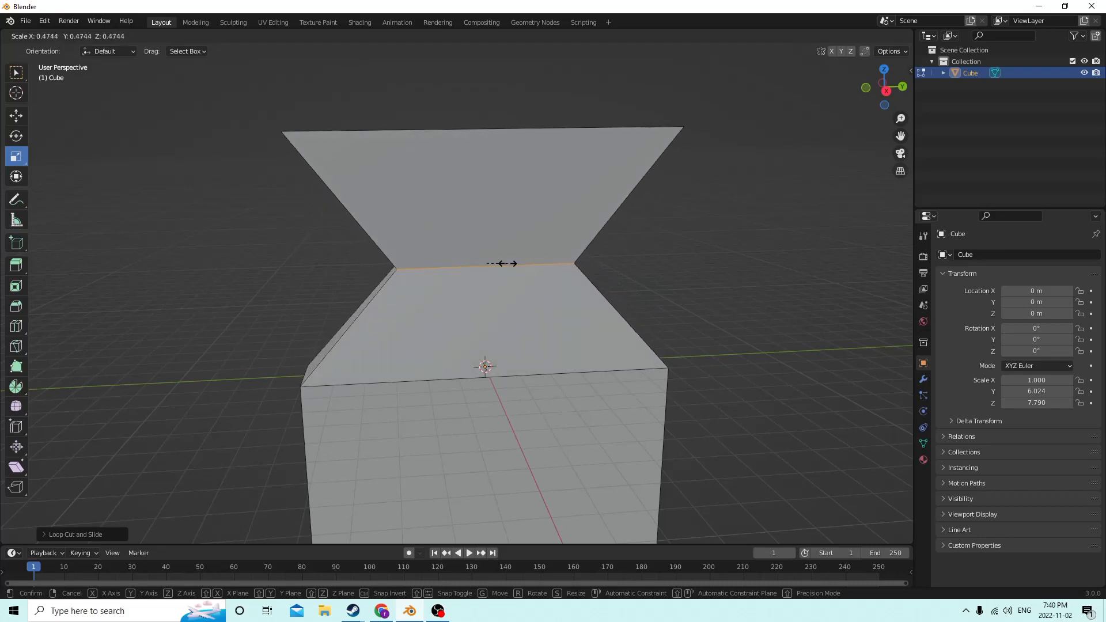
pyautogui.click(501, 263)
pyautogui.moveTo(502, 264); pyautogui.dragTo(610, 284, button='middle')
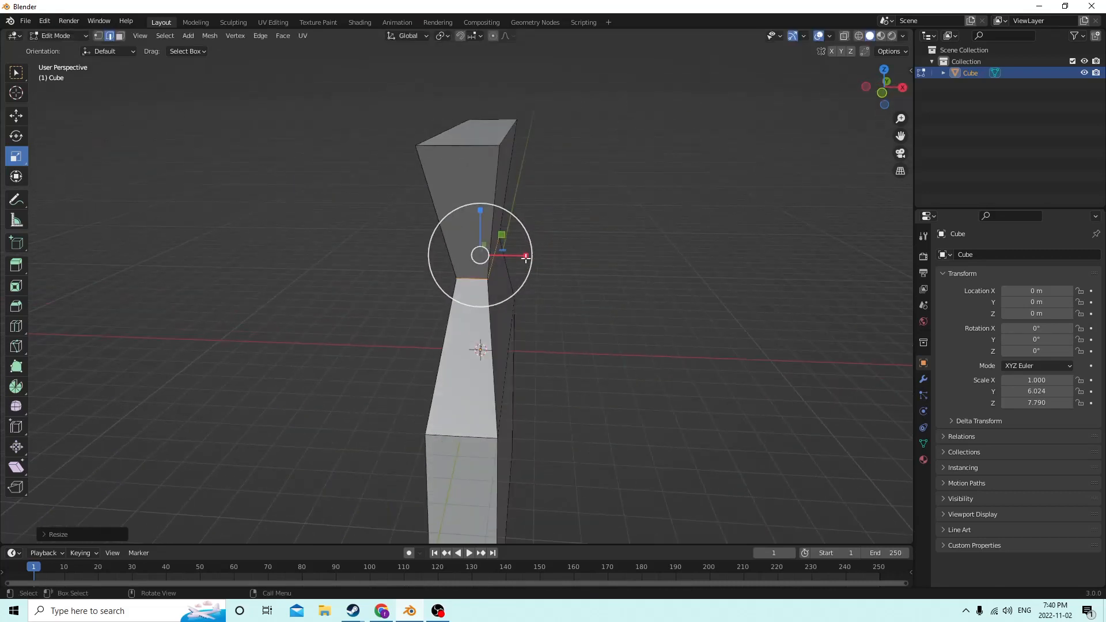
pyautogui.moveTo(526, 257); pyautogui.dragTo(549, 262)
pyautogui.moveTo(549, 263); pyautogui.dragTo(385, 270, button='middle')
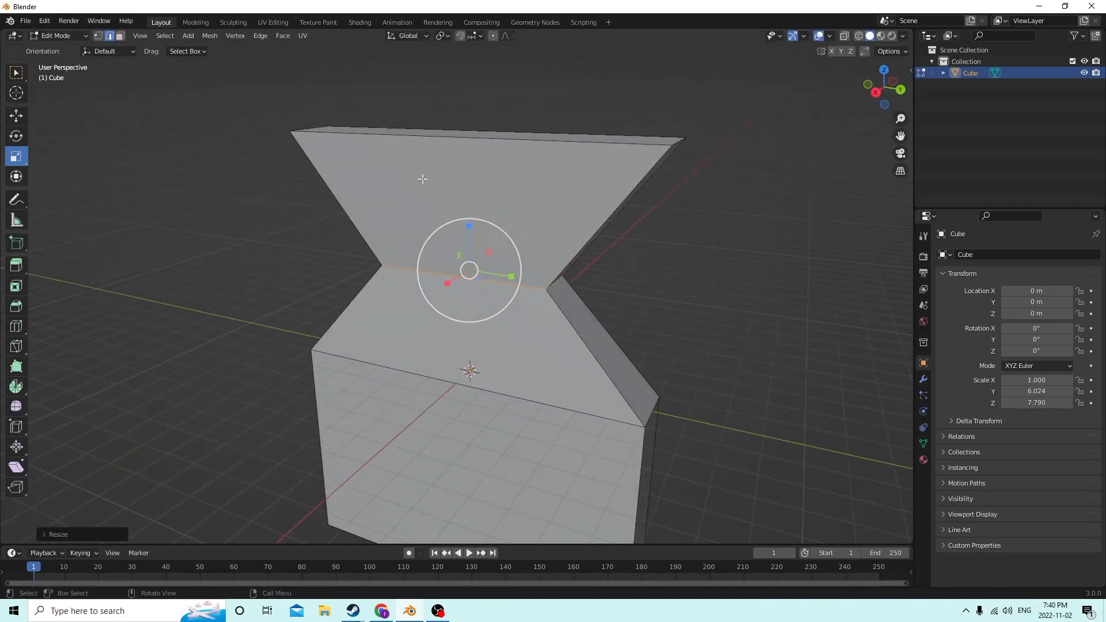
pyautogui.moveTo(422, 178); pyautogui.dragTo(537, 163, button='middle')
pyautogui.click(481, 168)
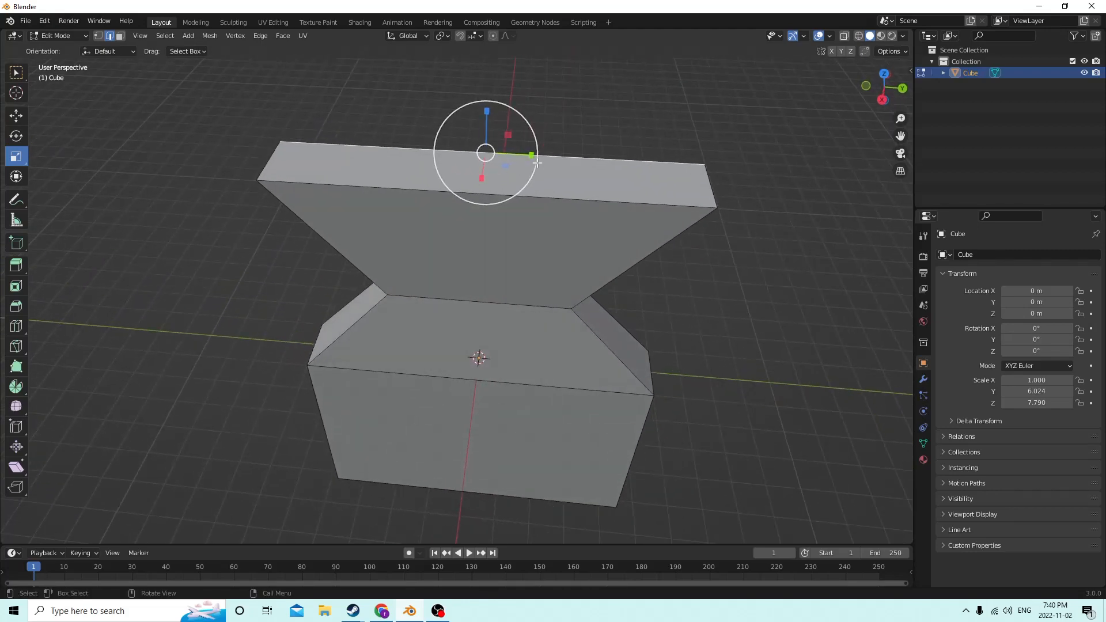
pyautogui.moveTo(530, 156); pyautogui.dragTo(515, 158)
pyautogui.rightClick(514, 158)
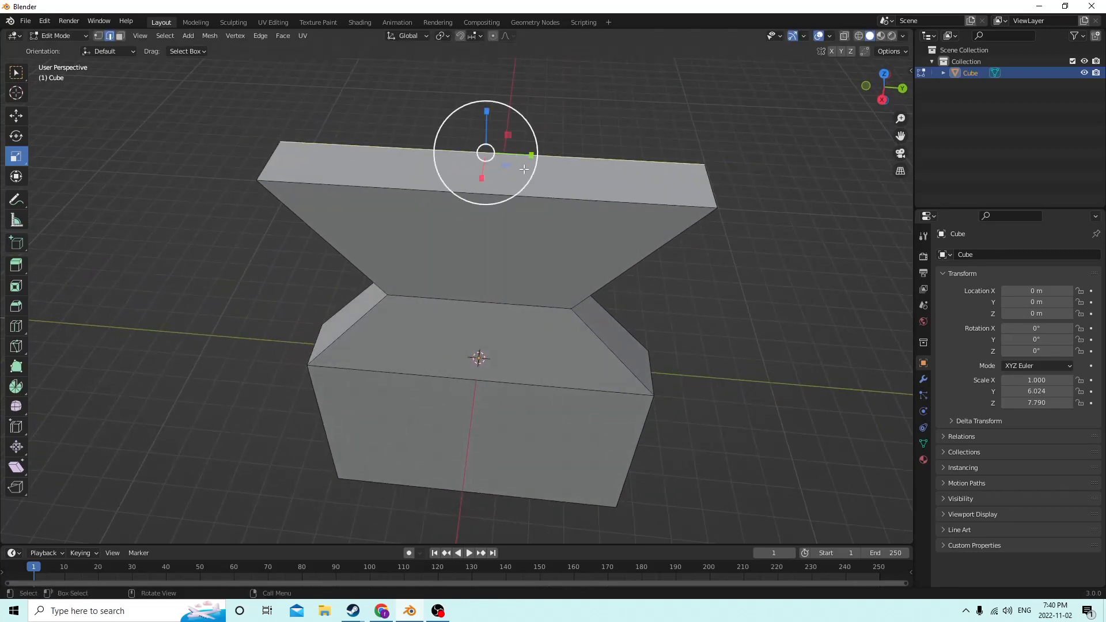
# Select the top face in face selection mode and narrow it along Y to roughly the neck's width.
pyautogui.press('3')
pyautogui.click(500, 167)
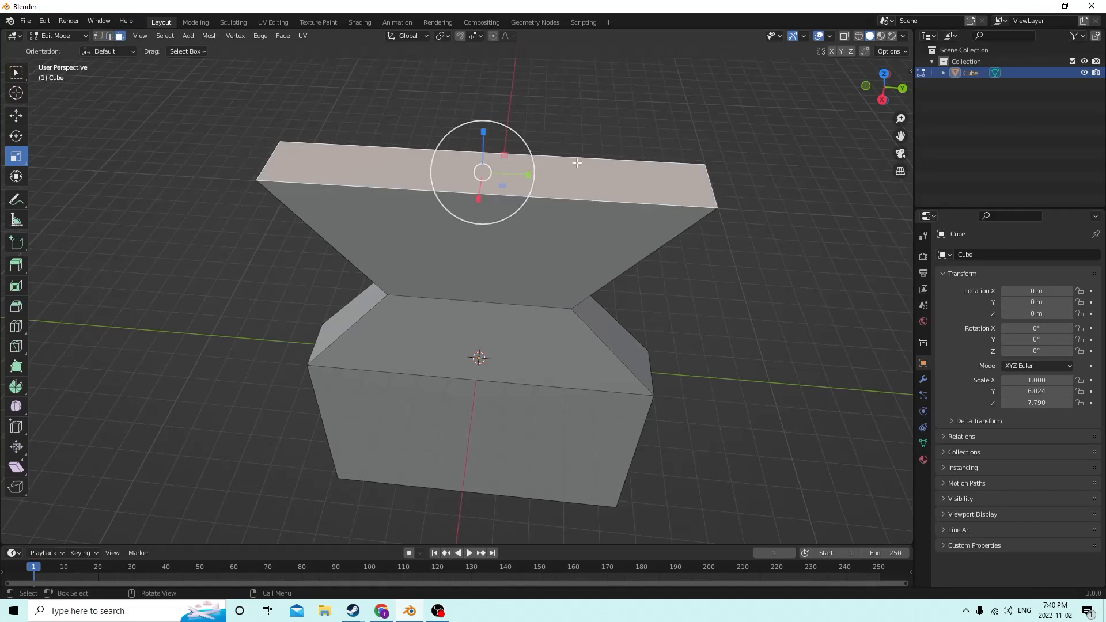
pyautogui.moveTo(525, 174); pyautogui.dragTo(502, 165)
pyautogui.moveTo(497, 151); pyautogui.dragTo(534, 153, button='middle')
pyautogui.moveTo(529, 151); pyautogui.dragTo(534, 151)
# Raise the top face along Z to lengthen the neck, and return to Object Mode.
pyautogui.scroll(-2, 530, 155)
pyautogui.moveTo(529, 156); pyautogui.dragTo(546, 62, button='middle')
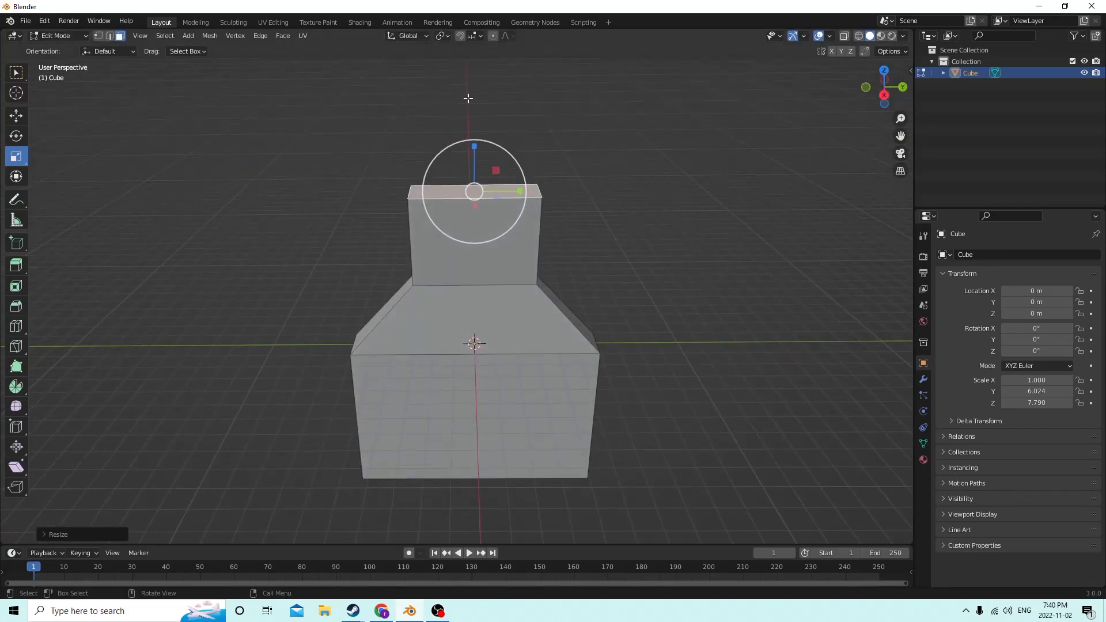
pyautogui.moveTo(468, 98); pyautogui.dragTo(480, 160, button='middle')
pyautogui.click(17, 117)
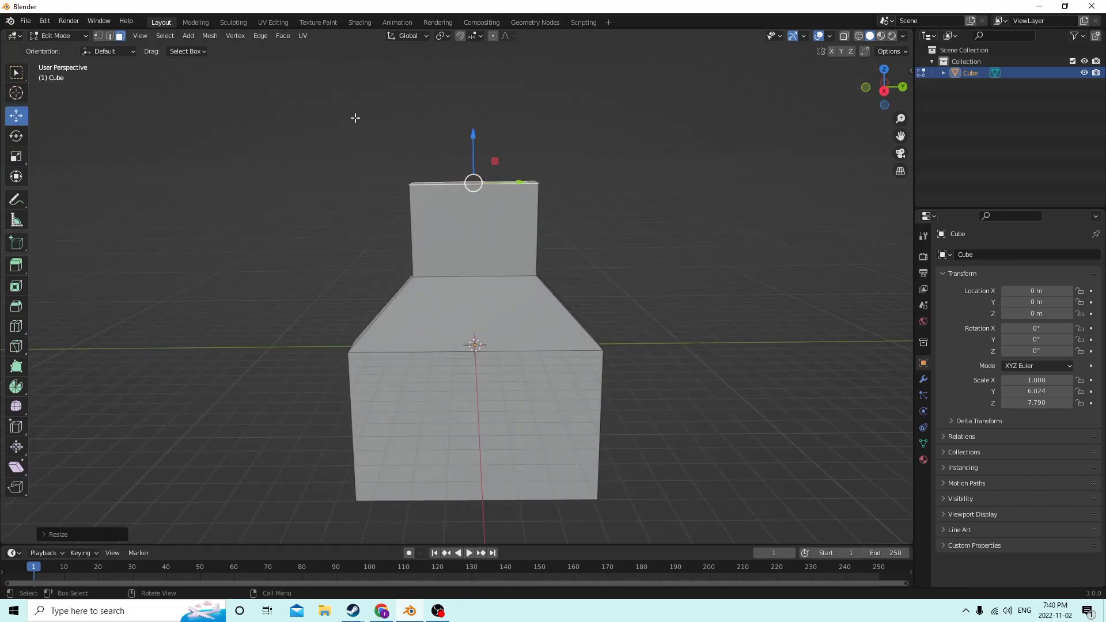
pyautogui.moveTo(470, 139); pyautogui.dragTo(467, 522)
pyautogui.moveTo(521, 346)
pyautogui.mouseDown(button='middle')
pyautogui.moveTo(521, 356)
pyautogui.moveTo(523, 329)
pyautogui.mouseUp(button='middle')
pyautogui.press('Tab')
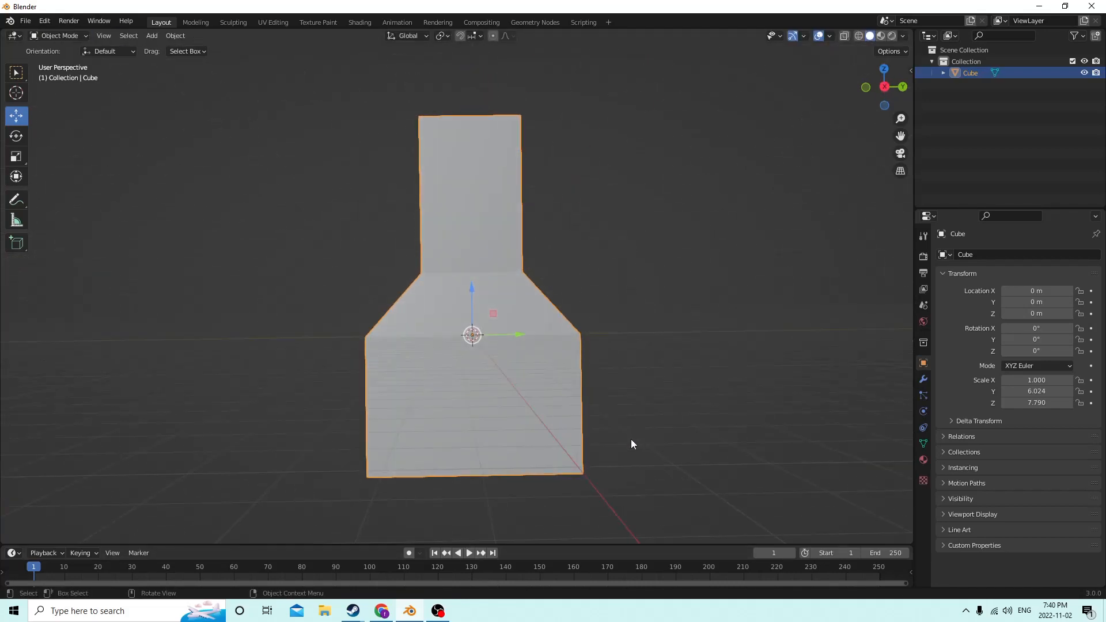
# Re-enter Edit Mode and undo the neck-shaping edits back to the straight slab with two horizontal loop cuts.
pyautogui.moveTo(631, 439); pyautogui.dragTo(150, 210, button='middle')
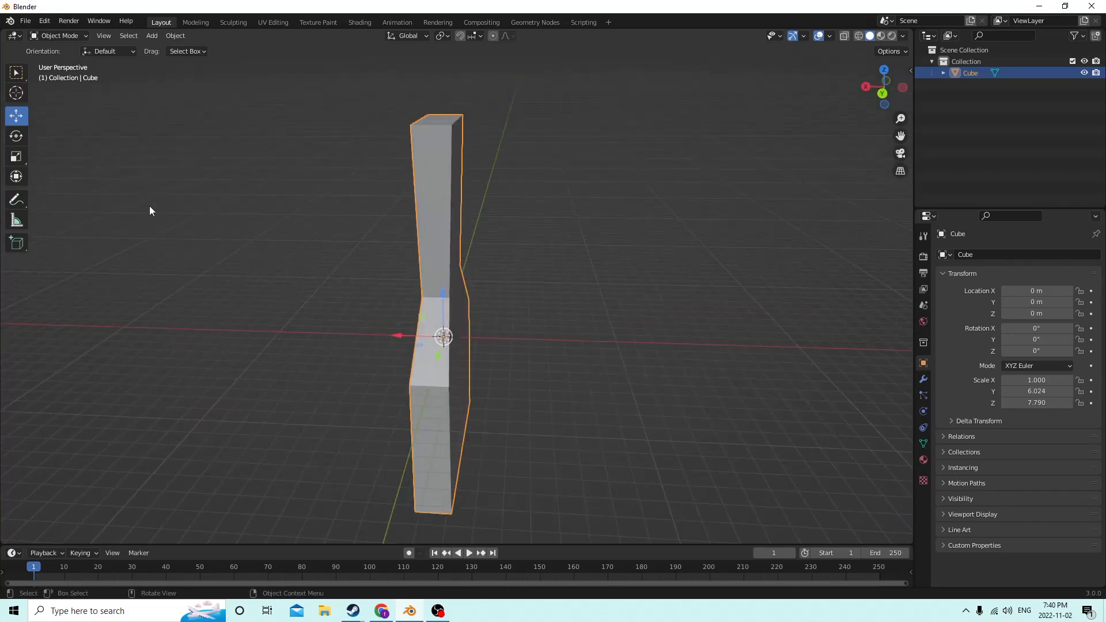
pyautogui.moveTo(3, 168); pyautogui.dragTo(243, 257, button='middle')
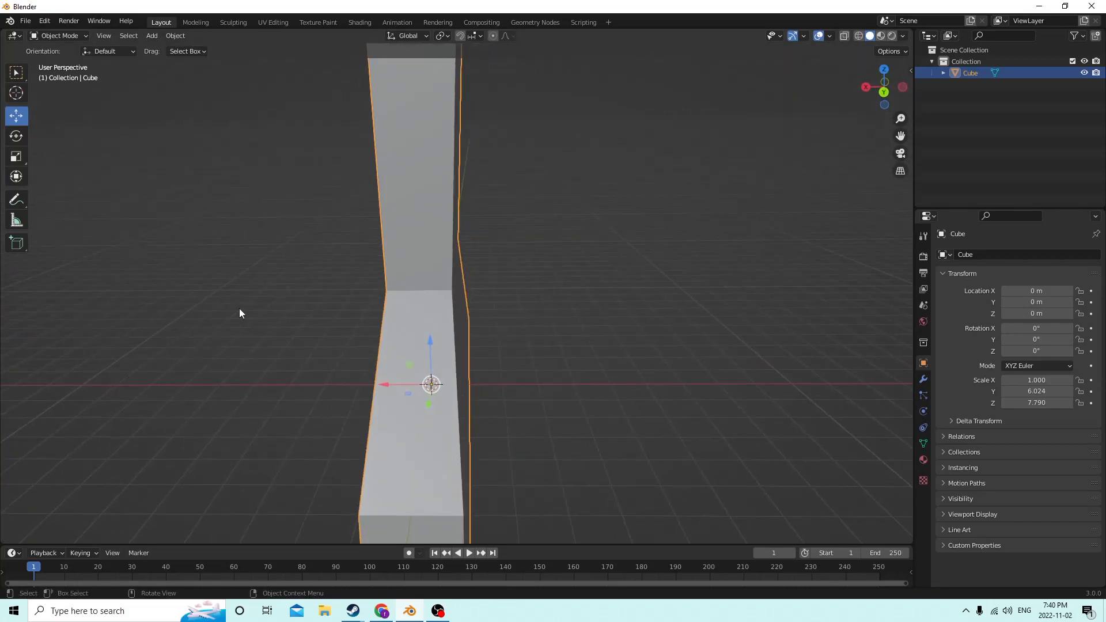
pyautogui.click(44, 21)
pyautogui.press('Tab')
pyautogui.click(44, 22)
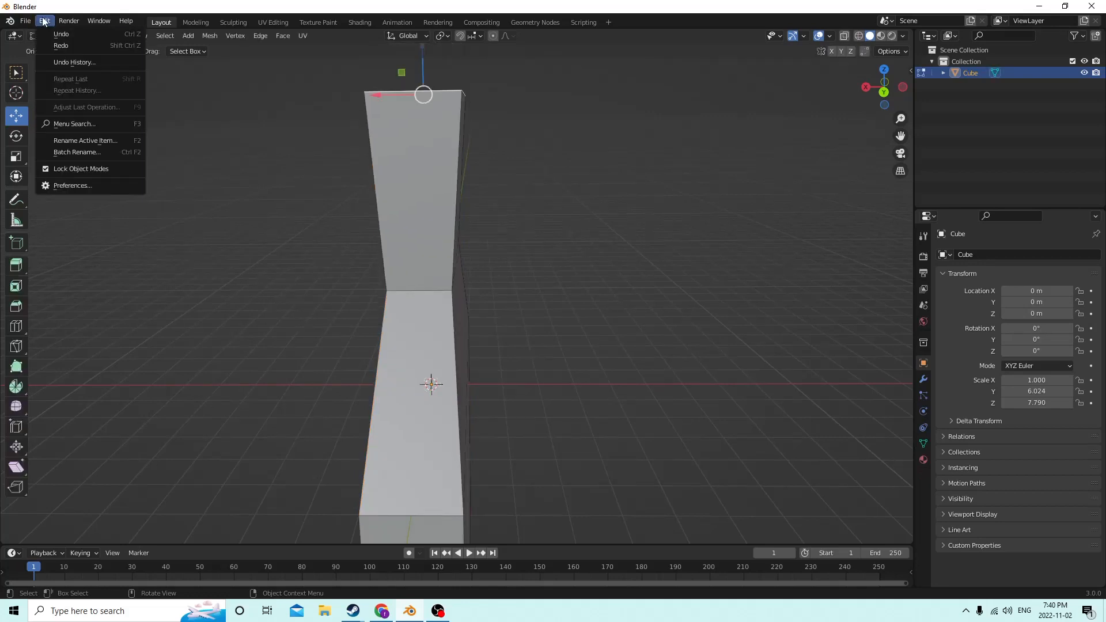
pyautogui.click(51, 34)
pyautogui.click(45, 22)
pyautogui.click(50, 33)
pyautogui.click(45, 21)
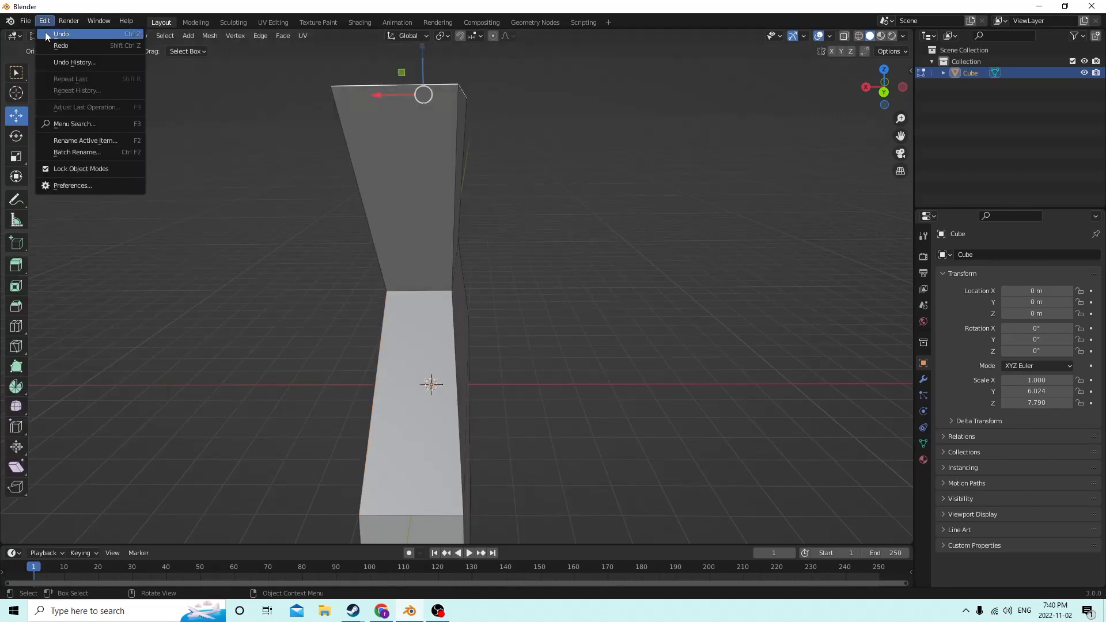
pyautogui.click(45, 34)
pyautogui.click(42, 22)
pyautogui.click(42, 33)
pyautogui.click(40, 23)
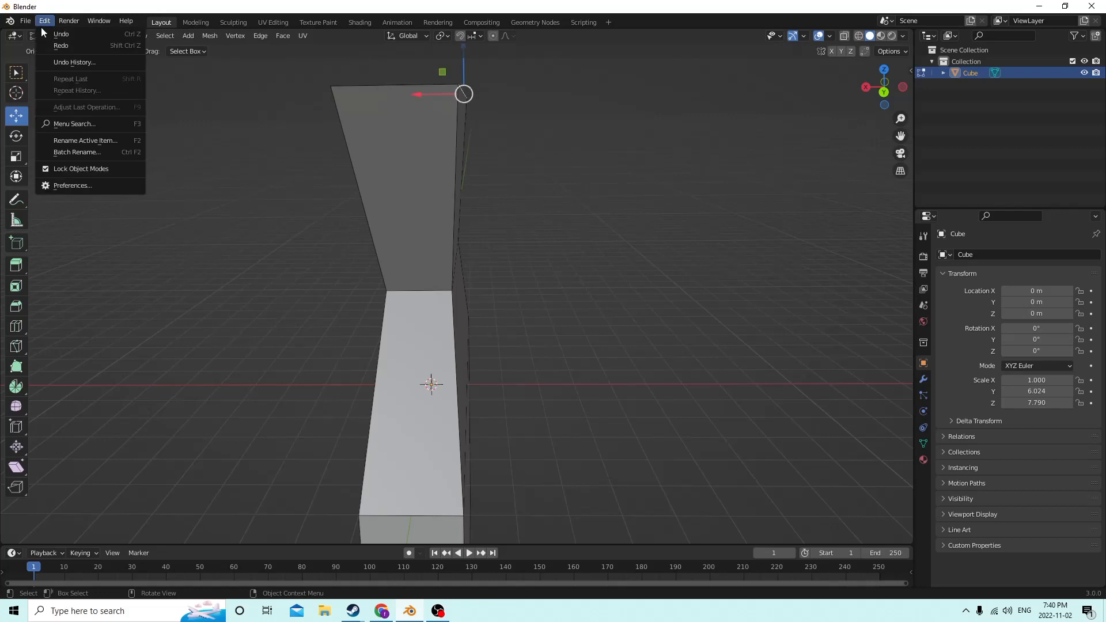
pyautogui.click(42, 33)
pyautogui.click(40, 21)
pyautogui.click(46, 33)
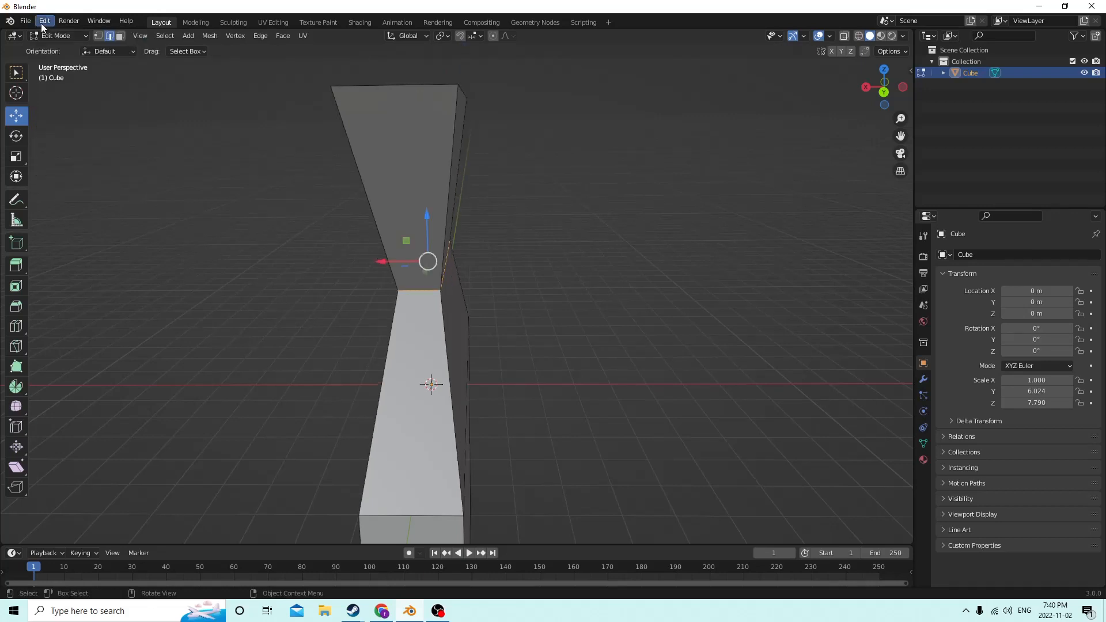
pyautogui.click(40, 23)
pyautogui.click(44, 33)
pyautogui.click(42, 25)
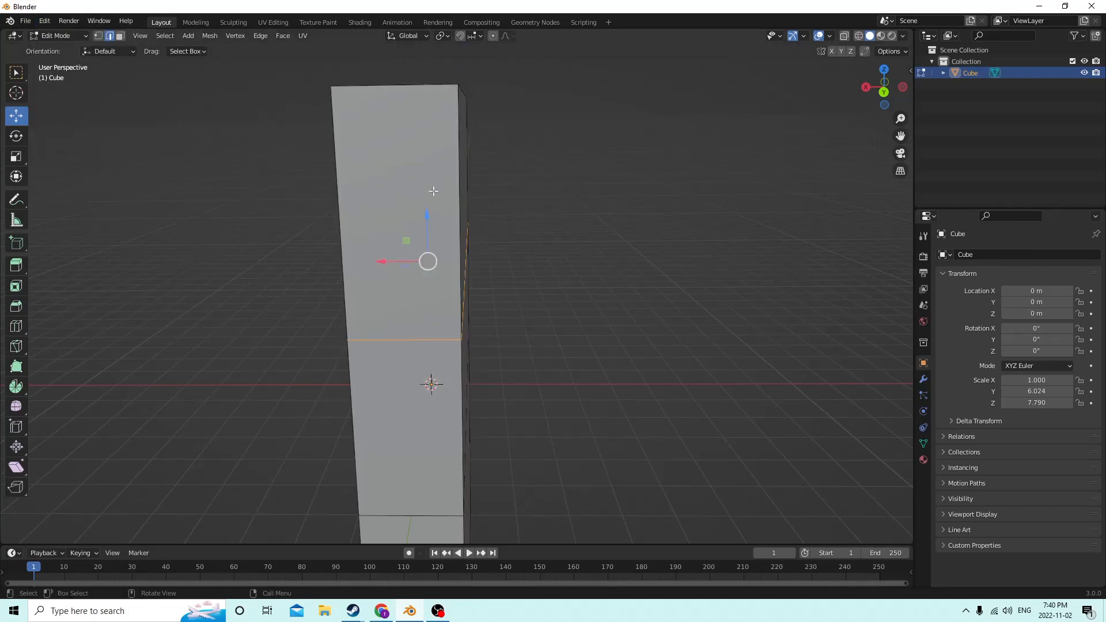
# Select the upper horizontal edge loop and scale it inward along Y only to form the narrow neck base.
pyautogui.moveTo(433, 191); pyautogui.dragTo(510, 265, button='middle')
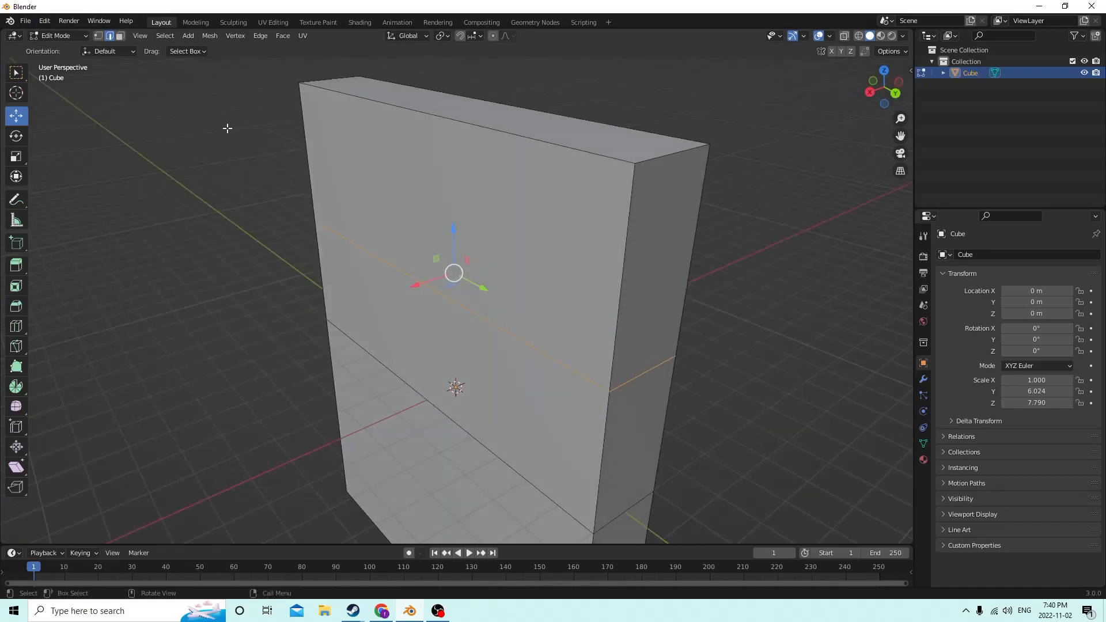
pyautogui.click(369, 254)
pyautogui.moveTo(371, 254); pyautogui.dragTo(318, 254, button='middle')
pyautogui.click(500, 390)
pyautogui.moveTo(500, 390); pyautogui.dragTo(672, 383, button='middle')
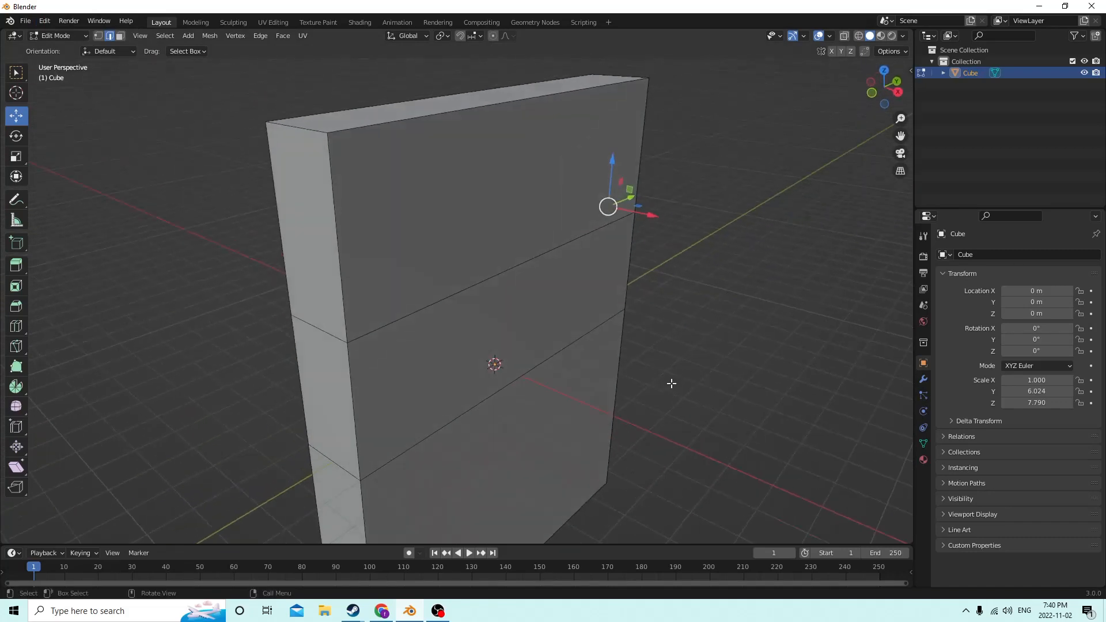
pyautogui.keyDown('alt'); pyautogui.click(314, 327); pyautogui.keyUp('alt')
pyautogui.moveTo(314, 327); pyautogui.dragTo(87, 99, button='middle')
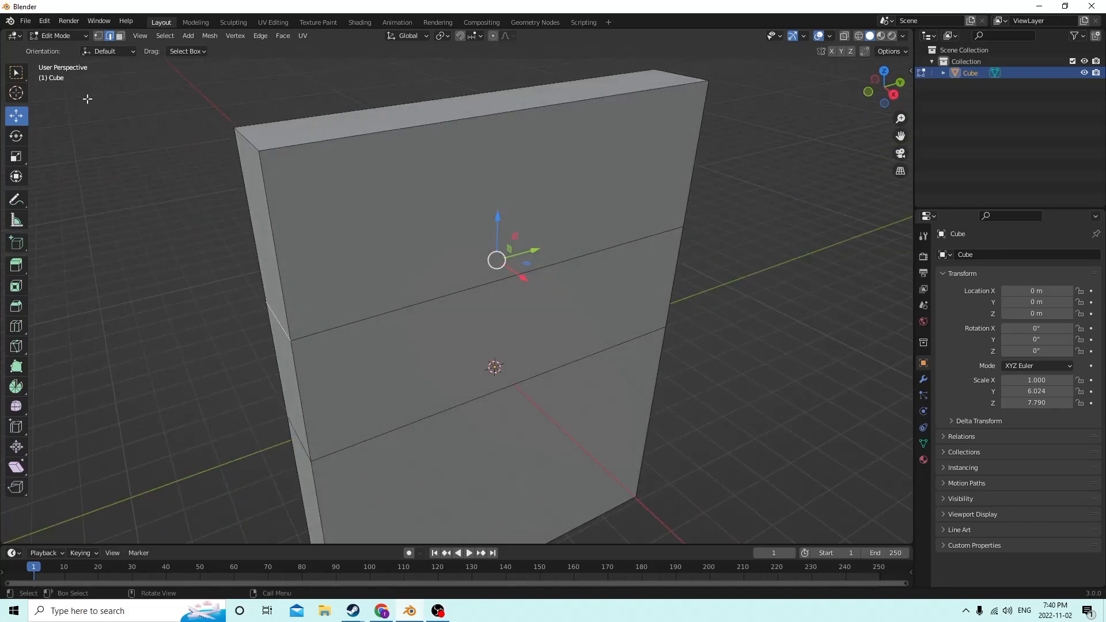
pyautogui.click(25, 155)
pyautogui.moveTo(608, 160); pyautogui.dragTo(575, 191, button='middle')
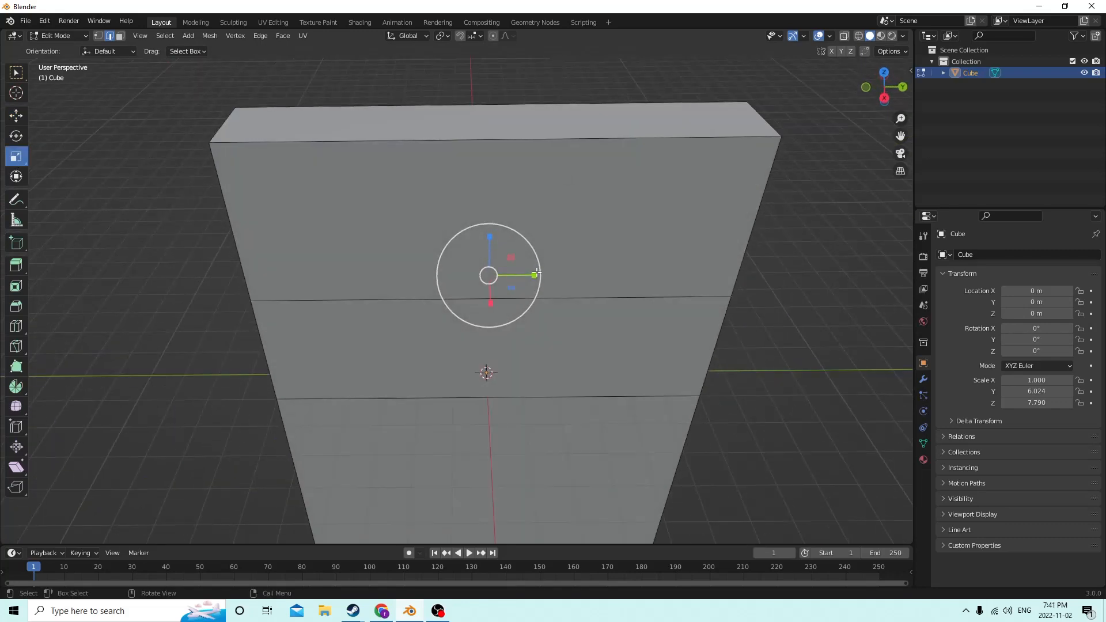
pyautogui.moveTo(535, 276); pyautogui.dragTo(504, 273)
# Select the top face in face selection mode and scale it along Y to roughly the neck's width.
pyautogui.click(505, 132)
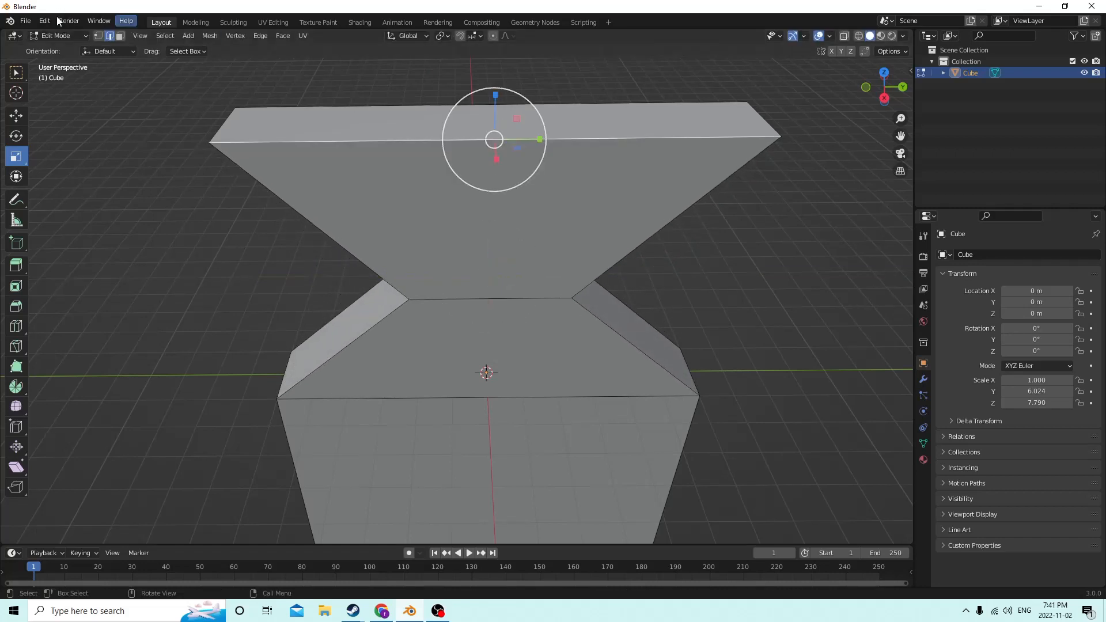
pyautogui.click(121, 36)
pyautogui.click(447, 121)
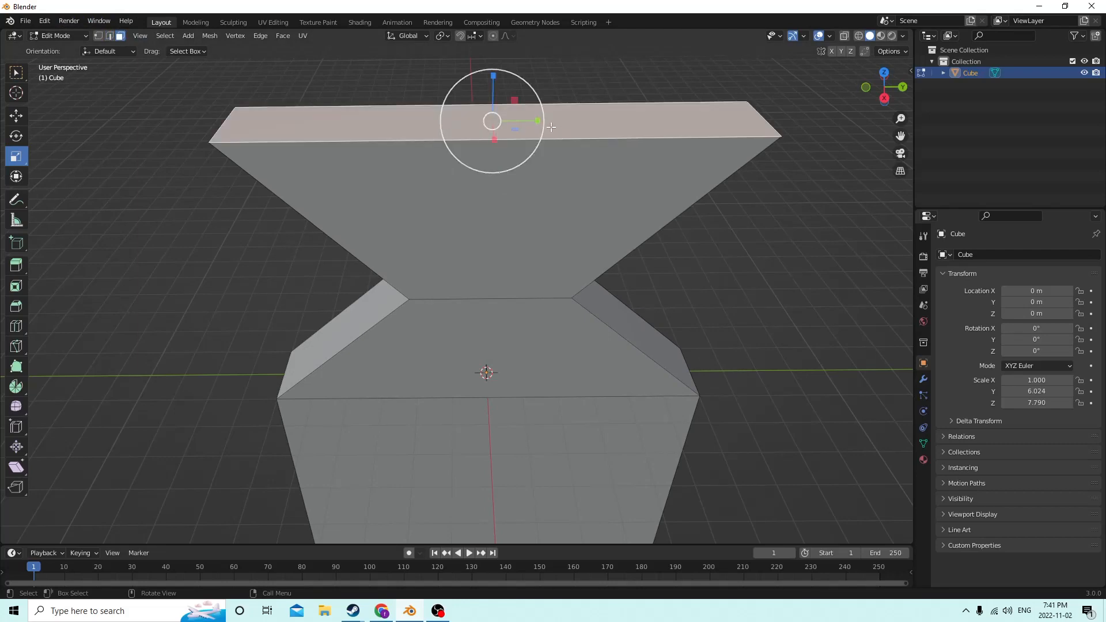
pyautogui.moveTo(537, 121); pyautogui.dragTo(507, 118)
pyautogui.scroll(-1, 501, 136)
pyautogui.moveTo(501, 136); pyautogui.dragTo(504, 165, button='middle')
pyautogui.moveTo(527, 159); pyautogui.dragTo(518, 160)
# Raise the top face along Z to lengthen the neck.
pyautogui.scroll(-1, 520, 134)
pyautogui.moveTo(520, 133); pyautogui.dragTo(490, 135, button='middle')
pyautogui.scroll(-1, 488, 147)
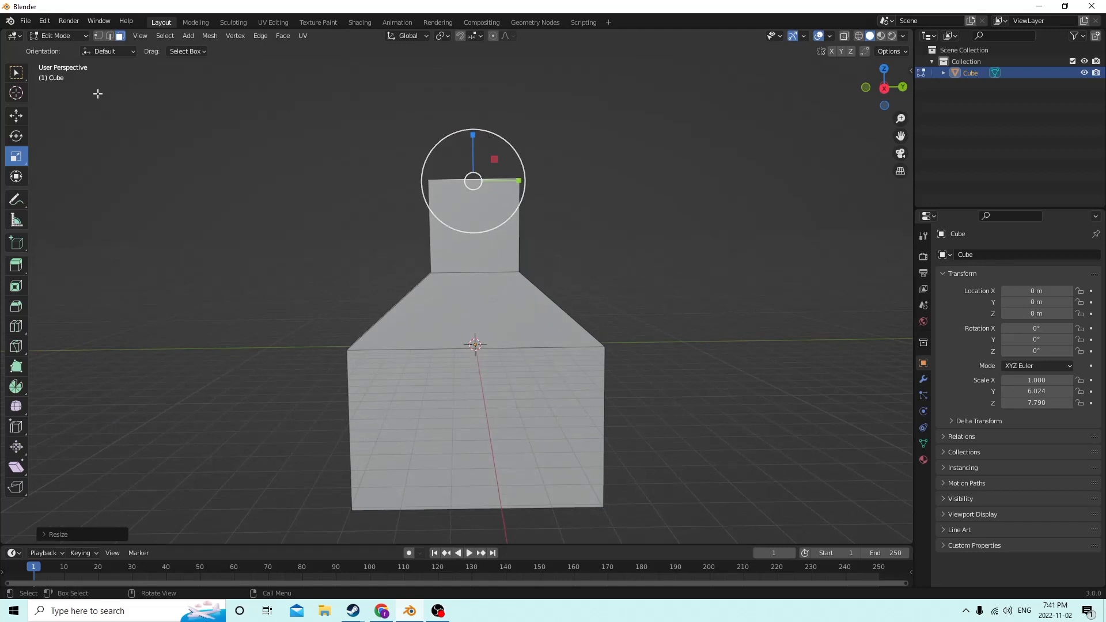
pyautogui.click(21, 117)
pyautogui.moveTo(475, 134); pyautogui.dragTo(476, 39)
# Try to push the neck's wide +X face inward along X.
pyautogui.moveTo(653, 405); pyautogui.dragTo(529, 347, button='middle')
pyautogui.scroll(3, 583, 370)
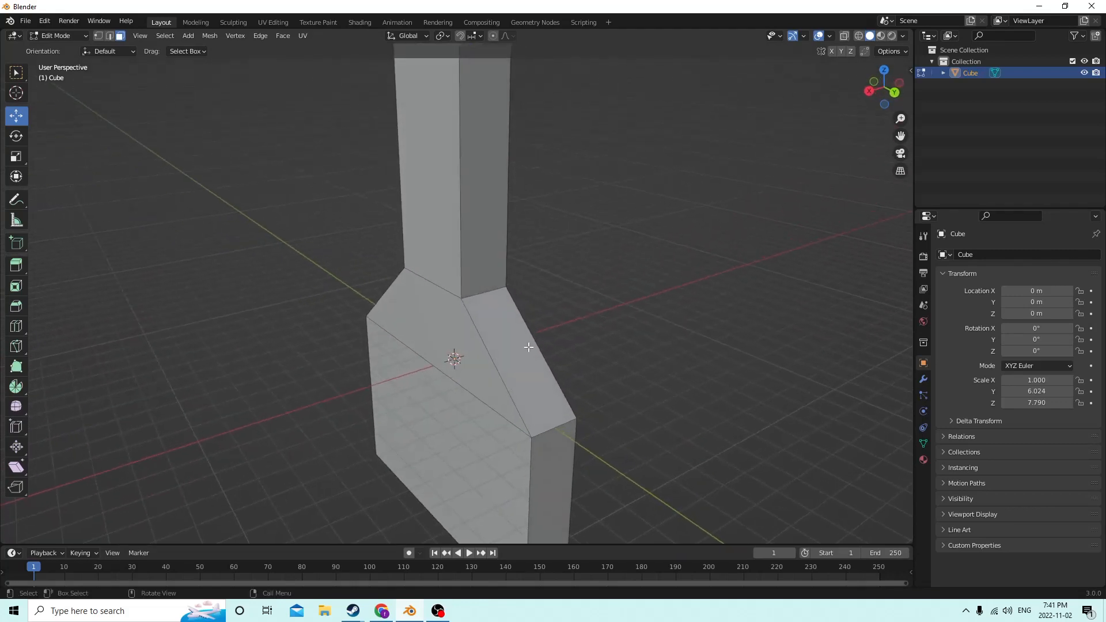
pyautogui.click(439, 137)
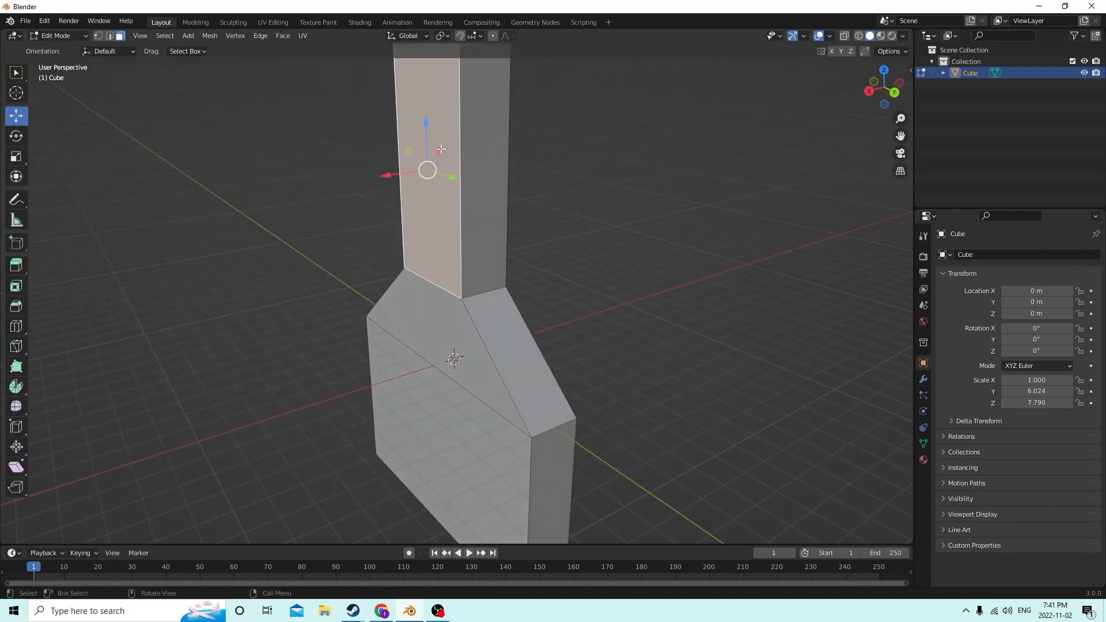
pyautogui.moveTo(439, 137); pyautogui.dragTo(356, 180, button='middle')
pyautogui.moveTo(362, 178); pyautogui.dragTo(395, 178)
pyautogui.moveTo(395, 178); pyautogui.dragTo(538, 197, button='middle')
# Add a horizontal loop cut around the sloped shoulder, slid close to the base of the neck.
pyautogui.hotkey('ctrl', 'r')
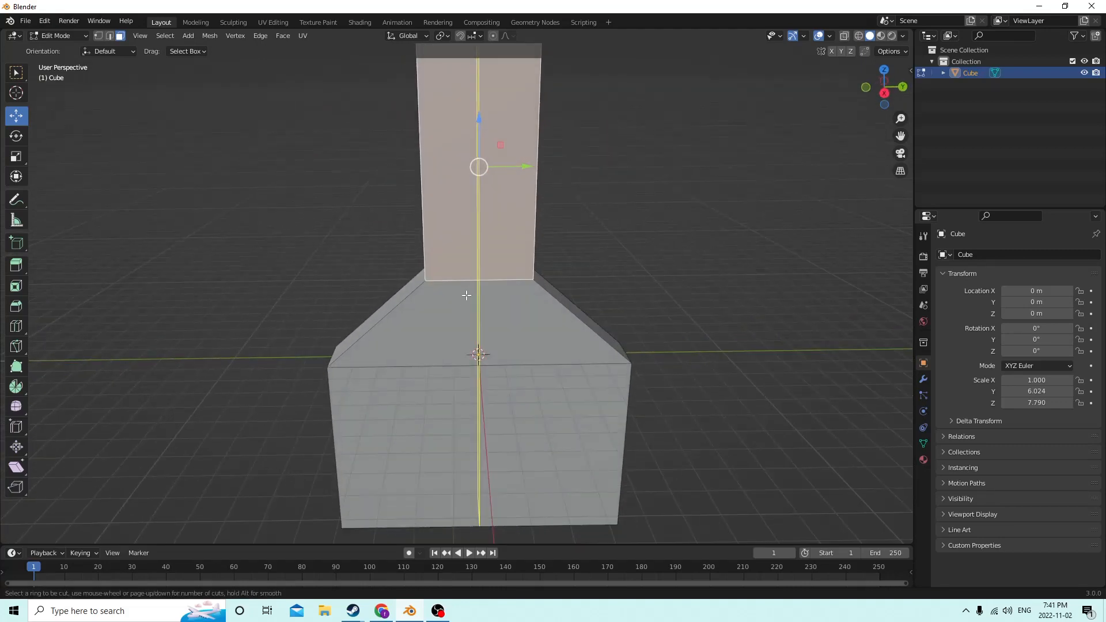
pyautogui.click(396, 295)
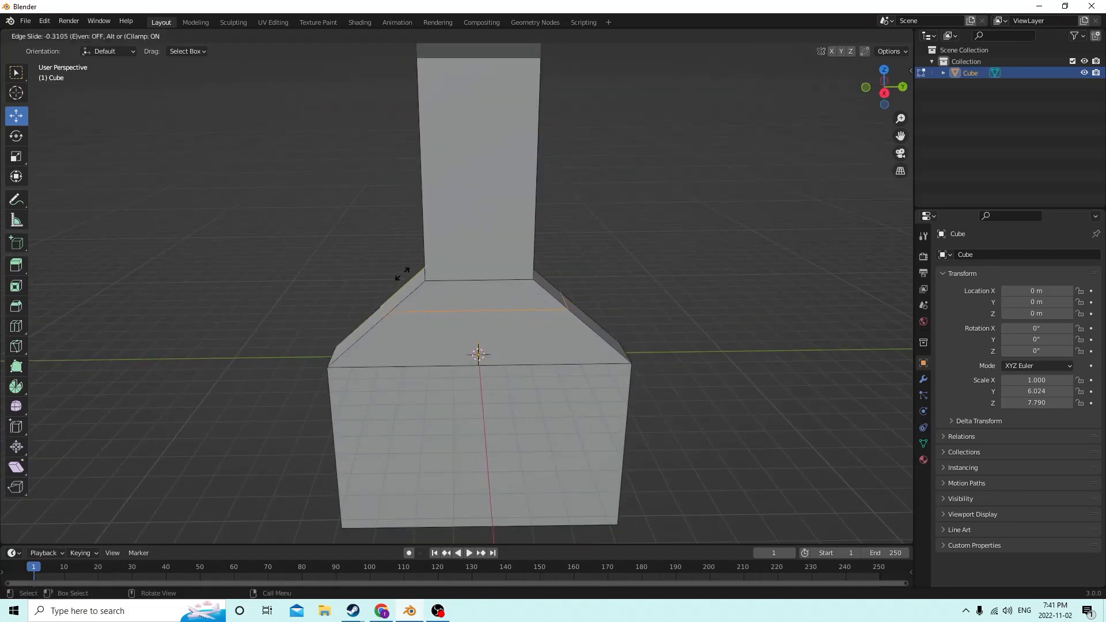
pyautogui.click(398, 239)
# Select the neck's wide +X face and move it slightly inward along X.
pyautogui.moveTo(400, 239); pyautogui.dragTo(424, 209, button='middle')
pyautogui.click(438, 190)
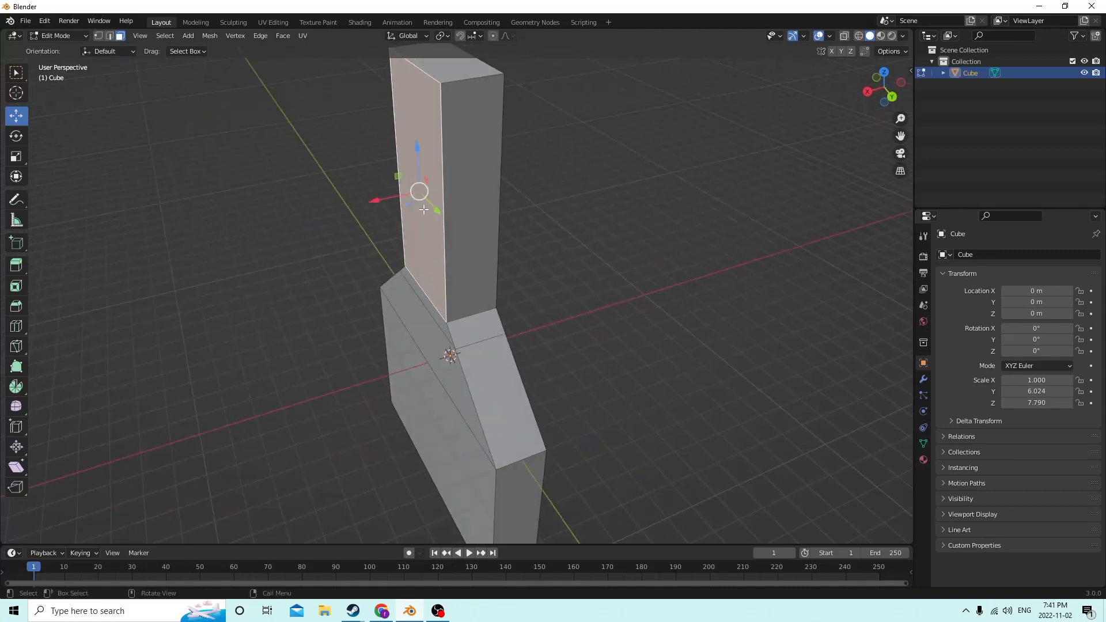
pyautogui.moveTo(375, 202); pyautogui.dragTo(385, 201)
pyautogui.moveTo(385, 201); pyautogui.dragTo(483, 199, button='middle')
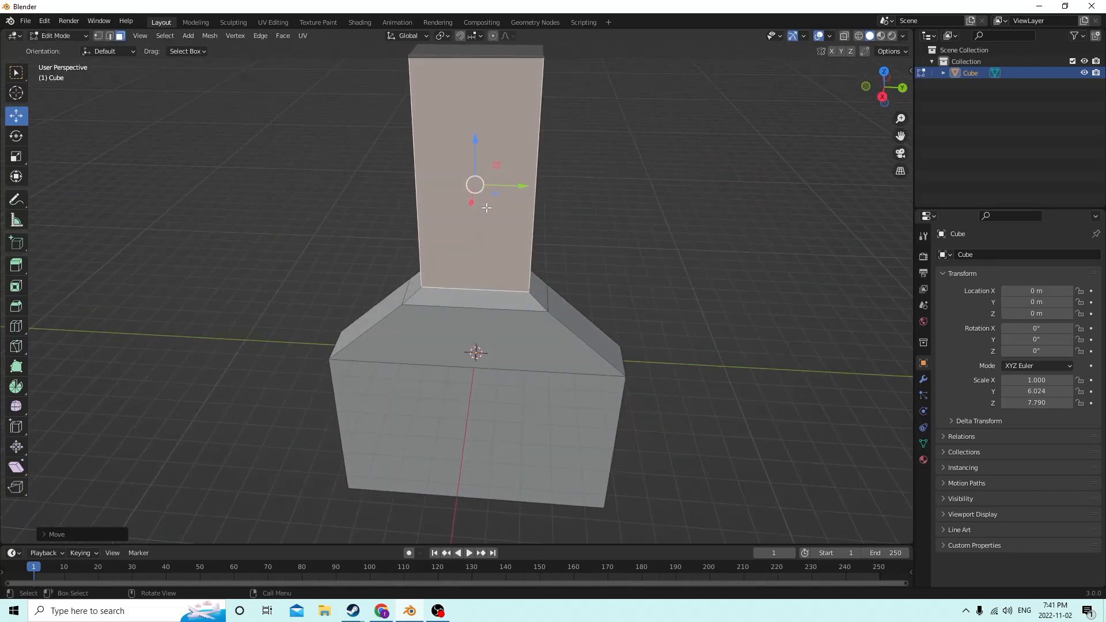
# Select the neck's two narrow side faces, scale them closer together along Y, and clear the selection.
pyautogui.moveTo(685, 168); pyautogui.dragTo(390, 211, button='middle')
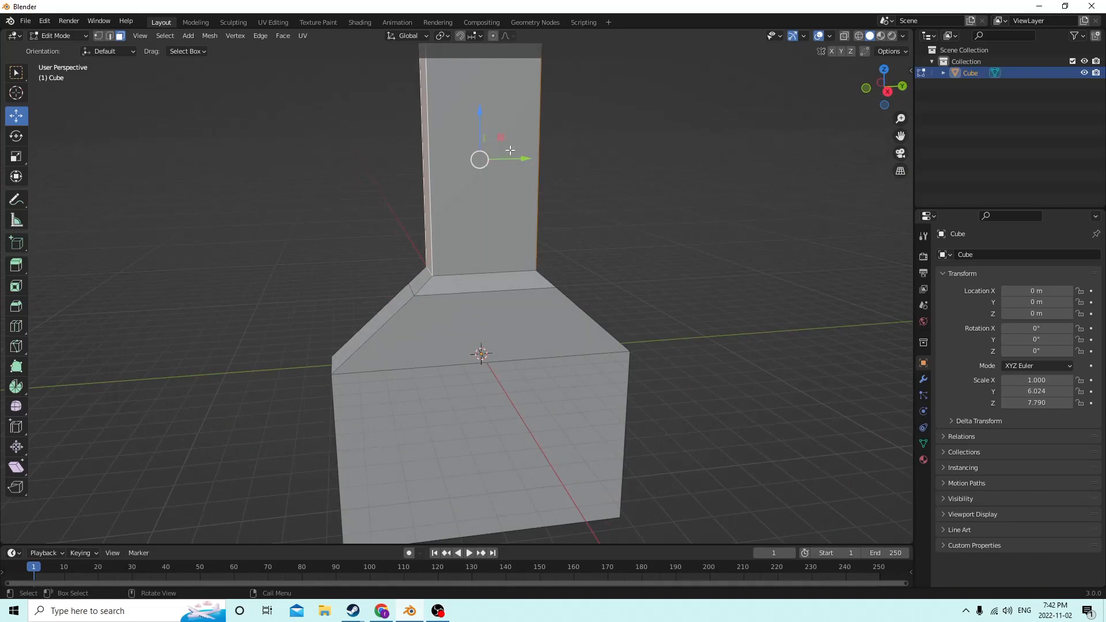
pyautogui.moveTo(510, 151); pyautogui.dragTo(79, 102, button='middle')
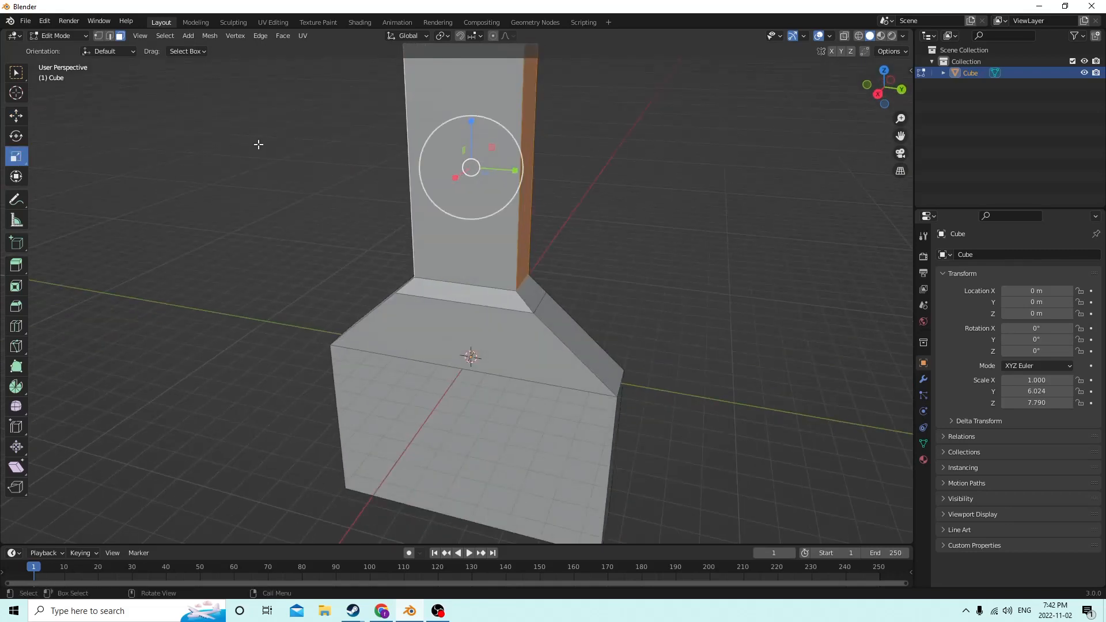
pyautogui.moveTo(259, 144); pyautogui.dragTo(553, 172, button='middle')
pyautogui.moveTo(533, 162); pyautogui.dragTo(517, 165)
pyautogui.moveTo(517, 164); pyautogui.dragTo(461, 168, button='middle')
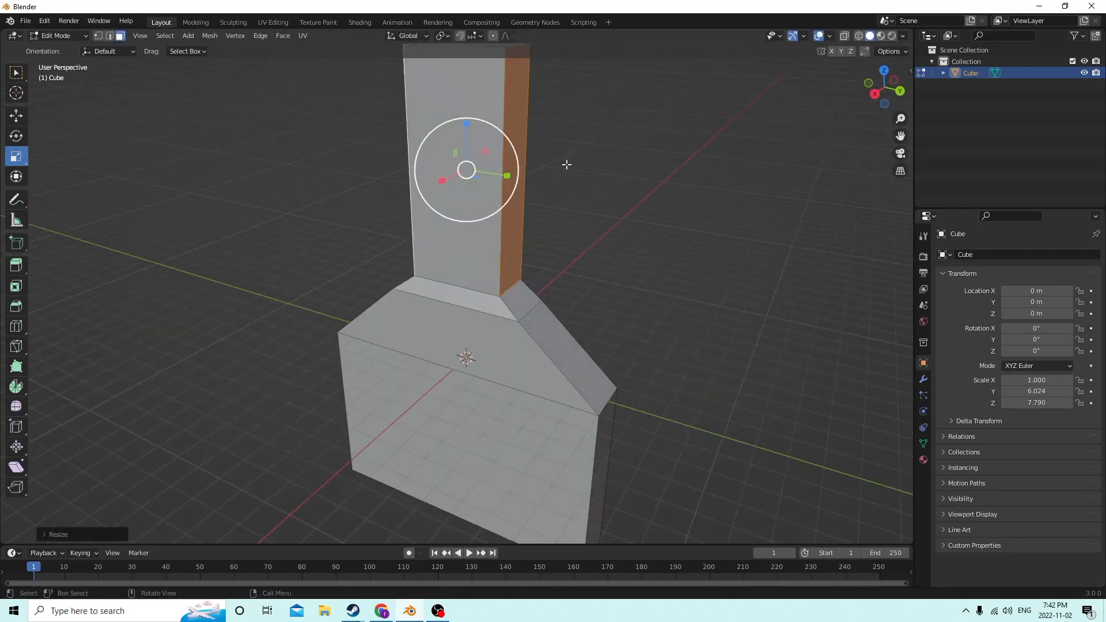
pyautogui.click(686, 178)
# Switch to Object Mode and scale the whole object along X to about 2.93 to thicken it.
pyautogui.moveTo(687, 178); pyautogui.dragTo(643, 277, button='middle')
pyautogui.moveTo(642, 334); pyautogui.dragTo(527, 316, button='middle')
pyautogui.press('Tab')
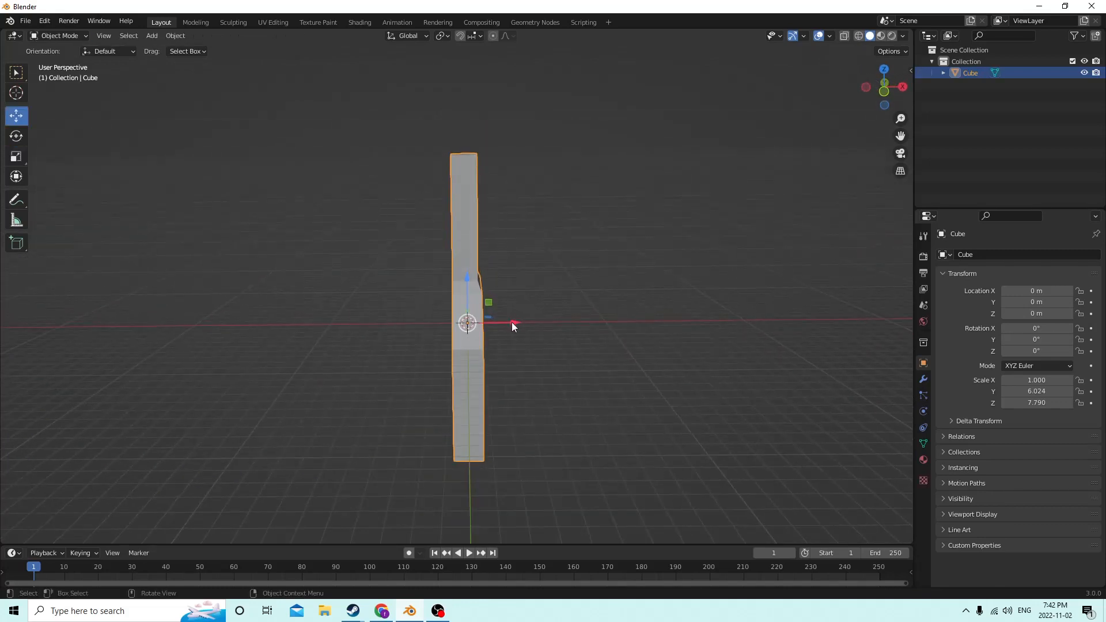
pyautogui.moveTo(511, 322); pyautogui.dragTo(603, 326)
pyautogui.hotkey('ctrl', 'z')
pyautogui.click(19, 153)
pyautogui.moveTo(603, 326); pyautogui.dragTo(334, 309, button='middle')
# Return to Edit Mode, select the neck's wide +X face, and move it slightly inward along X.
pyautogui.press('Tab')
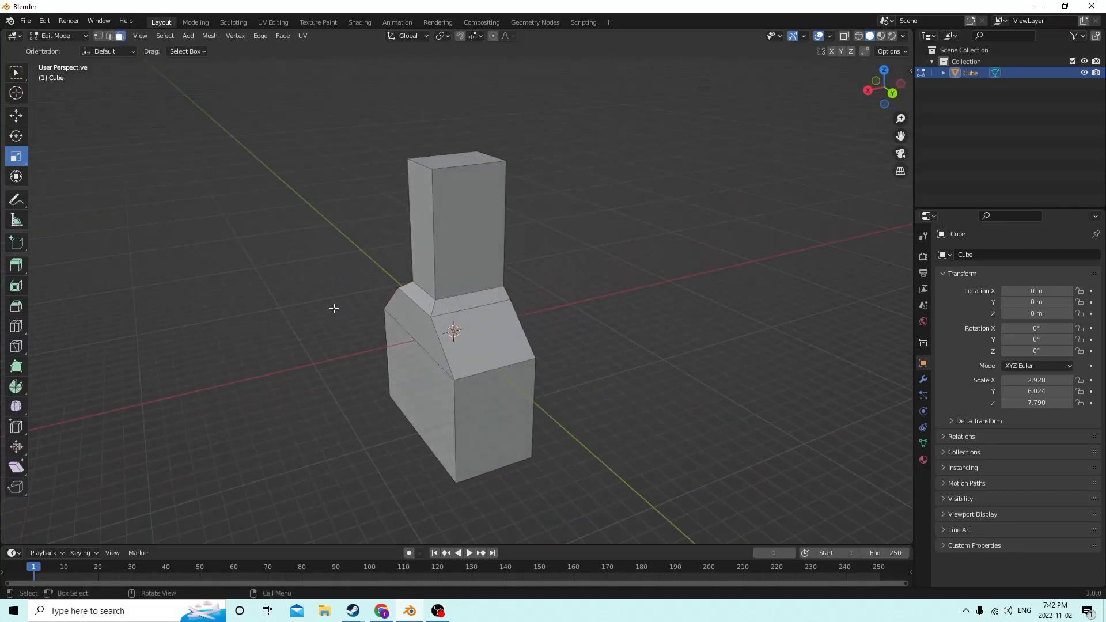
pyautogui.scroll(2, 333, 309)
pyautogui.click(418, 148)
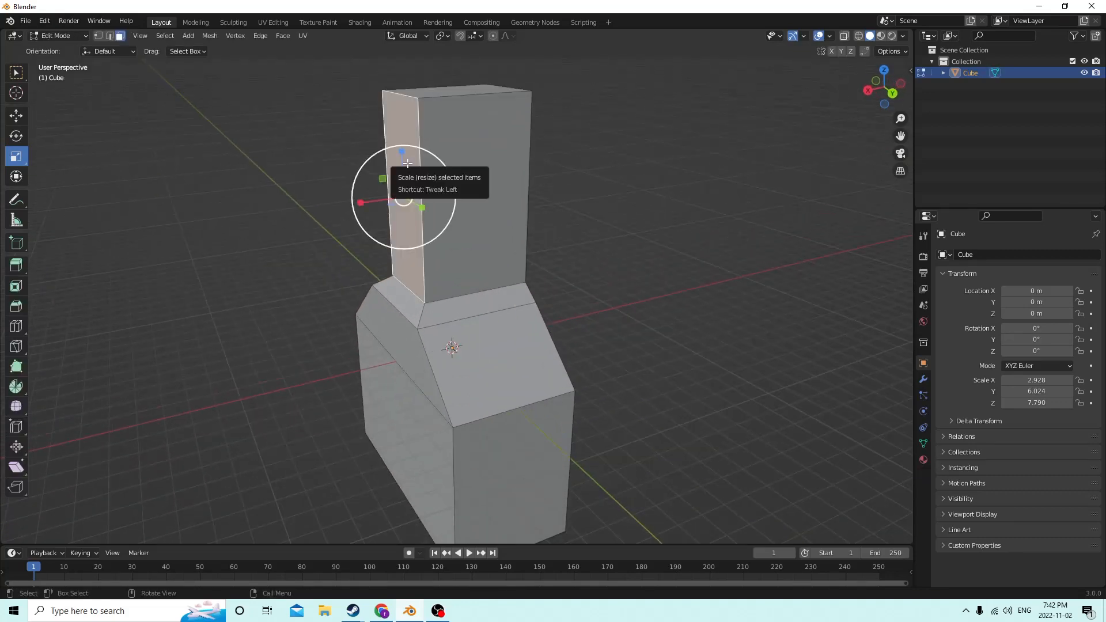
pyautogui.click(18, 119)
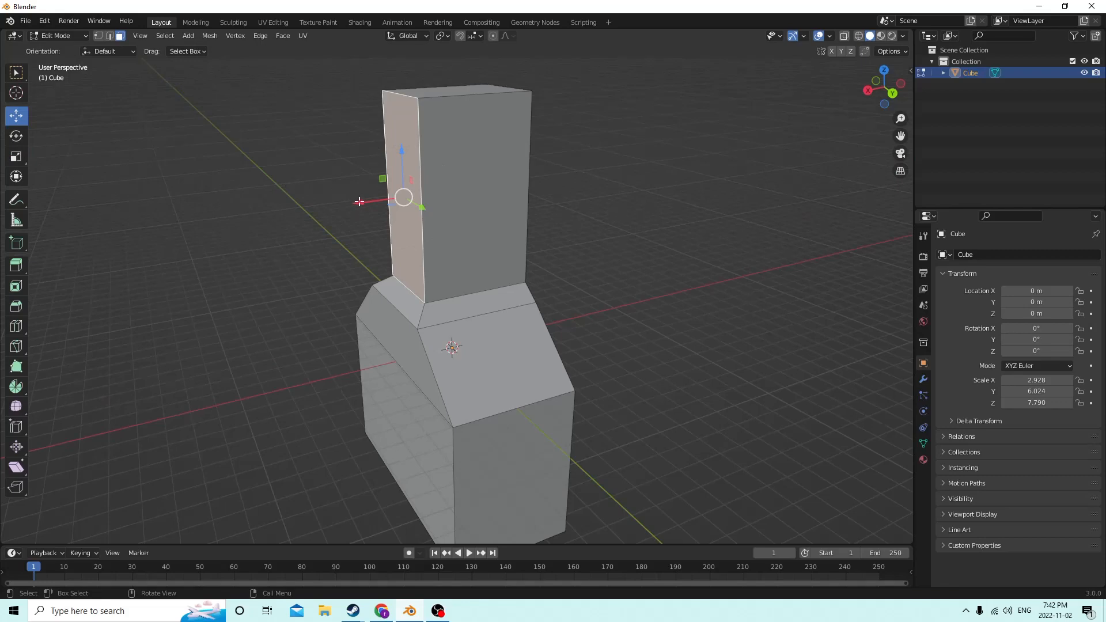
pyautogui.moveTo(360, 202); pyautogui.dragTo(366, 203)
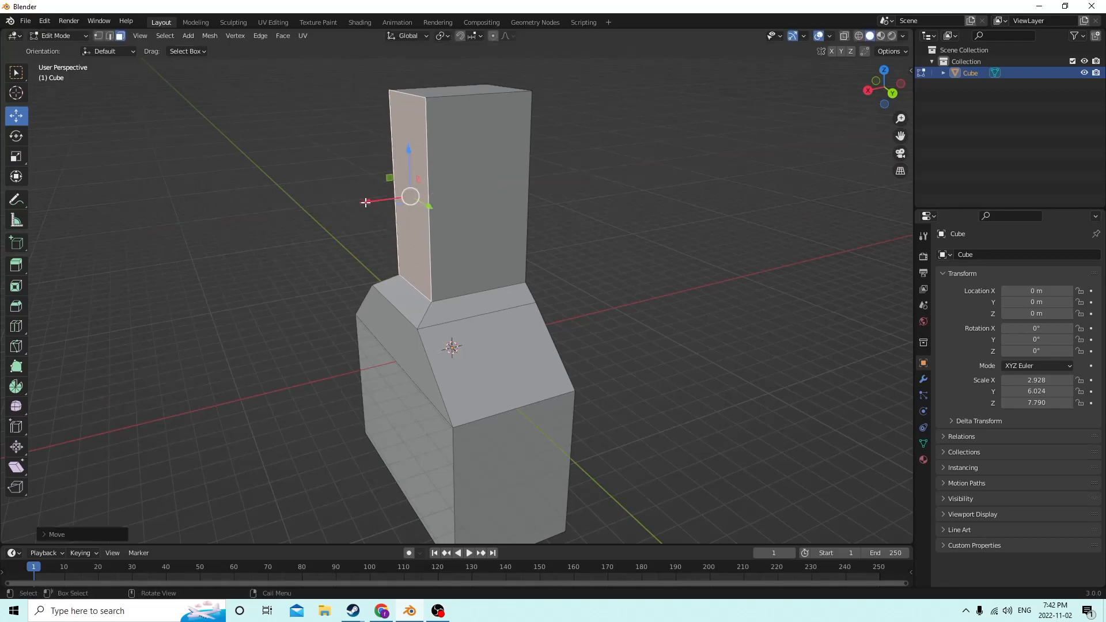
# Select the shoulder loop's edge below the neck's +X face and shift it inward along X in small adjustments.
pyautogui.moveTo(366, 203); pyautogui.dragTo(573, 201, button='middle')
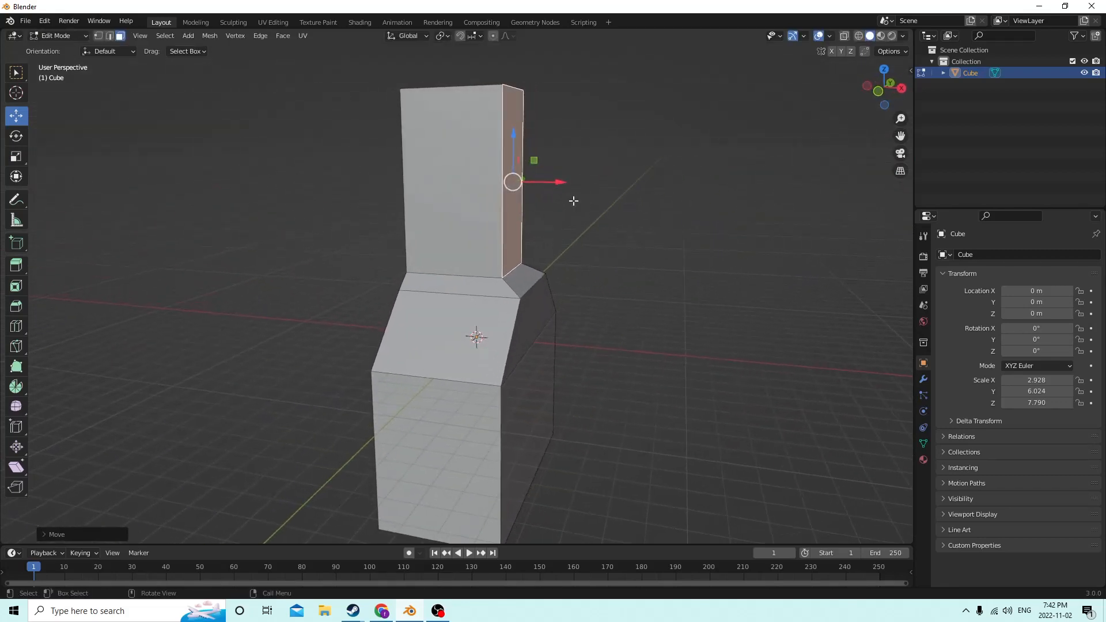
pyautogui.click(519, 279)
pyautogui.moveTo(571, 279); pyautogui.dragTo(564, 279)
pyautogui.moveTo(564, 279); pyautogui.dragTo(537, 291, button='middle')
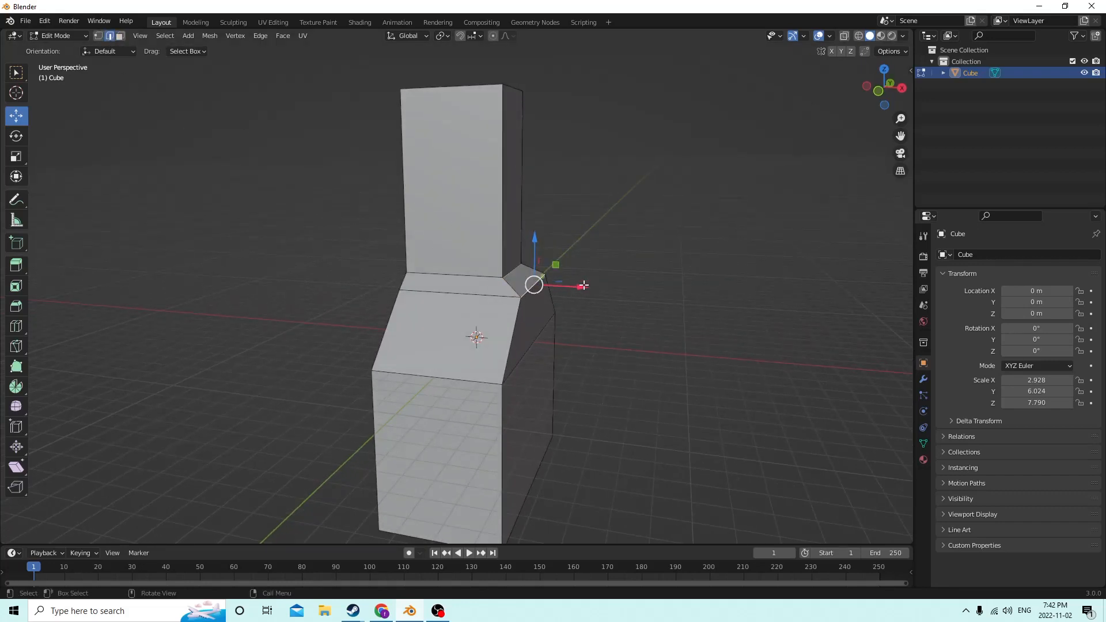
pyautogui.moveTo(583, 286); pyautogui.dragTo(581, 285)
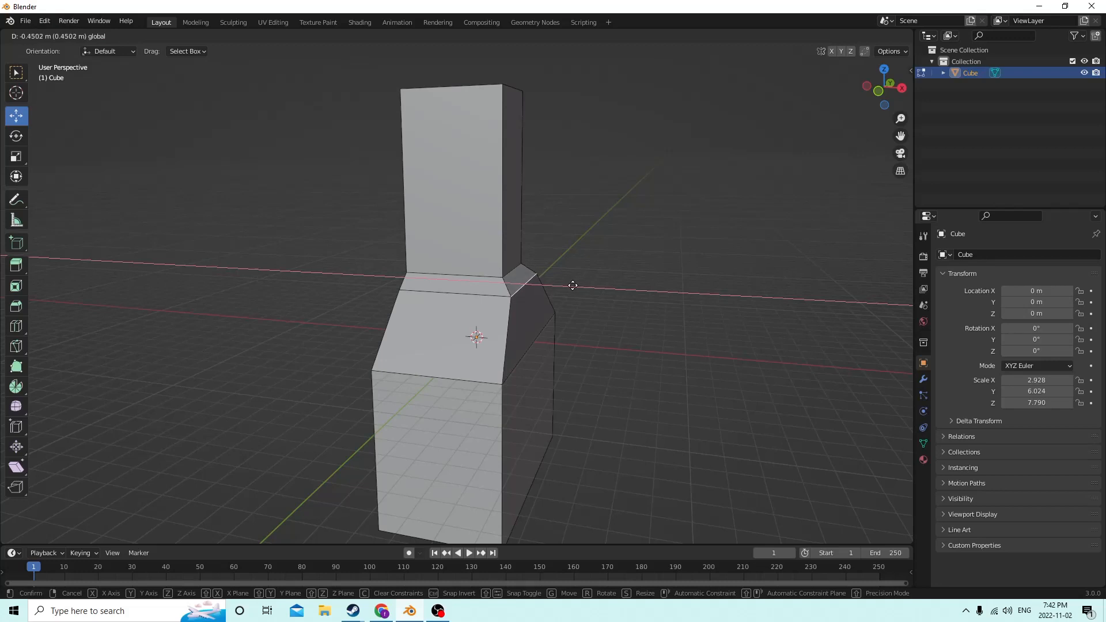
pyautogui.moveTo(568, 285); pyautogui.dragTo(568, 285)
pyautogui.moveTo(567, 285); pyautogui.dragTo(1015, 444, button='middle')
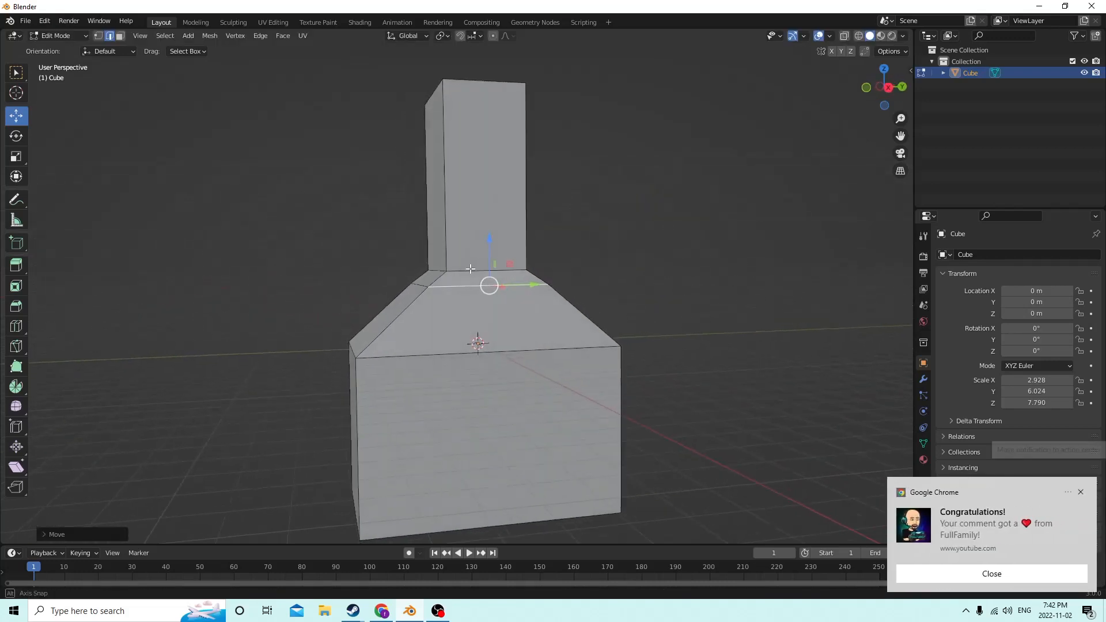
pyautogui.click(973, 576)
pyautogui.moveTo(725, 368); pyautogui.dragTo(514, 338, button='middle')
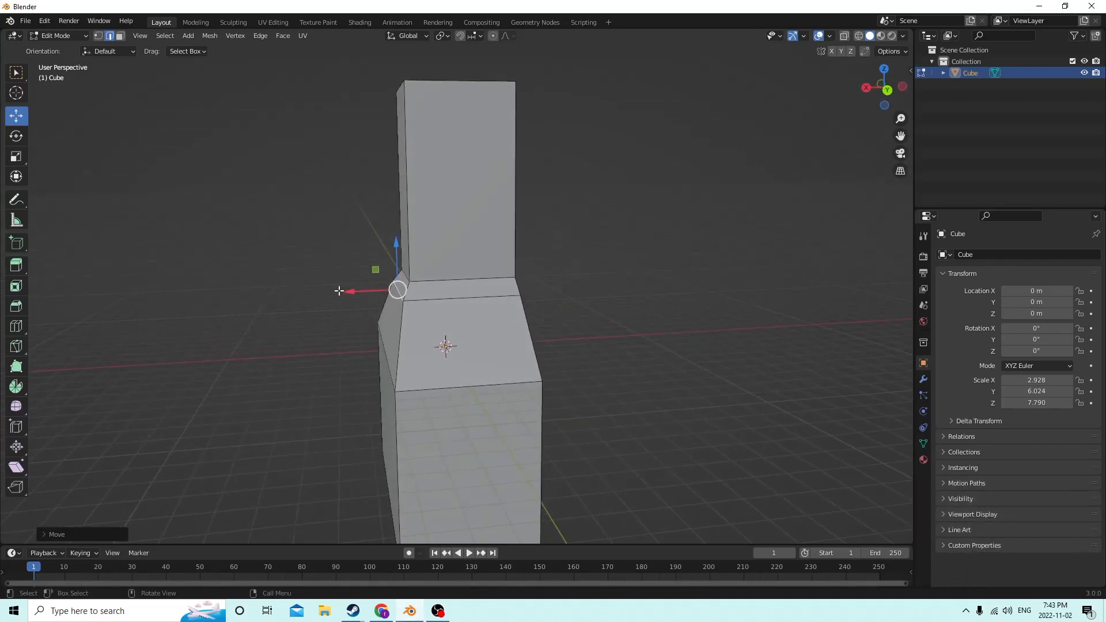
pyautogui.moveTo(350, 289); pyautogui.dragTo(354, 288)
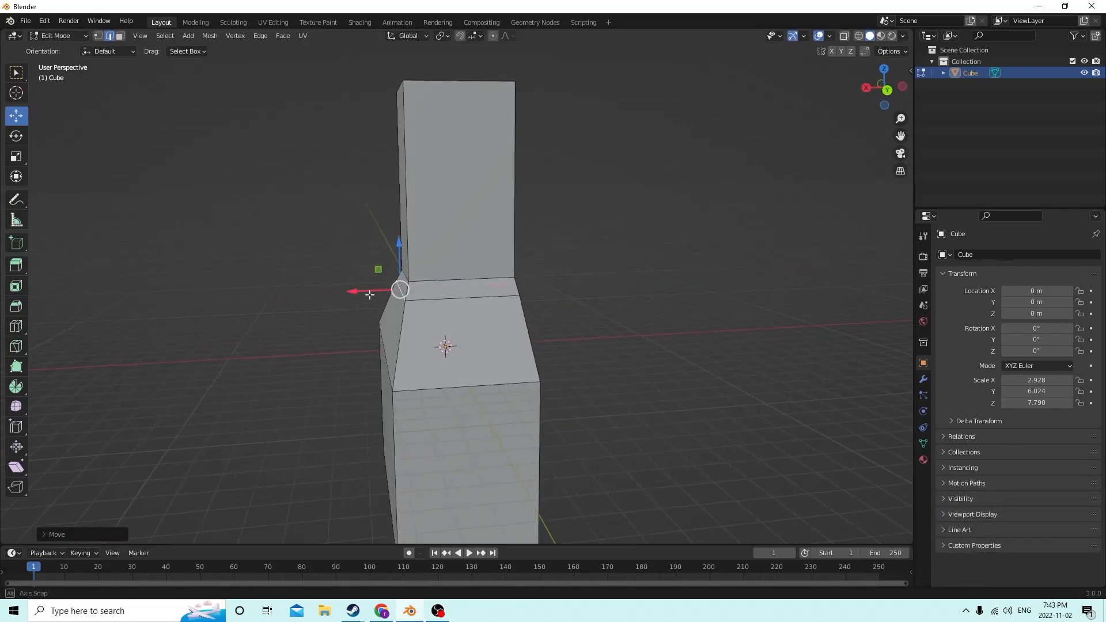
pyautogui.moveTo(354, 288); pyautogui.dragTo(651, 328, button='middle')
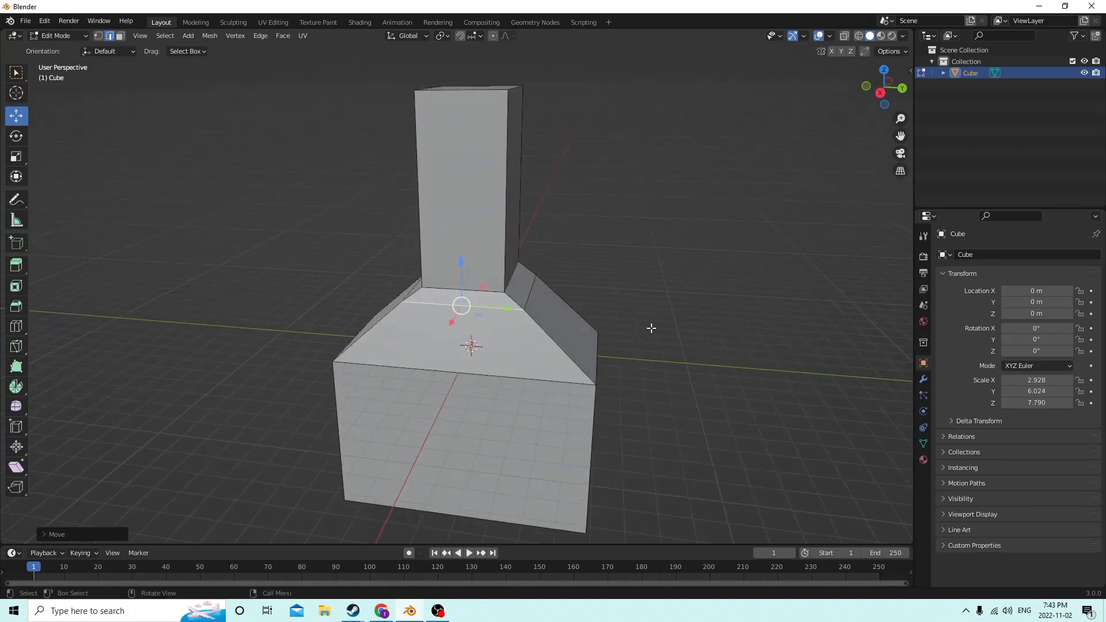
# Scale the shoulder loop's two side edges closer together along Y by a factor of about 0.88.
pyautogui.moveTo(524, 288); pyautogui.dragTo(583, 304, button='middle')
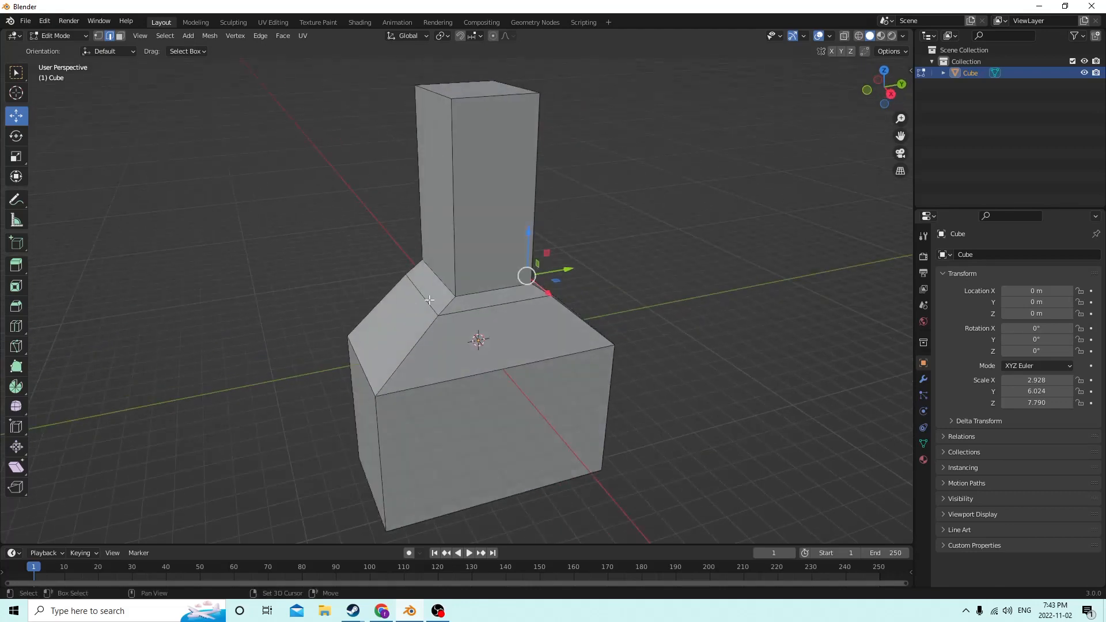
pyautogui.moveTo(429, 300); pyautogui.dragTo(288, 242, button='middle')
pyautogui.click(15, 157)
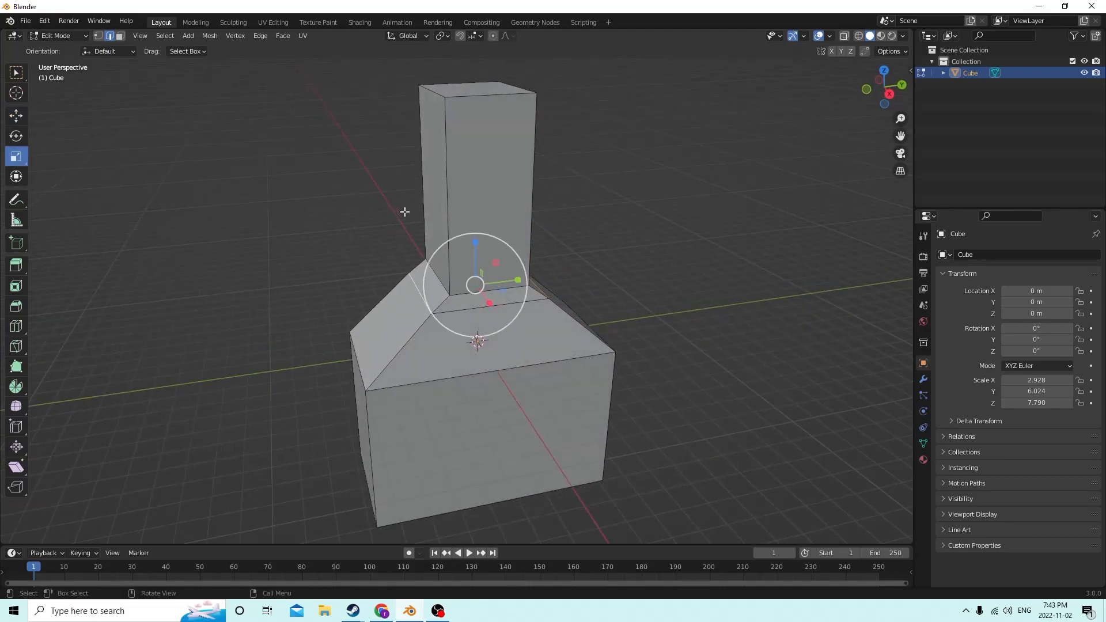
pyautogui.moveTo(392, 214); pyautogui.dragTo(409, 211, button='middle')
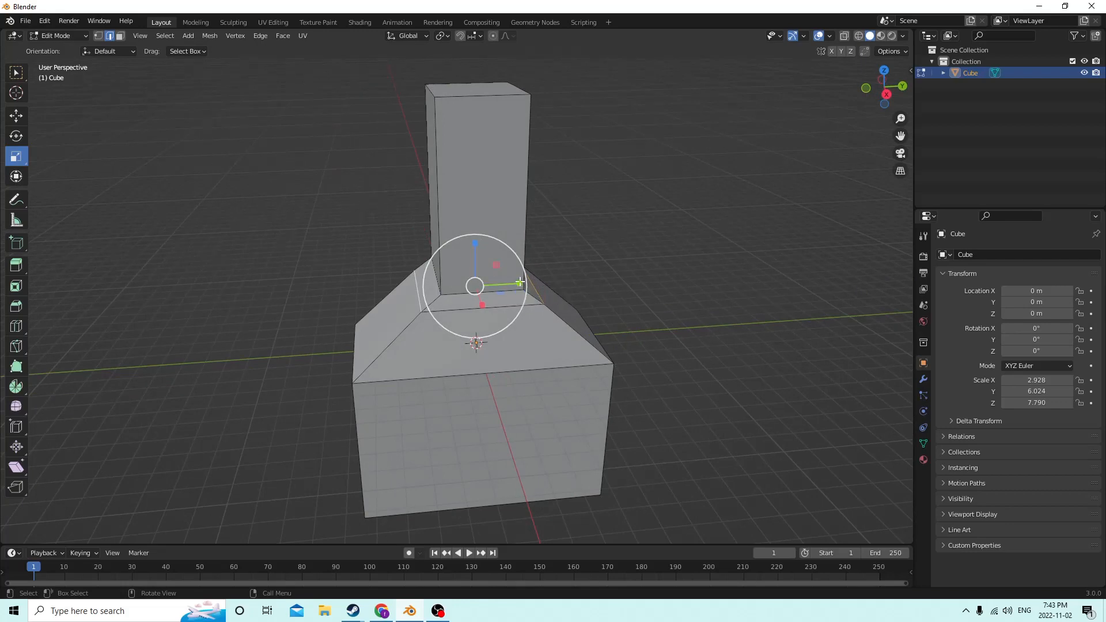
pyautogui.moveTo(519, 282); pyautogui.dragTo(515, 282)
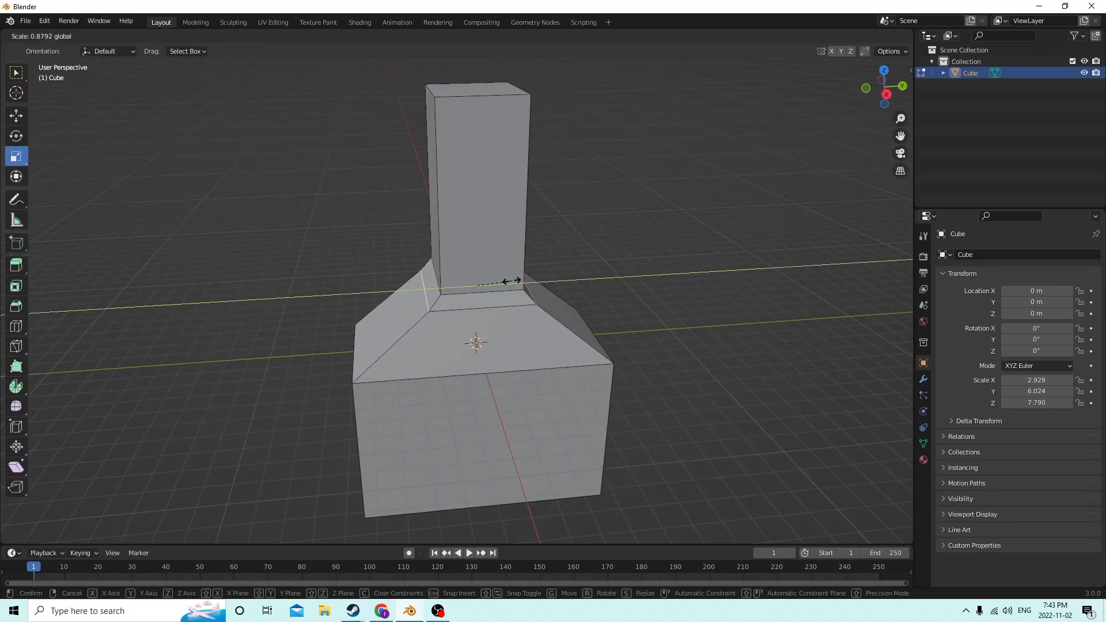
pyautogui.moveTo(515, 281); pyautogui.dragTo(515, 281)
pyautogui.moveTo(514, 281); pyautogui.dragTo(577, 260, button='middle')
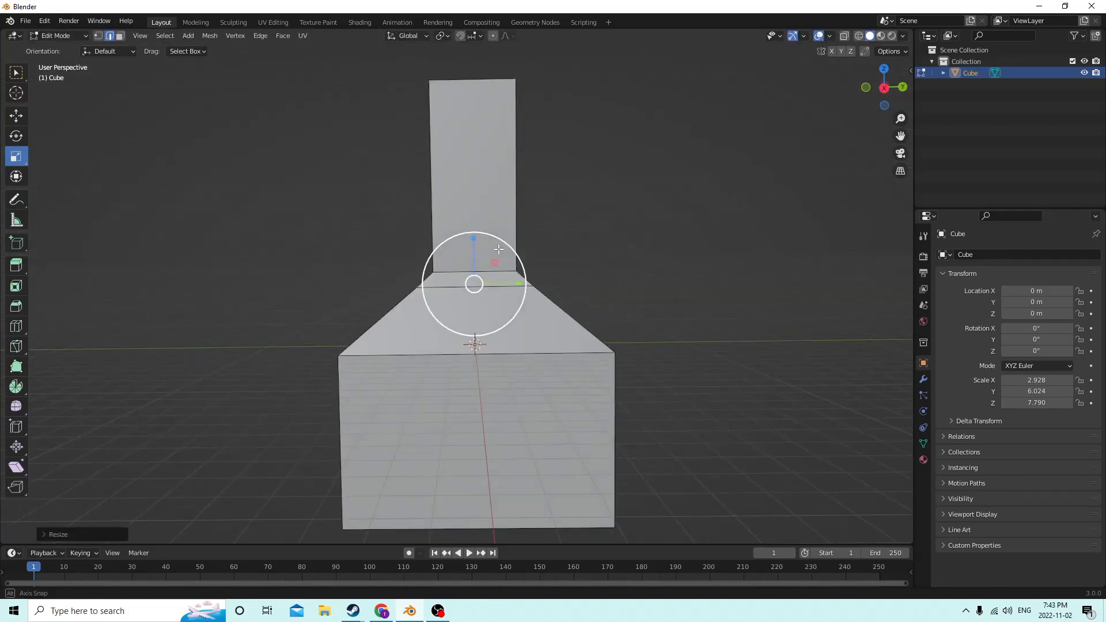
# Select the edge loop running around the shoulder just below the neck and dissolve its edges.
pyautogui.moveTo(692, 202); pyautogui.dragTo(529, 236, button='middle')
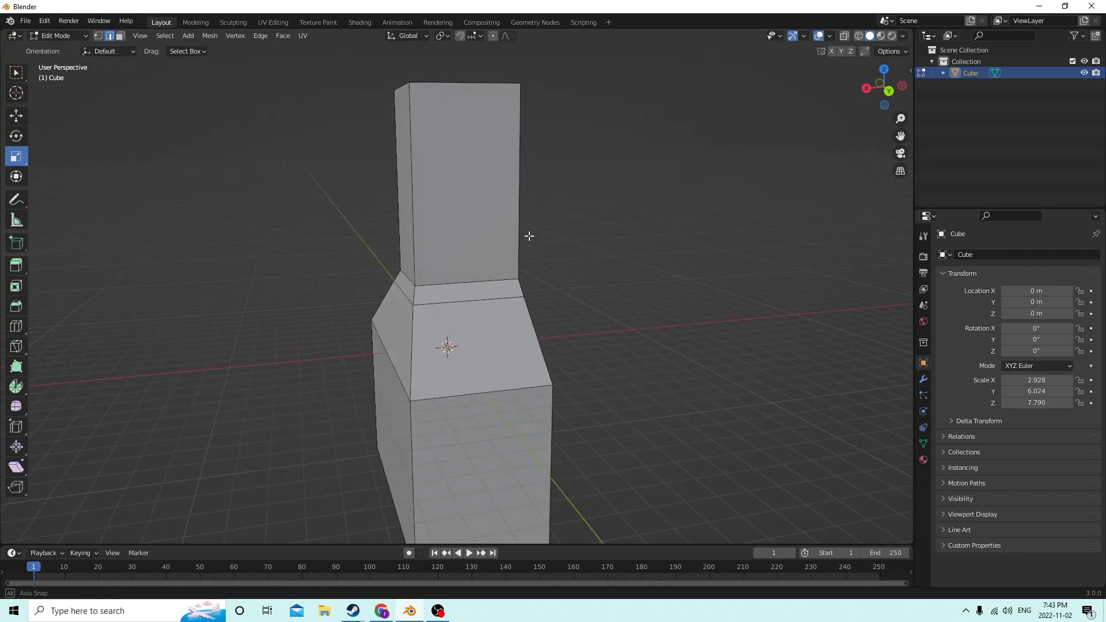
pyautogui.moveTo(482, 306)
pyautogui.mouseDown(button='middle')
pyautogui.moveTo(431, 292)
pyautogui.moveTo(475, 293)
pyautogui.mouseUp(button='middle')
pyautogui.click(480, 301)
pyautogui.keyDown('shift'); pyautogui.click(424, 284); pyautogui.keyUp('shift')
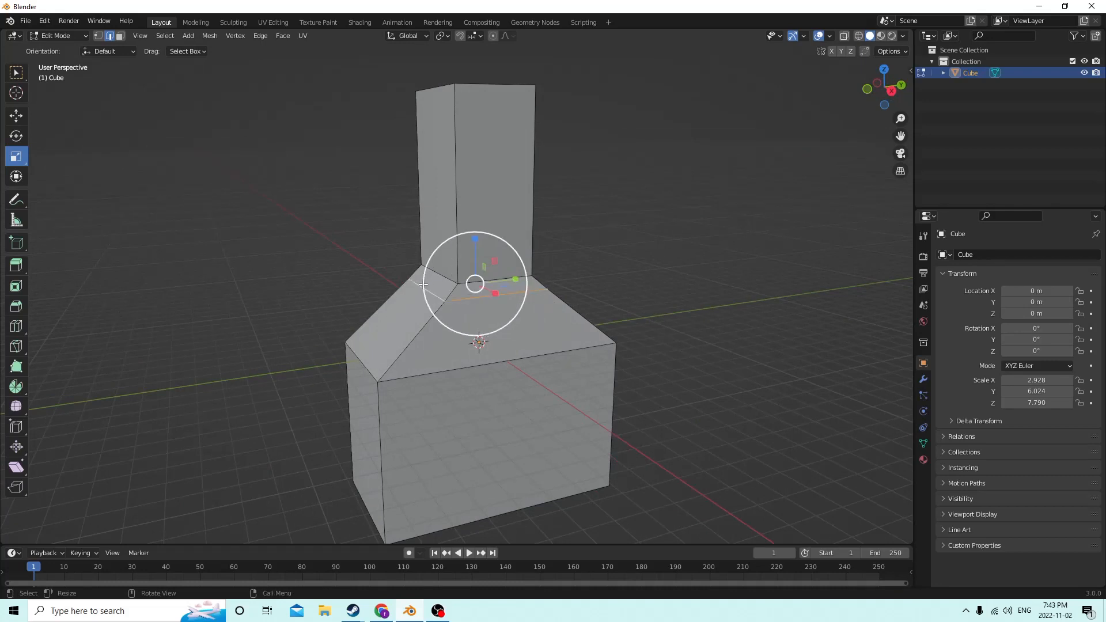
pyautogui.press('x')
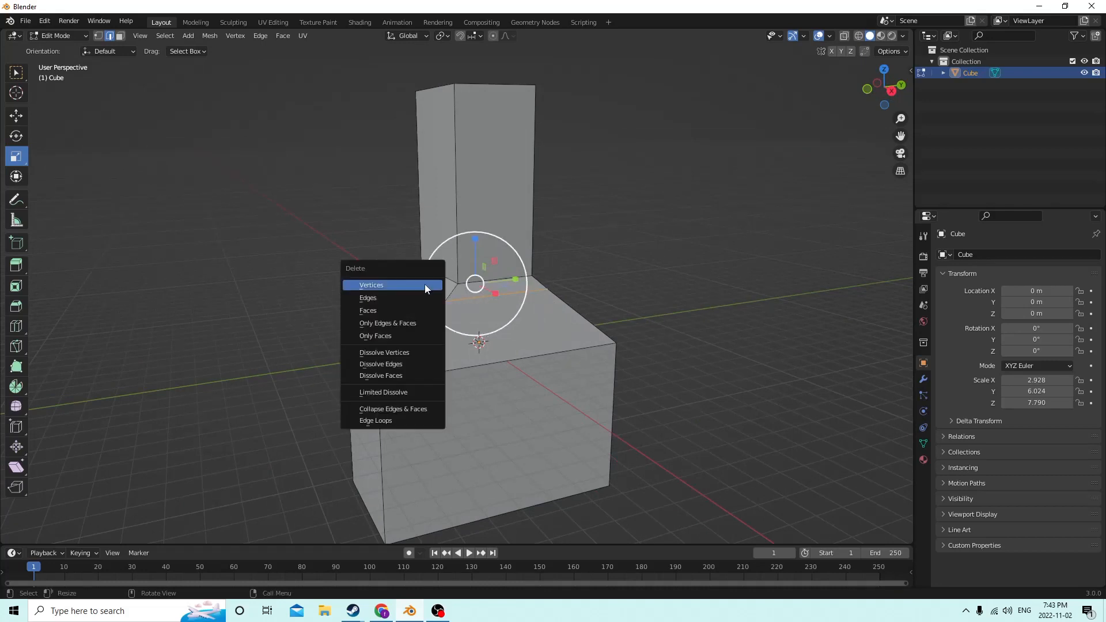
pyautogui.click(408, 363)
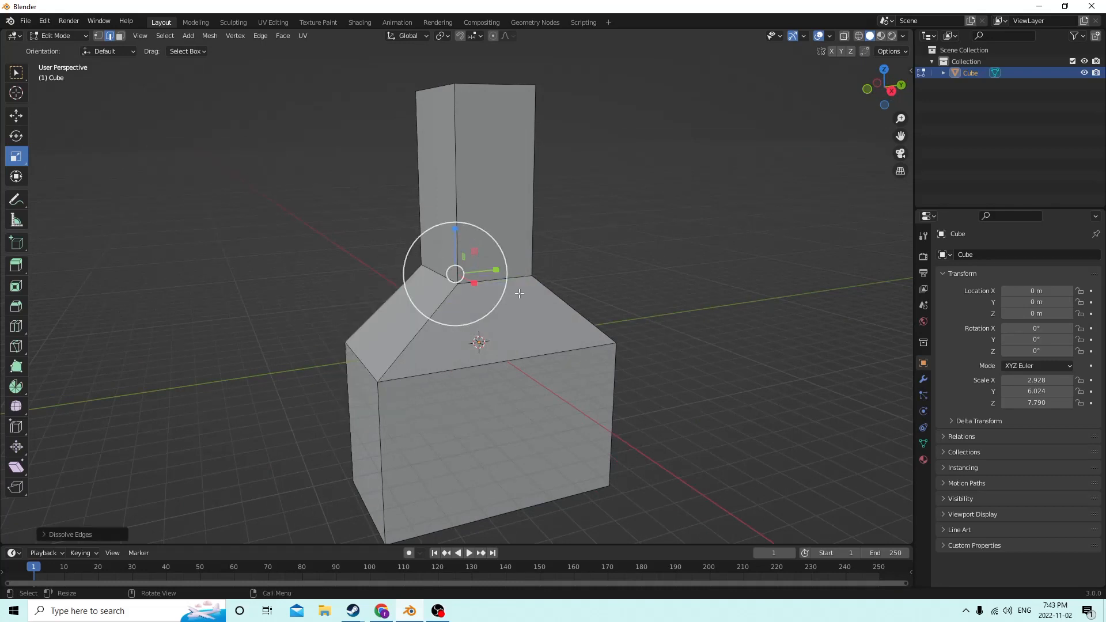
pyautogui.moveTo(520, 294); pyautogui.dragTo(408, 286, button='middle')
pyautogui.moveTo(683, 247); pyautogui.dragTo(903, 306, button='middle')
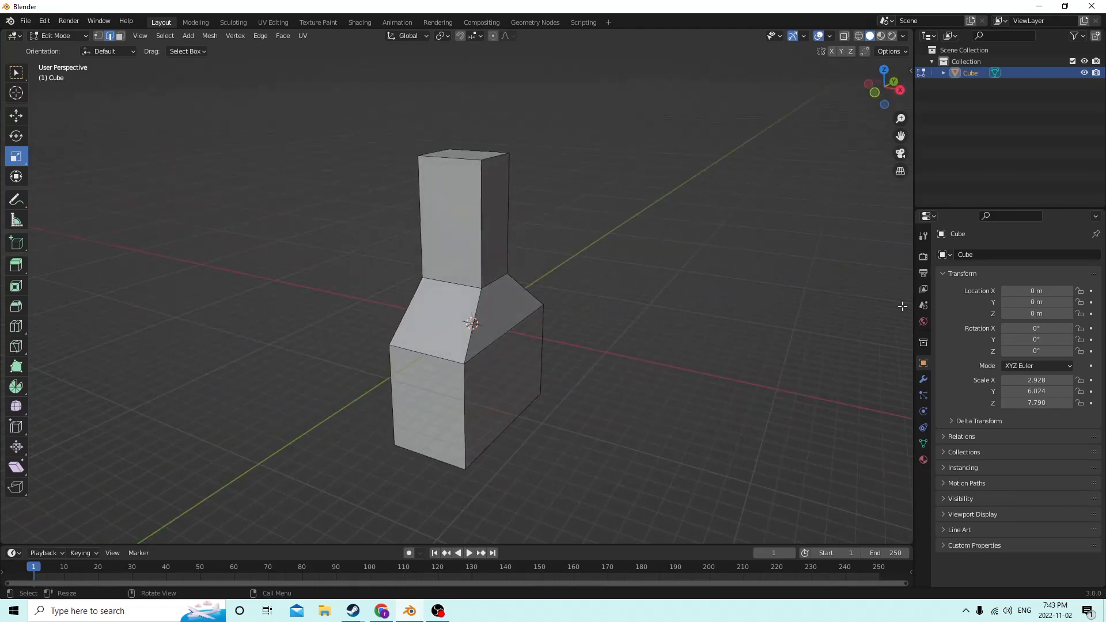
pyautogui.moveTo(747, 272); pyautogui.dragTo(778, 272, button='middle')
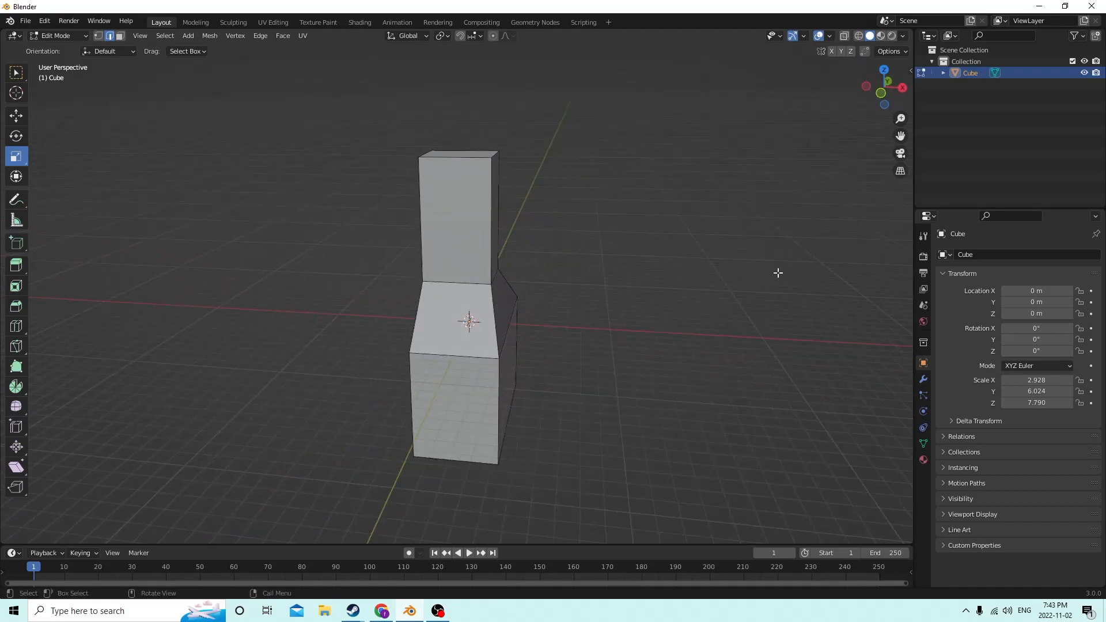
pyautogui.hotkey('shift', 'd')
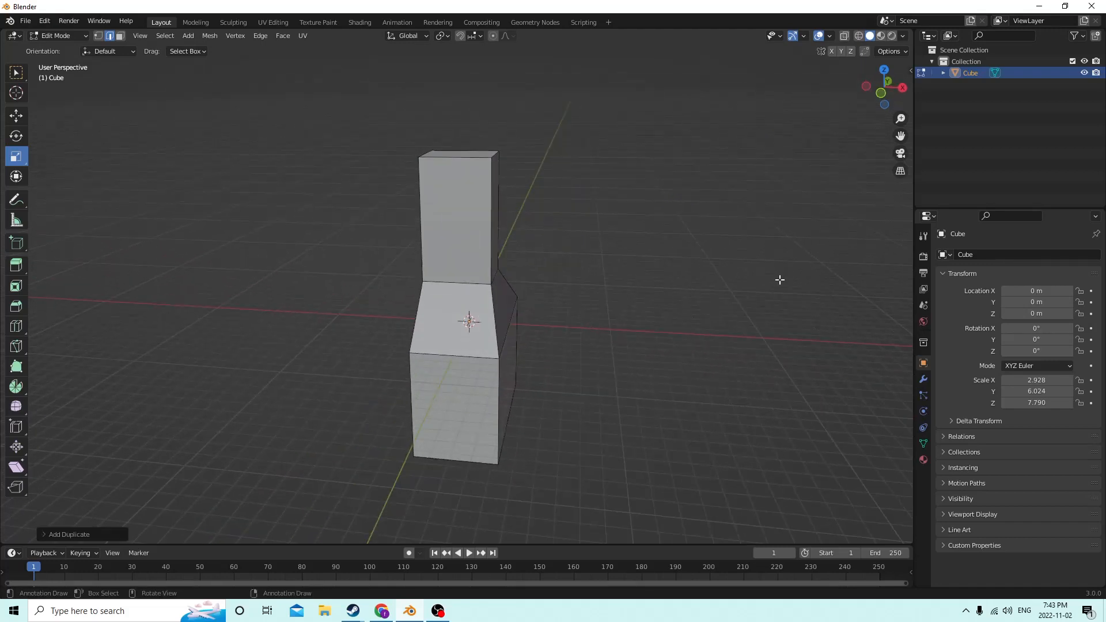
pyautogui.click(51, 21)
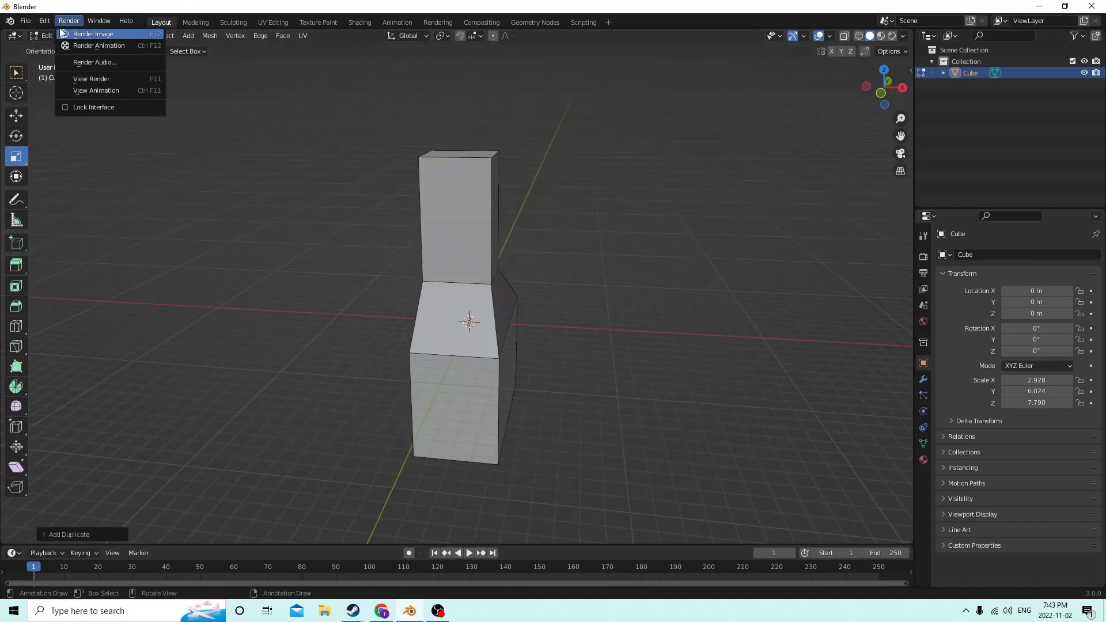
pyautogui.click(42, 21)
pyautogui.click(43, 20)
pyautogui.click(62, 35)
# Try adding a cube inside the existing mesh in Edit Mode and moving it out along X, and undo it.
pyautogui.moveTo(608, 237); pyautogui.dragTo(632, 257, button='middle')
pyautogui.hotkey('shift', 'a')
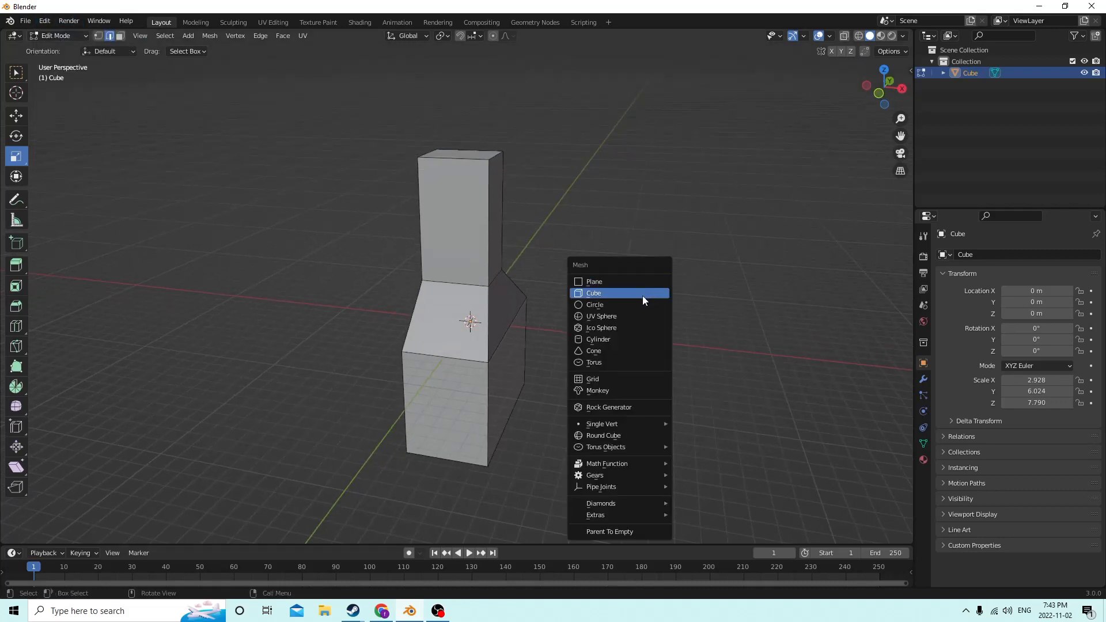
pyautogui.click(647, 294)
pyautogui.moveTo(581, 287); pyautogui.dragTo(628, 321, button='middle')
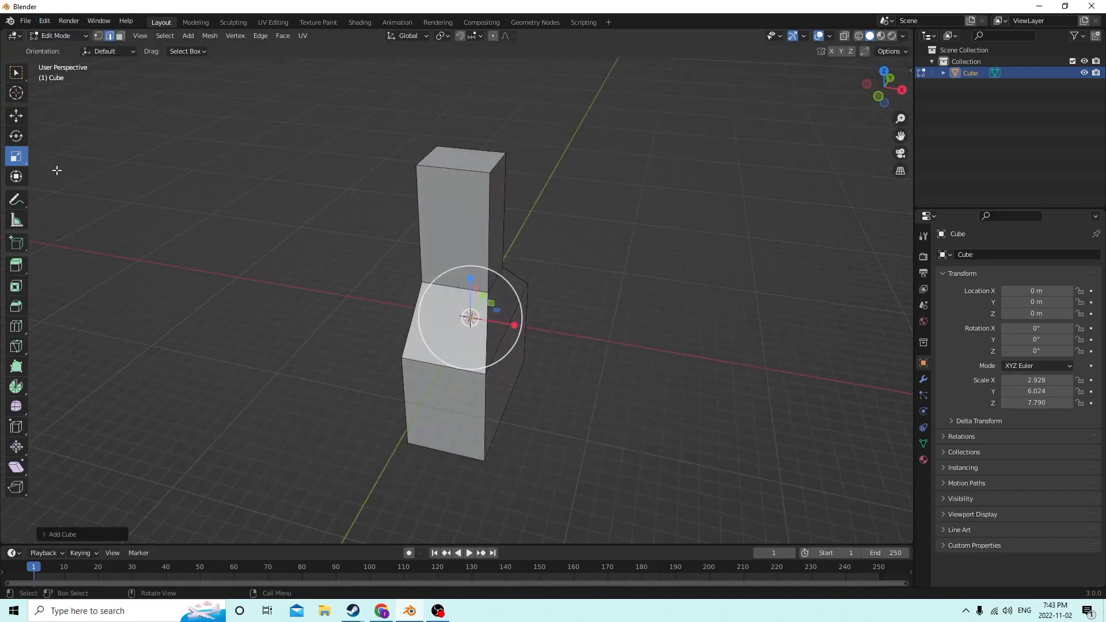
pyautogui.click(19, 118)
pyautogui.moveTo(506, 327); pyautogui.dragTo(584, 341)
pyautogui.moveTo(584, 341); pyautogui.dragTo(562, 291, button='middle')
pyautogui.click(50, 23)
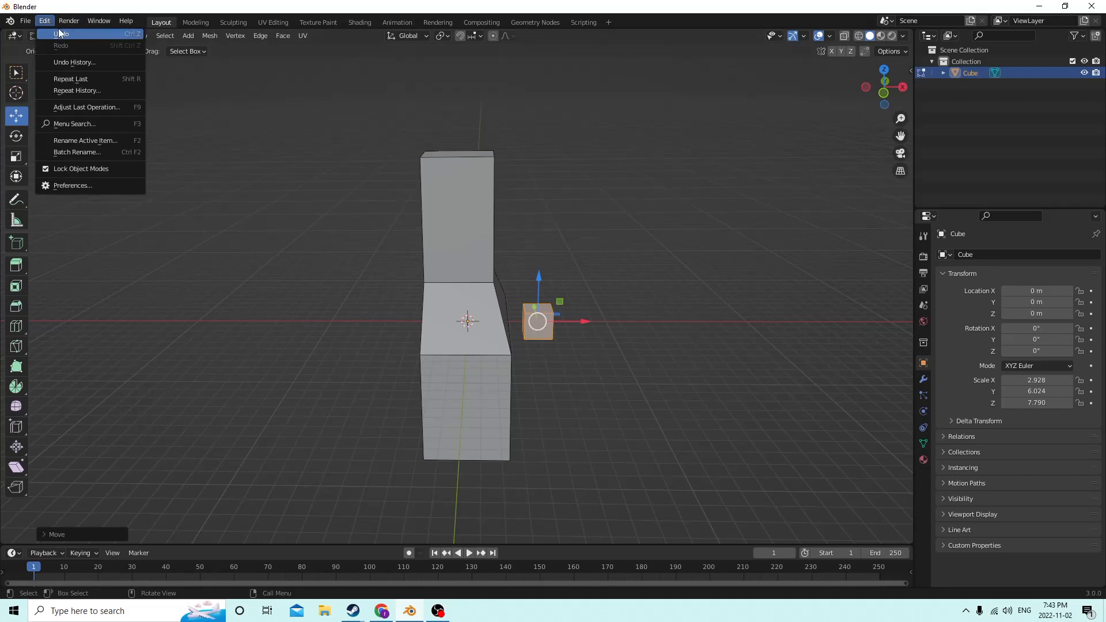
pyautogui.click(57, 28)
pyautogui.click(46, 22)
# Add a separate cube in Object Mode and move it to about 7.55 m along X and -4.69 m along Z.
pyautogui.moveTo(472, 165); pyautogui.dragTo(499, 188, button='middle')
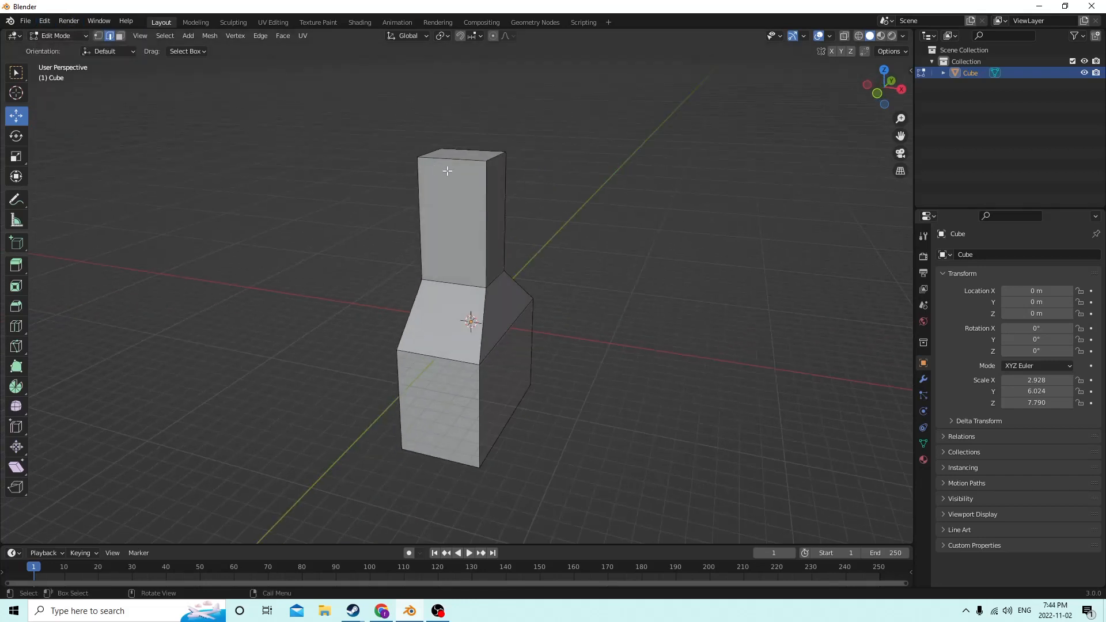
pyautogui.press('Tab')
pyautogui.hotkey('shift', 'a')
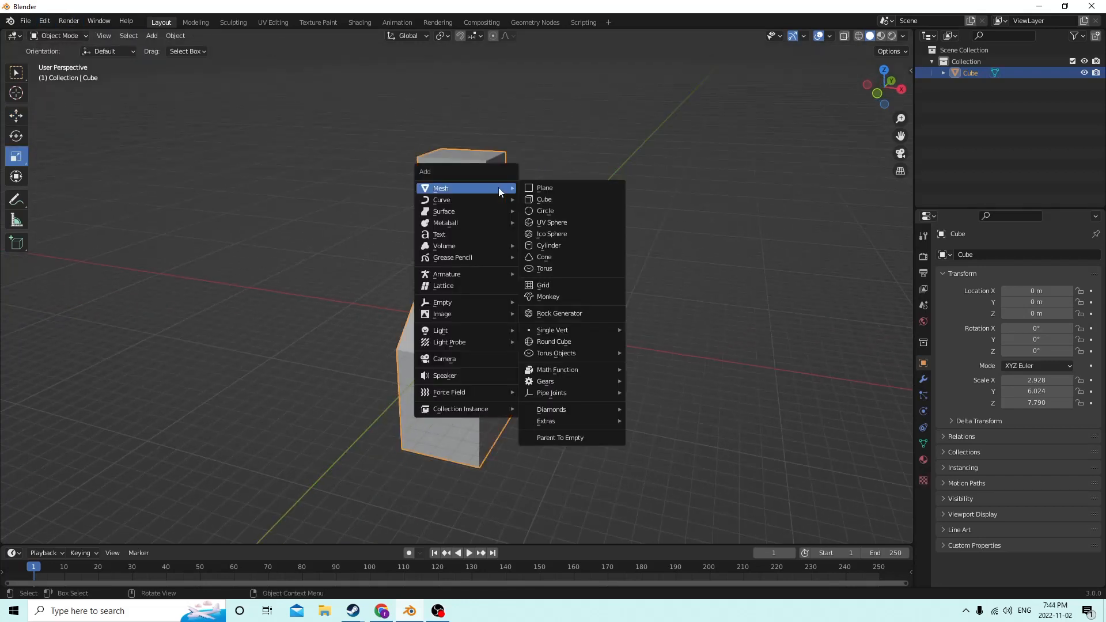
pyautogui.click(542, 198)
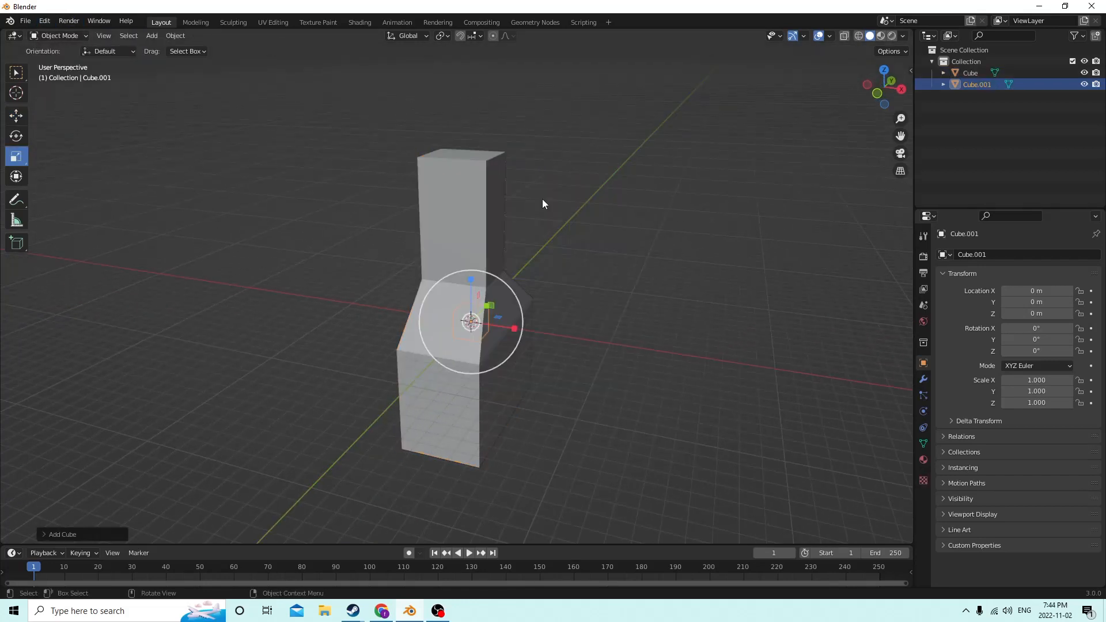
pyautogui.click(17, 115)
pyautogui.moveTo(513, 319); pyautogui.dragTo(620, 339)
pyautogui.moveTo(620, 338); pyautogui.dragTo(447, 350, button='middle')
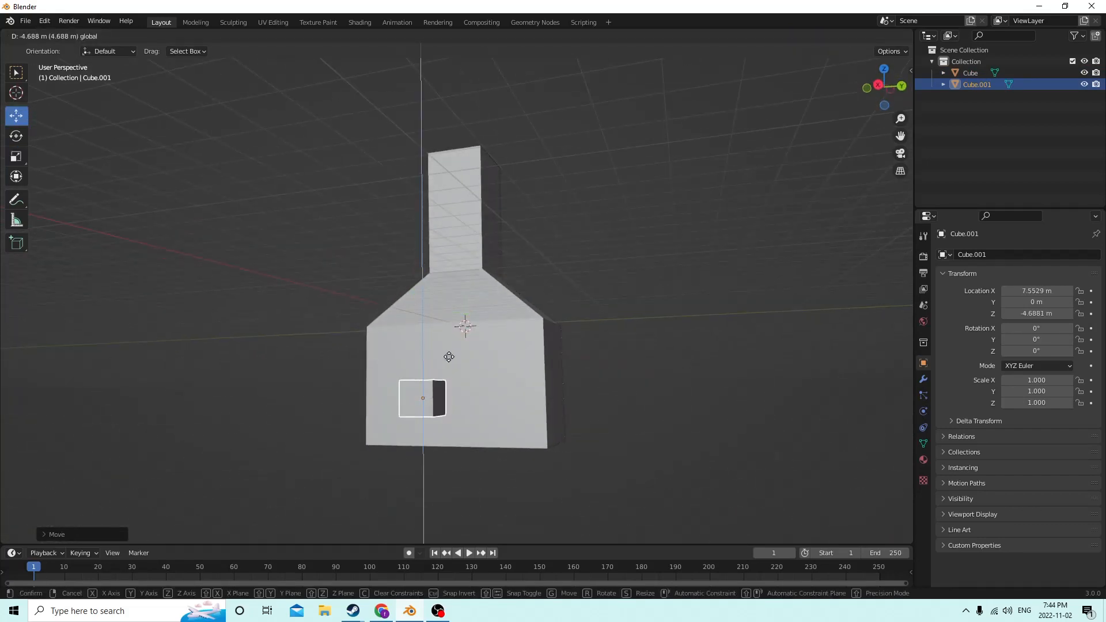
pyautogui.click(448, 351)
pyautogui.click(458, 413)
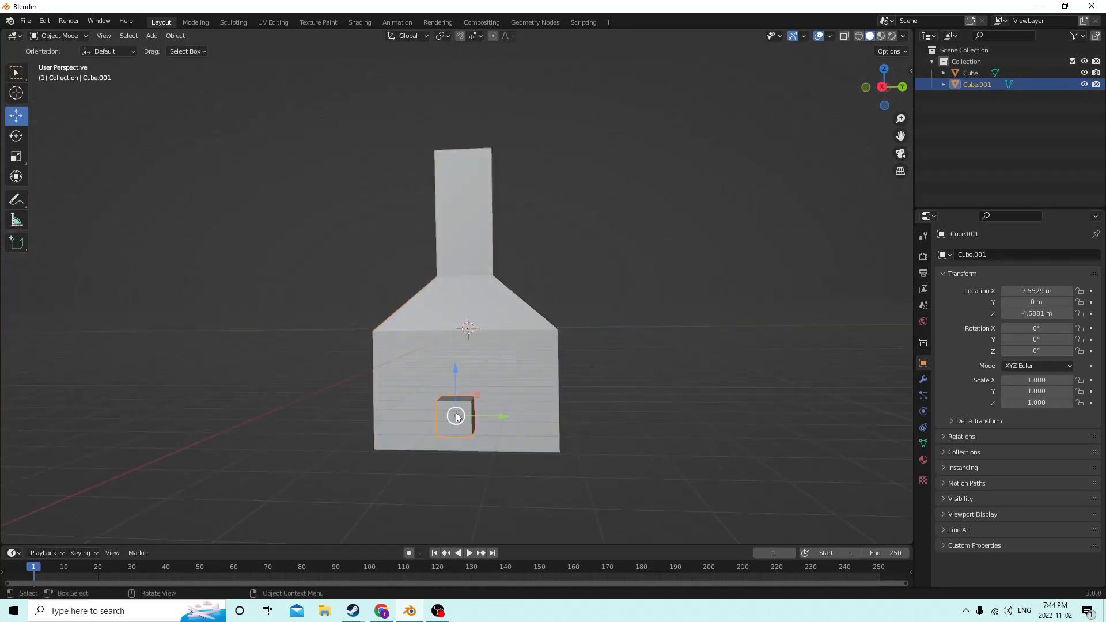
# Scale the new cube to about 2.51 in X, 3.04 in Y and 3.05 in Z.
pyautogui.moveTo(458, 413); pyautogui.dragTo(343, 354, button='middle')
pyautogui.click(16, 156)
pyautogui.moveTo(406, 271); pyautogui.dragTo(496, 355, button='middle')
pyautogui.moveTo(454, 375); pyautogui.dragTo(476, 301)
pyautogui.moveTo(475, 301); pyautogui.dragTo(591, 440, button='middle')
pyautogui.moveTo(528, 413); pyautogui.dragTo(620, 427)
pyautogui.moveTo(620, 427); pyautogui.dragTo(613, 370, button='middle')
pyautogui.moveTo(613, 370); pyautogui.dragTo(685, 377)
pyautogui.moveTo(685, 372); pyautogui.dragTo(347, 376, button='middle')
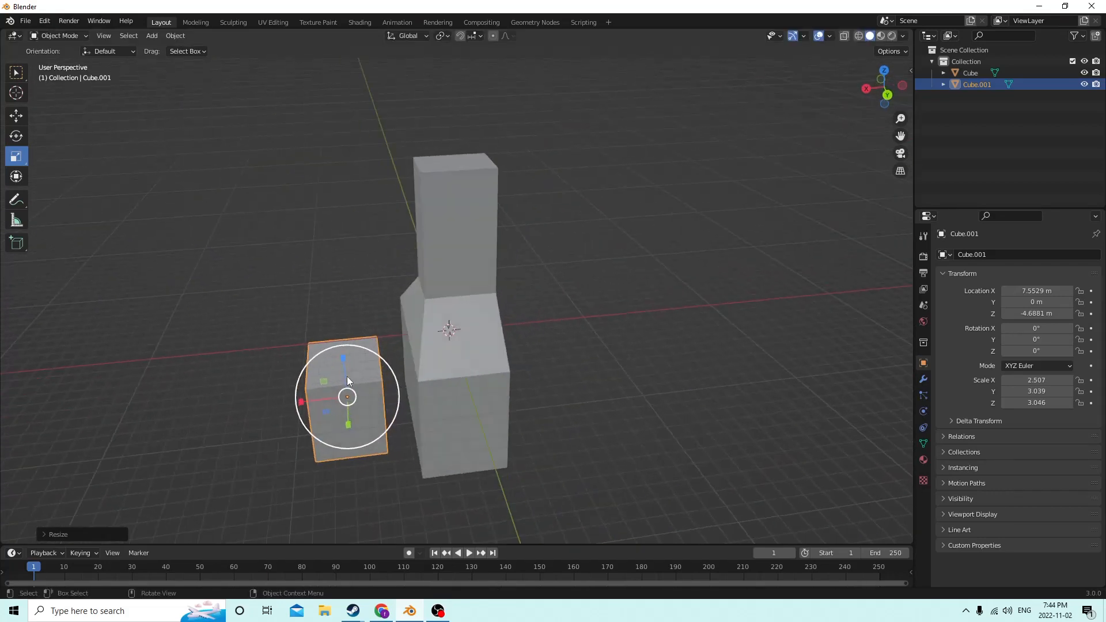
# Duplicate the scaled cube in place and move the copy farther out from the main body along +X.
pyautogui.click(16, 117)
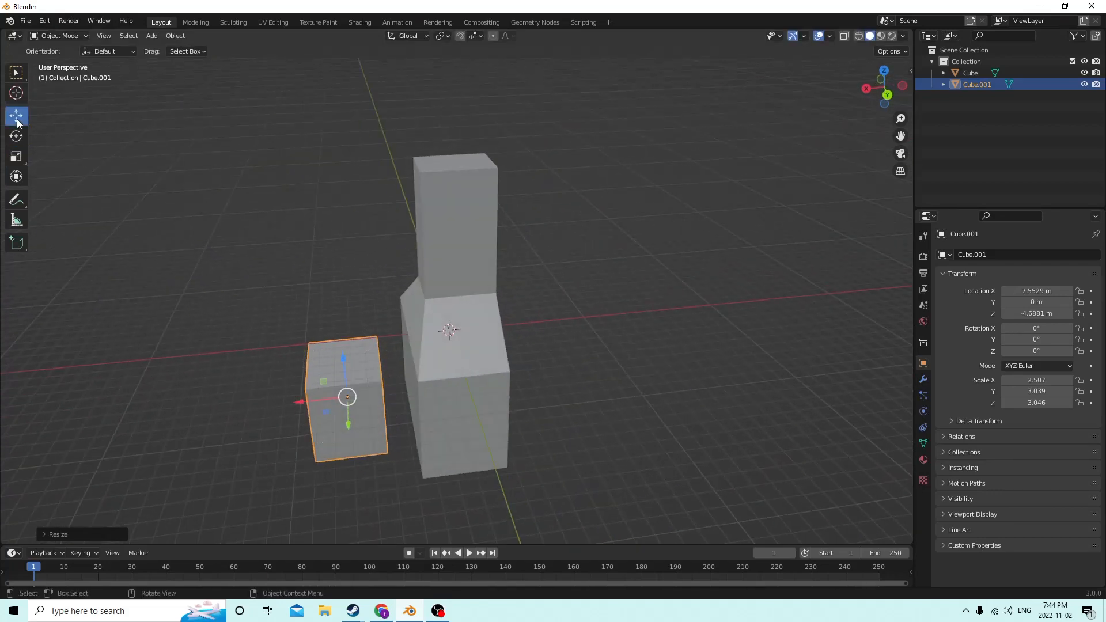
pyautogui.moveTo(600, 354); pyautogui.dragTo(457, 335, button='middle')
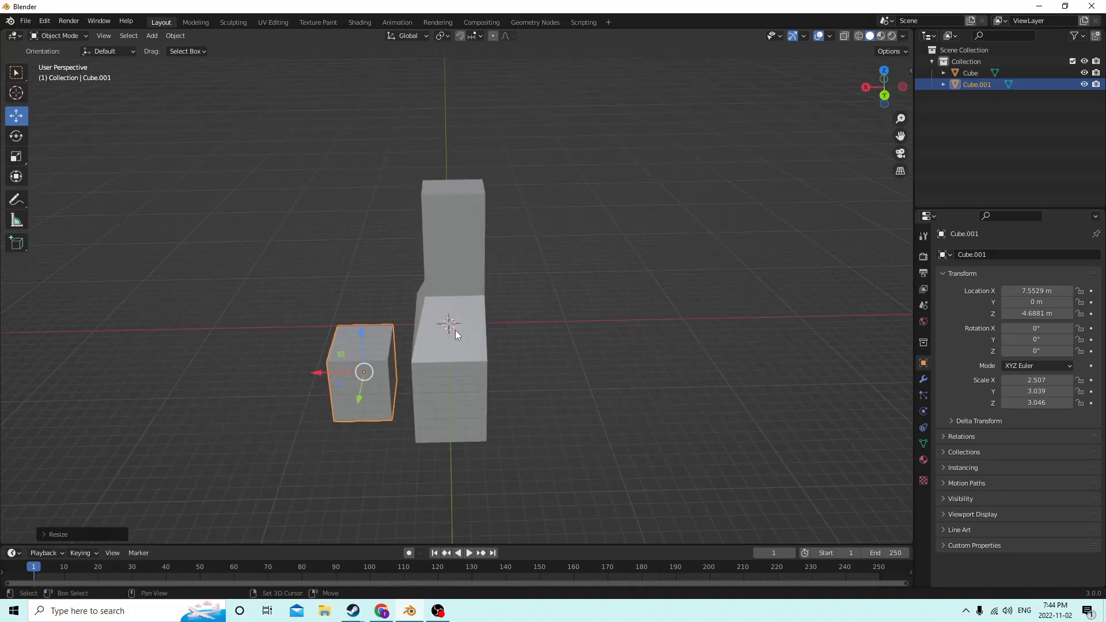
pyautogui.hotkey('shift', 'd')
pyautogui.press('Escape')
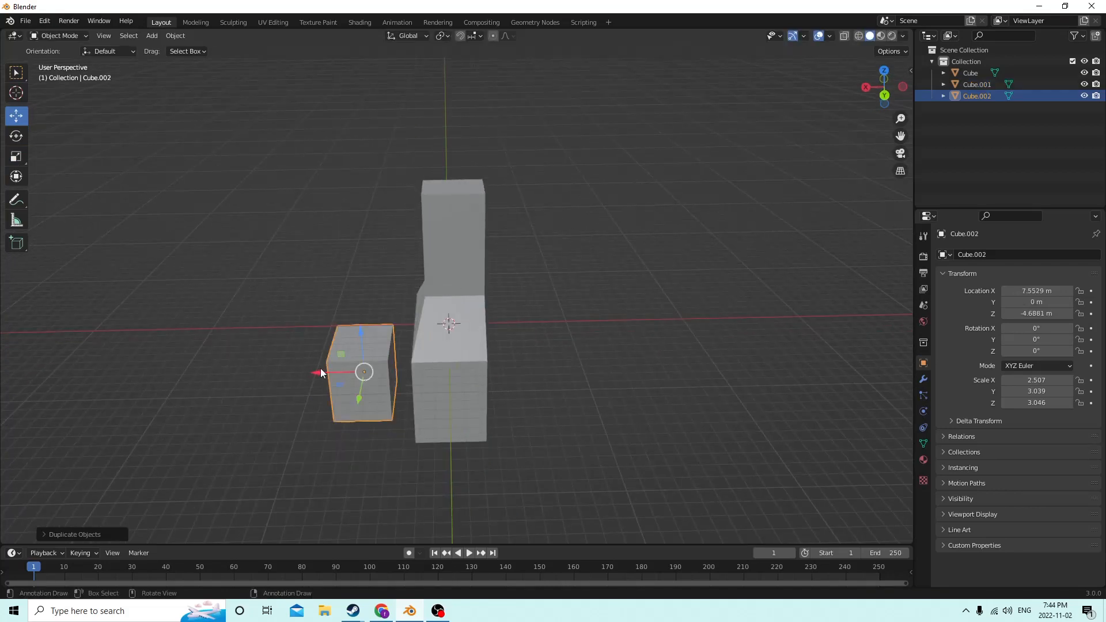
pyautogui.moveTo(321, 373); pyautogui.dragTo(227, 342)
# Duplicate the necked main body in place and move the copy along X to about -11.12 m.
pyautogui.moveTo(227, 342); pyautogui.dragTo(407, 341, button='middle')
pyautogui.click(479, 344)
pyautogui.hotkey('shift', 'd')
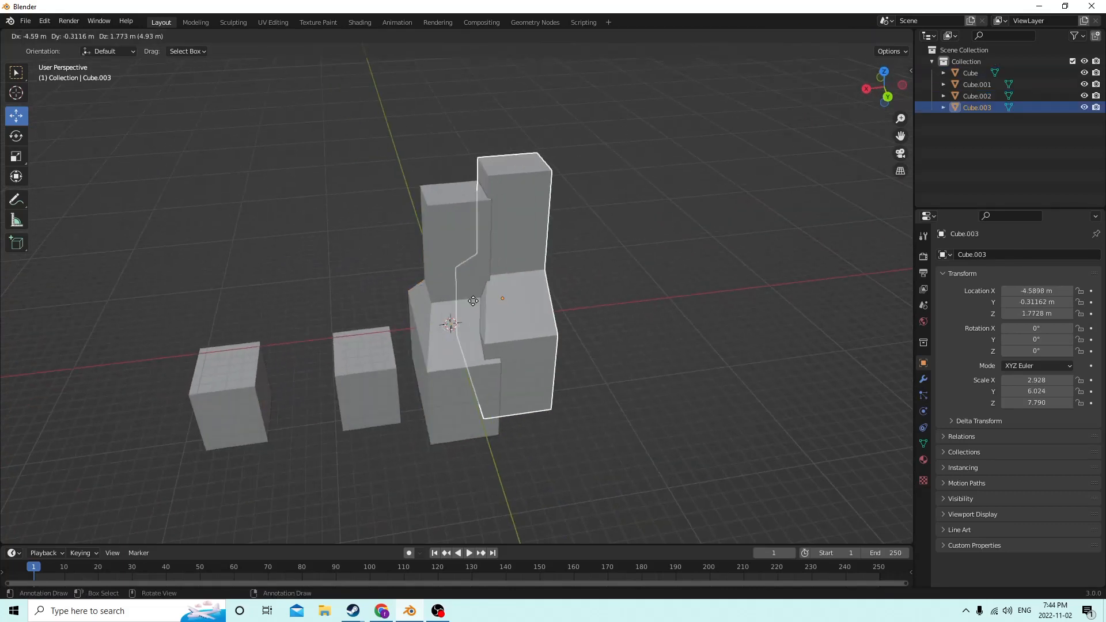
pyautogui.press('Escape')
pyautogui.scroll(2, 406, 315)
pyautogui.scroll(-3, 405, 333)
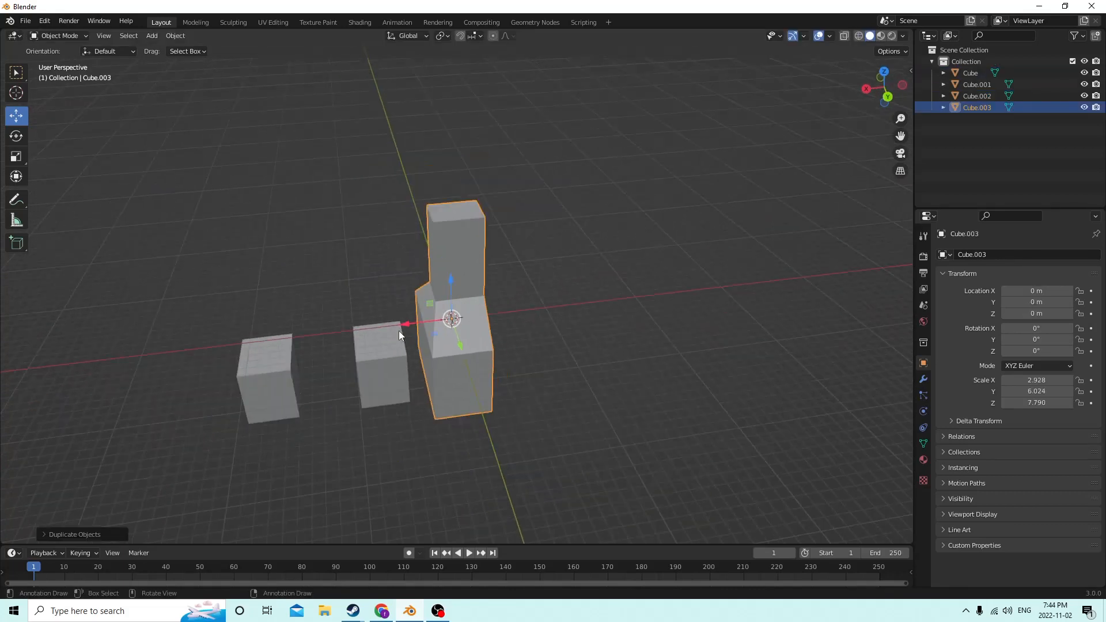
pyautogui.moveTo(406, 319); pyautogui.dragTo(511, 317)
pyautogui.scroll(1, 517, 316)
pyautogui.moveTo(517, 317); pyautogui.dragTo(609, 285, button='middle')
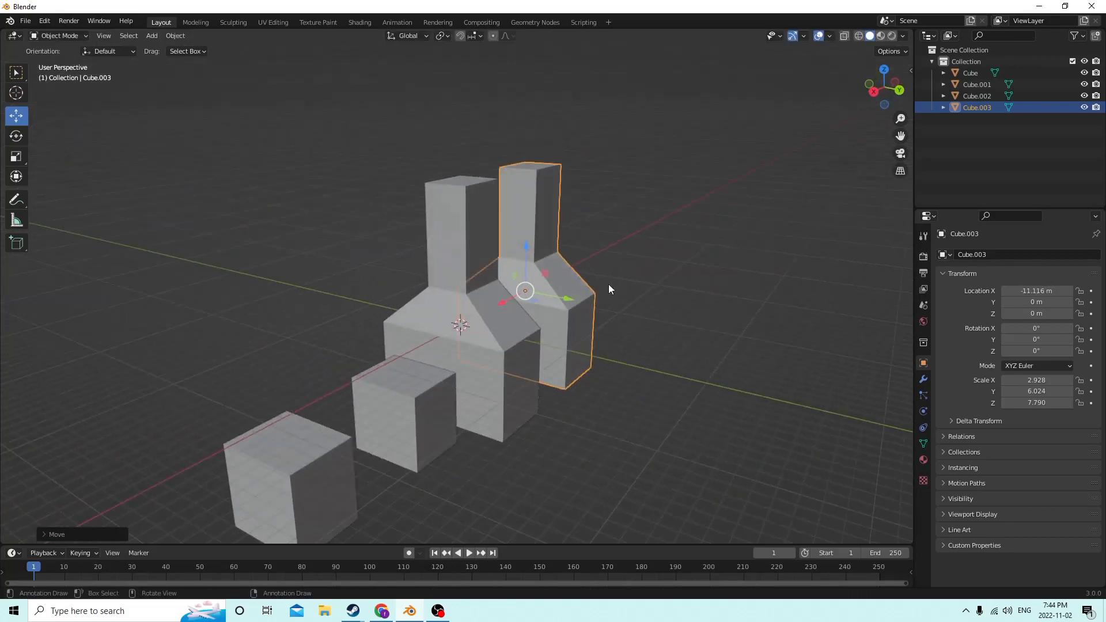
# Select the cube nearest the original body and move it along X into the base, to about 1.08 m.
pyautogui.click(488, 346)
pyautogui.moveTo(497, 348); pyautogui.dragTo(520, 351, button='middle')
pyautogui.click(466, 385)
pyautogui.moveTo(465, 385); pyautogui.dragTo(417, 376, button='middle')
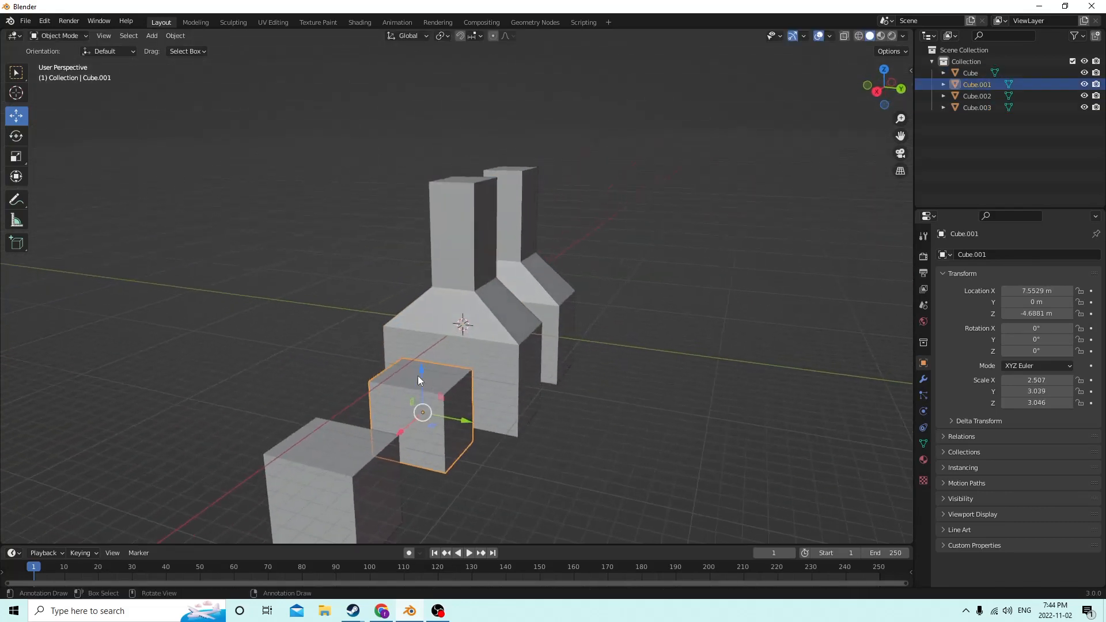
pyautogui.moveTo(323, 392)
pyautogui.mouseDown(button='middle')
pyautogui.moveTo(271, 336)
pyautogui.moveTo(290, 300)
pyautogui.moveTo(341, 399)
pyautogui.mouseUp(button='middle')
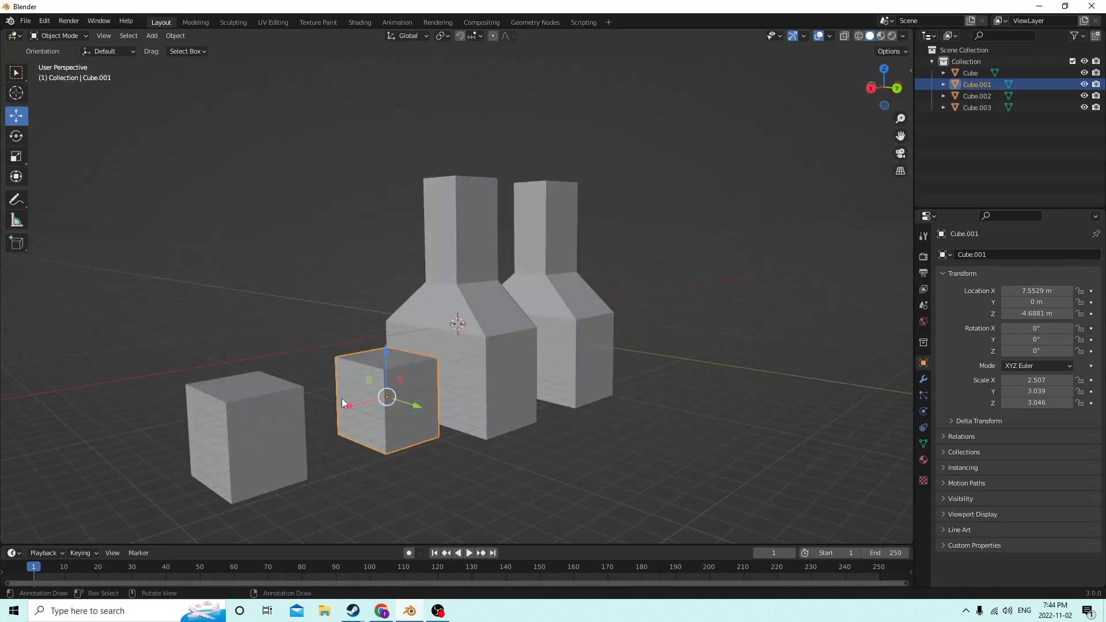
pyautogui.press('g')
pyautogui.press('x')
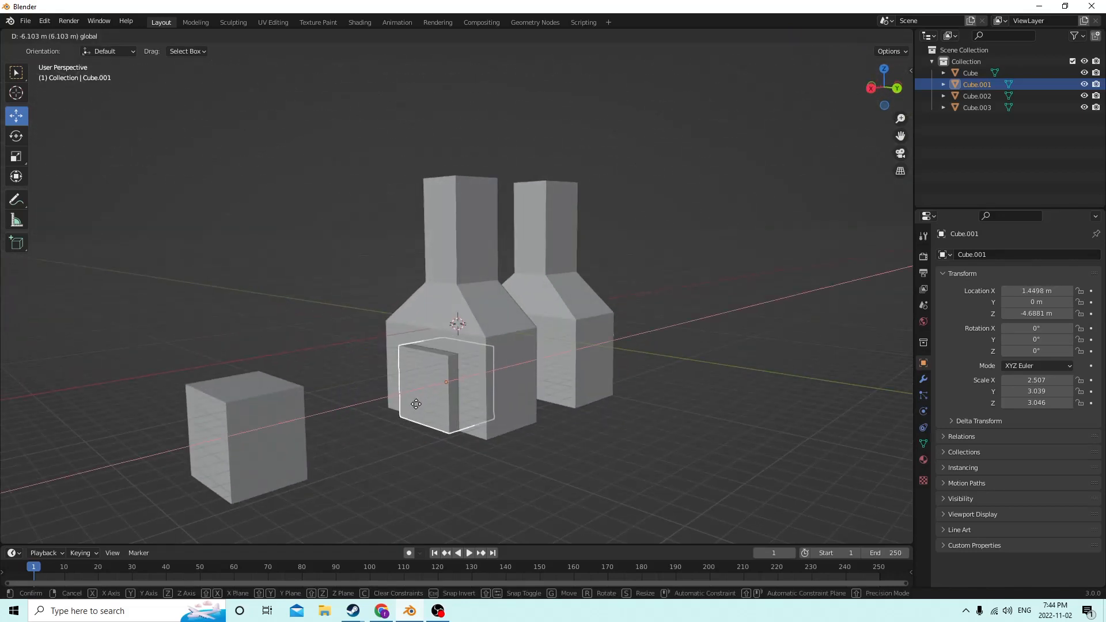
pyautogui.click(397, 410)
# Clear the object selection and dismiss the browser notification.
pyautogui.moveTo(383, 413); pyautogui.dragTo(559, 355, button='middle')
pyautogui.click(16, 156)
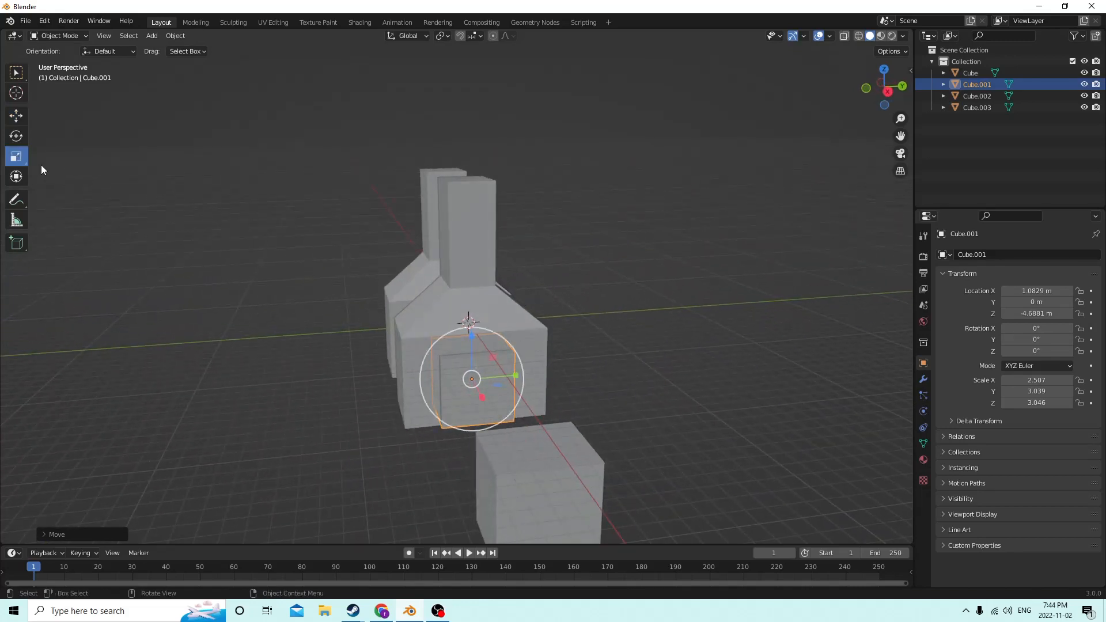
pyautogui.moveTo(40, 165); pyautogui.dragTo(366, 249, button='middle')
pyautogui.moveTo(450, 268); pyautogui.dragTo(485, 263, button='middle')
pyautogui.click(738, 289)
pyautogui.moveTo(739, 290); pyautogui.dragTo(692, 286, button='middle')
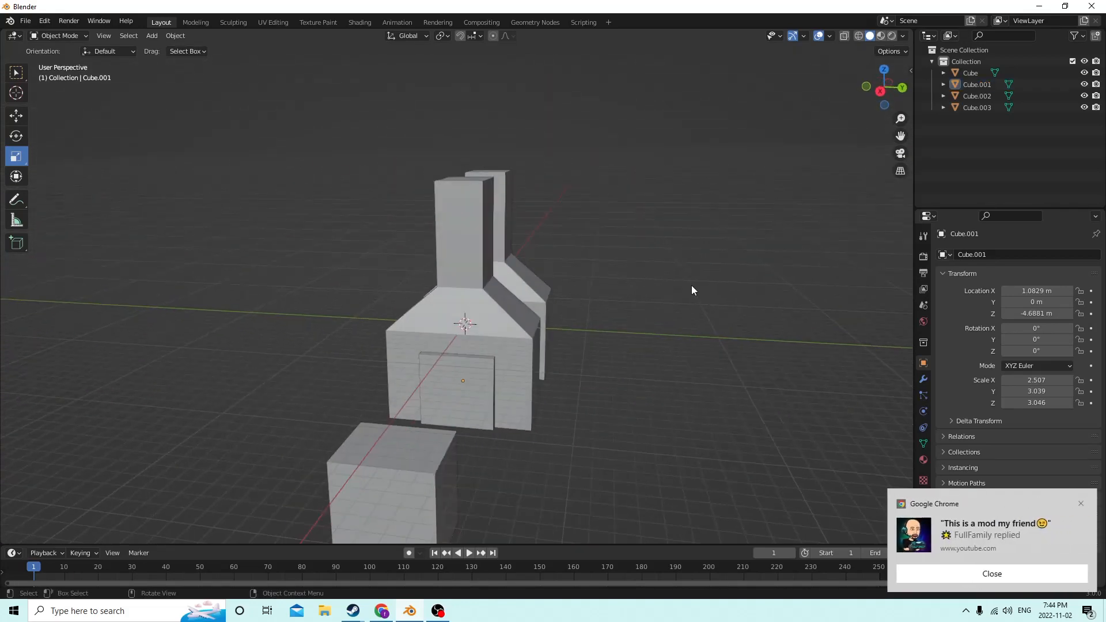
pyautogui.scroll(1, 692, 285)
pyautogui.click(981, 573)
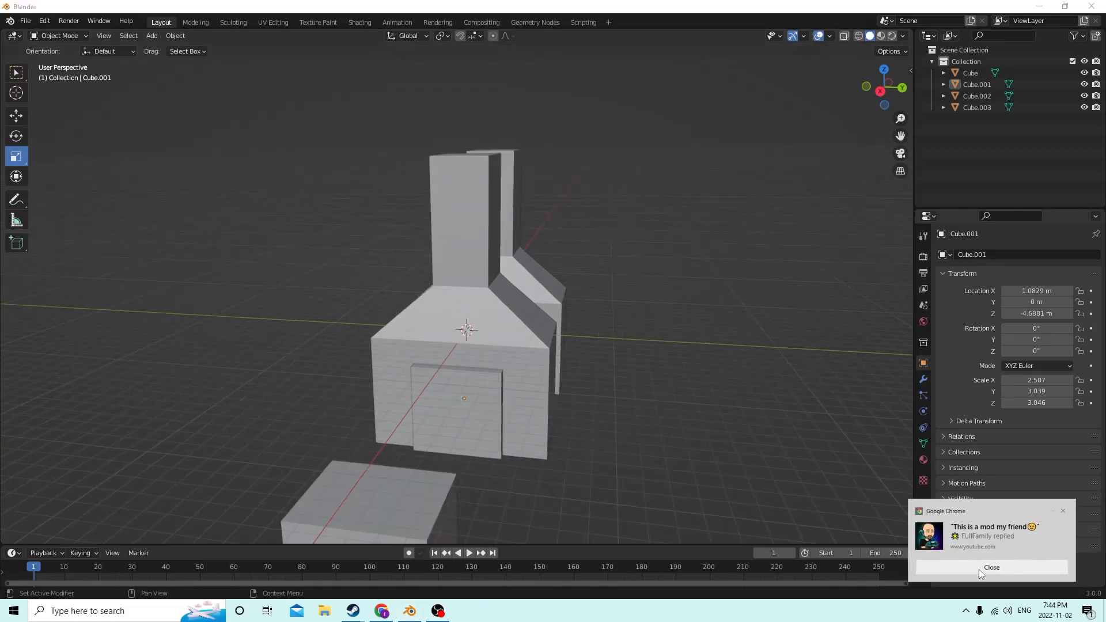
# Subtract the embedded cube from the original necked body with Bool Tool's Auto Boolean Difference.
pyautogui.click(486, 399)
pyautogui.moveTo(484, 398); pyautogui.dragTo(458, 371, button='middle')
pyautogui.keyDown('shift'); pyautogui.click(519, 381); pyautogui.keyUp('shift')
pyautogui.click(175, 35)
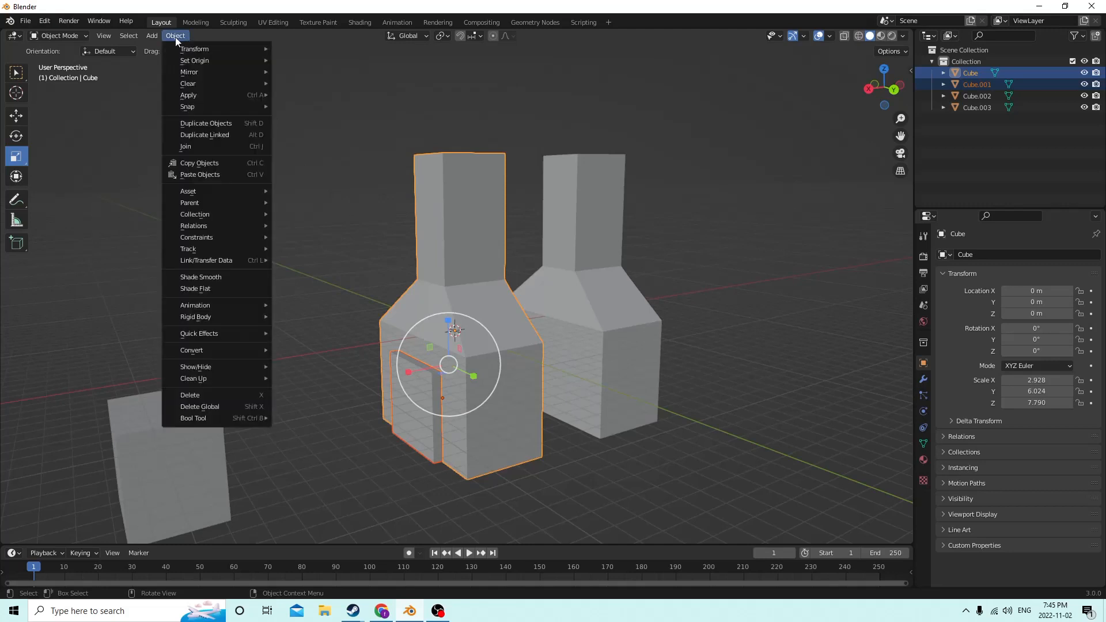
pyautogui.moveTo(215, 419)
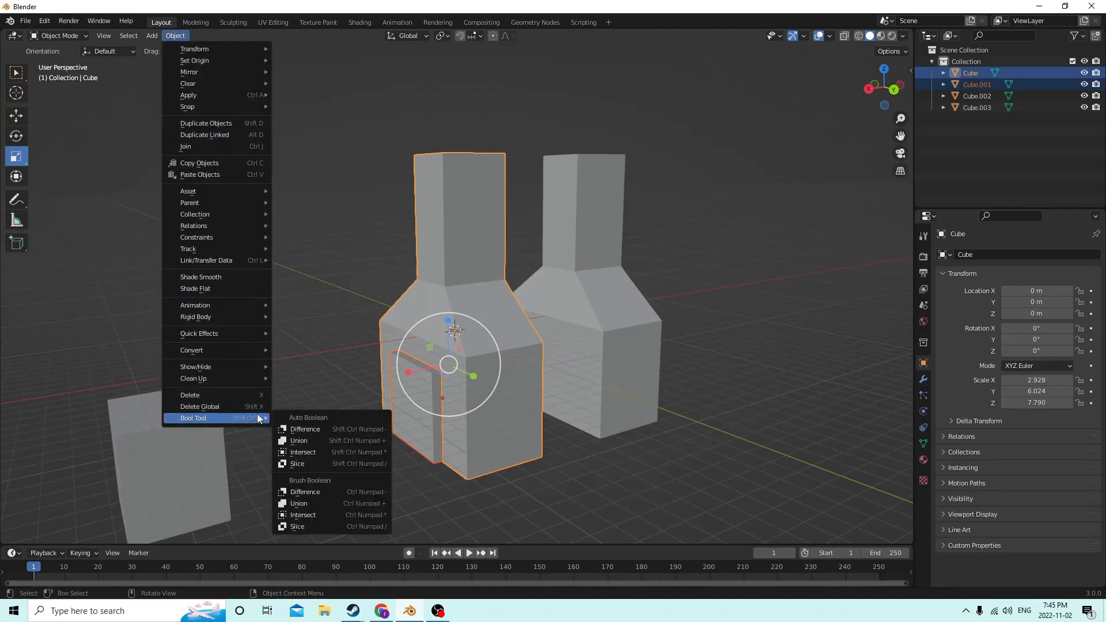
pyautogui.click(296, 430)
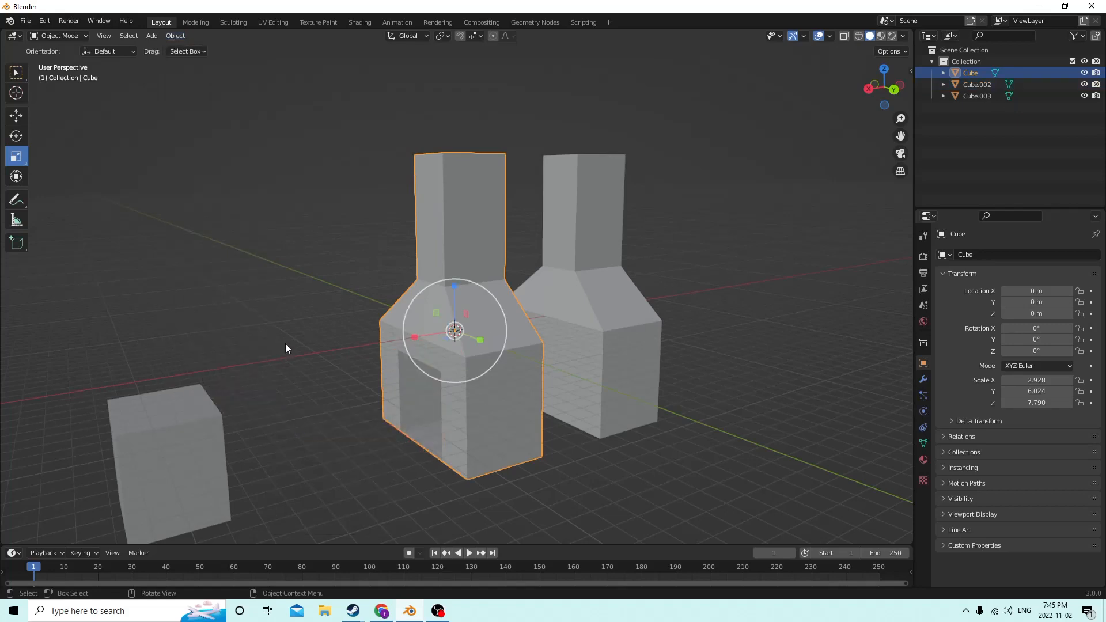
# Examine the rectangular opening cut into the body's base from several angles, in both Object Mode and Edit Mode.
pyautogui.moveTo(285, 344); pyautogui.dragTo(341, 333, button='middle')
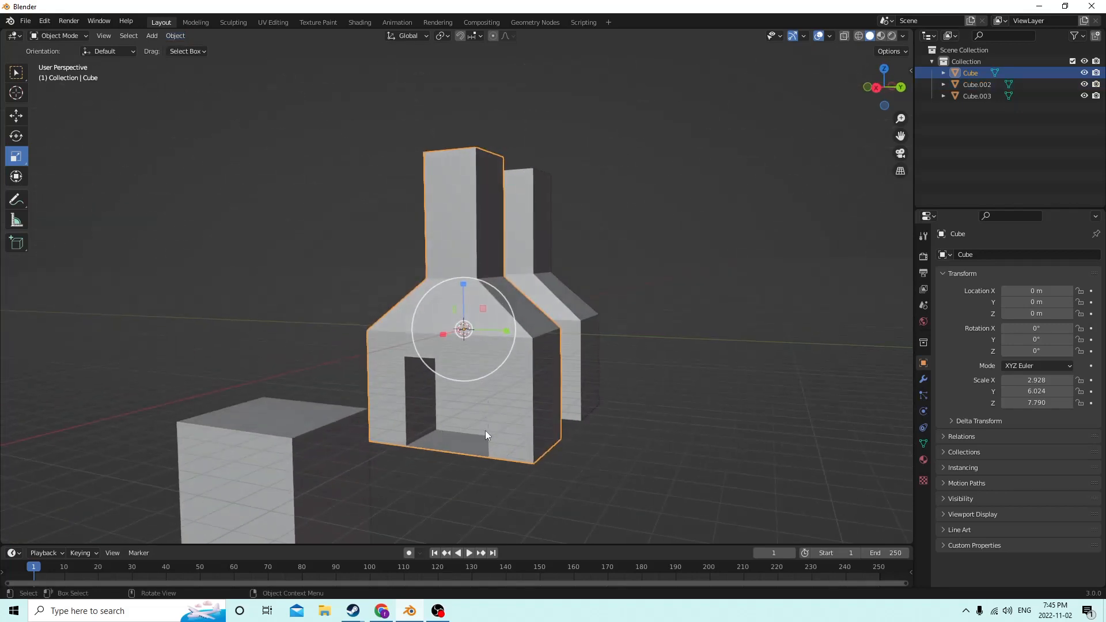
pyautogui.moveTo(528, 444); pyautogui.dragTo(458, 374, button='middle')
pyautogui.press('Tab')
pyautogui.moveTo(534, 398); pyautogui.dragTo(519, 401, button='middle')
pyautogui.click(674, 442)
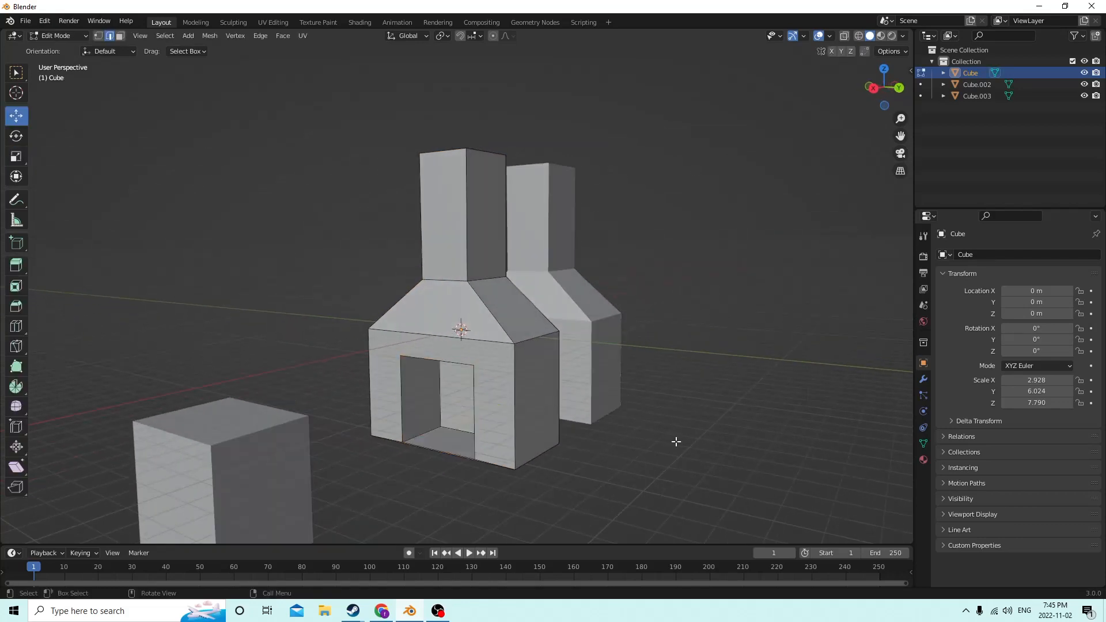
pyautogui.moveTo(674, 441); pyautogui.dragTo(455, 327, button='middle')
pyautogui.press('Tab')
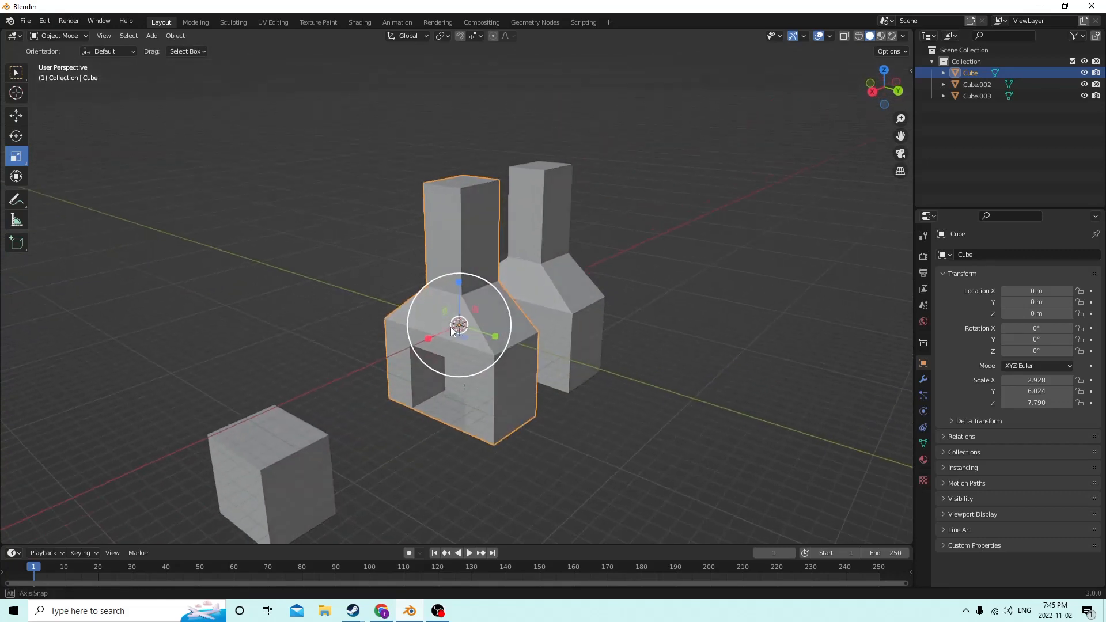
pyautogui.scroll(1, 482, 325)
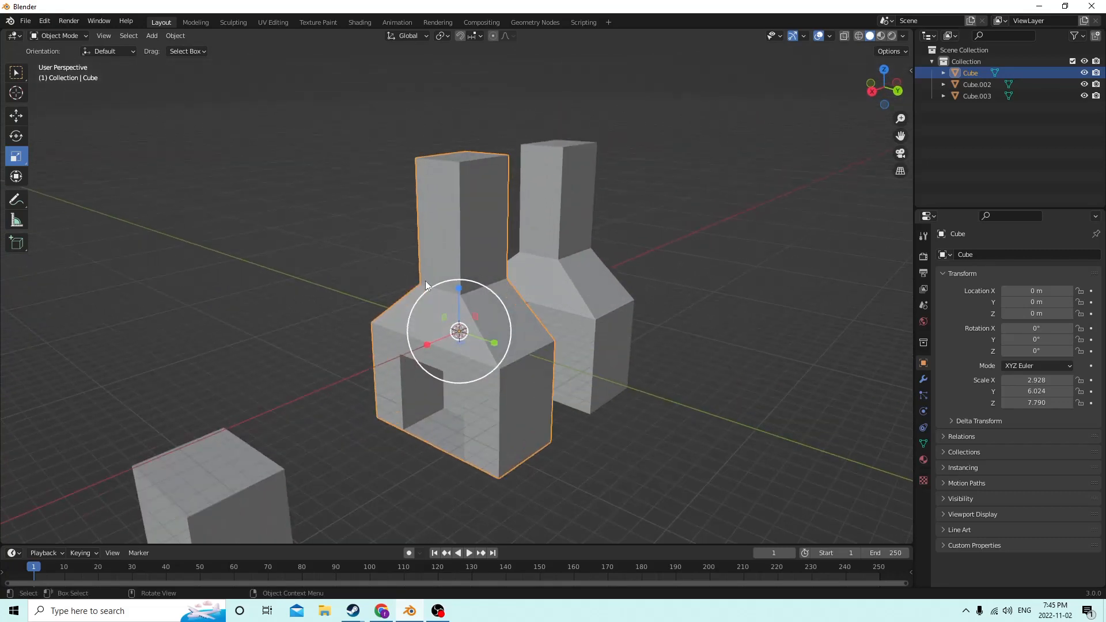
pyautogui.moveTo(173, 98); pyautogui.dragTo(472, 193, button='middle')
pyautogui.press('Tab')
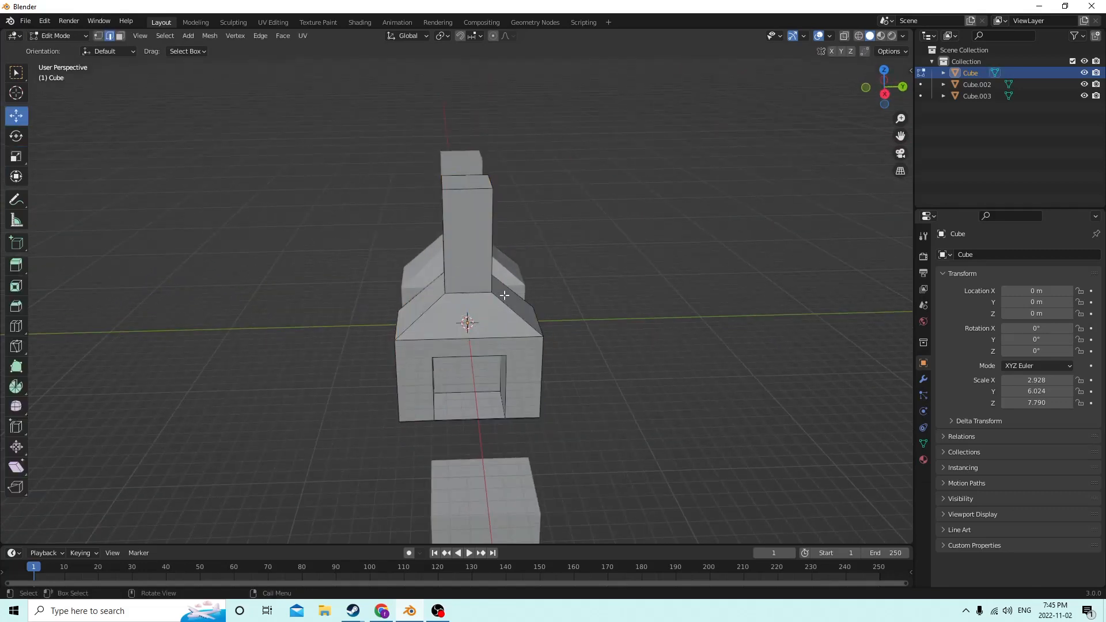
pyautogui.press('Tab')
# Move the body with the rectangular opening along +Y, well clear of the other objects.
pyautogui.click(17, 116)
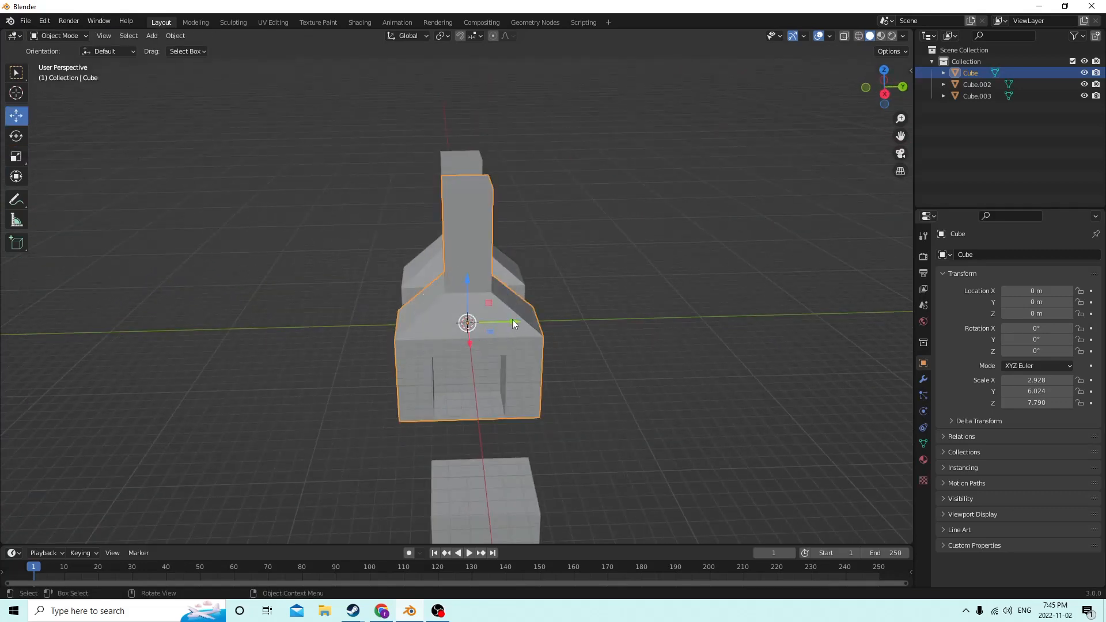
pyautogui.moveTo(513, 324); pyautogui.dragTo(744, 285)
pyautogui.moveTo(745, 286); pyautogui.dragTo(551, 327, button='middle')
# Select the uncut necked body and set its X location to 0 m.
pyautogui.click(572, 326)
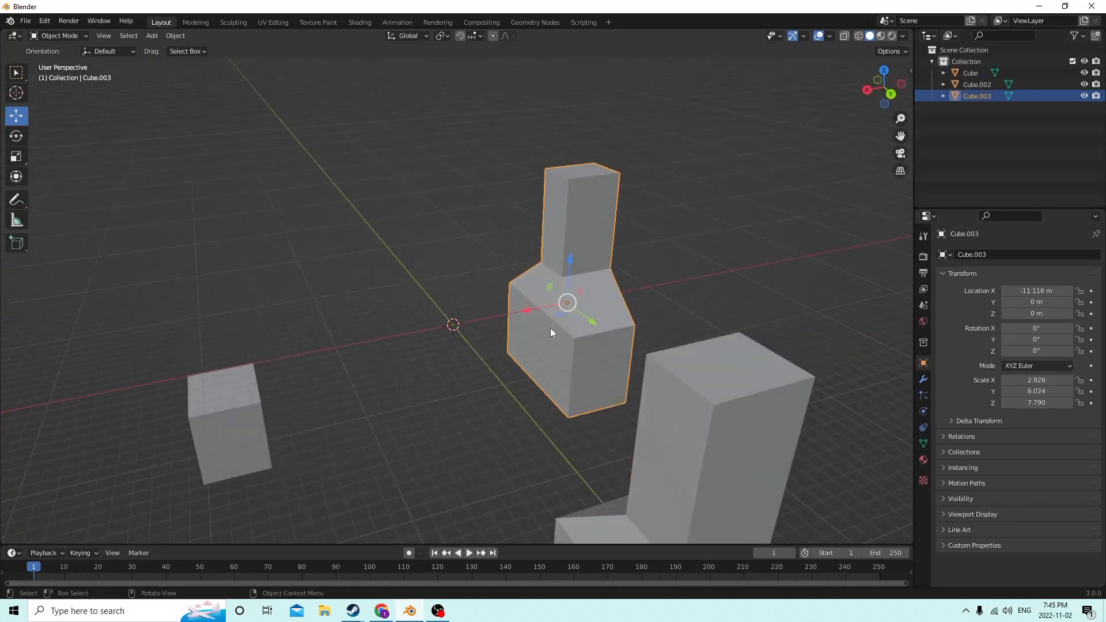
pyautogui.click(1028, 291)
pyautogui.press('Return')
# Select the remaining cube and add a single vertical loop cut near the middle of its front face in Edit Mode.
pyautogui.moveTo(721, 259); pyautogui.dragTo(491, 353, button='middle')
pyautogui.click(365, 521)
pyautogui.moveTo(364, 522); pyautogui.dragTo(371, 360, button='middle')
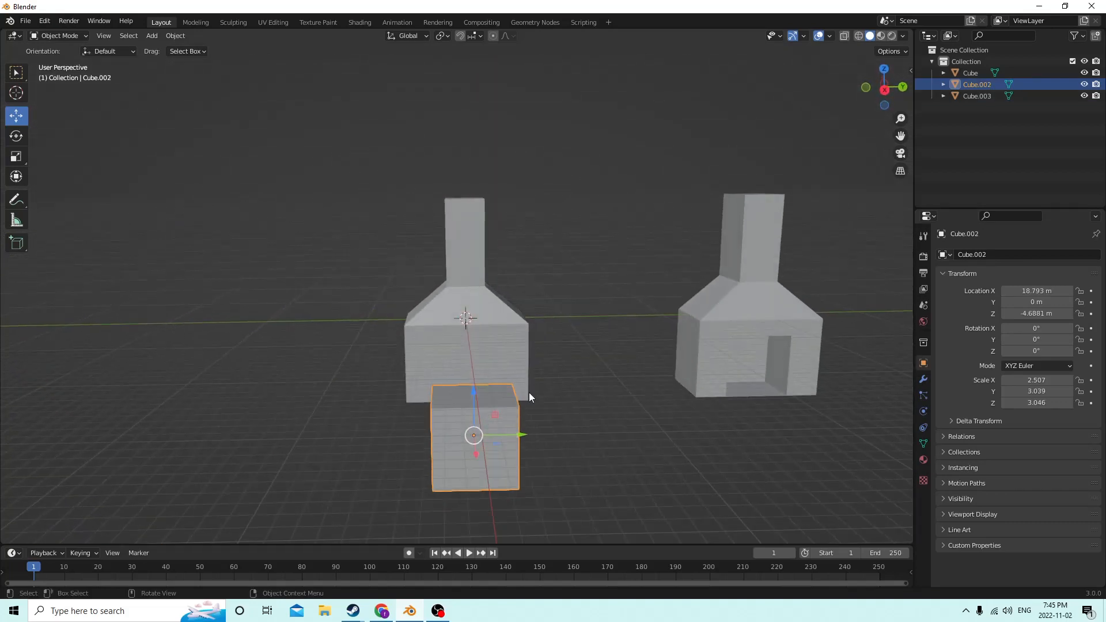
pyautogui.scroll(2, 529, 393)
pyautogui.moveTo(512, 382); pyautogui.dragTo(514, 357, button='middle')
pyautogui.scroll(-1, 496, 387)
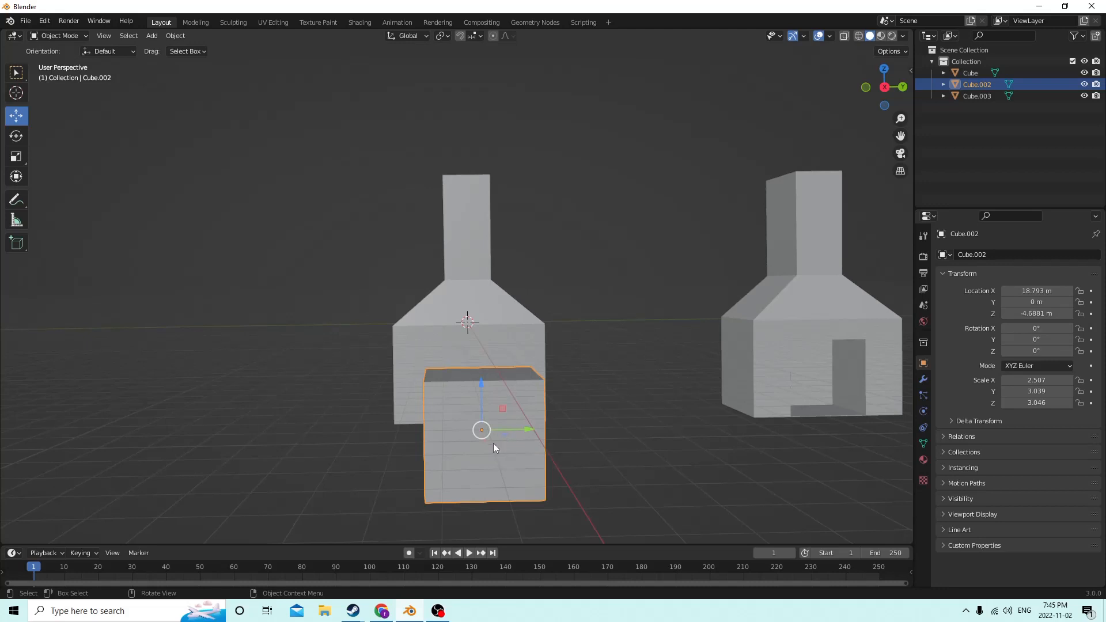
pyautogui.press('Tab')
pyautogui.hotkey('ctrl', 'r')
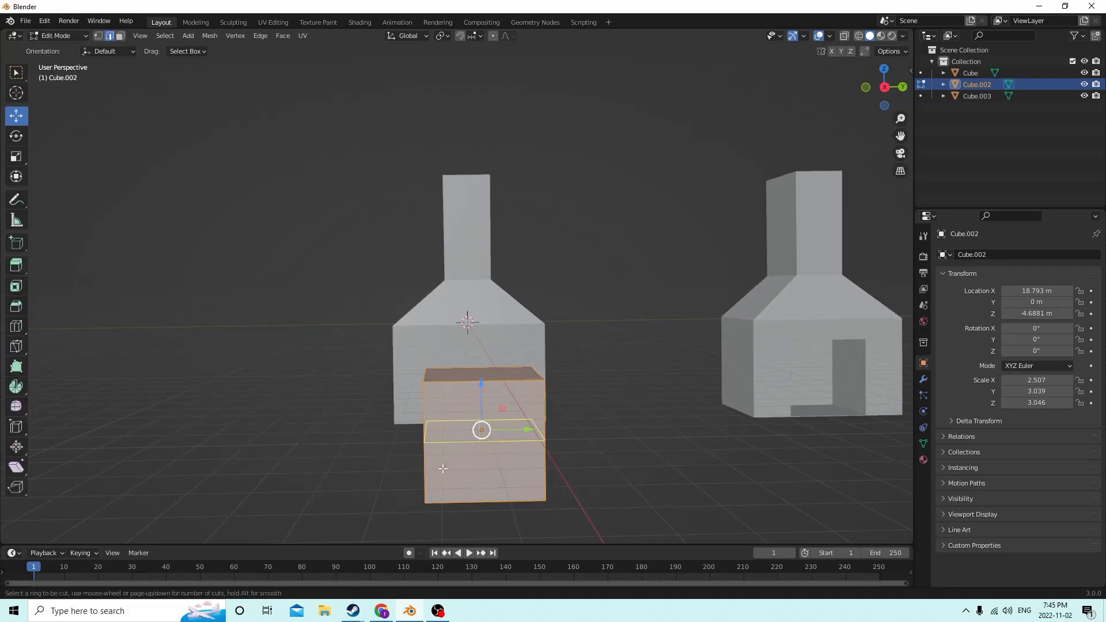
pyautogui.click(477, 491)
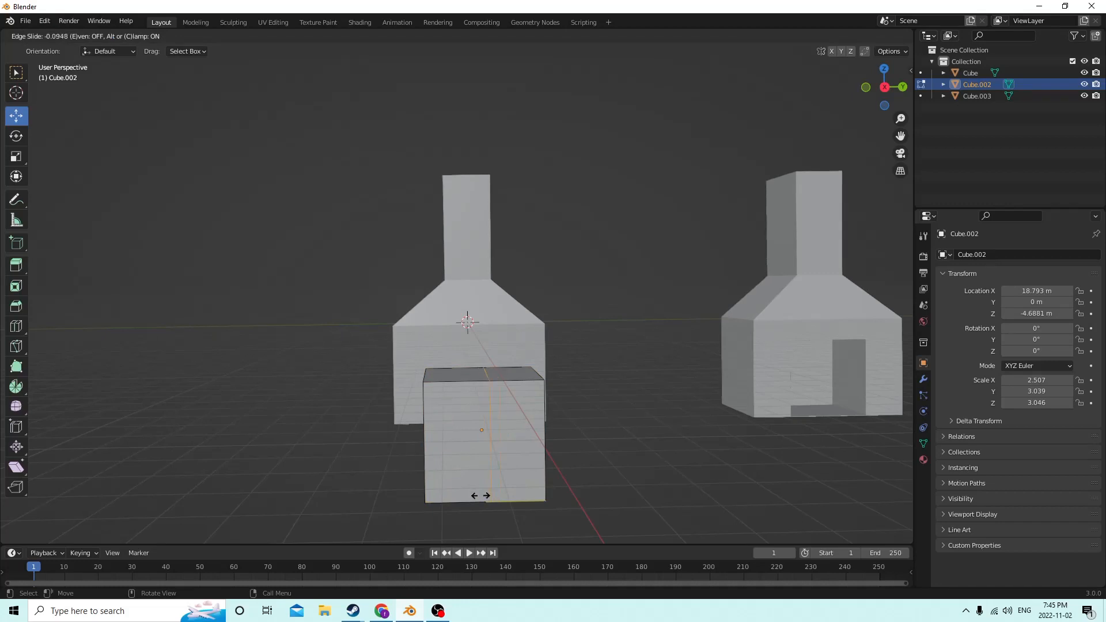
pyautogui.click(481, 496)
# Lower the cube's two outer top edges along Z to form a gable, and add the ridge edge to the selection.
pyautogui.moveTo(580, 373); pyautogui.dragTo(392, 380, button='middle')
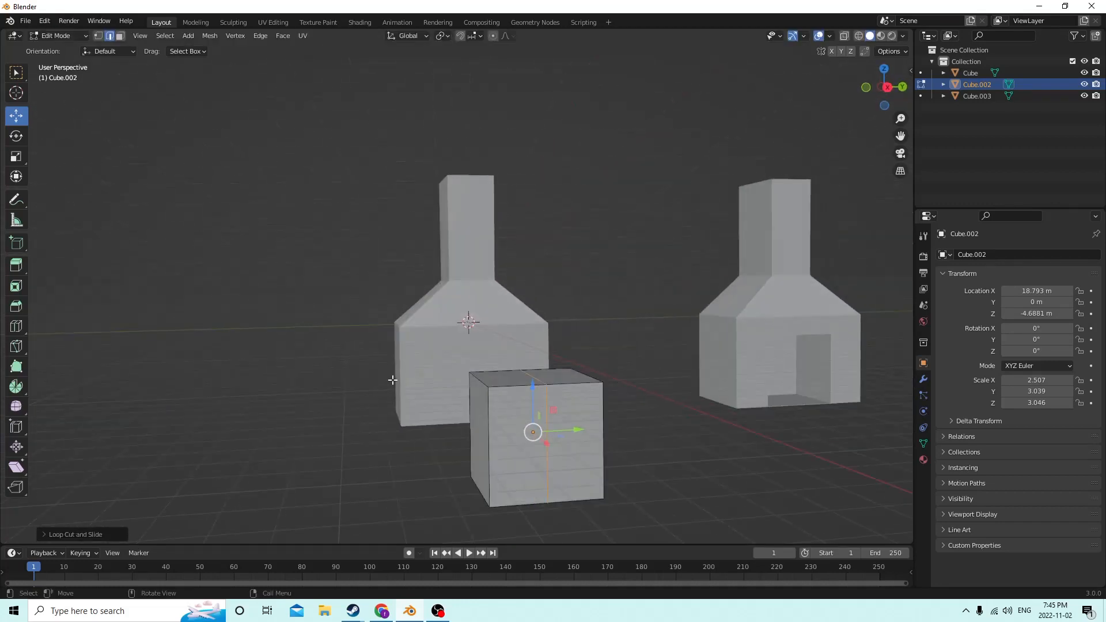
pyautogui.click(483, 385)
pyautogui.keyDown('shift'); pyautogui.click(586, 377); pyautogui.keyUp('shift')
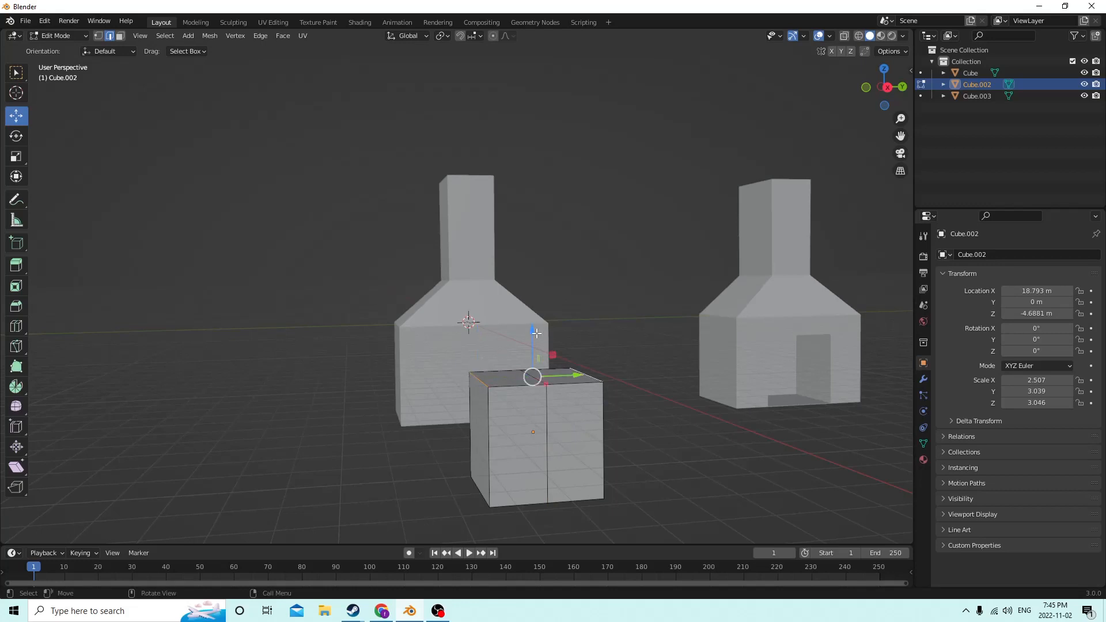
pyautogui.moveTo(532, 333); pyautogui.dragTo(529, 360)
pyautogui.moveTo(500, 410); pyautogui.dragTo(470, 427, button='middle')
pyautogui.click(483, 405)
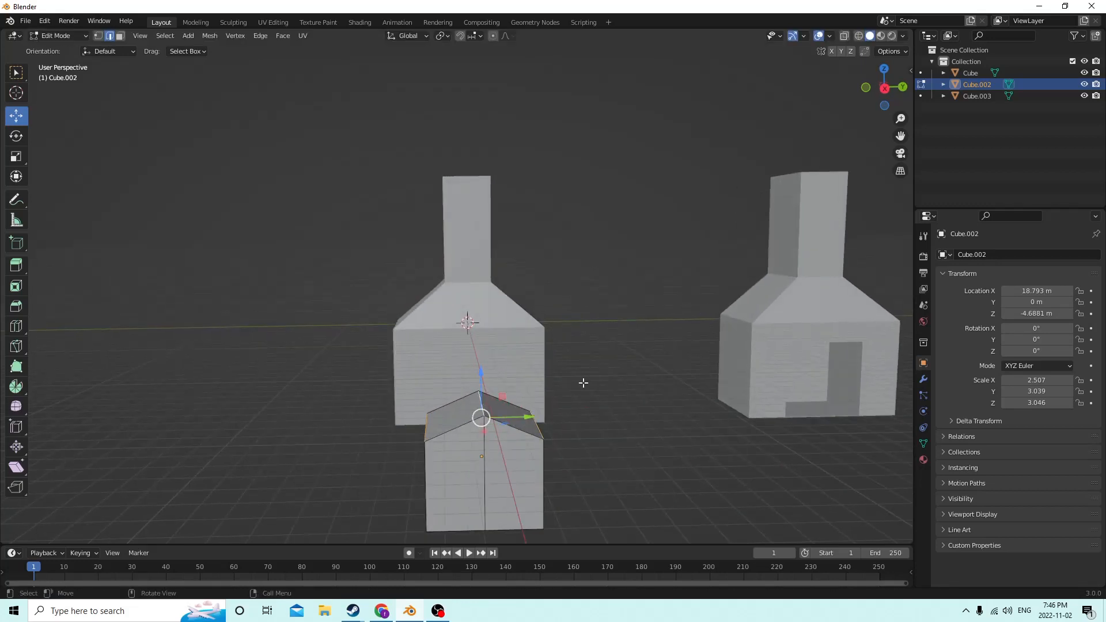
# Try a single-segment bevel of about 0.36 m on the ridge and outer top edges, and undo it.
pyautogui.hotkey('ctrl', 'b')
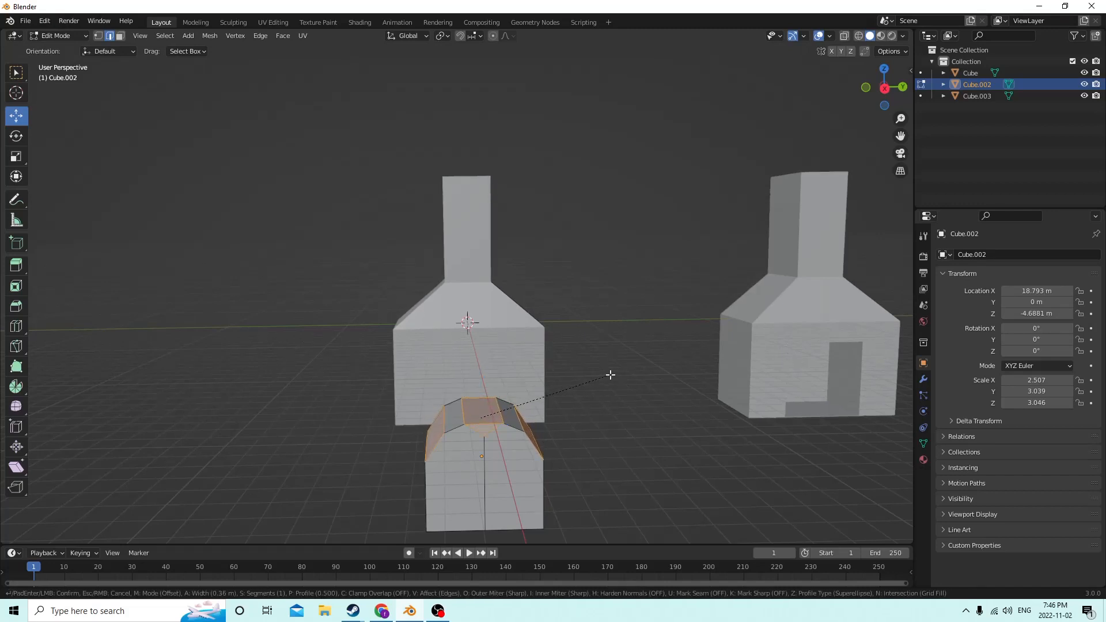
pyautogui.click(610, 375)
pyautogui.moveTo(611, 375); pyautogui.dragTo(574, 379, button='middle')
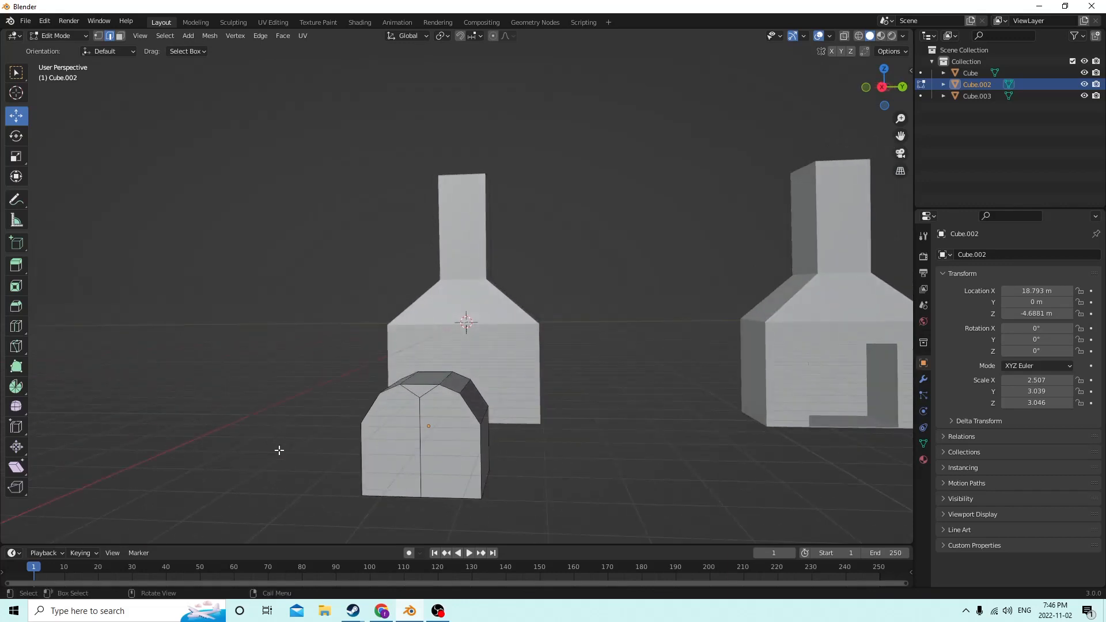
pyautogui.click(65, 22)
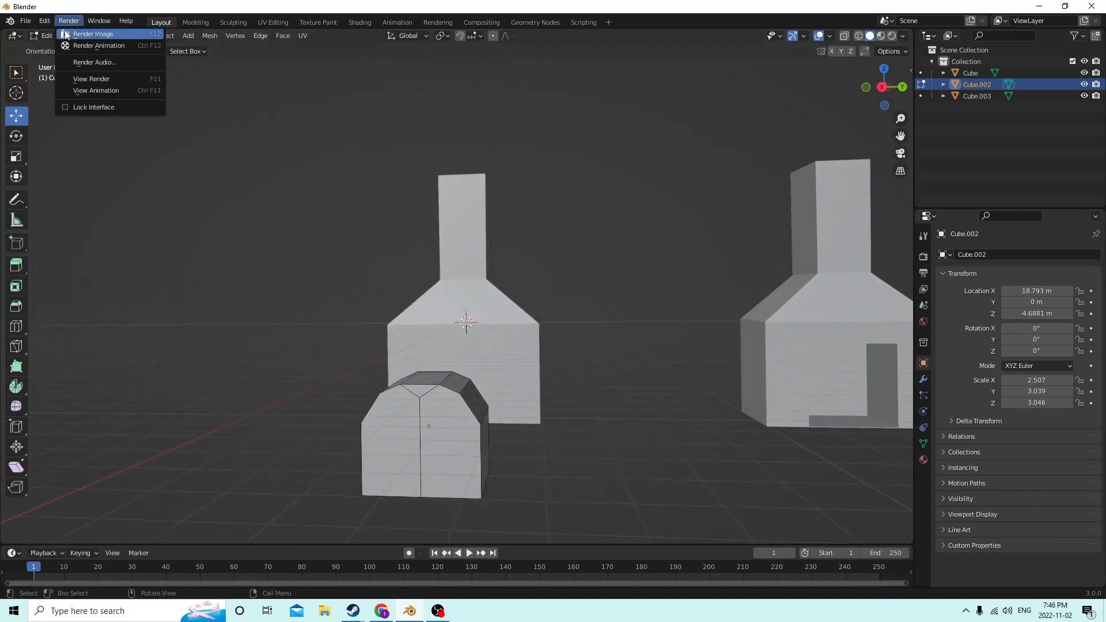
pyautogui.click(44, 22)
pyautogui.click(46, 22)
pyautogui.click(53, 34)
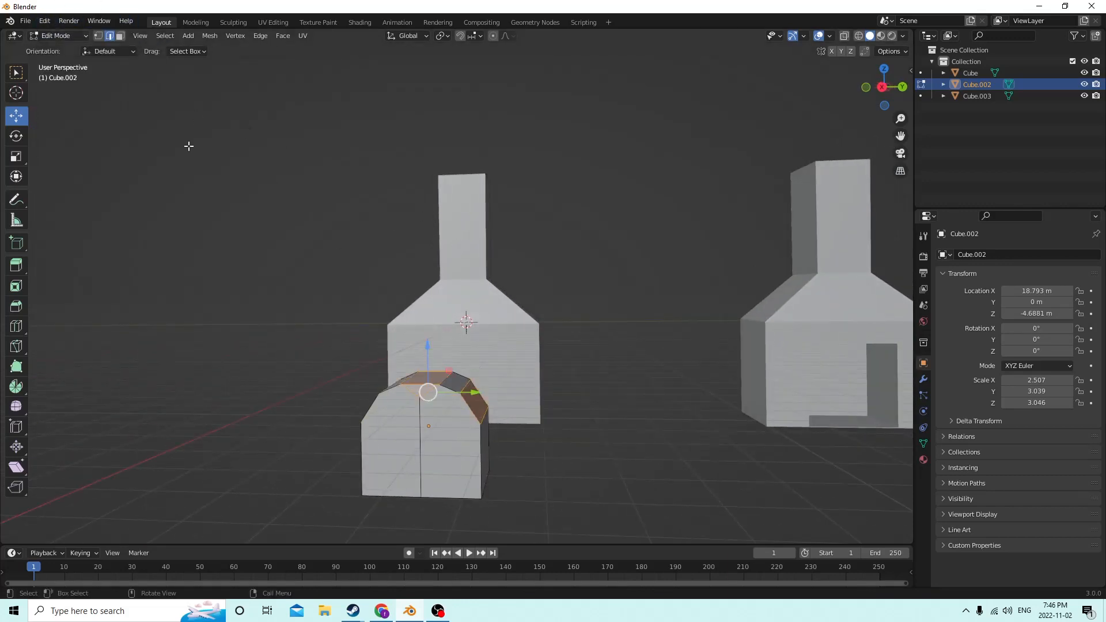
pyautogui.click(44, 22)
pyautogui.click(58, 36)
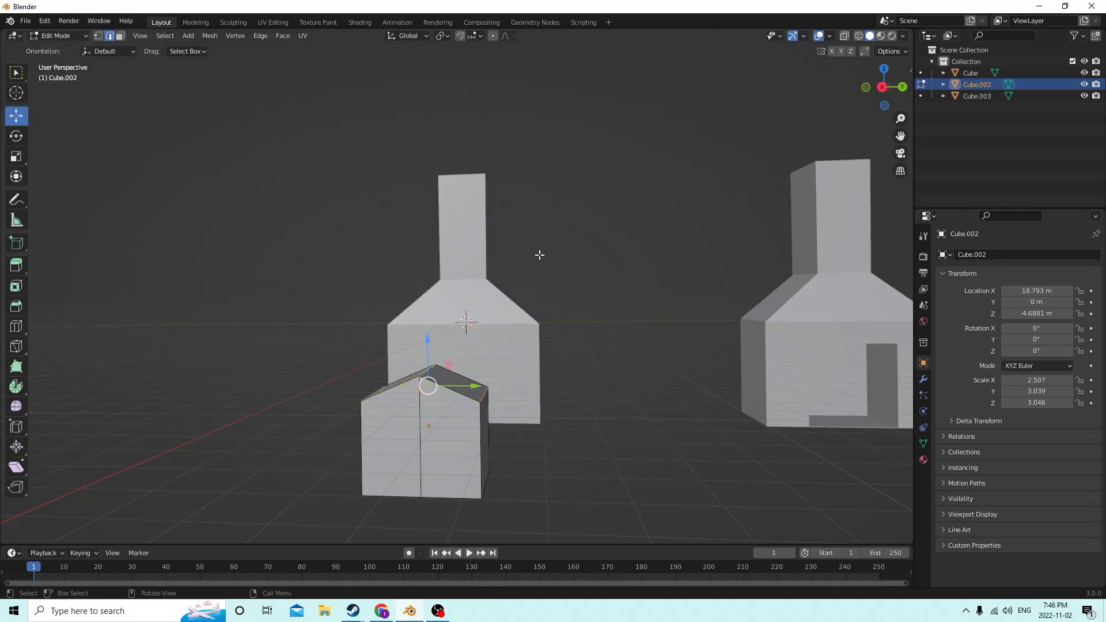
# Bevel the ridge and outer top edges by 0.349 m with 6 segments.
pyautogui.hotkey('ctrl', 'b')
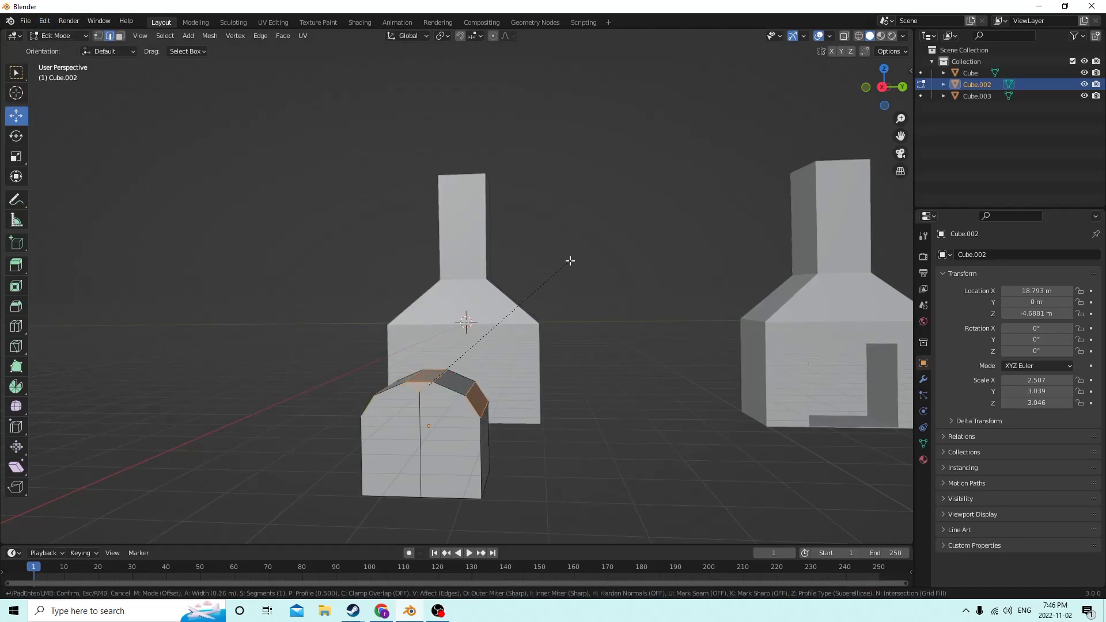
pyautogui.click(576, 260)
pyautogui.click(74, 535)
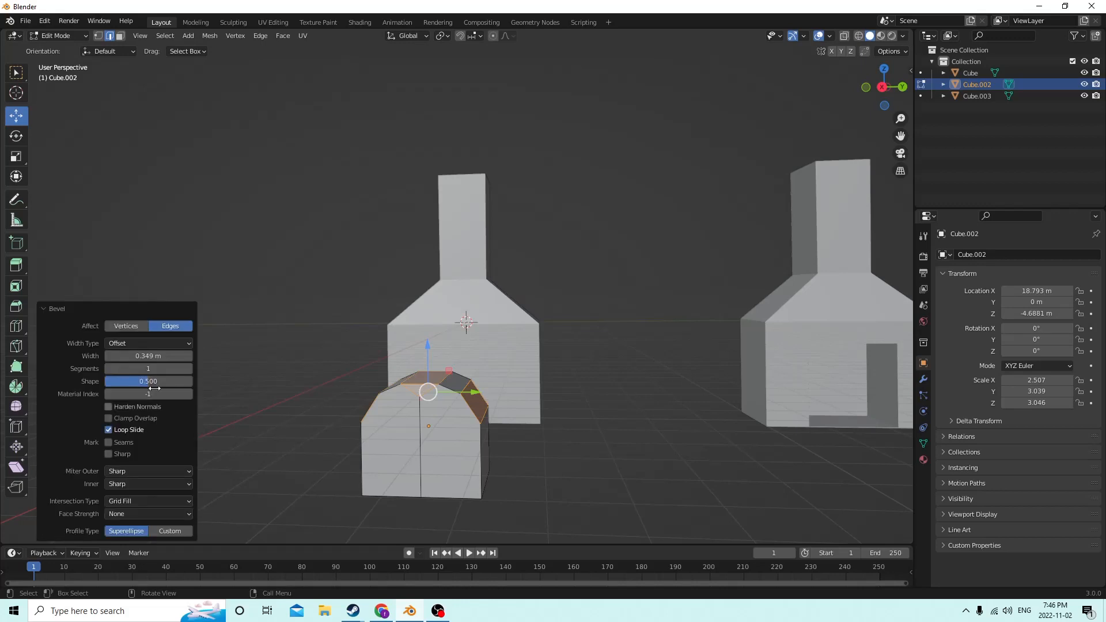
pyautogui.click(191, 368)
pyautogui.click(190, 369)
pyautogui.click(191, 368)
pyautogui.click(190, 368)
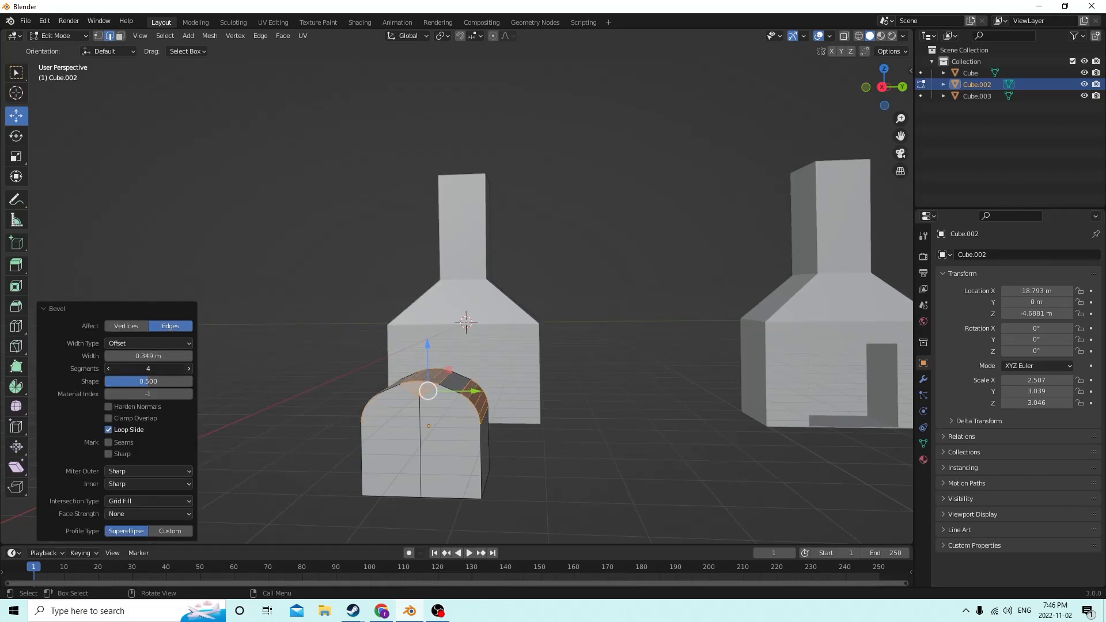
pyautogui.moveTo(474, 296); pyautogui.dragTo(541, 311, button='middle')
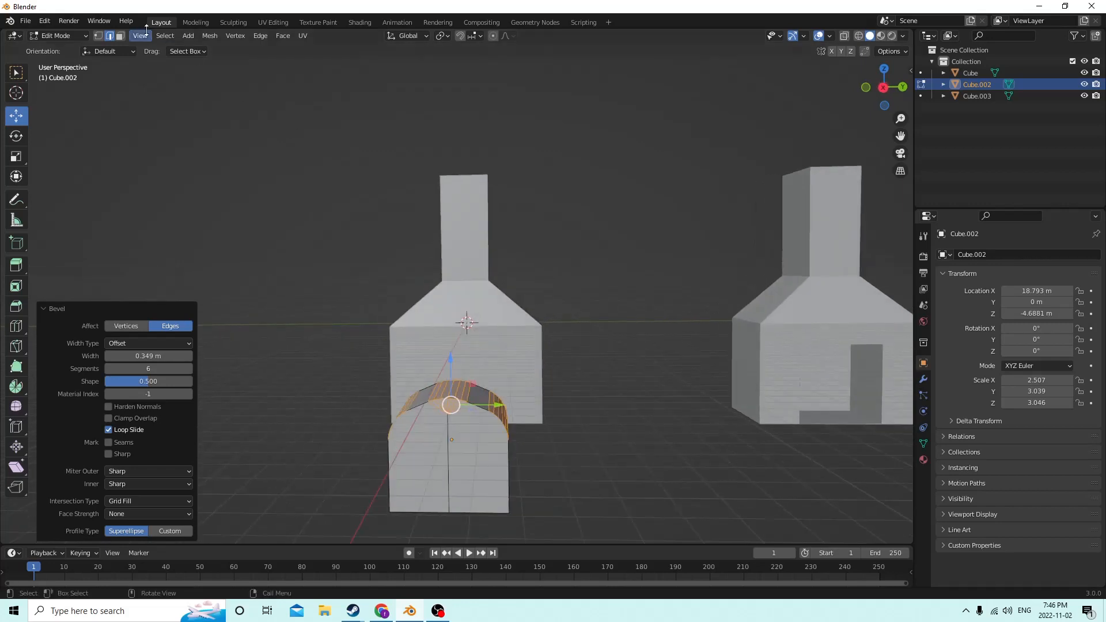
# Undo the bevel and redo it wider, at about 0.52 m with 6 segments, to form a rounded arch, and return to Object Mode.
pyautogui.click(45, 21)
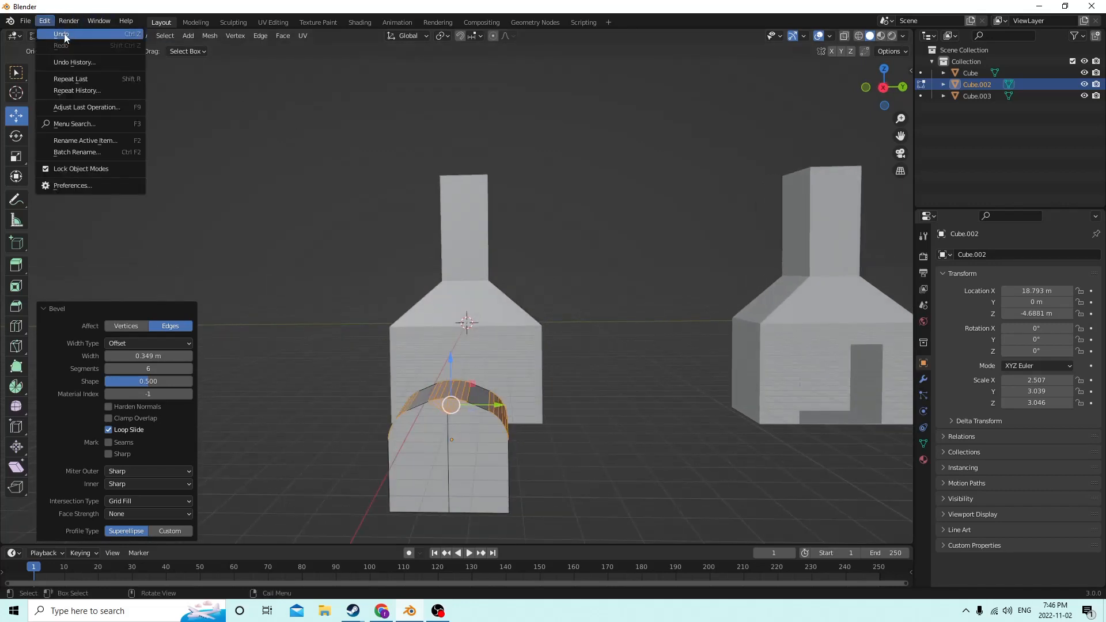
pyautogui.click(66, 34)
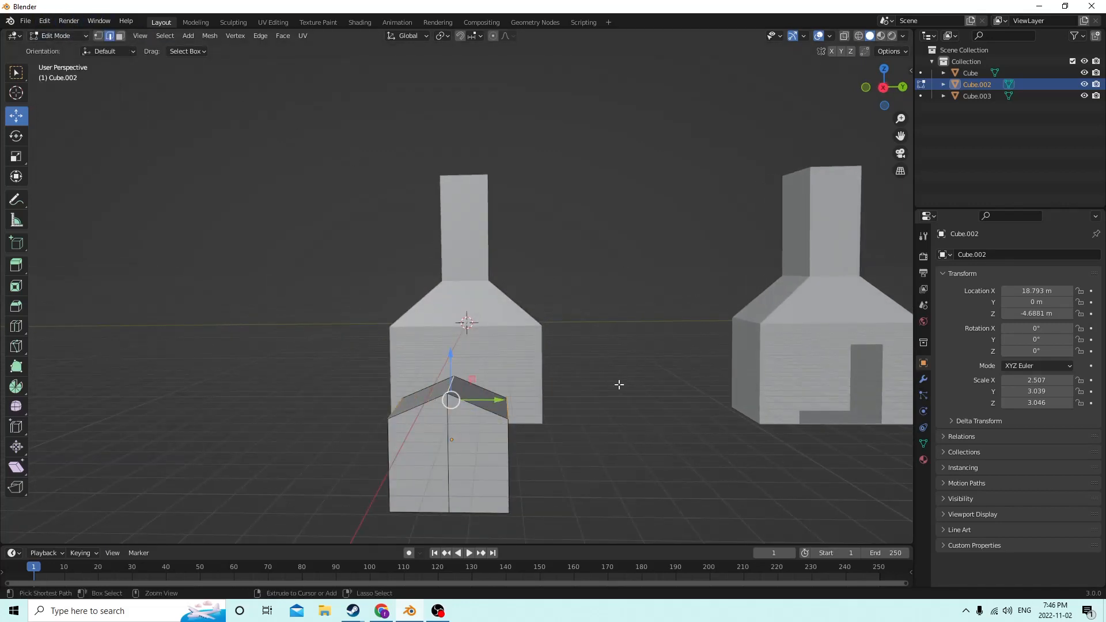
pyautogui.hotkey('ctrl', 'b')
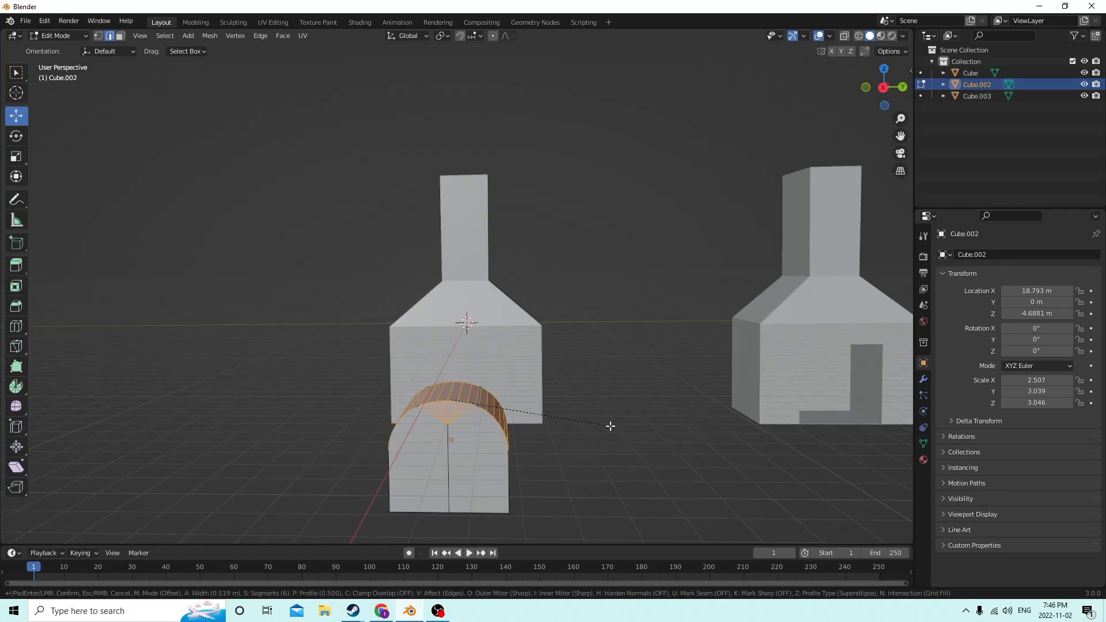
pyautogui.click(611, 426)
pyautogui.moveTo(610, 425); pyautogui.dragTo(650, 403, button='middle')
pyautogui.press('Tab')
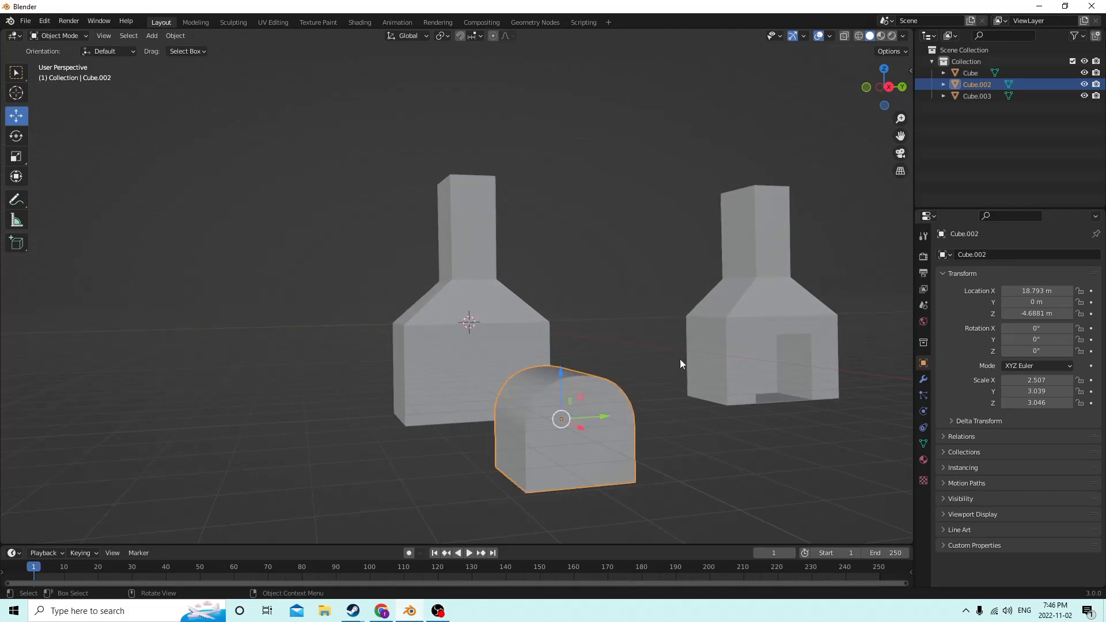
pyautogui.moveTo(680, 364); pyautogui.dragTo(455, 374, button='middle')
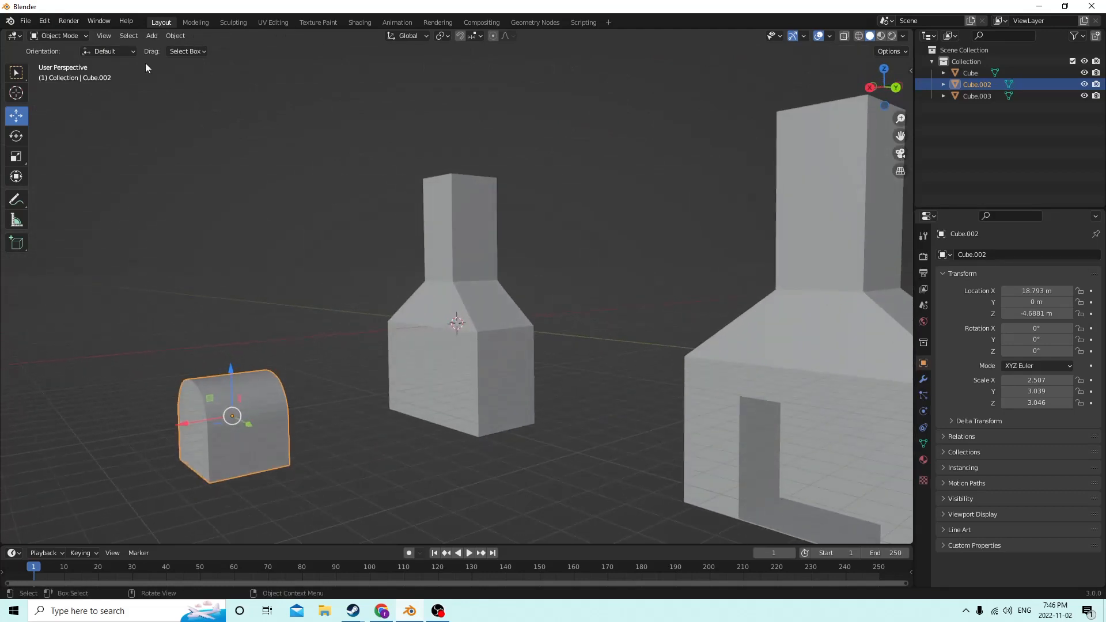
pyautogui.click(16, 156)
pyautogui.moveTo(190, 179); pyautogui.dragTo(428, 259, button='middle')
pyautogui.moveTo(371, 338); pyautogui.dragTo(369, 327)
pyautogui.rightClick(370, 328)
pyautogui.moveTo(369, 327); pyautogui.dragTo(288, 345, button='middle')
# Move the arched block along X into the base of the uncut necked body.
pyautogui.click(16, 115)
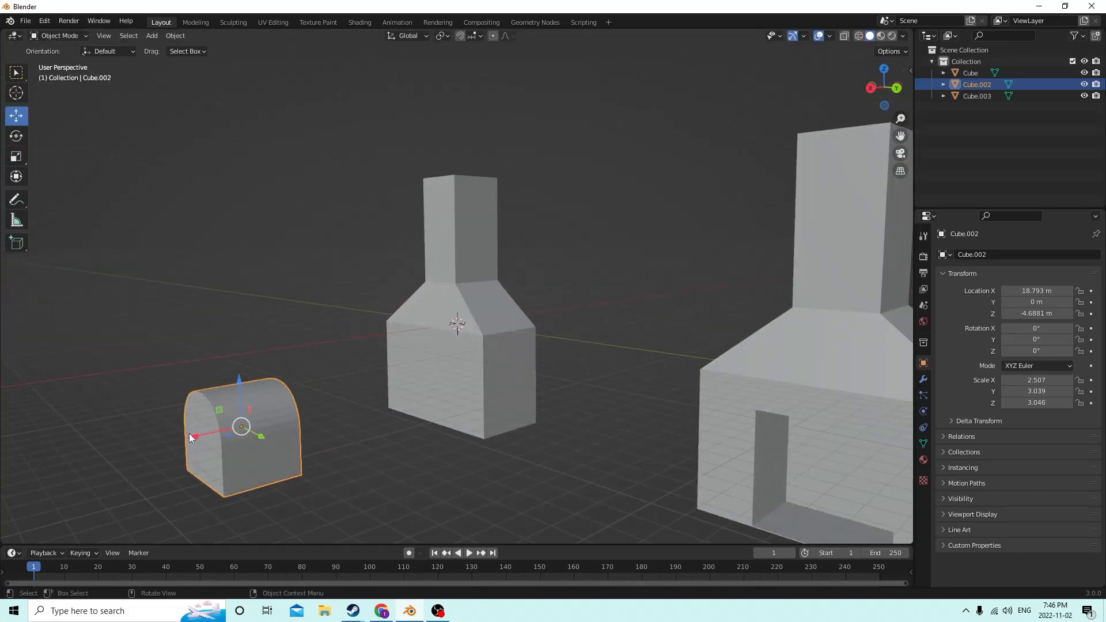
pyautogui.moveTo(189, 433); pyautogui.dragTo(398, 370)
pyautogui.moveTo(399, 370); pyautogui.dragTo(518, 306, button='middle')
# Subtract the arched block from the uncut necked body with Bool Tool's Auto Boolean Difference.
pyautogui.keyDown('shift'); pyautogui.click(482, 318); pyautogui.keyUp('shift')
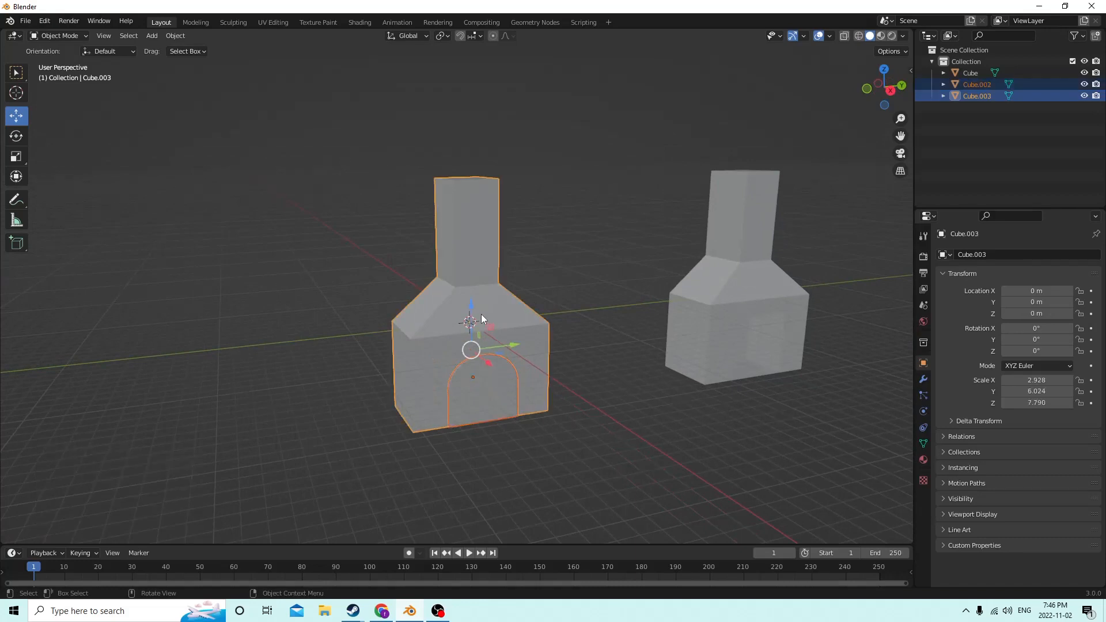
pyautogui.click(176, 36)
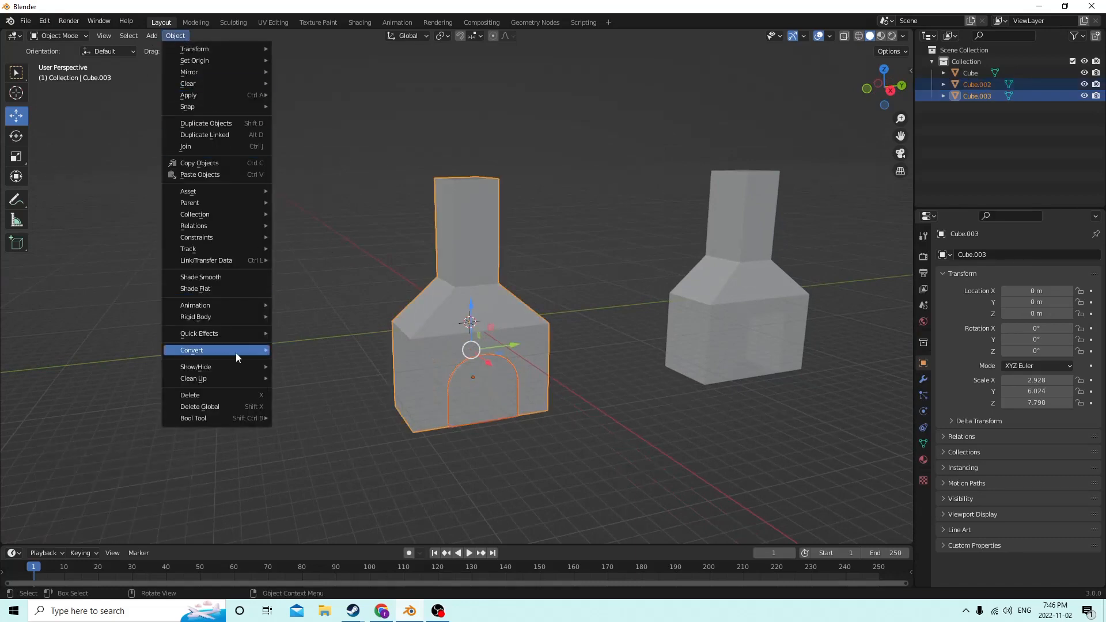
pyautogui.moveTo(244, 418)
pyautogui.click(325, 430)
pyautogui.moveTo(329, 378); pyautogui.dragTo(348, 339, button='middle')
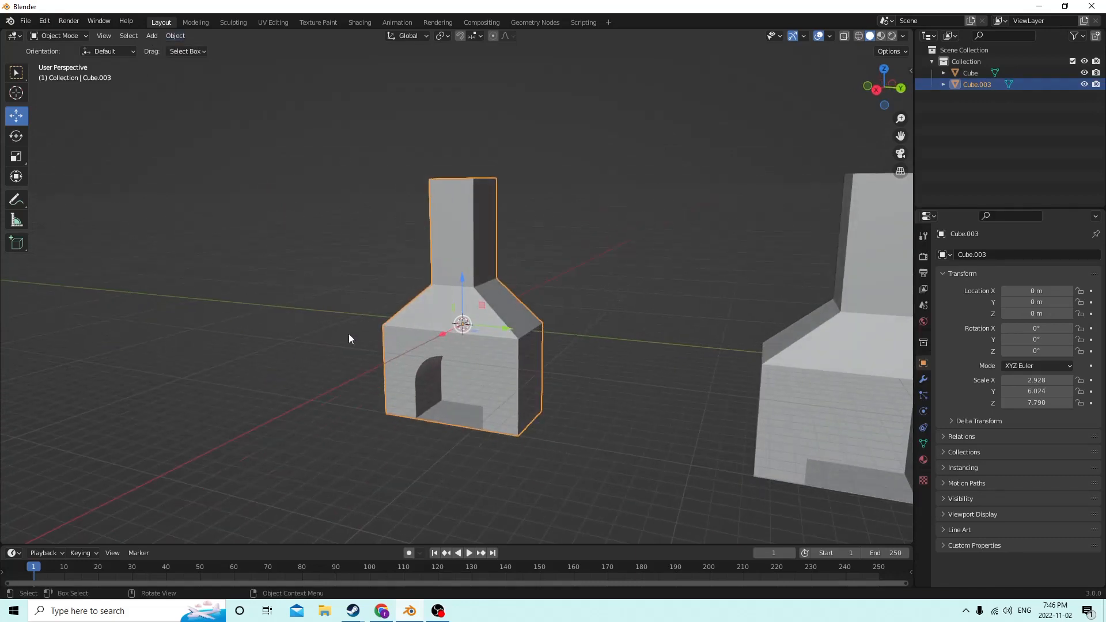
# In Edit Mode, dissolve the centre edges running along the floor and up the back wall of the arched opening.
pyautogui.press('Tab')
pyautogui.moveTo(605, 281); pyautogui.dragTo(668, 274, button='middle')
pyautogui.click(647, 367)
pyautogui.moveTo(637, 365); pyautogui.dragTo(563, 375, button='middle')
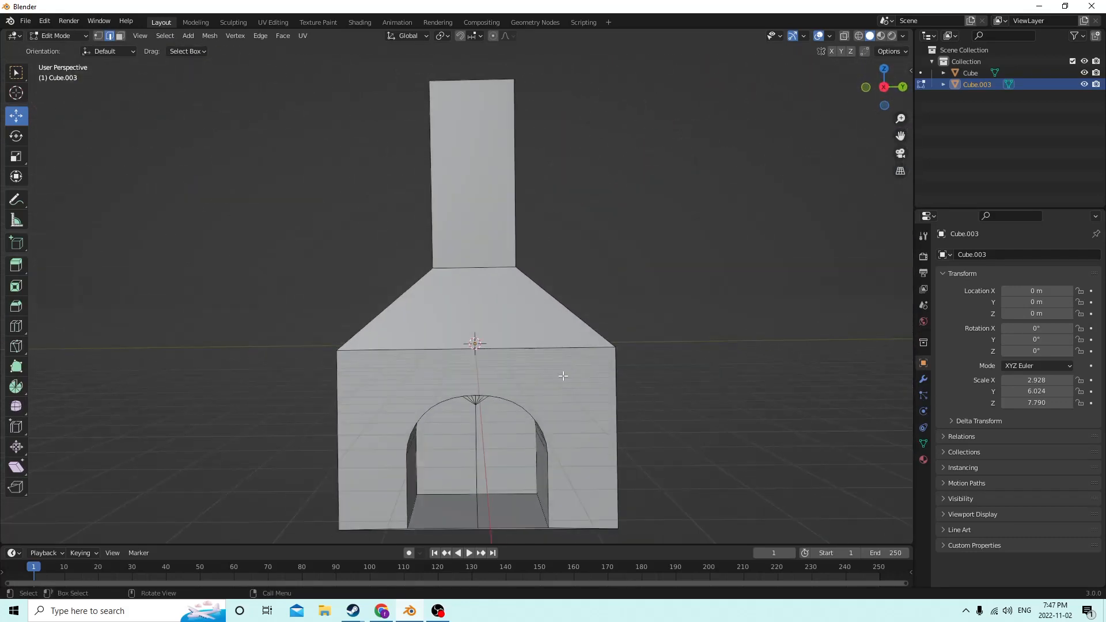
pyautogui.click(478, 505)
pyautogui.keyDown('shift'); pyautogui.click(477, 447); pyautogui.keyUp('shift')
pyautogui.moveTo(476, 422); pyautogui.dragTo(475, 408, button='middle')
pyautogui.press('x')
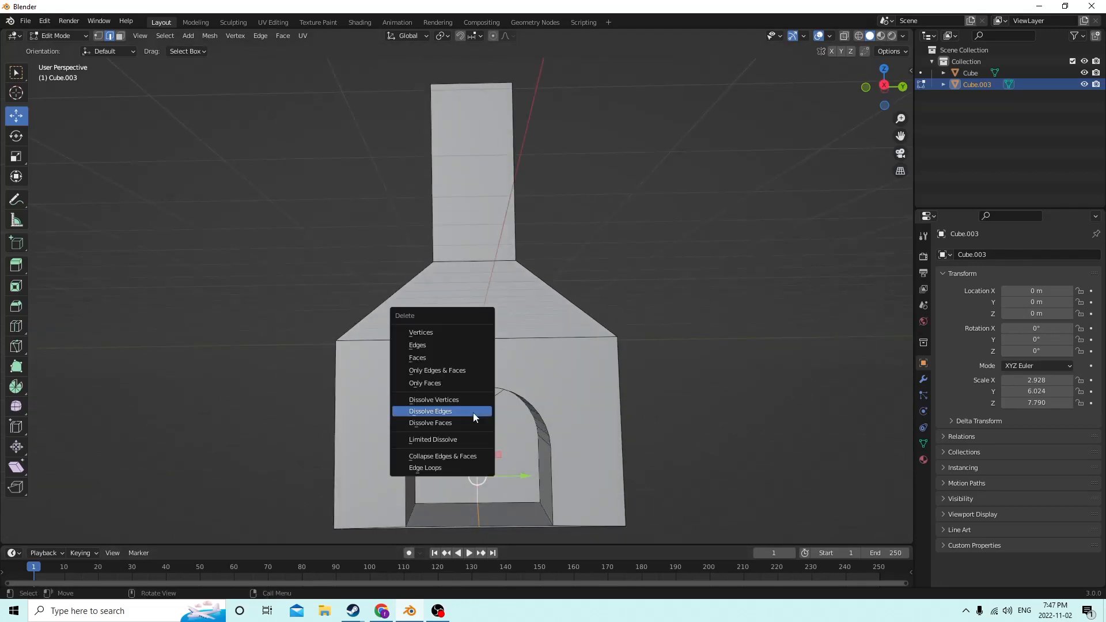
pyautogui.click(442, 412)
pyautogui.moveTo(471, 415); pyautogui.dragTo(487, 392, button='middle')
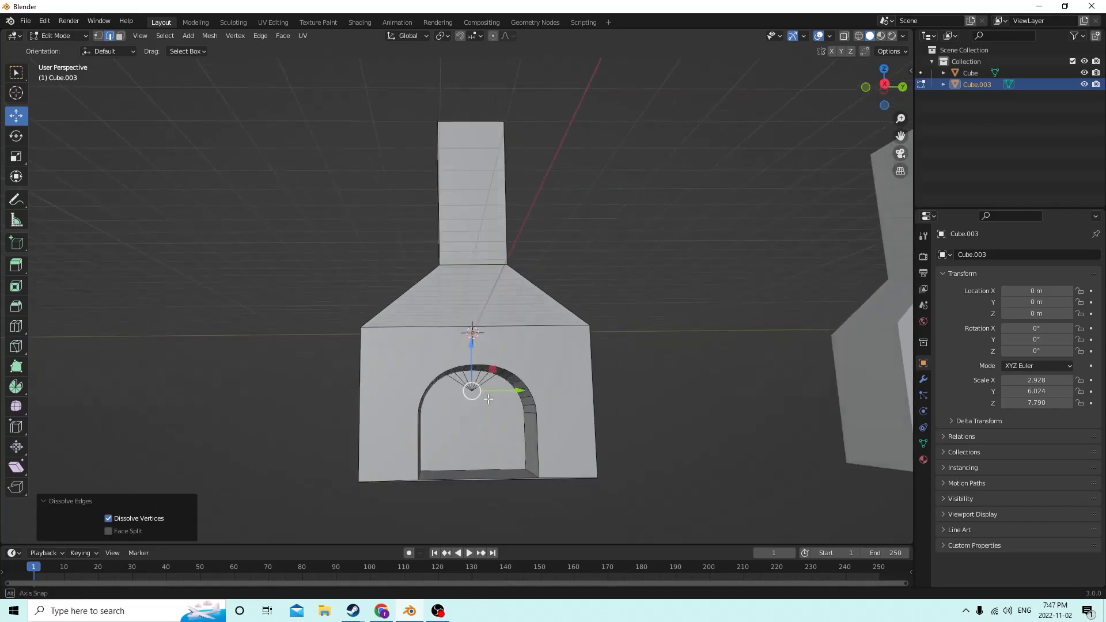
# Dissolve the fan of edges below the arch's crown and the two extra edges across the arch's inner ceiling.
pyautogui.scroll(4, 487, 392)
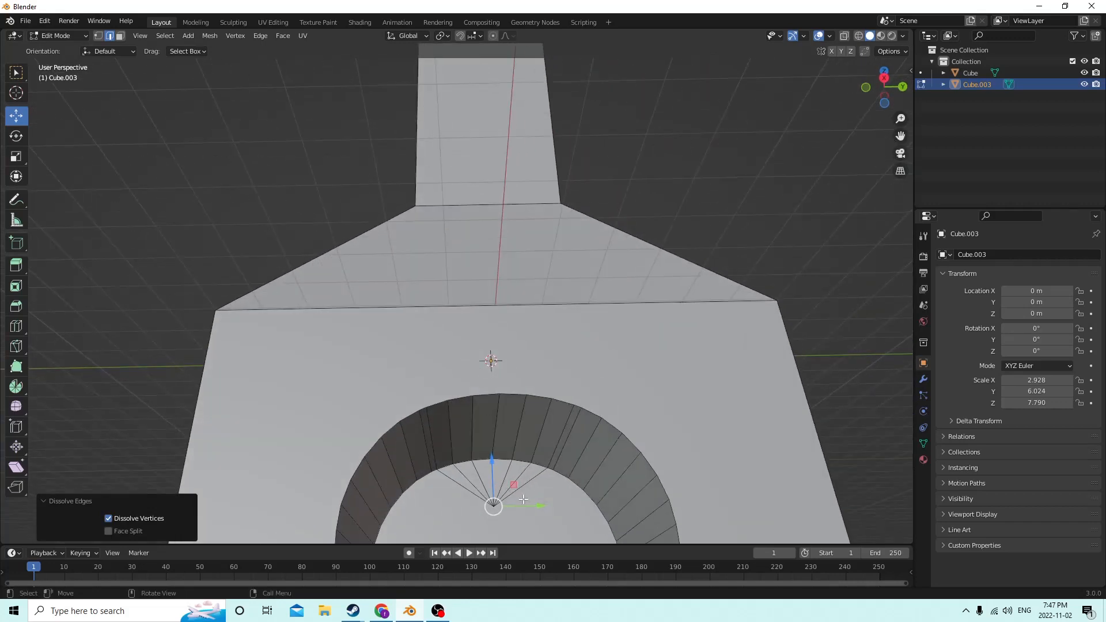
pyautogui.click(513, 474)
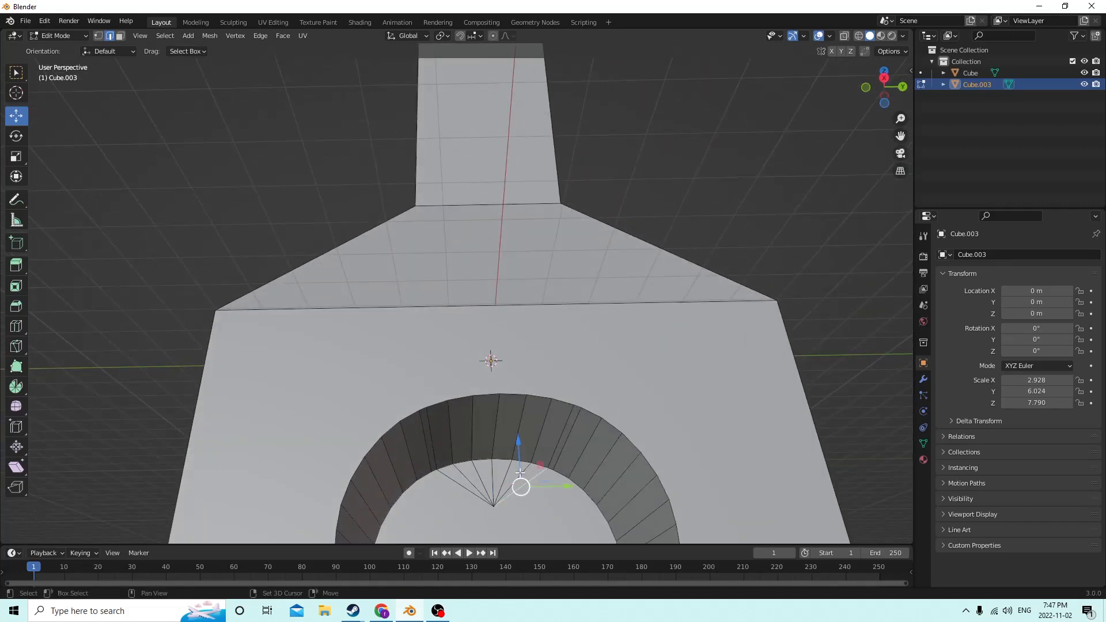
pyautogui.keyDown('shift'); pyautogui.click(520, 473); pyautogui.keyUp('shift')
pyautogui.keyDown('shift'); pyautogui.click(501, 481); pyautogui.keyUp('shift')
pyautogui.keyDown('shift'); pyautogui.click(489, 487); pyautogui.keyUp('shift')
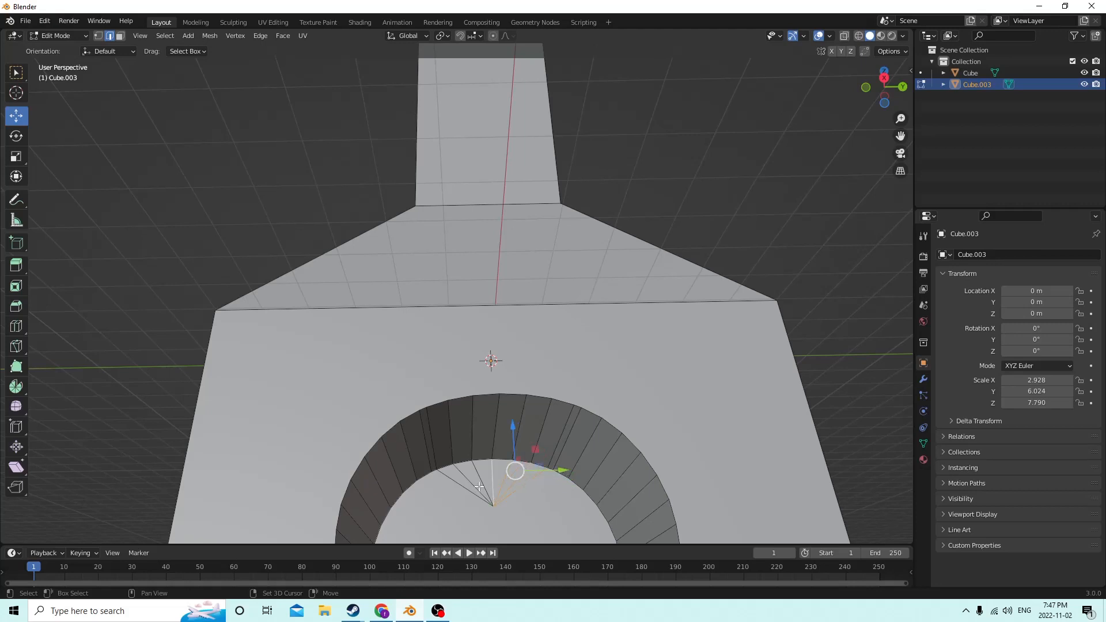
pyautogui.keyDown('shift'); pyautogui.click(482, 487); pyautogui.keyUp('shift')
pyautogui.keyDown('shift'); pyautogui.click(479, 484); pyautogui.keyUp('shift')
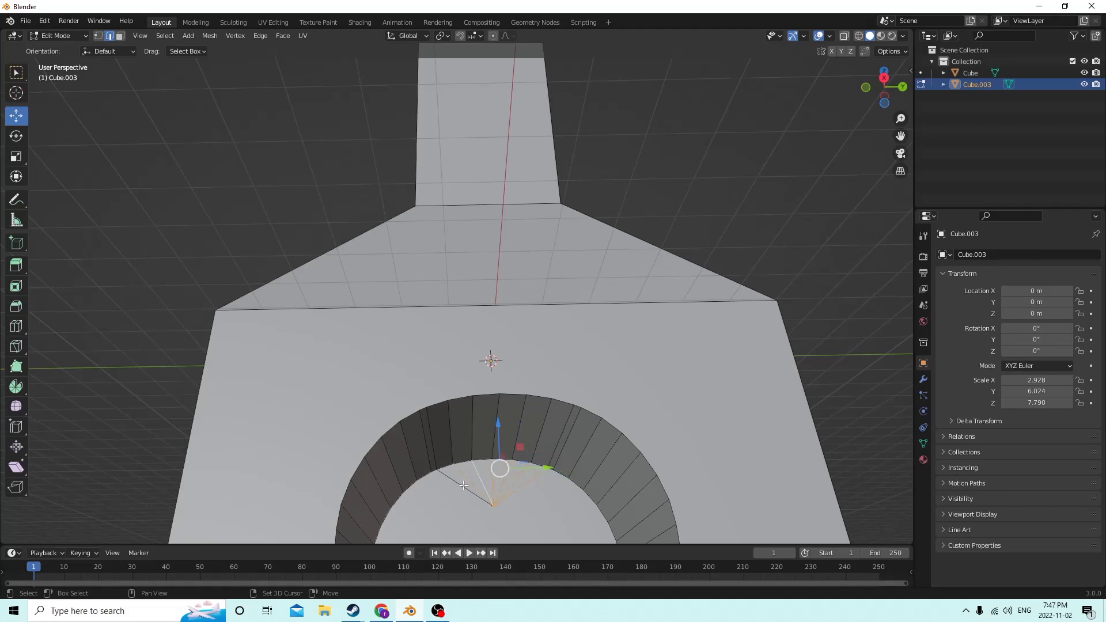
pyautogui.keyDown('shift'); pyautogui.click(464, 485); pyautogui.keyUp('shift')
pyautogui.keyDown('shift'); pyautogui.click(431, 447); pyautogui.keyUp('shift')
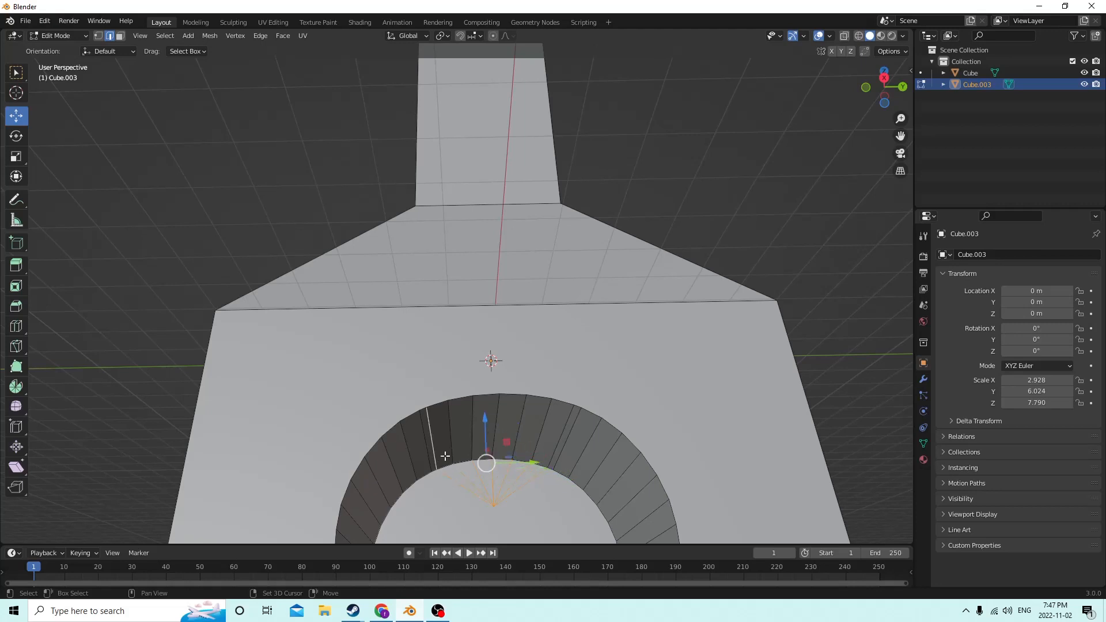
pyautogui.keyDown('shift'); pyautogui.click(553, 454); pyautogui.keyUp('shift')
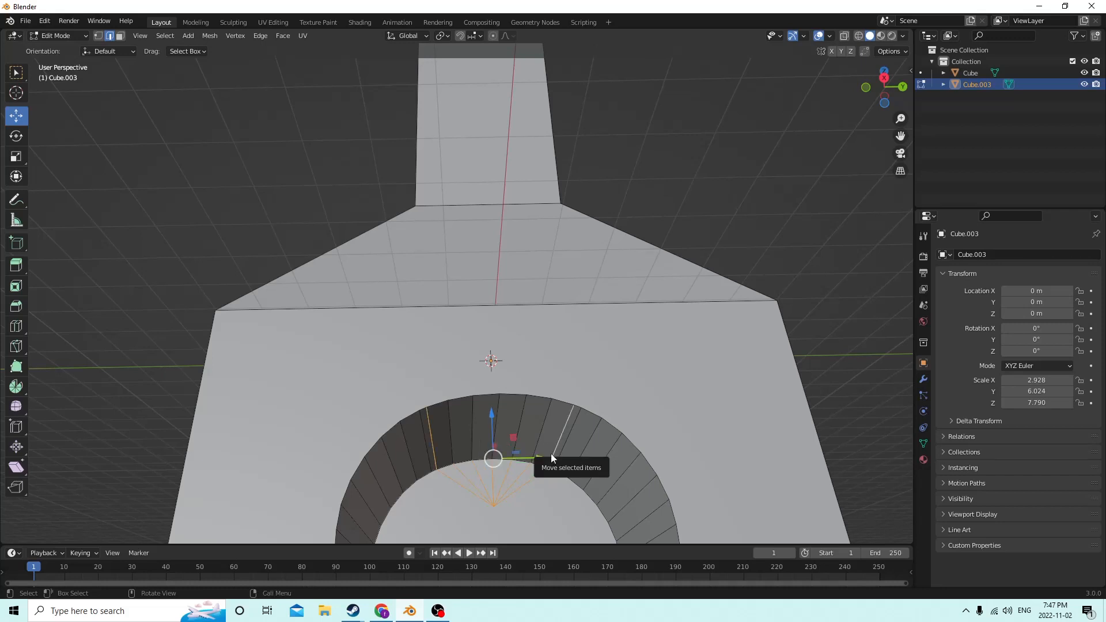
pyautogui.press('x')
pyautogui.click(546, 453)
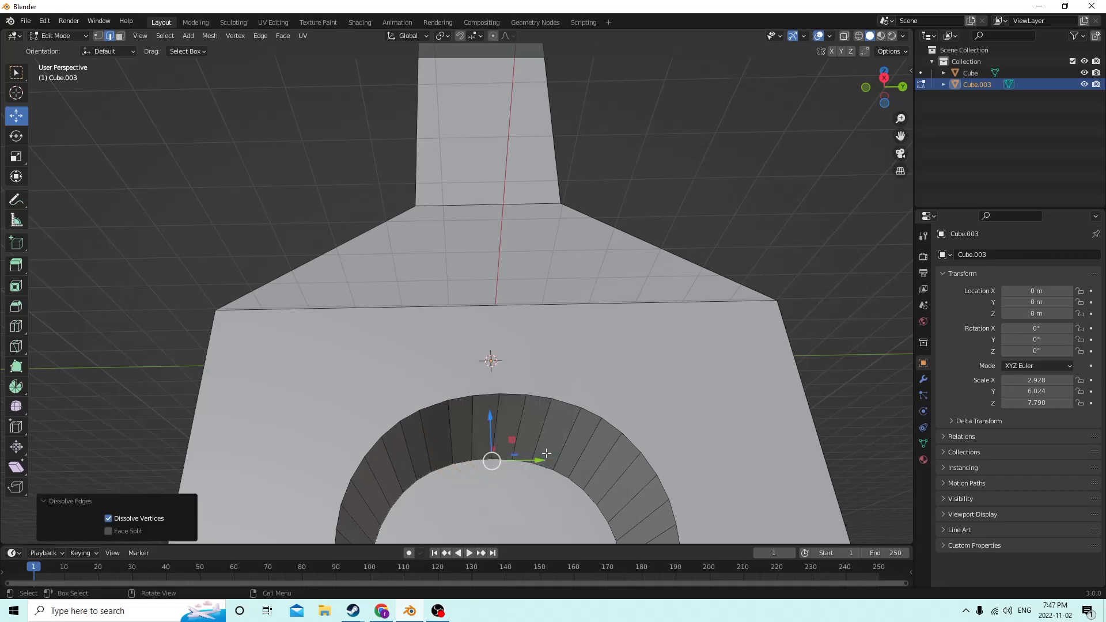
pyautogui.scroll(-3, 533, 455)
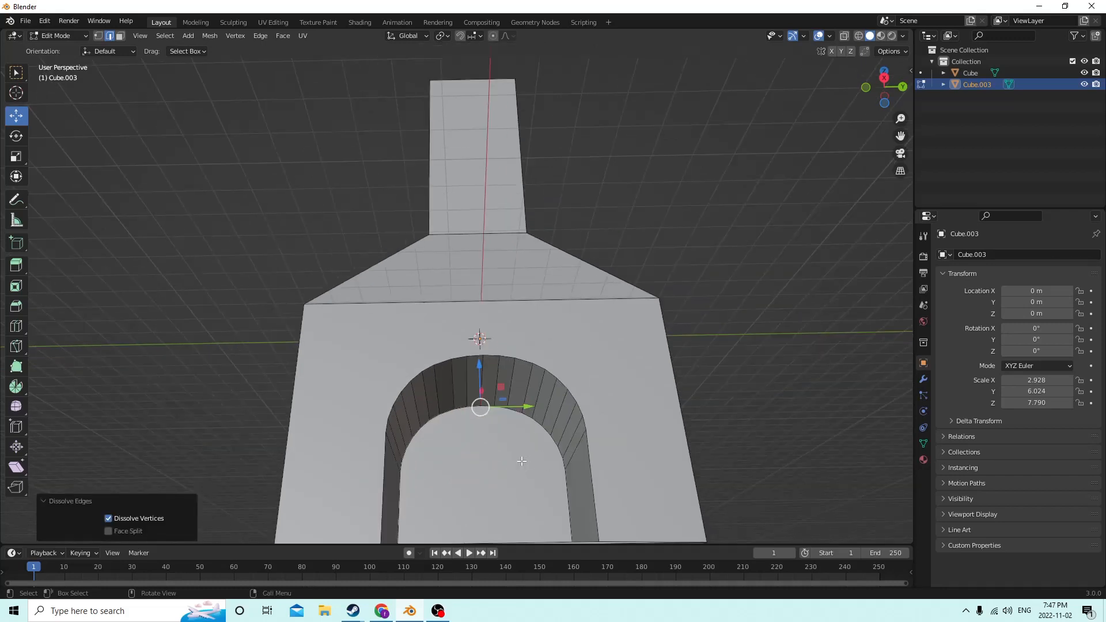
# Switch the viewport shading to Material Preview and display the arched body's material settings.
pyautogui.moveTo(692, 343); pyautogui.dragTo(623, 418, button='middle')
pyautogui.scroll(-5, 720, 398)
pyautogui.press('Tab')
pyautogui.press('Tab')
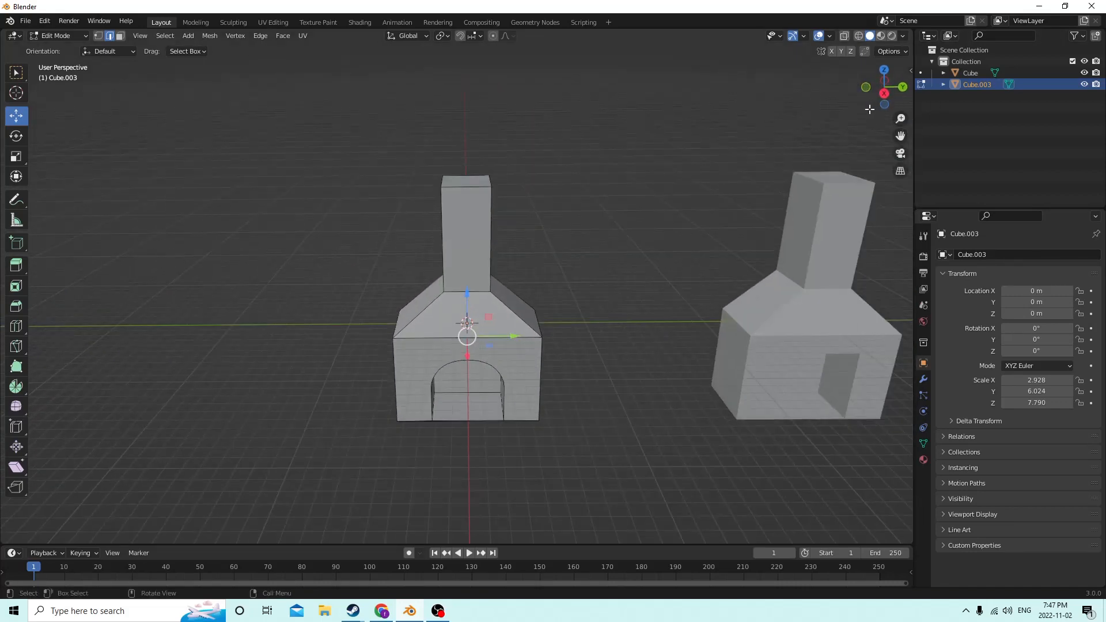
pyautogui.click(882, 35)
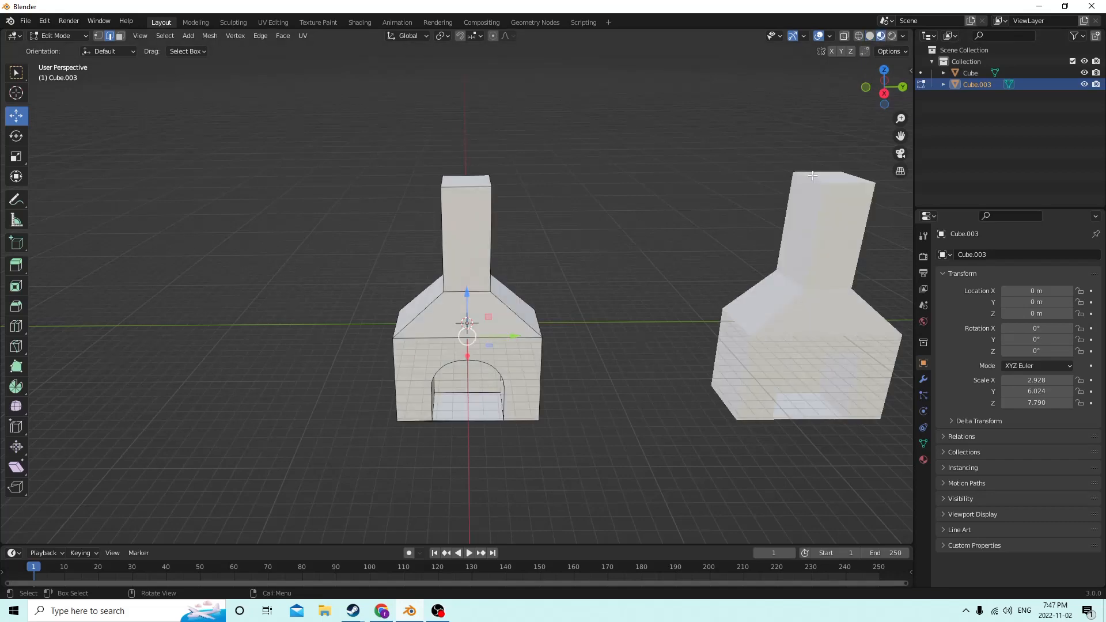
pyautogui.moveTo(806, 300); pyautogui.dragTo(817, 297, button='middle')
pyautogui.click(924, 459)
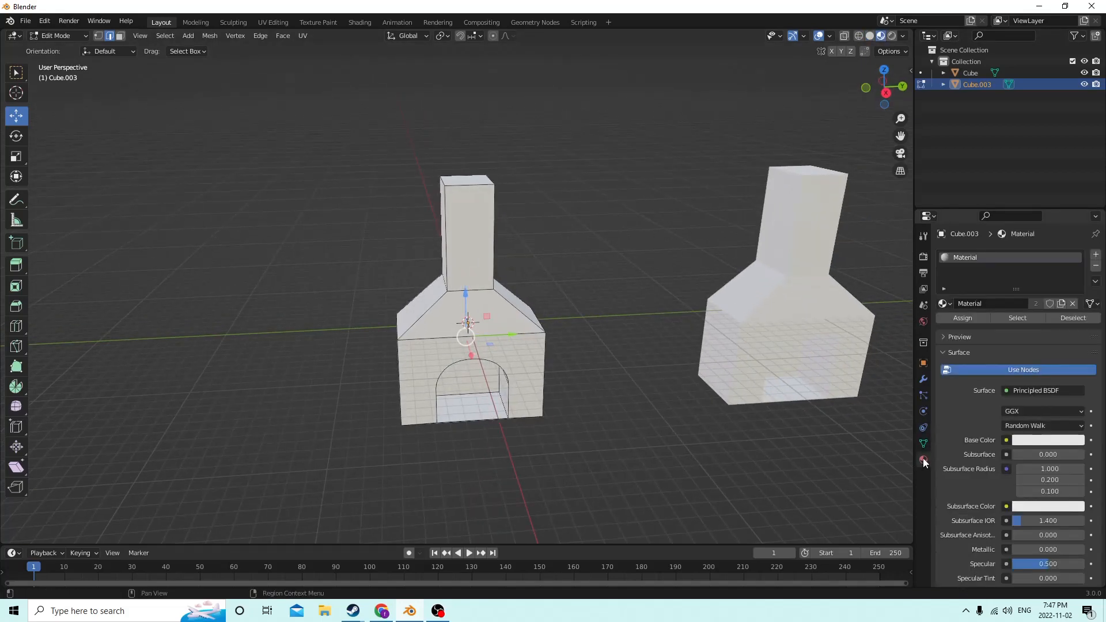
# Set the base color of the existing material to a saturated orange-red.
pyautogui.scroll(3, 571, 366)
pyautogui.moveTo(587, 358); pyautogui.dragTo(593, 326, button='middle')
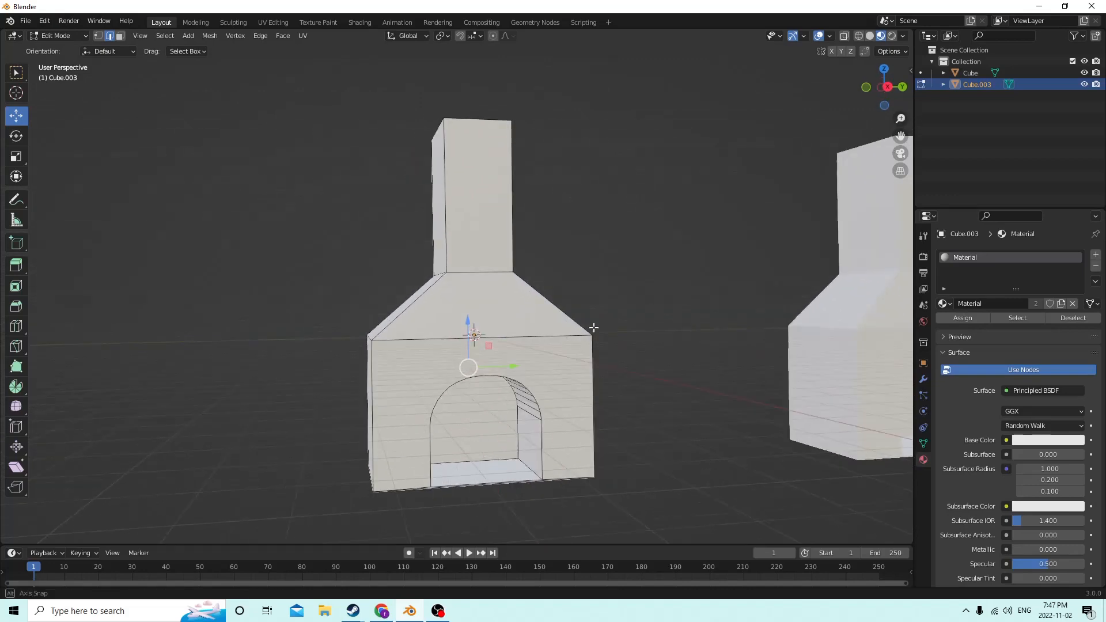
pyautogui.moveTo(738, 359); pyautogui.dragTo(718, 362, button='middle')
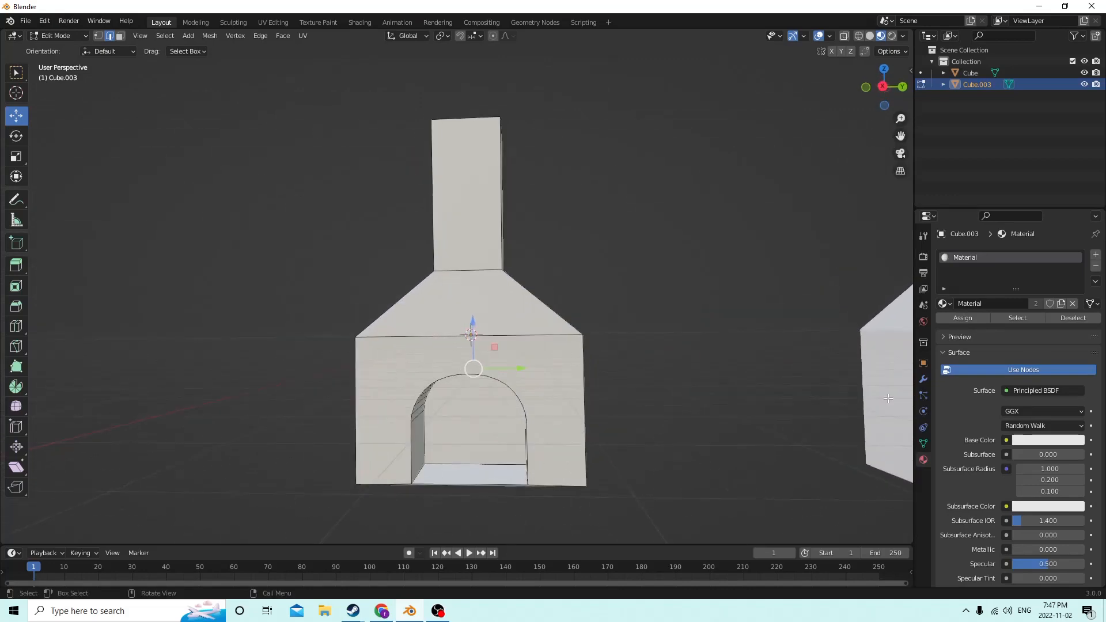
pyautogui.click(1042, 441)
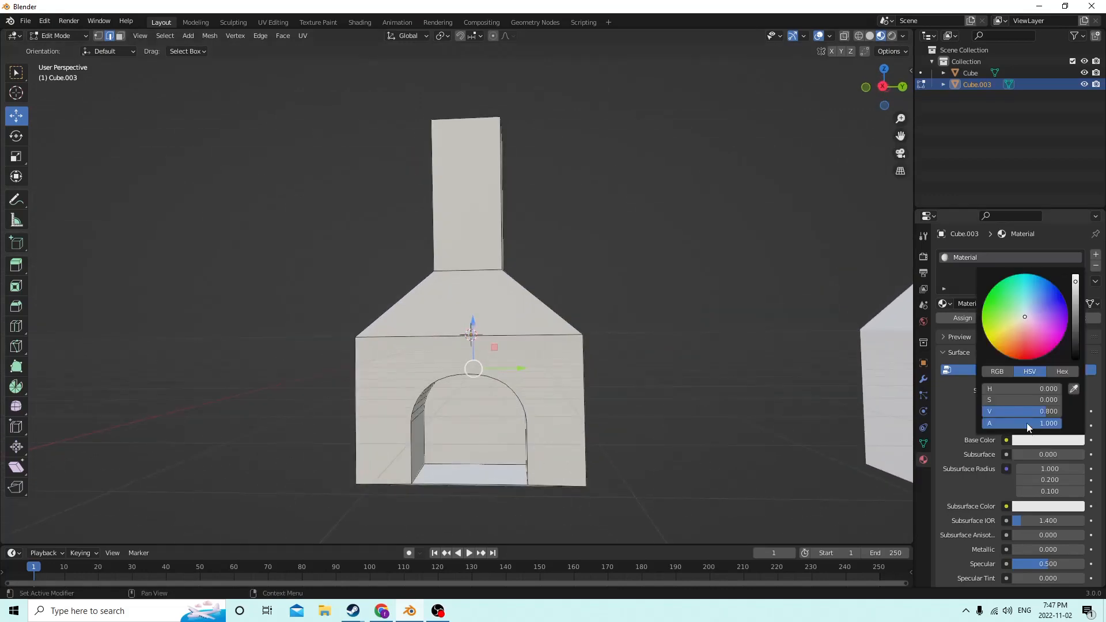
pyautogui.click(1028, 355)
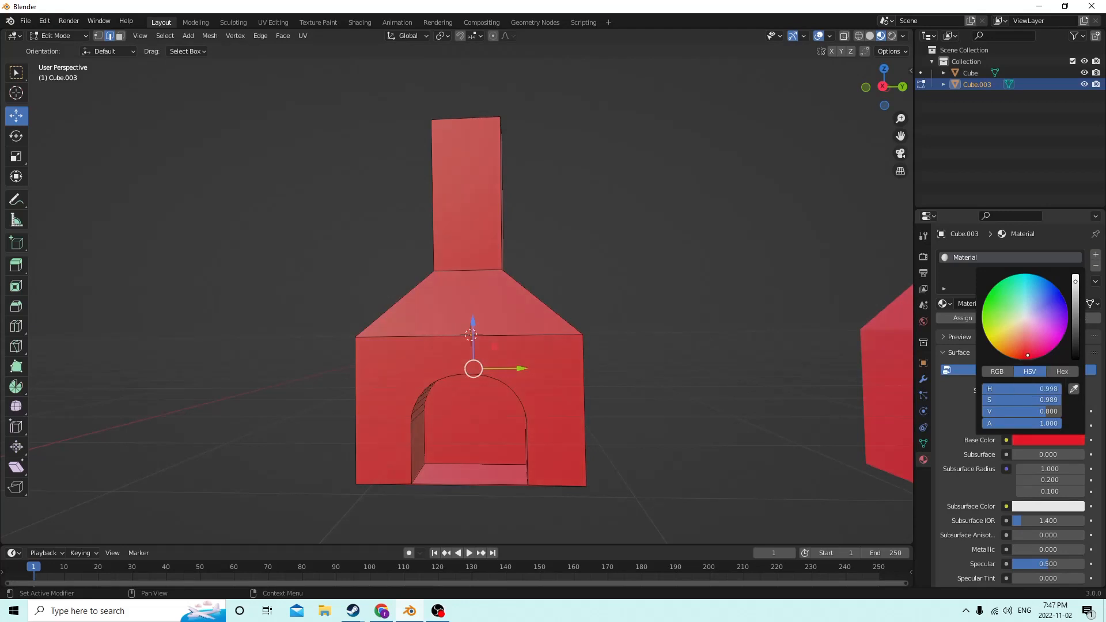
pyautogui.moveTo(1027, 355); pyautogui.dragTo(1018, 355)
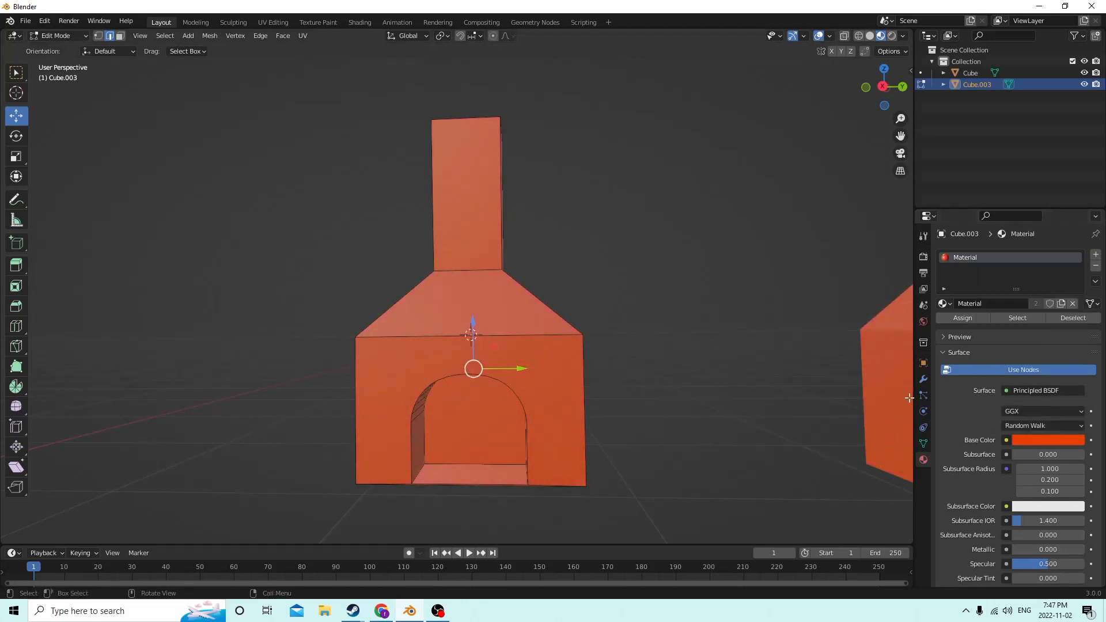
pyautogui.moveTo(720, 346); pyautogui.dragTo(703, 380, button='middle')
# Select the four sloping shoulder faces between the base and the neck of the arched body in face select mode.
pyautogui.scroll(2, 511, 334)
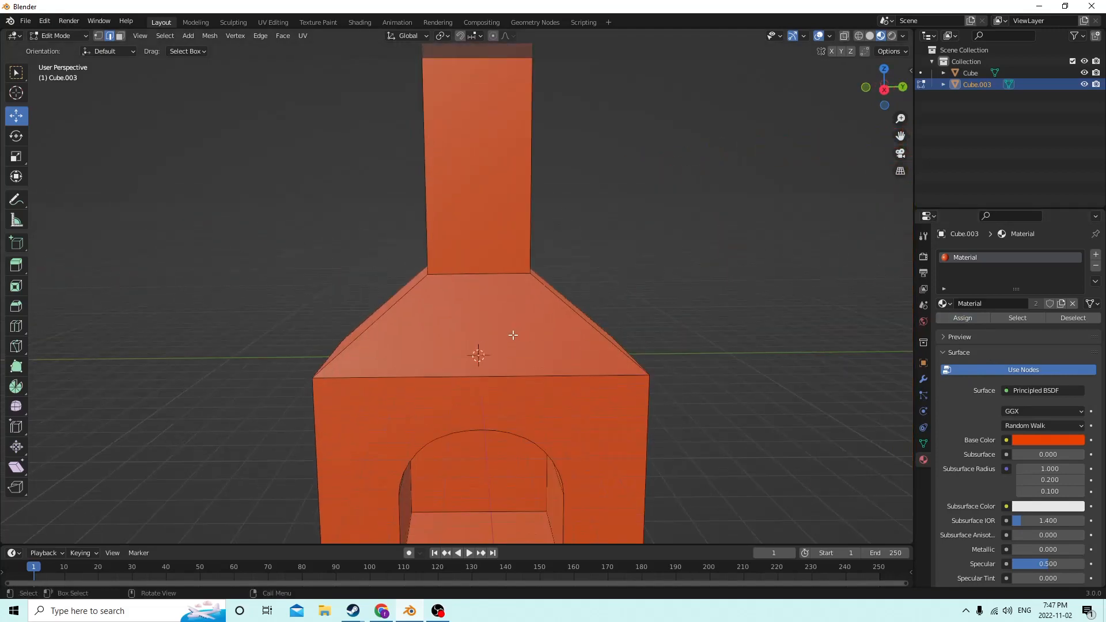
pyautogui.moveTo(512, 334); pyautogui.dragTo(461, 344, button='middle')
pyautogui.scroll(-1, 499, 317)
pyautogui.click(502, 348)
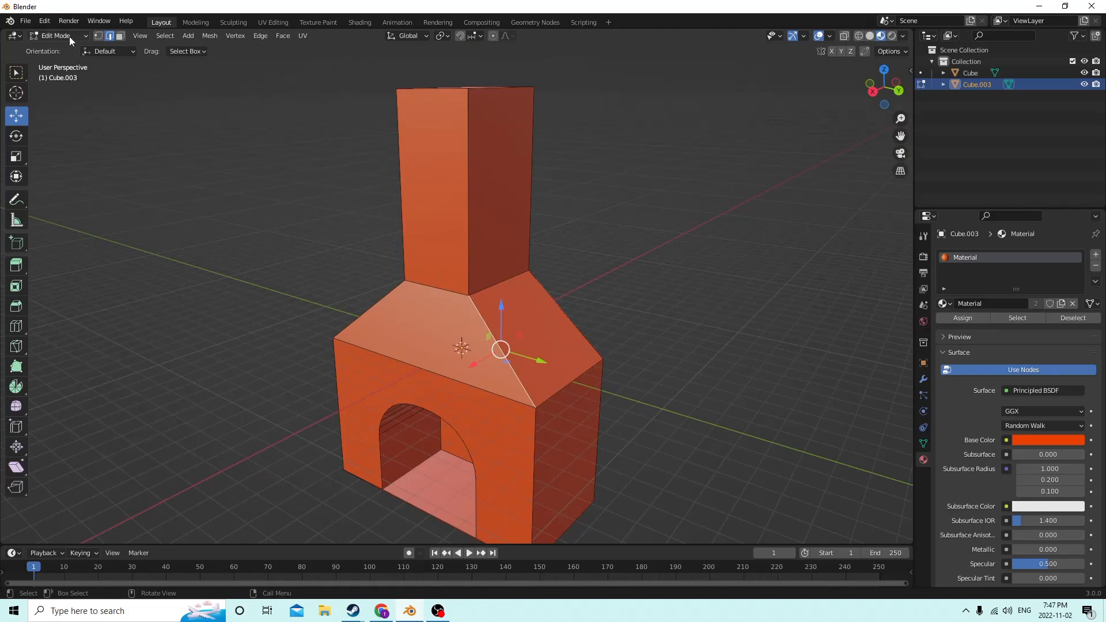
pyautogui.click(120, 37)
pyautogui.click(521, 313)
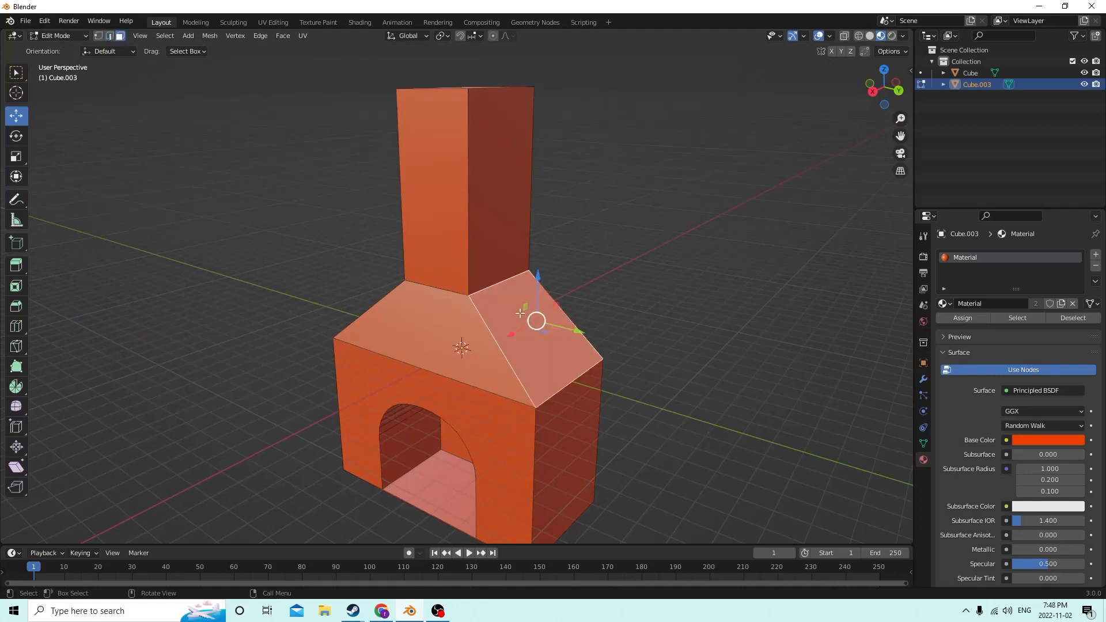
pyautogui.keyDown('shift'); pyautogui.click(438, 327); pyautogui.keyUp('shift')
pyautogui.moveTo(437, 327); pyautogui.dragTo(507, 306, button='middle')
pyautogui.keyDown('shift'); pyautogui.click(389, 316); pyautogui.keyUp('shift')
pyautogui.moveTo(389, 316); pyautogui.dragTo(594, 303, button='middle')
pyautogui.keyDown('shift'); pyautogui.click(484, 309); pyautogui.keyUp('shift')
pyautogui.moveTo(484, 310); pyautogui.dragTo(434, 306, button='middle')
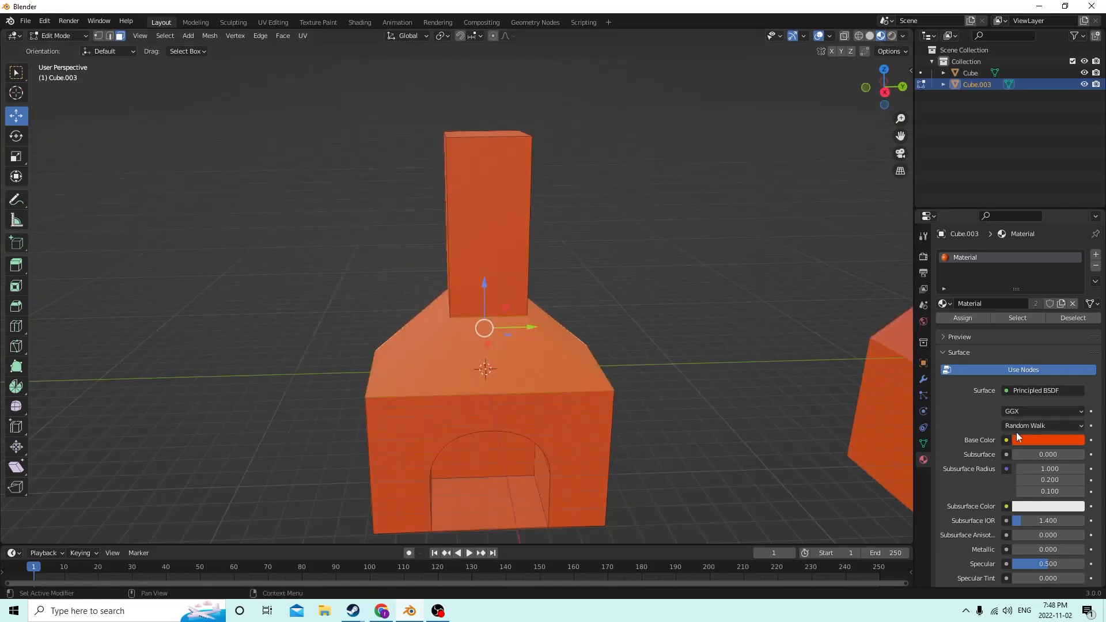
# Add a second material with an orange base color, hue about 0.026, and assign it to the selected shoulder faces.
pyautogui.click(1096, 254)
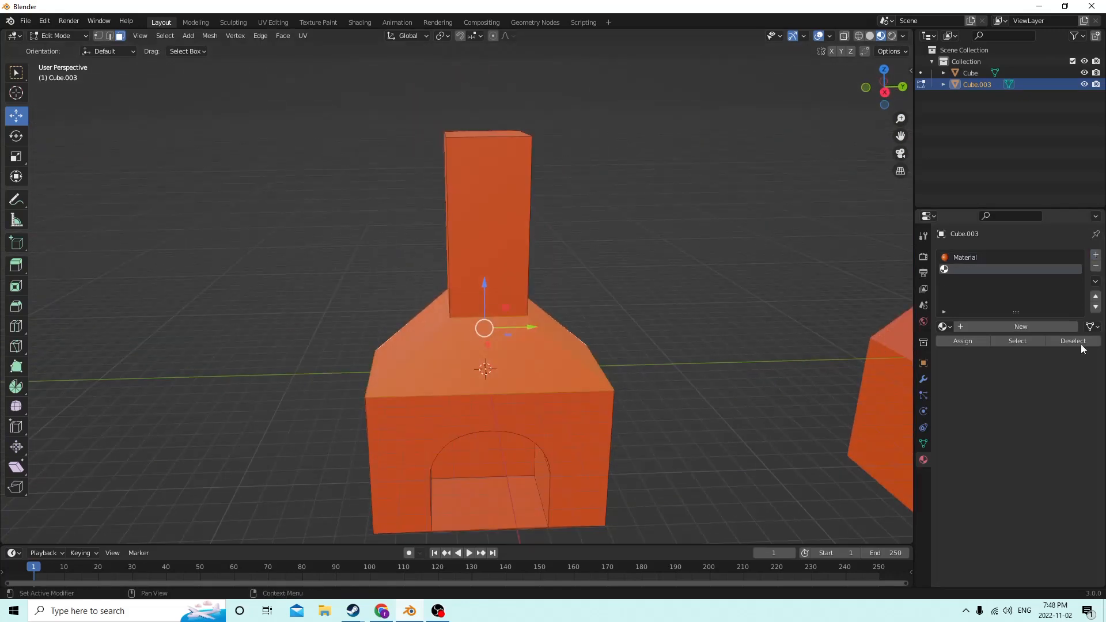
pyautogui.click(998, 326)
pyautogui.click(1031, 464)
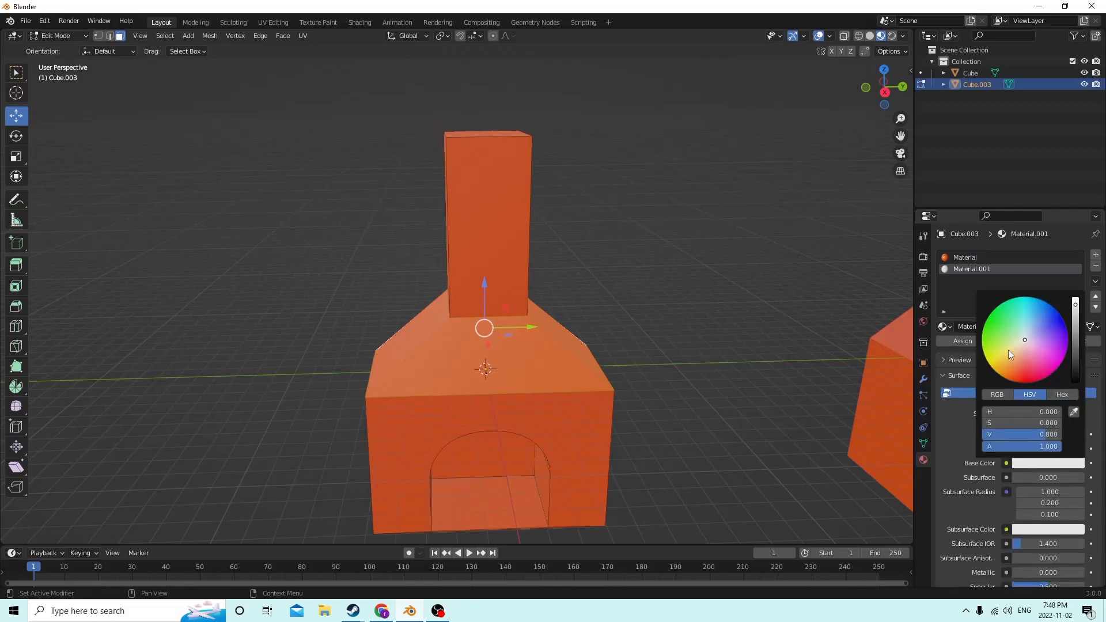
pyautogui.moveTo(1022, 340); pyautogui.dragTo(1007, 378)
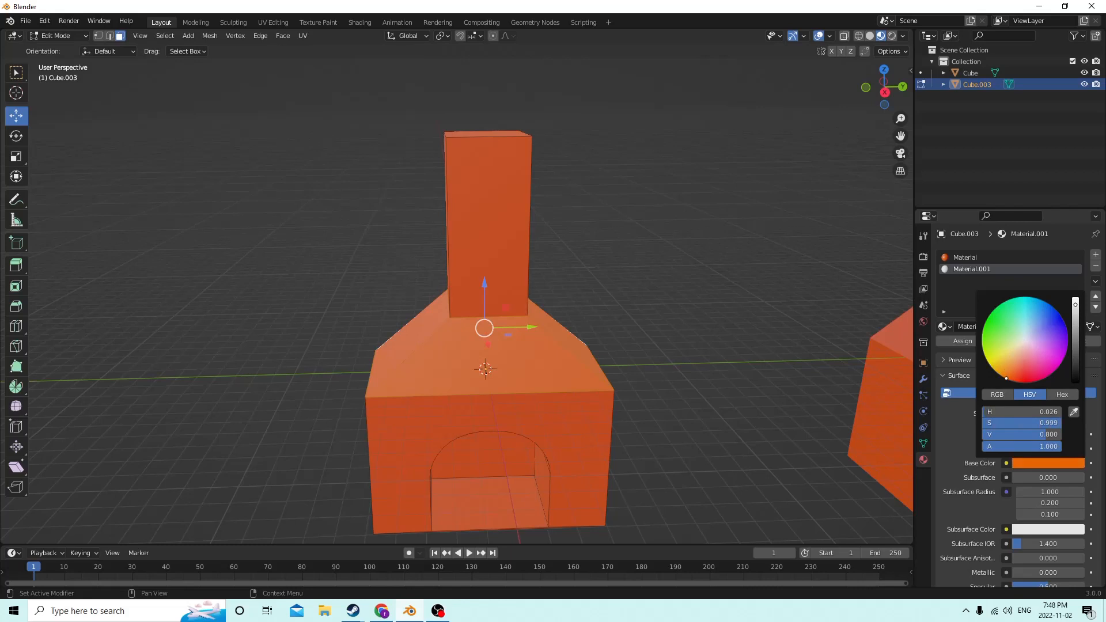
pyautogui.click(956, 342)
# Examine the two-tone arched body and its neighbour from several angles, in and out of Edit Mode.
pyautogui.moveTo(754, 344); pyautogui.dragTo(636, 273, button='middle')
pyautogui.moveTo(663, 392); pyautogui.dragTo(736, 373, button='middle')
pyautogui.press('Tab')
pyautogui.scroll(2, 671, 364)
pyautogui.moveTo(671, 364); pyautogui.dragTo(697, 349, button='middle')
pyautogui.press('Tab')
pyautogui.scroll(2, 637, 339)
pyautogui.scroll(1, 673, 339)
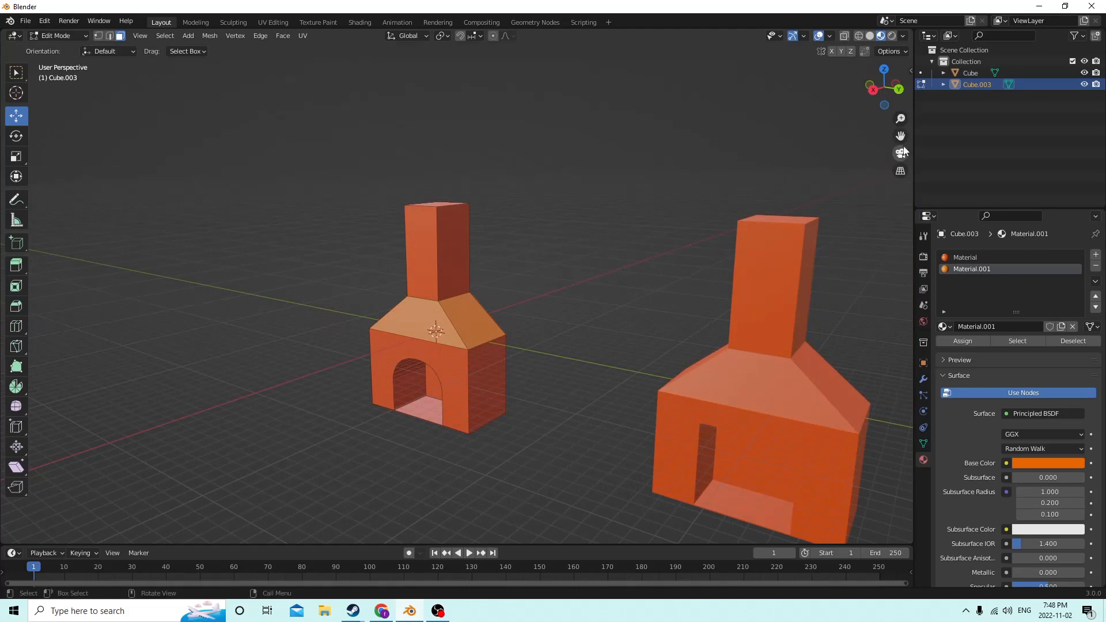
pyautogui.moveTo(901, 135); pyautogui.dragTo(715, 354)
pyautogui.moveTo(715, 355); pyautogui.dragTo(745, 388, button='middle')
pyautogui.scroll(-1, 728, 371)
pyautogui.scroll(-3, 807, 363)
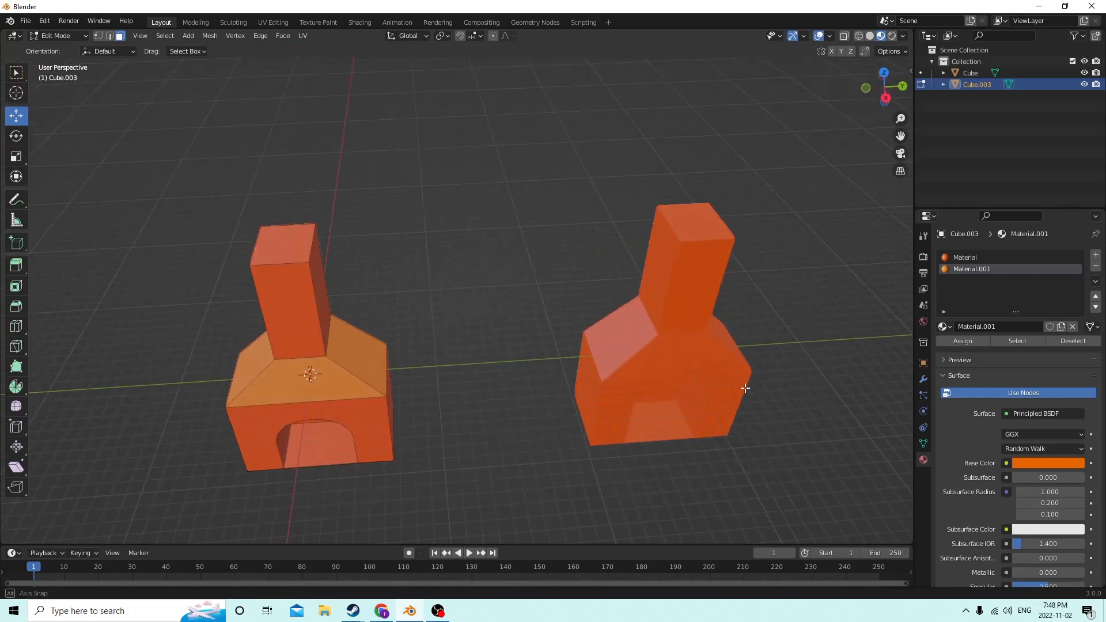
# Inset the top face of the arched body's neck by 0.108 m and scale the inset face to 0.822 along X.
pyautogui.moveTo(696, 234); pyautogui.dragTo(354, 232, button='middle')
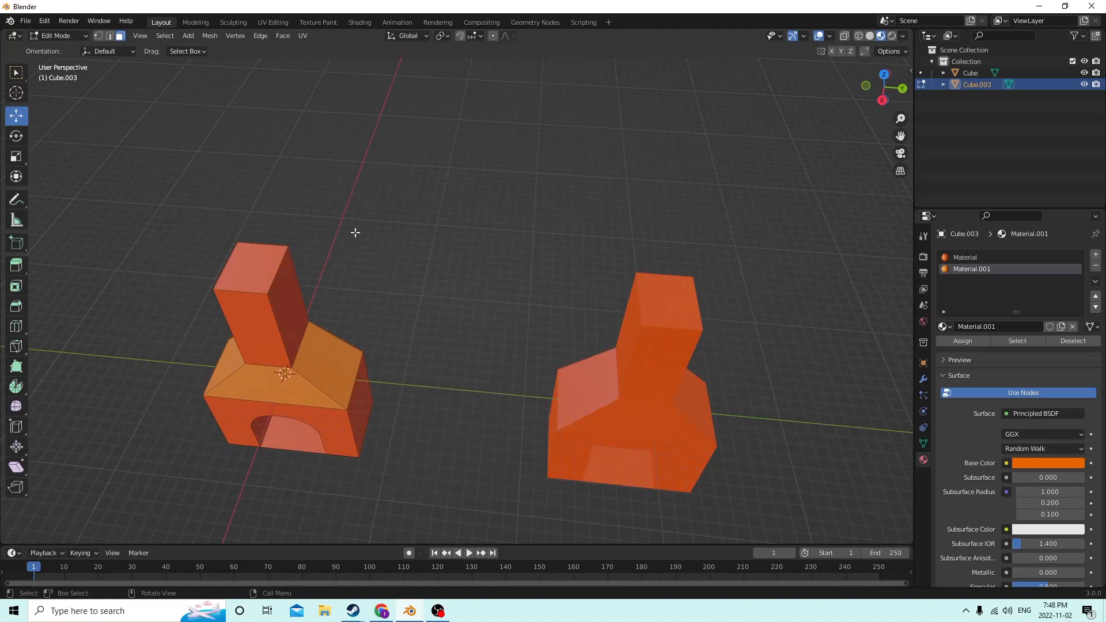
pyautogui.click(252, 281)
pyautogui.moveTo(682, 301); pyautogui.dragTo(628, 289, button='middle')
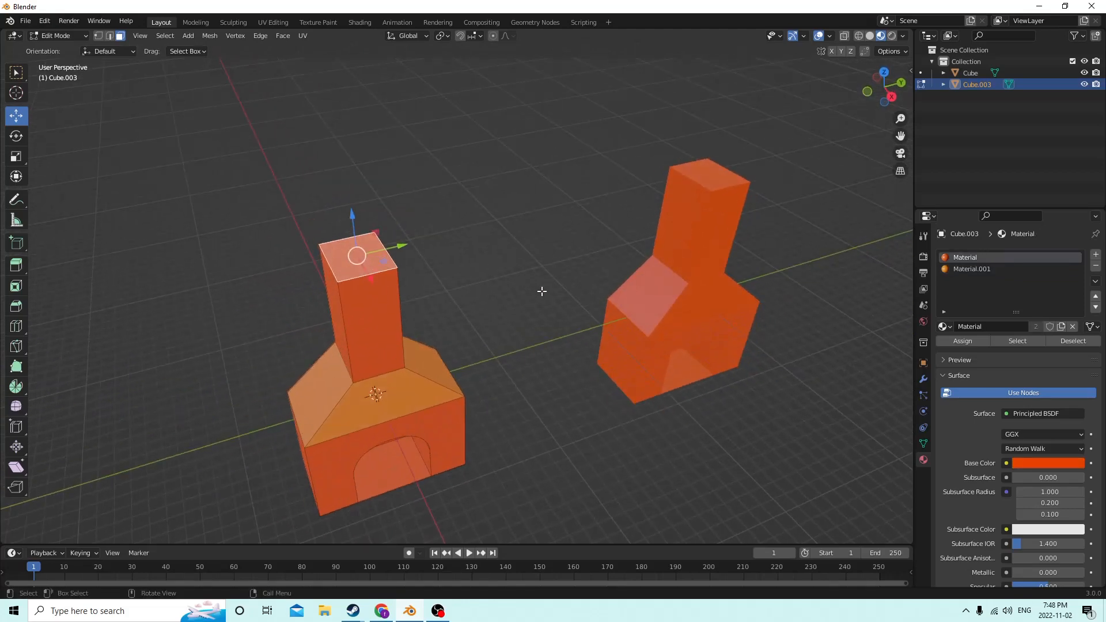
pyautogui.press('i')
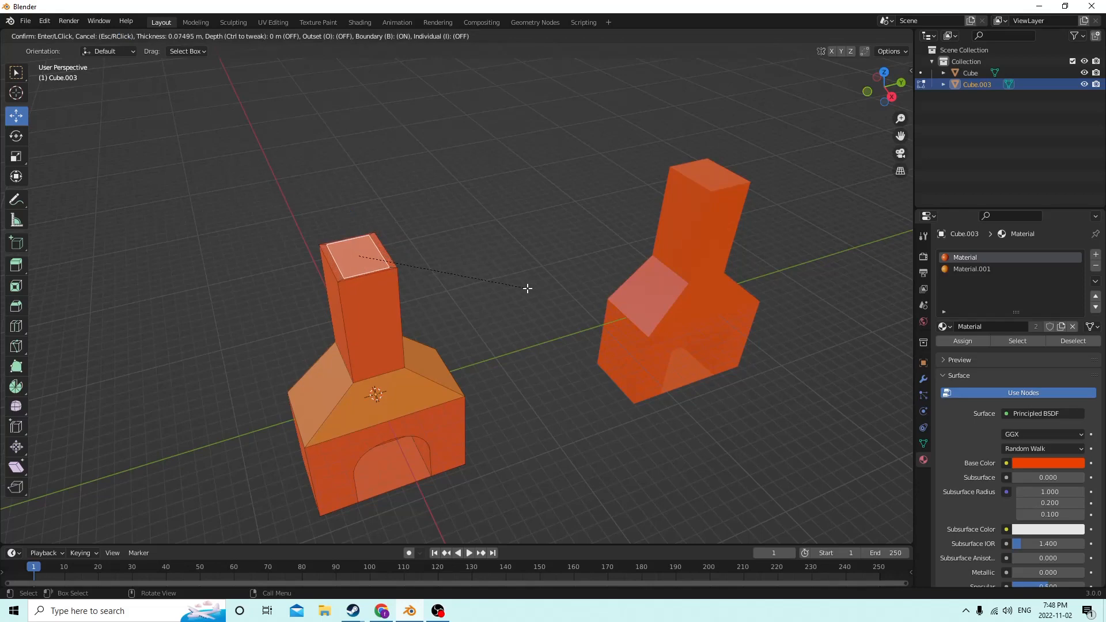
pyautogui.click(525, 287)
pyautogui.moveTo(524, 287); pyautogui.dragTo(224, 133, button='middle')
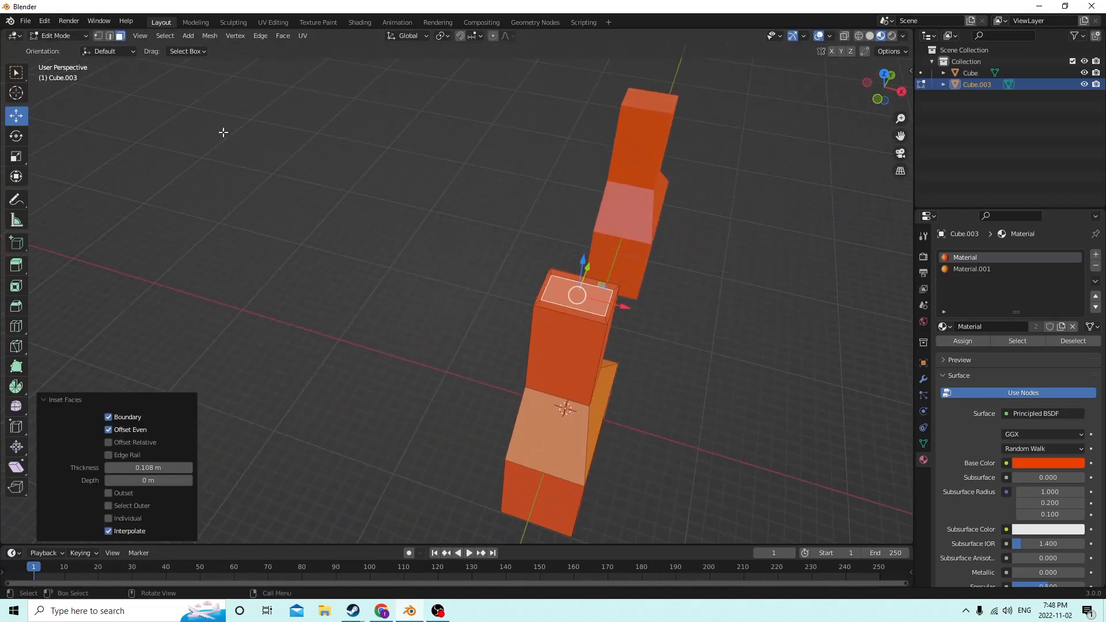
pyautogui.click(7, 157)
pyautogui.moveTo(620, 306); pyautogui.dragTo(611, 302)
# Extrude the inset face downward into the neck to hollow out the chimney's top.
pyautogui.moveTo(595, 248); pyautogui.dragTo(548, 136, button='middle')
pyautogui.press('e')
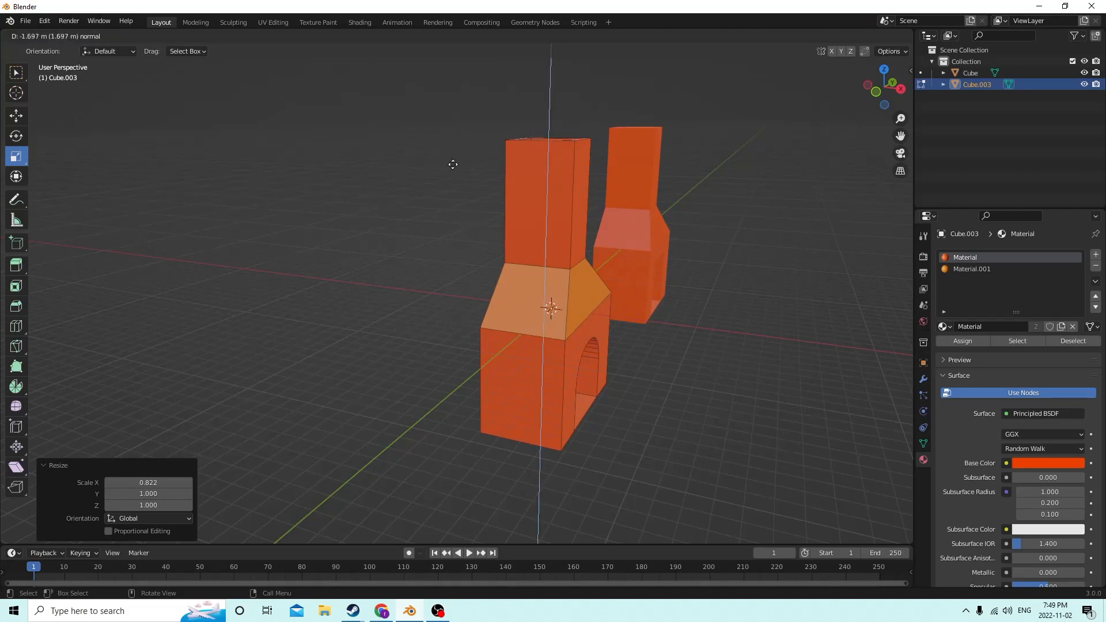
pyautogui.click(457, 183)
pyautogui.moveTo(458, 183); pyautogui.dragTo(452, 412, button='middle')
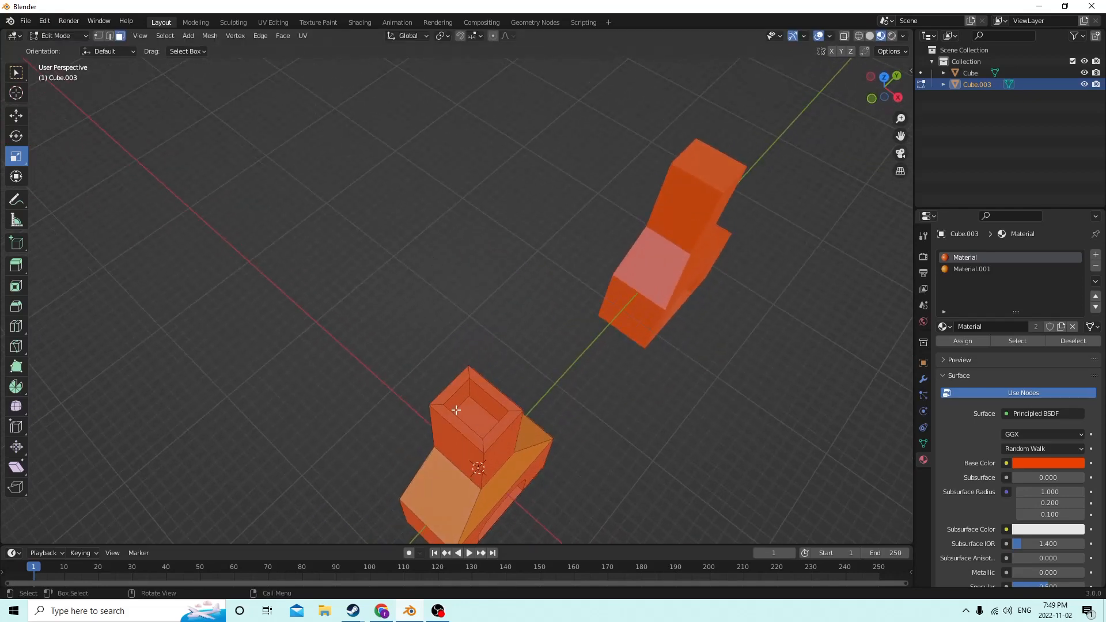
# Delete the floor face of the recess in the arched body's chimney.
pyautogui.click(481, 415)
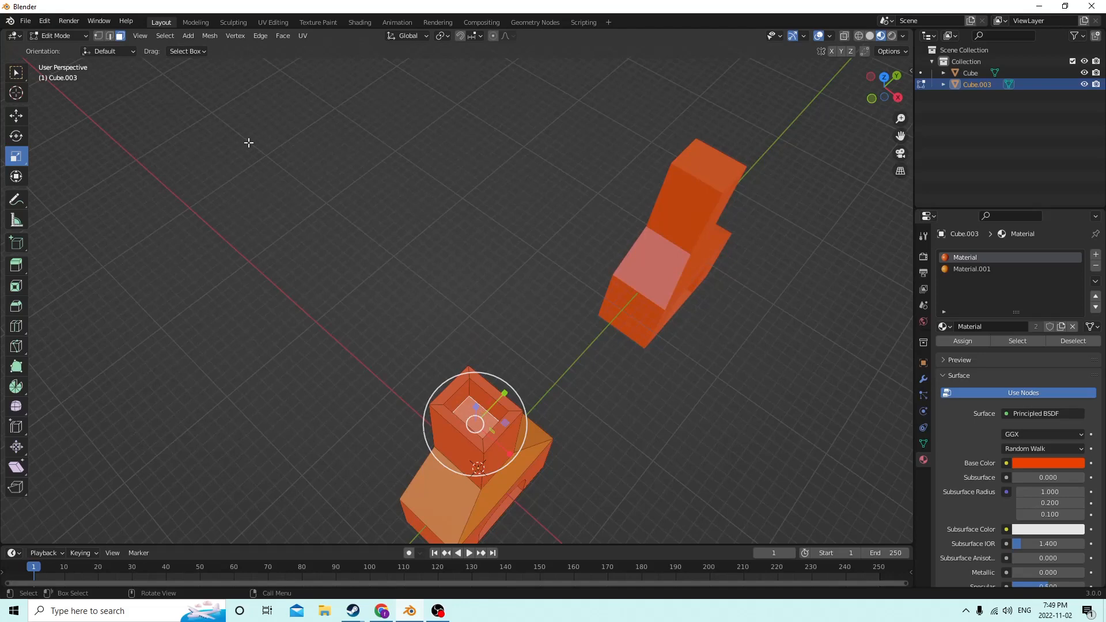
pyautogui.press('x')
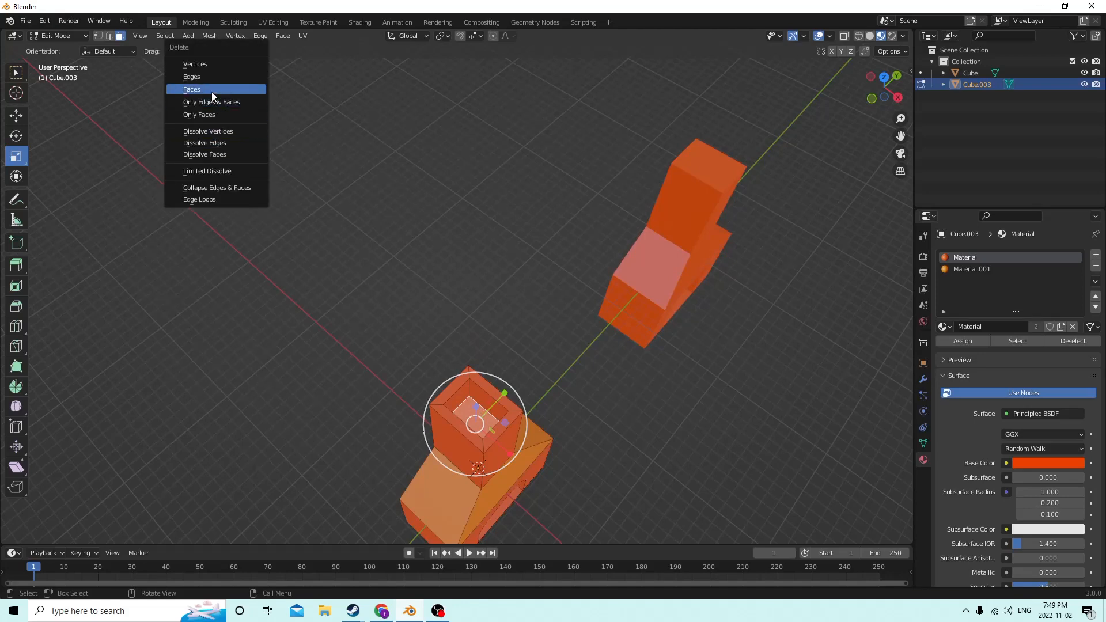
pyautogui.click(212, 91)
pyautogui.moveTo(209, 92); pyautogui.dragTo(251, 81, button='middle')
pyautogui.moveTo(438, 113); pyautogui.dragTo(173, 14, button='middle')
# Undo the chimney's face deletion, downward extrusion and top-face inset, and return to Object Mode.
pyautogui.click(68, 20)
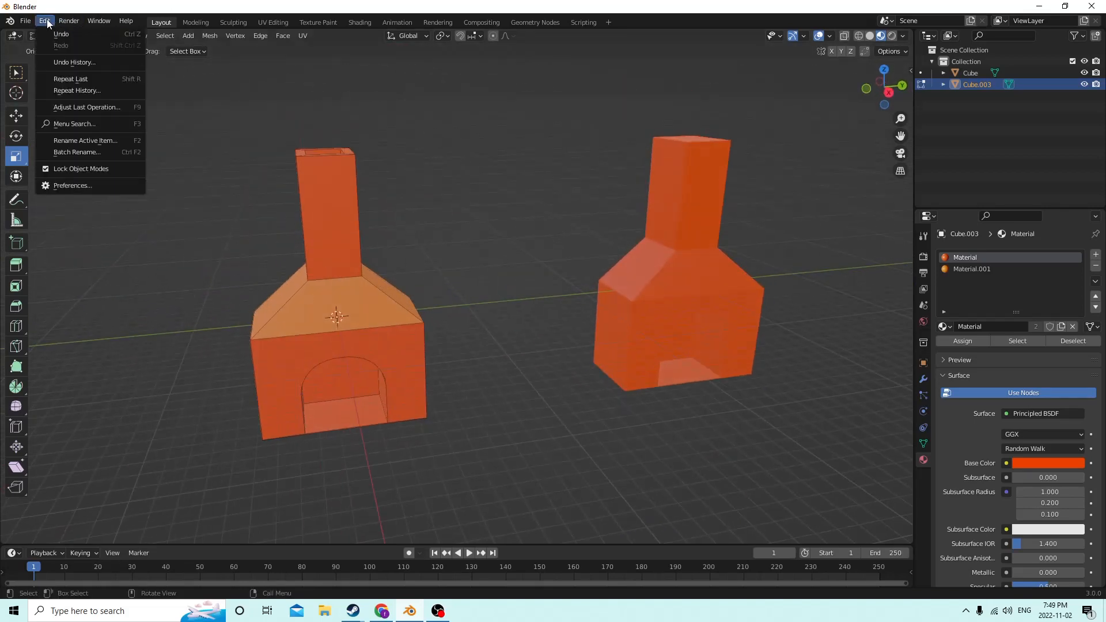
pyautogui.click(324, 152)
pyautogui.moveTo(321, 98); pyautogui.dragTo(323, 121, button='middle')
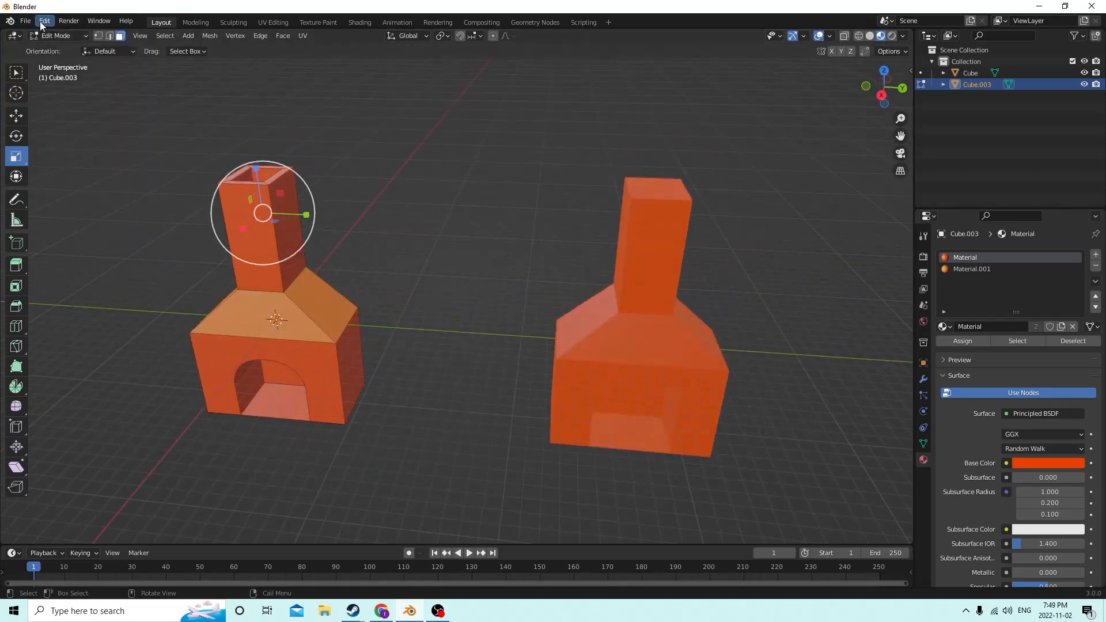
pyautogui.click(45, 20)
pyautogui.click(53, 34)
pyautogui.click(44, 21)
pyautogui.click(53, 46)
pyautogui.click(41, 22)
pyautogui.click(47, 31)
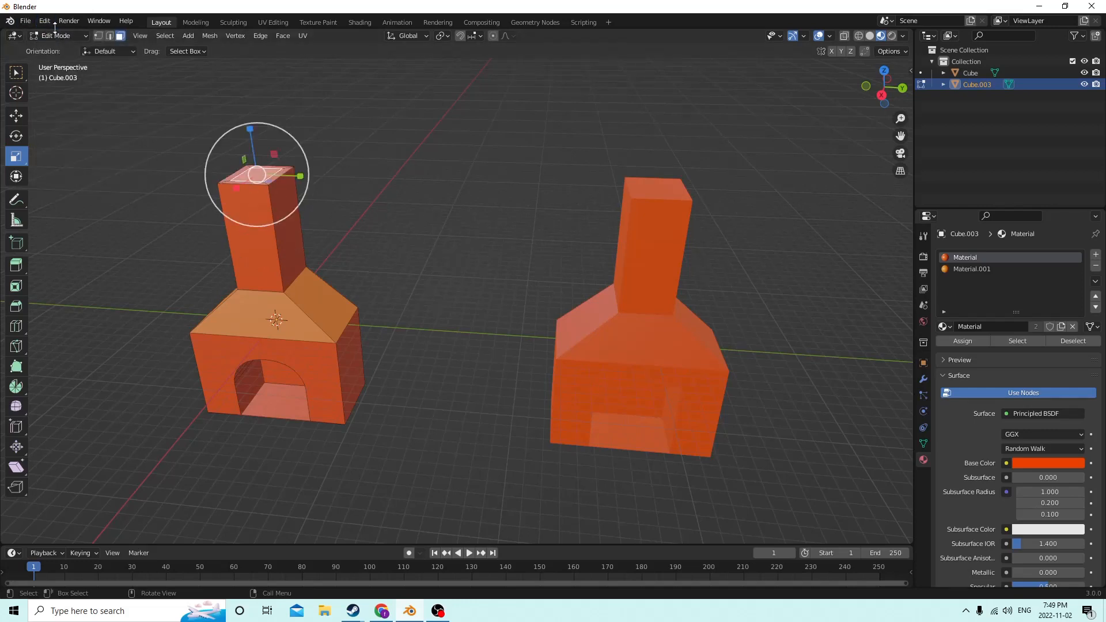
pyautogui.click(46, 23)
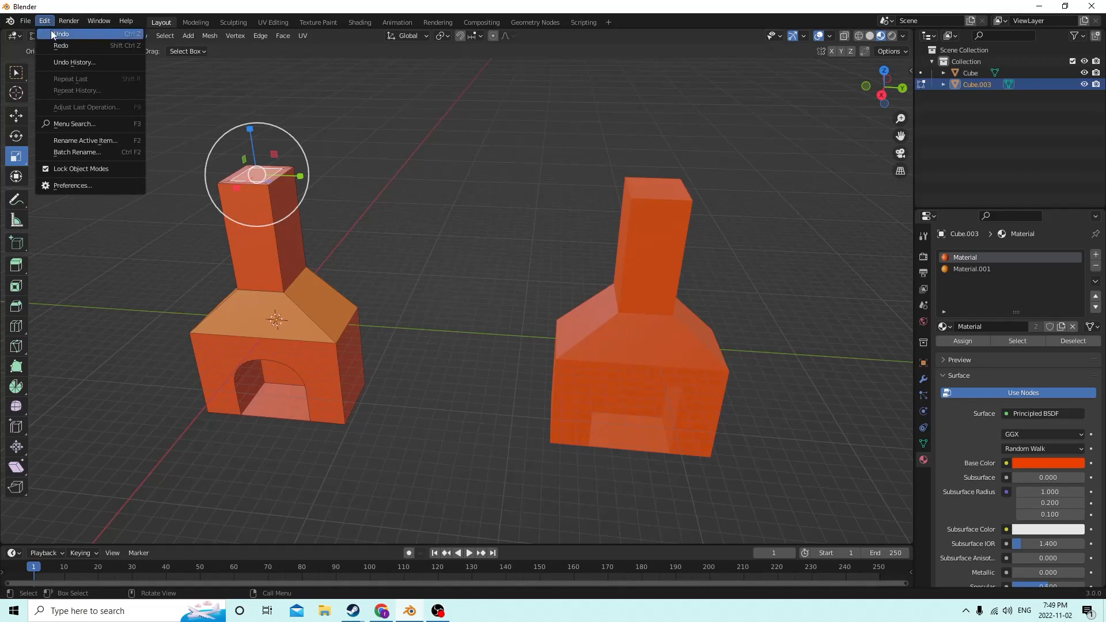
pyautogui.click(51, 30)
pyautogui.click(46, 21)
pyautogui.click(51, 32)
pyautogui.click(46, 22)
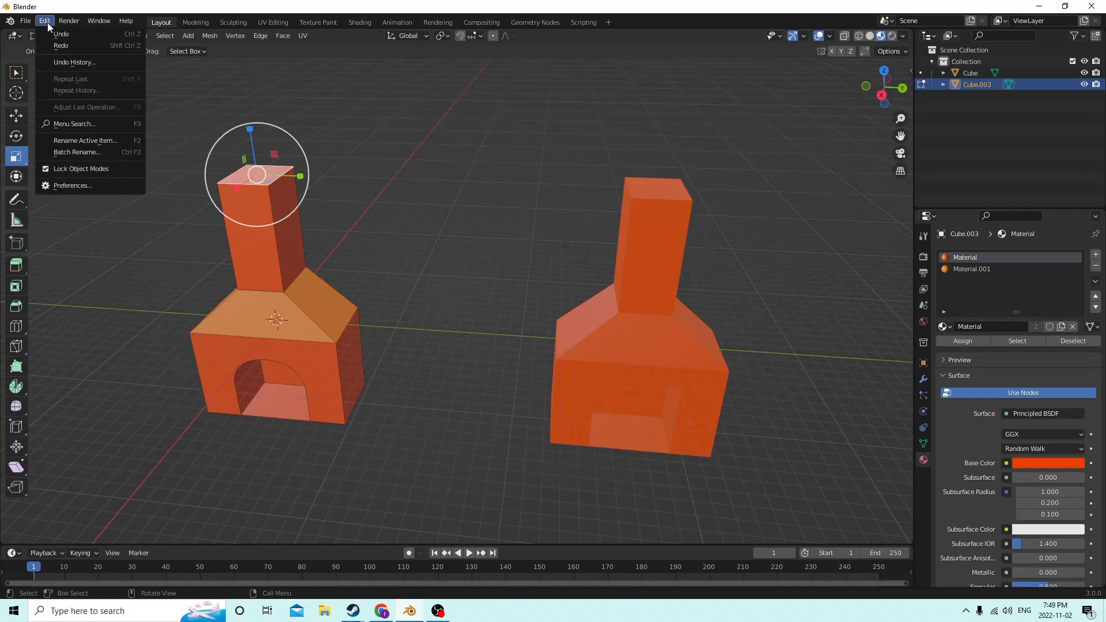
pyautogui.click(53, 35)
pyautogui.moveTo(224, 120); pyautogui.dragTo(593, 248, button='middle')
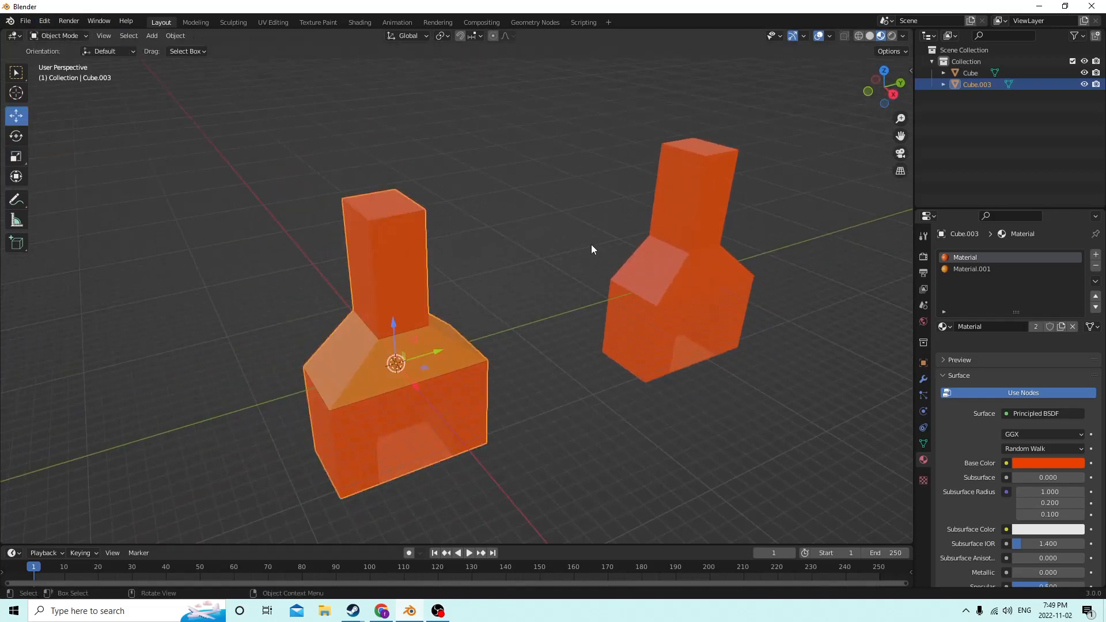
pyautogui.press('Tab')
# Add a cube mesh and move it up along Z by about 3.63 m into the arched body.
pyautogui.hotkey('shift', 'a')
pyautogui.moveTo(570, 303)
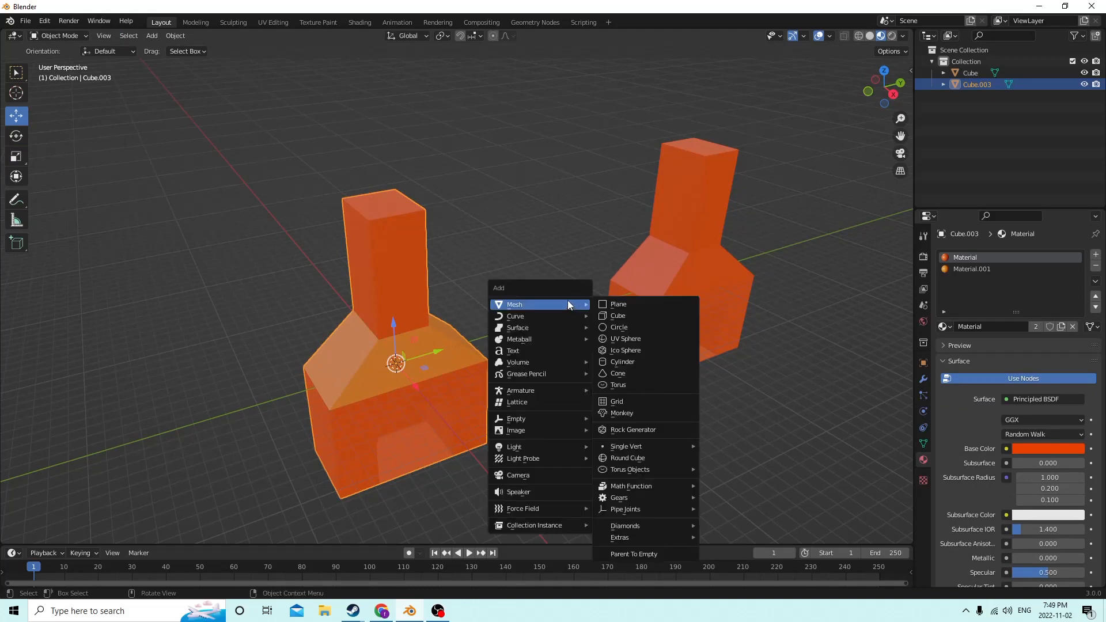
pyautogui.click(619, 316)
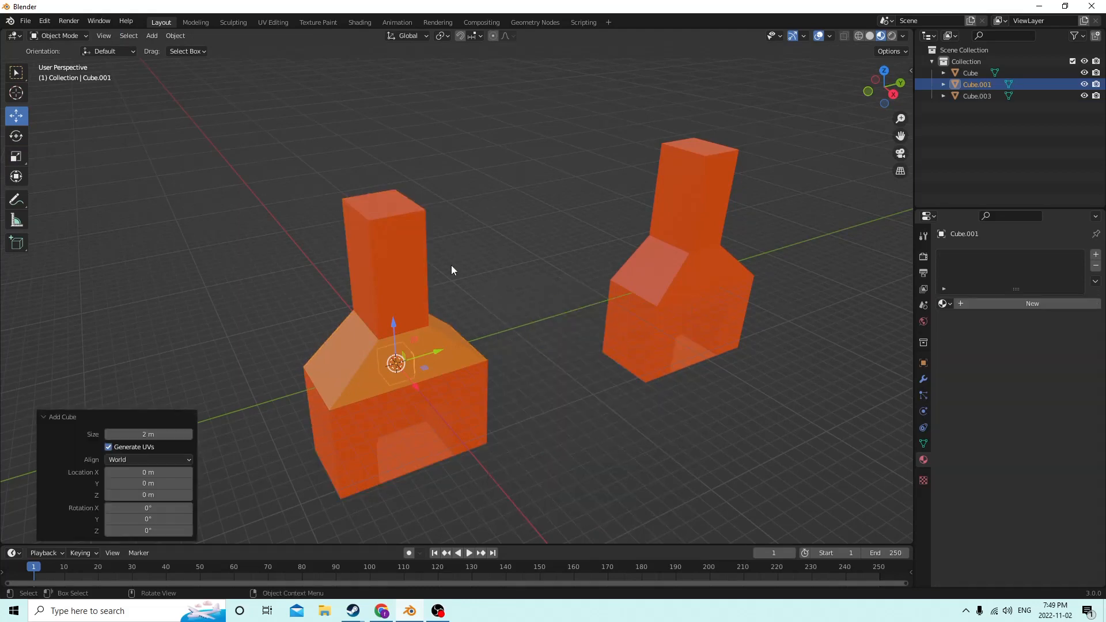
pyautogui.moveTo(451, 265); pyautogui.dragTo(524, 305, button='middle')
pyautogui.moveTo(527, 311); pyautogui.dragTo(511, 257)
pyautogui.moveTo(511, 257); pyautogui.dragTo(160, 117, button='middle')
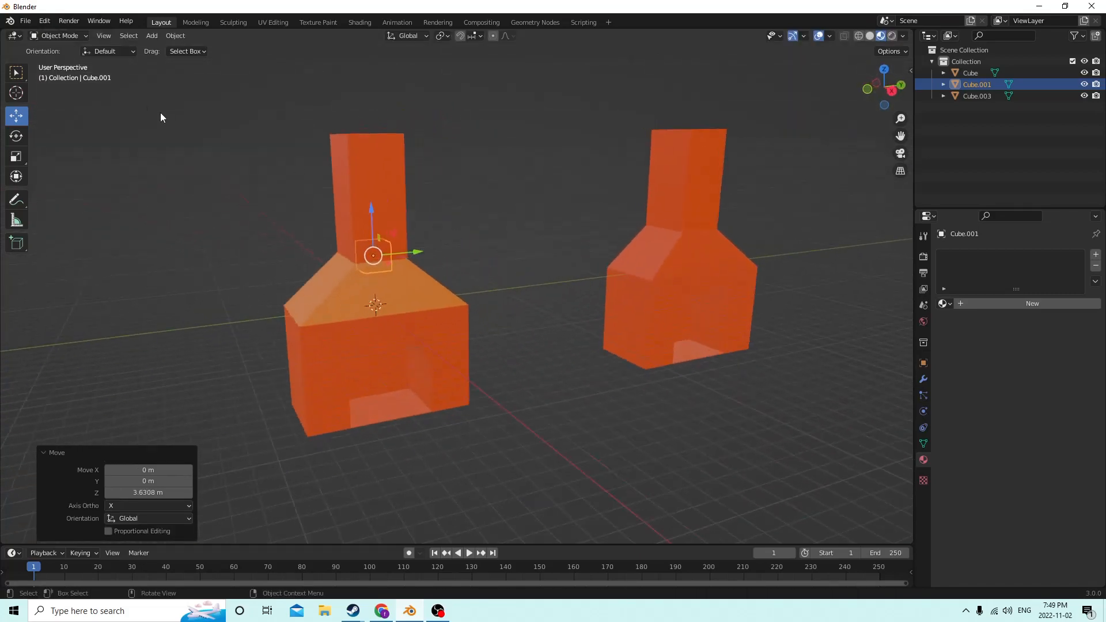
# Scale the cube by 8.670 along Z so it runs through the chimney down into the arched opening.
pyautogui.click(16, 159)
pyautogui.moveTo(402, 164); pyautogui.dragTo(336, 221, button='middle')
pyautogui.moveTo(323, 218); pyautogui.dragTo(319, 144)
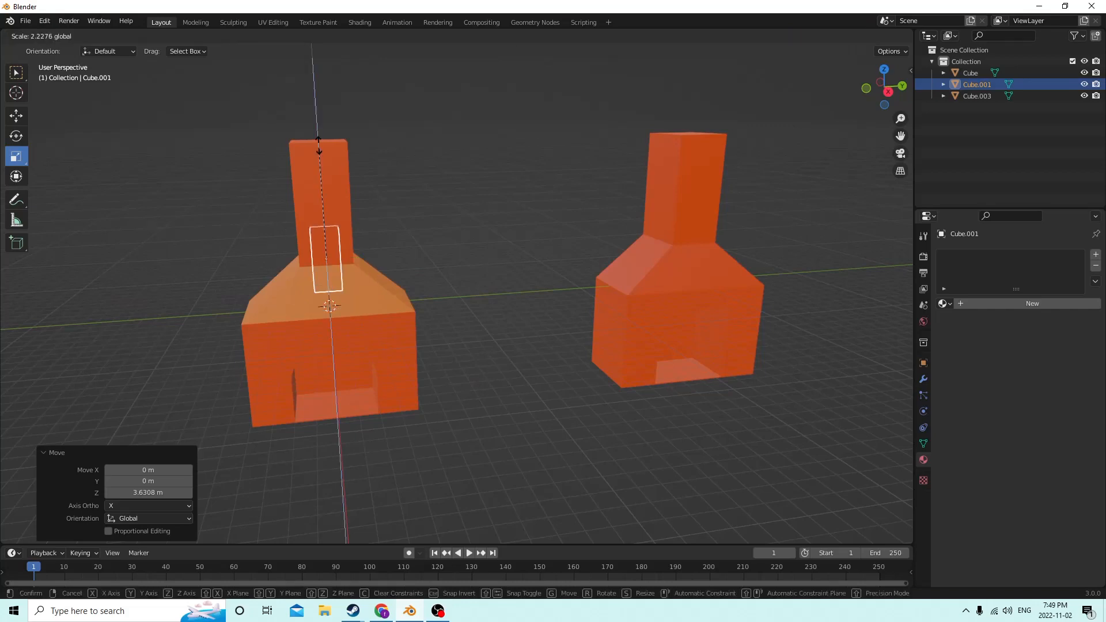
pyautogui.moveTo(318, 418); pyautogui.dragTo(325, 324)
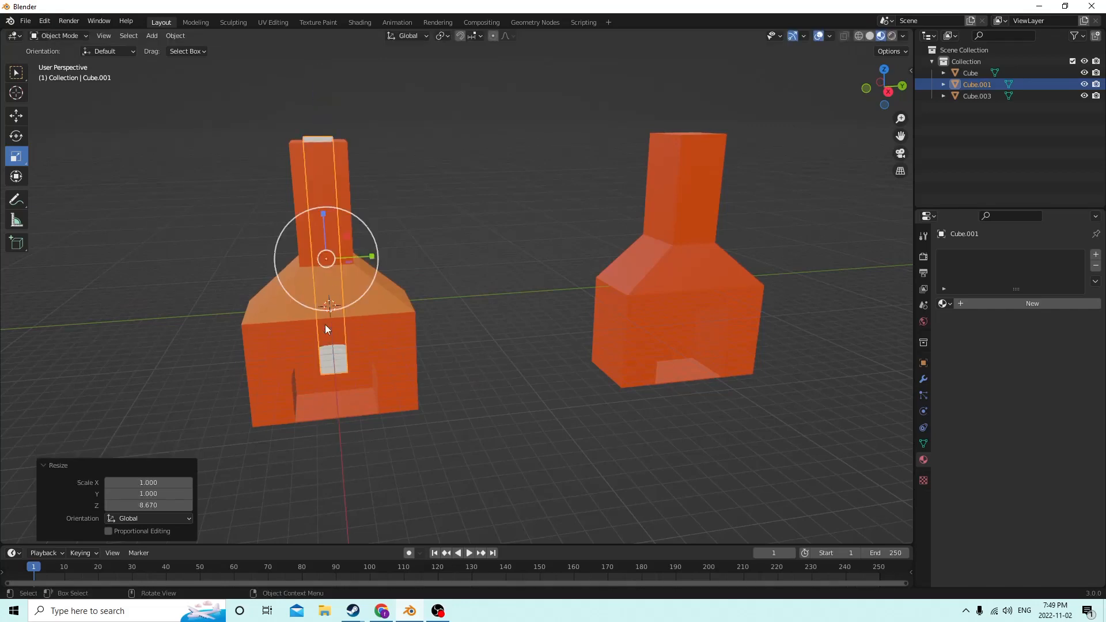
pyautogui.moveTo(325, 323)
pyautogui.mouseDown(button='middle')
pyautogui.moveTo(453, 398)
pyautogui.moveTo(389, 336)
pyautogui.moveTo(376, 296)
pyautogui.moveTo(372, 314)
pyautogui.moveTo(354, 288)
pyautogui.moveTo(346, 318)
pyautogui.mouseUp(button='middle')
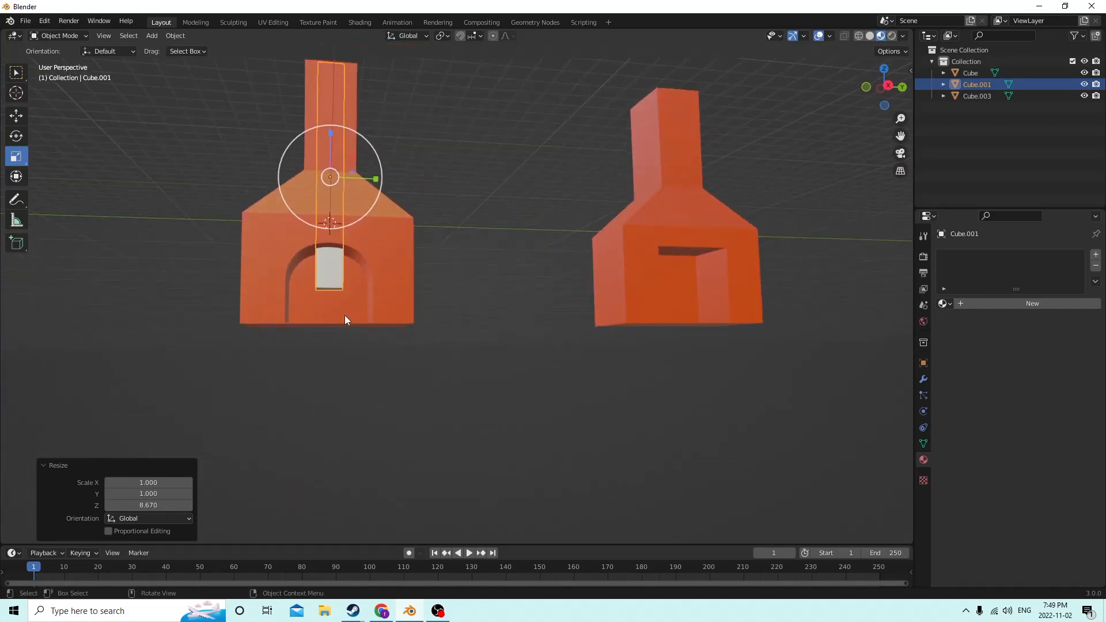
# Scale the tall block uniformly by 1.074 and shift it slightly along X to center it in the chimney.
pyautogui.press('s')
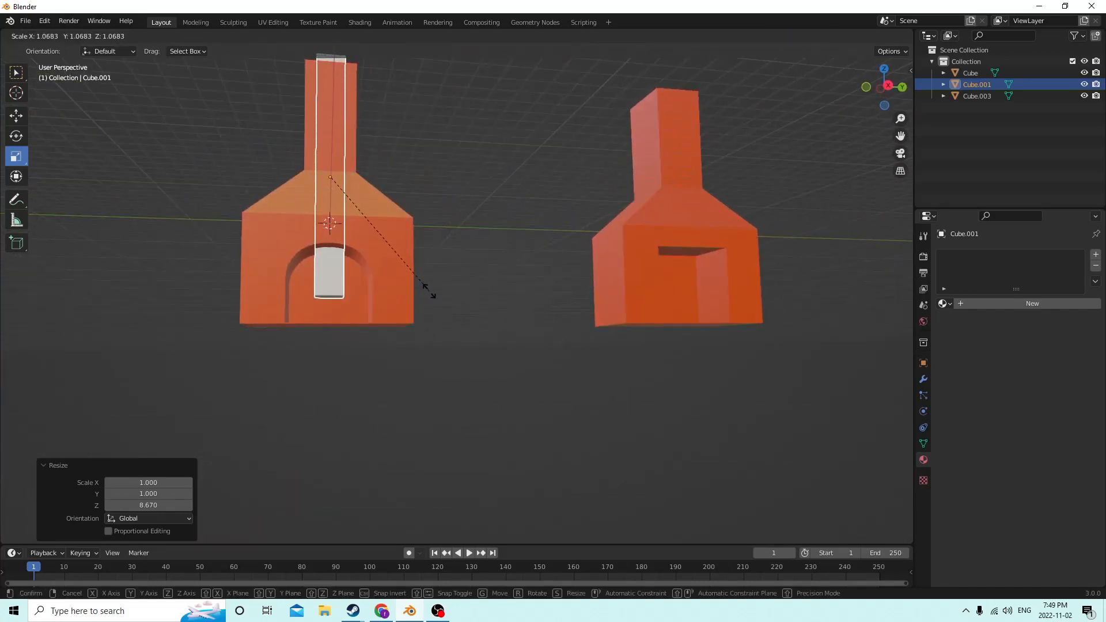
pyautogui.click(431, 292)
pyautogui.moveTo(431, 292); pyautogui.dragTo(160, 304, button='middle')
pyautogui.click(16, 116)
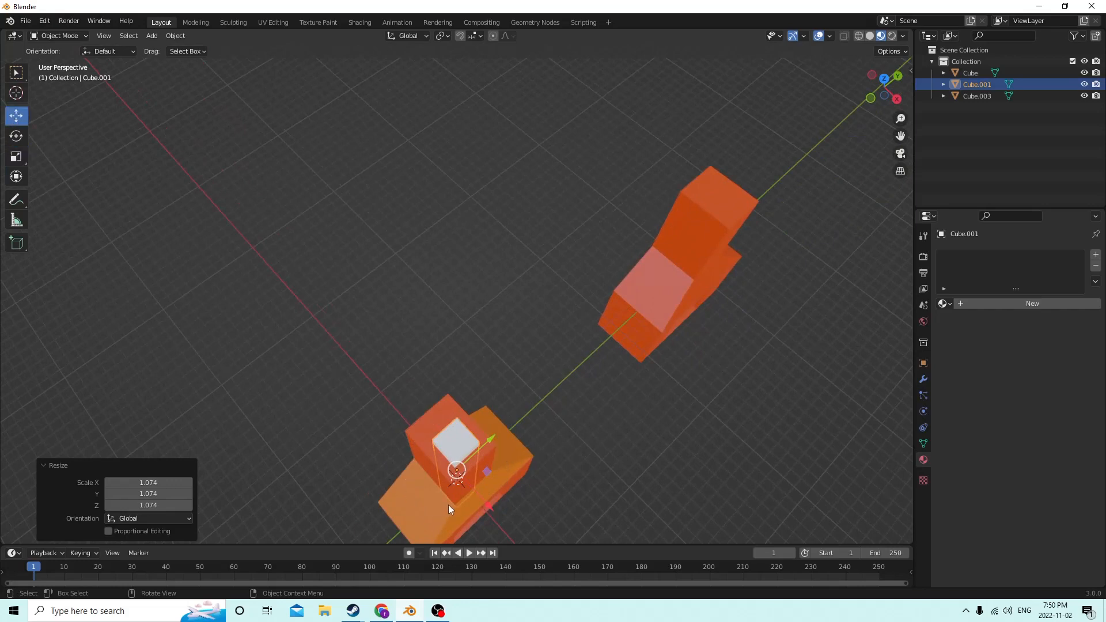
pyautogui.moveTo(489, 508); pyautogui.dragTo(483, 507)
pyautogui.moveTo(483, 507); pyautogui.dragTo(417, 398, button='middle')
# Subtract the tall block from the arched body with a Bool Tool difference to hollow the chimney.
pyautogui.keyDown('shift'); pyautogui.click(330, 183); pyautogui.keyUp('shift')
pyautogui.click(175, 36)
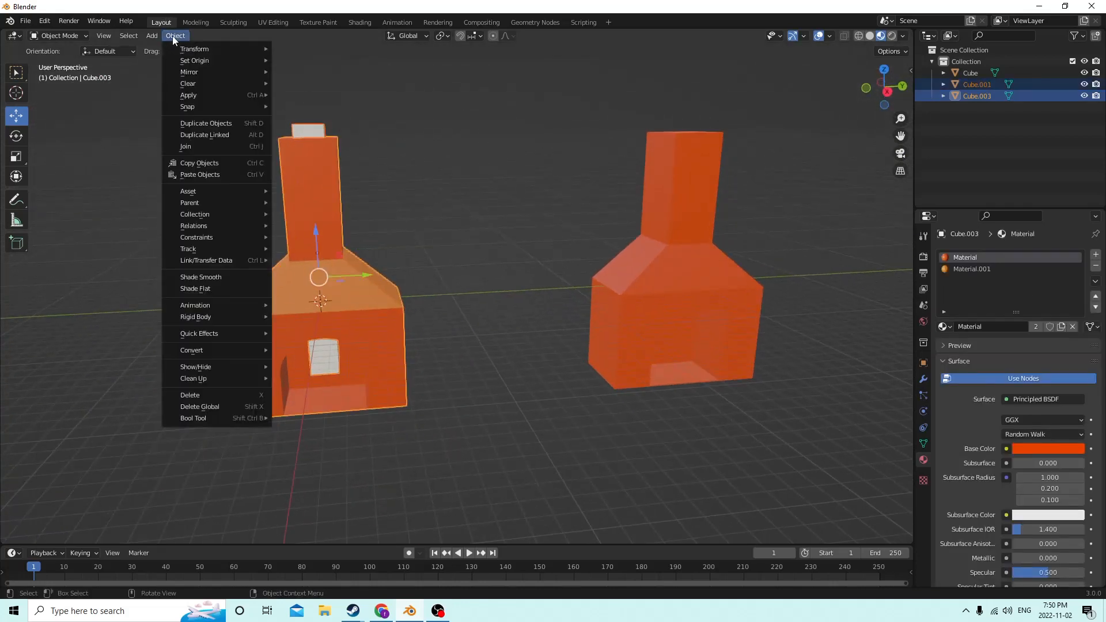
pyautogui.moveTo(255, 420)
pyautogui.click(302, 429)
pyautogui.moveTo(303, 430); pyautogui.dragTo(544, 365, button='middle')
pyautogui.click(487, 240)
pyautogui.press('Tab')
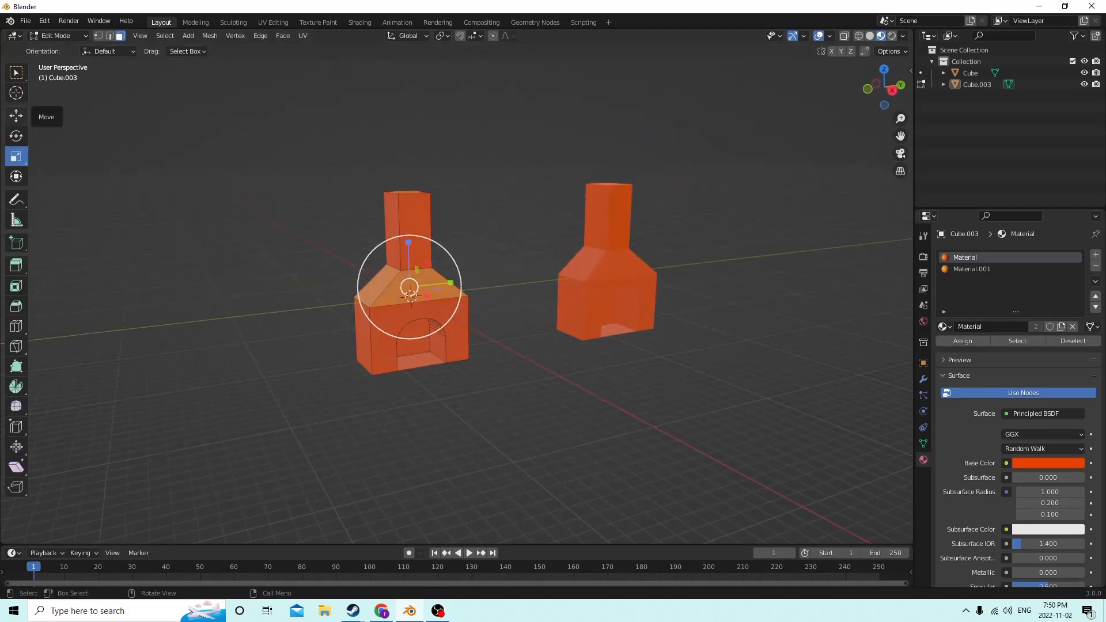
pyautogui.click(15, 117)
pyautogui.moveTo(420, 216); pyautogui.dragTo(364, 242, button='middle')
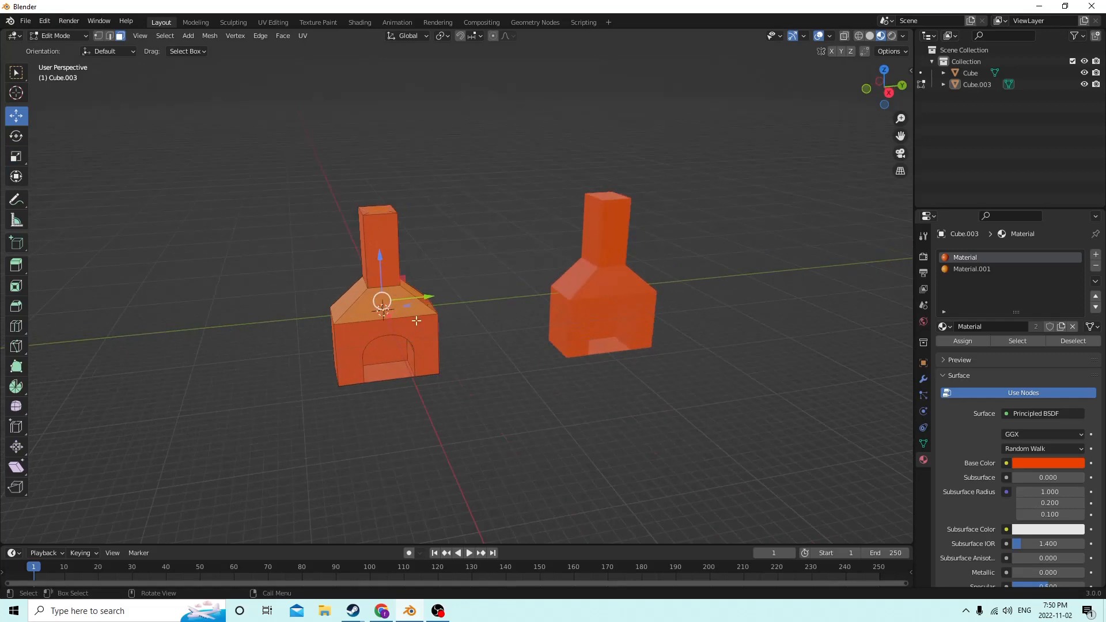
pyautogui.press('g')
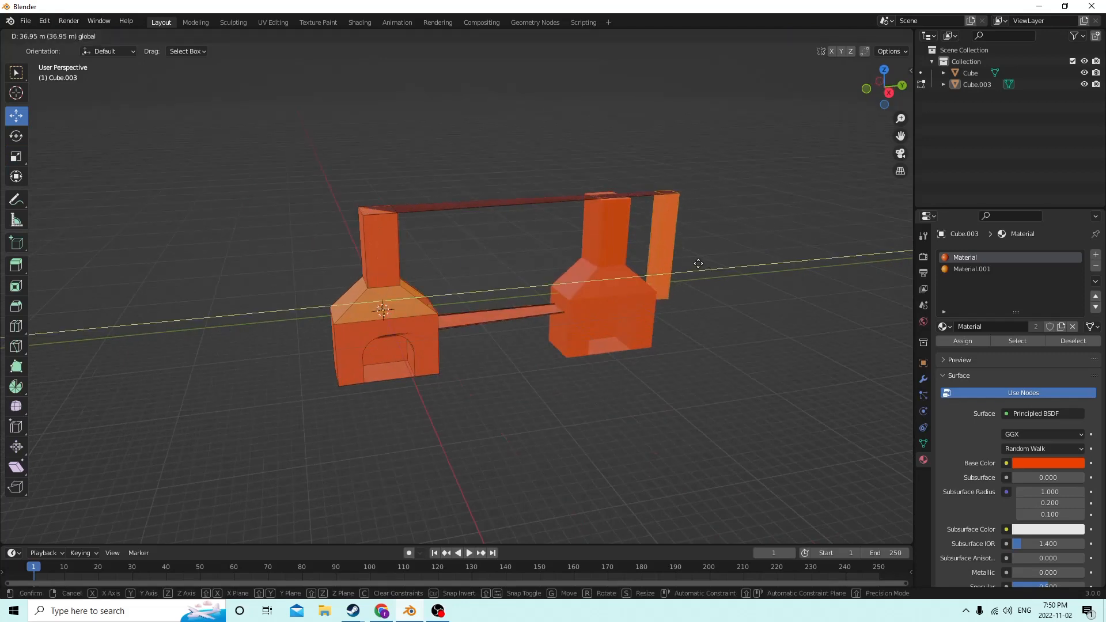
pyautogui.press('Escape')
pyautogui.press('Tab')
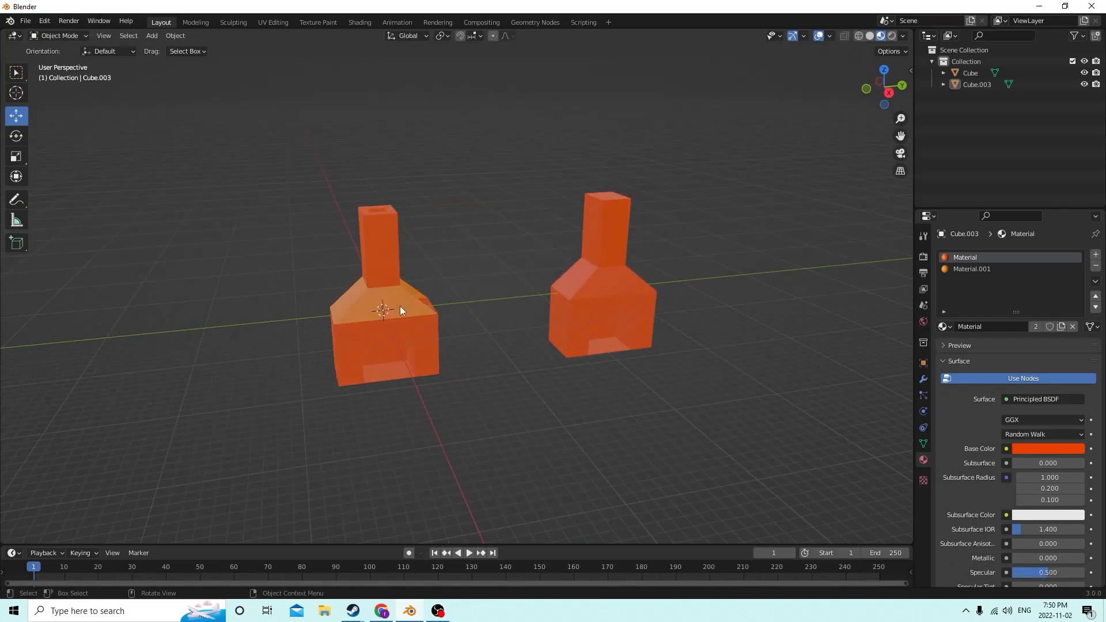
# Fill the missing side face of the arched body's shoulder between the neck's base edge and the side wall's top edge.
pyautogui.click(15, 138)
pyautogui.click(17, 156)
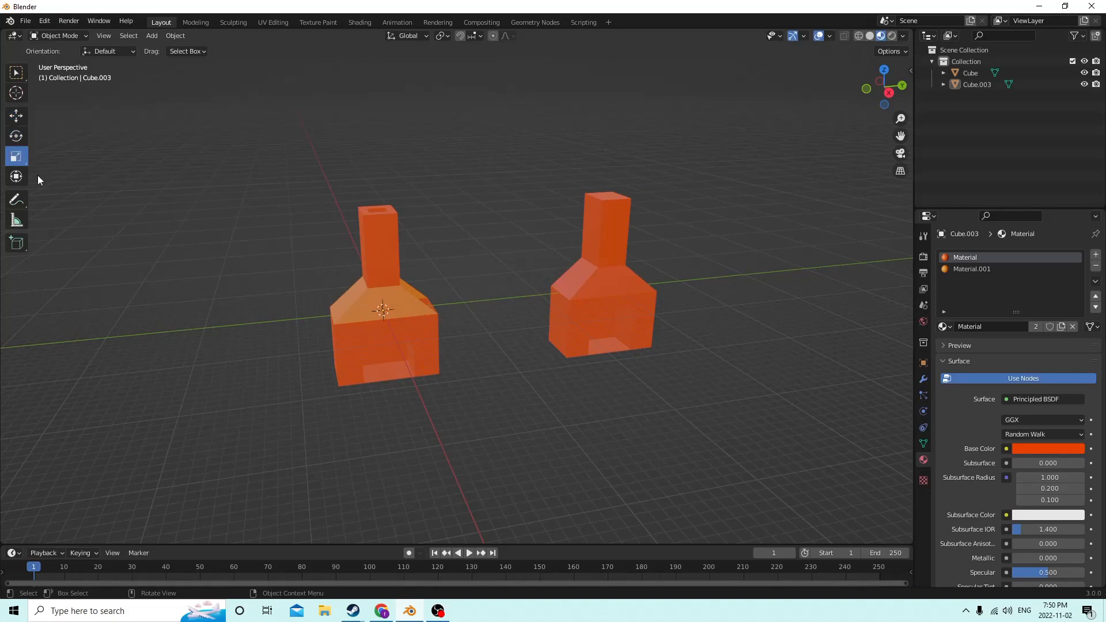
pyautogui.click(396, 309)
pyautogui.moveTo(396, 309); pyautogui.dragTo(330, 321, button='middle')
pyautogui.scroll(3, 351, 317)
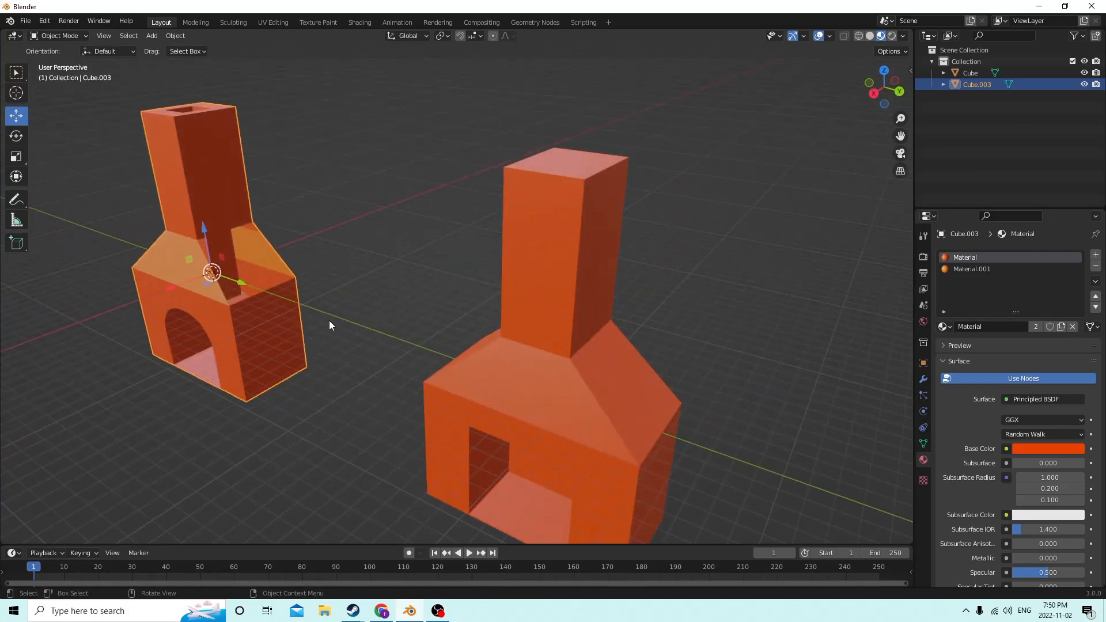
pyautogui.moveTo(131, 90); pyautogui.dragTo(334, 267, button='middle')
pyautogui.press('Tab')
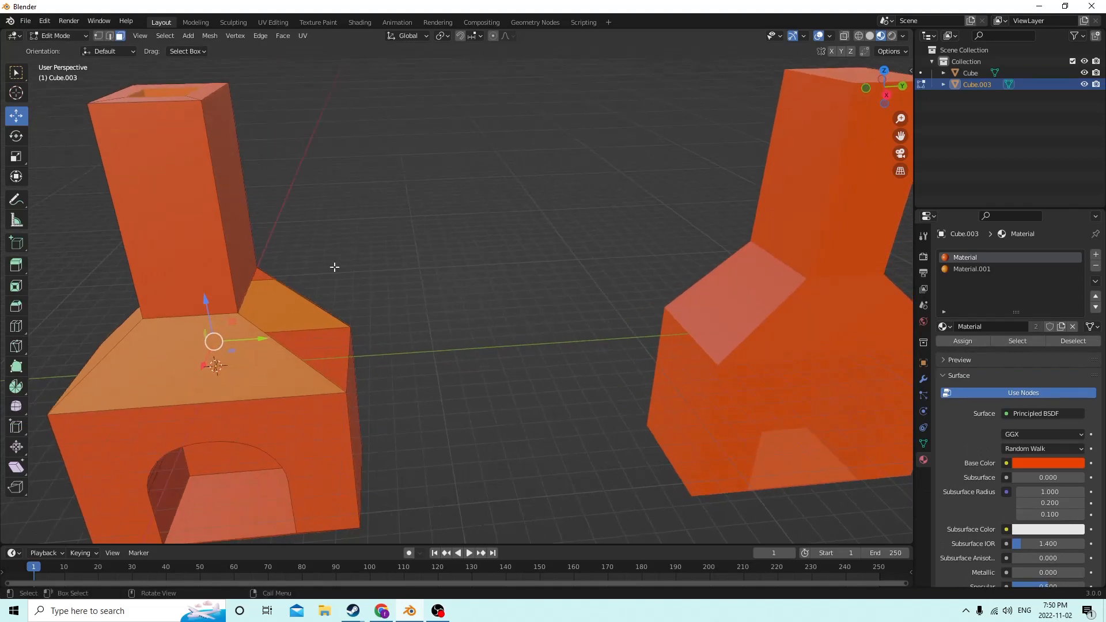
pyautogui.click(289, 291)
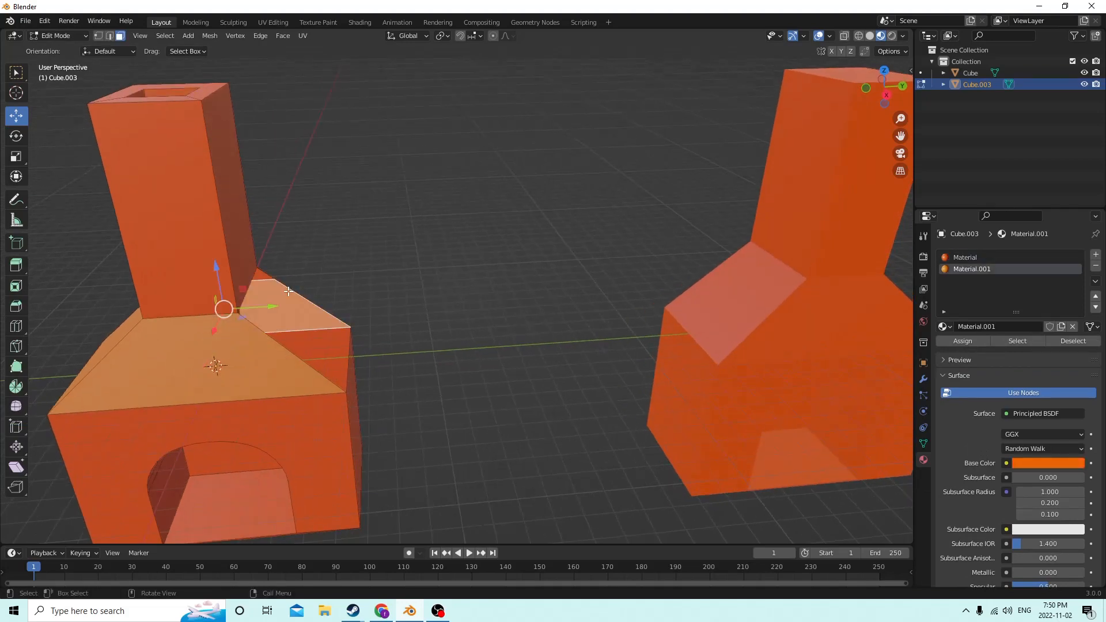
pyautogui.click(110, 36)
pyautogui.click(286, 285)
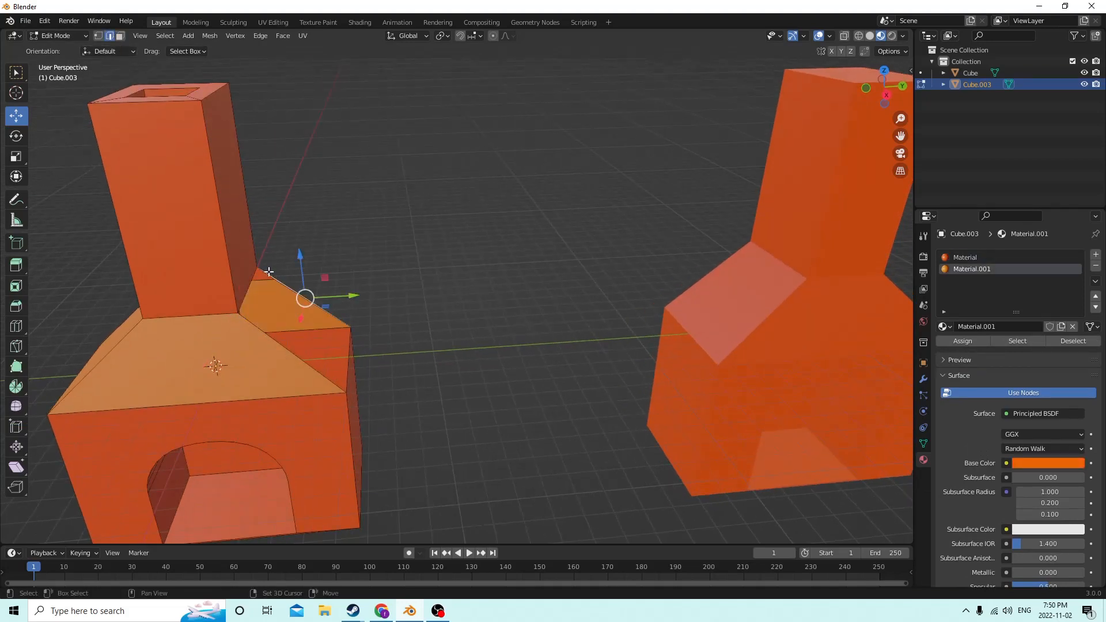
pyautogui.click(265, 332)
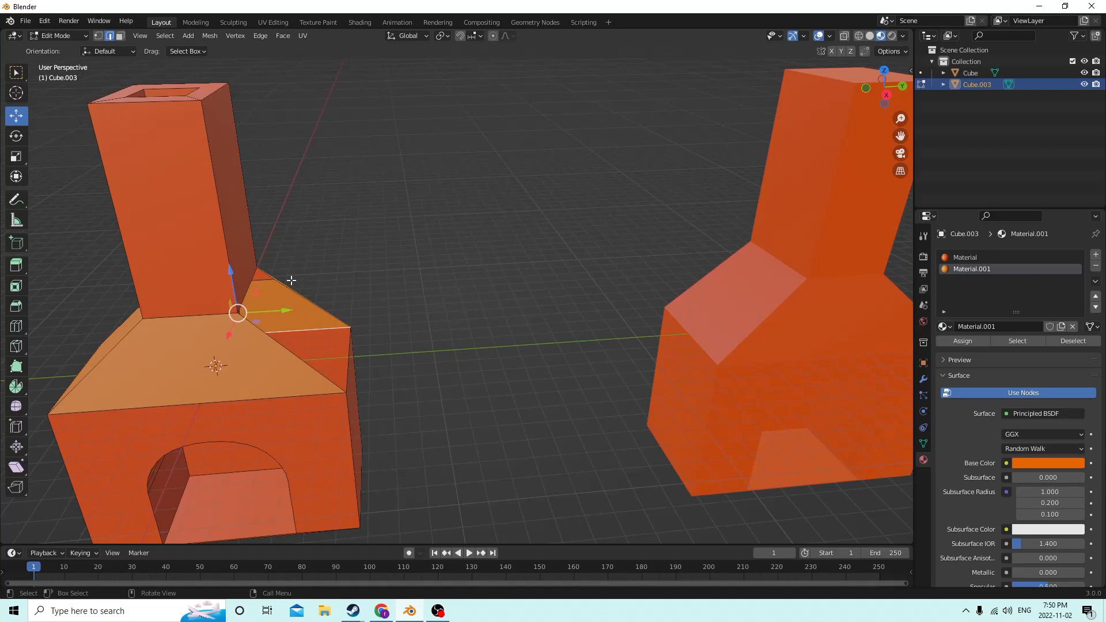
pyautogui.click(292, 300)
pyautogui.keyDown('shift'); pyautogui.click(286, 353); pyautogui.keyUp('shift')
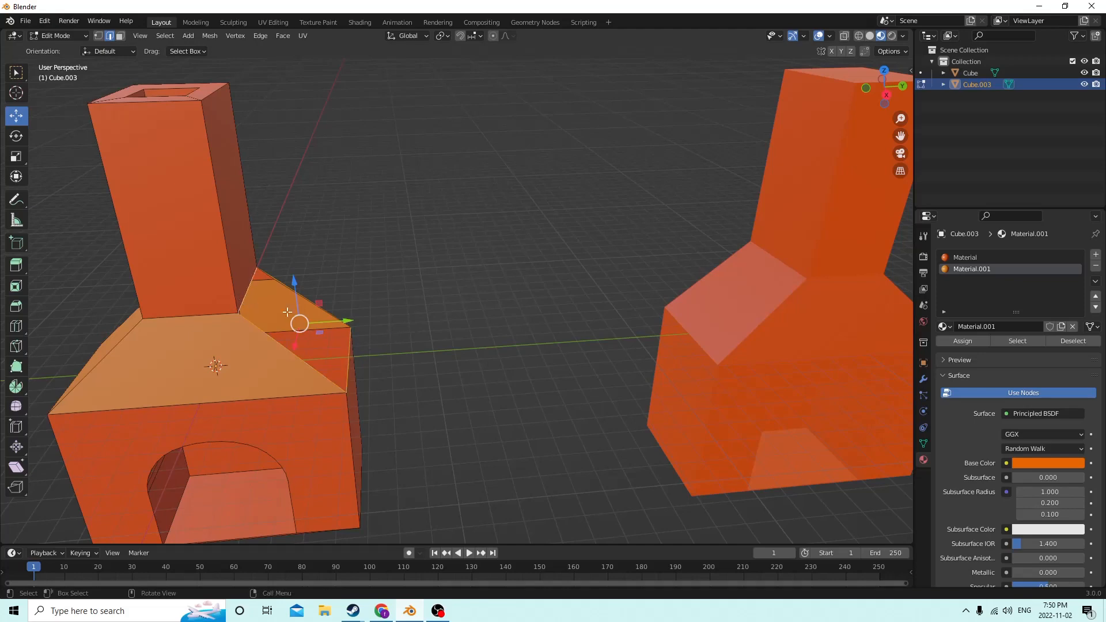
pyautogui.press('f')
pyautogui.click(388, 298)
# Return to Object Mode and move the arched body 48 m along Y, past the other furnace.
pyautogui.scroll(-2, 388, 297)
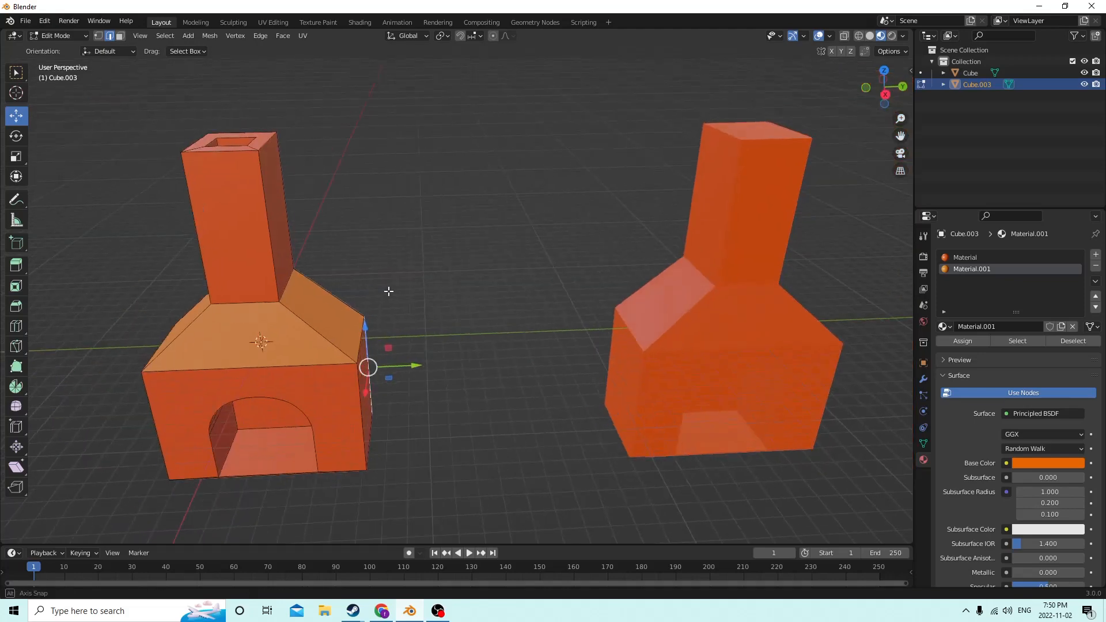
pyautogui.moveTo(388, 291); pyautogui.dragTo(384, 287, button='middle')
pyautogui.press('Tab')
pyautogui.press('Tab')
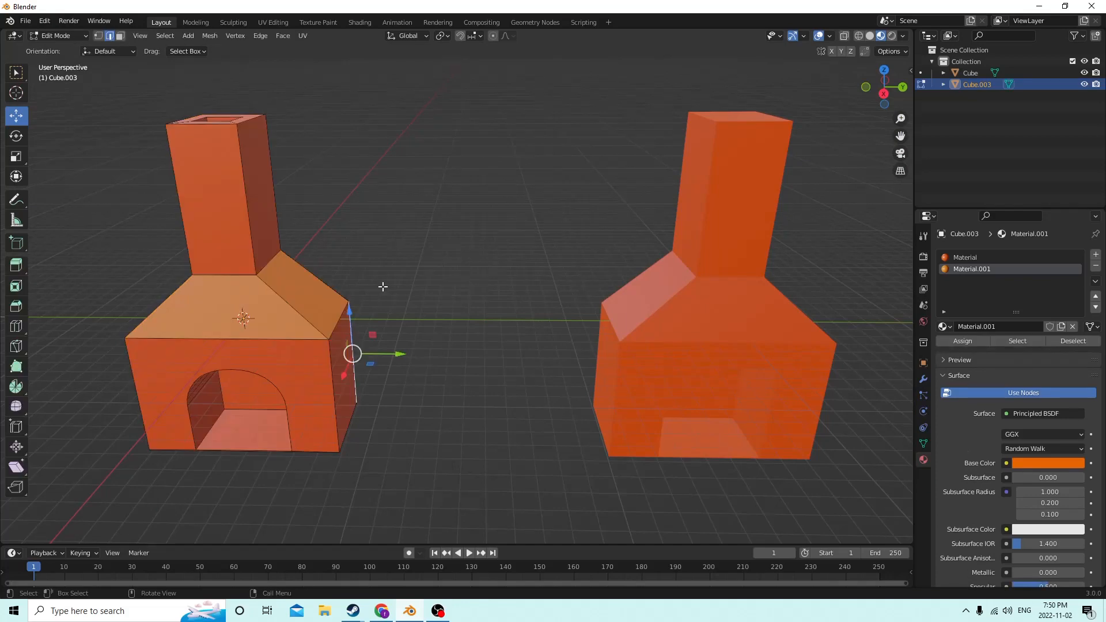
pyautogui.press('Tab')
pyautogui.scroll(-3, 383, 288)
pyautogui.moveTo(388, 291); pyautogui.dragTo(377, 349, button='middle')
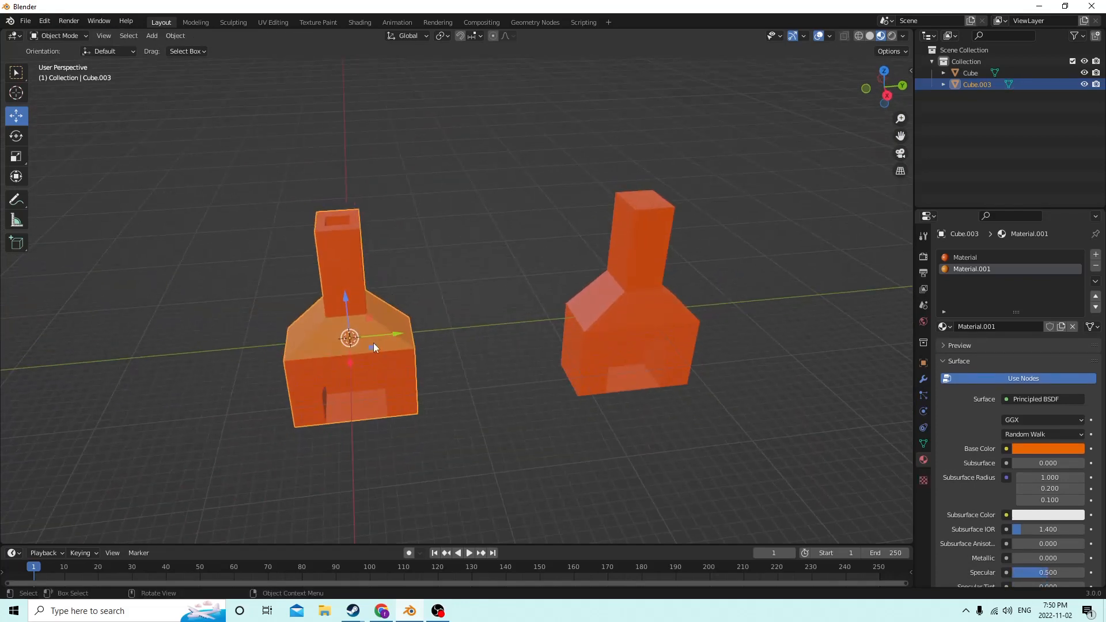
pyautogui.press('g')
pyautogui.moveTo(399, 333); pyautogui.dragTo(841, 281)
pyautogui.moveTo(821, 282); pyautogui.dragTo(766, 283, button='middle')
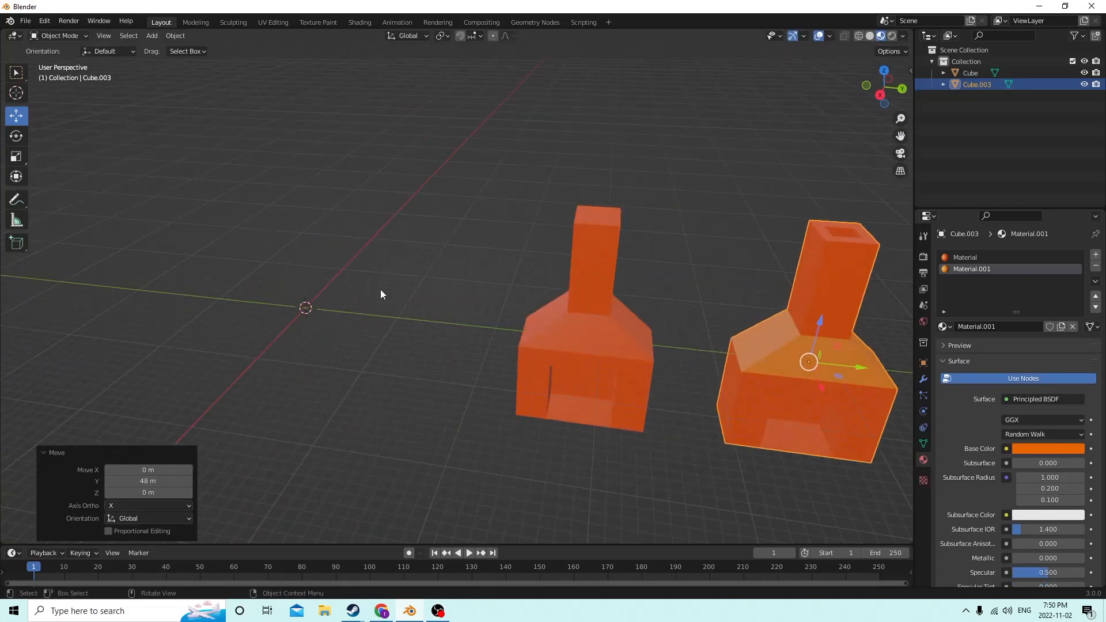
pyautogui.moveTo(347, 291)
pyautogui.mouseDown(button='middle')
pyautogui.moveTo(386, 296)
pyautogui.moveTo(306, 299)
pyautogui.moveTo(455, 286)
pyautogui.moveTo(351, 319)
pyautogui.moveTo(382, 331)
pyautogui.moveTo(336, 298)
pyautogui.mouseUp(button='middle')
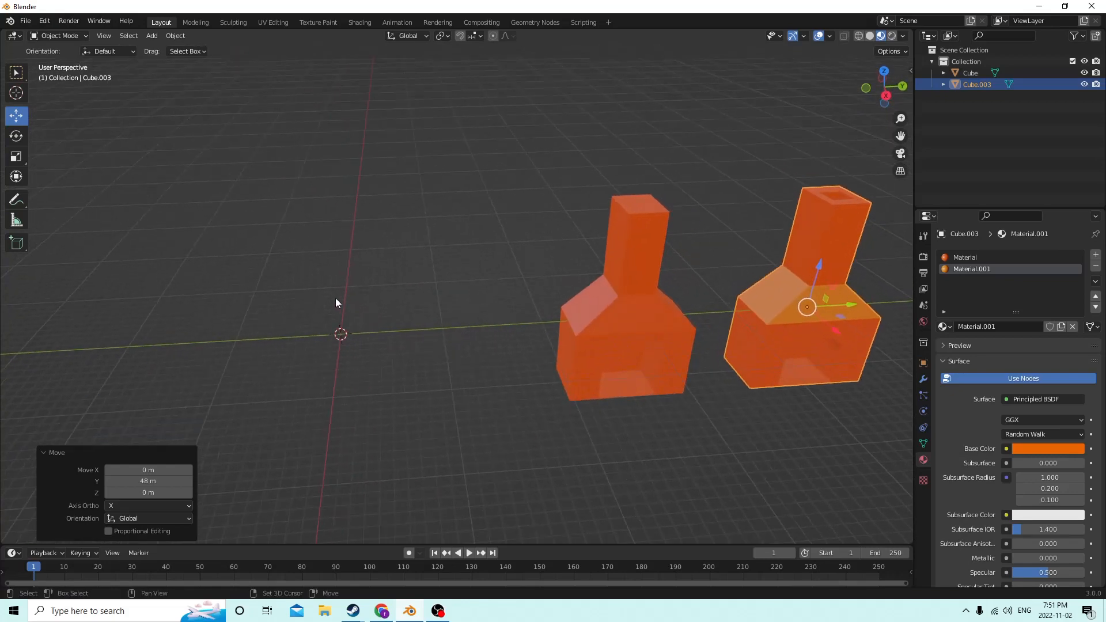
# Add a cylinder mesh at the world origin and scale it uniformly by 4.466.
pyautogui.hotkey('shift', 'a')
pyautogui.moveTo(344, 296)
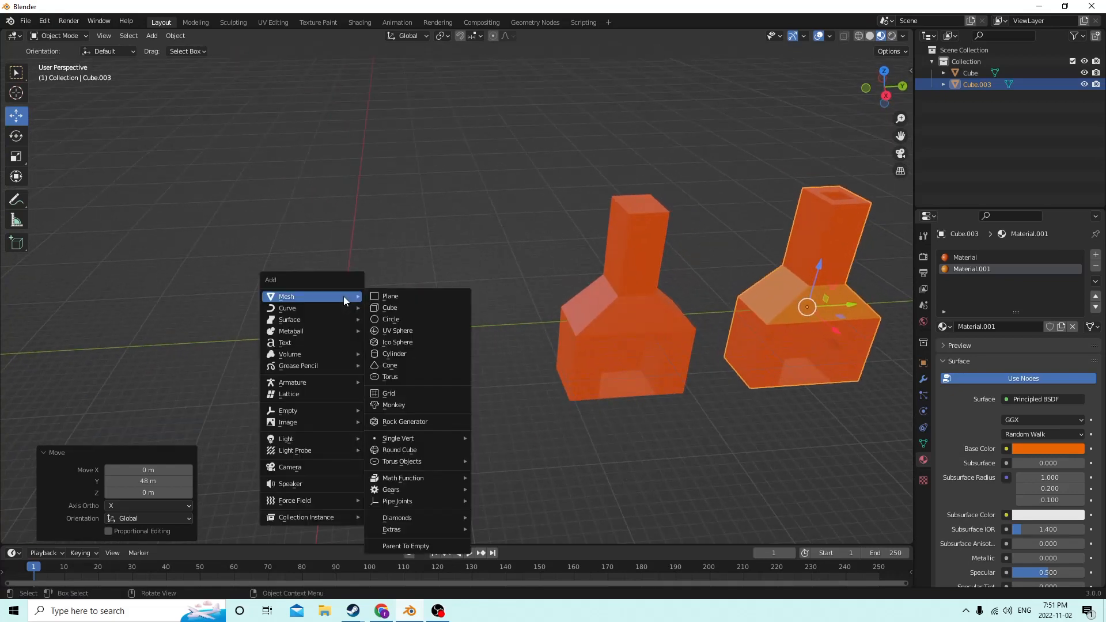
pyautogui.click(401, 354)
pyautogui.moveTo(740, 333); pyautogui.dragTo(573, 302, button='middle')
pyautogui.press('s')
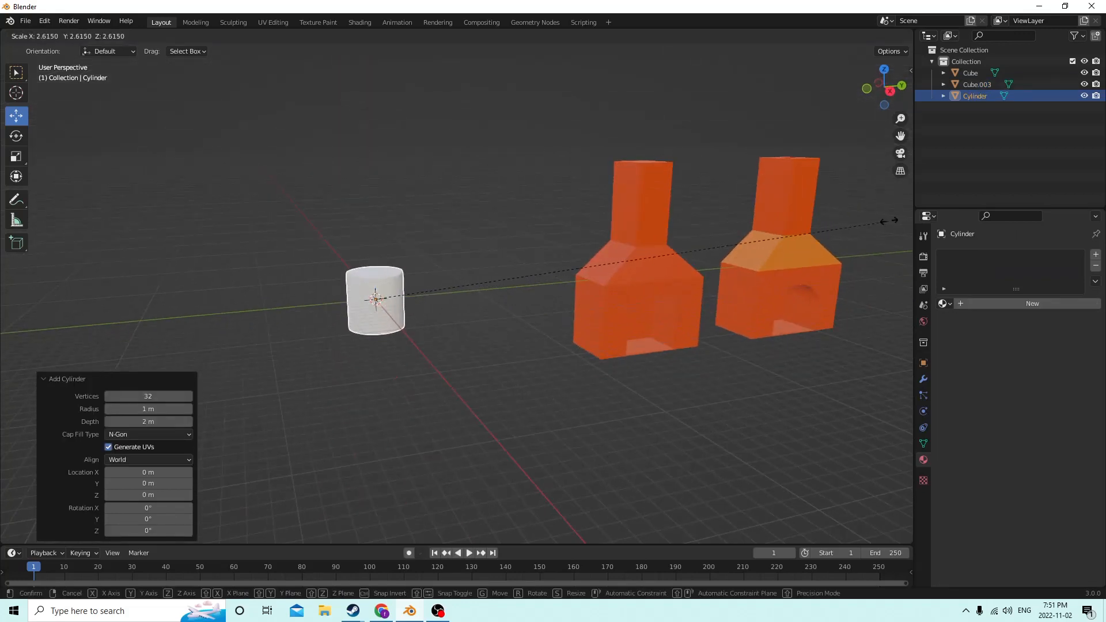
pyautogui.click(330, 118)
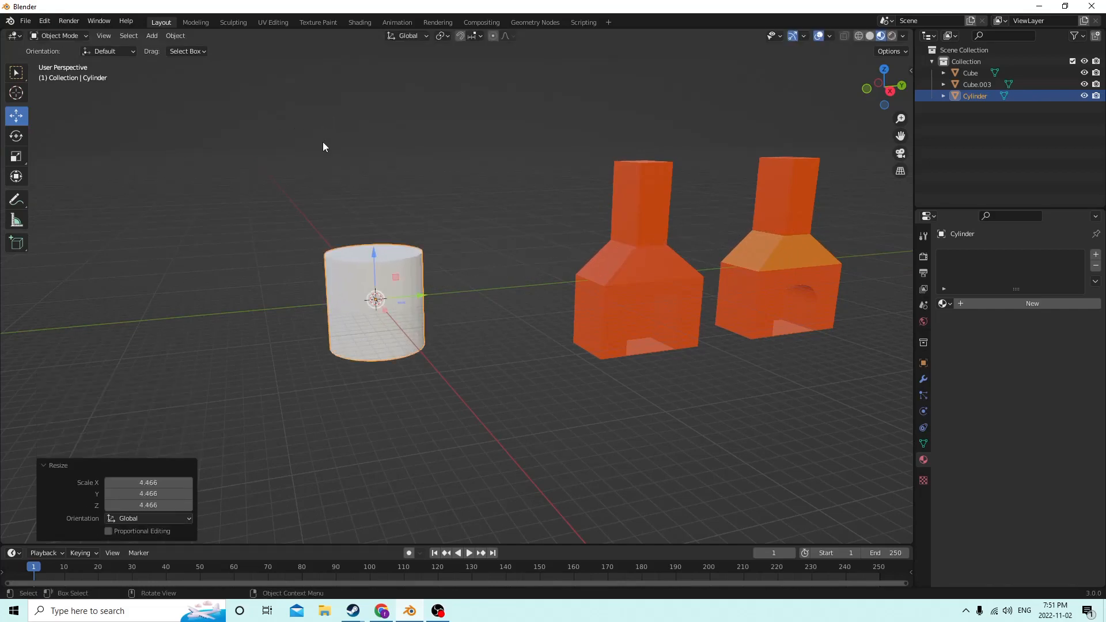
# Stretch the cylinder by 1.701 along Z and set its Y rotation to 90° to lay it on its side.
pyautogui.moveTo(322, 141); pyautogui.dragTo(112, 120, button='middle')
pyautogui.click(15, 159)
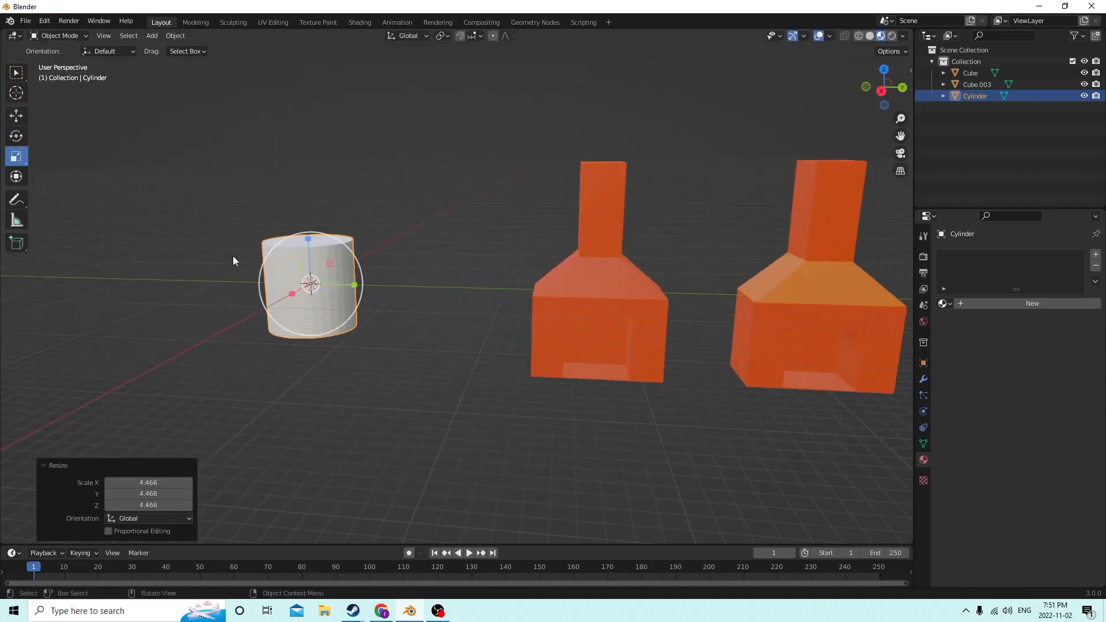
pyautogui.moveTo(308, 233)
pyautogui.mouseDown()
pyautogui.moveTo(303, 203)
pyautogui.moveTo(300, 217)
pyautogui.mouseUp()
pyautogui.hotkey('ctrl', 'z')
pyautogui.moveTo(299, 212); pyautogui.dragTo(311, 218, button='middle')
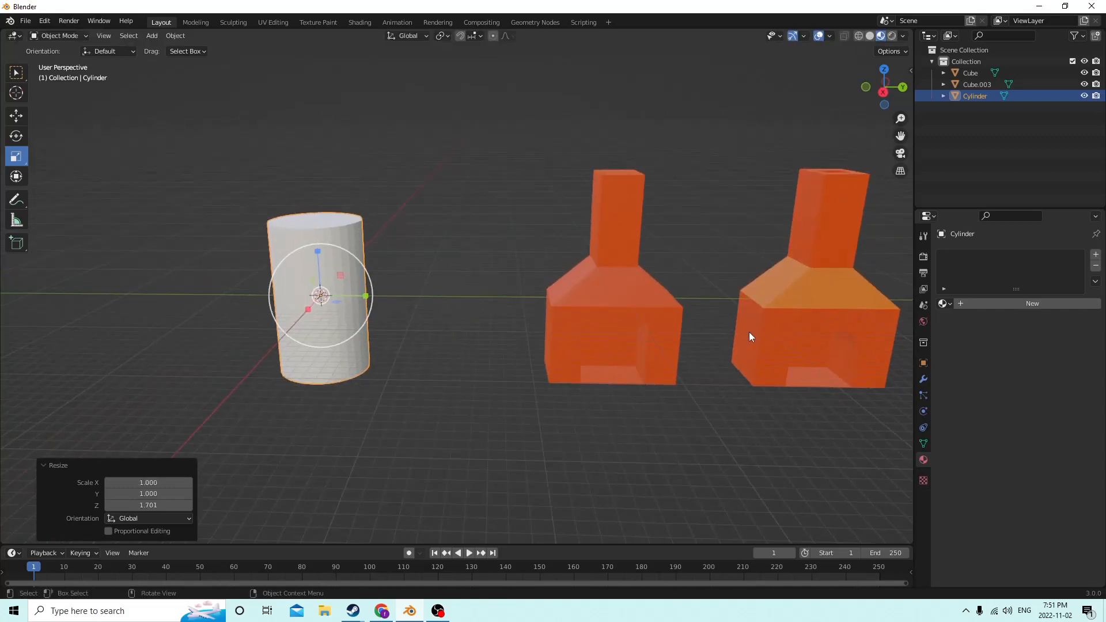
pyautogui.click(923, 363)
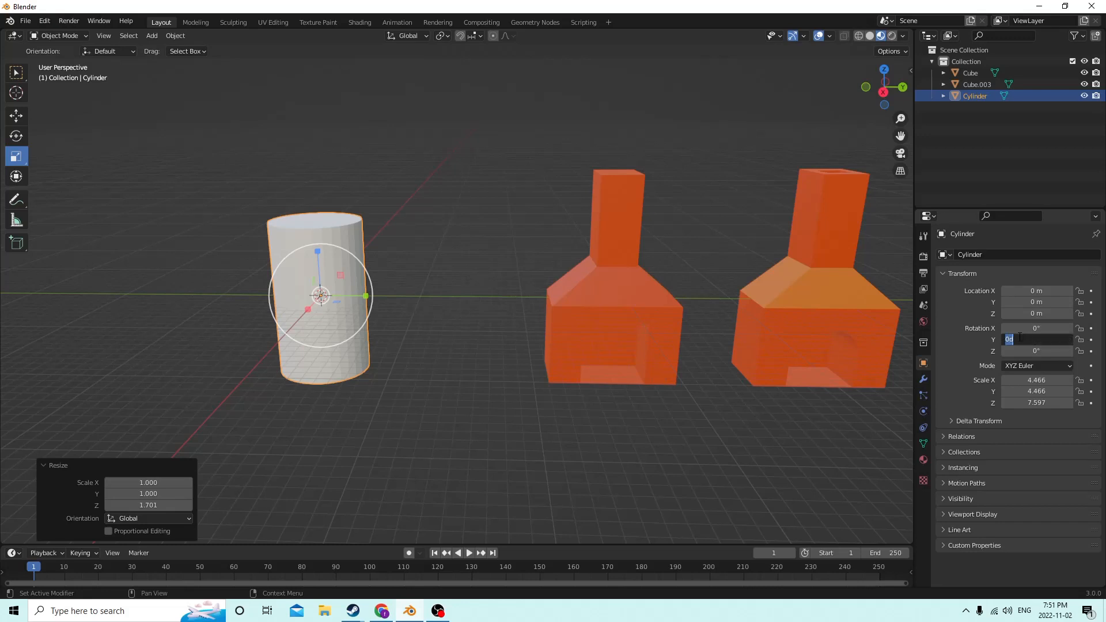
pyautogui.press('Return')
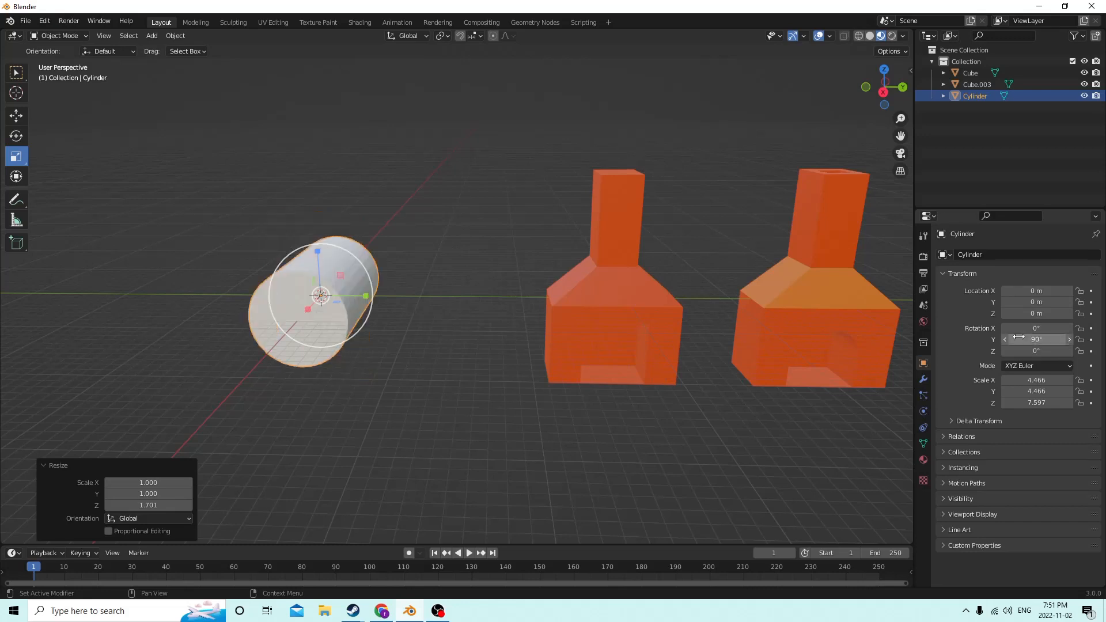
pyautogui.moveTo(635, 346); pyautogui.dragTo(376, 329, button='middle')
pyautogui.press('Tab')
pyautogui.moveTo(327, 302); pyautogui.dragTo(310, 268, button='middle')
pyautogui.scroll(2, 473, 335)
pyautogui.press('Tab')
pyautogui.press('Tab')
pyautogui.moveTo(465, 308)
pyautogui.mouseDown(button='middle')
pyautogui.moveTo(447, 309)
pyautogui.moveTo(459, 318)
pyautogui.mouseUp(button='middle')
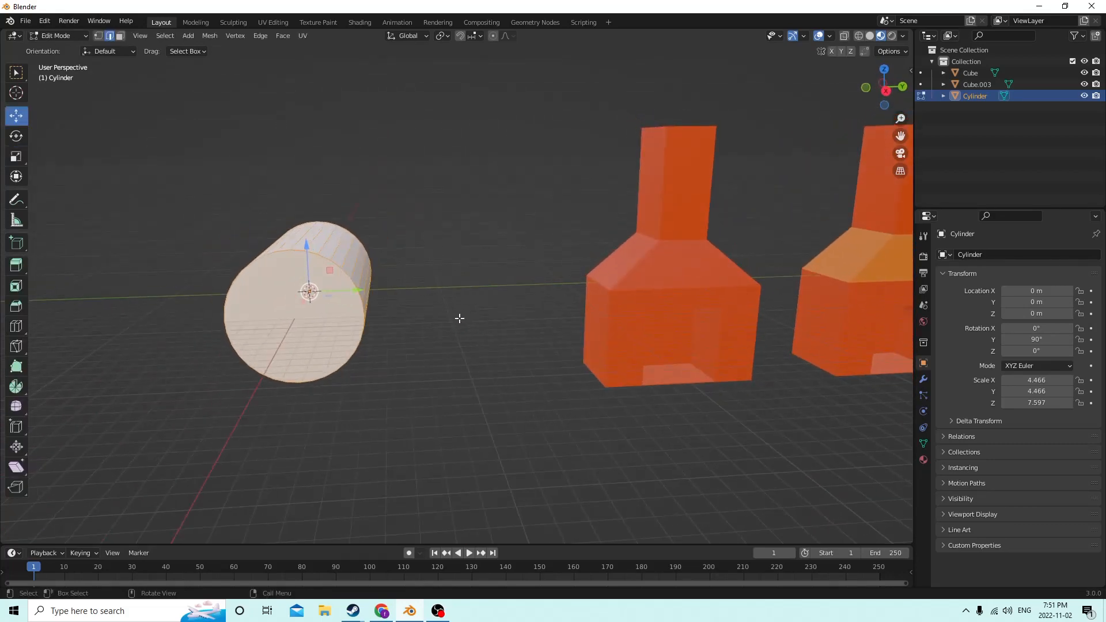
pyautogui.click(15, 159)
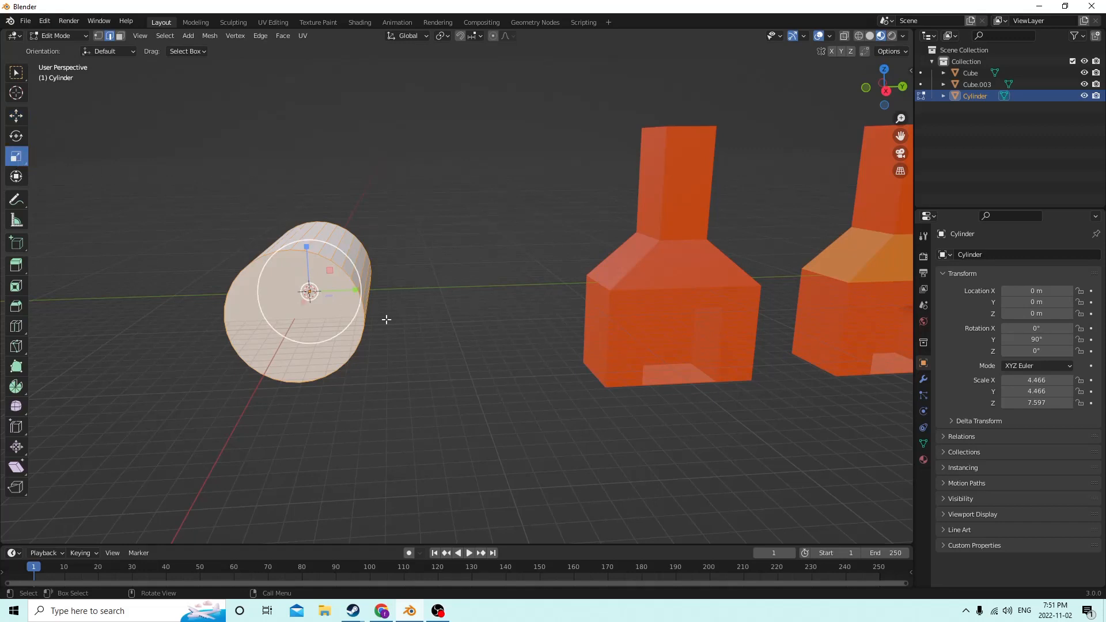
pyautogui.press('Tab')
pyautogui.click(433, 343)
pyautogui.moveTo(433, 344); pyautogui.dragTo(476, 347, button='middle')
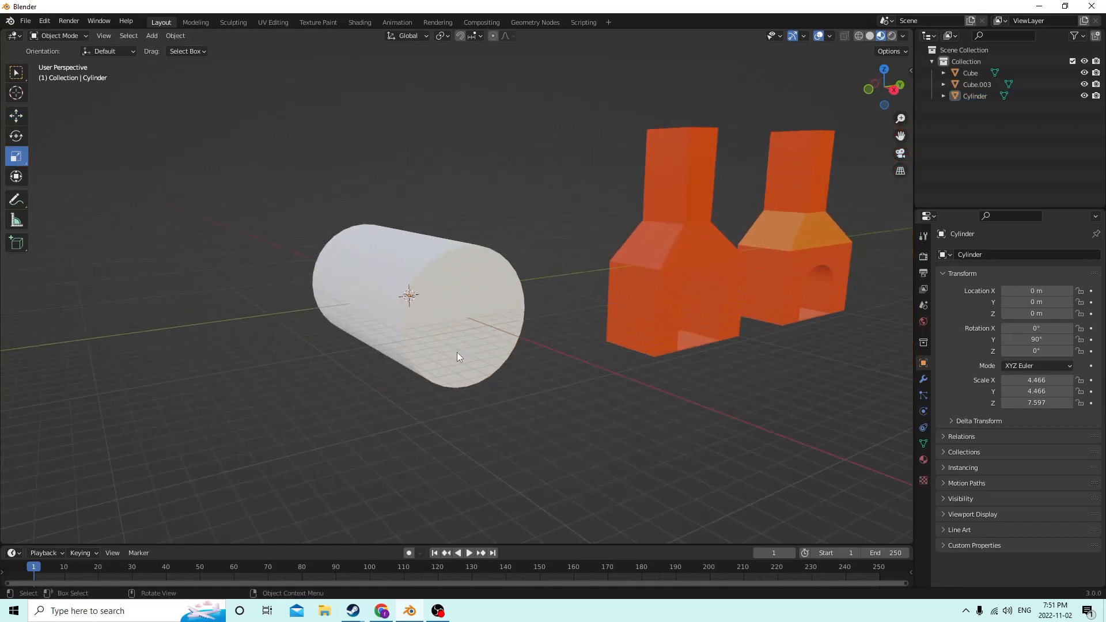
pyautogui.hotkey('shift', 'a')
pyautogui.hotkey('shift', 'a')
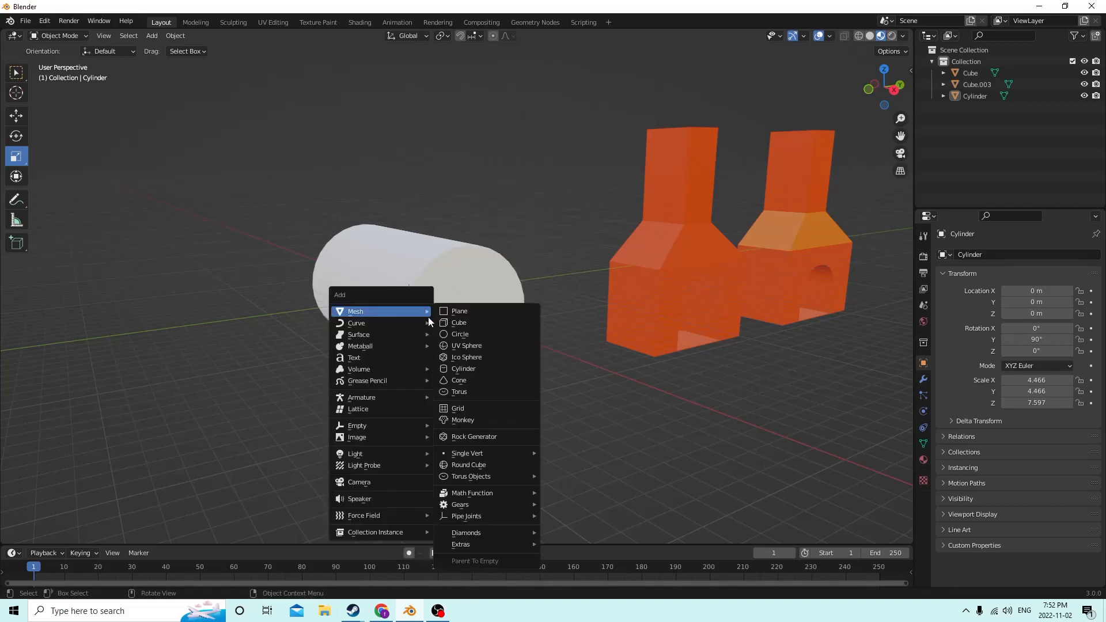
pyautogui.click(447, 323)
pyautogui.moveTo(439, 310); pyautogui.dragTo(419, 286, button='middle')
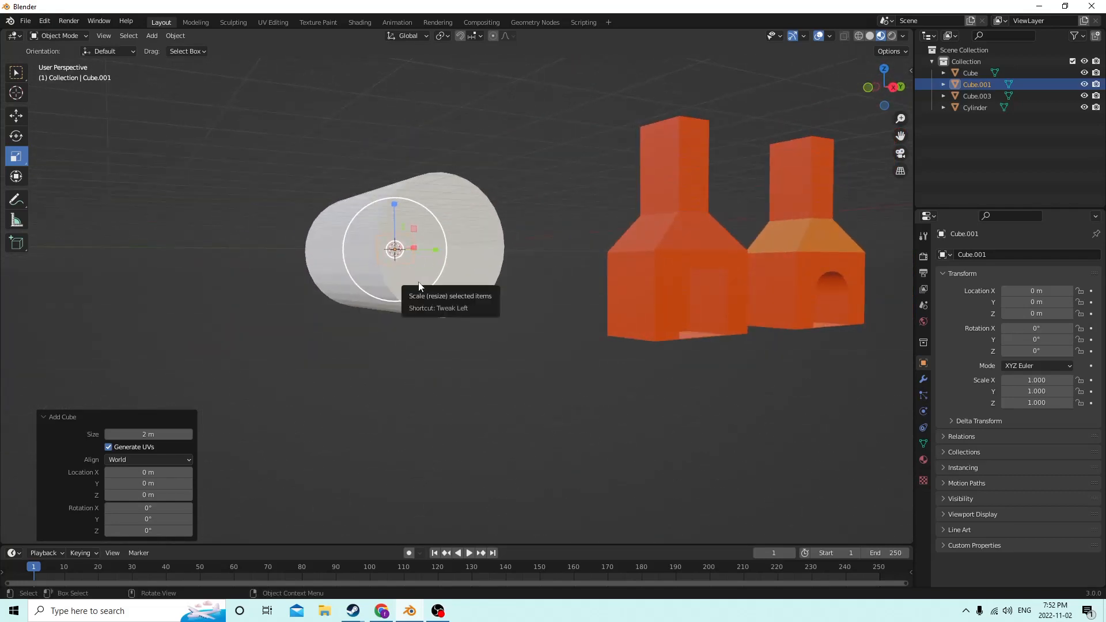
pyautogui.press('Delete')
# Add a cube at the origin and raise it 3.4905 m along Z toward the top of the lying cylinder.
pyautogui.hotkey('shift', 'a')
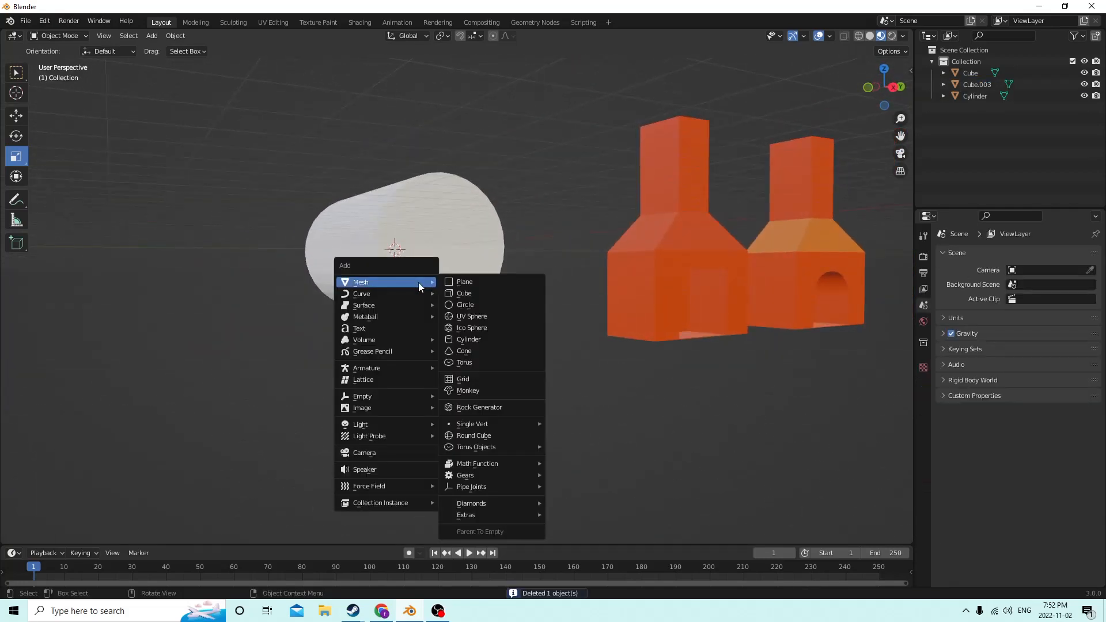
pyautogui.click(449, 294)
pyautogui.moveTo(449, 295); pyautogui.dragTo(468, 310, button='middle')
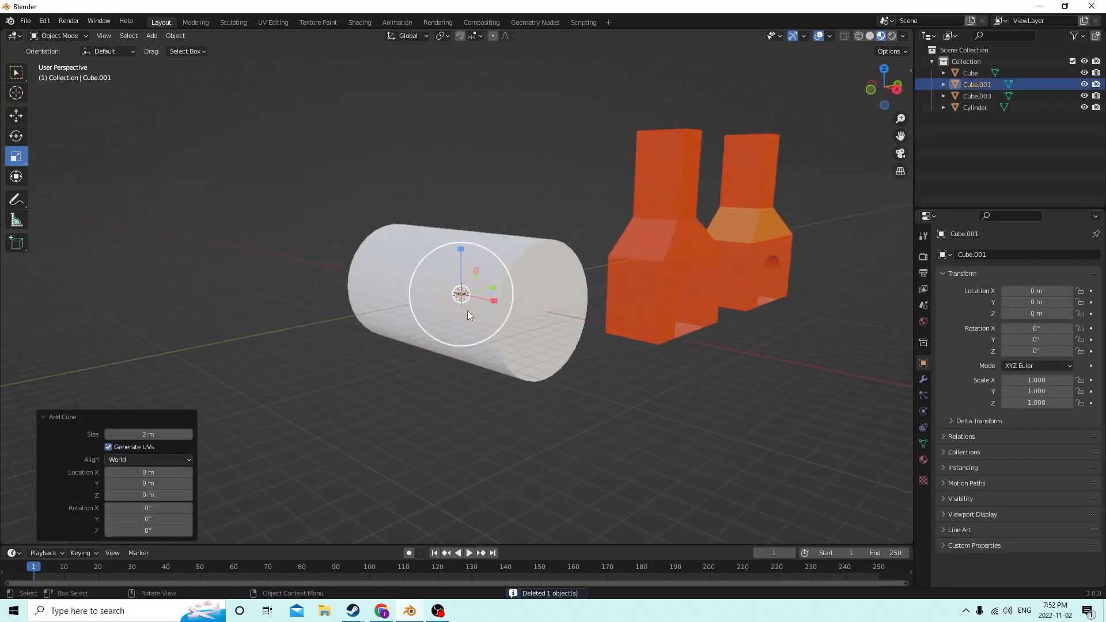
pyautogui.click(14, 120)
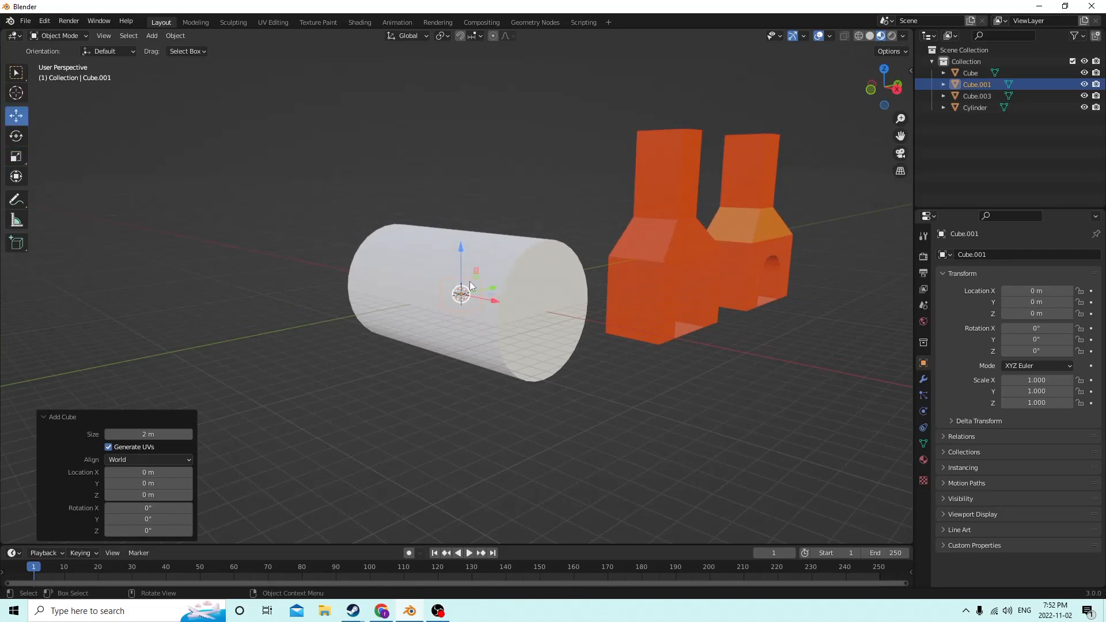
pyautogui.moveTo(459, 252); pyautogui.dragTo(461, 229)
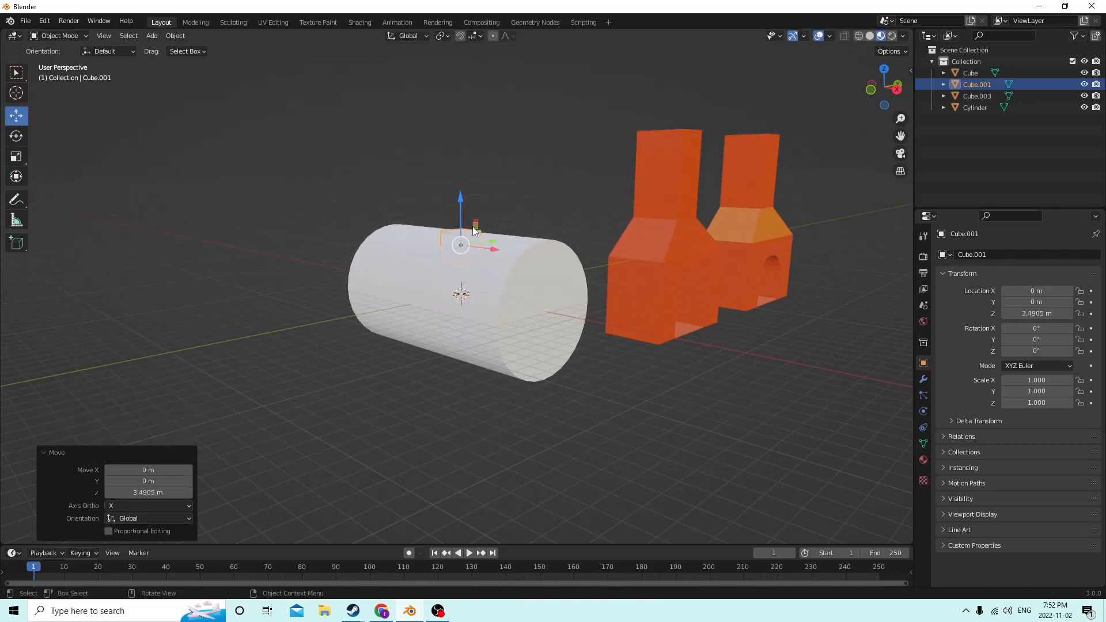
# Scale the cube by 1.606 in Y and Z, then lower it 0.5345 m along Z into the cylinder's top.
pyautogui.moveTo(472, 227); pyautogui.dragTo(441, 281, button='middle')
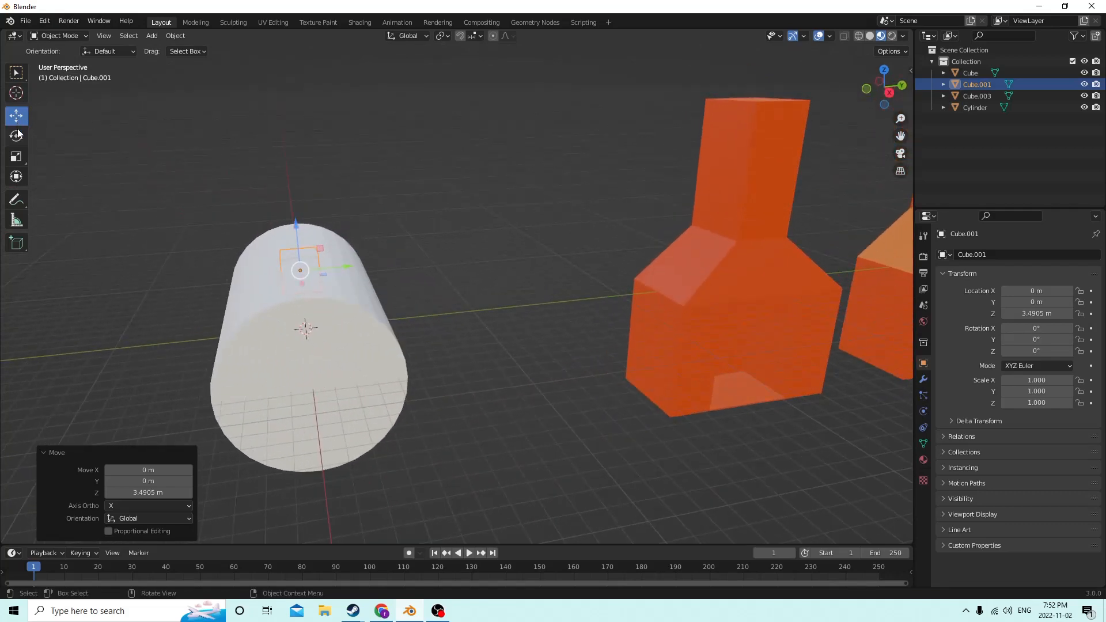
pyautogui.click(16, 156)
pyautogui.moveTo(322, 255); pyautogui.dragTo(350, 254)
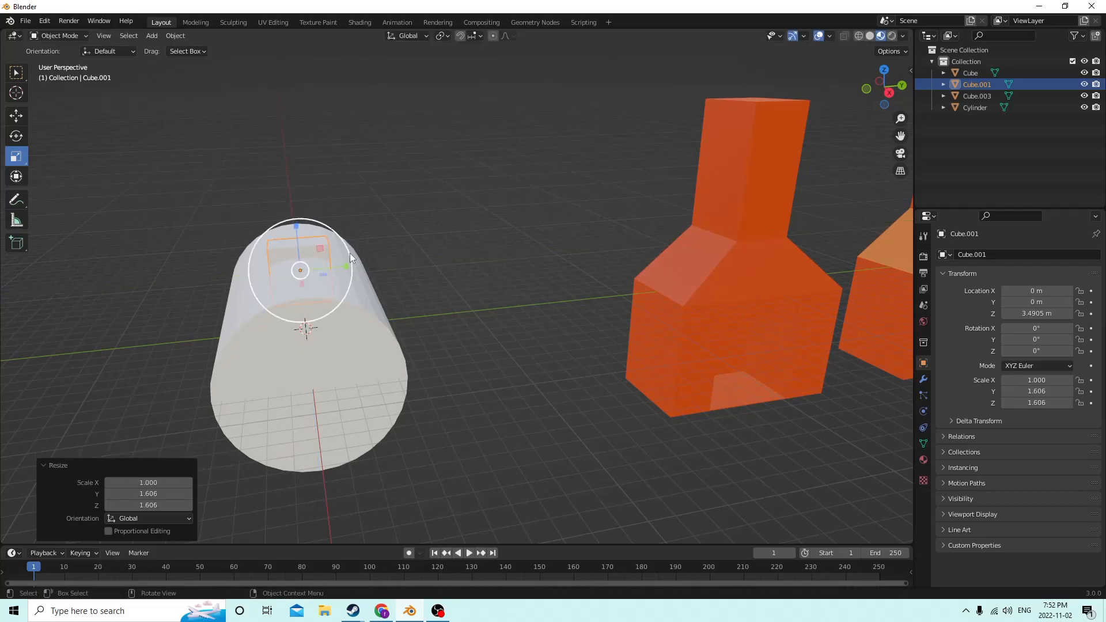
pyautogui.moveTo(350, 254); pyautogui.dragTo(200, 184, button='middle')
pyautogui.click(16, 116)
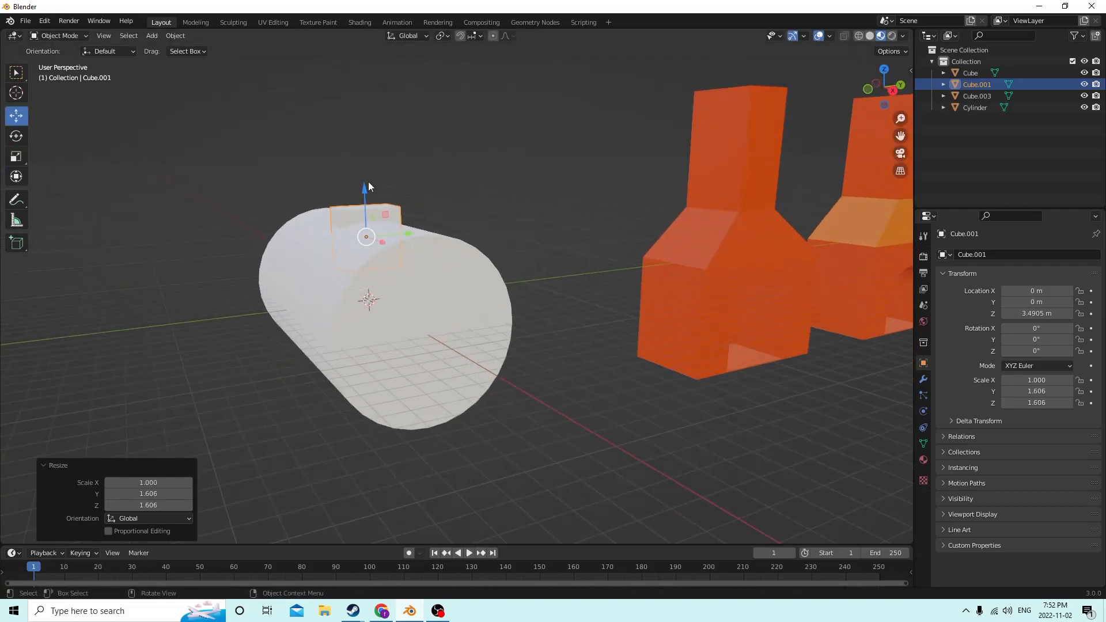
pyautogui.moveTo(368, 183); pyautogui.dragTo(368, 203)
pyautogui.moveTo(369, 202); pyautogui.dragTo(389, 239, button='middle')
# Stretch the cube by 7.994 along X and widen it by 2.188 along Y to form a long box over the cylinder.
pyautogui.click(16, 156)
pyautogui.moveTo(259, 190); pyautogui.dragTo(495, 227, button='middle')
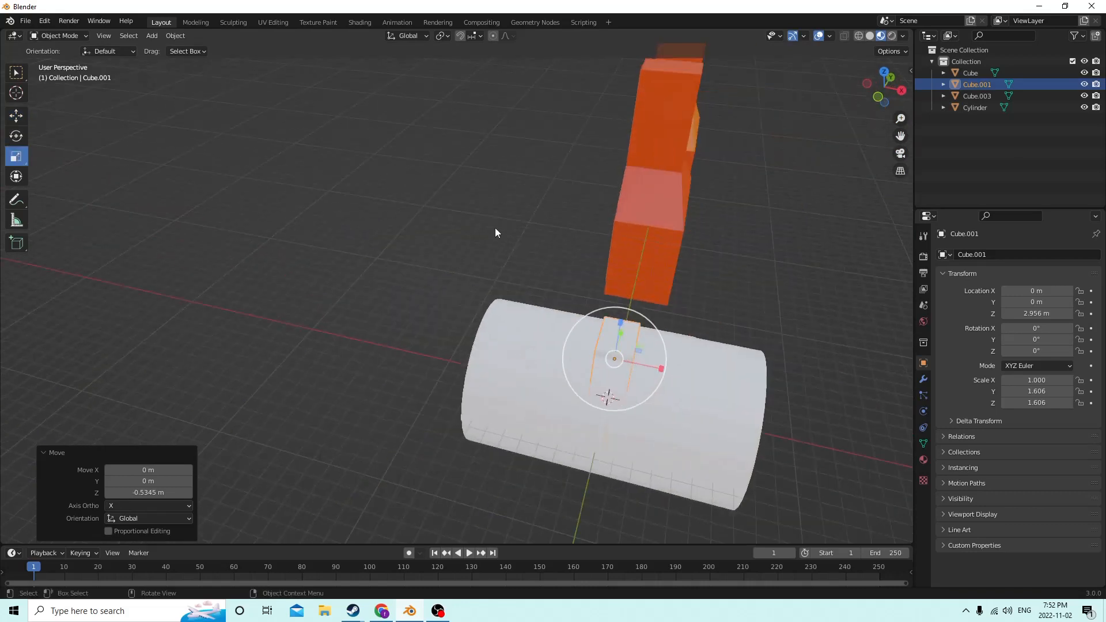
pyautogui.moveTo(658, 368); pyautogui.dragTo(57, 420)
pyautogui.moveTo(225, 333); pyautogui.dragTo(459, 288, button='middle')
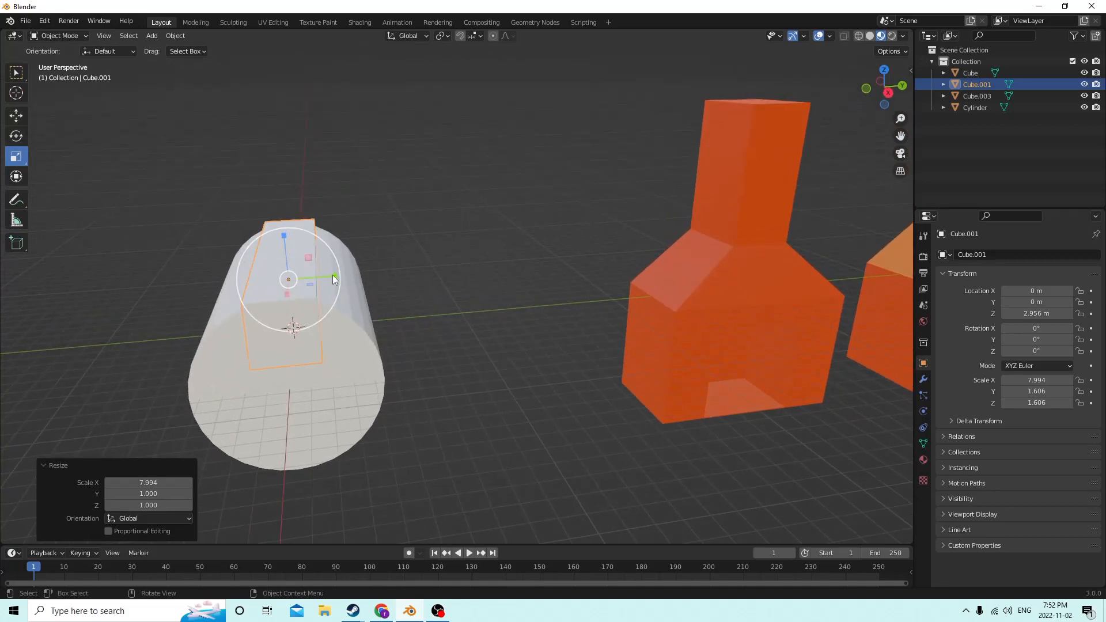
pyautogui.moveTo(333, 275); pyautogui.dragTo(391, 277)
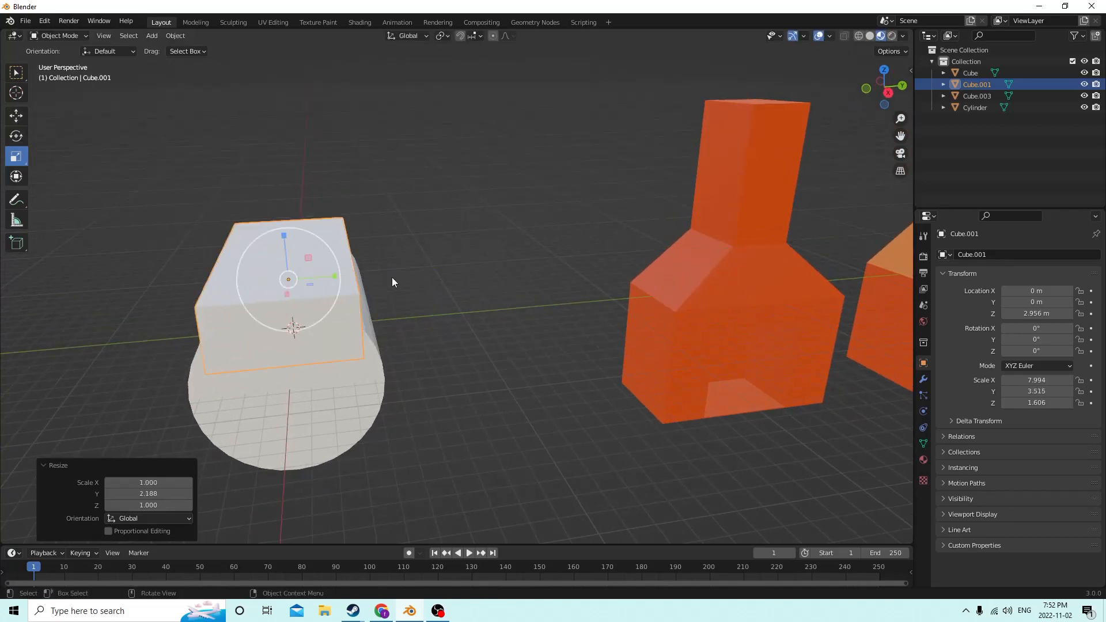
# Shorten the top box to 0.936 along X and enlarge it uniformly by 1.015 to fit the cylinder's length.
pyautogui.moveTo(392, 278); pyautogui.dragTo(171, 245, button='middle')
pyautogui.moveTo(199, 203); pyautogui.dragTo(202, 202)
pyautogui.moveTo(203, 202); pyautogui.dragTo(264, 262, button='middle')
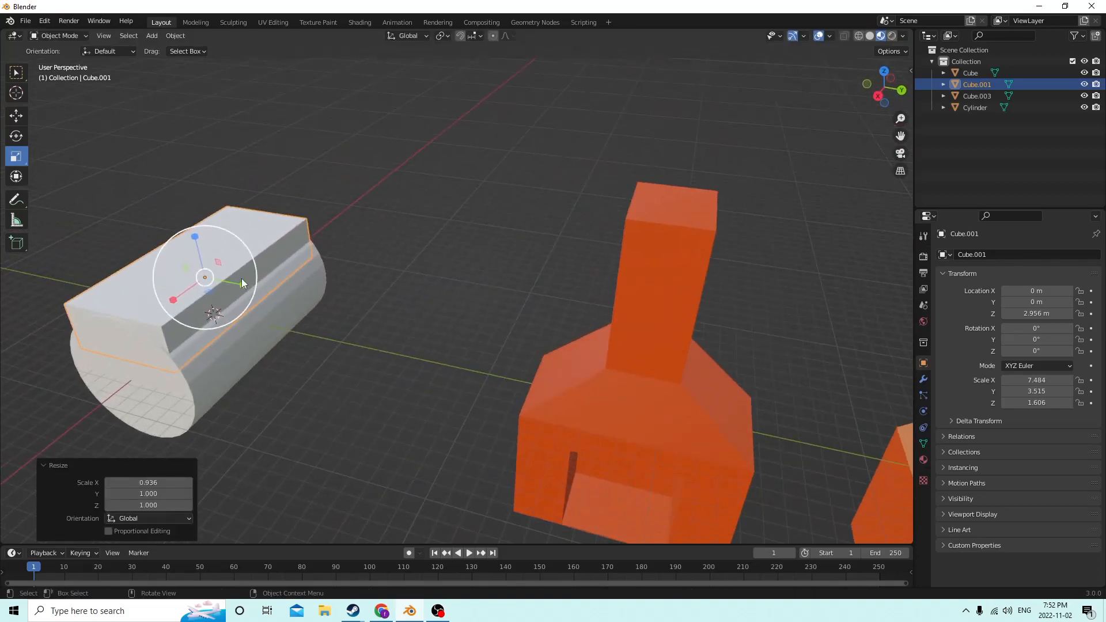
pyautogui.press('s')
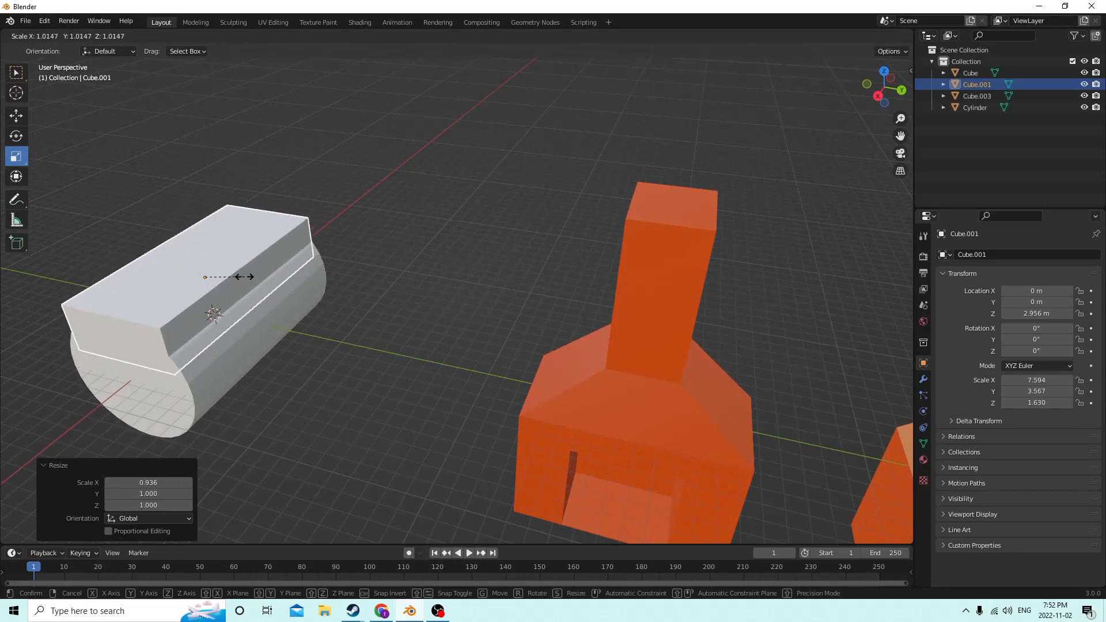
pyautogui.click(243, 276)
# Duplicate the top box in place, without any offset.
pyautogui.moveTo(243, 276); pyautogui.dragTo(310, 267, button='middle')
pyautogui.moveTo(434, 266); pyautogui.dragTo(416, 262, button='middle')
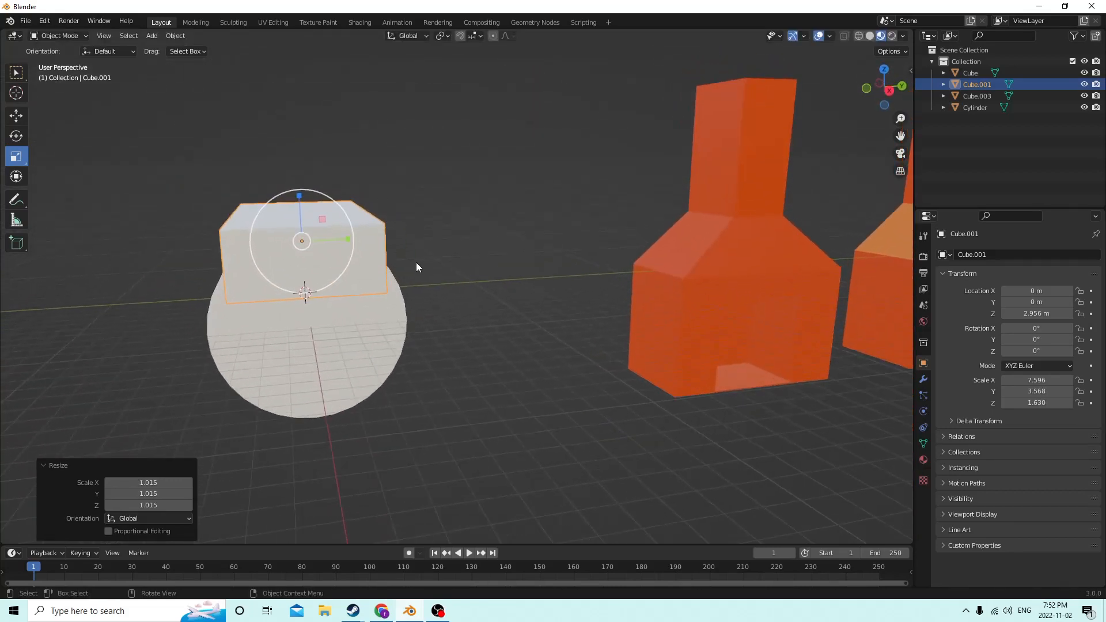
pyautogui.moveTo(365, 326); pyautogui.dragTo(537, 347, button='middle')
pyautogui.moveTo(603, 304); pyautogui.dragTo(306, 320, button='middle')
pyautogui.hotkey('shift', 's')
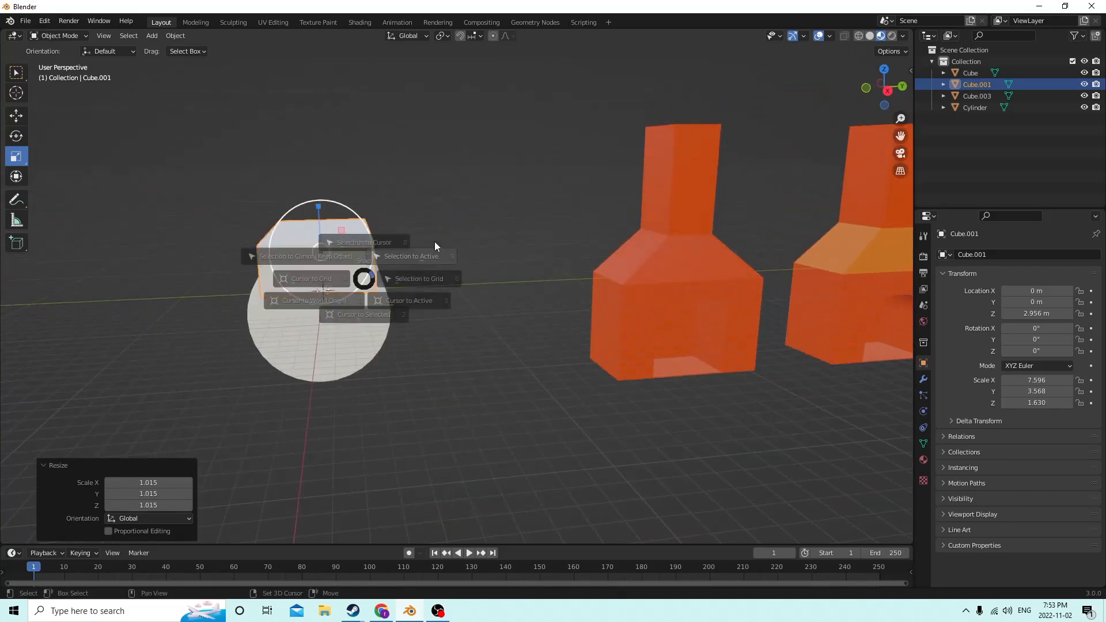
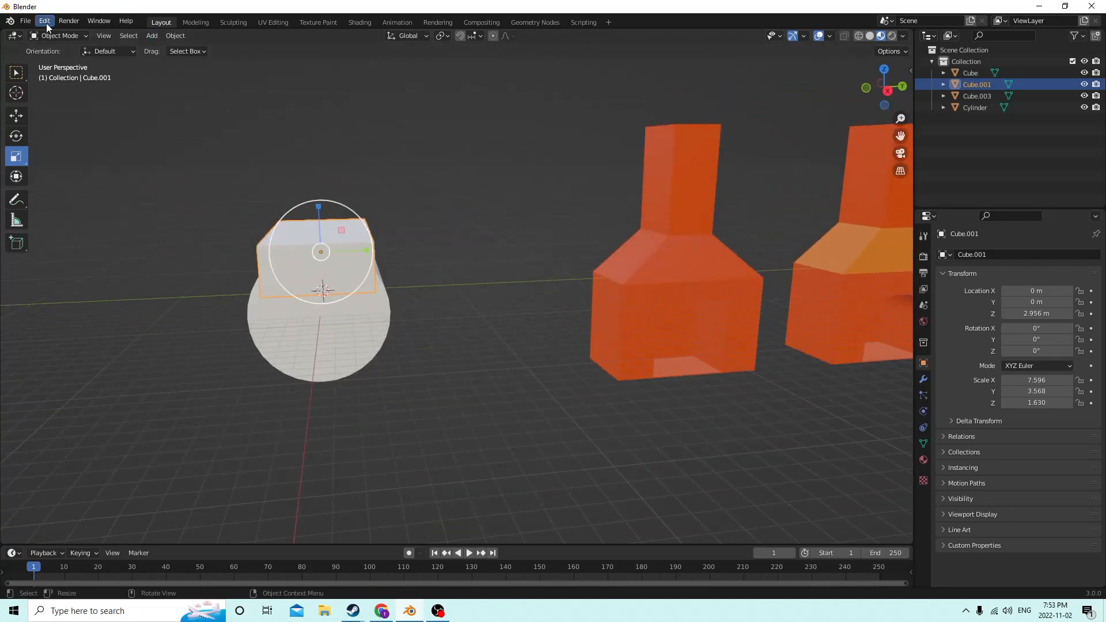
pyautogui.hotkey('shift', 'd')
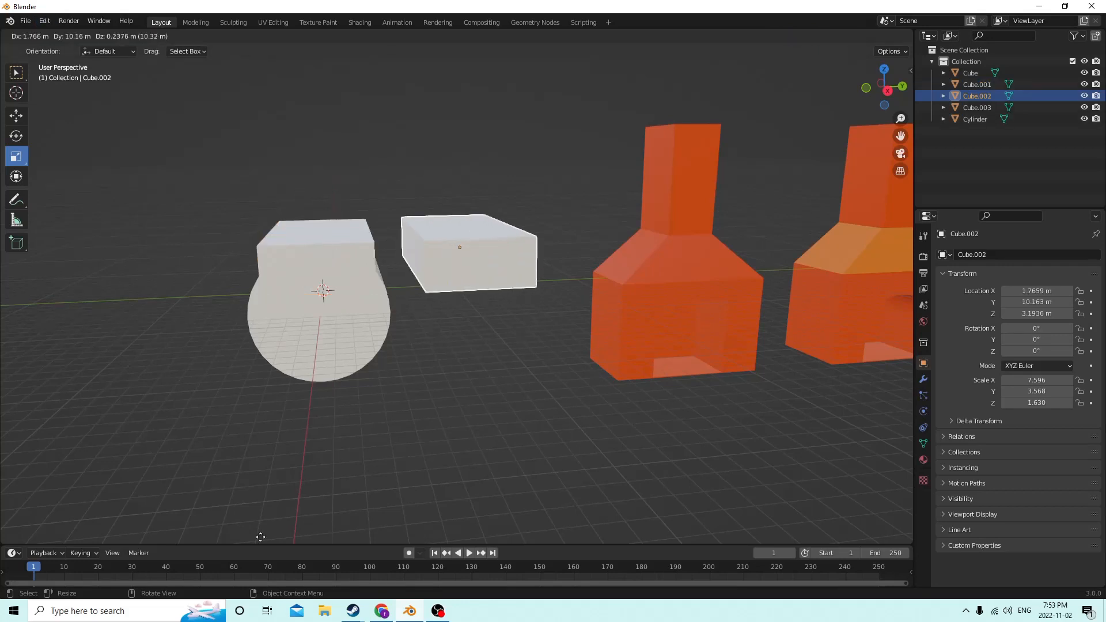
pyautogui.press('Escape')
pyautogui.moveTo(252, 525); pyautogui.dragTo(455, 310, button='middle')
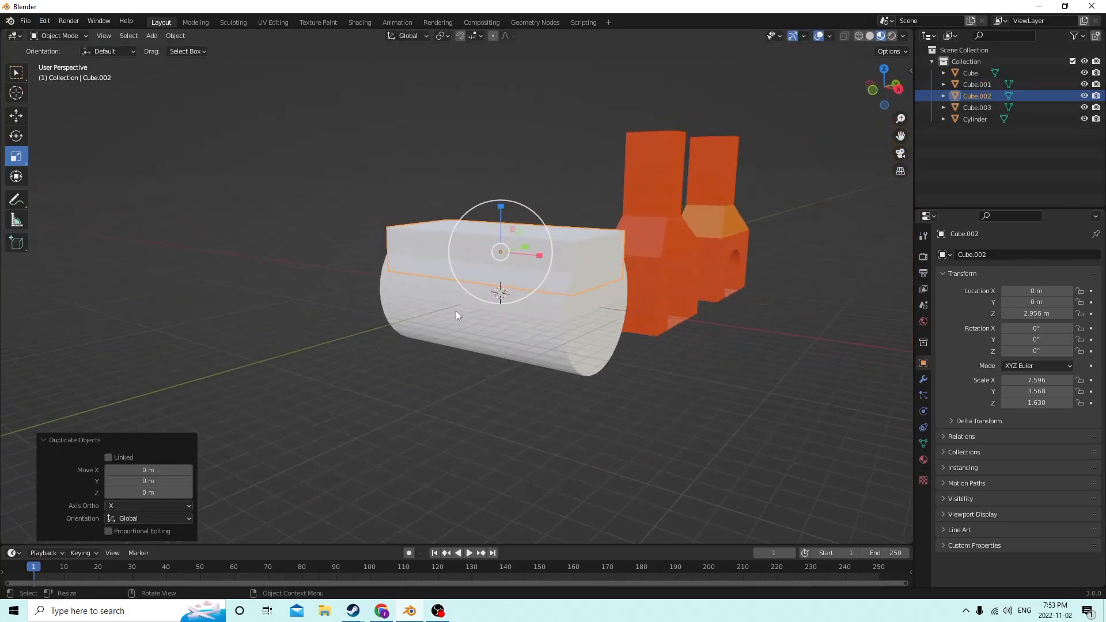
# Shrink the duplicated box into a small upright block with scale X 0.796, Y 1.203 and Z 1.642.
pyautogui.press('s')
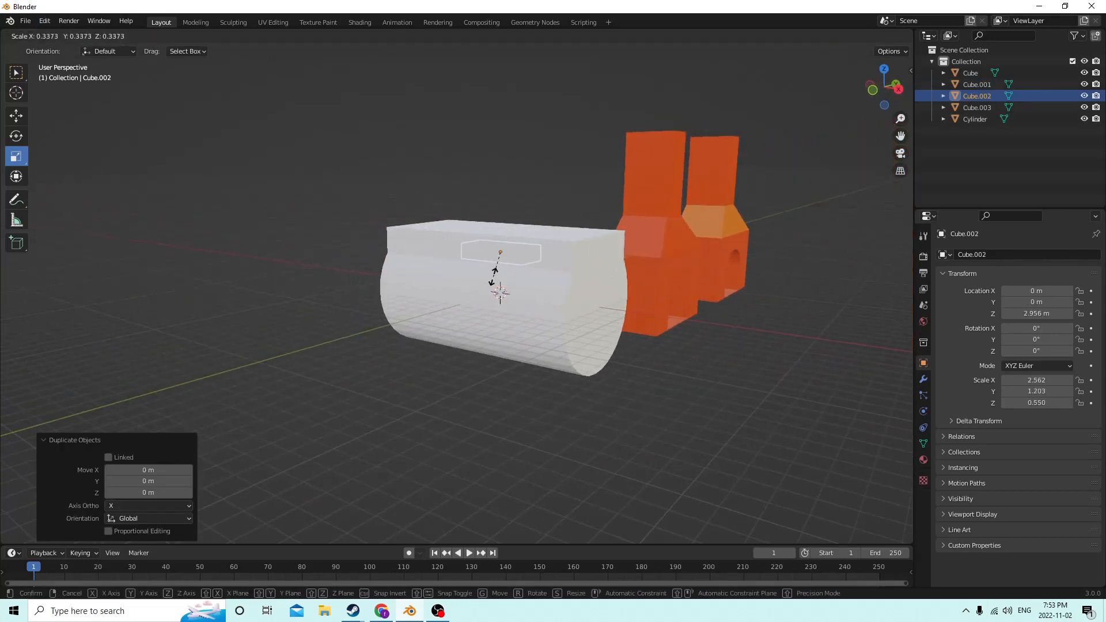
pyautogui.click(487, 276)
pyautogui.moveTo(502, 211); pyautogui.dragTo(512, 255)
pyautogui.moveTo(501, 205); pyautogui.dragTo(495, 192)
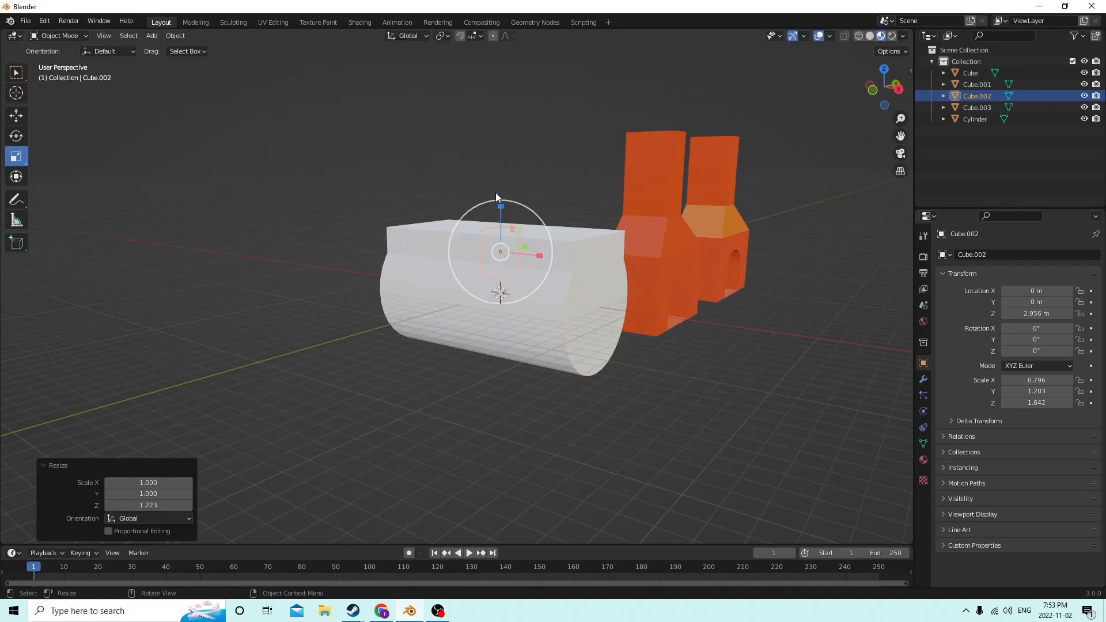
# Lower the small block beneath the cylinder to Z -5.7028 m and shift it -2.1717 m along Y.
pyautogui.moveTo(495, 193); pyautogui.dragTo(43, 91, button='middle')
pyautogui.click(14, 118)
pyautogui.moveTo(181, 182); pyautogui.dragTo(367, 155, button='middle')
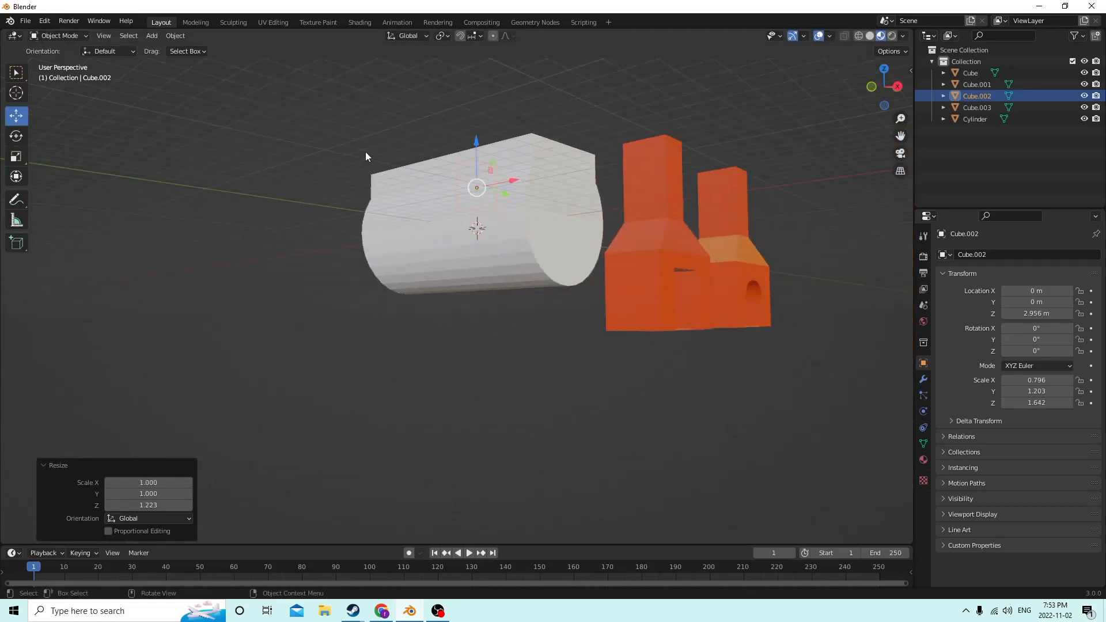
pyautogui.moveTo(474, 136); pyautogui.dragTo(507, 258)
pyautogui.moveTo(507, 258); pyautogui.dragTo(440, 272, button='middle')
pyautogui.moveTo(366, 301); pyautogui.dragTo(337, 301)
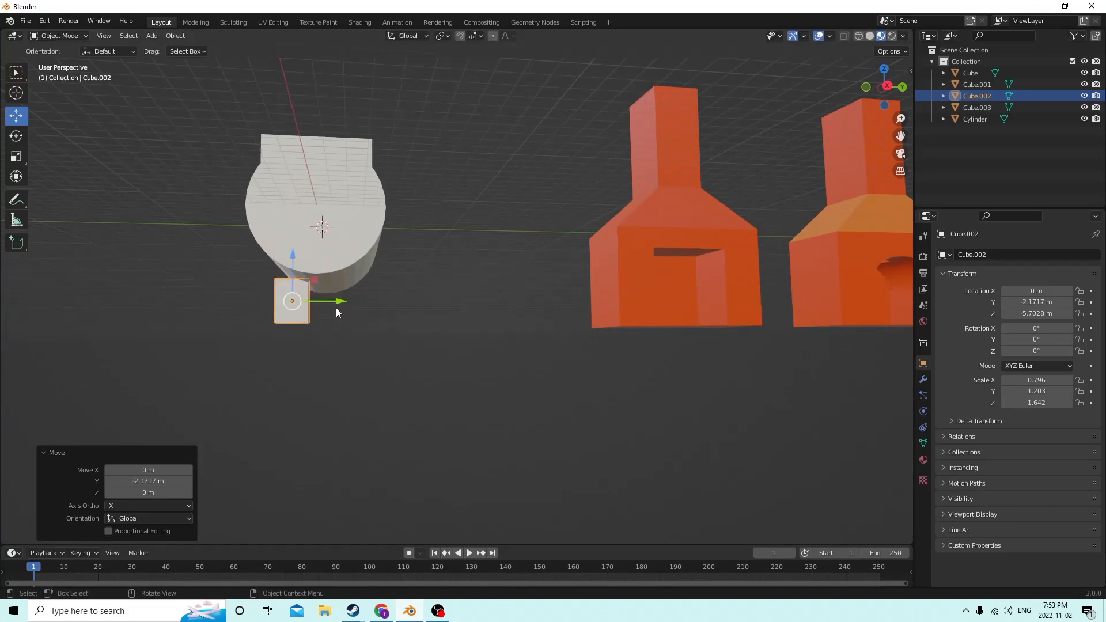
# Narrow the small block beneath the cylinder by a factor of 0.416 along Y and shrink it uniformly by 0.844.
pyautogui.click(16, 158)
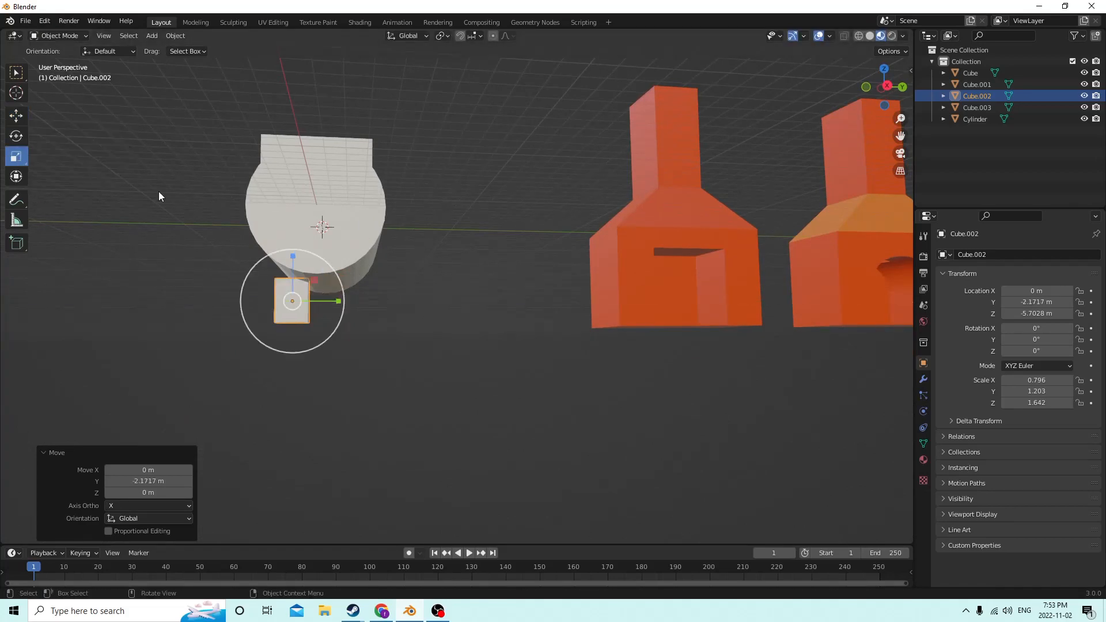
pyautogui.moveTo(158, 193); pyautogui.dragTo(253, 263, button='middle')
pyautogui.moveTo(368, 362); pyautogui.dragTo(335, 363)
pyautogui.moveTo(335, 363); pyautogui.dragTo(541, 326, button='middle')
pyautogui.press('s')
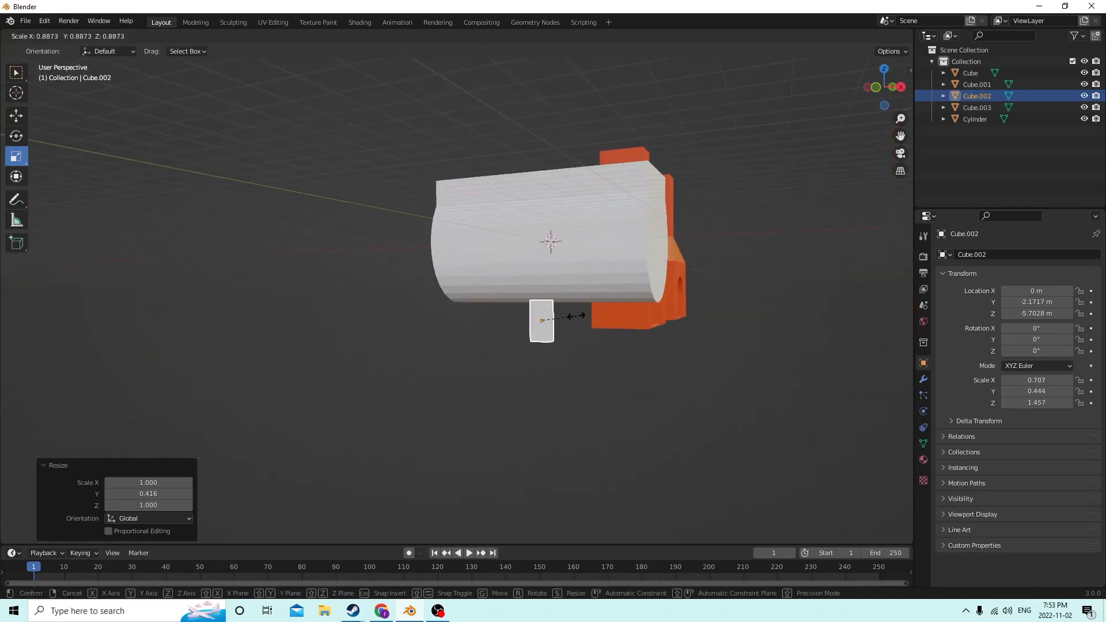
pyautogui.click(575, 316)
pyautogui.rightClick(572, 315)
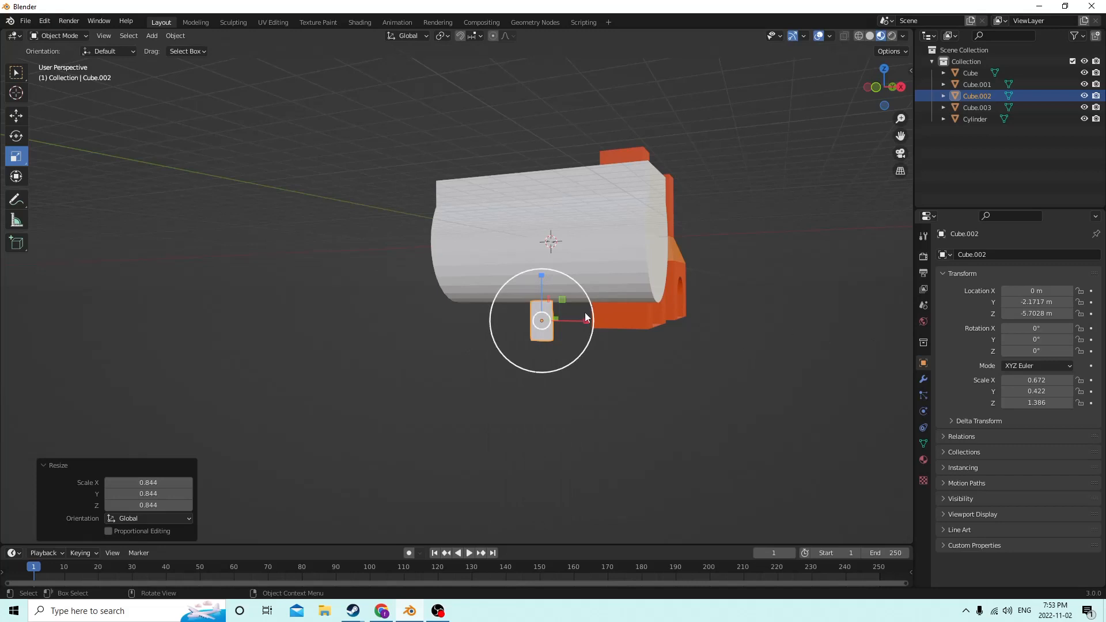
# Thin the block into a slender leg with scale X 0.530 and Y 0.332.
pyautogui.moveTo(584, 323); pyautogui.dragTo(578, 323)
pyautogui.moveTo(579, 323); pyautogui.dragTo(429, 337, button='middle')
pyautogui.moveTo(429, 337); pyautogui.dragTo(420, 341)
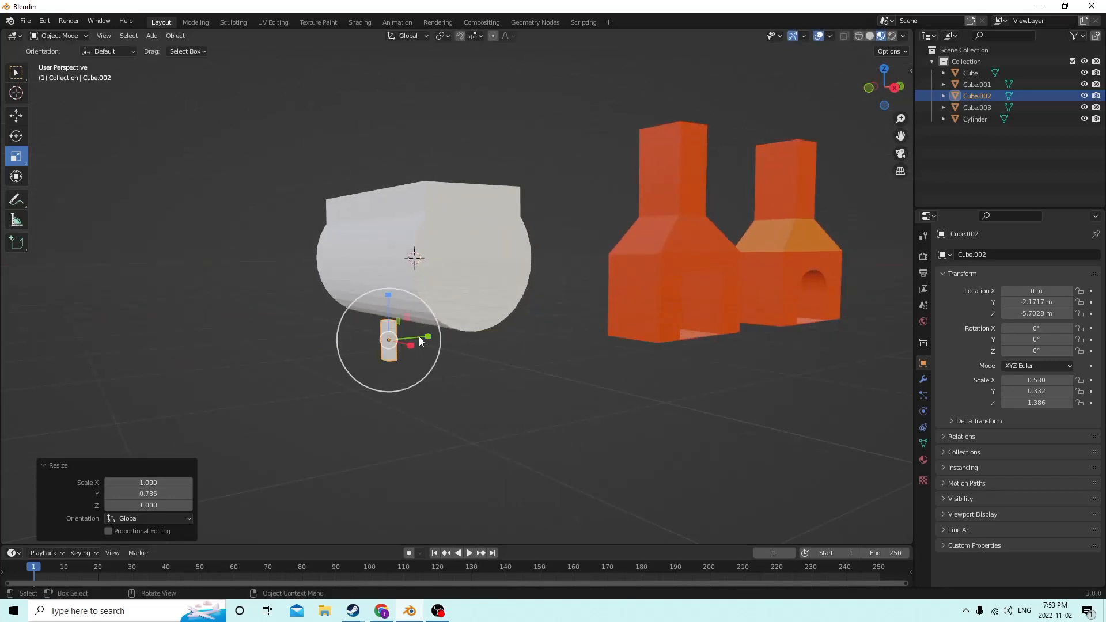
pyautogui.moveTo(421, 341); pyautogui.dragTo(450, 340, button='middle')
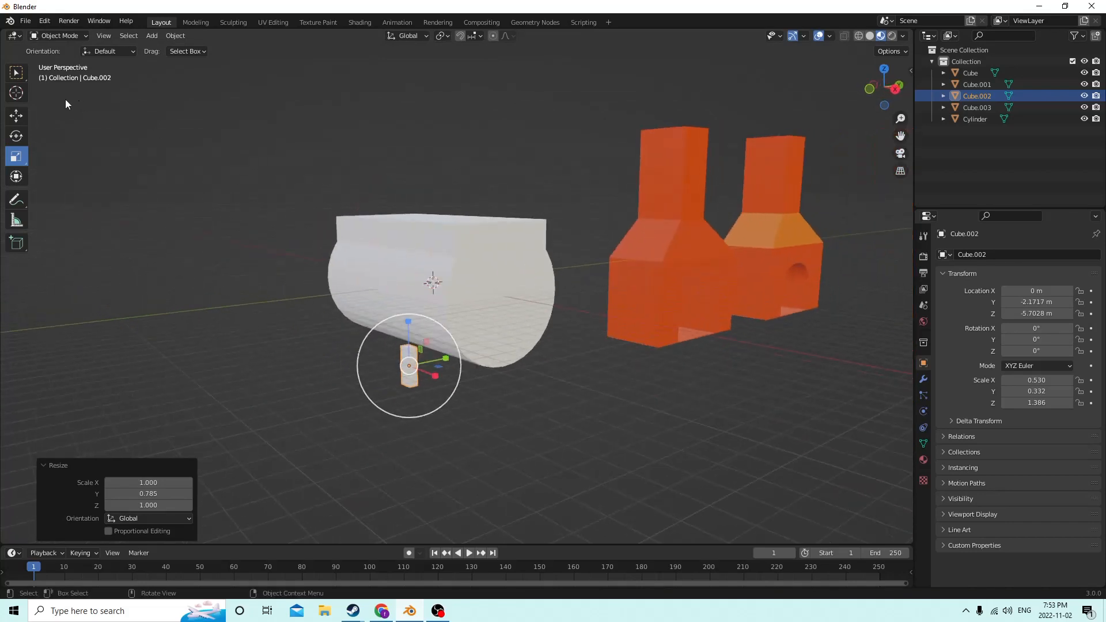
# Move the leg to the cylinder's front end at X 5.9358 m and raise it to Z -5.2697 m.
pyautogui.click(21, 117)
pyautogui.moveTo(374, 242); pyautogui.dragTo(707, 364, button='middle')
pyautogui.moveTo(689, 348); pyautogui.dragTo(762, 340)
pyautogui.moveTo(763, 340); pyautogui.dragTo(403, 324, button='middle')
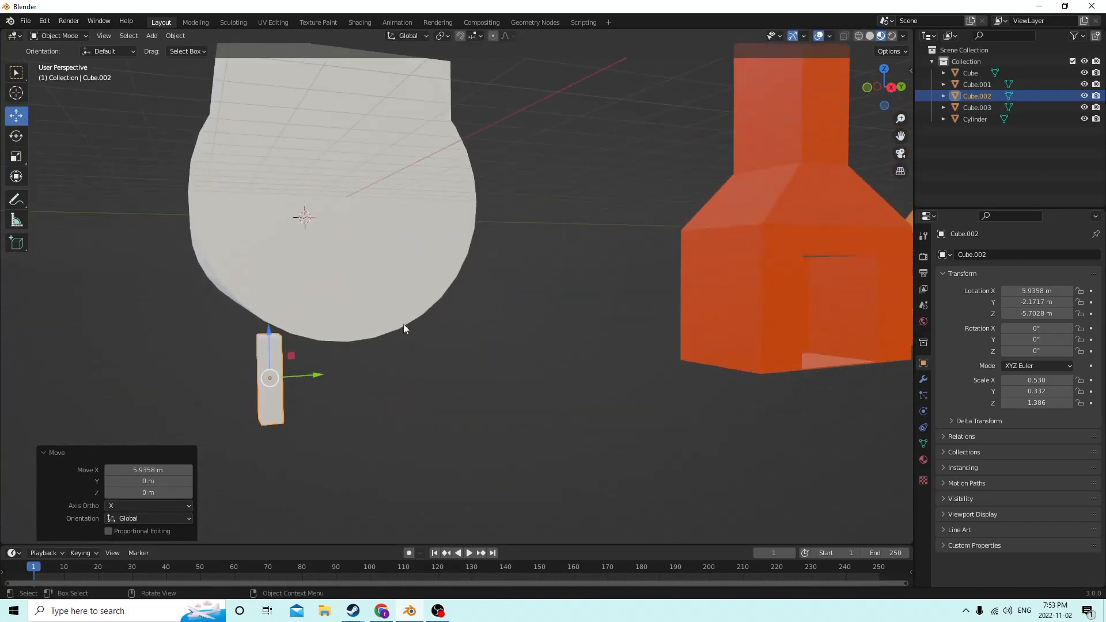
pyautogui.moveTo(268, 335); pyautogui.dragTo(268, 321)
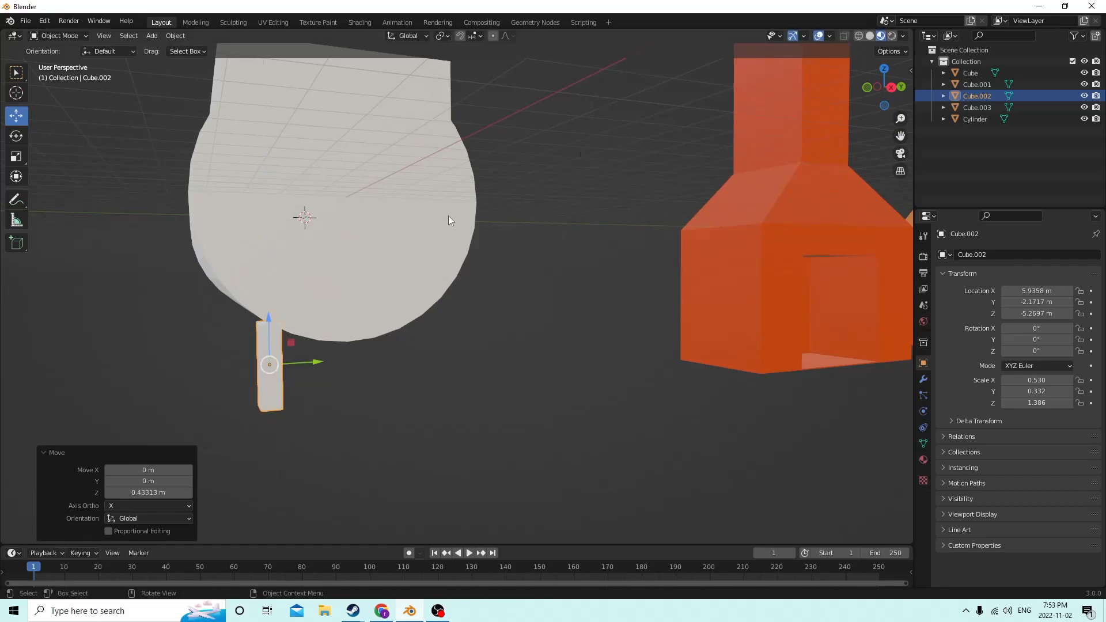
# Switch the viewport to solid shading and select the box on top of the cylinder.
pyautogui.click(870, 36)
pyautogui.moveTo(692, 163)
pyautogui.mouseDown(button='middle')
pyautogui.moveTo(694, 223)
pyautogui.moveTo(668, 231)
pyautogui.mouseUp(button='middle')
pyautogui.click(587, 138)
pyautogui.moveTo(587, 138)
pyautogui.mouseDown(button='middle')
pyautogui.moveTo(632, 170)
pyautogui.moveTo(603, 163)
pyautogui.moveTo(658, 160)
pyautogui.moveTo(570, 158)
pyautogui.moveTo(672, 155)
pyautogui.moveTo(555, 149)
pyautogui.moveTo(582, 144)
pyautogui.mouseUp(button='middle')
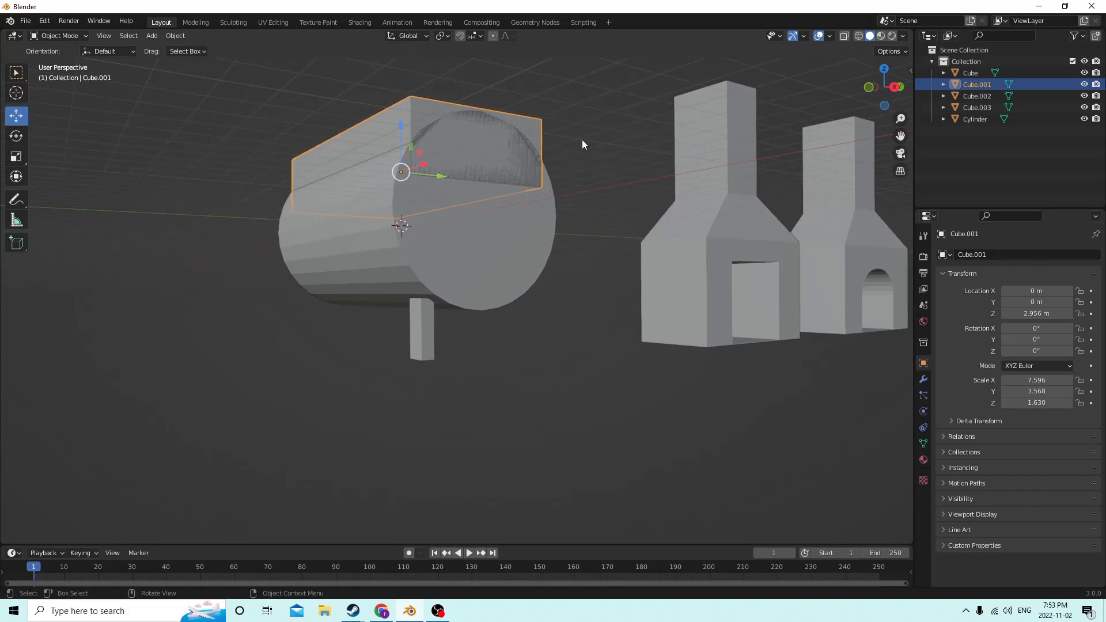
# Reposition the leg to X 6.1143 m, Y -2.2506 m and Z -4.8695 m so it reaches into the cylinder.
pyautogui.click(423, 317)
pyautogui.moveTo(423, 316); pyautogui.dragTo(609, 341, button='middle')
pyautogui.moveTo(610, 344); pyautogui.dragTo(613, 344)
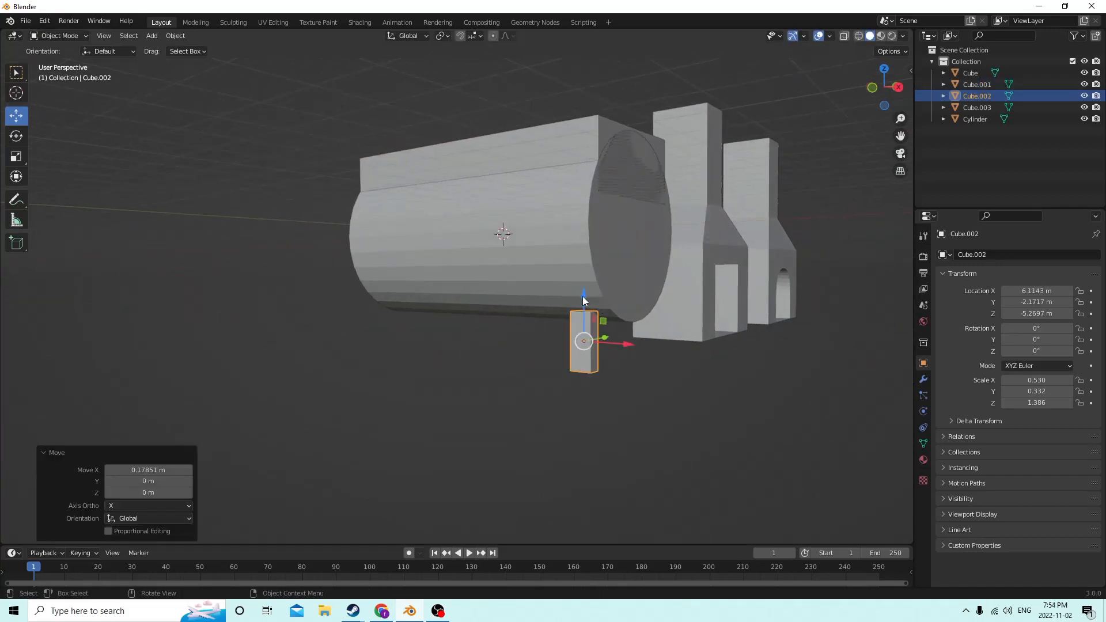
pyautogui.moveTo(583, 296); pyautogui.dragTo(582, 283)
pyautogui.moveTo(582, 283); pyautogui.dragTo(410, 296, button='middle')
pyautogui.moveTo(332, 322); pyautogui.dragTo(331, 321)
# Duplicate the leg in place and mirror the copy to the cylinder's far end at Location X -6.1143 m.
pyautogui.hotkey('shift', 'd')
pyautogui.press('Escape')
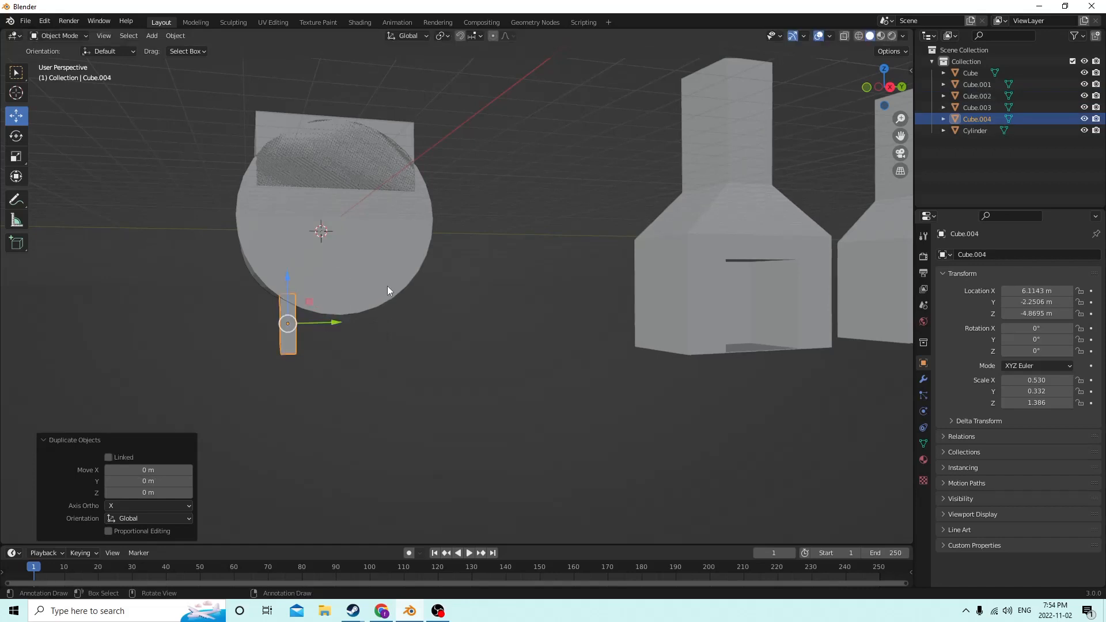
pyautogui.moveTo(388, 286); pyautogui.dragTo(216, 200, button='middle')
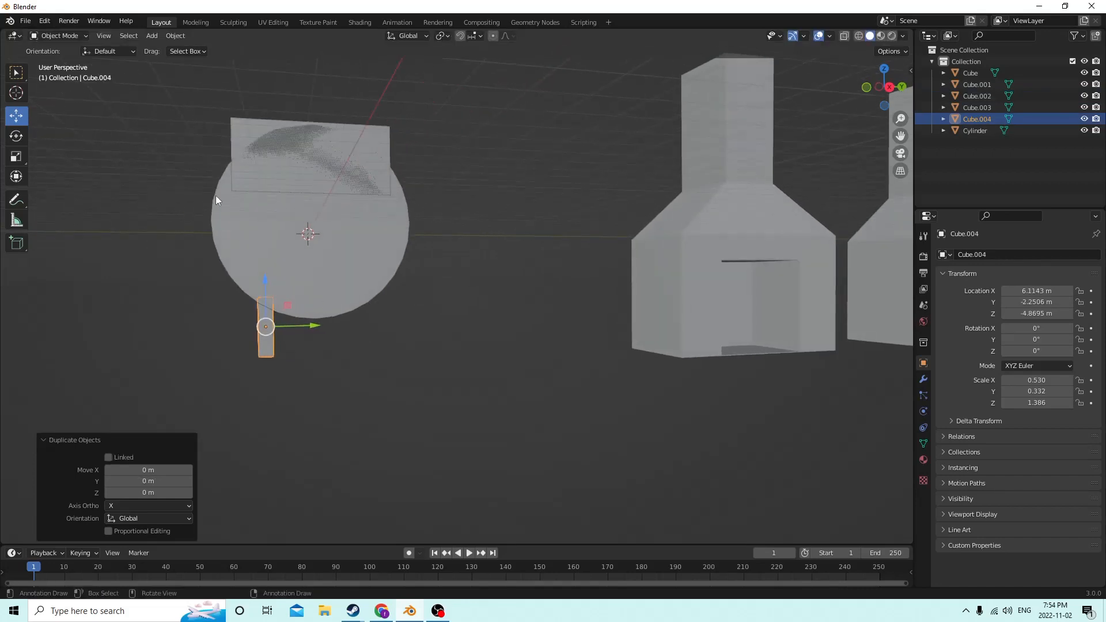
pyautogui.click(1019, 291)
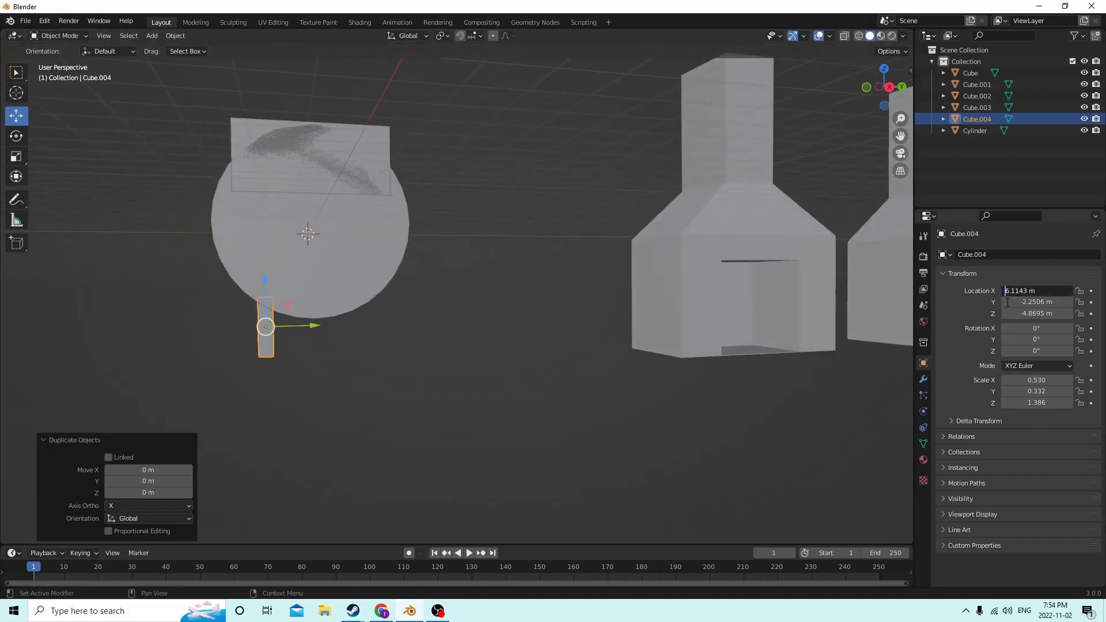
pyautogui.write('-')
pyautogui.press('Return')
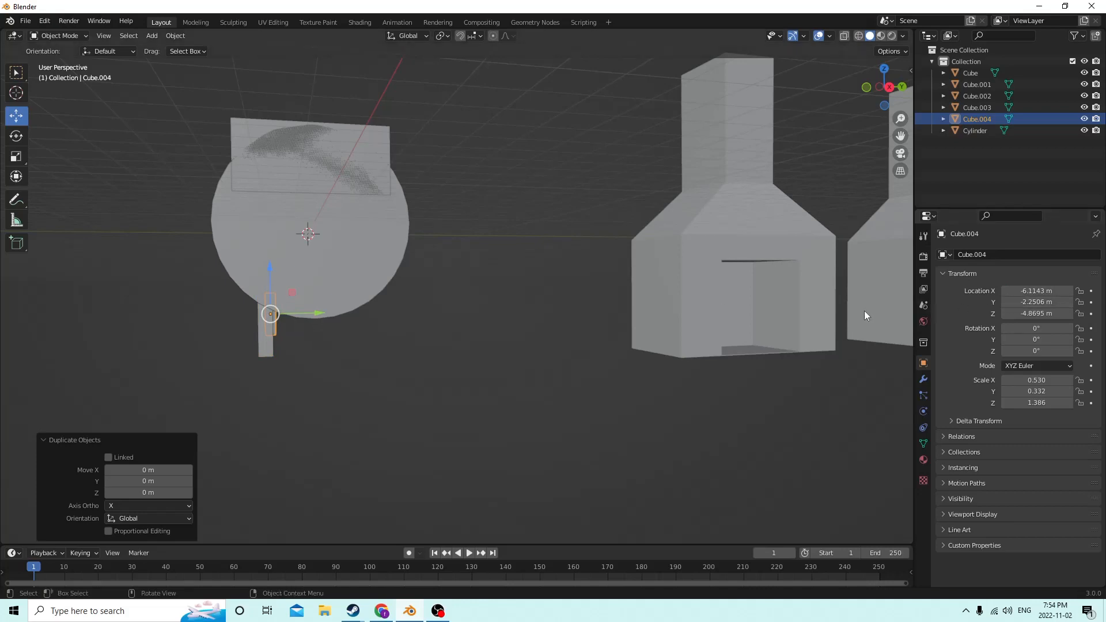
# Duplicate the far-end leg in place and set the copy's Location Y to 2.2506 m.
pyautogui.moveTo(865, 310); pyautogui.dragTo(548, 306, button='middle')
pyautogui.hotkey('shift', 'd')
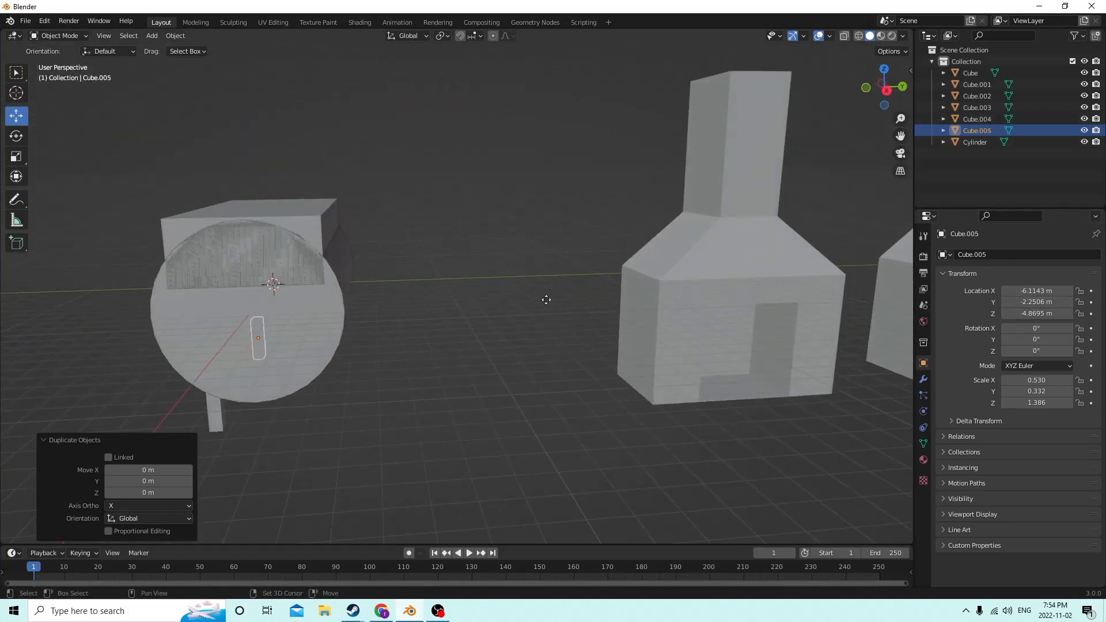
pyautogui.rightClick(550, 297)
pyautogui.moveTo(589, 276); pyautogui.dragTo(634, 286, button='middle')
pyautogui.click(1024, 302)
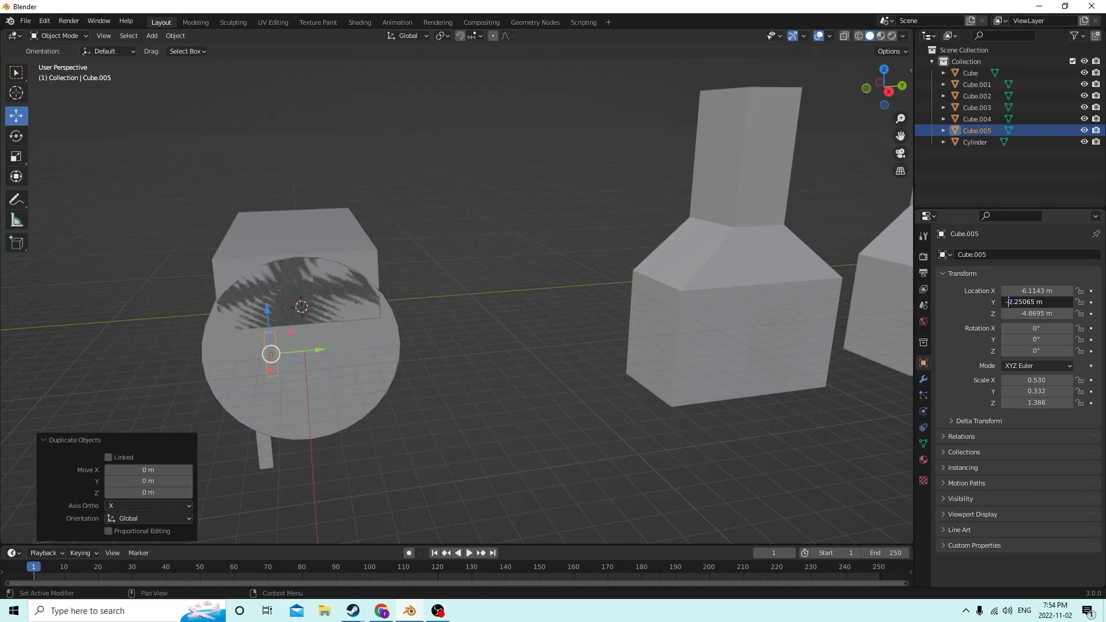
pyautogui.press('Return')
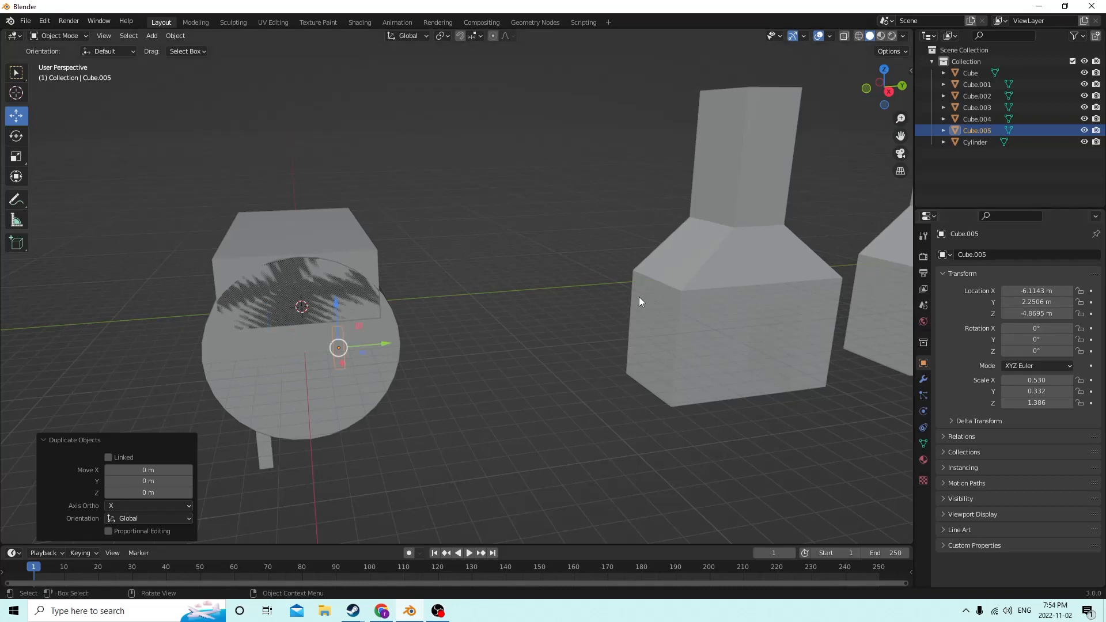
# Duplicate the original leg at X 6.1143 m in place and set the copy's Location Y to 2.2506 m.
pyautogui.moveTo(639, 296); pyautogui.dragTo(548, 309, button='middle')
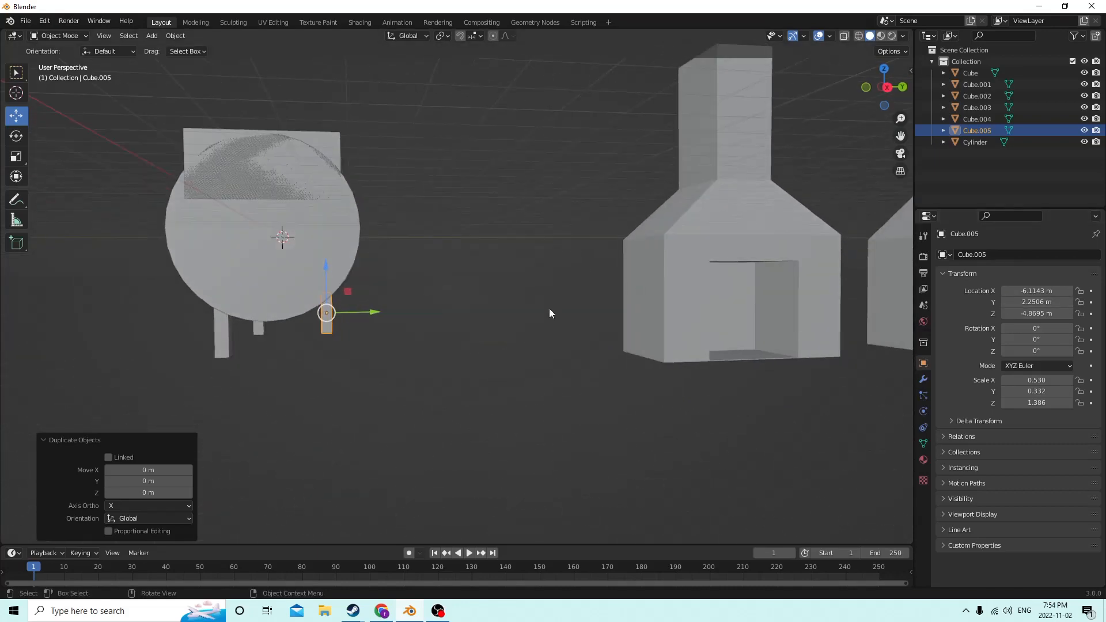
pyautogui.click(224, 333)
pyautogui.hotkey('shift', 'd')
pyautogui.press('Escape')
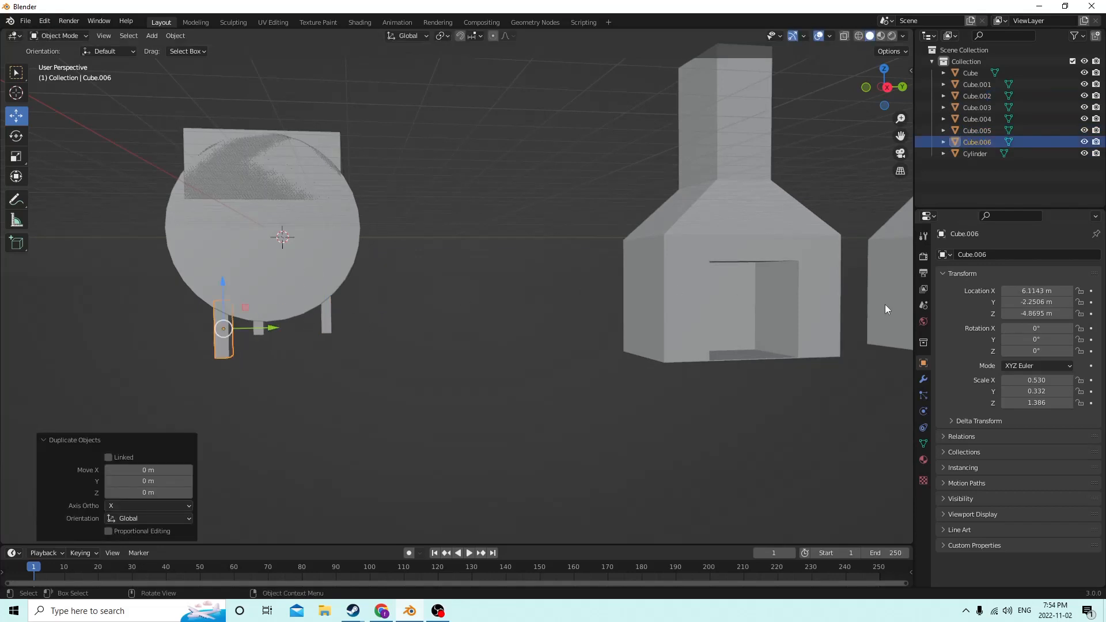
pyautogui.click(1019, 302)
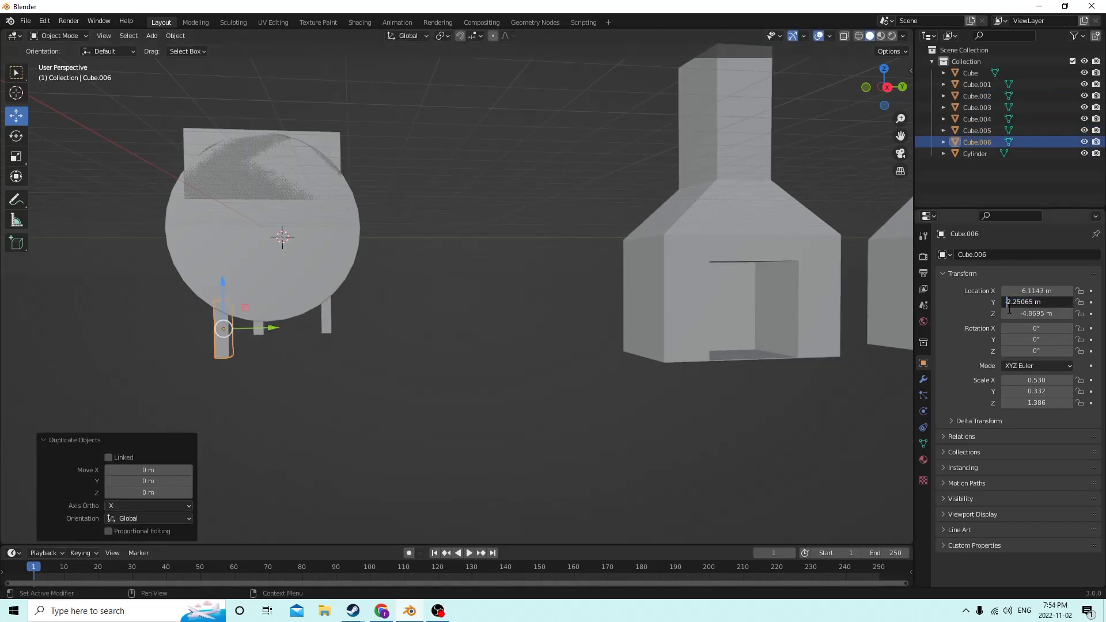
pyautogui.press('Return')
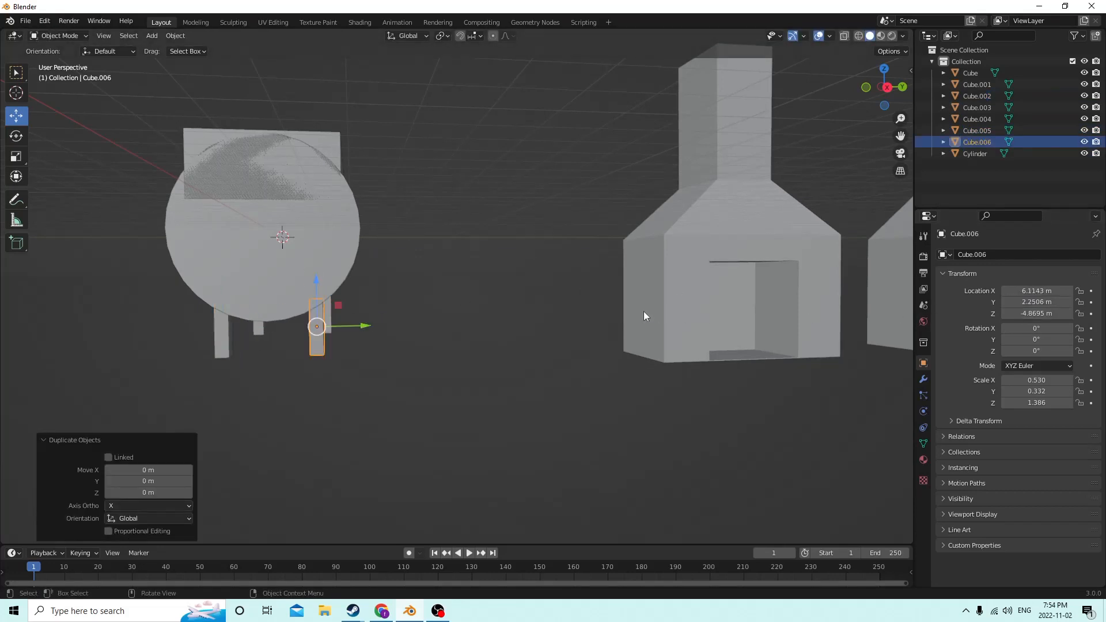
# Select the cylinder together with the top box and merge them into a single object.
pyautogui.moveTo(644, 312); pyautogui.dragTo(585, 344, button='middle')
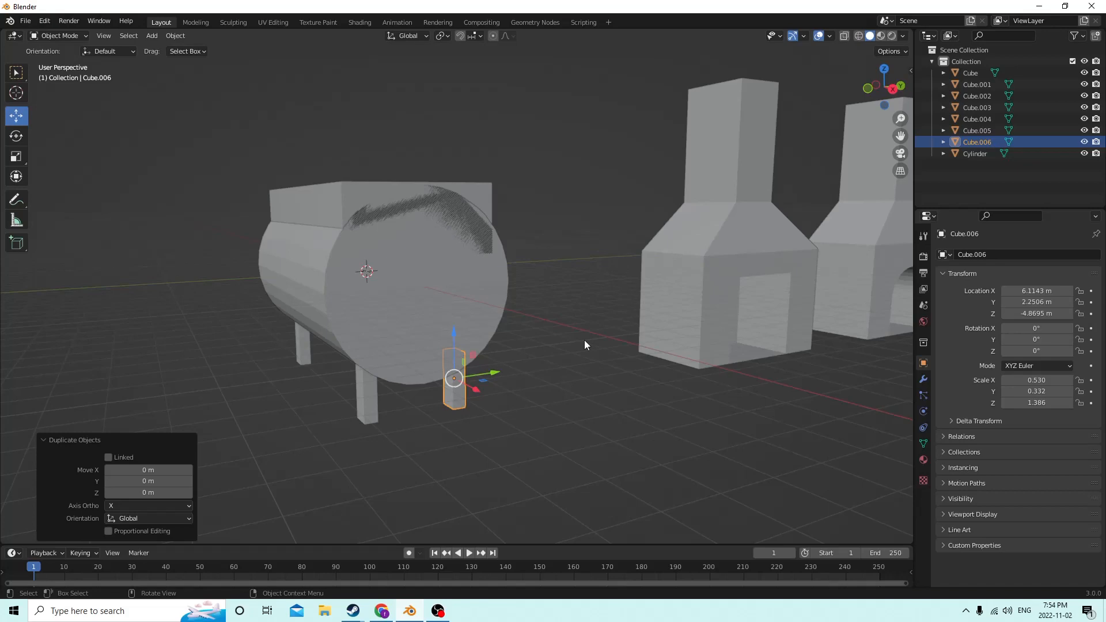
pyautogui.moveTo(593, 327); pyautogui.dragTo(537, 356, button='middle')
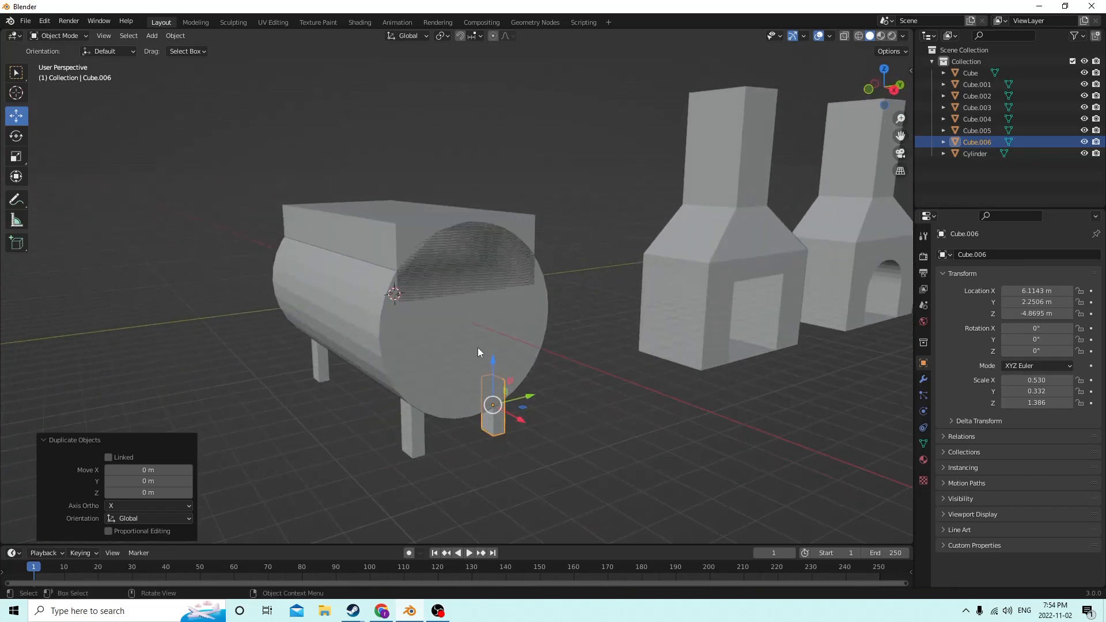
pyautogui.click(500, 375)
pyautogui.keyDown('shift'); pyautogui.click(424, 230); pyautogui.keyUp('shift')
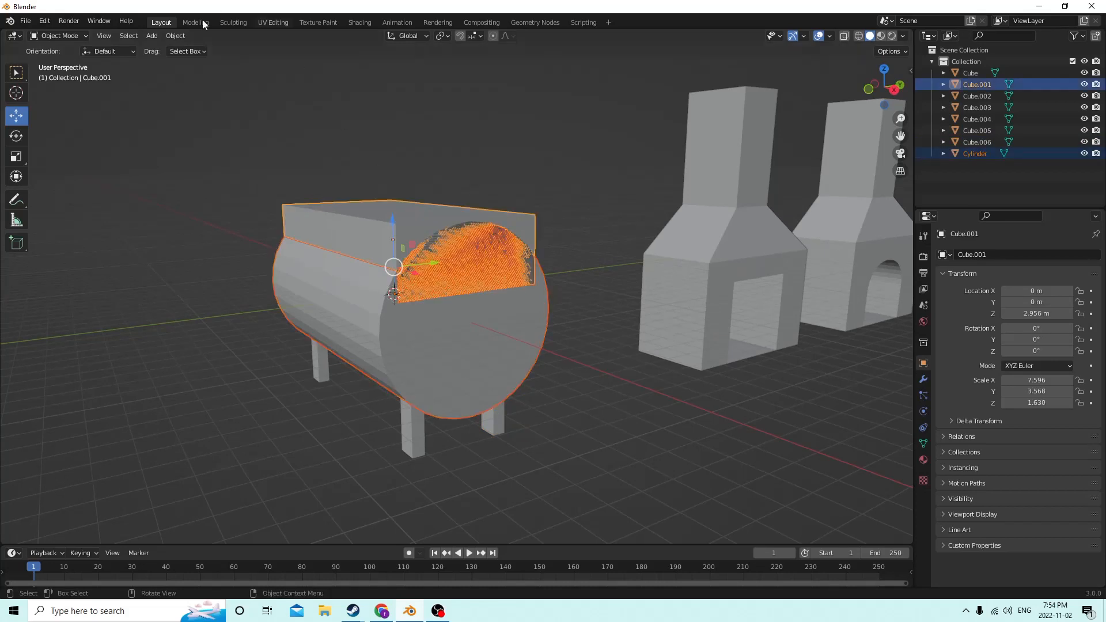
pyautogui.click(179, 35)
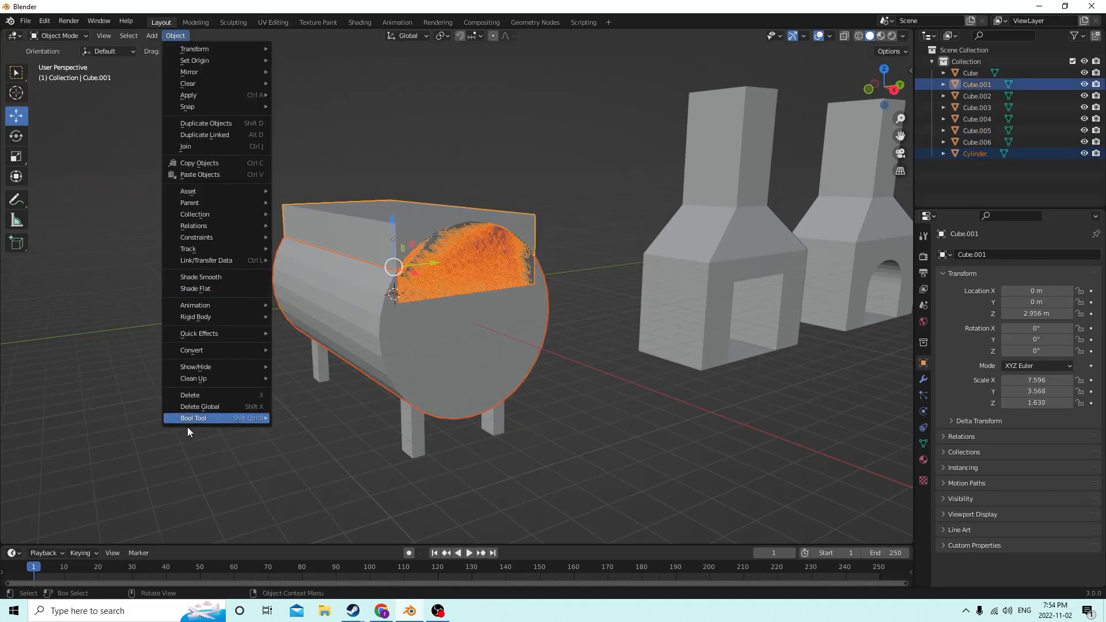
pyautogui.moveTo(211, 423)
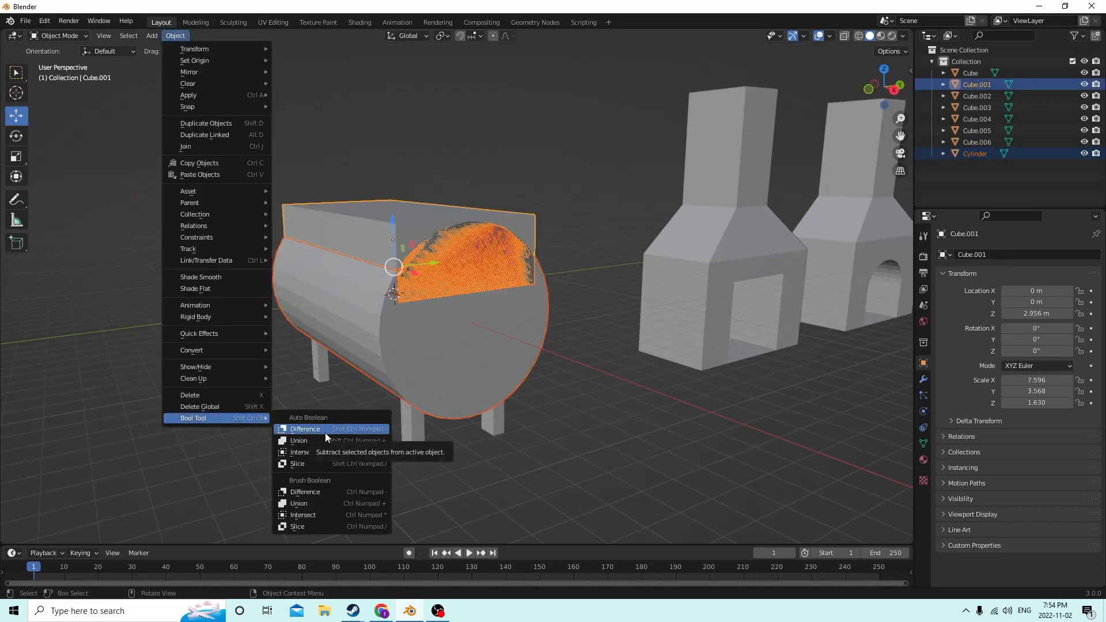
pyautogui.moveTo(617, 340); pyautogui.dragTo(594, 345, button='middle')
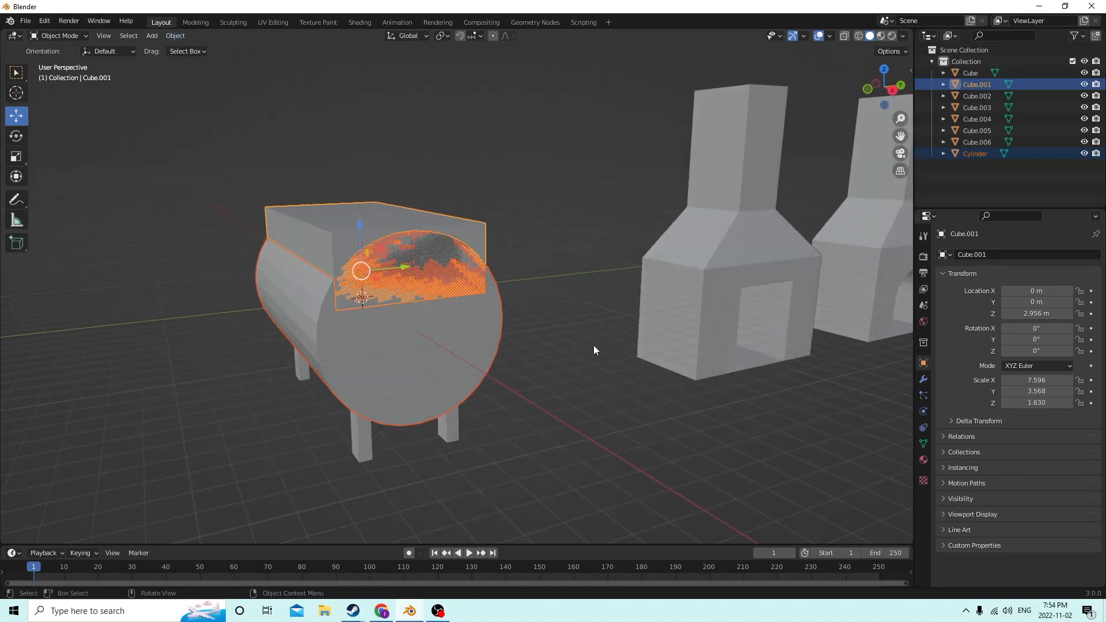
pyautogui.press('ctrl+KP_Subtract')
# Inspect the merged body's mesh in Edit Mode by selecting edges around its end face, then return to Object Mode.
pyautogui.click(592, 313)
pyautogui.moveTo(577, 304); pyautogui.dragTo(541, 292, button='middle')
pyautogui.press('Tab')
pyautogui.click(543, 299)
pyautogui.press('Tab')
pyautogui.press('Tab')
pyautogui.click(286, 248)
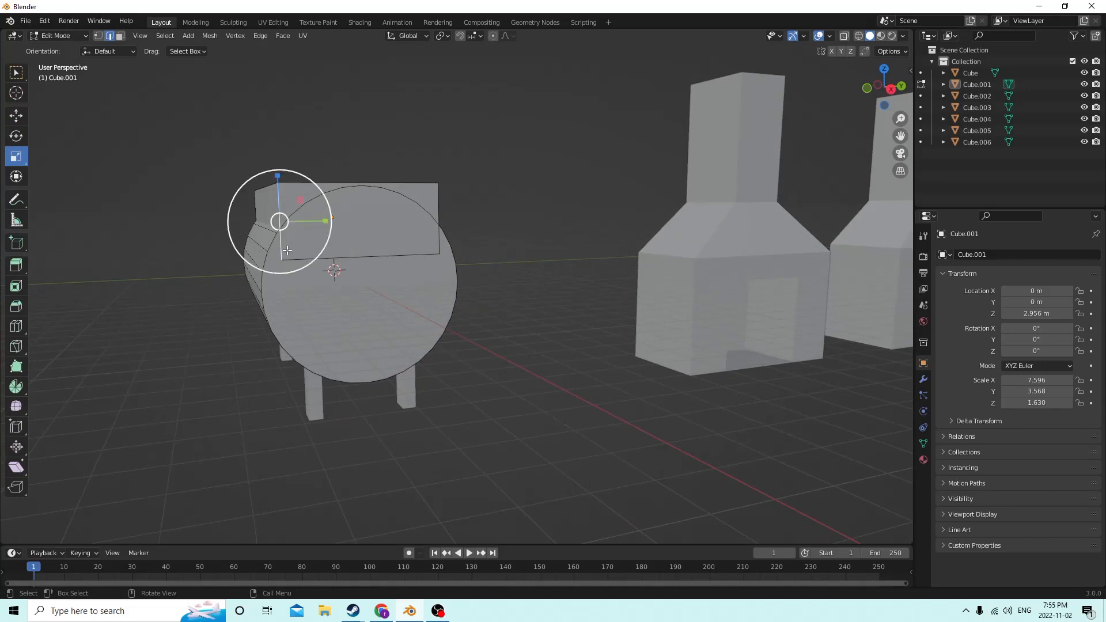
pyautogui.moveTo(326, 260); pyautogui.dragTo(337, 259, button='middle')
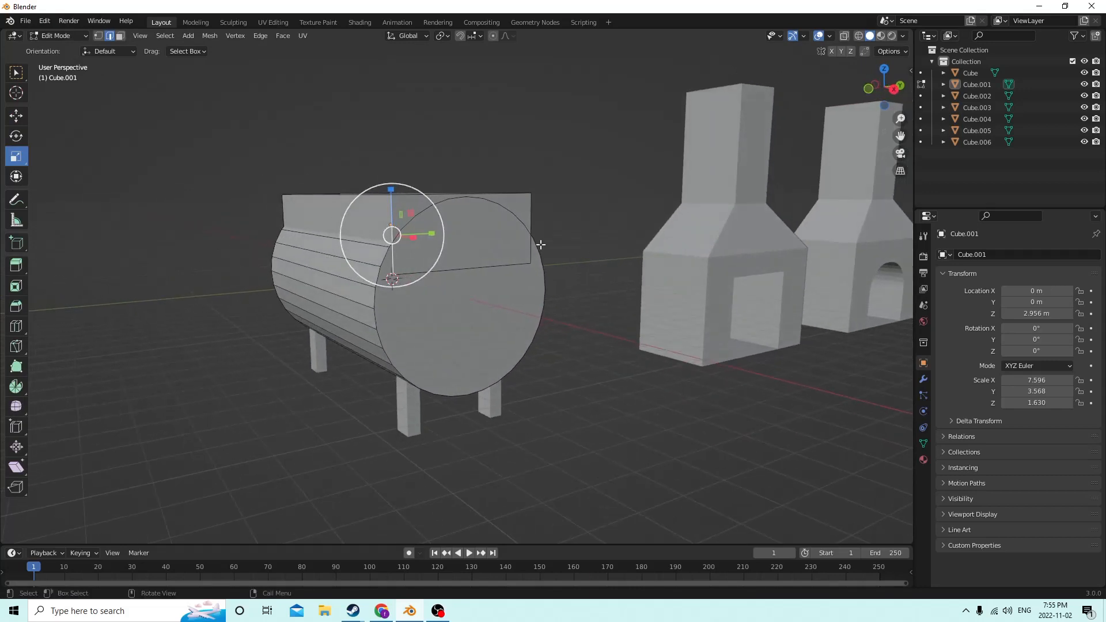
pyautogui.click(559, 238)
pyautogui.moveTo(559, 239); pyautogui.dragTo(513, 237, button='middle')
pyautogui.press('Tab')
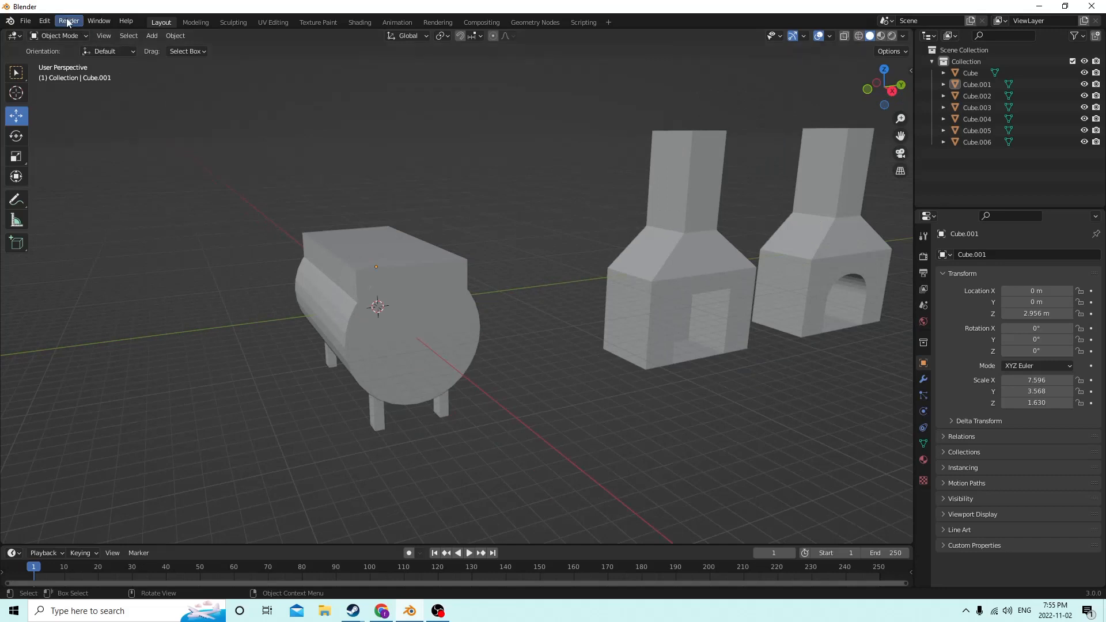
# Undo the mode changes and edge selections back to Object Mode with the merged body selected.
pyautogui.click(45, 20)
pyautogui.click(67, 33)
pyautogui.click(45, 20)
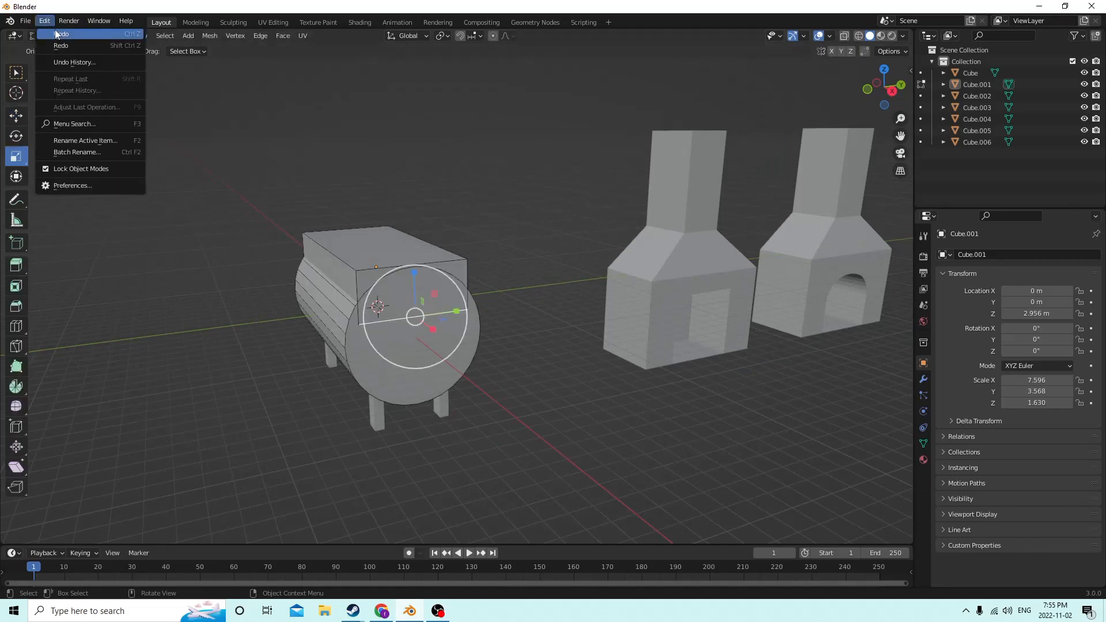
pyautogui.click(56, 34)
pyautogui.click(46, 22)
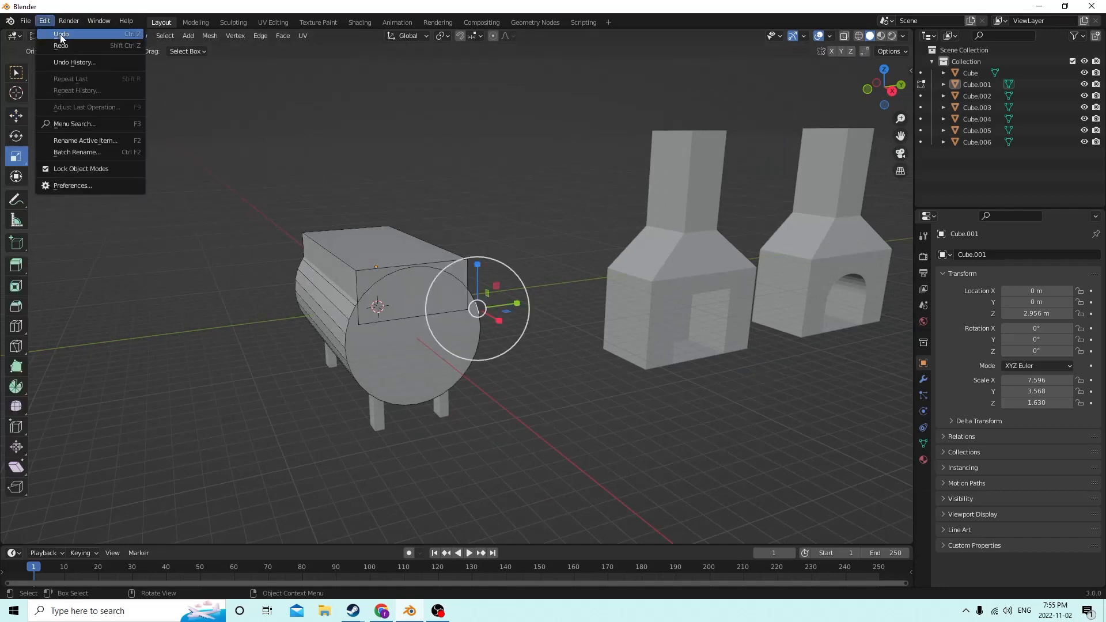
pyautogui.click(60, 36)
pyautogui.click(47, 22)
pyautogui.click(56, 33)
pyautogui.click(49, 23)
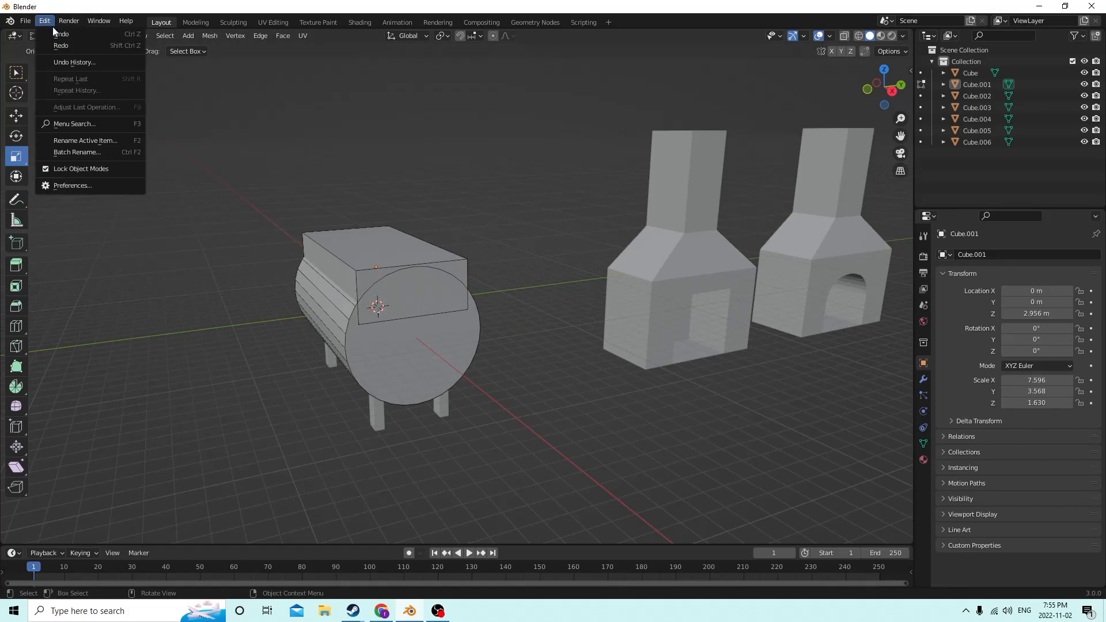
pyautogui.click(58, 34)
pyautogui.click(46, 22)
pyautogui.click(58, 34)
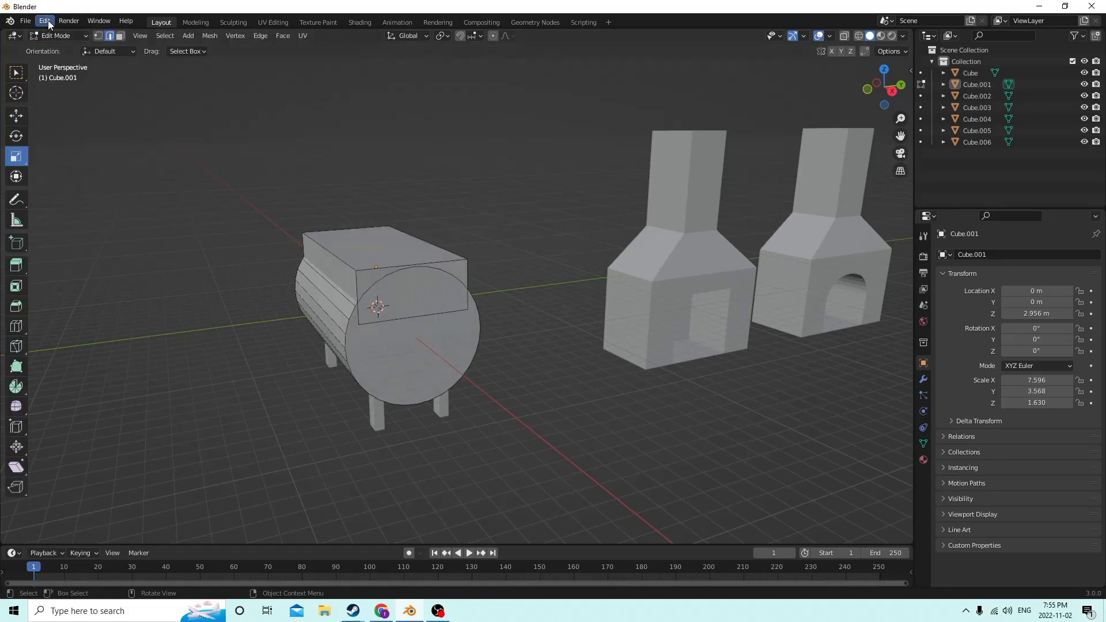
pyautogui.click(48, 23)
pyautogui.click(56, 35)
pyautogui.click(46, 23)
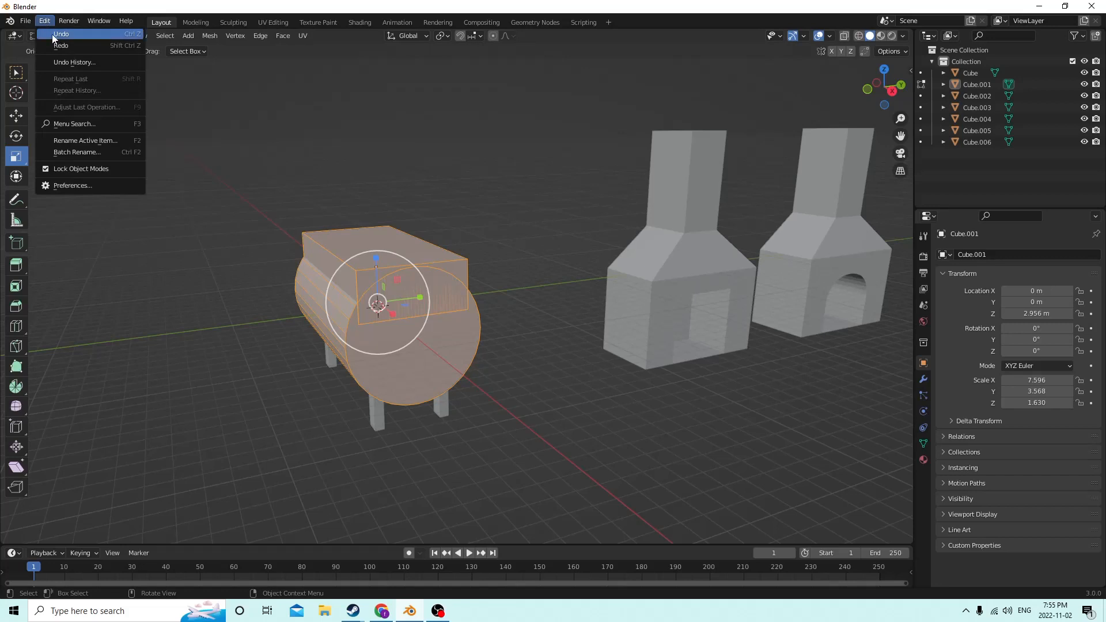
pyautogui.click(52, 34)
pyautogui.click(441, 254)
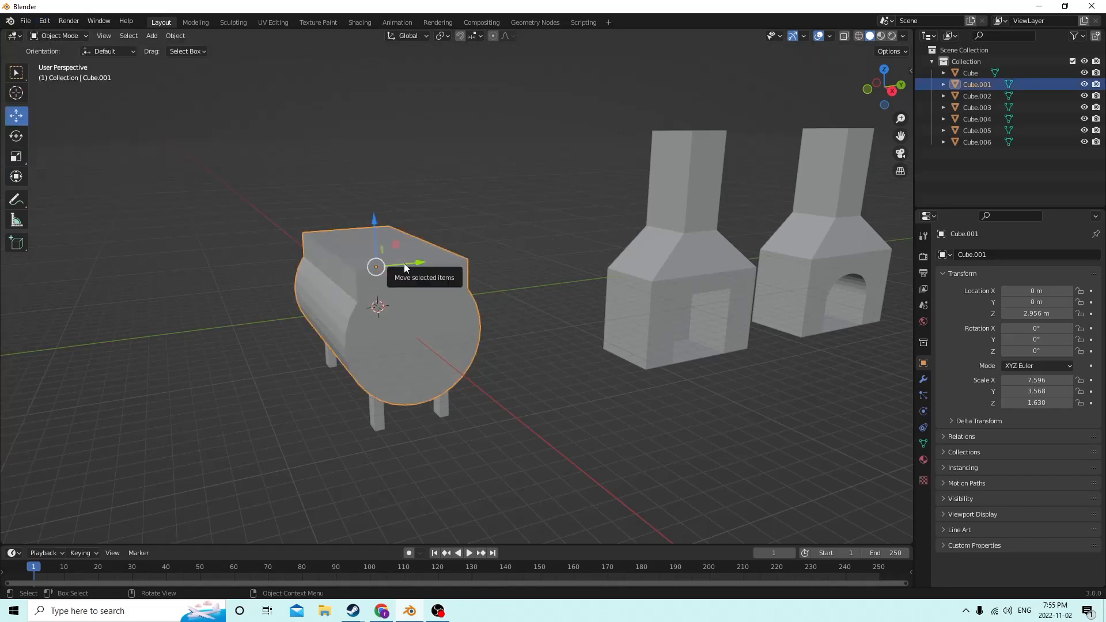
# Undo the latest operations back to before the cylinder barrel and the block on top were joined.
pyautogui.click(27, 21)
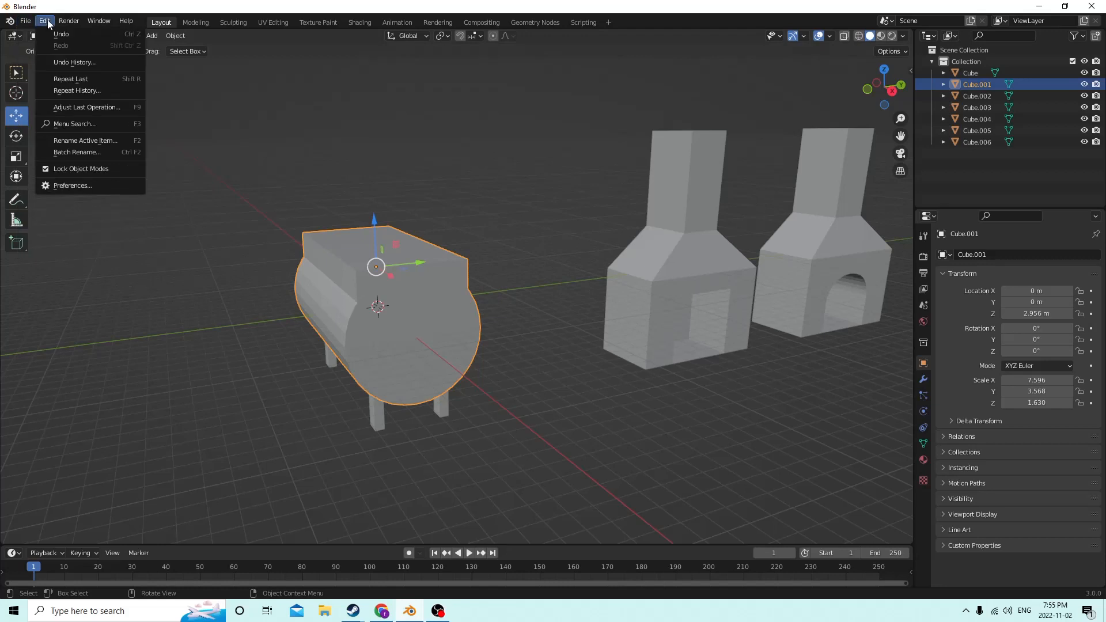
pyautogui.click(54, 35)
pyautogui.click(45, 21)
pyautogui.click(49, 32)
pyautogui.click(44, 22)
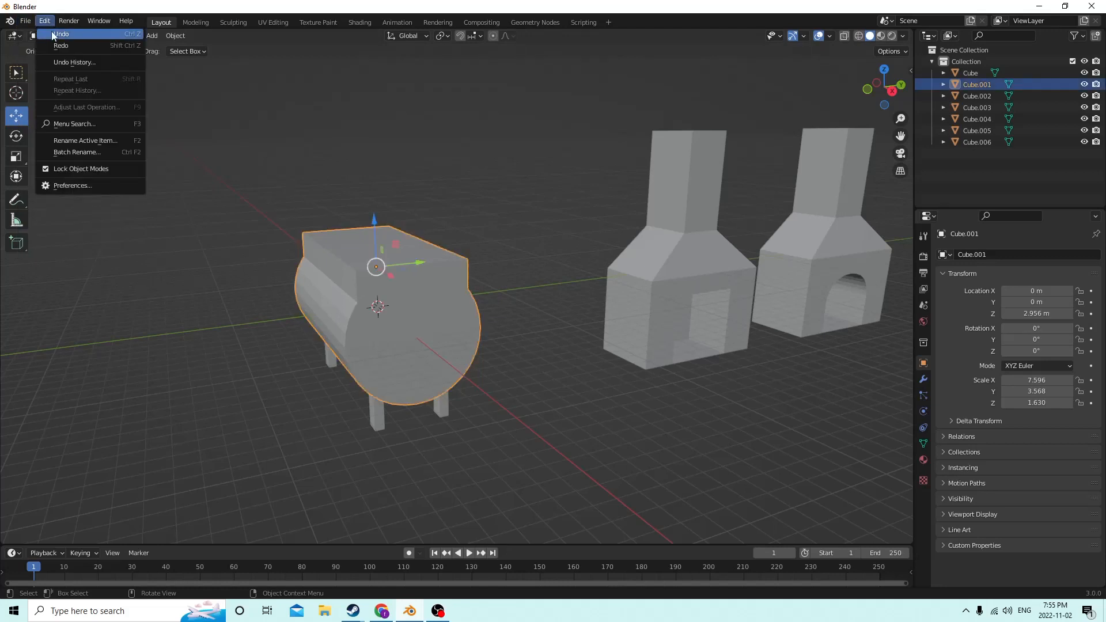
pyautogui.click(51, 32)
pyautogui.click(45, 22)
pyautogui.click(60, 34)
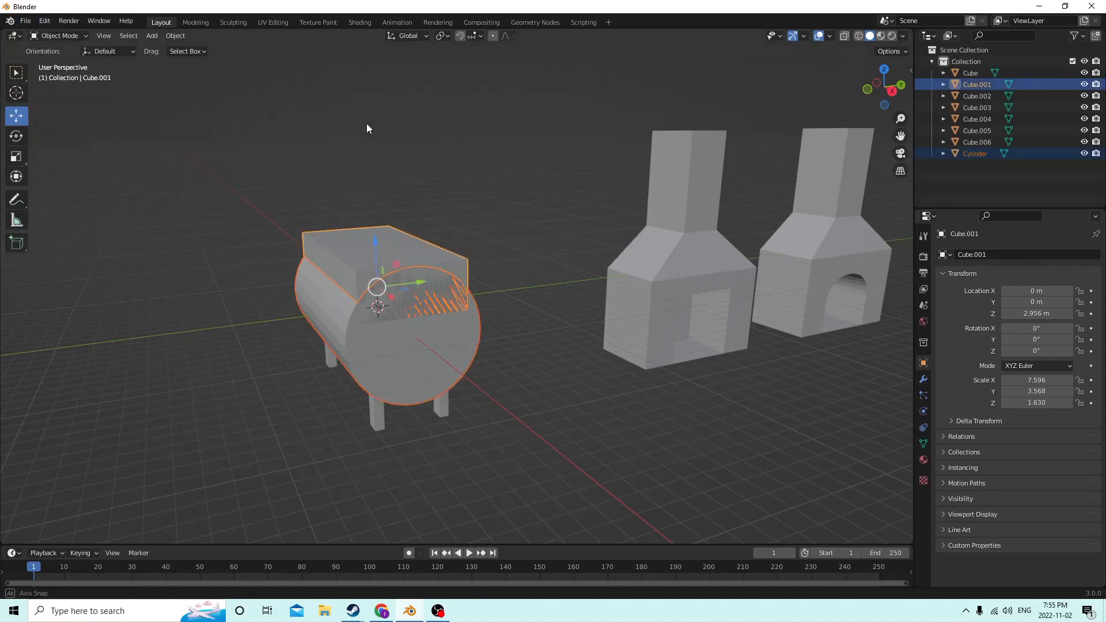
pyautogui.hotkey('ctrl', 'z')
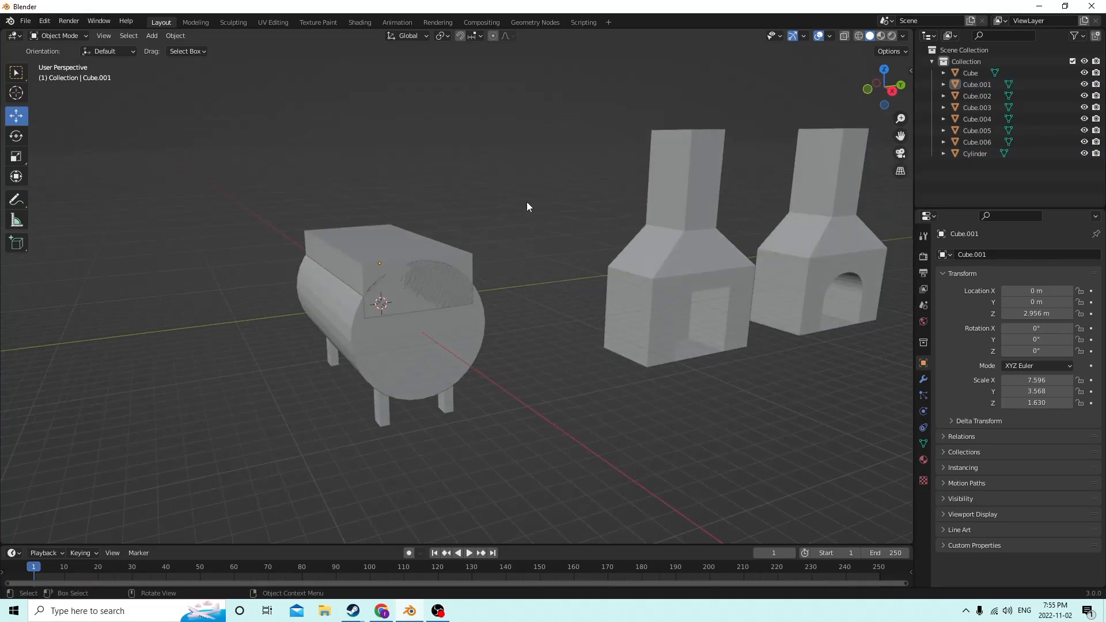
# Duplicate the block on top of the barrel and move the copy about 9.8 m along X and 3.03 m down.
pyautogui.moveTo(524, 312); pyautogui.dragTo(444, 278, button='middle')
pyautogui.click(348, 252)
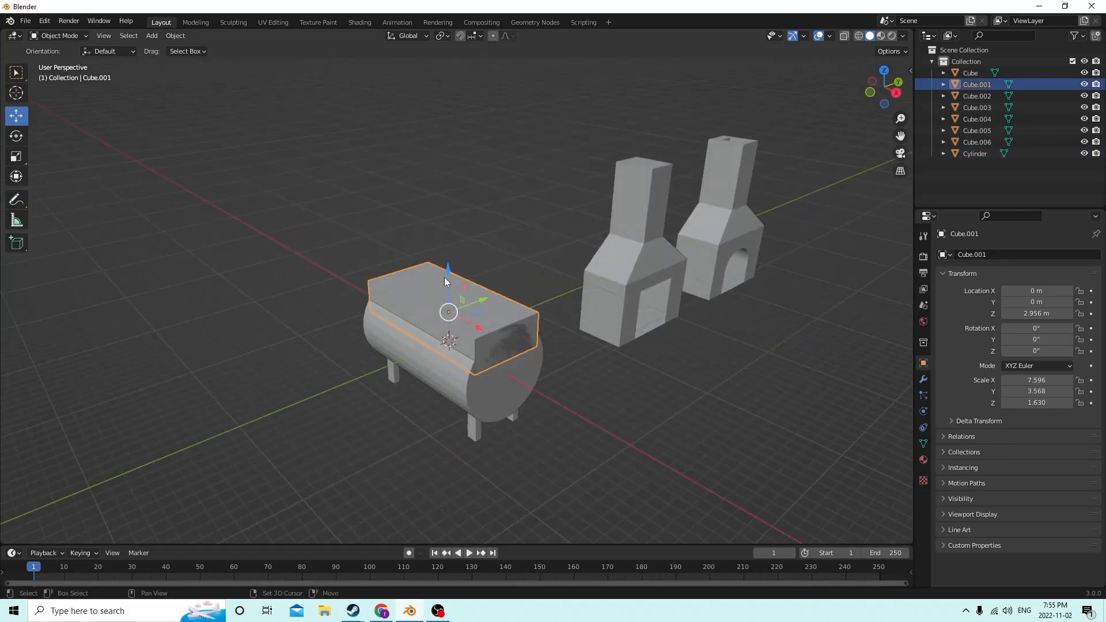
pyautogui.hotkey('shift', 'd')
pyautogui.press('Escape')
pyautogui.moveTo(653, 267); pyautogui.dragTo(710, 276, button='middle')
pyautogui.moveTo(606, 306); pyautogui.dragTo(714, 317)
pyautogui.moveTo(660, 287); pyautogui.dragTo(450, 212, button='middle')
pyautogui.moveTo(440, 222); pyautogui.dragTo(440, 291)
pyautogui.moveTo(288, 216); pyautogui.dragTo(184, 186, button='middle')
# Flatten the copied block along X into a plate, with an X scale of about 0.683.
pyautogui.click(16, 156)
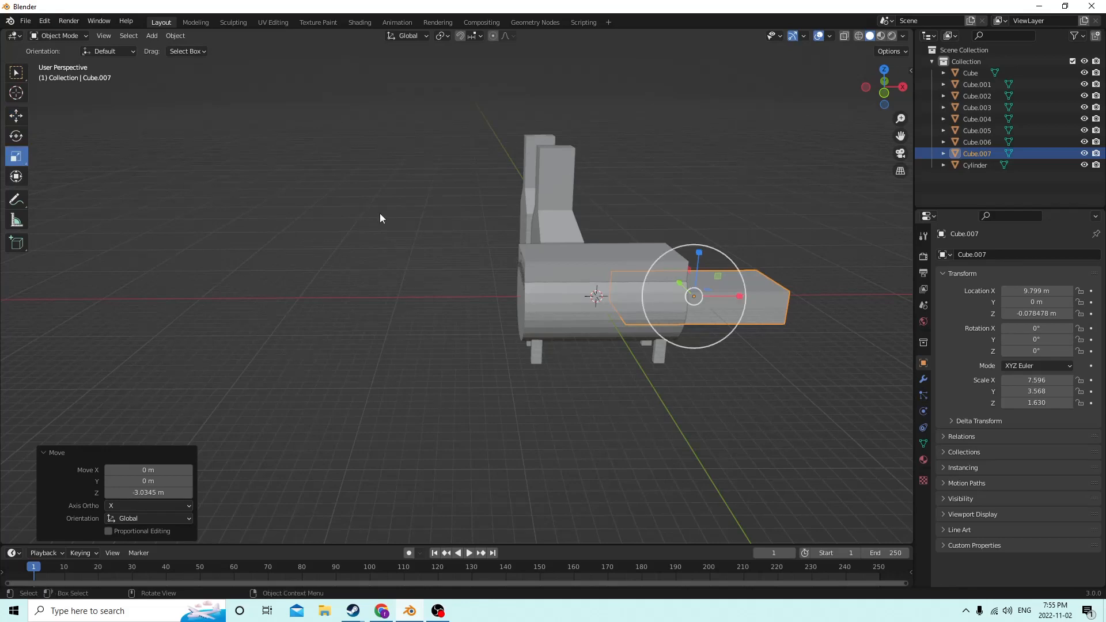
pyautogui.moveTo(741, 291); pyautogui.dragTo(710, 297)
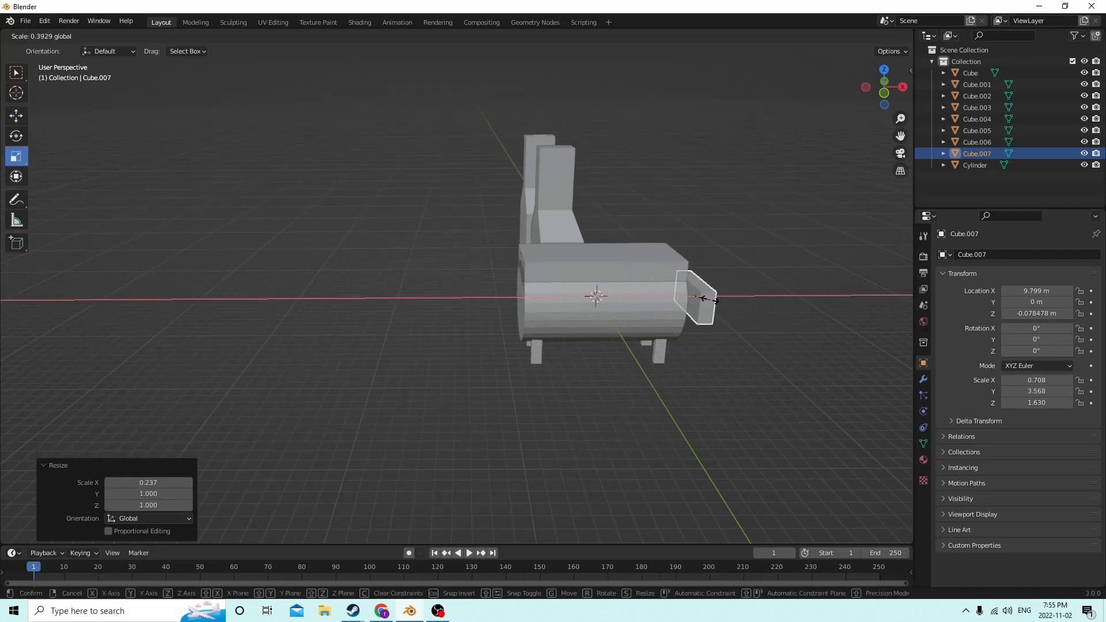
pyautogui.moveTo(711, 297); pyautogui.dragTo(415, 251, button='middle')
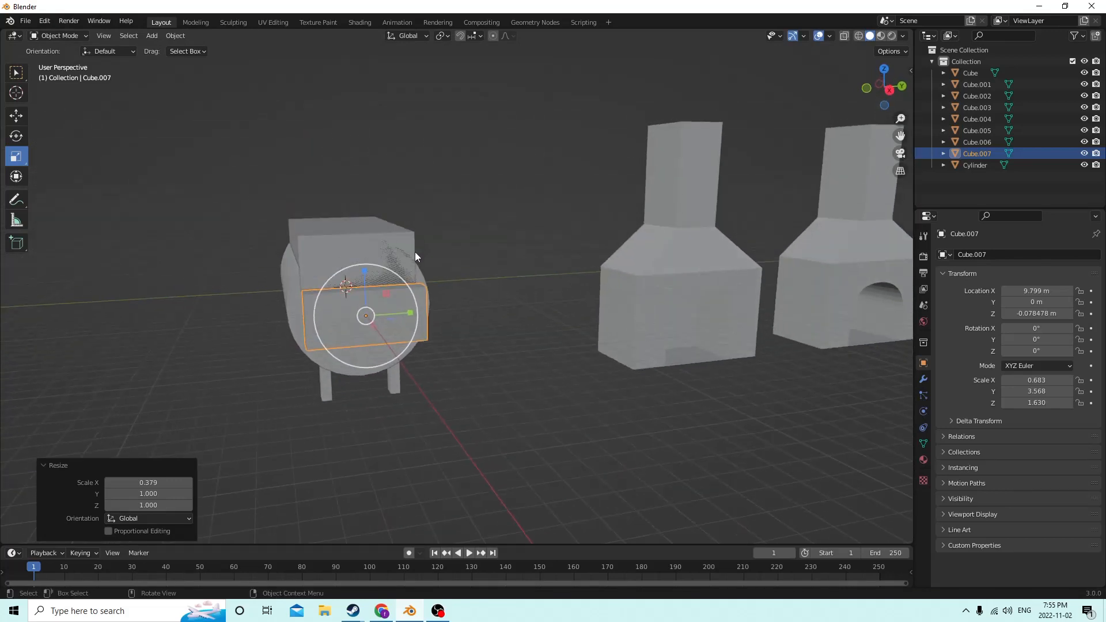
# Resize the plate into a nearly square front face, with a Y scale of about 2.55 and Z of about 2.61.
pyautogui.press('s')
pyautogui.press('y')
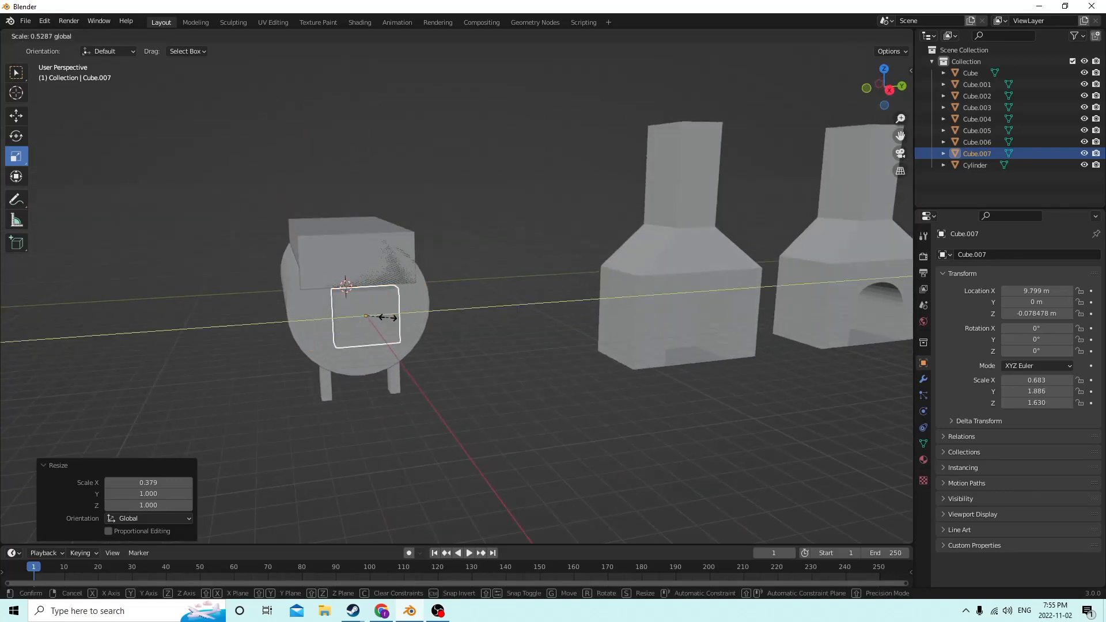
pyautogui.click(388, 316)
pyautogui.moveTo(387, 316); pyautogui.dragTo(424, 312, button='middle')
pyautogui.moveTo(470, 275); pyautogui.dragTo(470, 248)
pyautogui.moveTo(470, 248); pyautogui.dragTo(433, 260, button='middle')
pyautogui.moveTo(430, 339); pyautogui.dragTo(436, 334)
pyautogui.rightClick(436, 334)
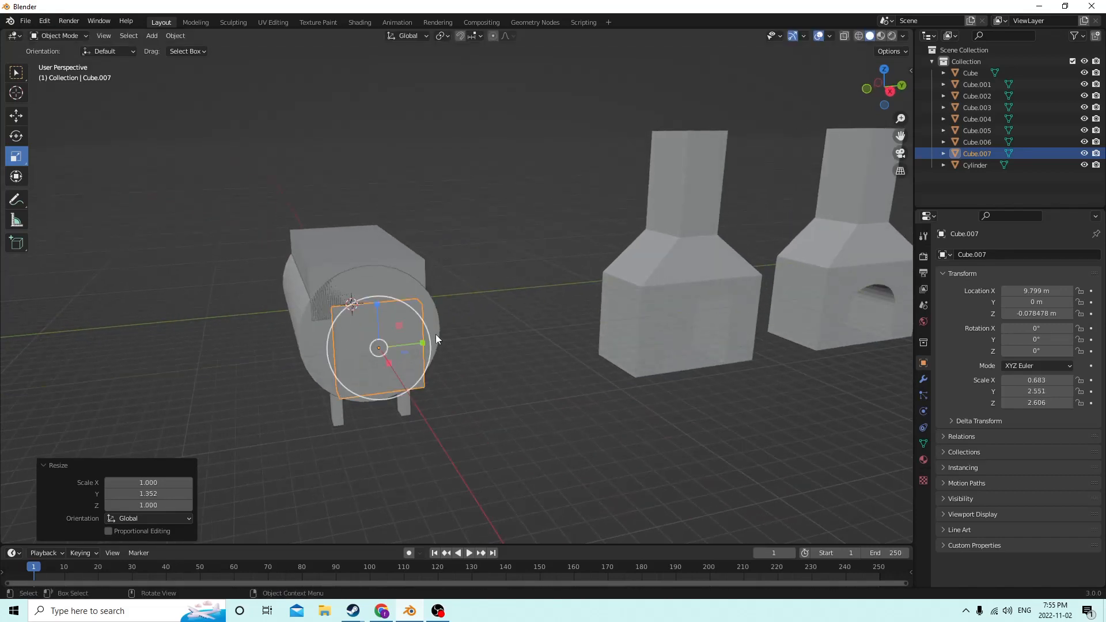
# Bevel the four corner edges of the front plate with 6 segments in Edit Mode, and return to Object Mode.
pyautogui.moveTo(435, 334); pyautogui.dragTo(479, 332, button='middle')
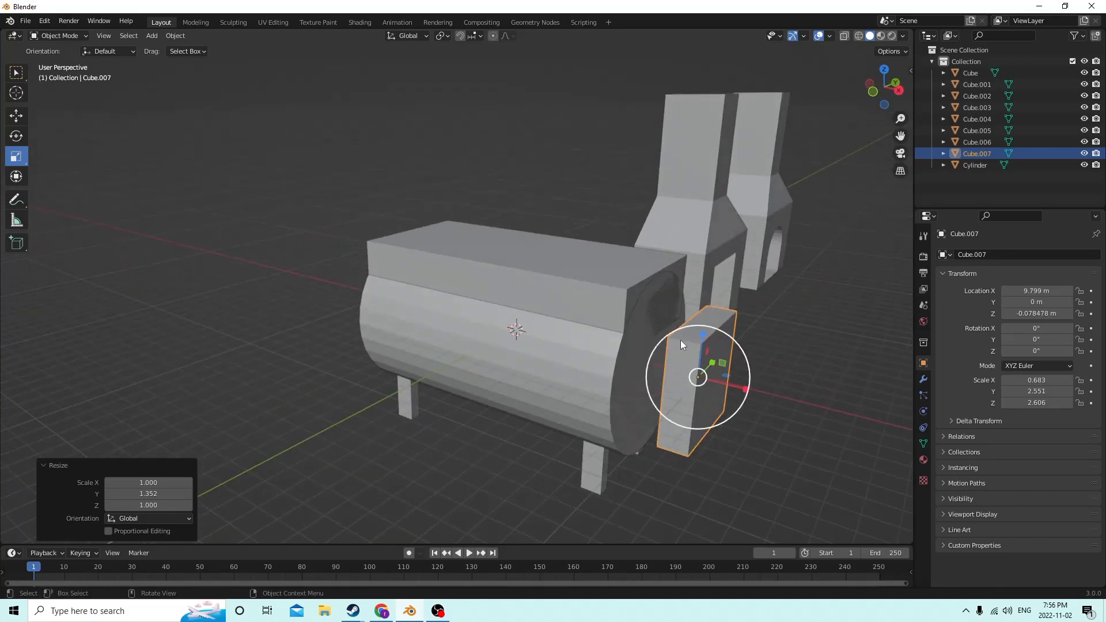
pyautogui.press('Tab')
pyautogui.click(680, 341)
pyautogui.moveTo(681, 342); pyautogui.dragTo(95, 359, button='middle')
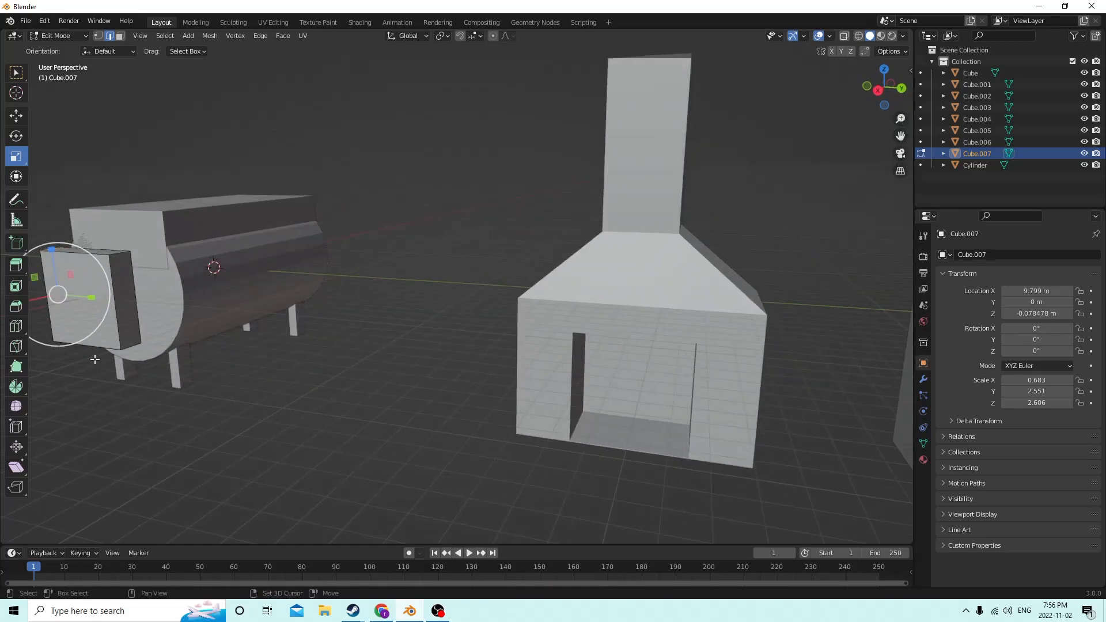
pyautogui.keyDown('shift'); pyautogui.click(128, 345); pyautogui.keyUp('shift')
pyautogui.keyDown('shift'); pyautogui.click(117, 254); pyautogui.keyUp('shift')
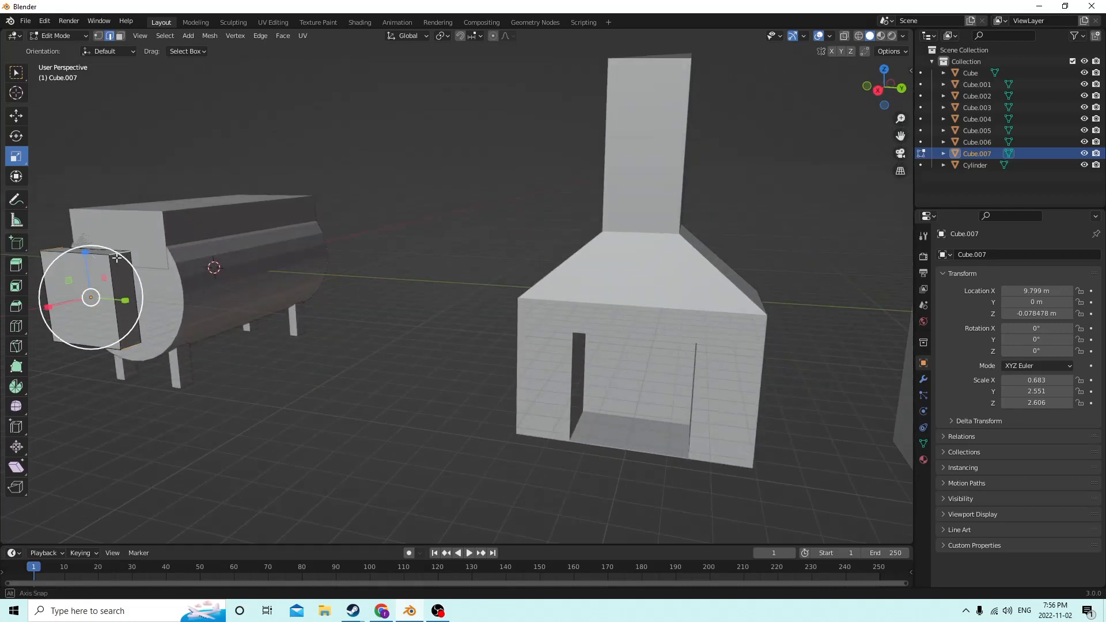
pyautogui.moveTo(456, 300); pyautogui.dragTo(579, 339, button='middle')
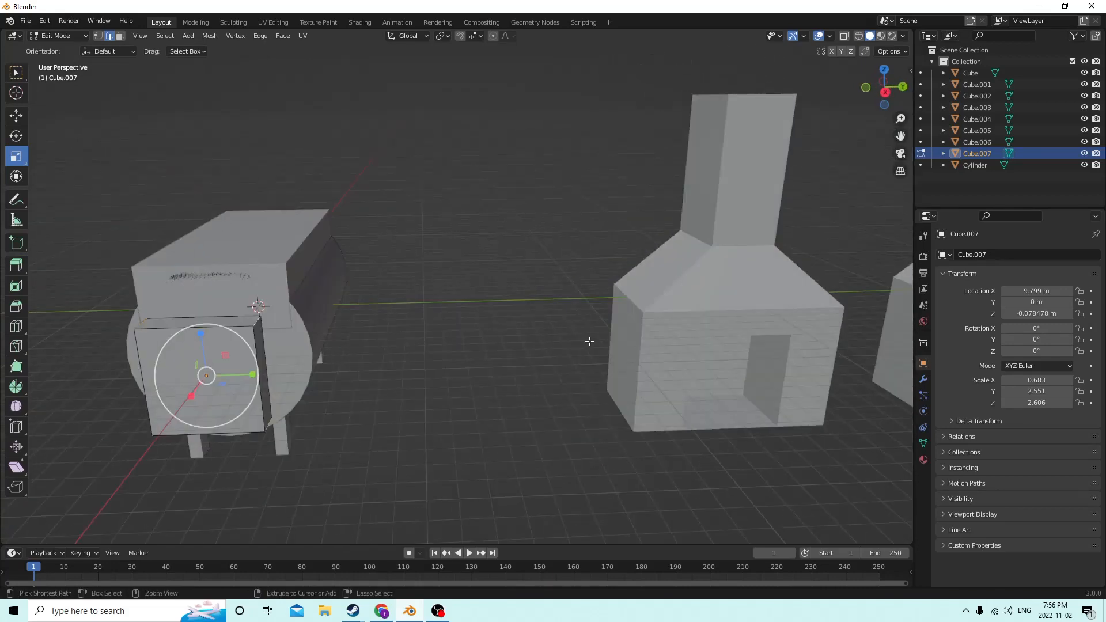
pyautogui.hotkey('ctrl', 'b')
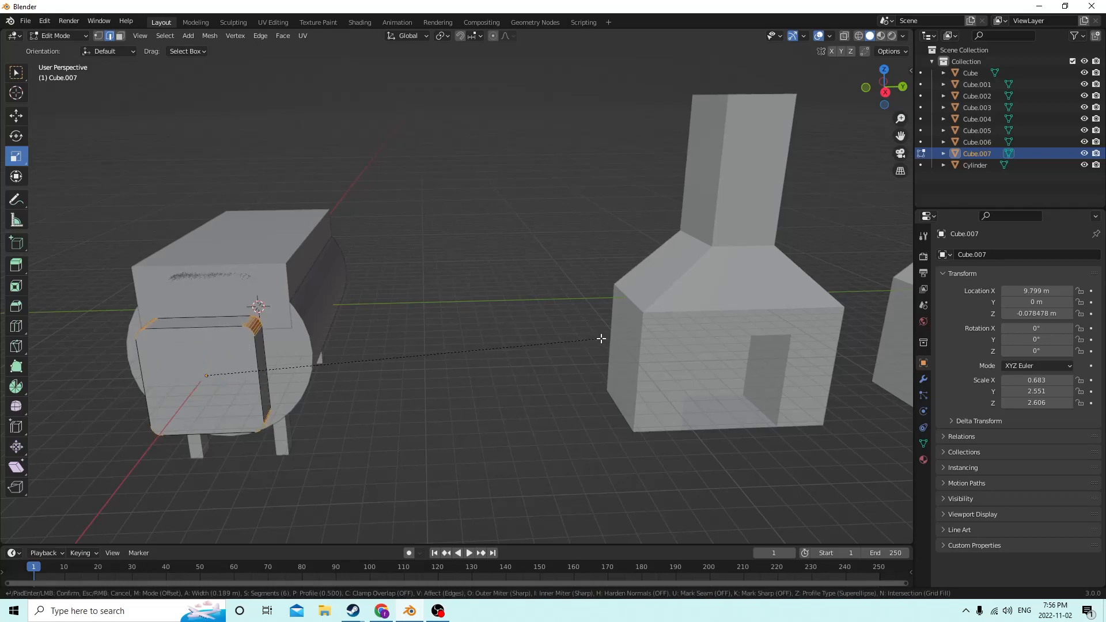
pyautogui.click(605, 335)
pyautogui.moveTo(605, 336); pyautogui.dragTo(521, 351, button='middle')
pyautogui.press('Tab')
# Duplicate the rounded front plate in place.
pyautogui.click(499, 350)
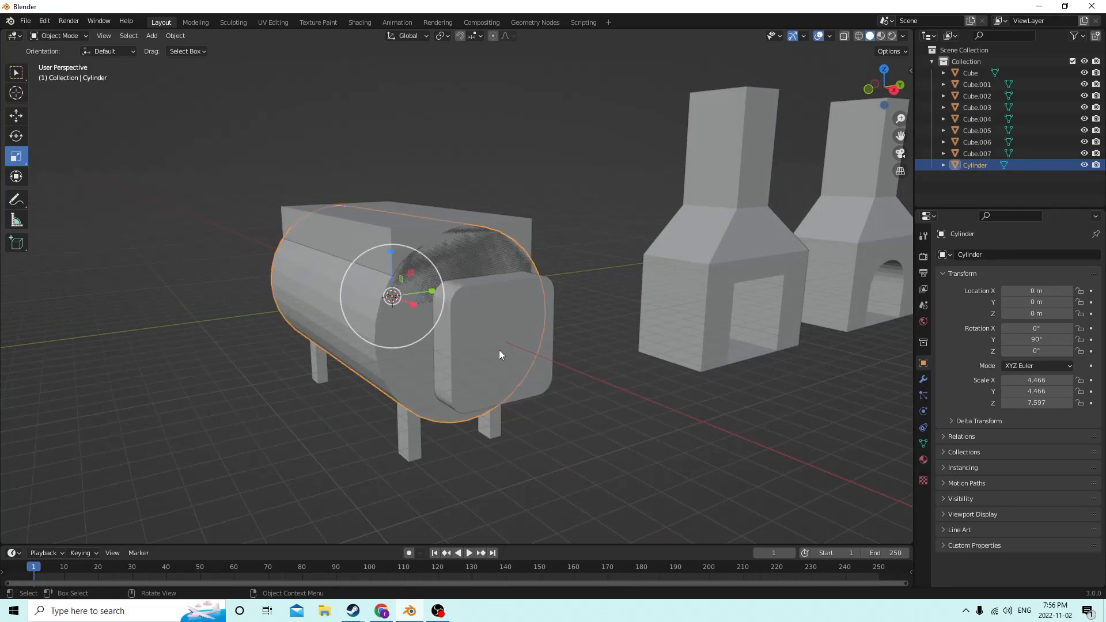
pyautogui.keyDown('shift'); pyautogui.click(499, 351); pyautogui.keyUp('shift')
pyautogui.hotkey('shift', 'd')
pyautogui.rightClick(592, 344)
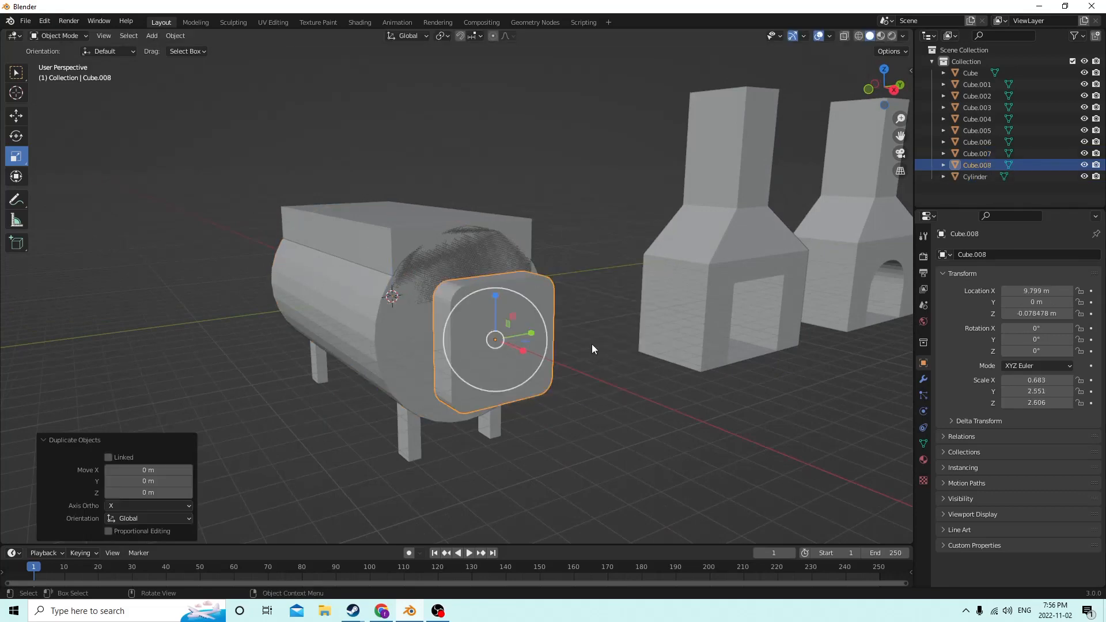
# Shrink the plate copy into a horizontal bar, scaled to about 0.33 in X, 1.855 in Y and 0.217 in Z.
pyautogui.moveTo(593, 344); pyautogui.dragTo(582, 345, button='middle')
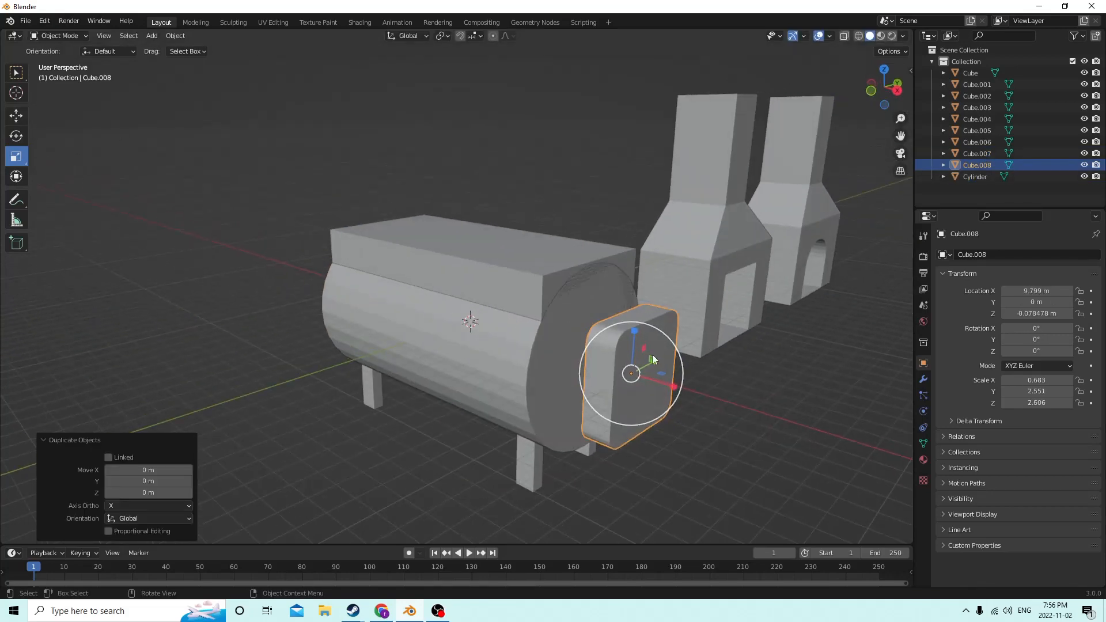
pyautogui.moveTo(652, 360); pyautogui.dragTo(640, 367)
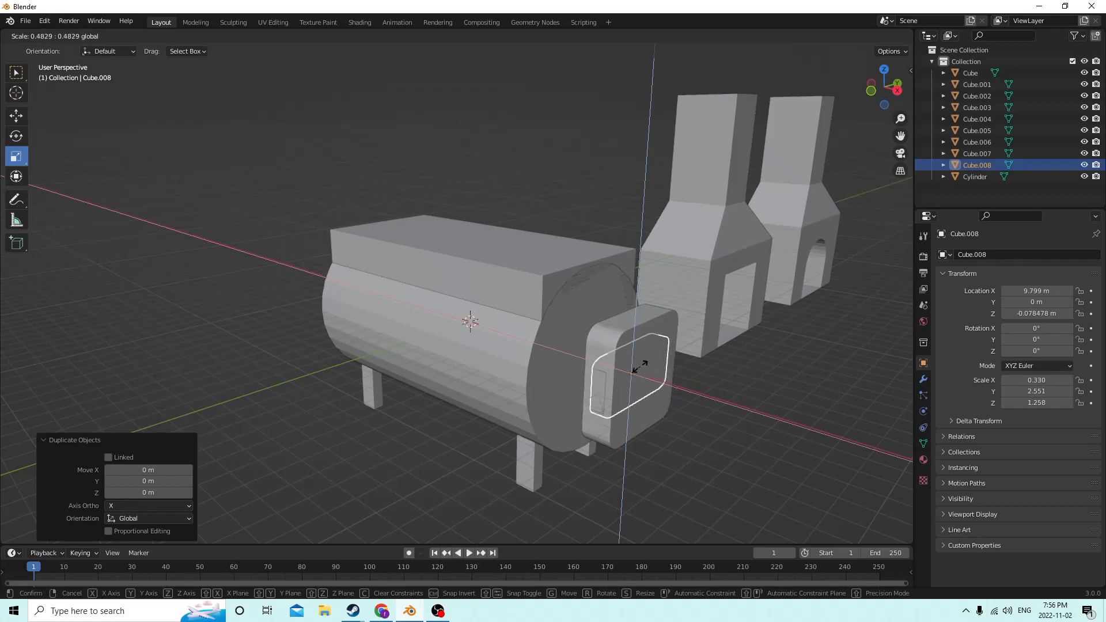
pyautogui.moveTo(639, 367); pyautogui.dragTo(638, 369)
pyautogui.moveTo(637, 368); pyautogui.dragTo(398, 274, button='middle')
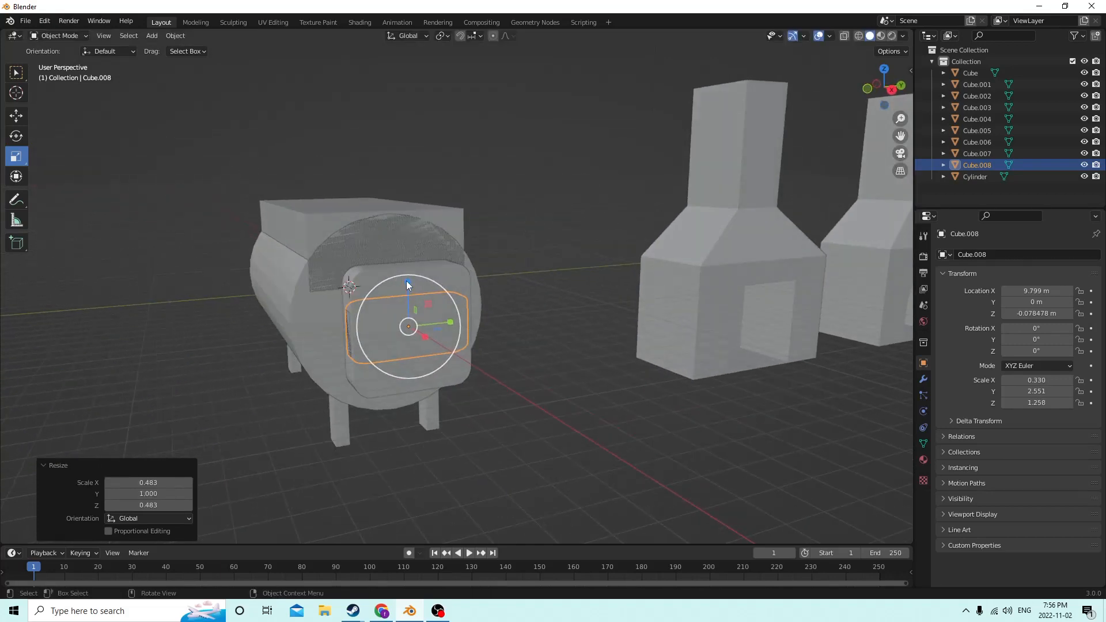
pyautogui.moveTo(407, 282); pyautogui.dragTo(410, 306)
pyautogui.moveTo(410, 306); pyautogui.dragTo(382, 255, button='middle')
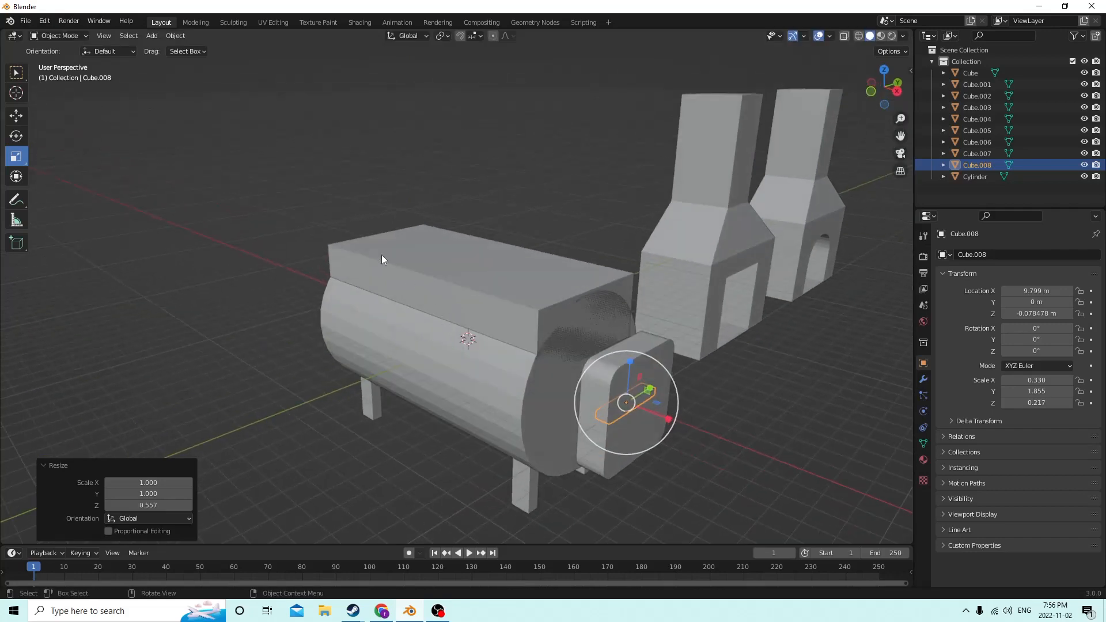
# Lengthen the horizontal bar through the plate to an X scale of about 0.985 and thin it to about 0.17 in Z.
pyautogui.click(20, 119)
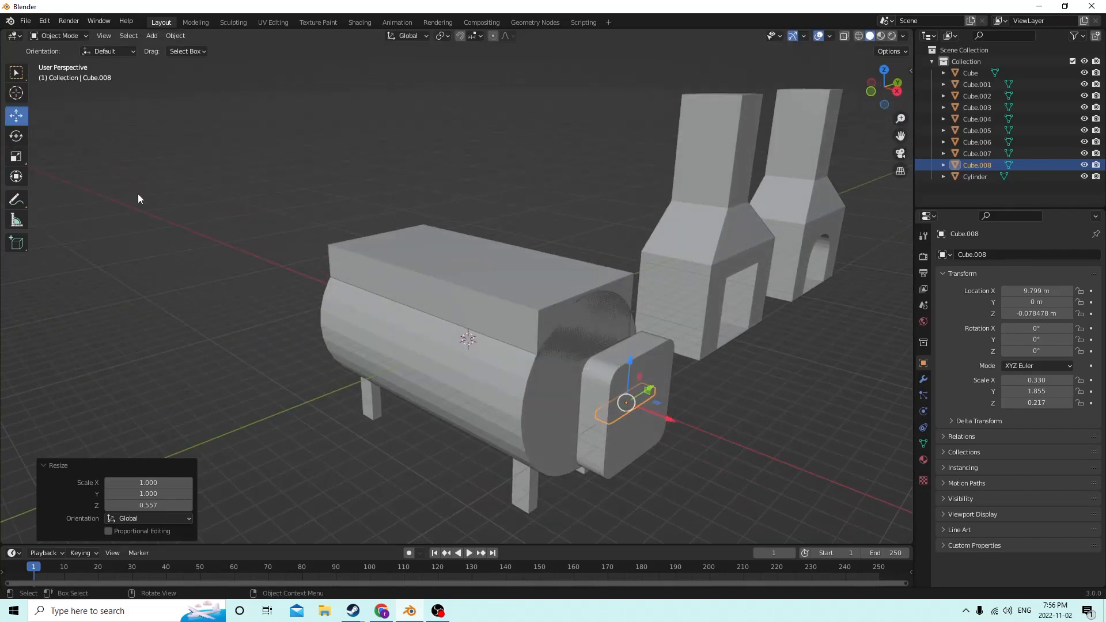
pyautogui.click(16, 157)
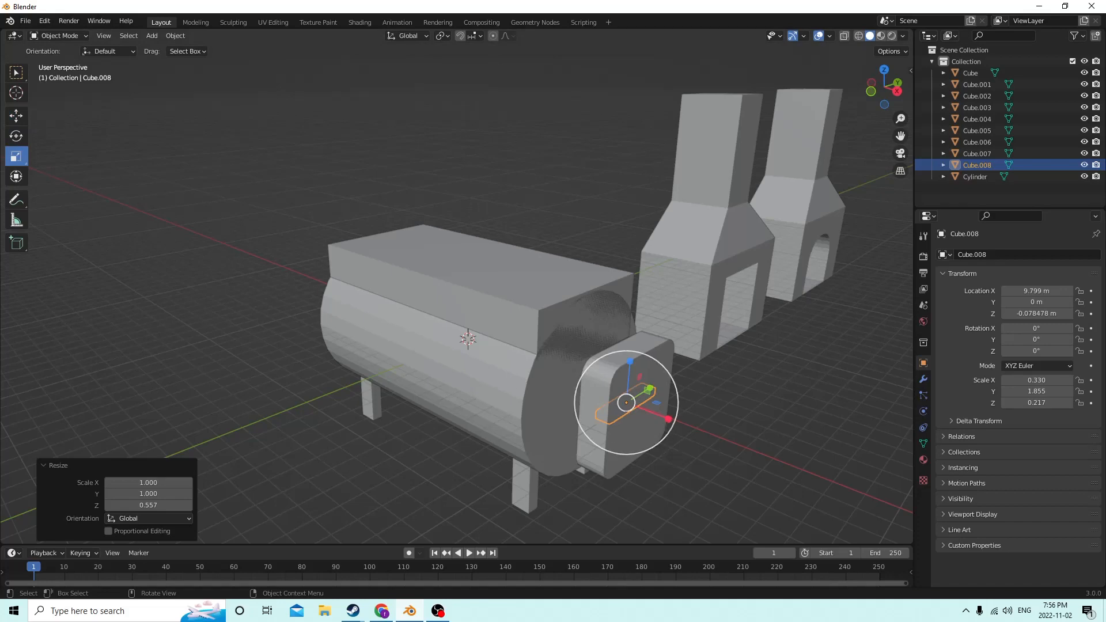
pyautogui.moveTo(662, 420); pyautogui.dragTo(705, 433)
pyautogui.moveTo(704, 433); pyautogui.dragTo(656, 380, button='middle')
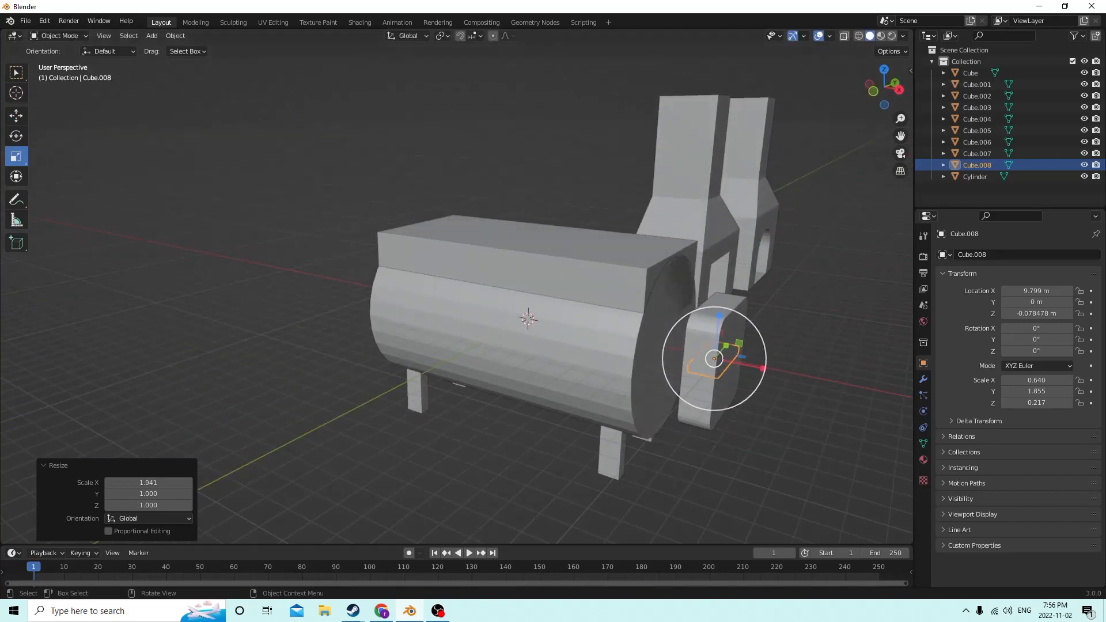
pyautogui.moveTo(763, 367); pyautogui.dragTo(788, 375)
pyautogui.moveTo(788, 375); pyautogui.dragTo(404, 277, button='middle')
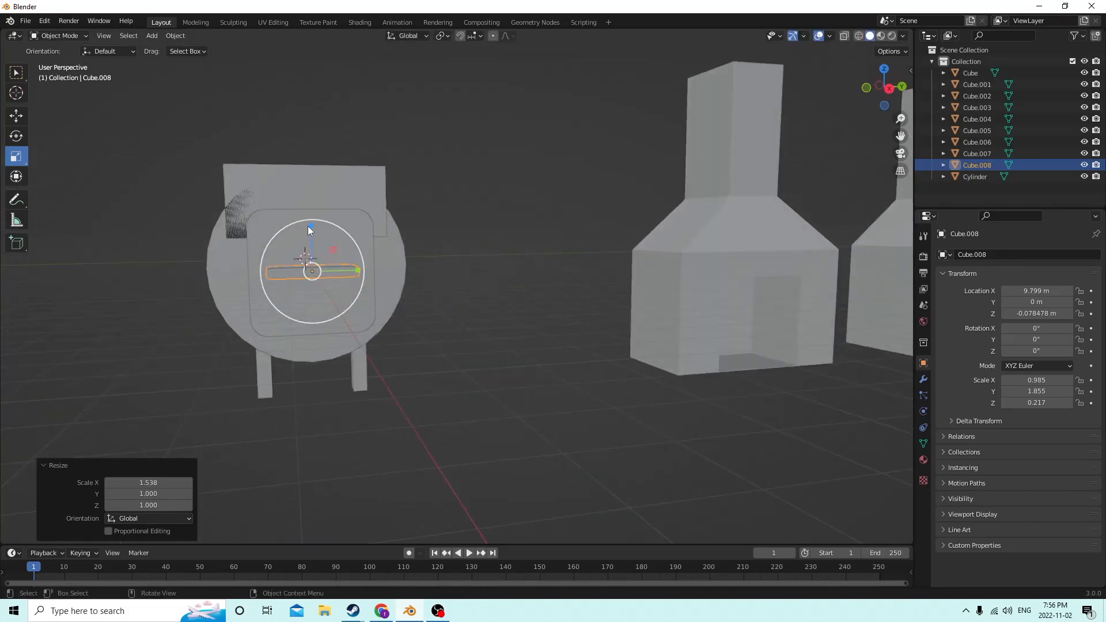
pyautogui.moveTo(309, 228); pyautogui.dragTo(309, 237)
# Move the horizontal bar about 1.98 m down to the lower part of the front plate.
pyautogui.scroll(2, 34, 107)
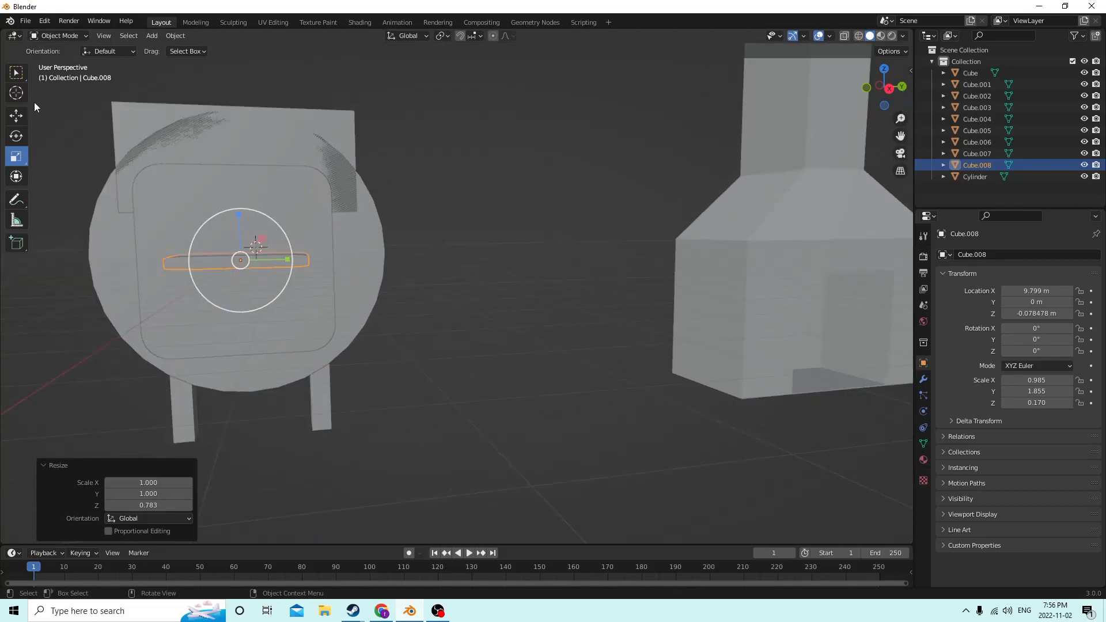
pyautogui.click(23, 117)
pyautogui.moveTo(238, 207); pyautogui.dragTo(244, 281)
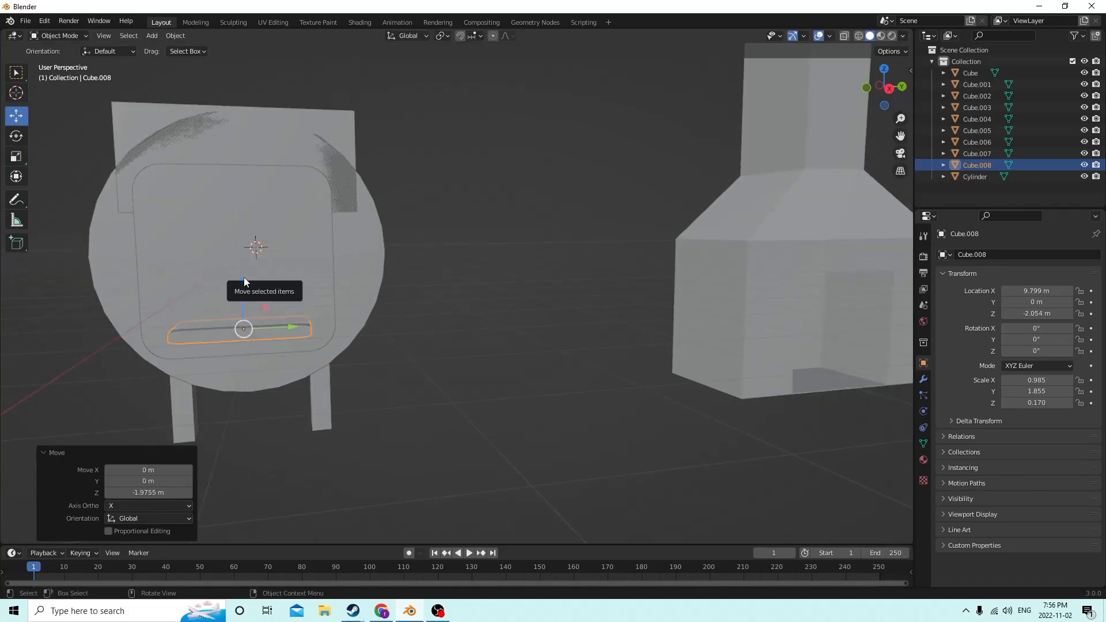
# Duplicate the rounded front plate in place again for a second bar.
pyautogui.moveTo(244, 278); pyautogui.dragTo(410, 323, button='middle')
pyautogui.click(325, 333)
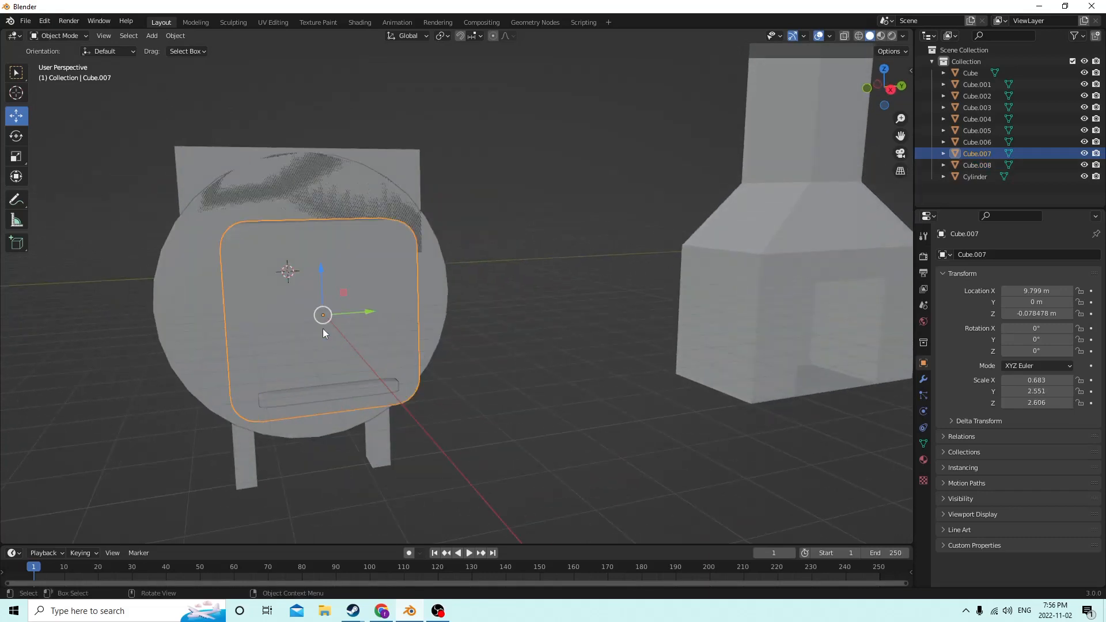
pyautogui.hotkey('shift', 'd')
pyautogui.press('Escape')
# Scale the new copy to a vertical bar of about 1.006 X, 0.119 Y and 1.176 Z, and move it about -1.5 m along Y.
pyautogui.moveTo(442, 281); pyautogui.dragTo(242, 190, button='middle')
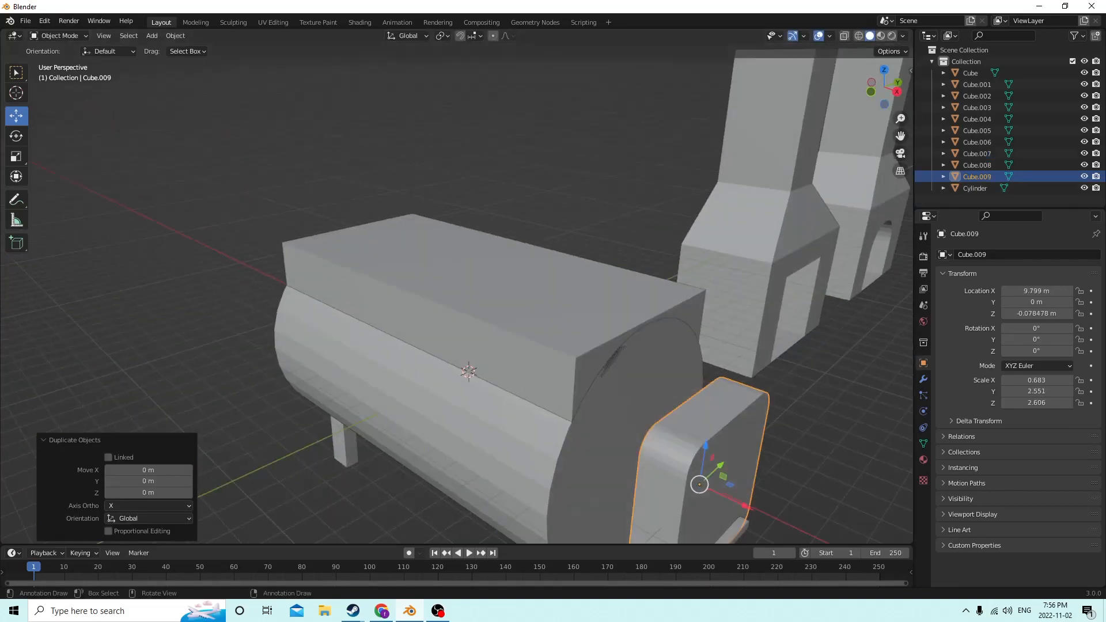
pyautogui.click(16, 156)
pyautogui.moveTo(69, 173); pyautogui.dragTo(440, 241, button='middle')
pyautogui.moveTo(664, 438); pyautogui.dragTo(684, 450)
pyautogui.moveTo(685, 451); pyautogui.dragTo(631, 434, button='middle')
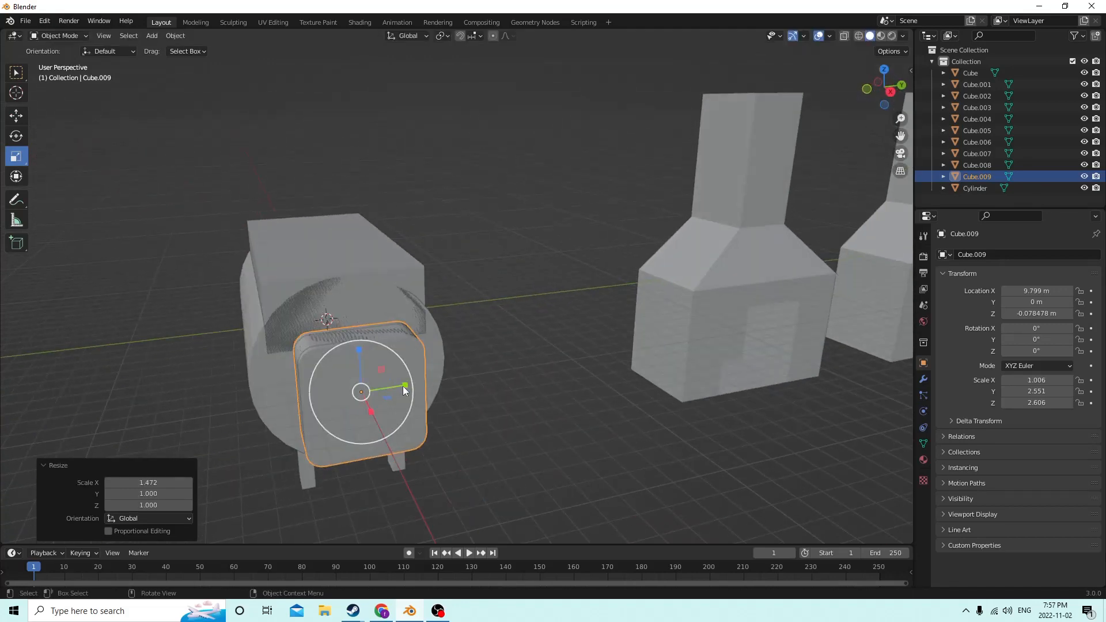
pyautogui.moveTo(403, 385); pyautogui.dragTo(361, 380)
pyautogui.moveTo(361, 381); pyautogui.dragTo(355, 357, button='middle')
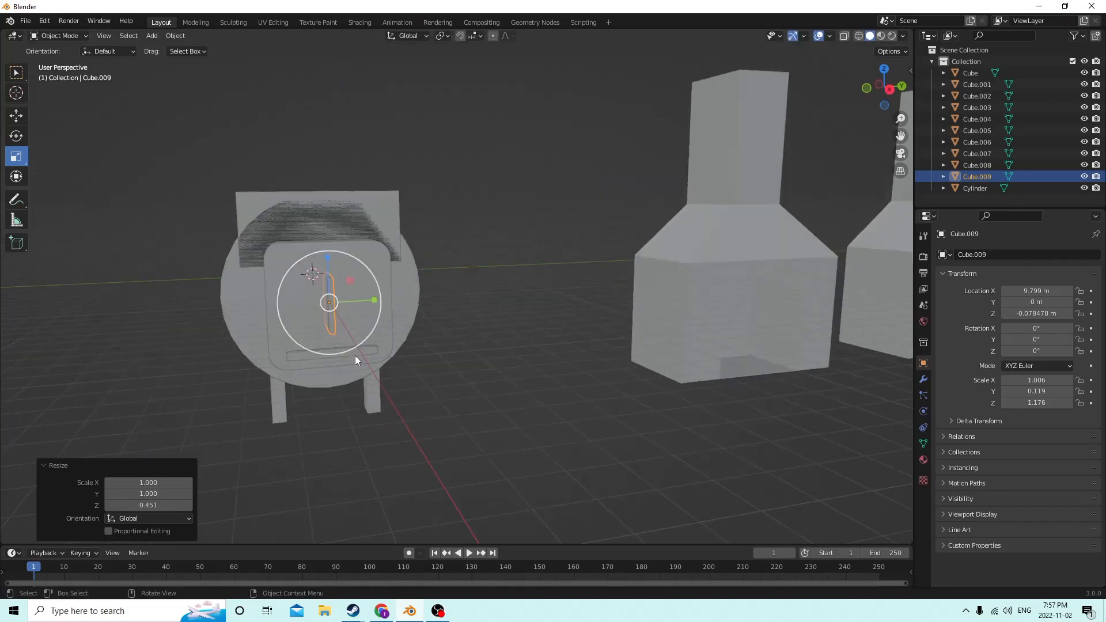
pyautogui.click(17, 116)
pyautogui.moveTo(373, 300); pyautogui.dragTo(338, 295)
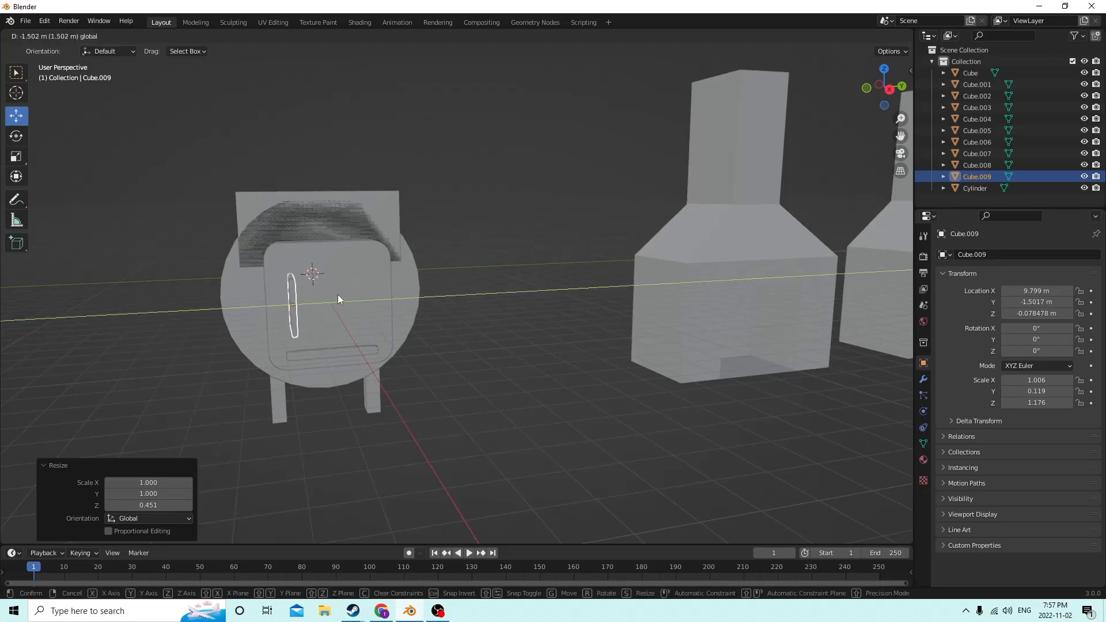
# Duplicate the vertical bar and move the copy about 2.93 m along Y to the opposite side of the plate.
pyautogui.moveTo(337, 295)
pyautogui.mouseDown(button='middle')
pyautogui.moveTo(361, 299)
pyautogui.moveTo(351, 296)
pyautogui.mouseUp(button='middle')
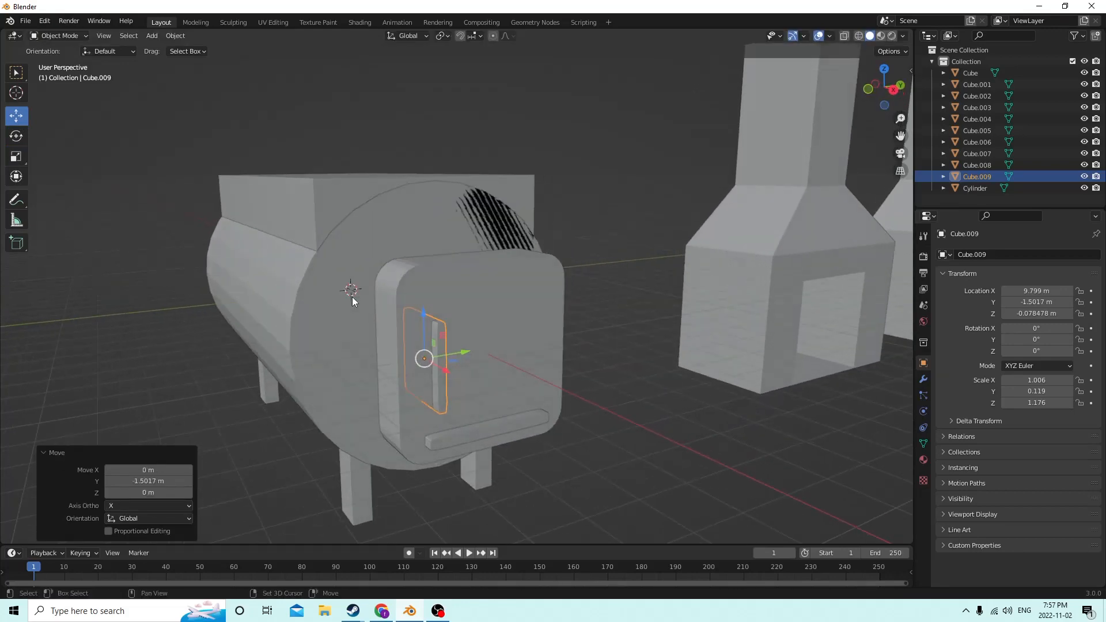
pyautogui.hotkey('shift', 'd')
pyautogui.rightClick(458, 269)
pyautogui.moveTo(459, 270); pyautogui.dragTo(375, 351, button='middle')
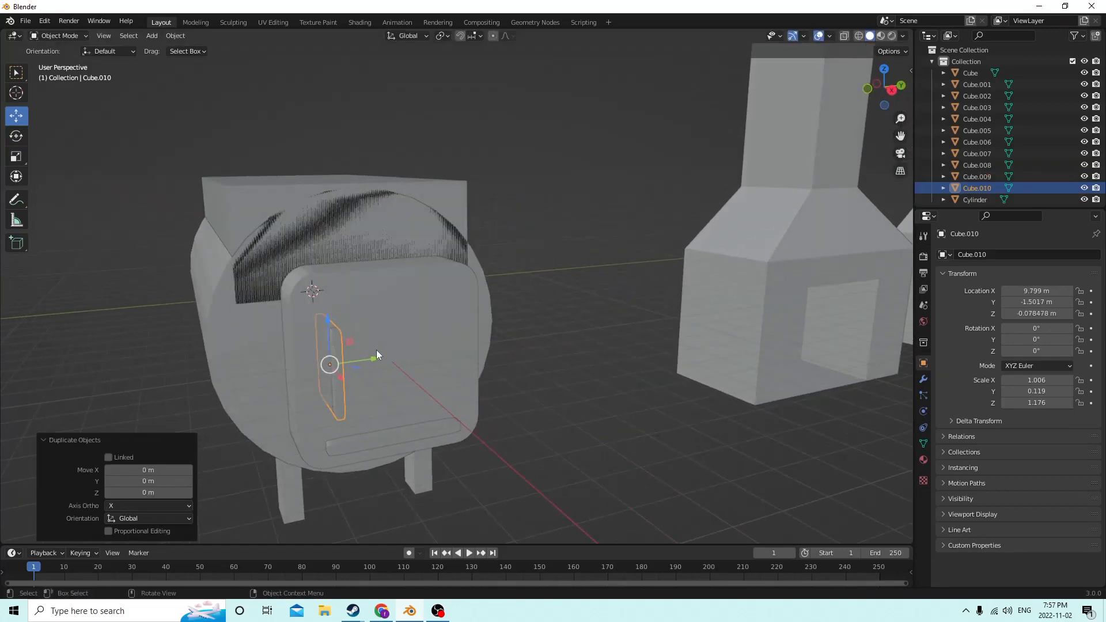
pyautogui.moveTo(377, 354); pyautogui.dragTo(477, 345)
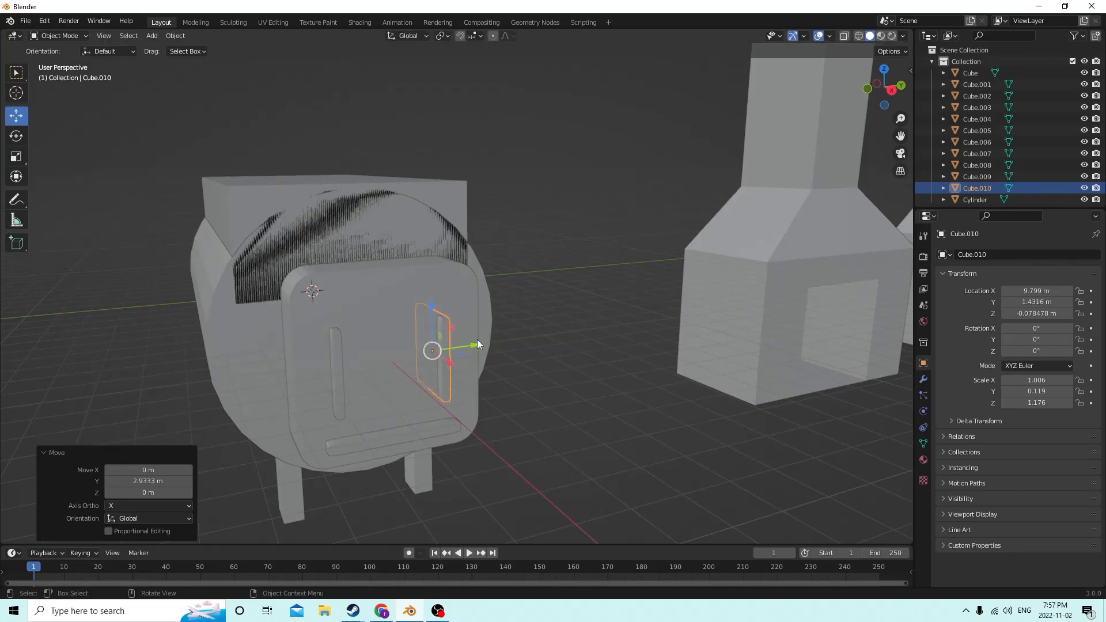
# Duplicate the rounded front plate and move the copy about -2.63 m along X into the barrel's front end.
pyautogui.moveTo(477, 344); pyautogui.dragTo(649, 330, button='middle')
pyautogui.click(570, 315)
pyautogui.hotkey('shift', 'd')
pyautogui.rightClick(739, 299)
pyautogui.moveTo(739, 299); pyautogui.dragTo(807, 425, button='middle')
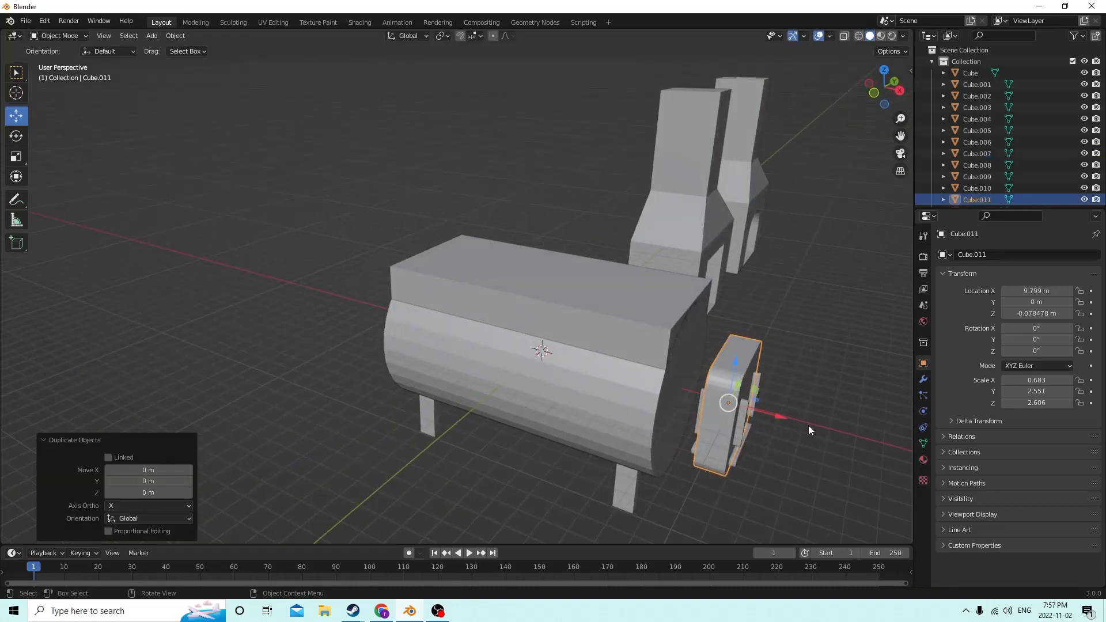
pyautogui.moveTo(772, 414); pyautogui.dragTo(713, 398)
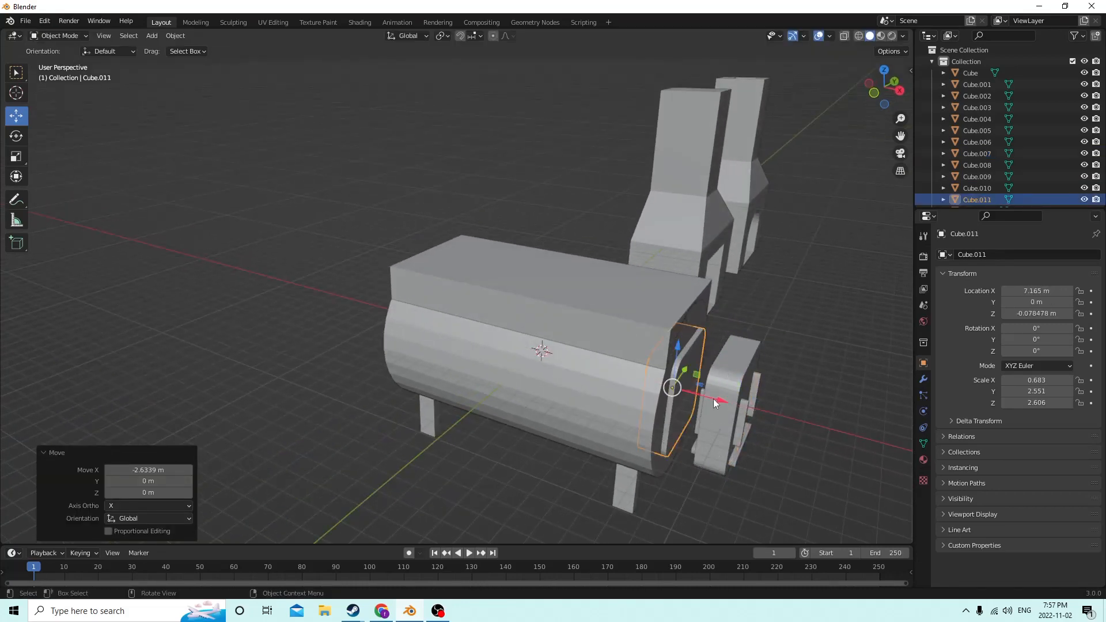
# Duplicate the moved plate in place and subtract the new copy from the barrel cylinder with Bool Tool's Auto Boolean Difference.
pyautogui.hotkey('shift', 'd')
pyautogui.rightClick(765, 322)
pyautogui.moveTo(766, 323); pyautogui.dragTo(665, 342, button='middle')
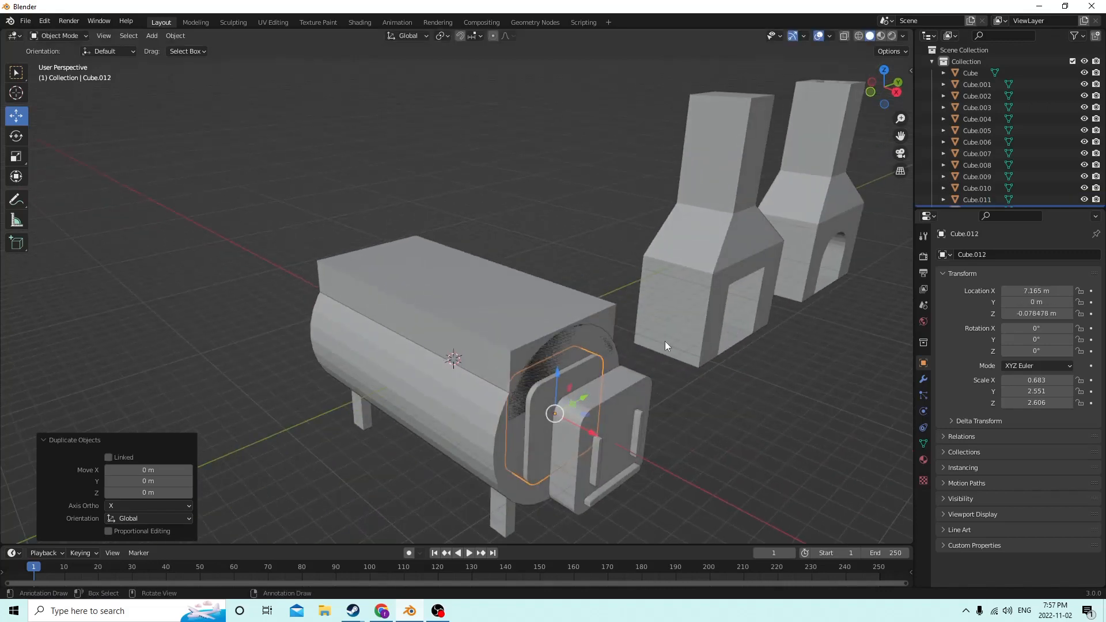
pyautogui.click(472, 366)
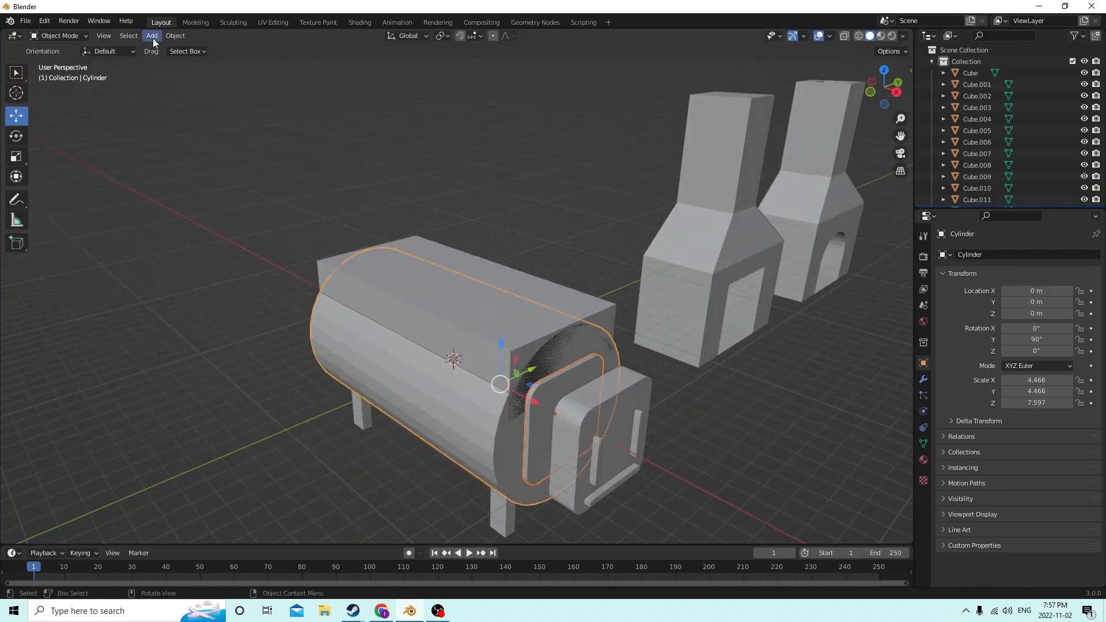
pyautogui.click(175, 35)
pyautogui.moveTo(208, 420)
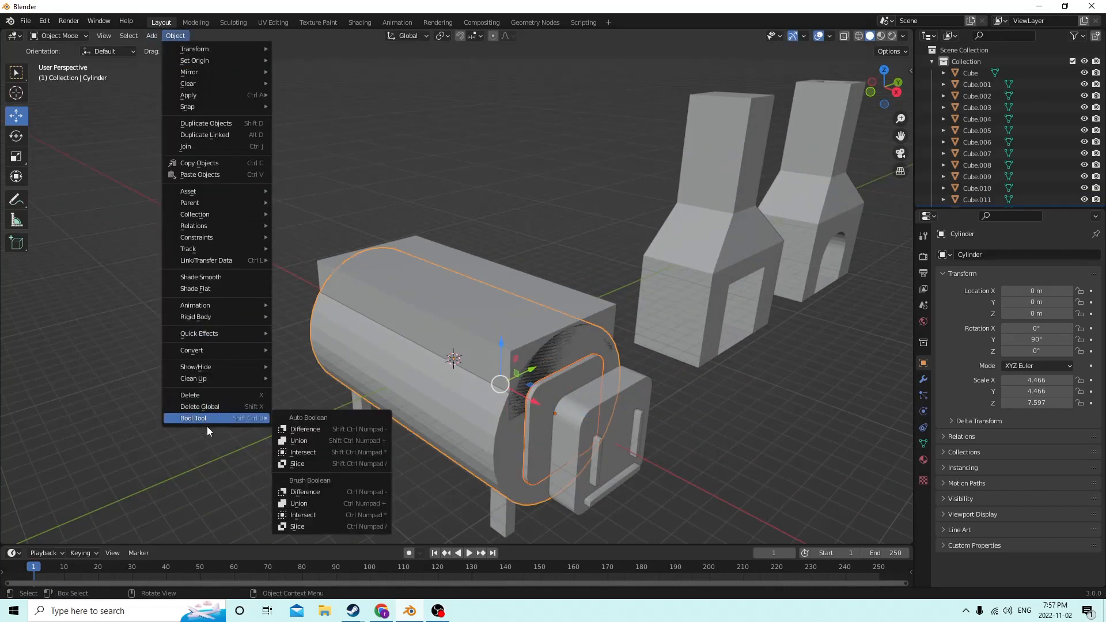
pyautogui.click(297, 431)
# Subtract the remaining plate copy from the box on top of the barrel with Auto Boolean Difference.
pyautogui.moveTo(423, 347); pyautogui.dragTo(545, 366, button='middle')
pyautogui.click(497, 368)
pyautogui.keyDown('shift'); pyautogui.click(463, 296); pyautogui.keyUp('shift')
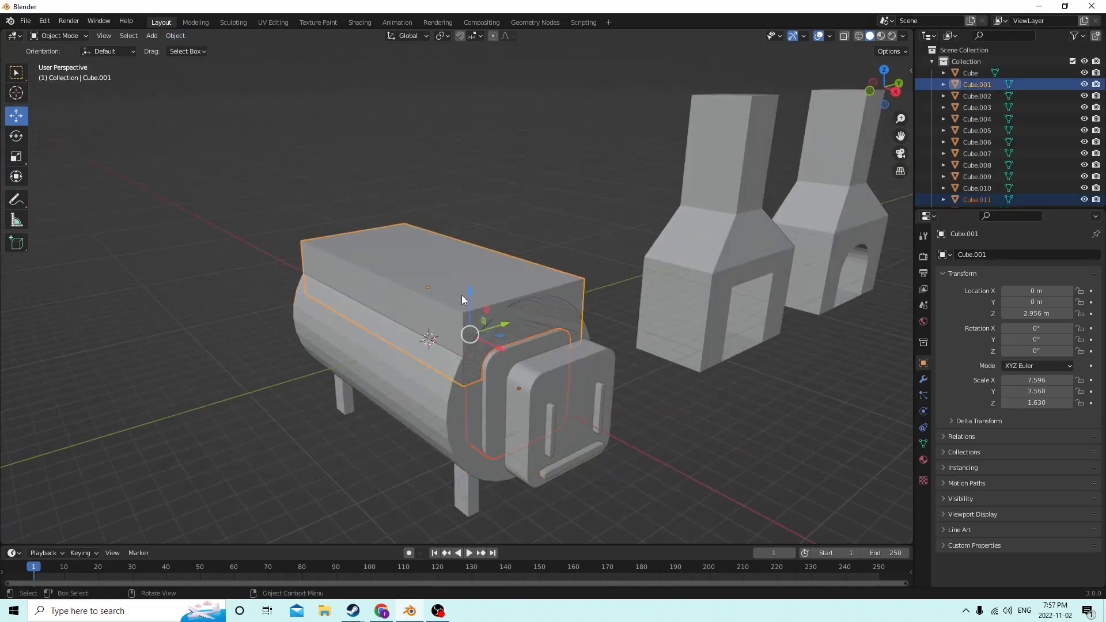
pyautogui.click(176, 35)
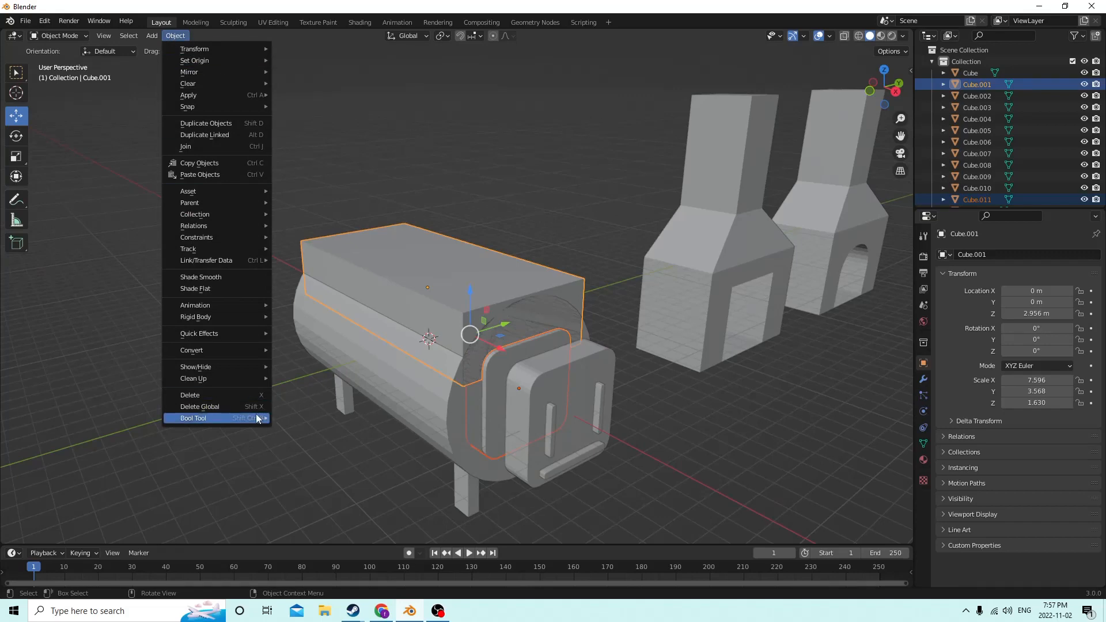
pyautogui.moveTo(241, 419)
pyautogui.click(314, 432)
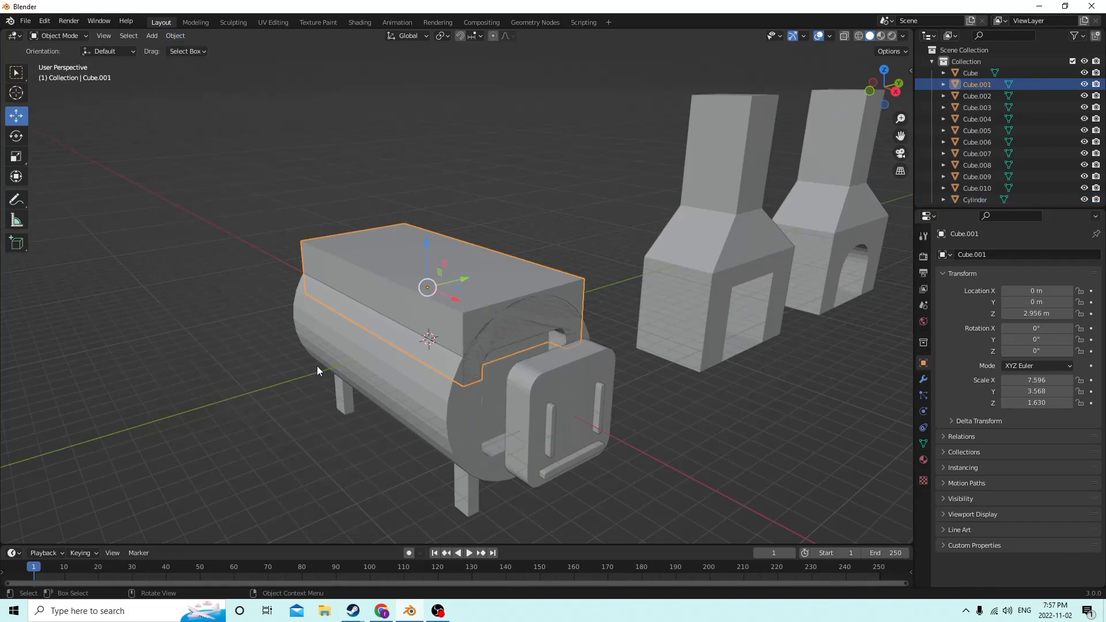
# Delete the upper box's recess face inside the front opening, working in face selection mode, and return to Object Mode.
pyautogui.moveTo(317, 365); pyautogui.dragTo(328, 334, button='middle')
pyautogui.scroll(3, 390, 313)
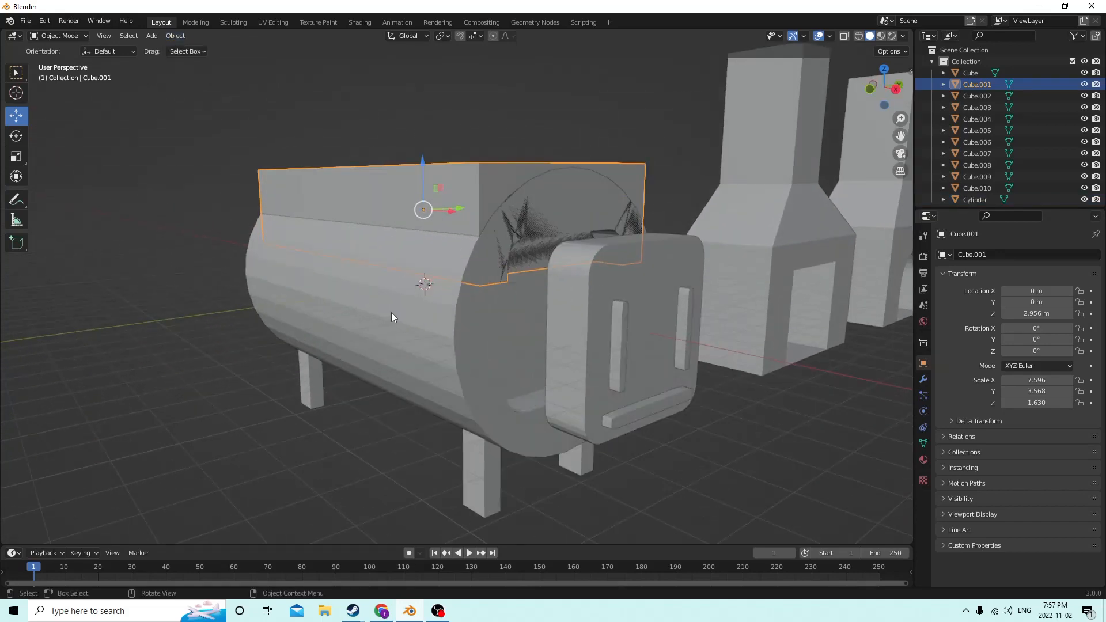
pyautogui.press('Tab')
pyautogui.moveTo(521, 321); pyautogui.dragTo(527, 321, button='middle')
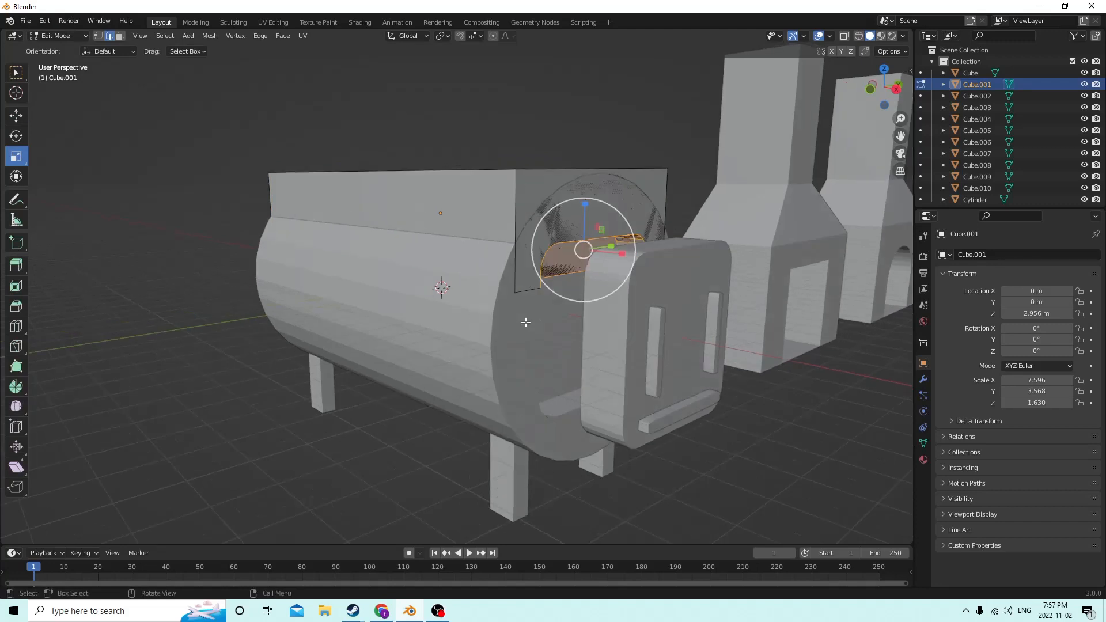
pyautogui.click(569, 264)
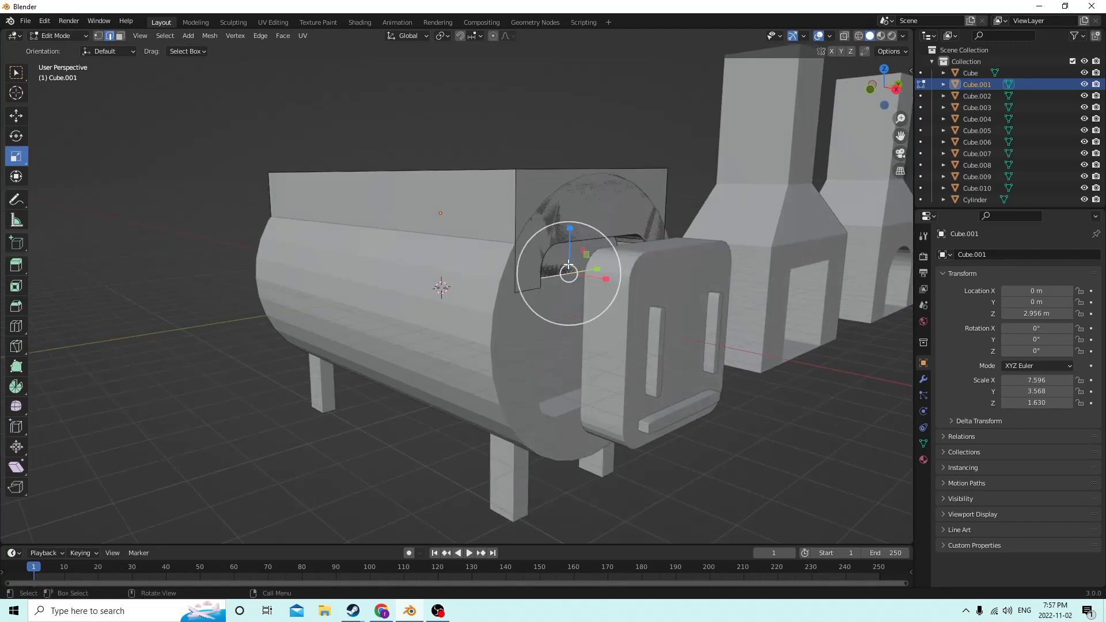
pyautogui.click(120, 37)
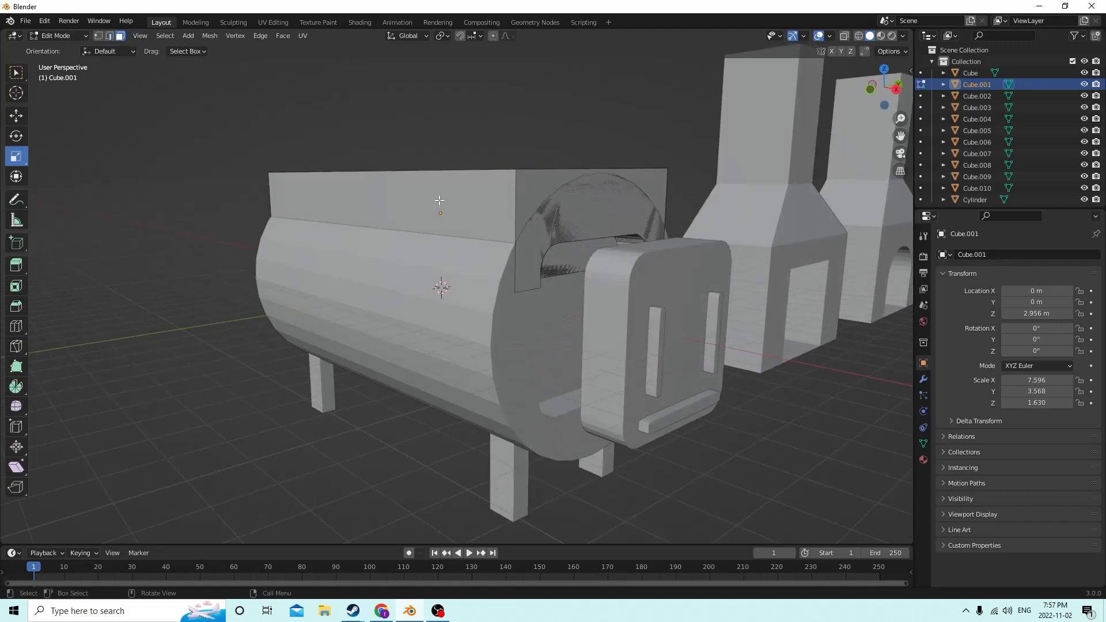
pyautogui.click(560, 263)
pyautogui.press('x')
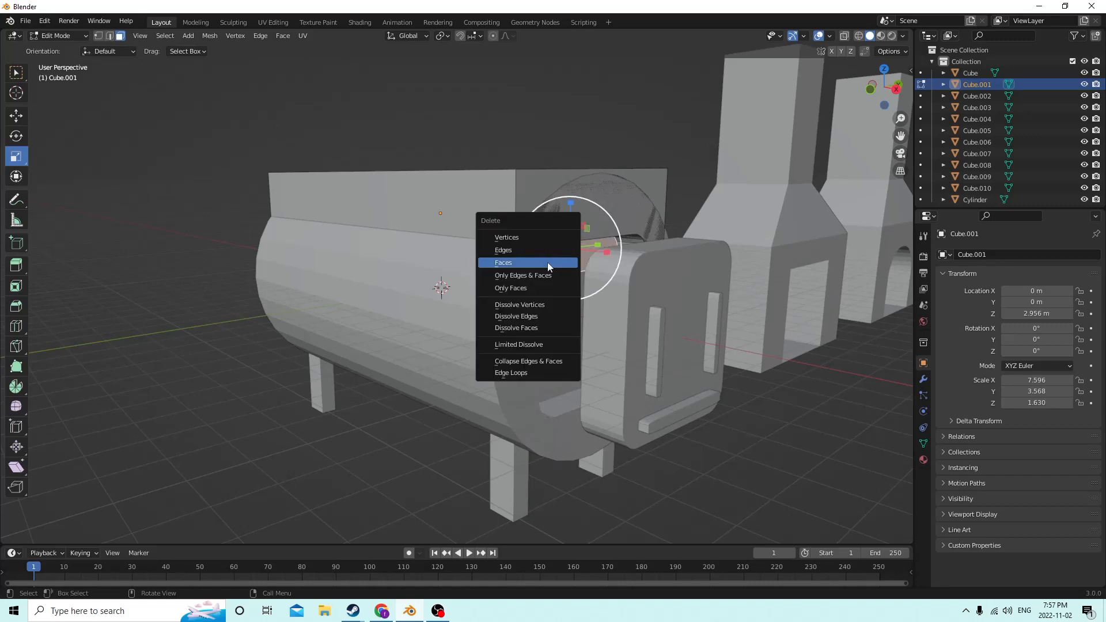
pyautogui.click(547, 262)
pyautogui.click(562, 268)
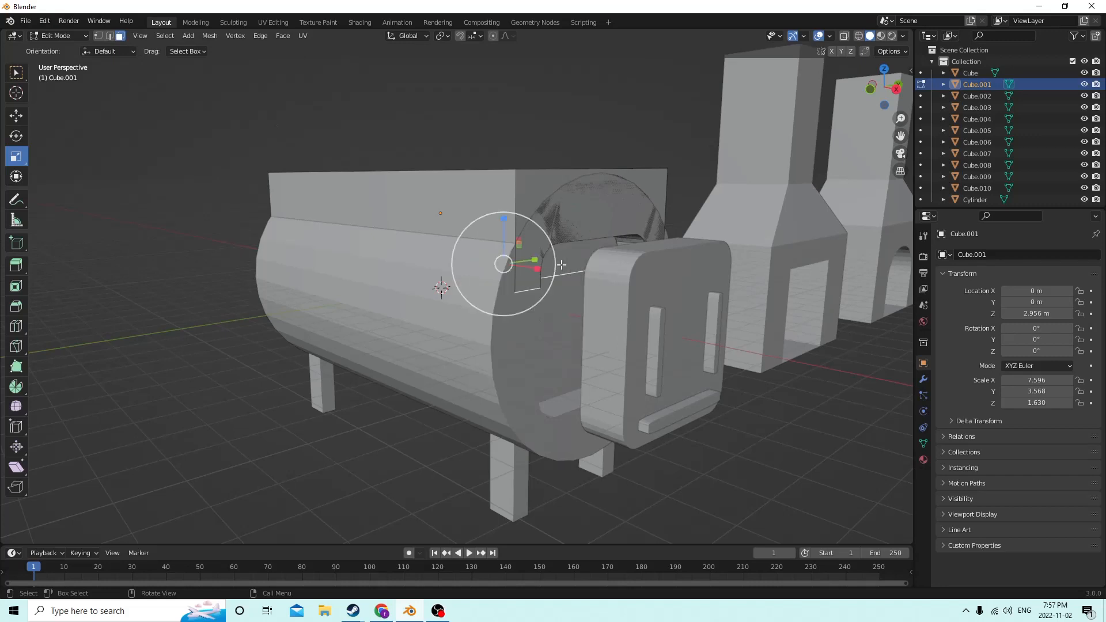
pyautogui.moveTo(562, 265); pyautogui.dragTo(554, 259, button='middle')
pyautogui.click(479, 213)
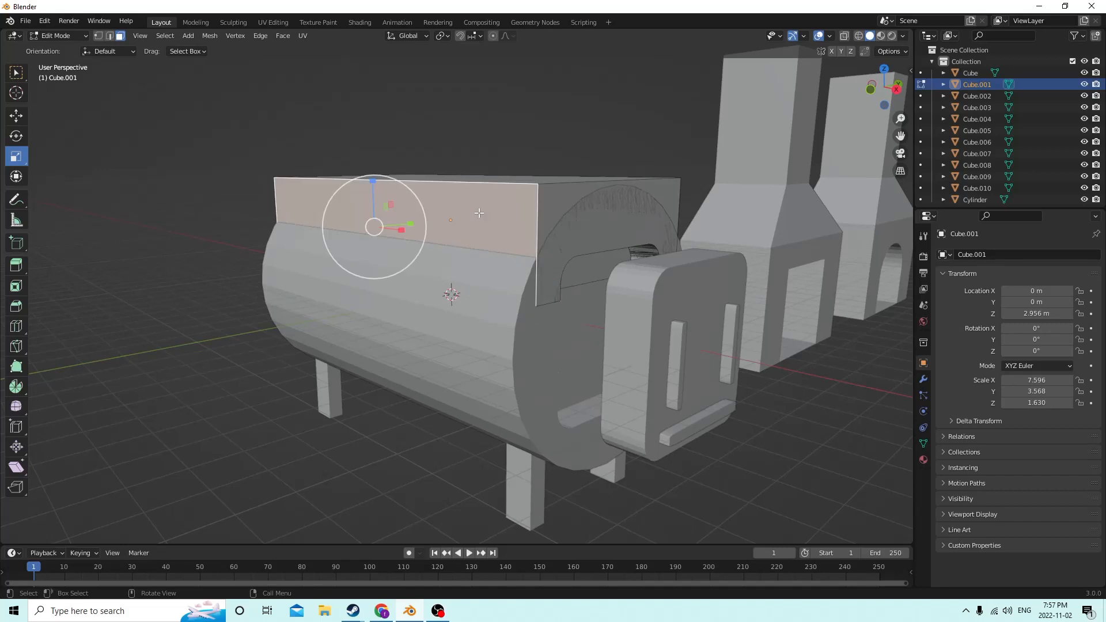
pyautogui.moveTo(477, 214); pyautogui.dragTo(476, 219, button='middle')
pyautogui.press('Tab')
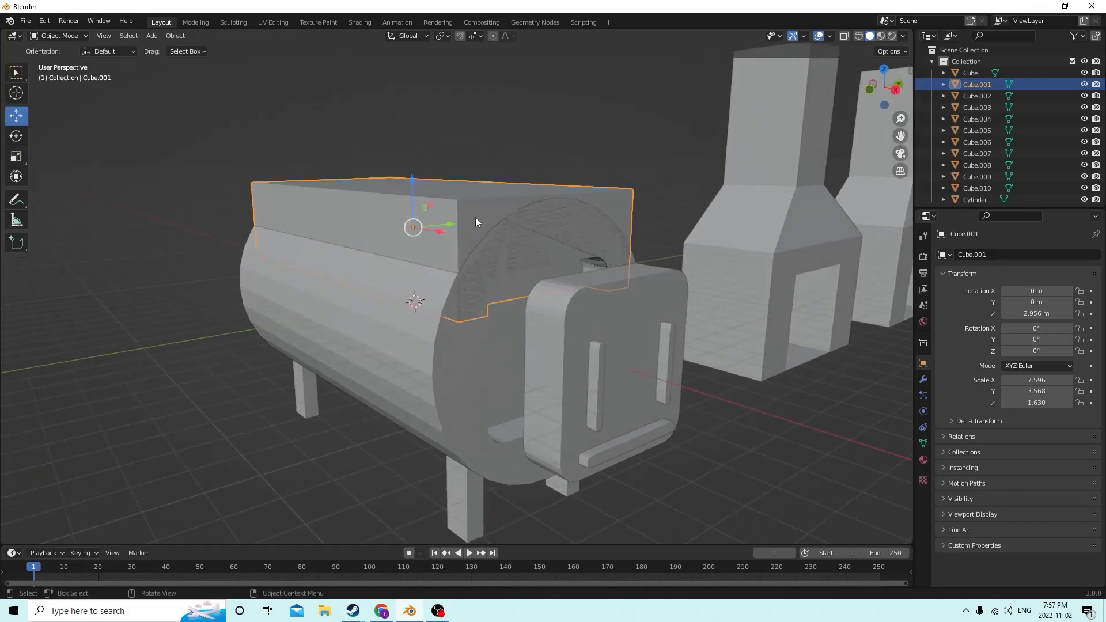
# Try to raise the upper box off the barrel along Z, and undo the move.
pyautogui.click(461, 200)
pyautogui.click(461, 200)
pyautogui.moveTo(409, 179); pyautogui.dragTo(425, 92)
pyautogui.hotkey('ctrl', 'z')
# Examine the upper box's faces around the front opening in Edit Mode.
pyautogui.moveTo(443, 150); pyautogui.dragTo(479, 151, button='middle')
pyautogui.press('Tab')
pyautogui.moveTo(500, 202); pyautogui.dragTo(500, 195, button='middle')
pyautogui.click(526, 228)
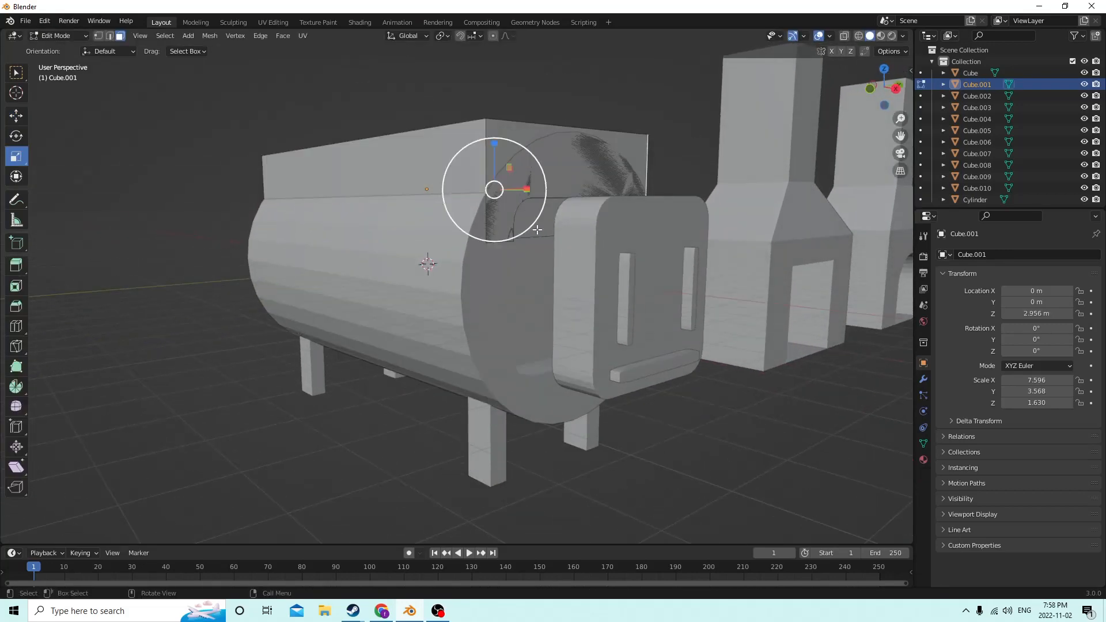
pyautogui.click(537, 229)
pyautogui.moveTo(403, 210); pyautogui.dragTo(432, 227, button='middle')
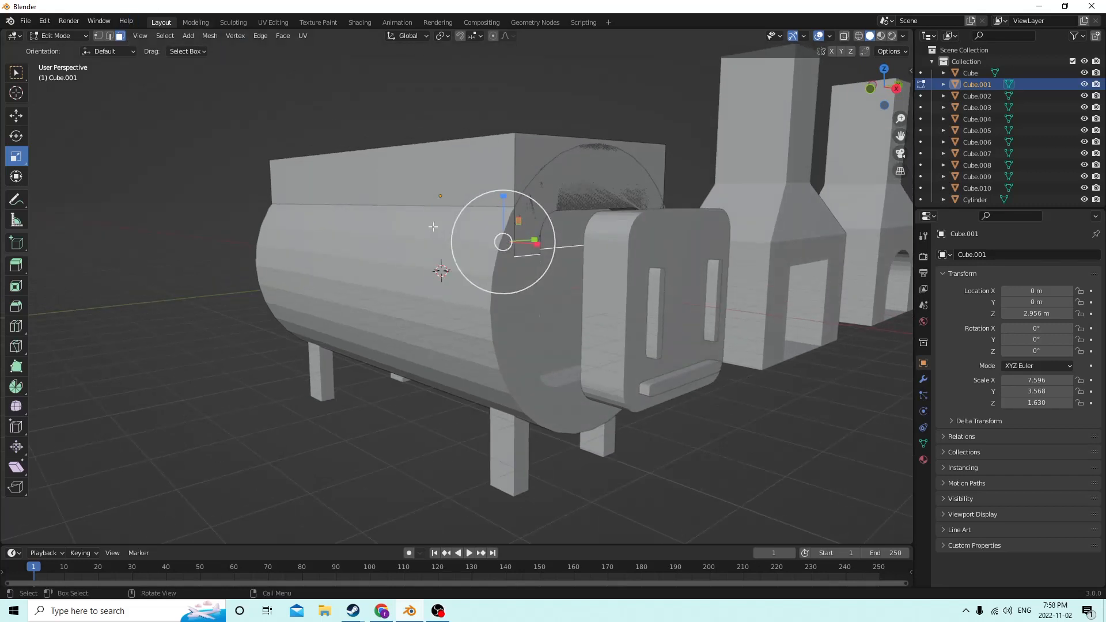
pyautogui.hotkey('alt', 'a')
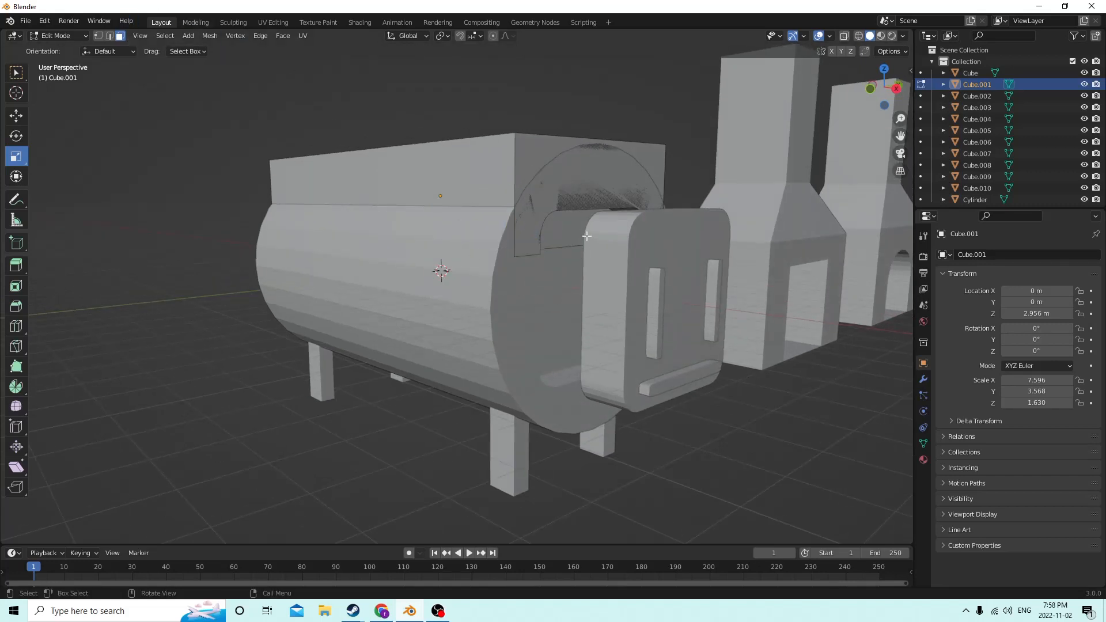
pyautogui.click(576, 232)
pyautogui.press('Tab')
# Delete the face of the barrel cylinder that closes off the front opening.
pyautogui.click(563, 267)
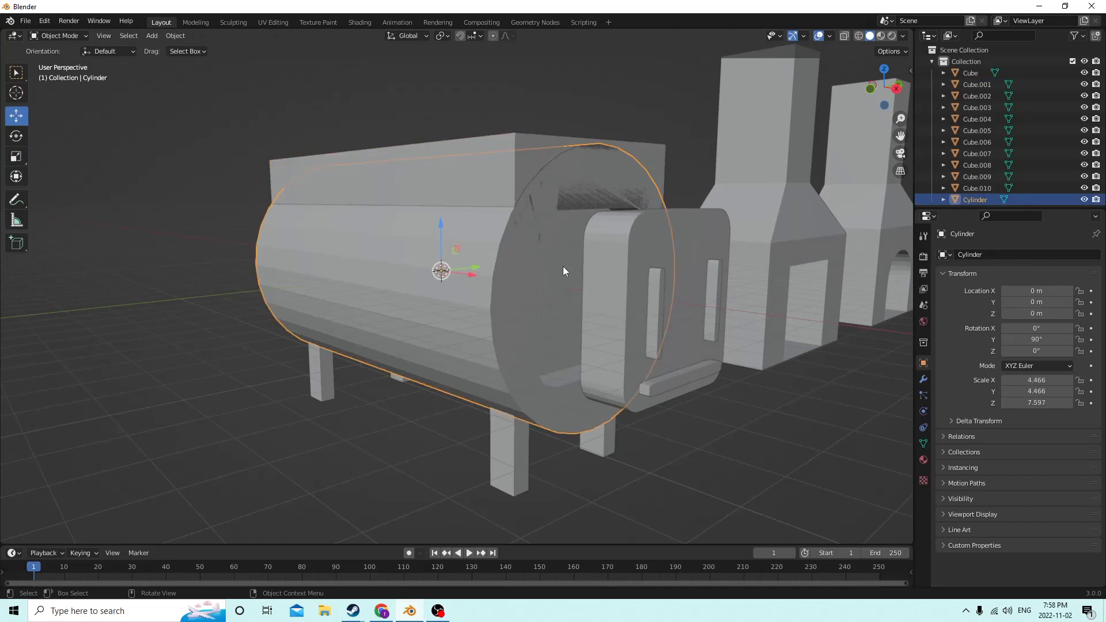
pyautogui.moveTo(557, 289); pyautogui.dragTo(531, 286, button='middle')
pyautogui.press('Tab')
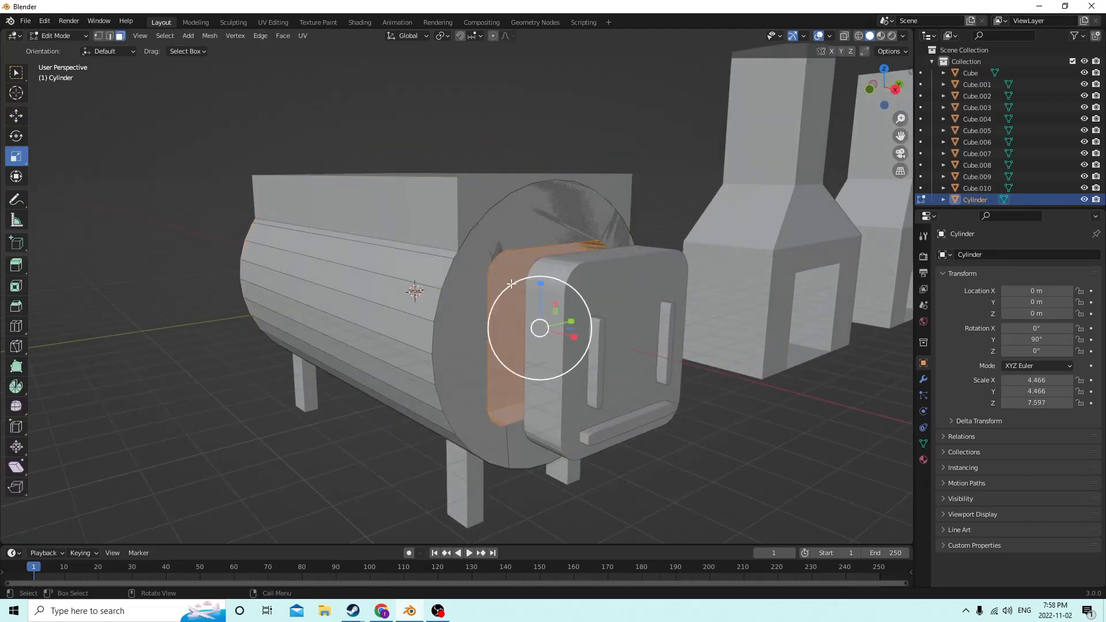
pyautogui.click(511, 283)
pyautogui.rightClick(511, 283)
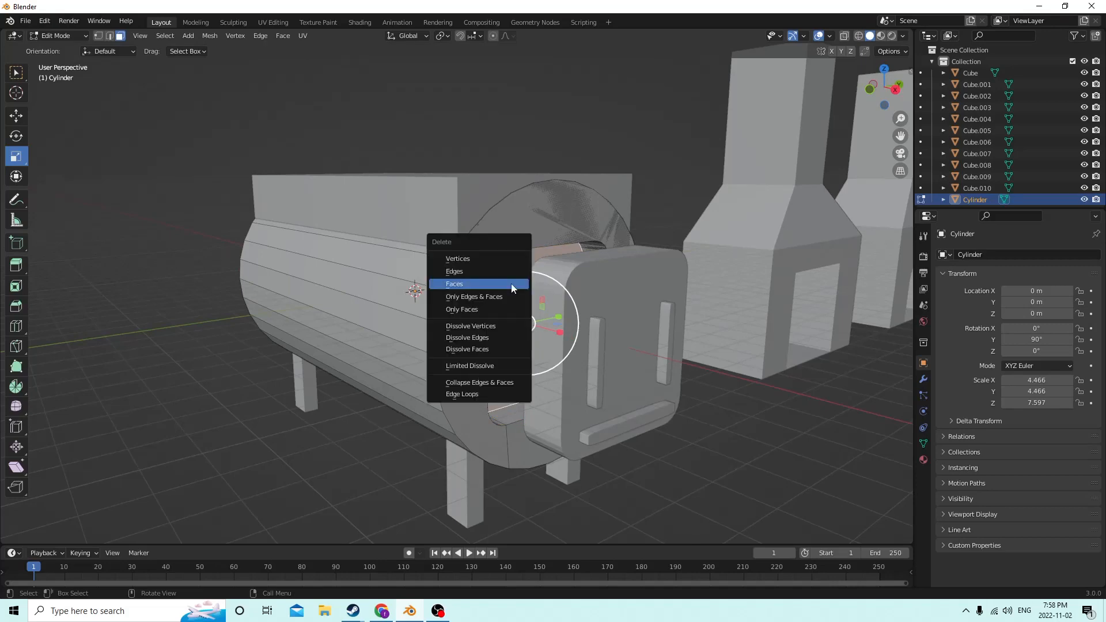
pyautogui.click(507, 285)
# Examine the barrel's interior through the front opening and return to Object Mode.
pyautogui.moveTo(507, 285)
pyautogui.mouseDown(button='middle')
pyautogui.moveTo(489, 267)
pyautogui.moveTo(513, 279)
pyautogui.mouseUp(button='middle')
pyautogui.scroll(8, 510, 274)
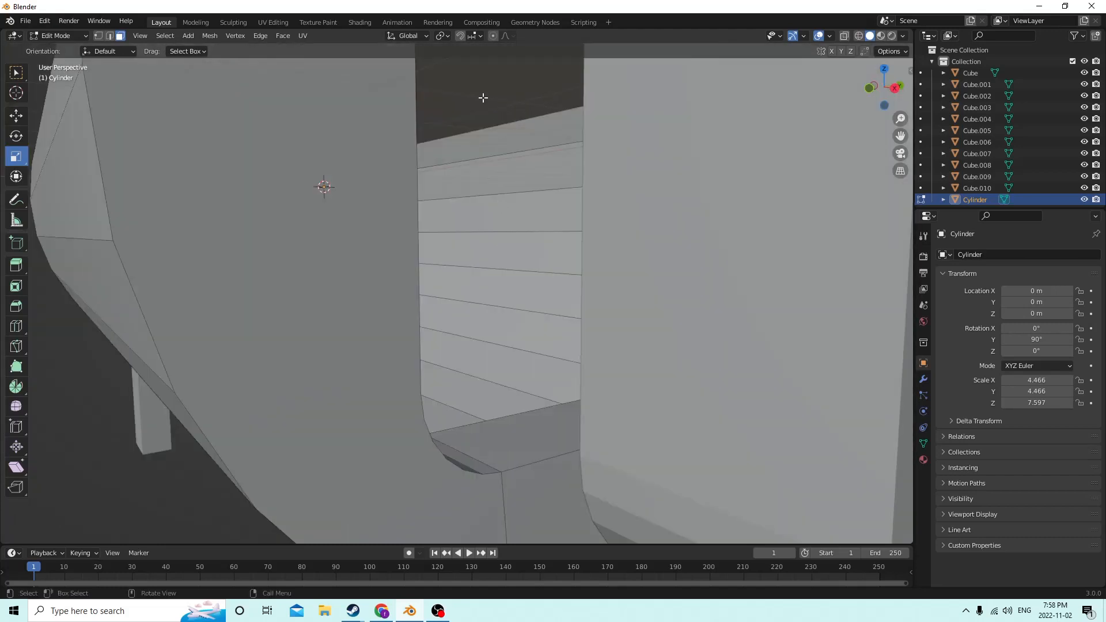
pyautogui.click(482, 86)
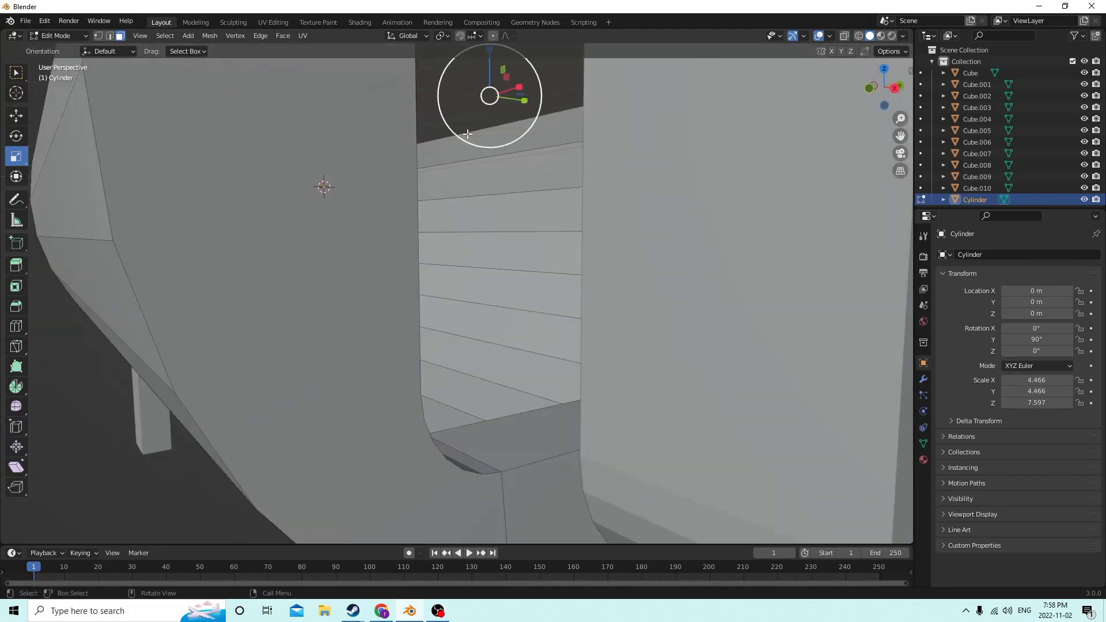
pyautogui.scroll(-6, 467, 133)
pyautogui.moveTo(467, 133); pyautogui.dragTo(468, 128, button='middle')
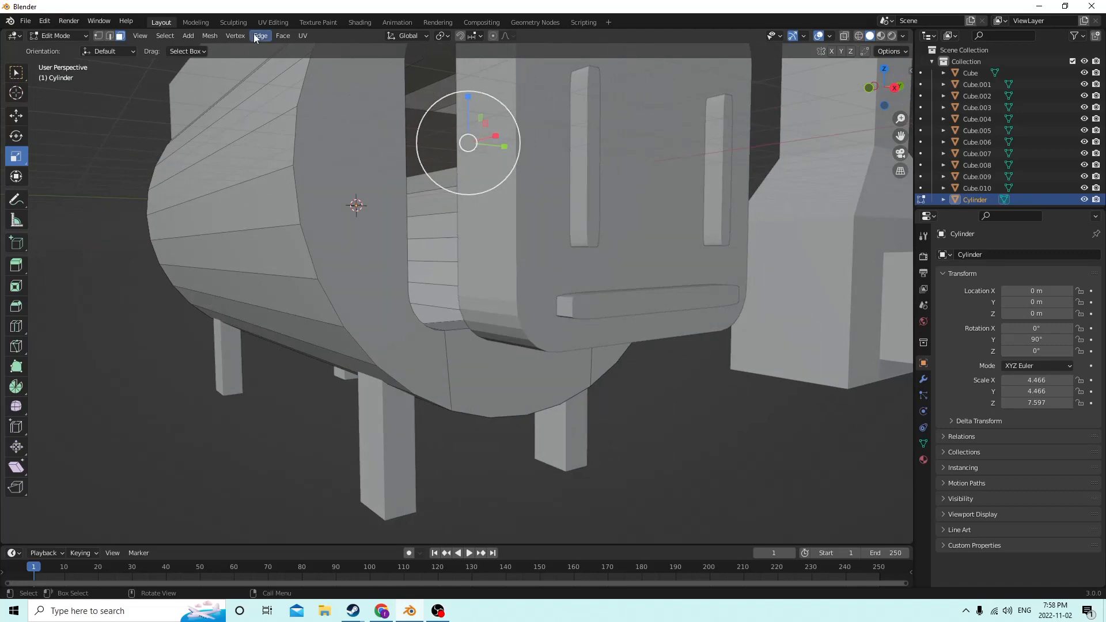
pyautogui.moveTo(429, 146); pyautogui.dragTo(451, 203, button='middle')
pyautogui.press('Tab')
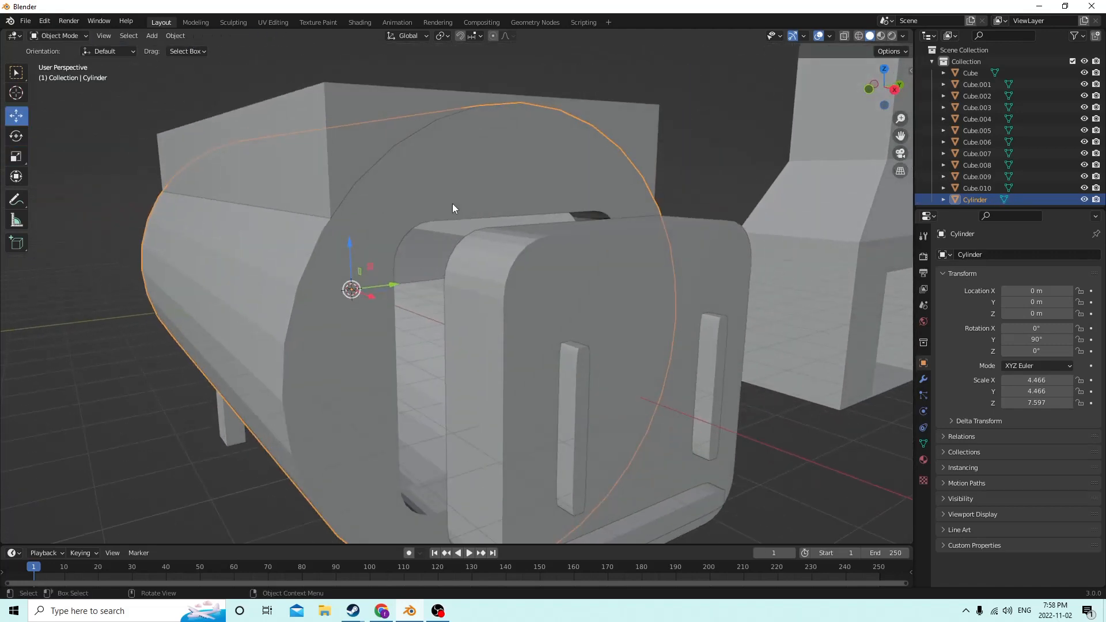
# Delete the upper box's remaining face inside the front opening and return to Object Mode.
pyautogui.click(330, 138)
pyautogui.press('Tab')
pyautogui.click(420, 255)
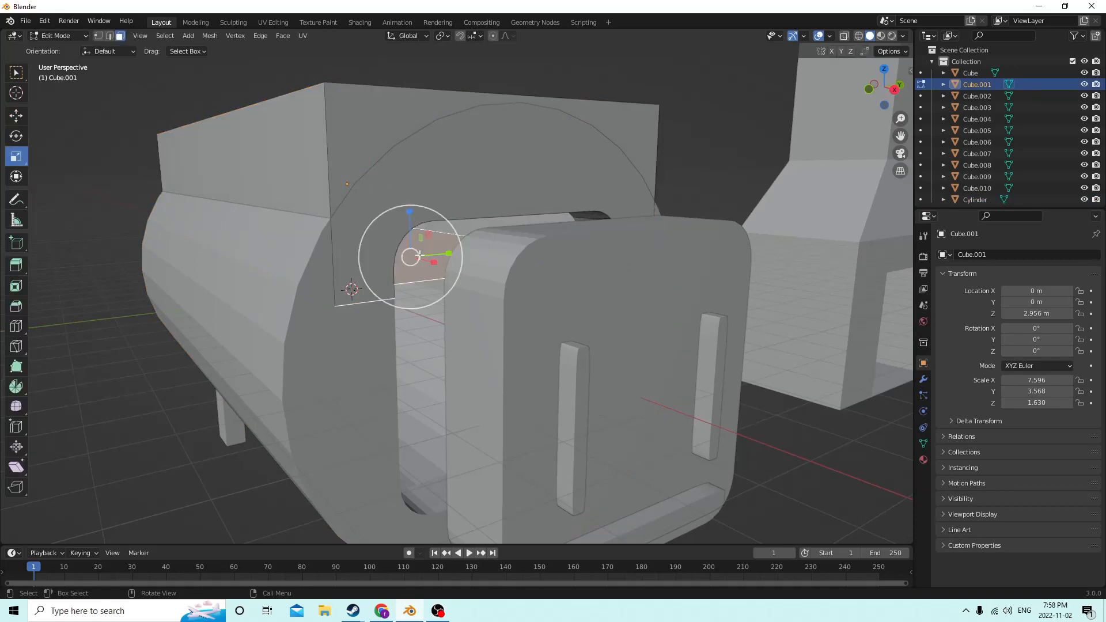
pyautogui.press('x')
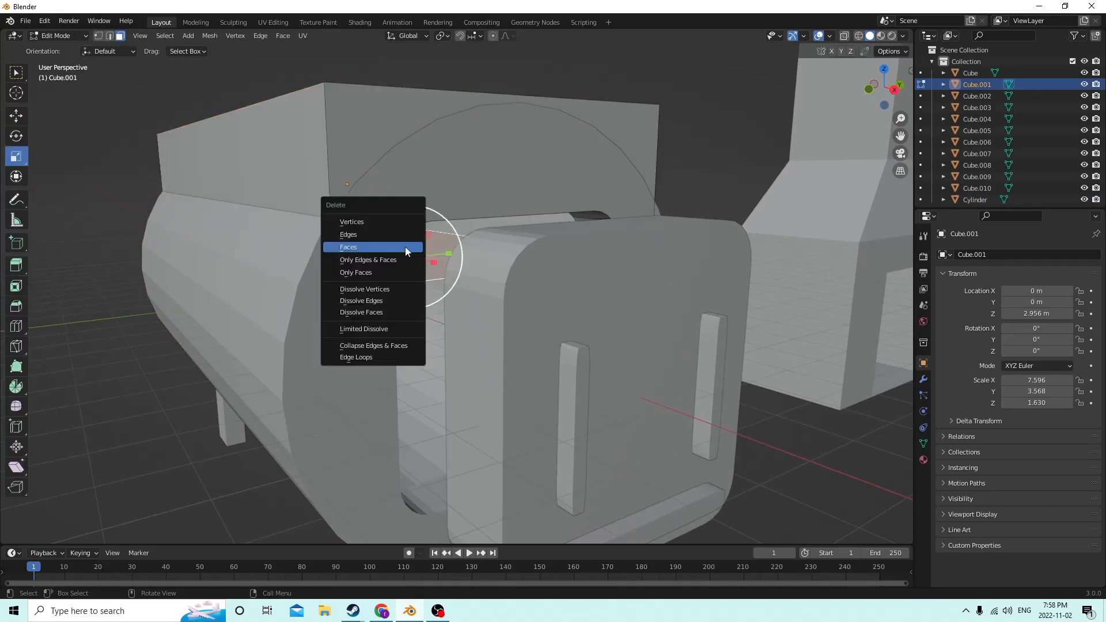
pyautogui.click(400, 251)
pyautogui.moveTo(400, 251); pyautogui.dragTo(384, 235, button='middle')
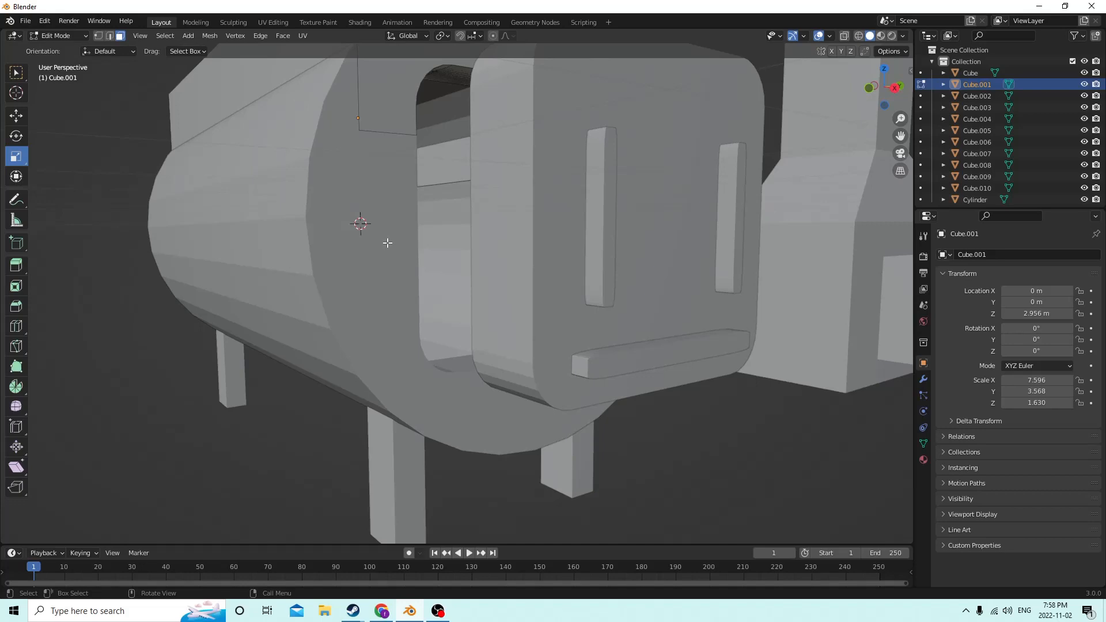
pyautogui.scroll(-3, 387, 243)
pyautogui.moveTo(576, 293); pyautogui.dragTo(609, 308, button='middle')
pyautogui.press('Tab')
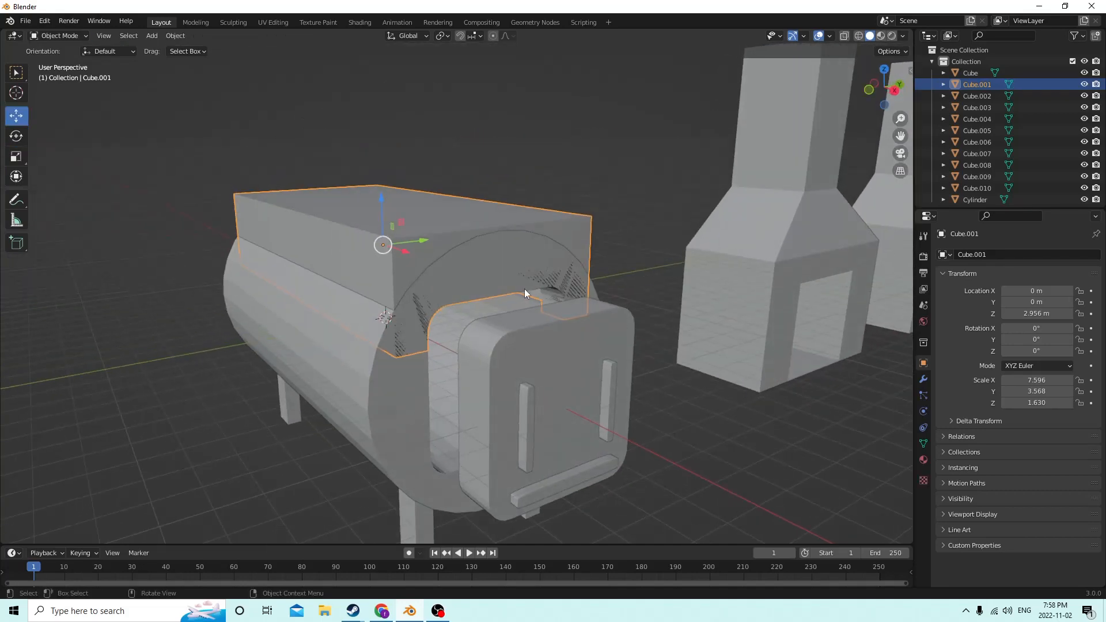
# Subtract the three bars and the upper box from the front plate with a Bool Tool Difference.
pyautogui.moveTo(520, 290); pyautogui.dragTo(514, 291, button='middle')
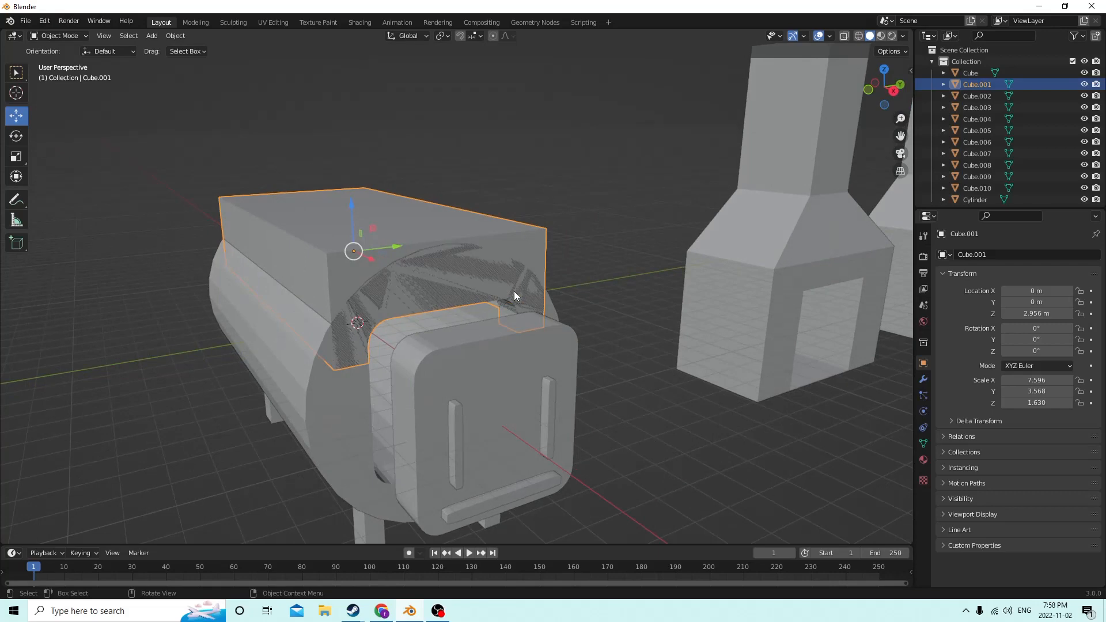
pyautogui.scroll(-3, 514, 291)
pyautogui.scroll(4, 513, 291)
pyautogui.moveTo(514, 293); pyautogui.dragTo(474, 288, button='middle')
pyautogui.scroll(3, 532, 306)
pyautogui.scroll(-2, 572, 312)
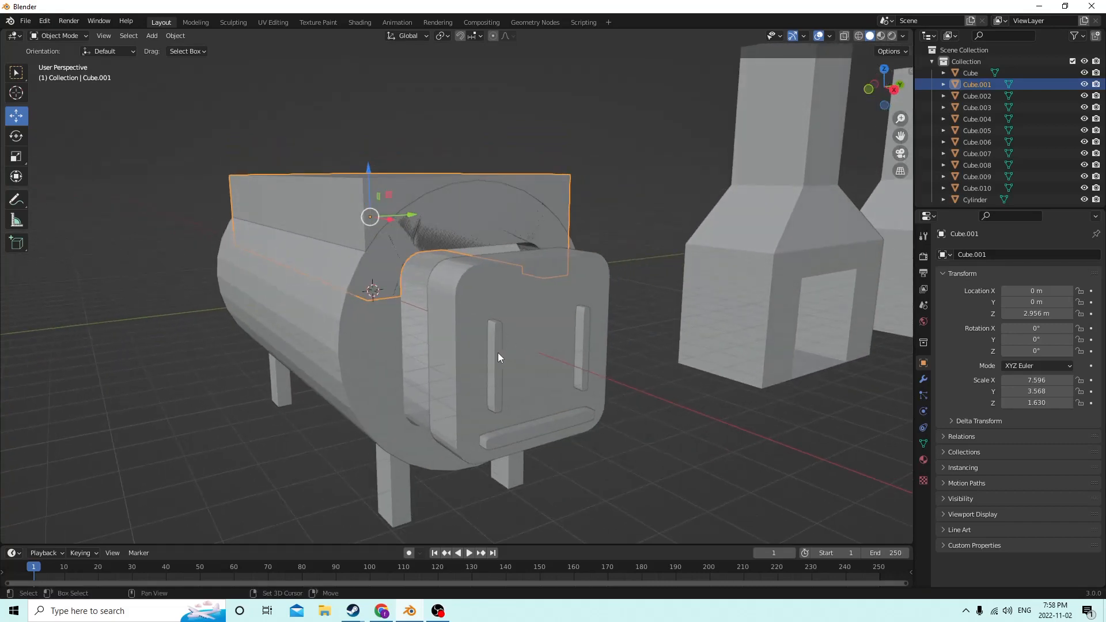
pyautogui.keyDown('shift'); pyautogui.click(499, 354); pyautogui.keyUp('shift')
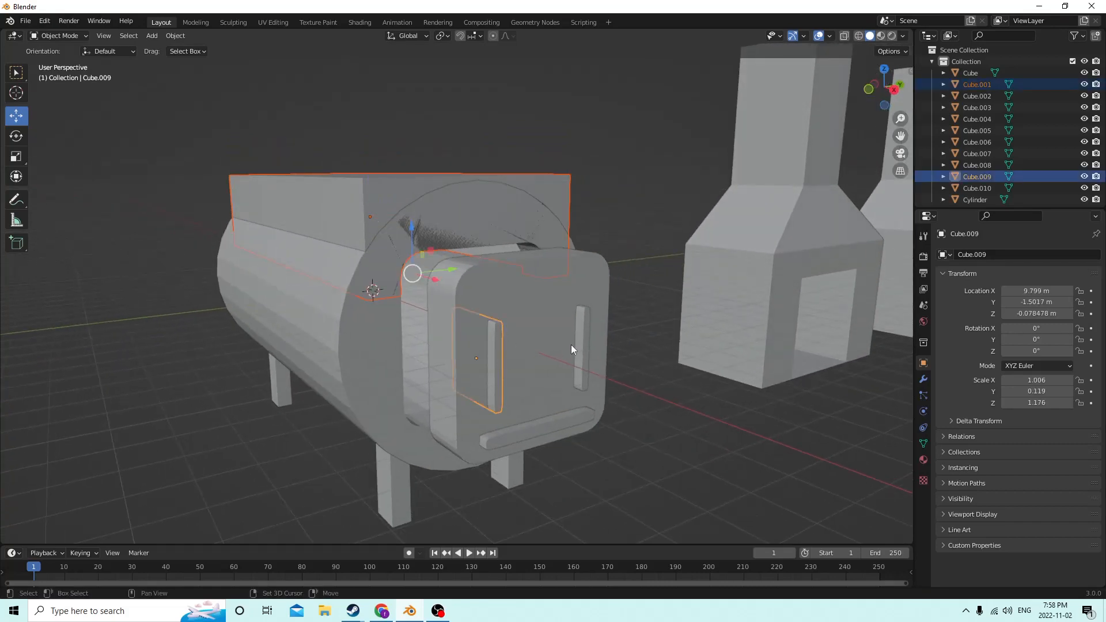
pyautogui.keyDown('shift'); pyautogui.click(583, 358); pyautogui.keyUp('shift')
pyautogui.keyDown('shift'); pyautogui.click(556, 415); pyautogui.keyUp('shift')
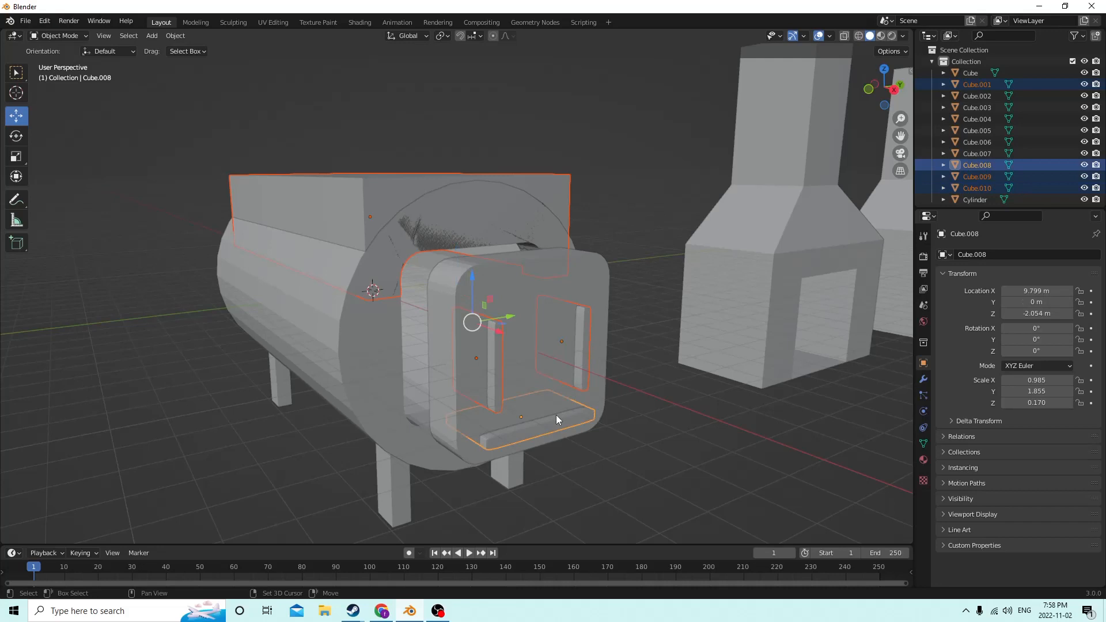
pyautogui.keyDown('shift'); pyautogui.click(537, 376); pyautogui.keyUp('shift')
pyautogui.click(179, 37)
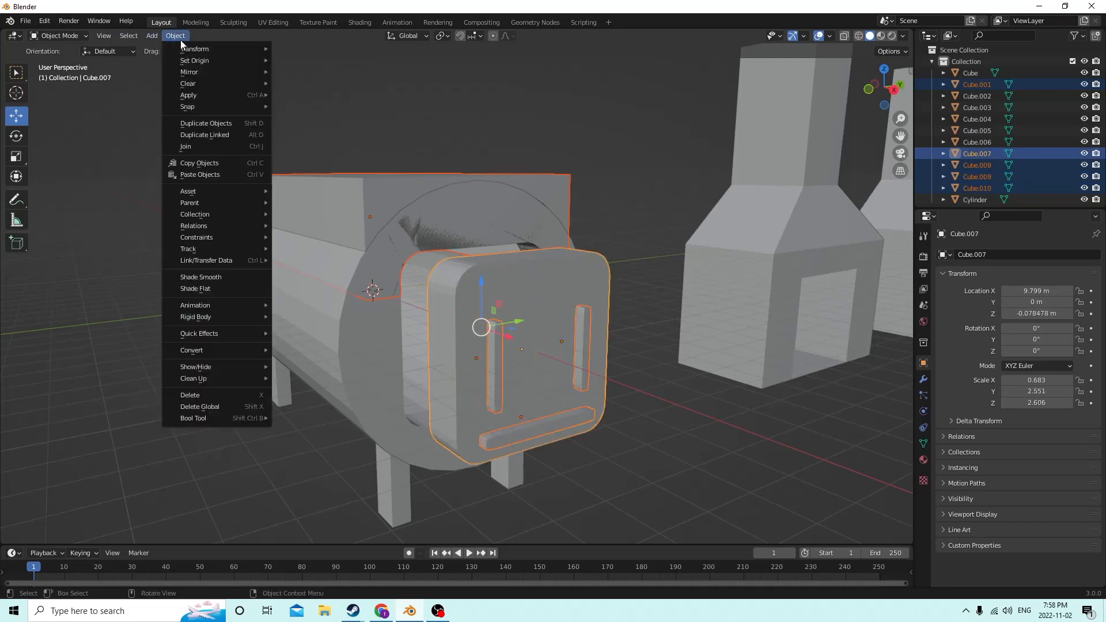
pyautogui.moveTo(244, 416)
pyautogui.click(306, 429)
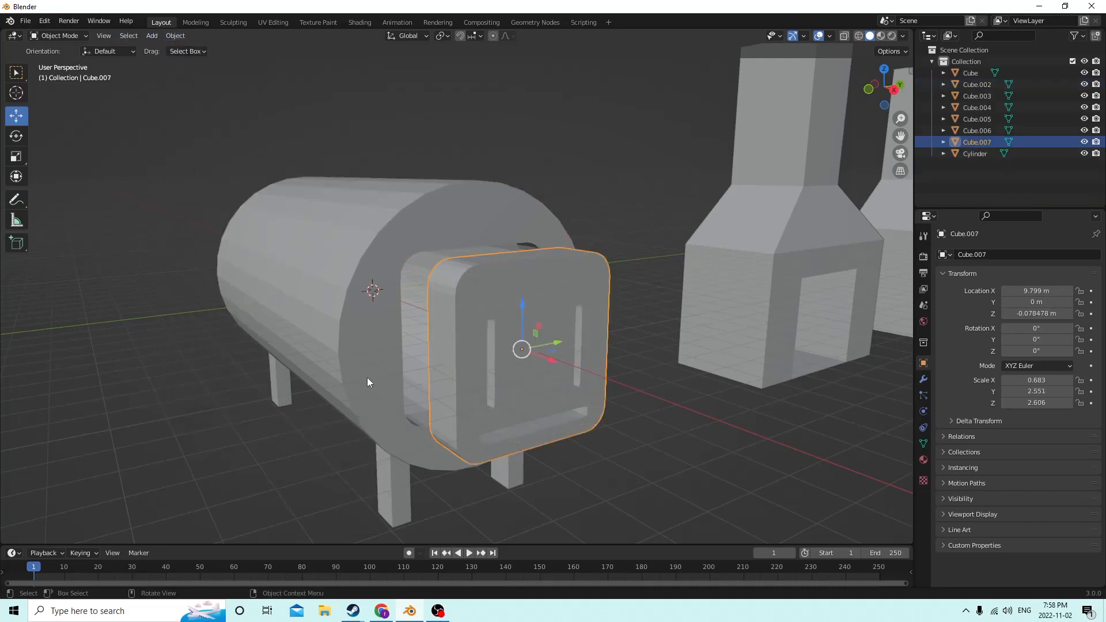
# Slide the front plate along X to about 7.83 m, against the barrel, and thin it to an X scale of about 0.133.
pyautogui.moveTo(368, 378); pyautogui.dragTo(407, 359, button='middle')
pyautogui.click(541, 392)
pyautogui.moveTo(541, 392); pyautogui.dragTo(611, 404, button='middle')
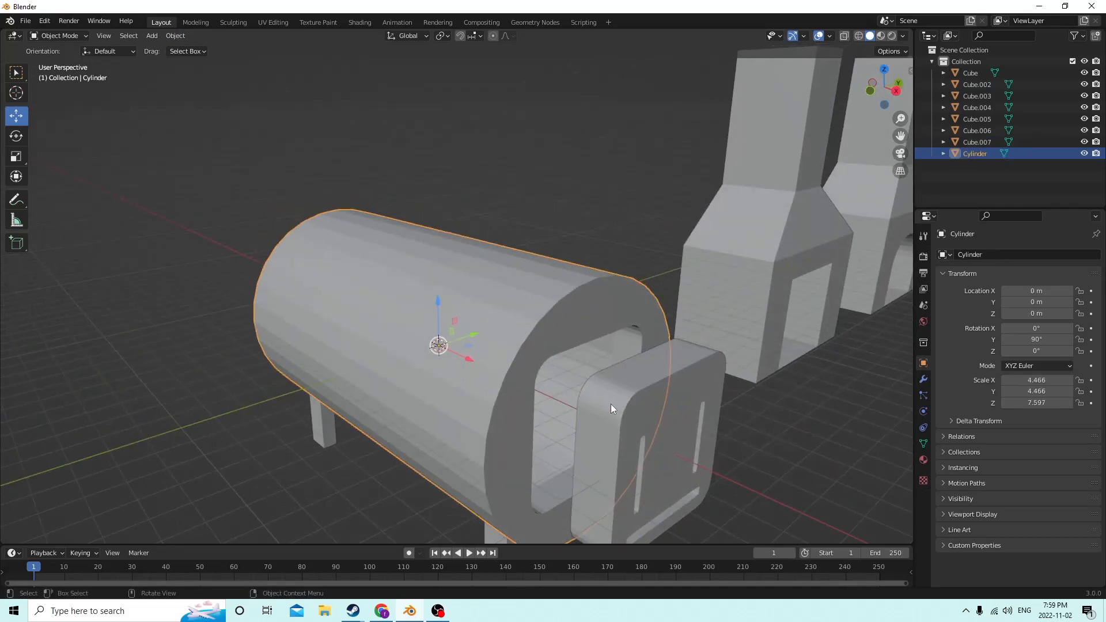
pyautogui.click(643, 415)
pyautogui.press('Tab')
pyautogui.press('Tab')
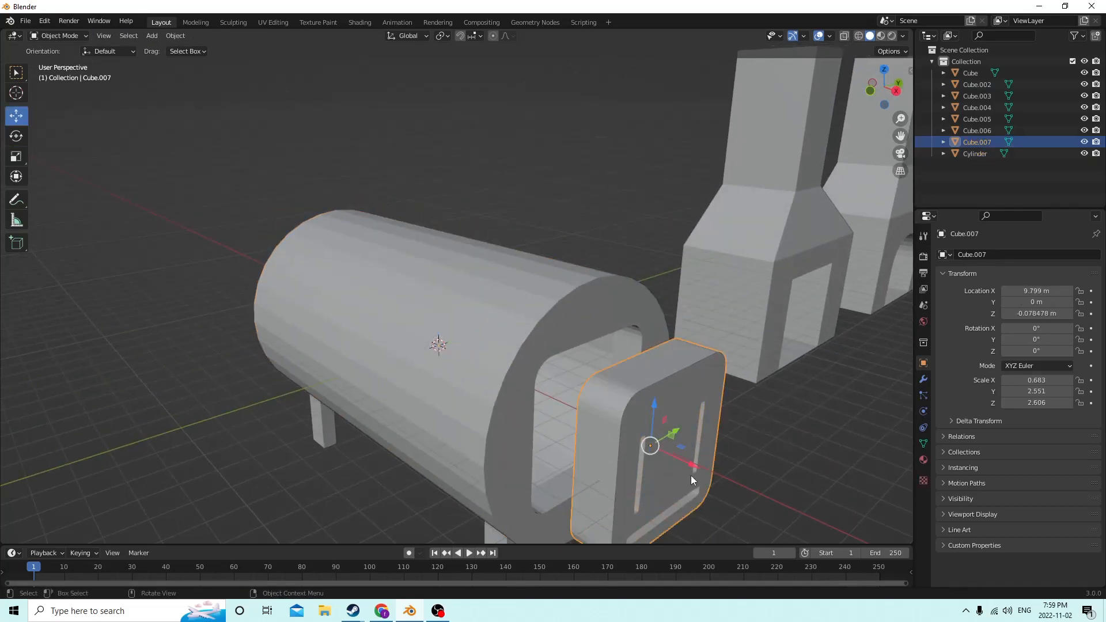
pyautogui.moveTo(691, 465); pyautogui.dragTo(594, 423)
pyautogui.click(20, 159)
pyautogui.scroll(2, 502, 347)
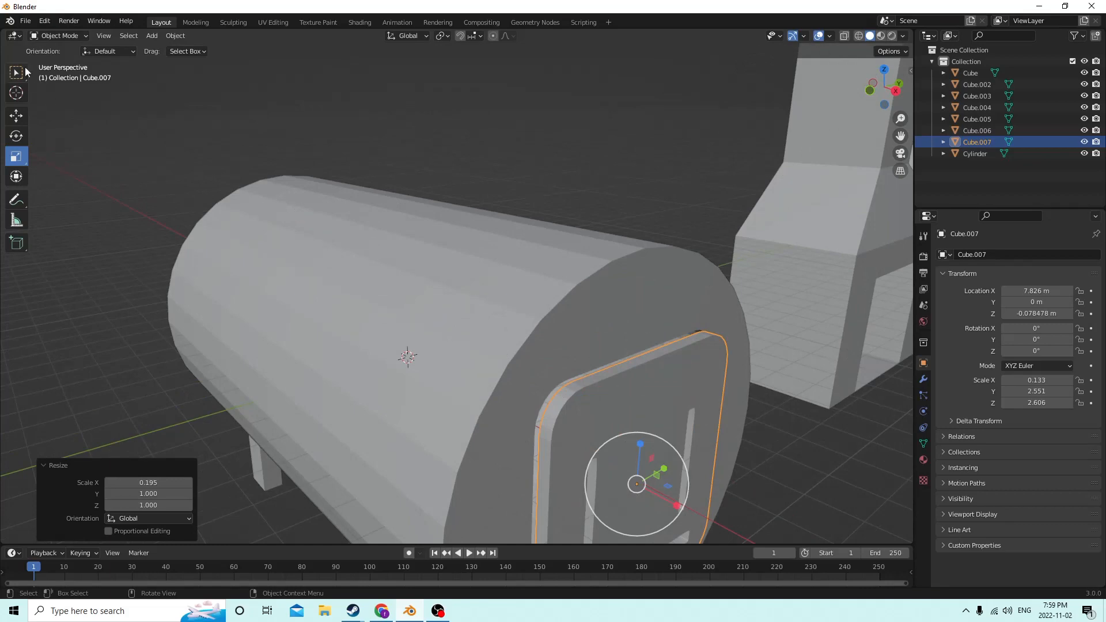
# Push the thinned plate into the barrel's front opening by about 0.24 m along X and deselect it.
pyautogui.click(16, 115)
pyautogui.scroll(-4, 403, 202)
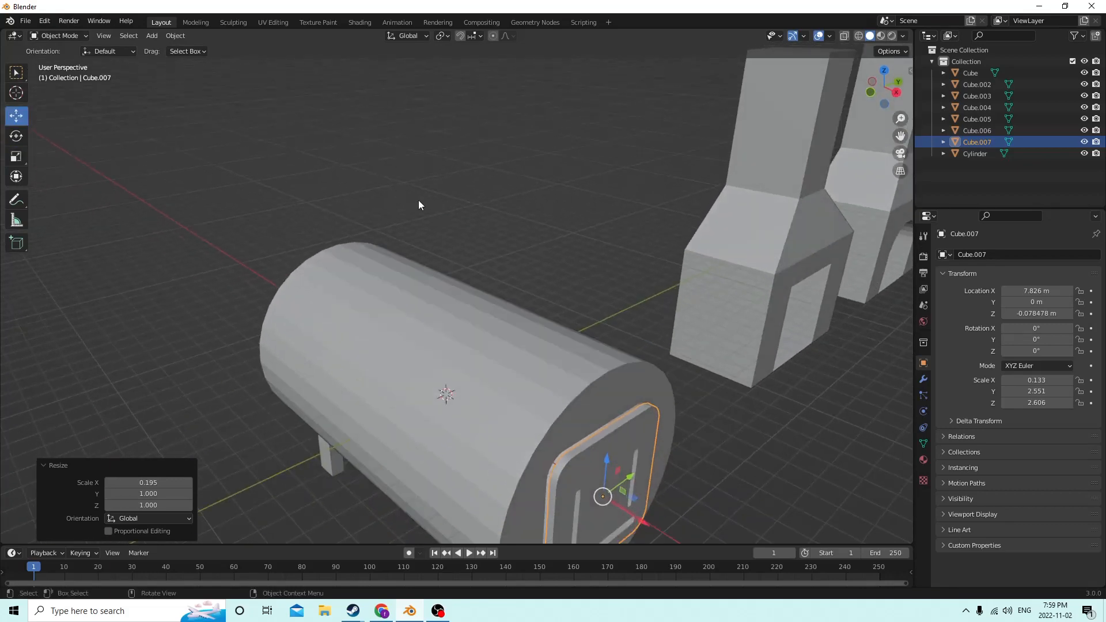
pyautogui.moveTo(638, 520); pyautogui.dragTo(613, 504)
pyautogui.moveTo(613, 504); pyautogui.dragTo(461, 361, button='middle')
pyautogui.moveTo(566, 400); pyautogui.dragTo(662, 425, button='middle')
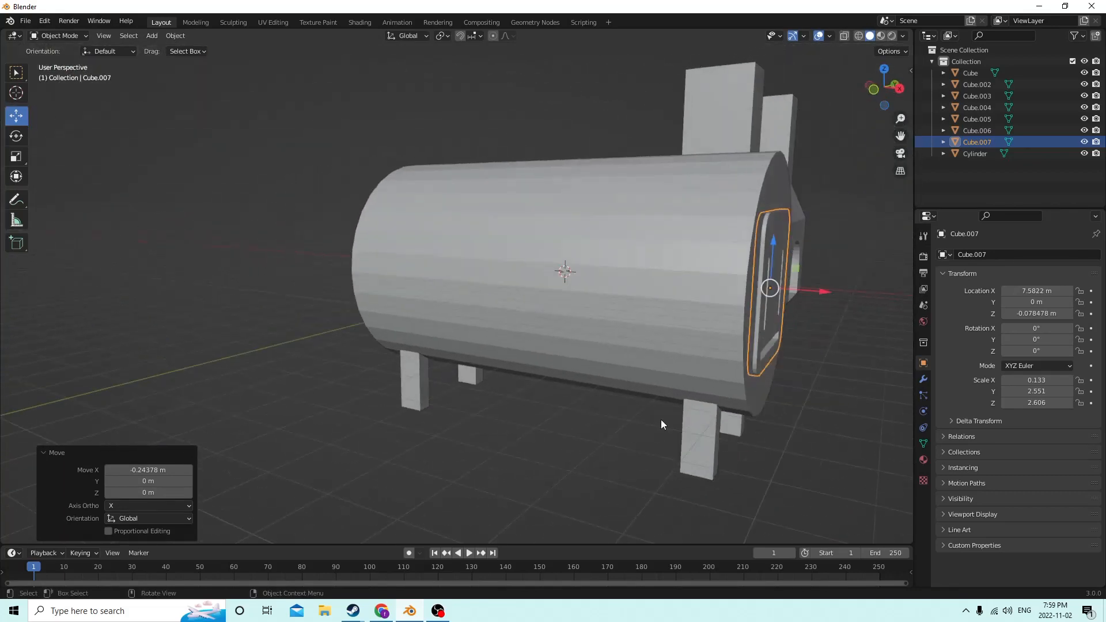
pyautogui.click(831, 423)
pyautogui.moveTo(831, 423); pyautogui.dragTo(800, 426, button='middle')
pyautogui.scroll(2, 799, 427)
pyautogui.scroll(-2, 783, 422)
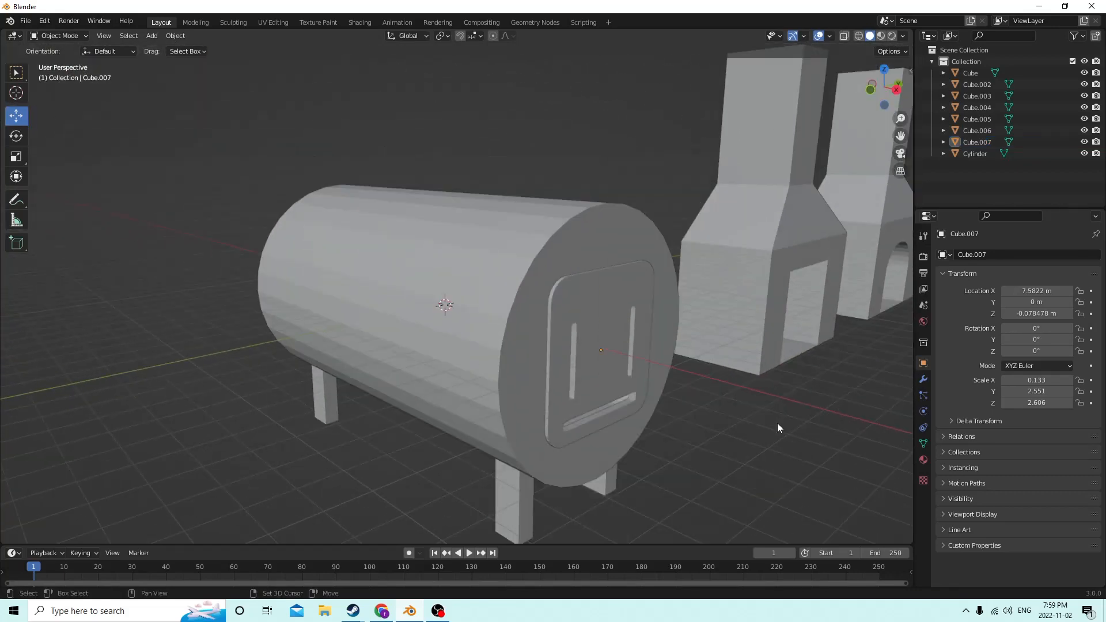
# Add a cube mesh and move it along X to about 9.99 m, in front of the plate.
pyautogui.hotkey('shift', 'a')
pyautogui.moveTo(741, 378)
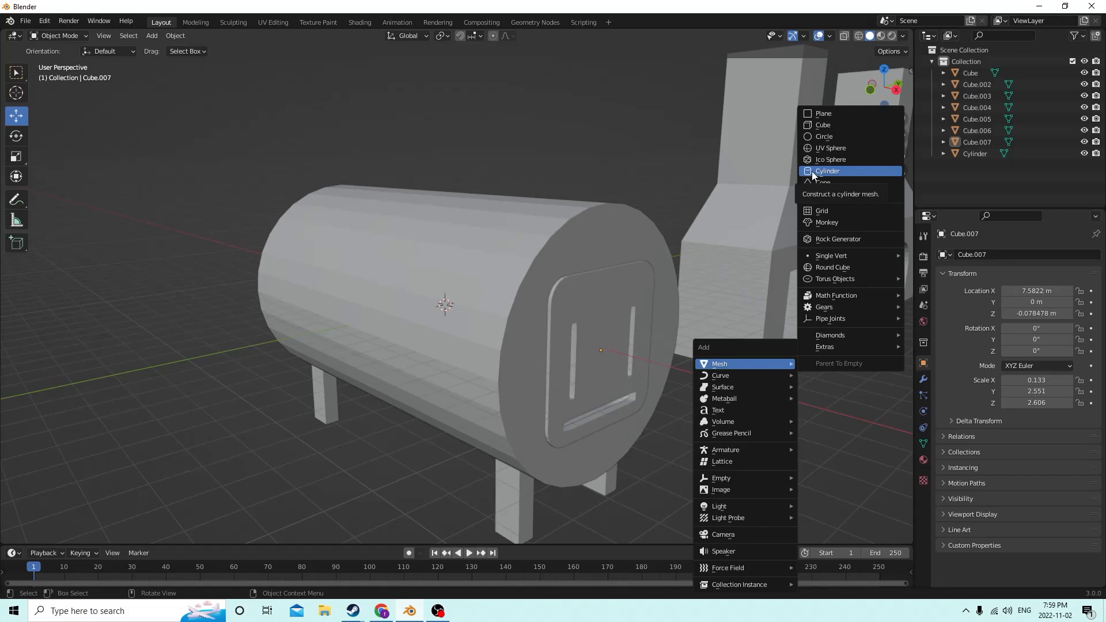
pyautogui.click(811, 123)
pyautogui.moveTo(761, 219); pyautogui.dragTo(515, 442, button='middle')
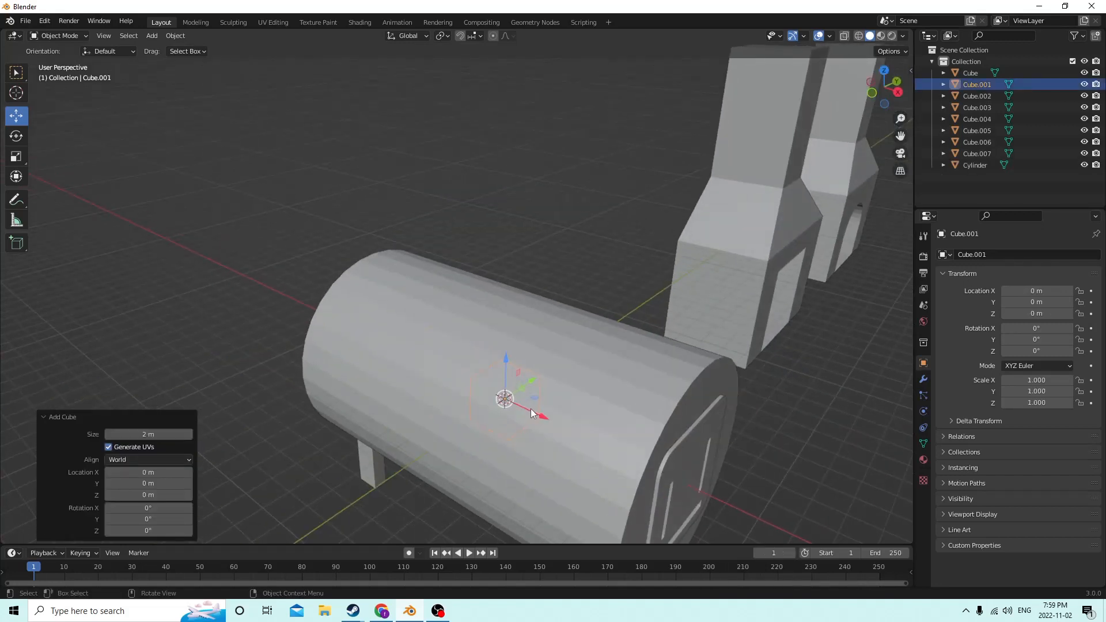
pyautogui.moveTo(531, 413); pyautogui.dragTo(732, 501)
pyautogui.moveTo(731, 501); pyautogui.dragTo(618, 368, button='middle')
pyautogui.moveTo(727, 425); pyautogui.dragTo(784, 449)
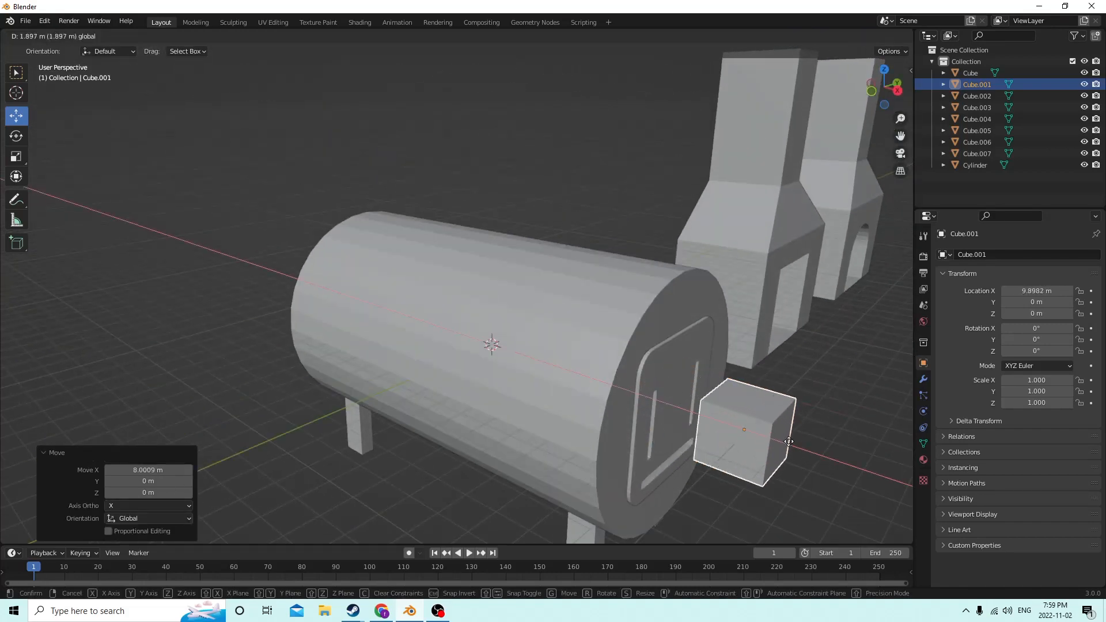
pyautogui.moveTo(784, 449); pyautogui.dragTo(710, 424, button='middle')
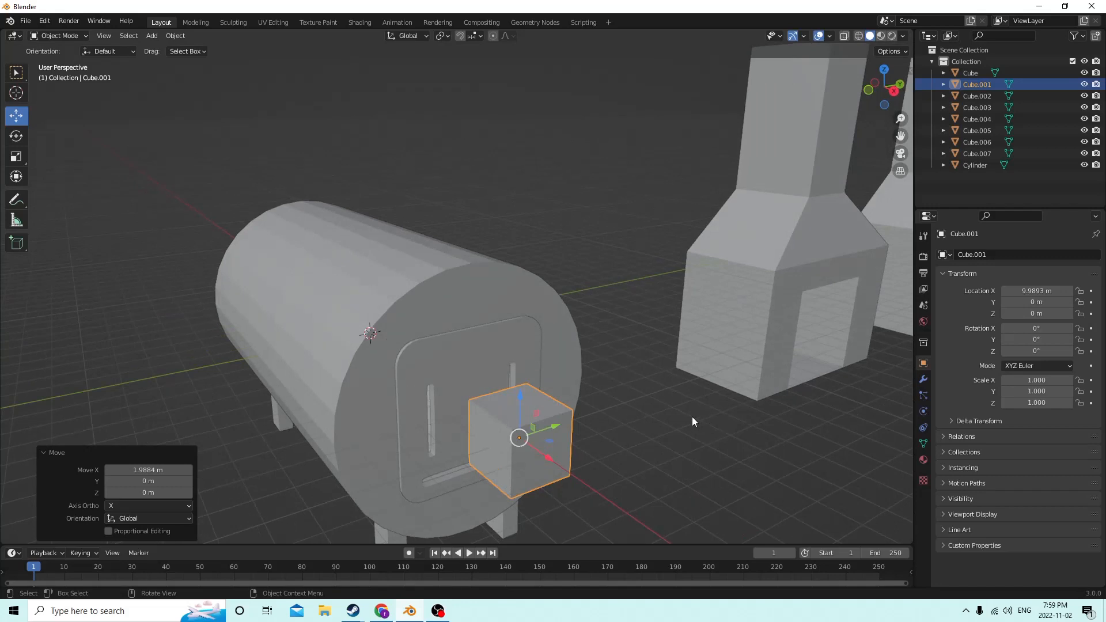
# Bevel the whole cube by about 0.82 m with 6 segments to round it into a ball, and return to Object Mode.
pyautogui.press('Tab')
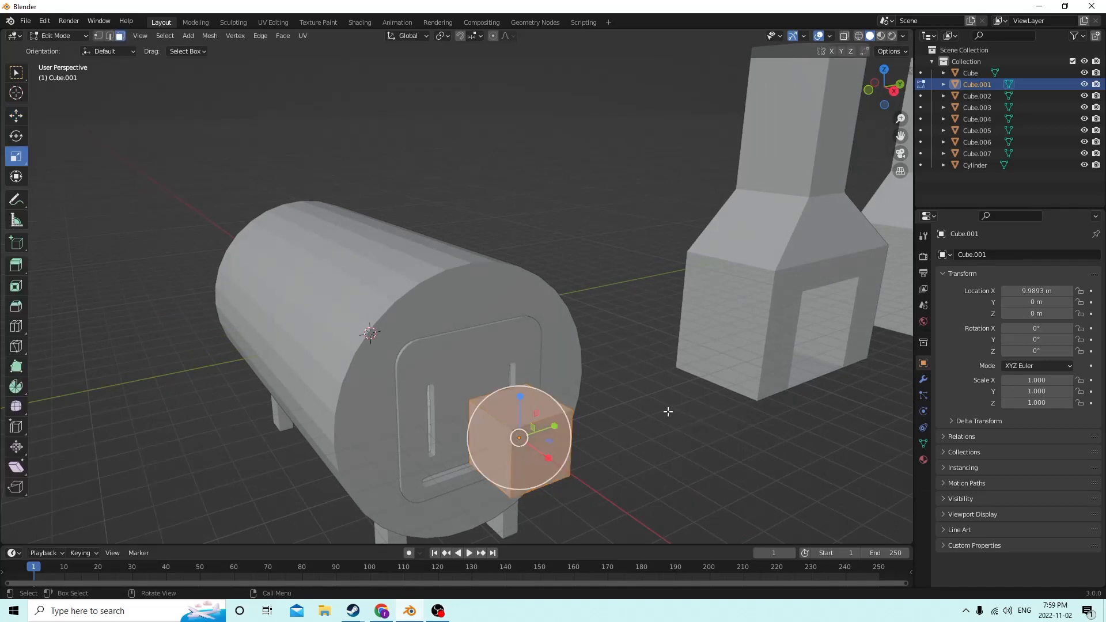
pyautogui.click(680, 431)
pyautogui.moveTo(680, 431); pyautogui.dragTo(660, 425, button='middle')
pyautogui.press('Tab')
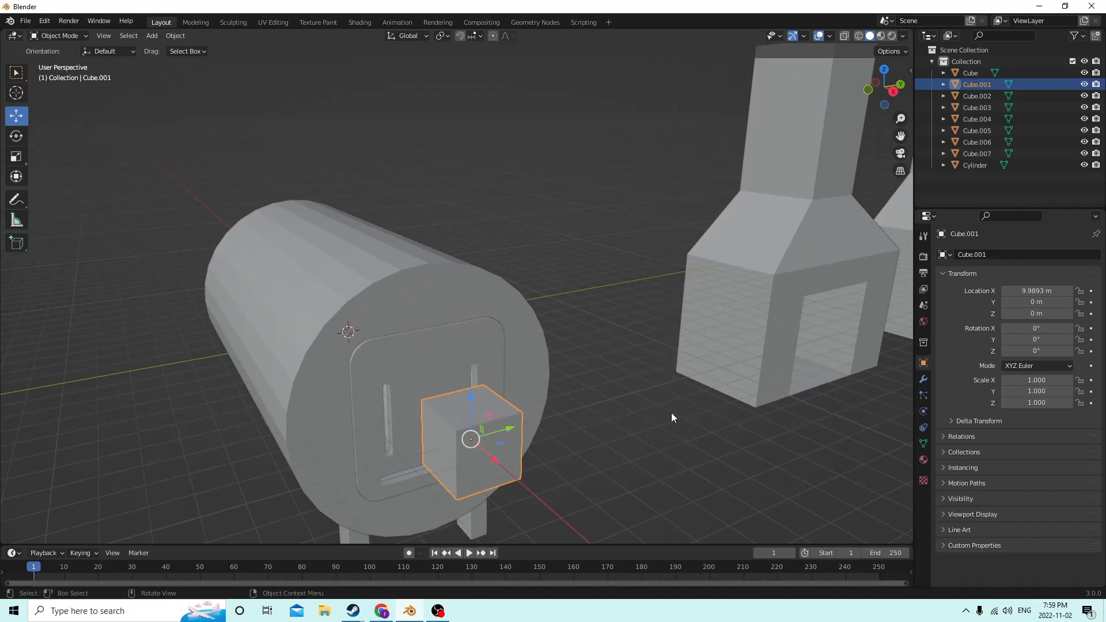
pyautogui.press('Tab')
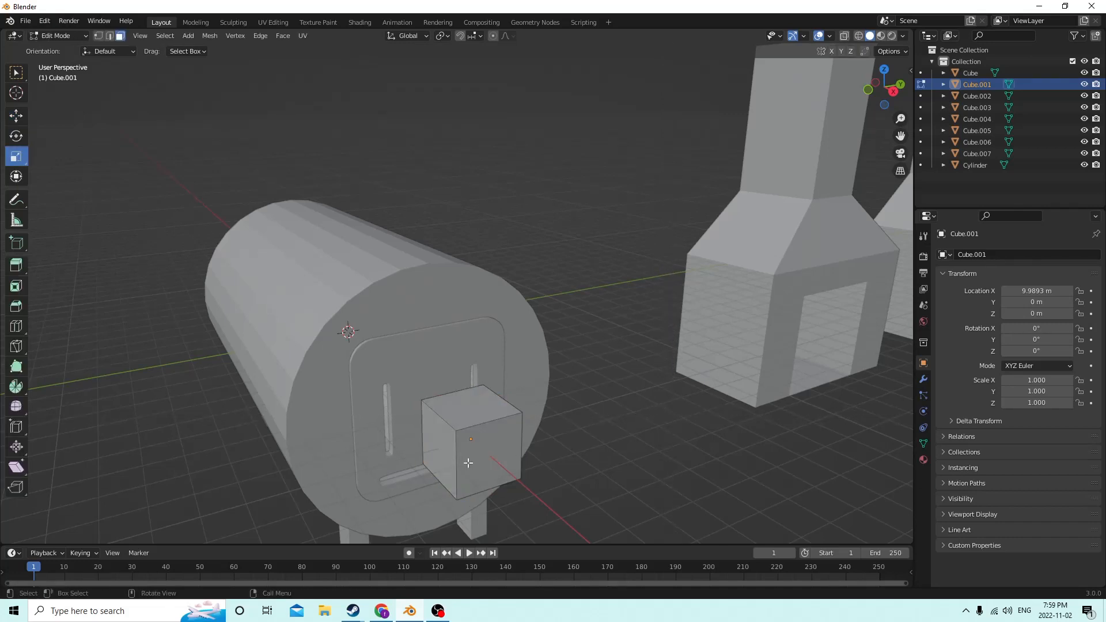
pyautogui.press('a')
pyautogui.hotkey('ctrl', 'b')
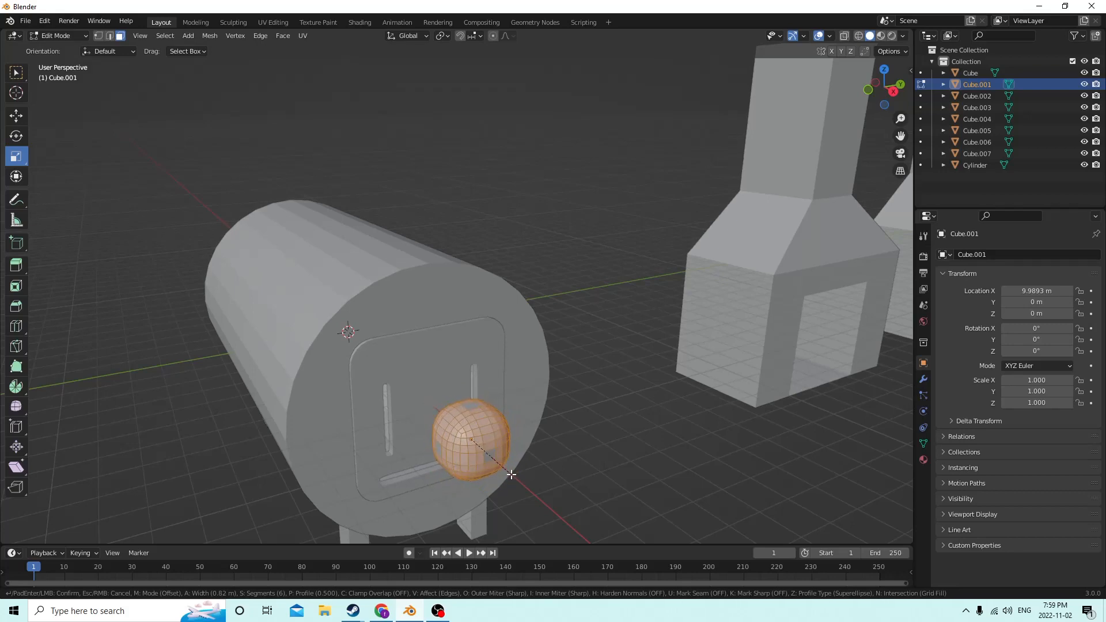
pyautogui.click(511, 474)
pyautogui.moveTo(511, 475); pyautogui.dragTo(532, 392, button='middle')
pyautogui.press('Tab')
pyautogui.press('Tab')
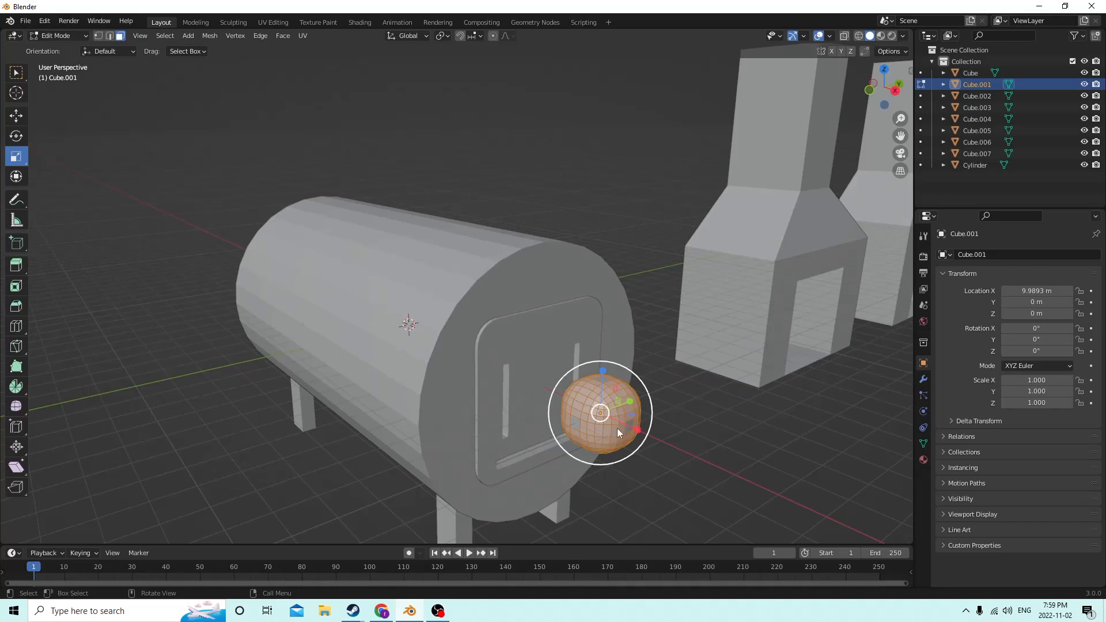
pyautogui.press('Tab')
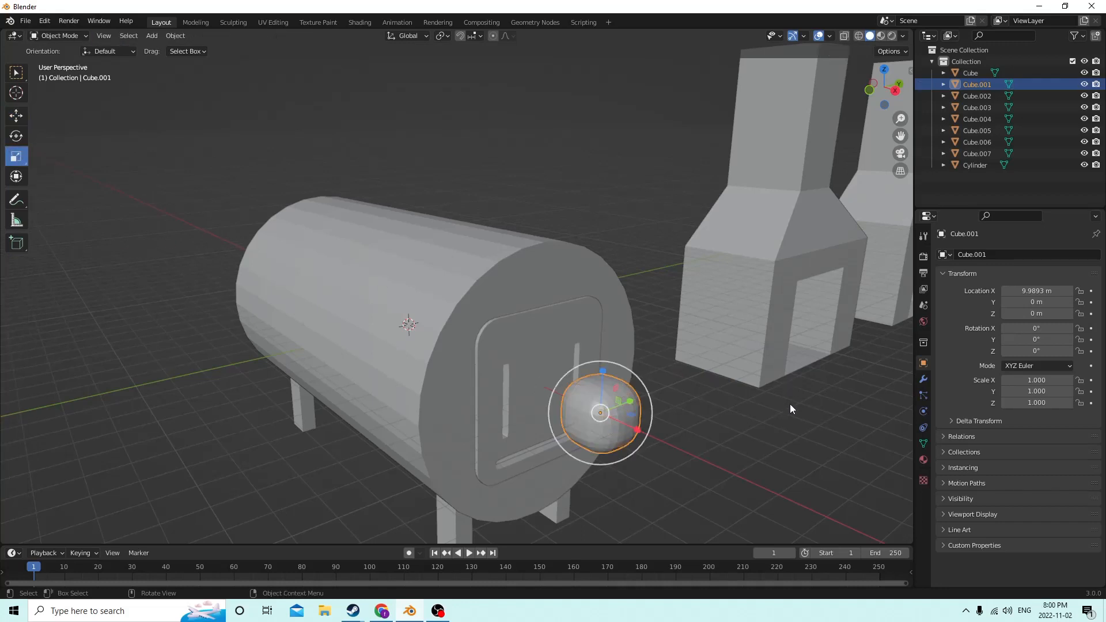
# Scale the rounded cube uniformly to about 0.264 and stretch it along X to a scale of about 0.854.
pyautogui.press('s')
pyautogui.click(650, 417)
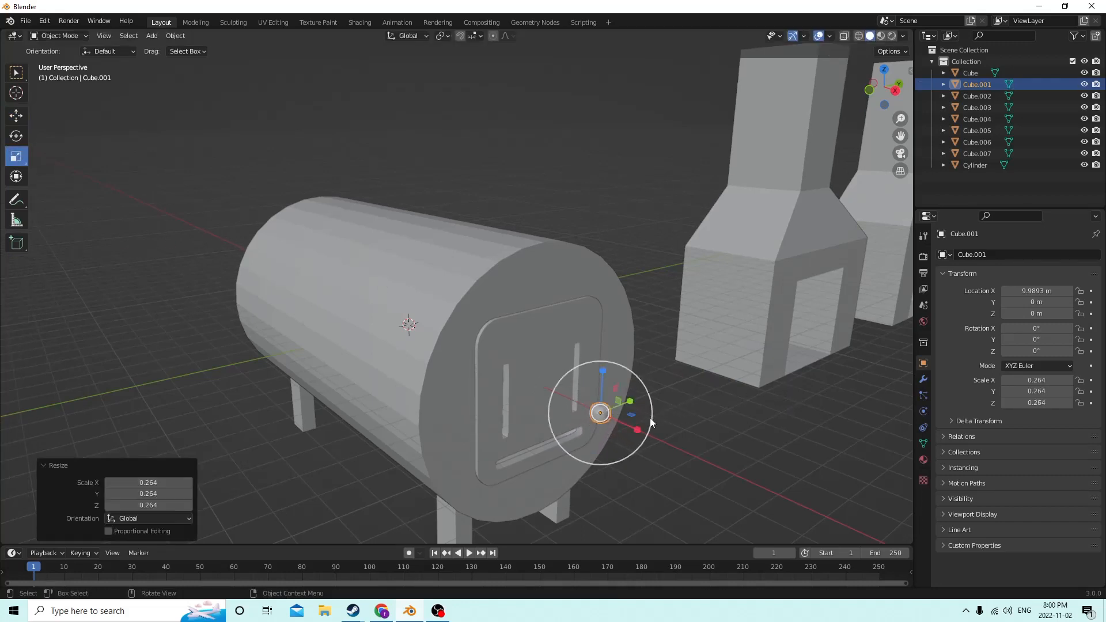
pyautogui.moveTo(635, 431); pyautogui.dragTo(719, 462)
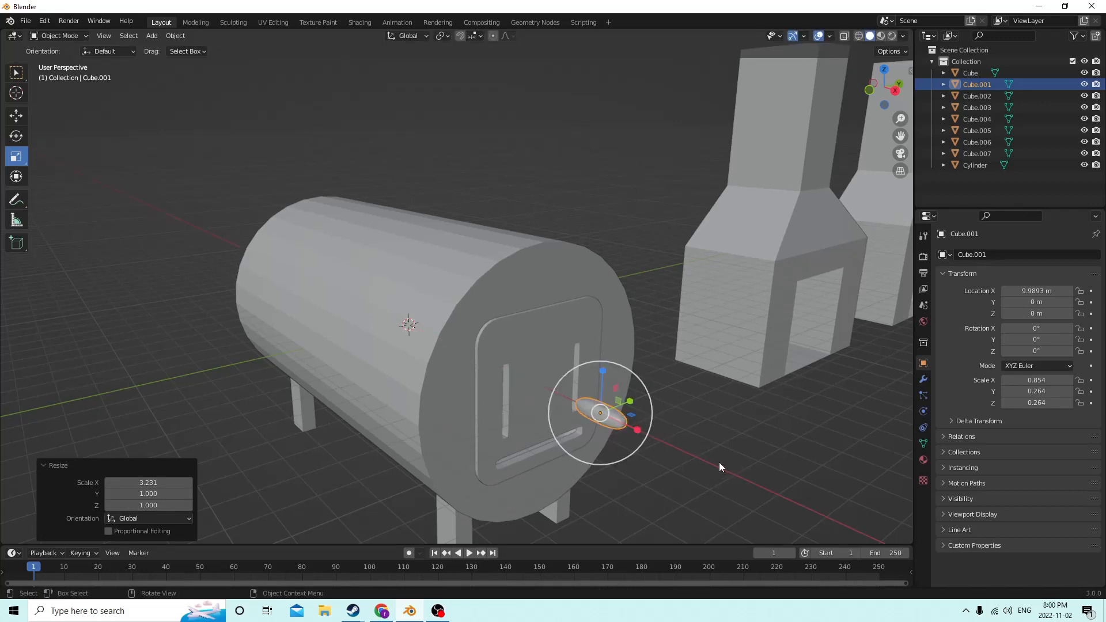
pyautogui.moveTo(720, 462); pyautogui.dragTo(745, 354, button='middle')
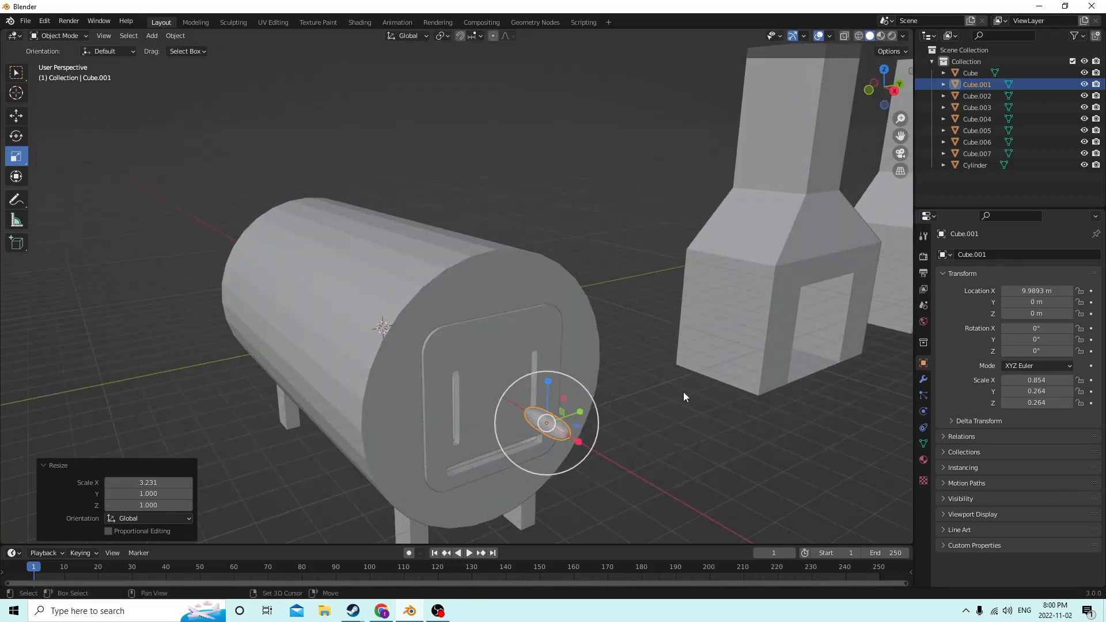
# Duplicate the elongated handle piece in place.
pyautogui.hotkey('shift', 'd')
pyautogui.rightClick(717, 361)
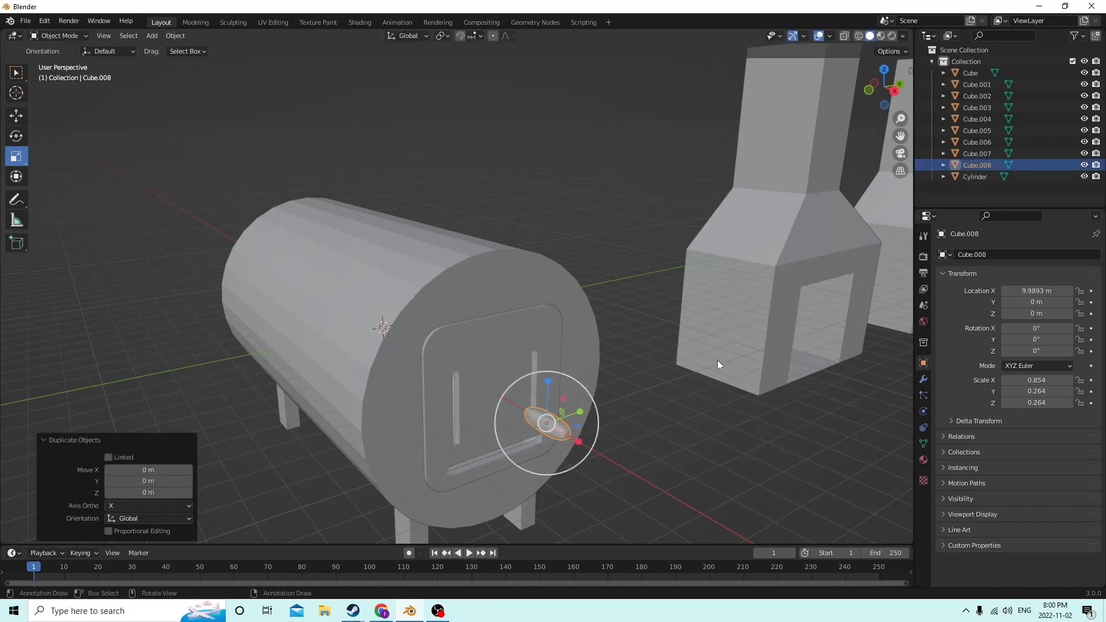
pyautogui.click(17, 116)
# Try a 90° X rotation on the duplicated handle piece and reset it to 0°.
pyautogui.doubleClick(1033, 327)
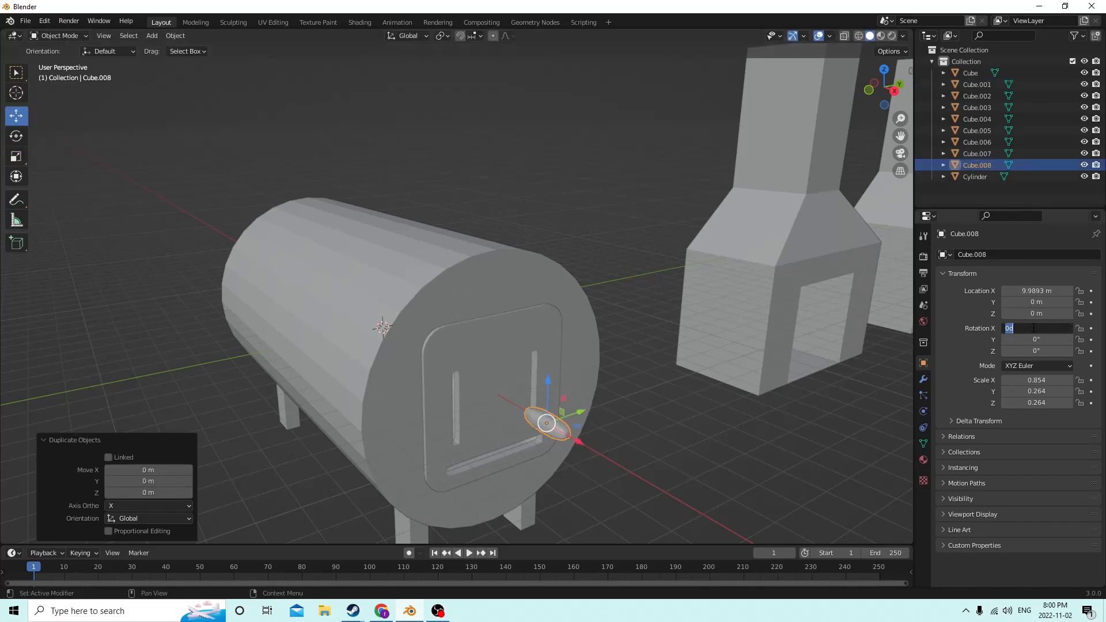
pyautogui.write('90')
pyautogui.press('Return')
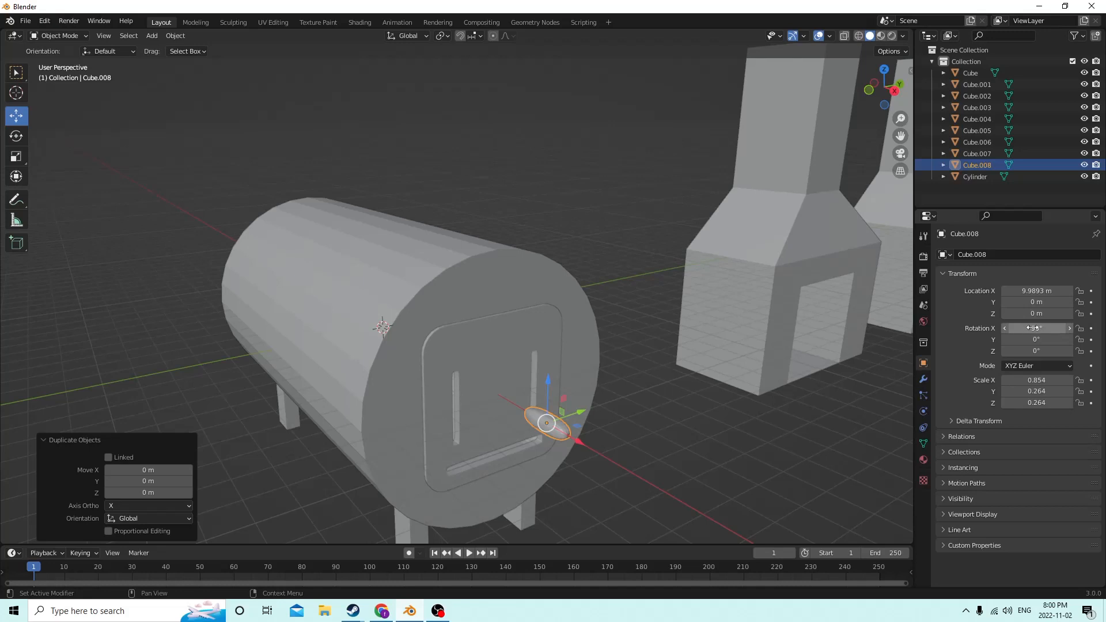
pyautogui.doubleClick(1031, 328)
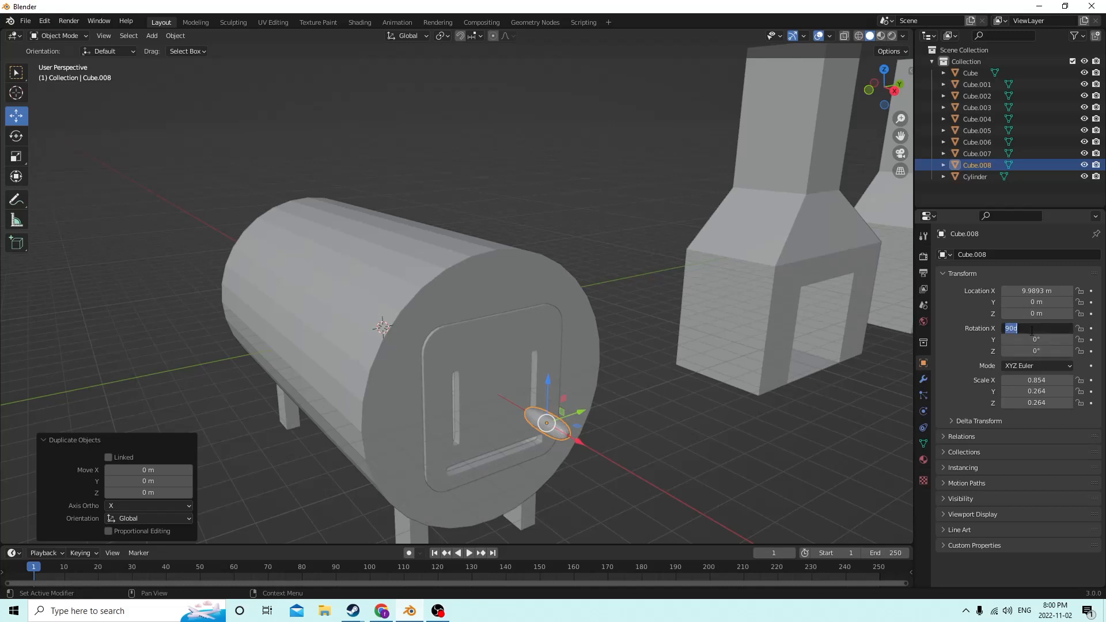
pyautogui.write('0')
pyautogui.press('Return')
# Set the duplicated handle piece's Y rotation to 90° so it stands upright.
pyautogui.doubleClick(1032, 342)
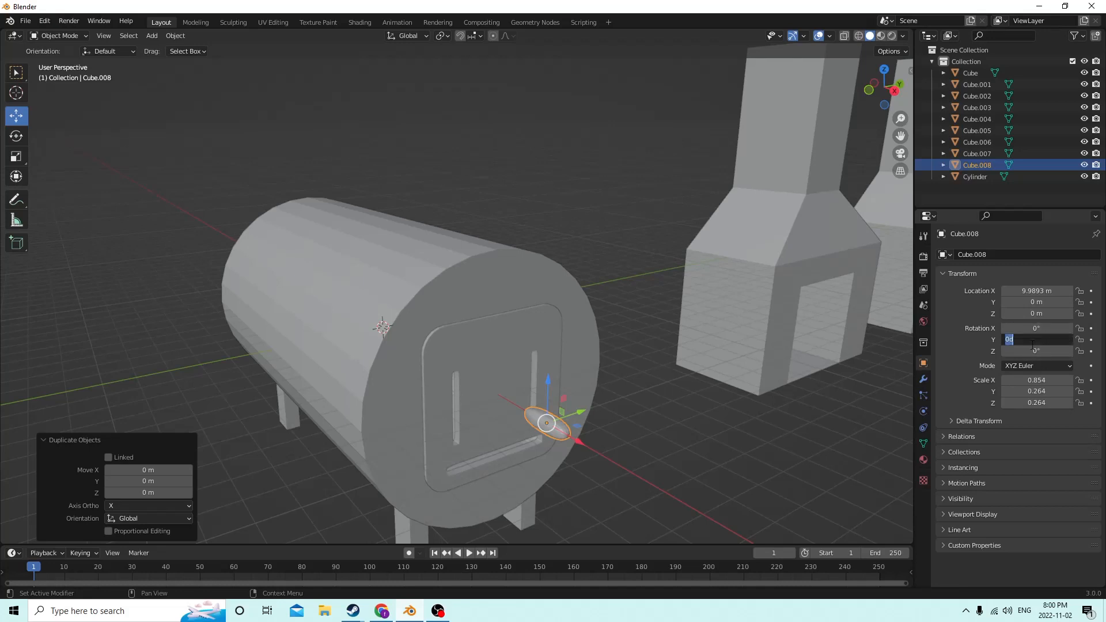
pyautogui.write('90')
pyautogui.press('Return')
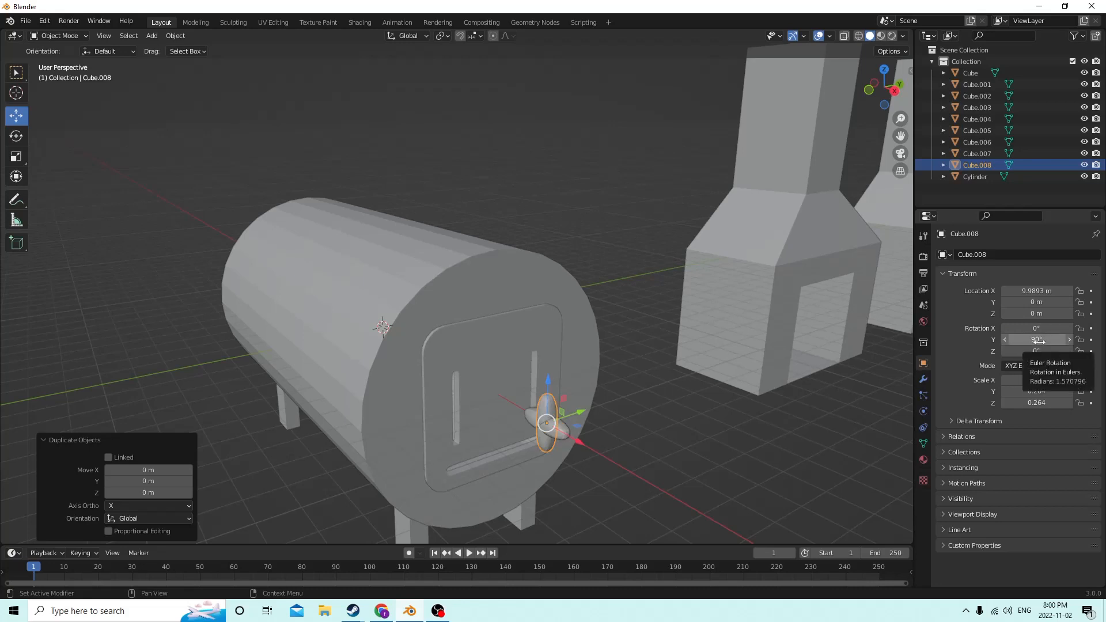
# Move the upright piece to the outer end of the horizontal one, at about X 10.59 m and Z -0.66 m, forming an L-shaped handle.
pyautogui.moveTo(606, 386); pyautogui.dragTo(647, 354, button='middle')
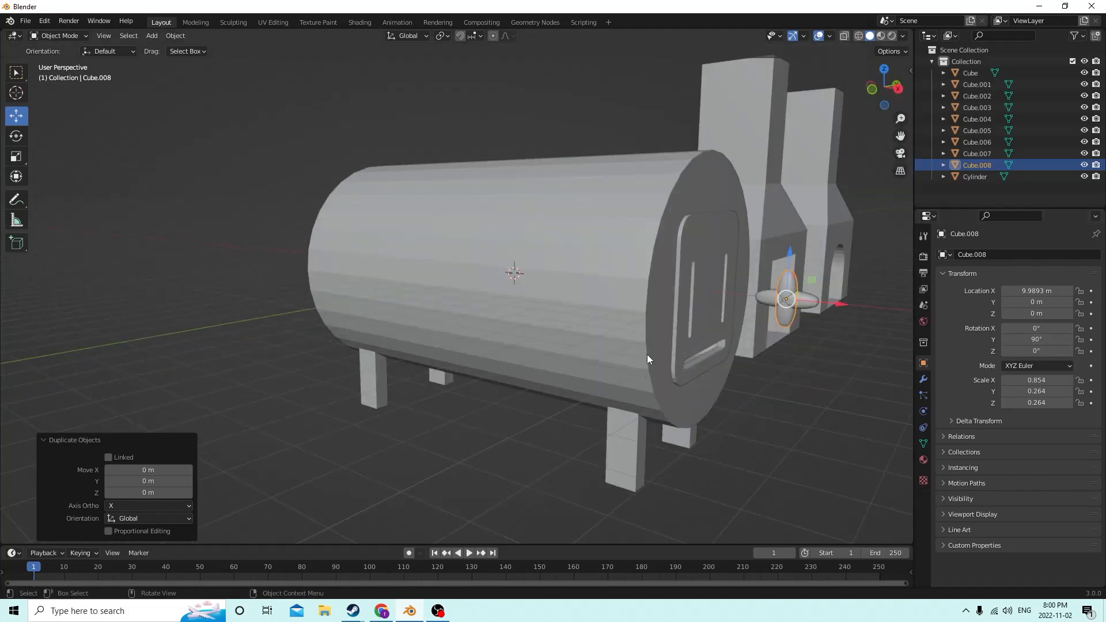
pyautogui.scroll(3, 655, 348)
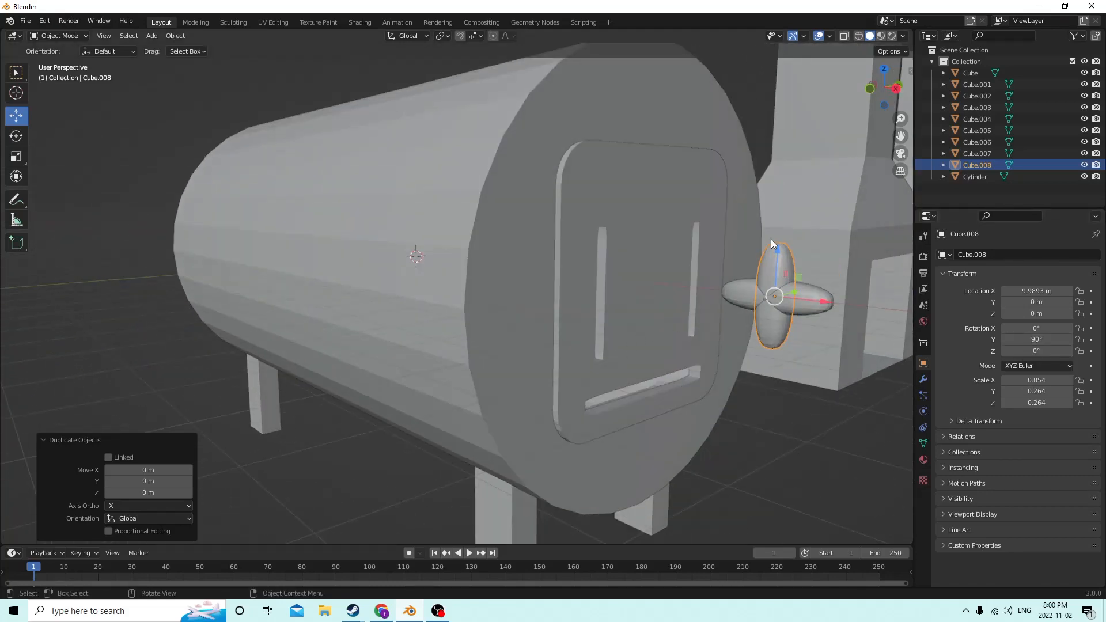
pyautogui.moveTo(771, 240); pyautogui.dragTo(784, 286)
pyautogui.moveTo(811, 346); pyautogui.dragTo(857, 361)
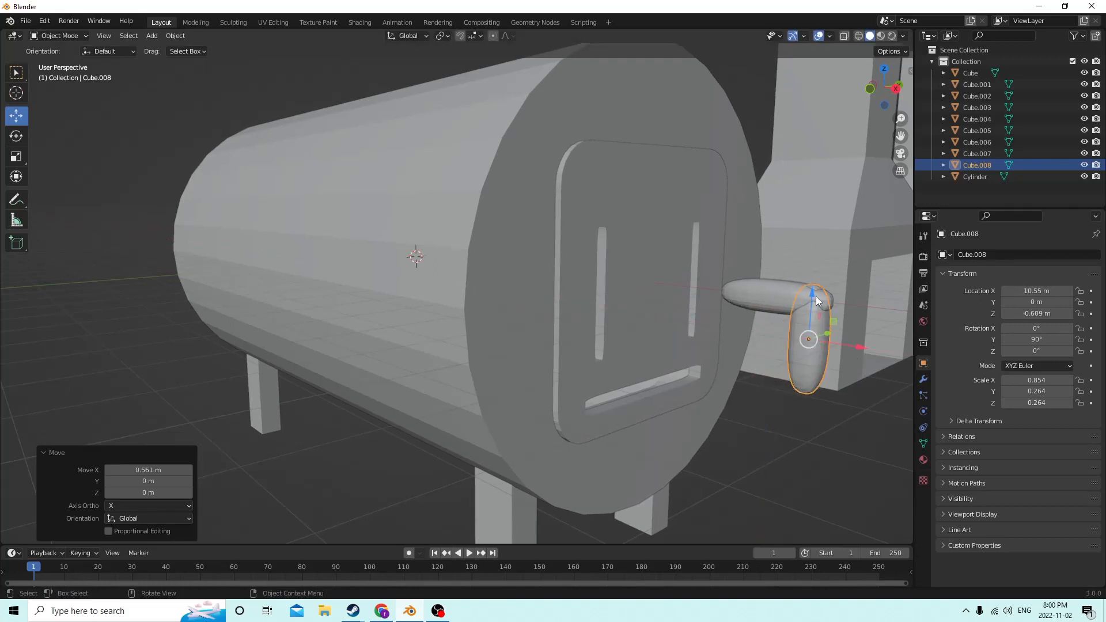
pyautogui.moveTo(817, 300); pyautogui.dragTo(818, 306)
pyautogui.moveTo(864, 354); pyautogui.dragTo(866, 351)
pyautogui.moveTo(867, 351); pyautogui.dragTo(855, 350, button='middle')
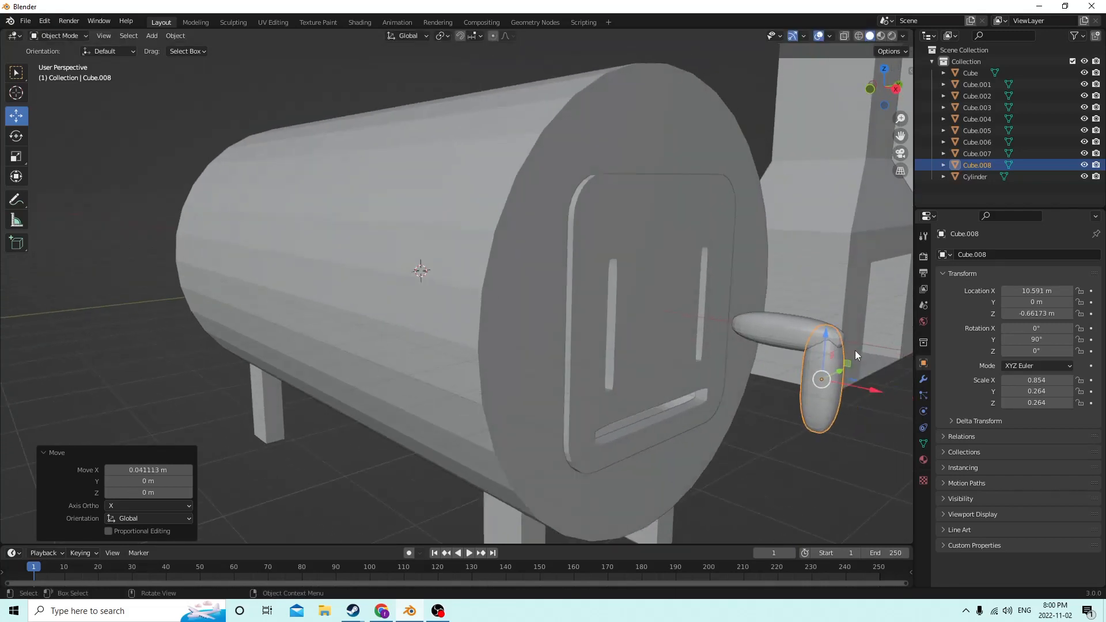
# Join the upright and horizontal handle pieces into a single L-shaped object.
pyautogui.click(814, 396)
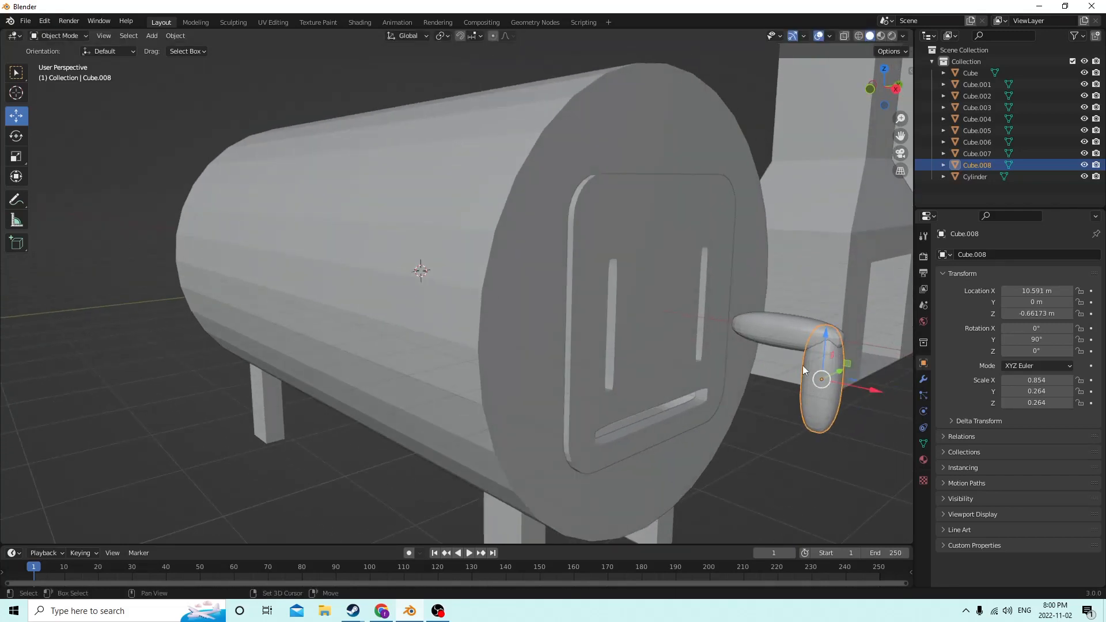
pyautogui.keyDown('shift'); pyautogui.click(781, 334); pyautogui.keyUp('shift')
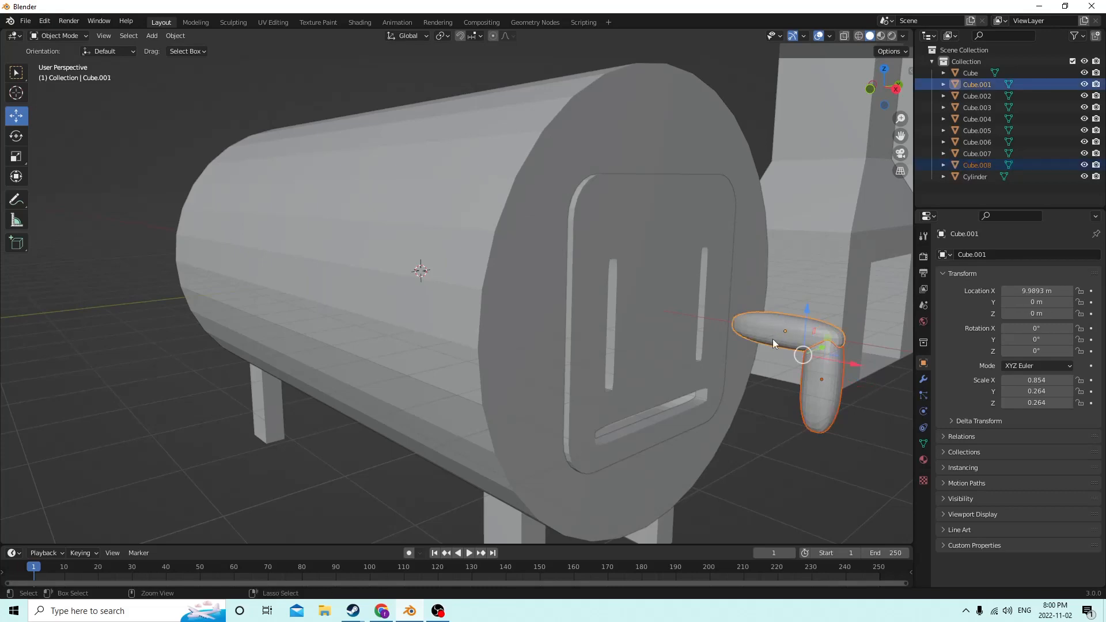
pyautogui.hotkey('ctrl', 'j')
pyautogui.moveTo(772, 338)
pyautogui.mouseDown(button='middle')
pyautogui.moveTo(763, 344)
pyautogui.moveTo(778, 372)
pyautogui.moveTo(779, 344)
pyautogui.mouseUp(button='middle')
# Move the joined handle onto the door plate's outer vertical edge, at about X 7.77 m and Y -2.02 m.
pyautogui.press('g')
pyautogui.press('x')
pyautogui.moveTo(838, 347); pyautogui.dragTo(811, 339)
pyautogui.moveTo(811, 337); pyautogui.dragTo(724, 344, button='middle')
pyautogui.moveTo(501, 337); pyautogui.dragTo(459, 363)
pyautogui.moveTo(458, 361); pyautogui.dragTo(492, 366, button='middle')
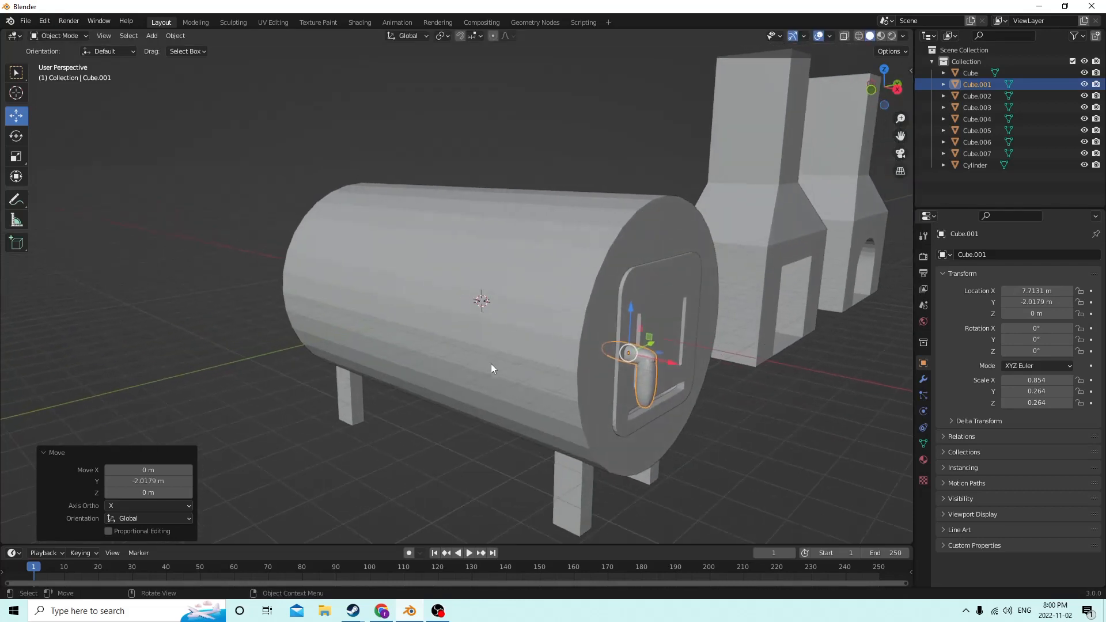
pyautogui.moveTo(670, 359); pyautogui.dragTo(667, 363)
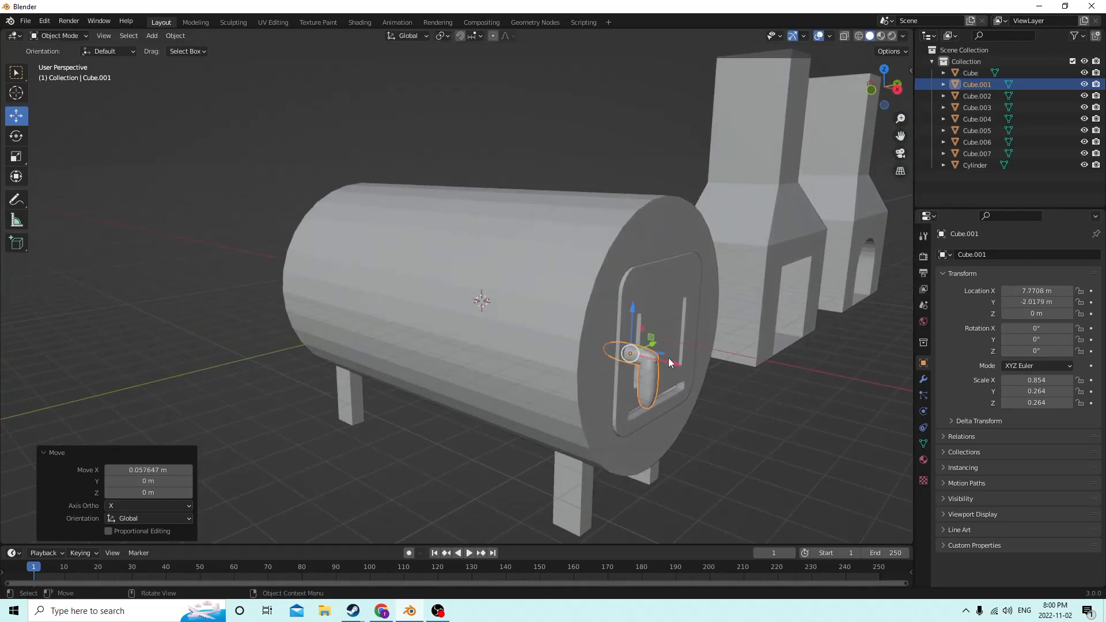
# Shift the handle slightly closer to the door's edge, to about Y -2.13 m.
pyautogui.moveTo(667, 363); pyautogui.dragTo(629, 359, button='middle')
pyautogui.scroll(2, 623, 360)
pyautogui.scroll(-1, 616, 359)
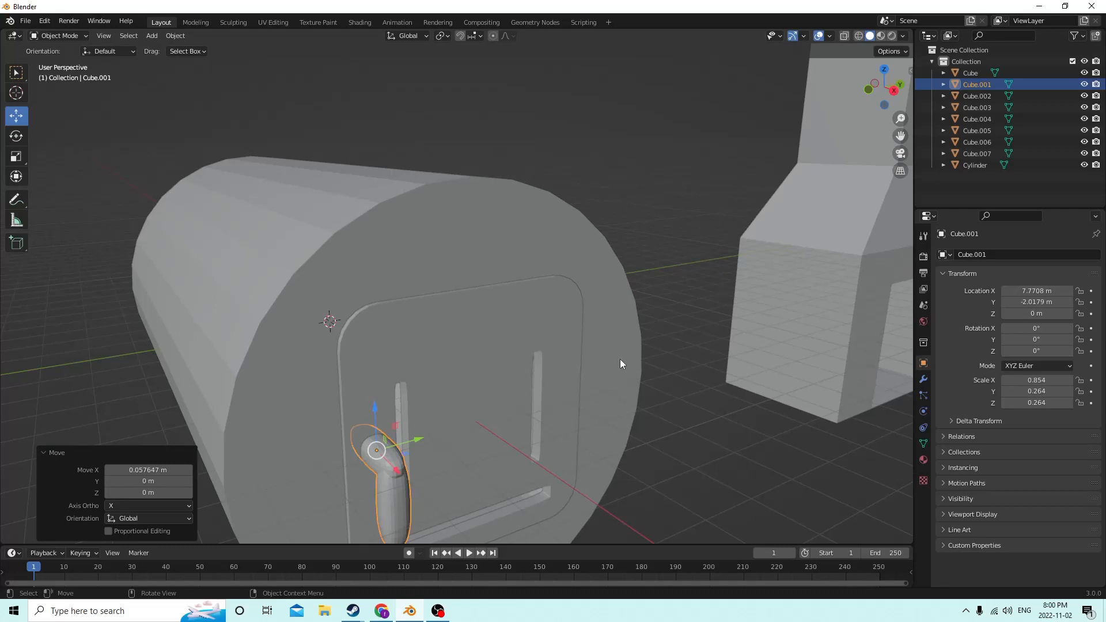
pyautogui.scroll(-1, 604, 358)
pyautogui.moveTo(603, 359); pyautogui.dragTo(456, 376, button='middle')
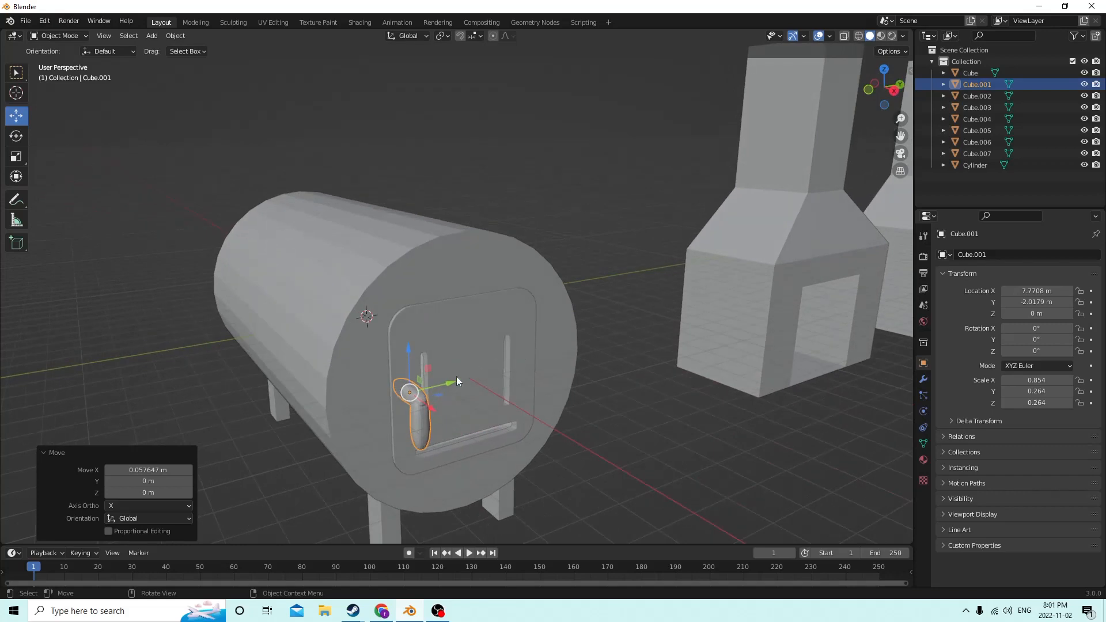
pyautogui.moveTo(441, 383); pyautogui.dragTo(437, 383)
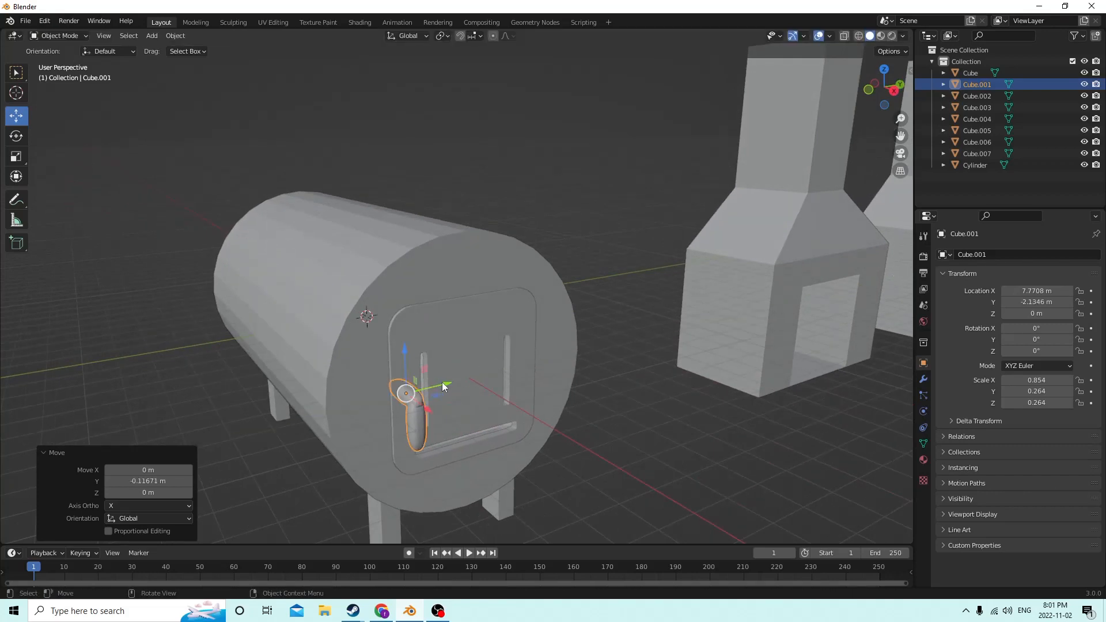
# Duplicate the handle and move the copy beyond the door's opposite edge, to about Y 3.12 m and Z 0.77 m.
pyautogui.moveTo(442, 382); pyautogui.dragTo(490, 354, button='middle')
pyautogui.hotkey('shift', 'd')
pyautogui.press('Escape')
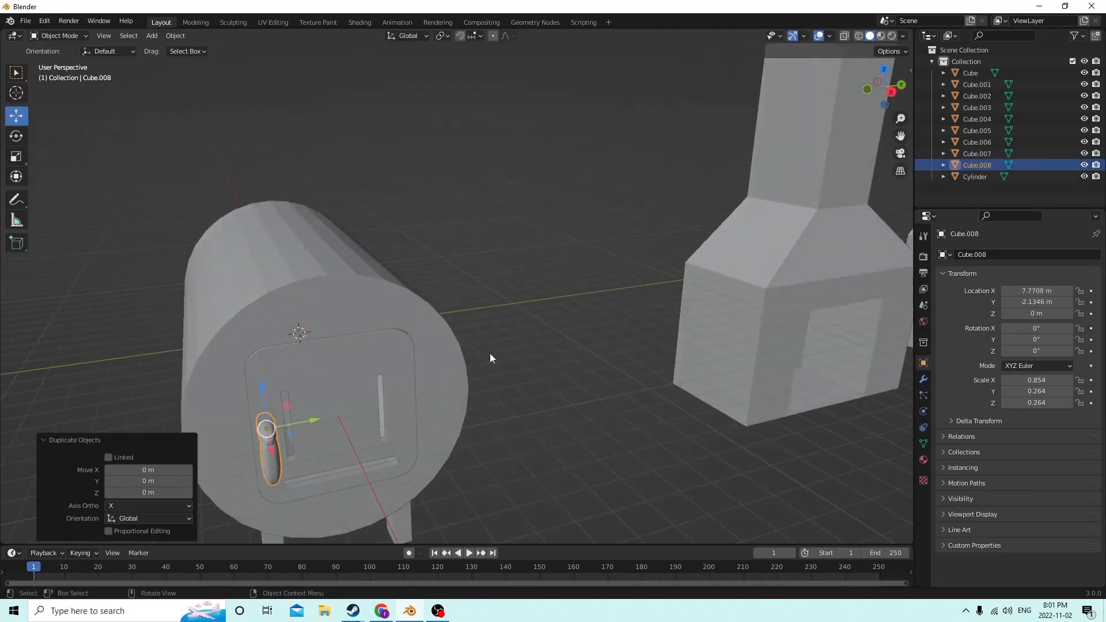
pyautogui.moveTo(304, 422); pyautogui.dragTo(465, 362)
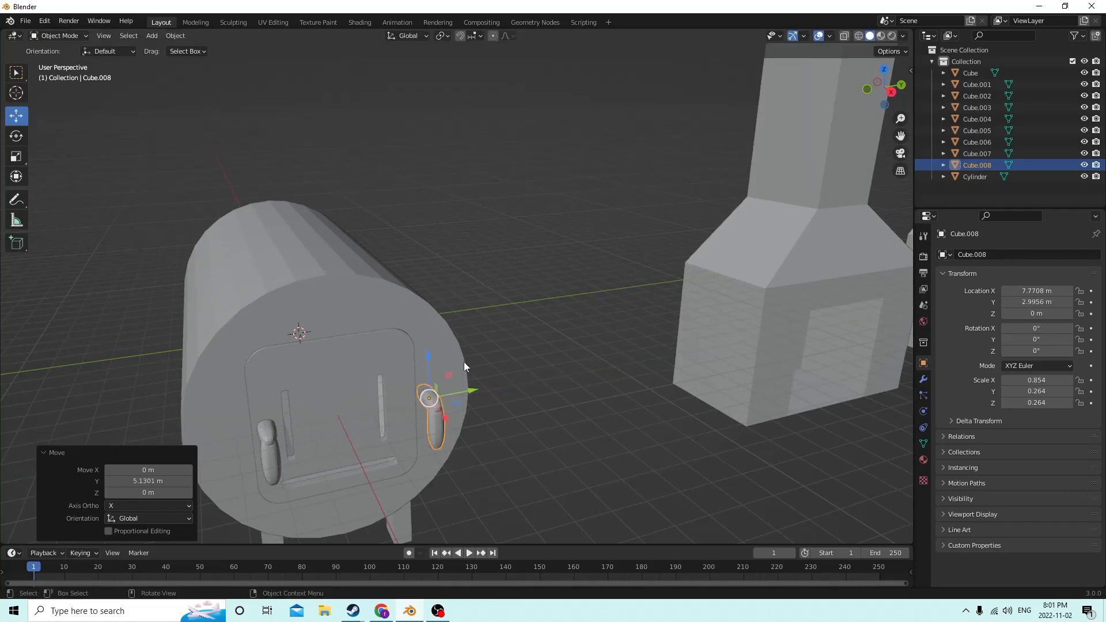
pyautogui.moveTo(464, 361); pyautogui.dragTo(459, 357, button='middle')
pyautogui.moveTo(442, 327); pyautogui.dragTo(420, 323)
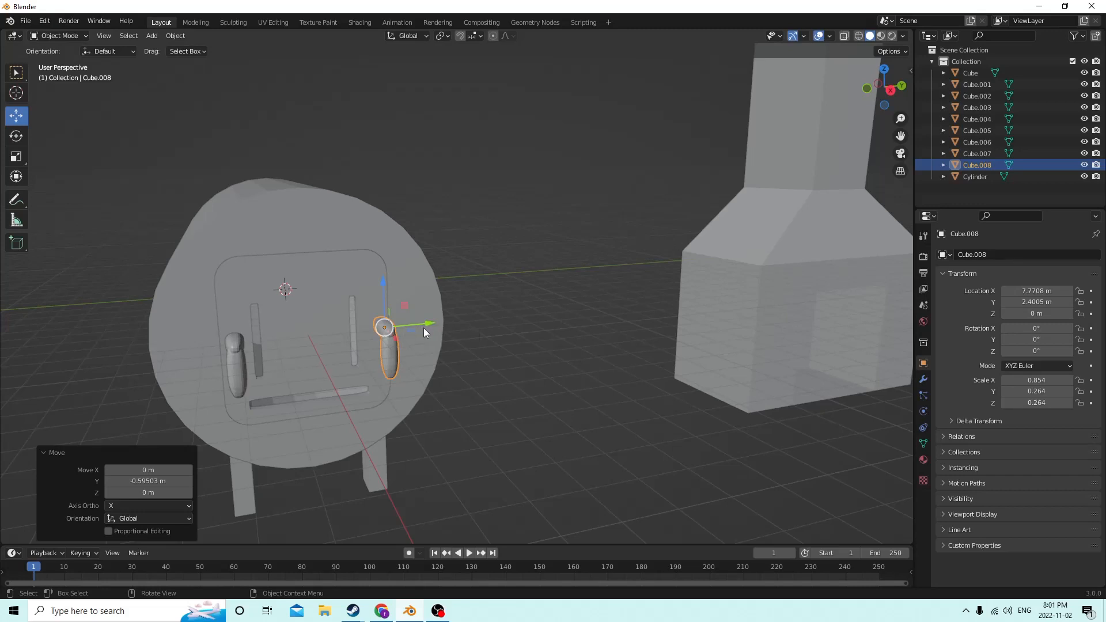
pyautogui.moveTo(424, 327); pyautogui.dragTo(458, 364, button='middle')
pyautogui.moveTo(485, 386); pyautogui.dragTo(466, 323)
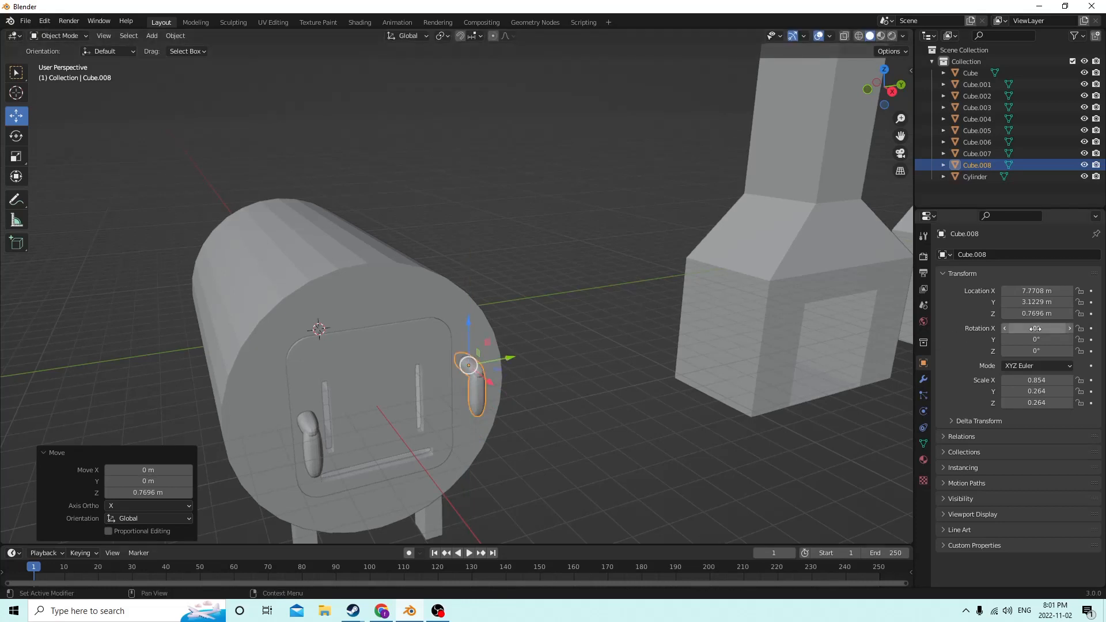
# Set the copied handle's X rotation to 180° and scale it down uniformly by about 0.71.
pyautogui.click(1018, 328)
pyautogui.write('180')
pyautogui.press('Return')
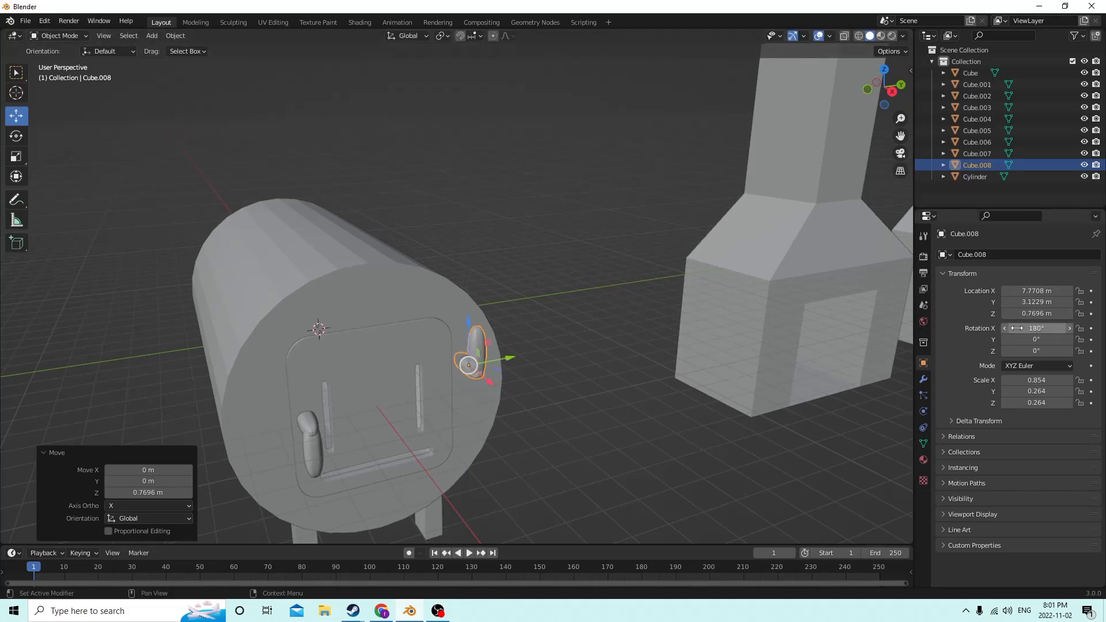
pyautogui.scroll(3, 655, 306)
pyautogui.press('s')
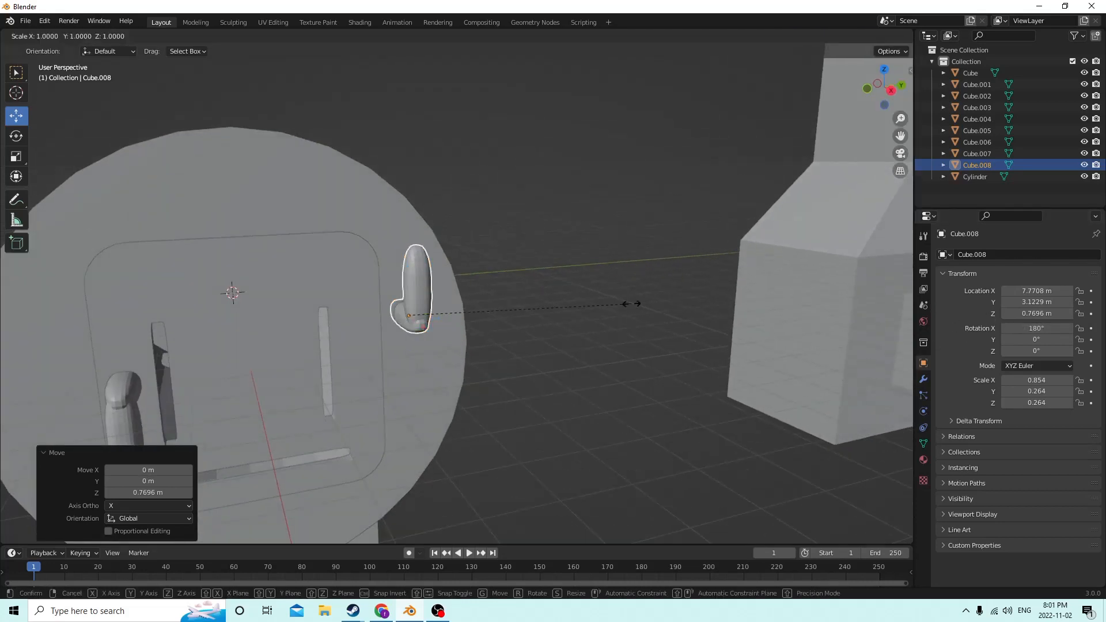
pyautogui.click(554, 308)
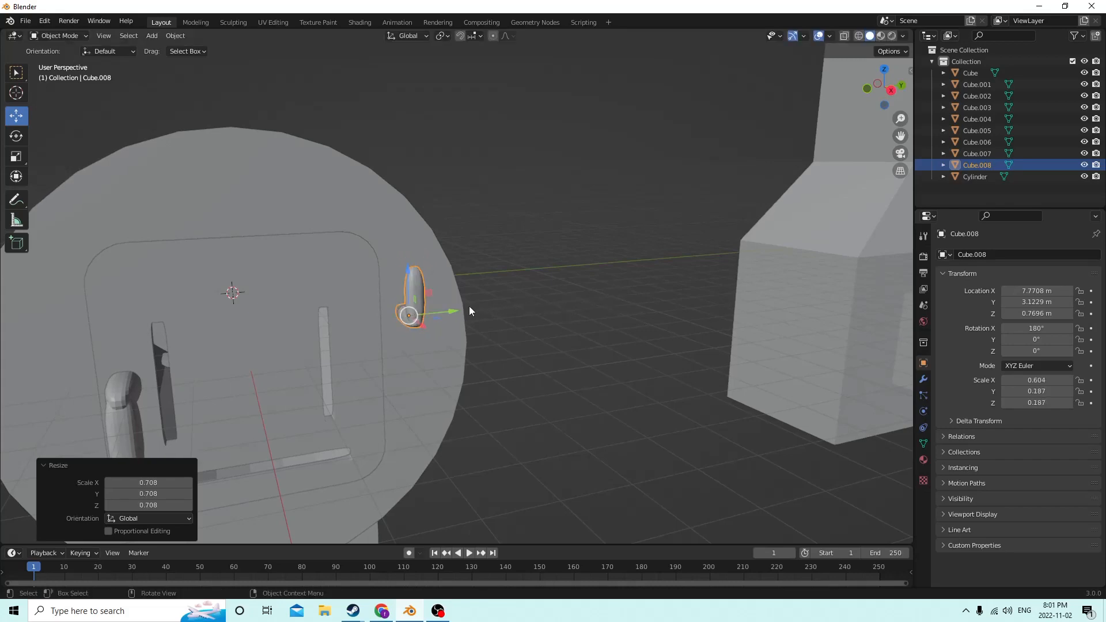
# Position the smaller hinge piece near the door's upper corner, at about Y 2.99 m and Z 1.20 m.
pyautogui.moveTo(449, 314); pyautogui.dragTo(441, 313)
pyautogui.moveTo(440, 312); pyautogui.dragTo(476, 320, button='middle')
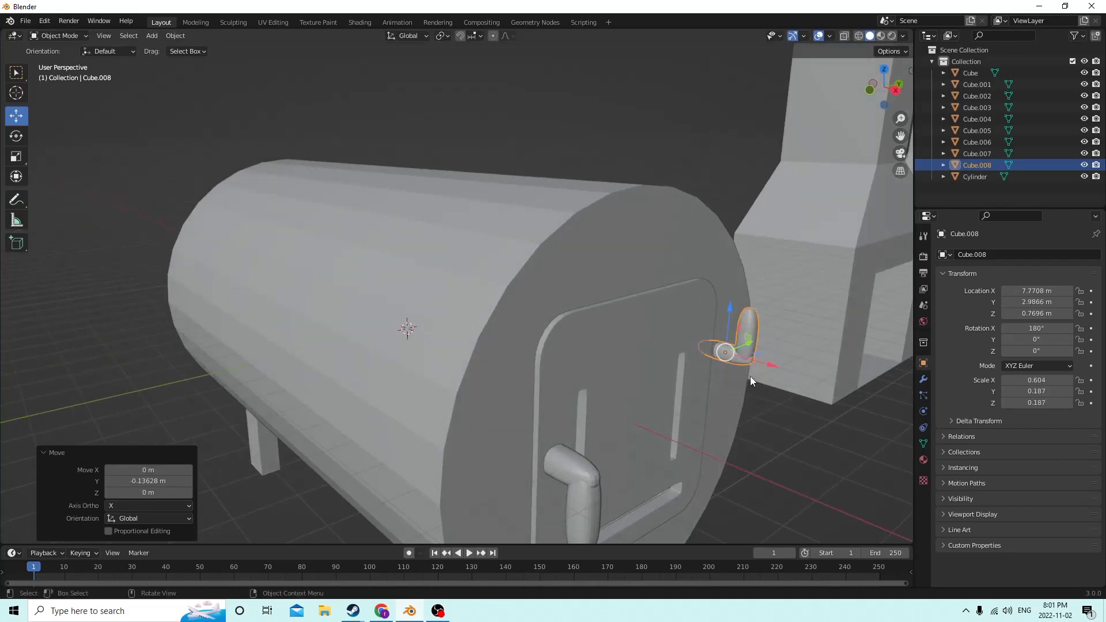
pyautogui.moveTo(750, 376); pyautogui.dragTo(649, 263, button='middle')
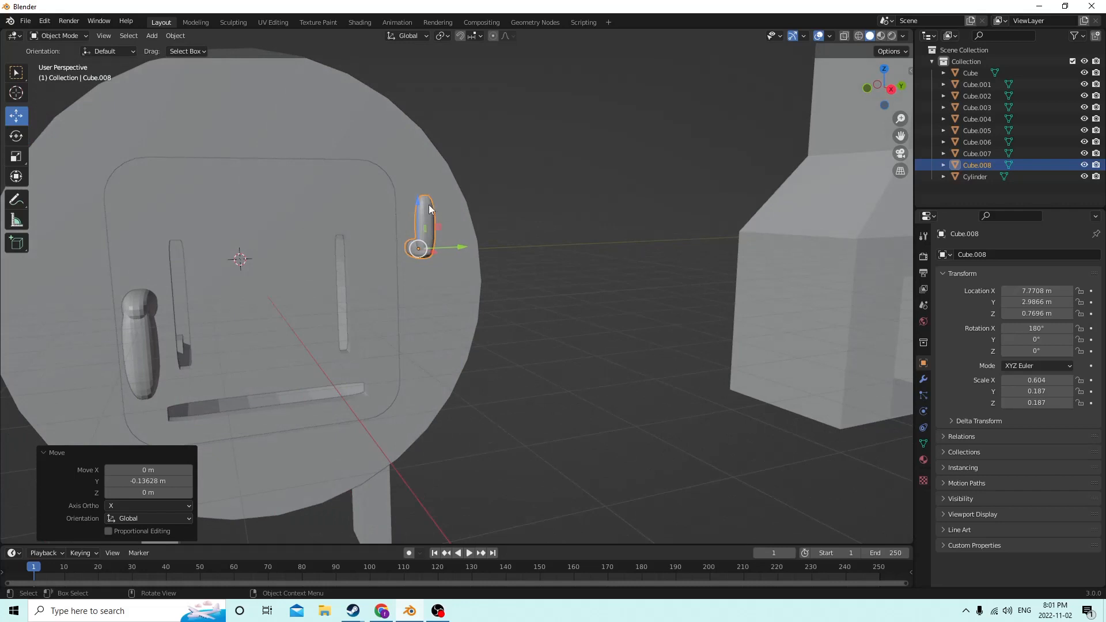
pyautogui.moveTo(415, 204); pyautogui.dragTo(414, 187)
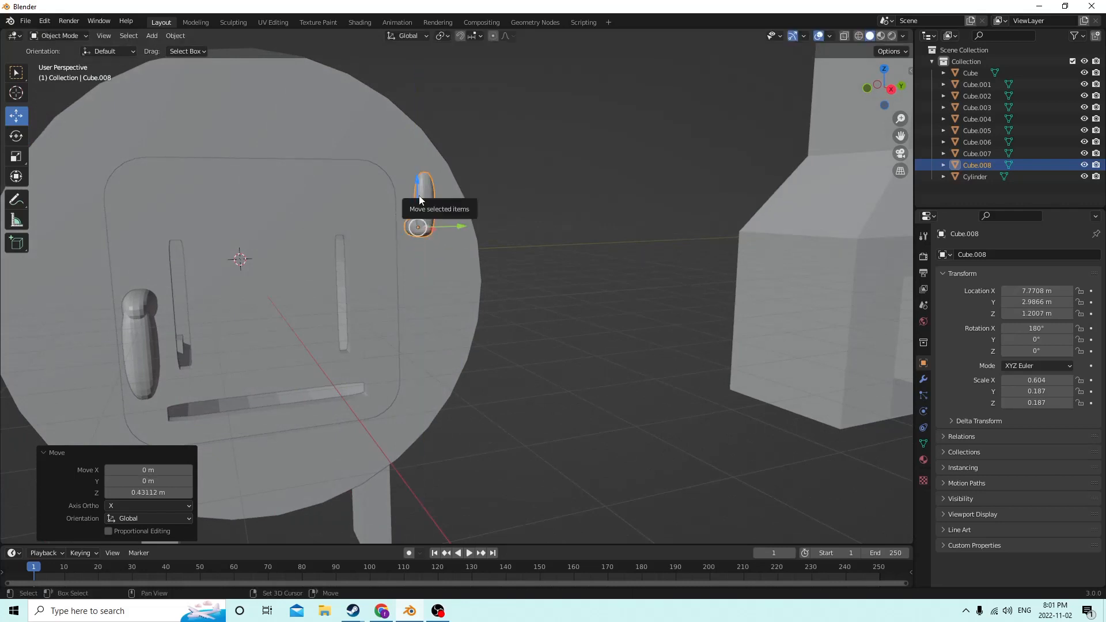
# Duplicate the hinge piece and move the copy straight down to about Z -1.55 m beside the door's lower corner.
pyautogui.hotkey('shift', 'd')
pyautogui.press('Escape')
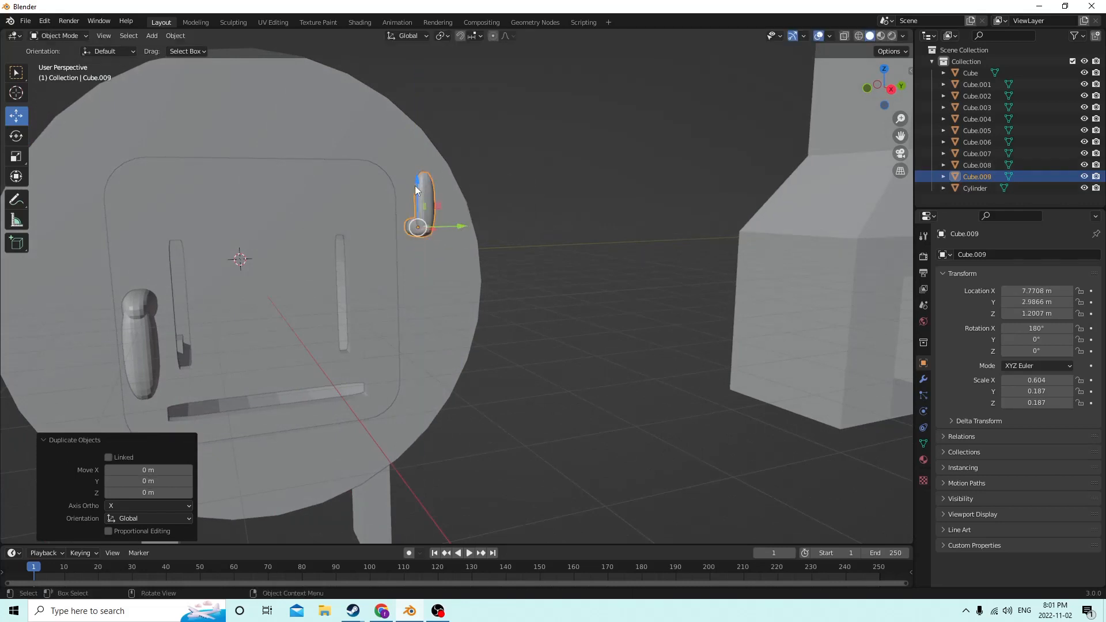
pyautogui.press('g')
pyautogui.press('z')
pyautogui.moveTo(409, 318); pyautogui.dragTo(409, 319)
# Duplicate the lower hinge piece and place the copy on the door's upper corner, at about Y 2.02 m and Z 1.25 m.
pyautogui.moveTo(409, 319); pyautogui.dragTo(420, 323, button='middle')
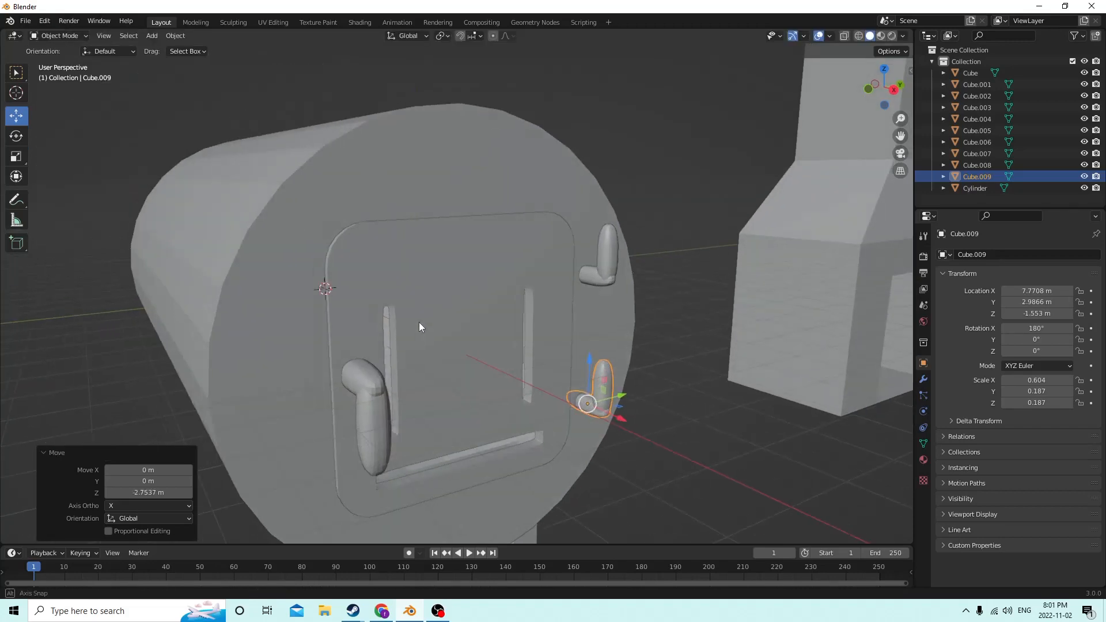
pyautogui.scroll(-2, 559, 367)
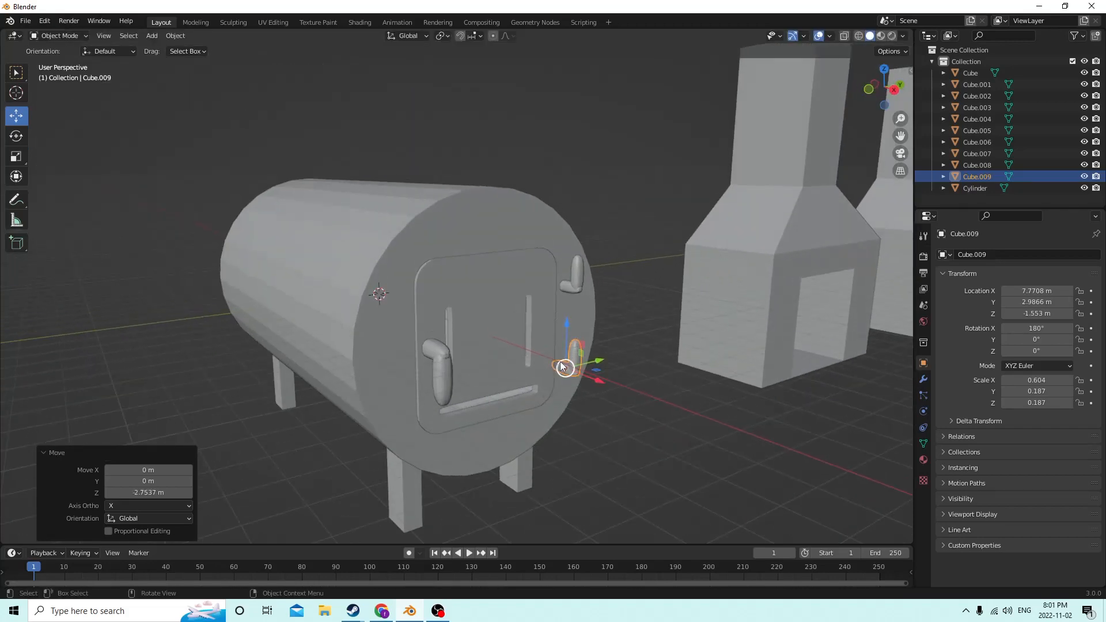
pyautogui.moveTo(562, 366)
pyautogui.mouseDown(button='middle')
pyautogui.moveTo(545, 354)
pyautogui.moveTo(559, 354)
pyautogui.mouseUp(button='middle')
pyautogui.hotkey('shift', 'd')
pyautogui.press('Escape')
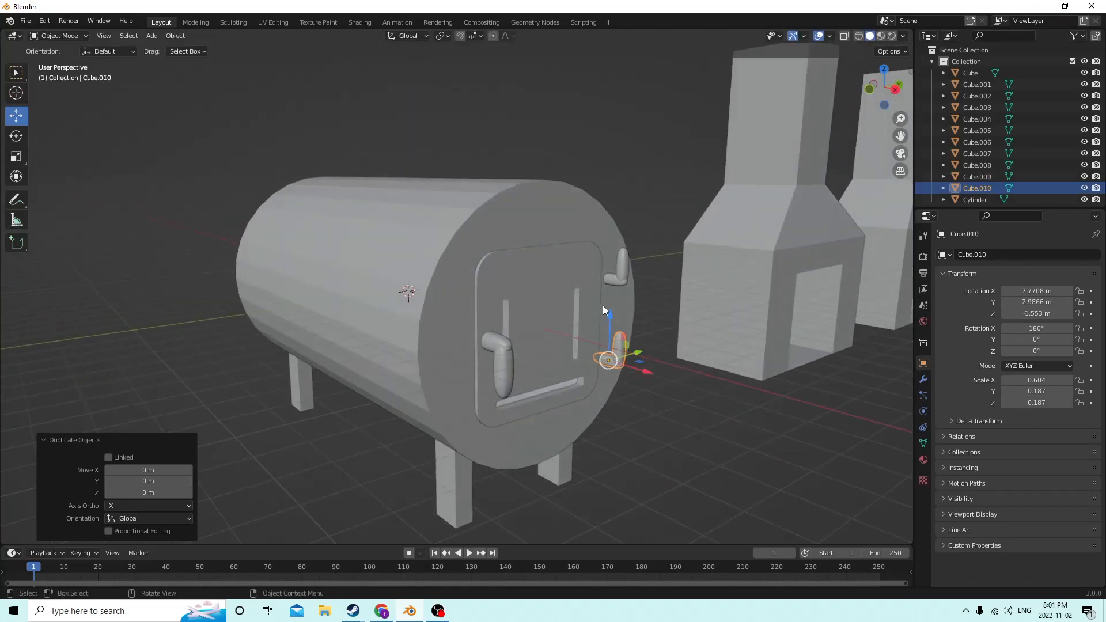
pyautogui.scroll(3, 602, 305)
pyautogui.moveTo(550, 377); pyautogui.dragTo(486, 245)
pyautogui.moveTo(581, 287); pyautogui.dragTo(528, 289)
pyautogui.moveTo(527, 290); pyautogui.dragTo(496, 270, button='middle')
# Set the door-side copy's X rotation to 90° so it lies horizontally toward the upper hinge piece.
pyautogui.click(1038, 328)
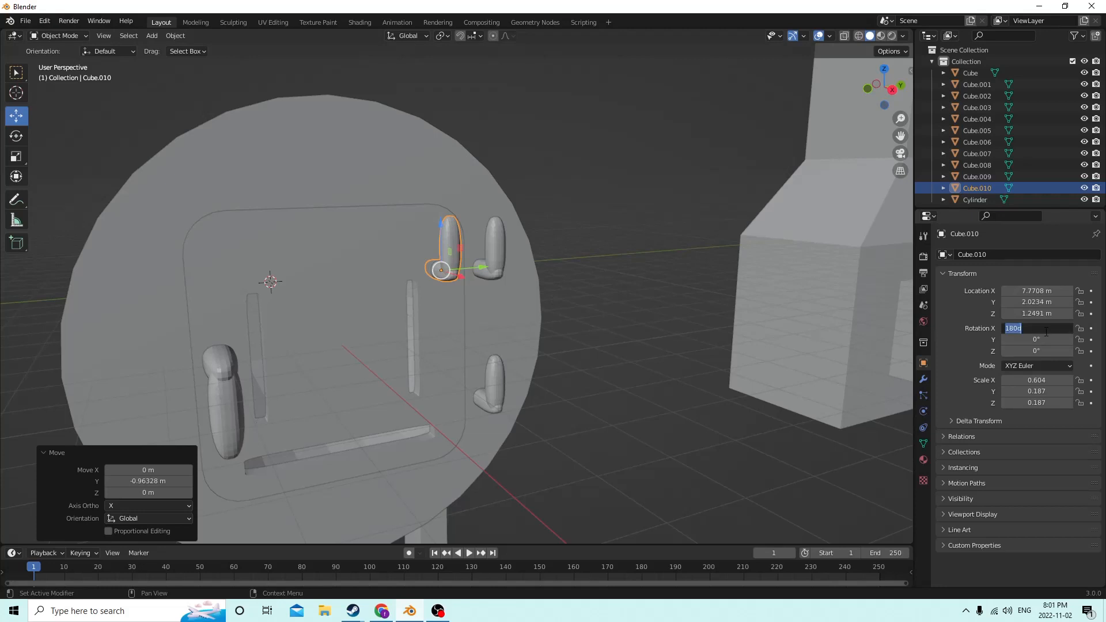
pyautogui.write('0')
pyautogui.press('Return')
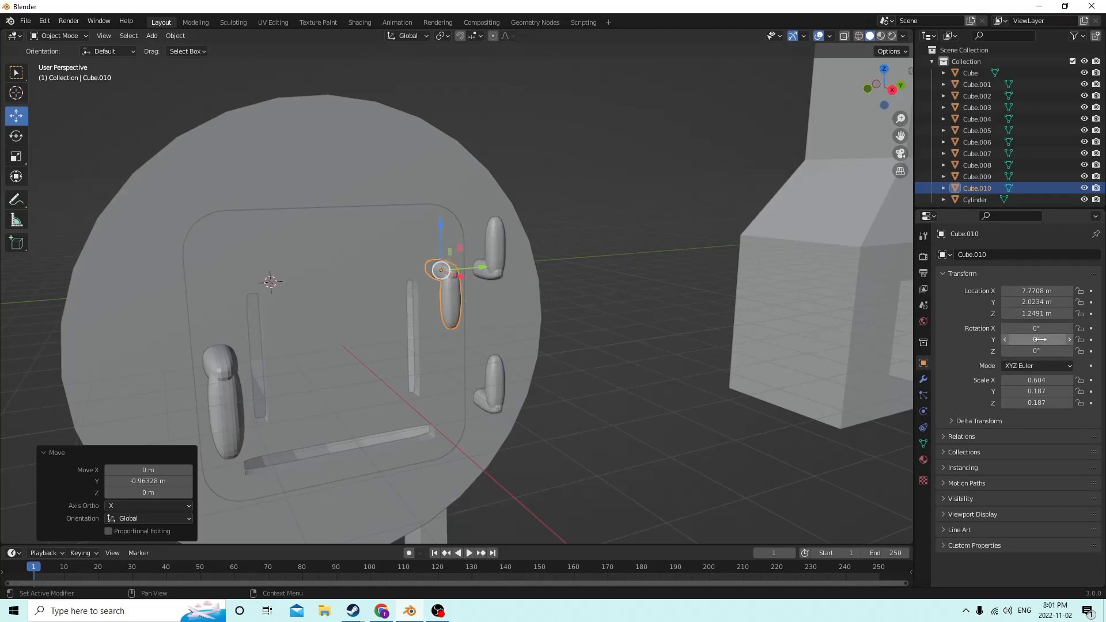
pyautogui.click(1036, 329)
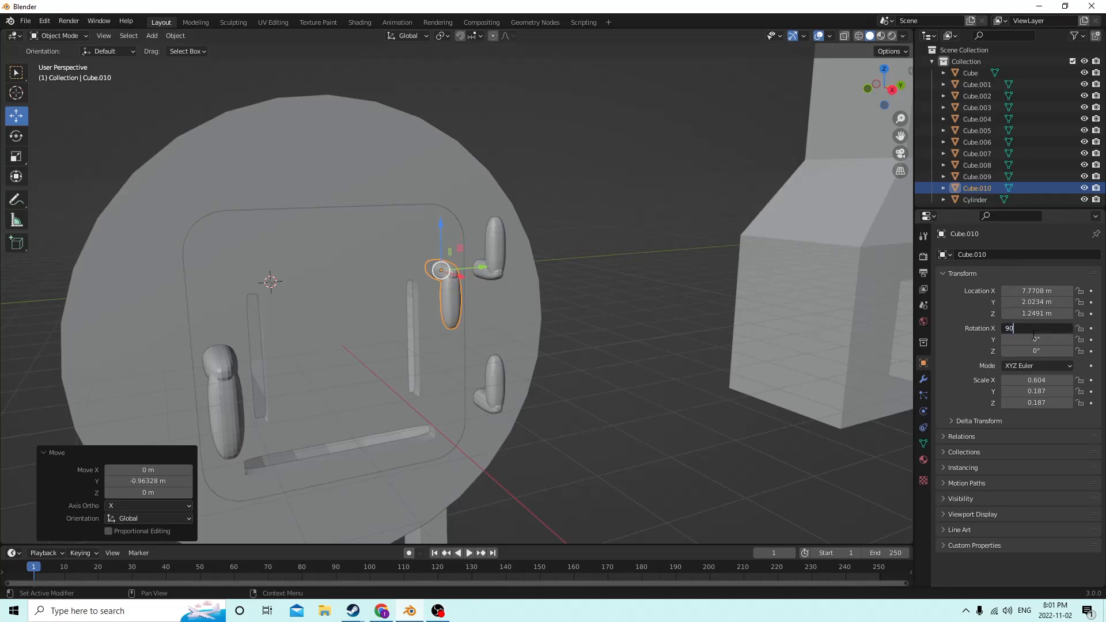
pyautogui.press('Return')
# Move the horizontal piece to about X 7.49 m and Z 1.61 m so it meets the upper hinge piece.
pyautogui.moveTo(743, 316); pyautogui.dragTo(704, 248, button='middle')
pyautogui.moveTo(704, 244); pyautogui.dragTo(704, 228)
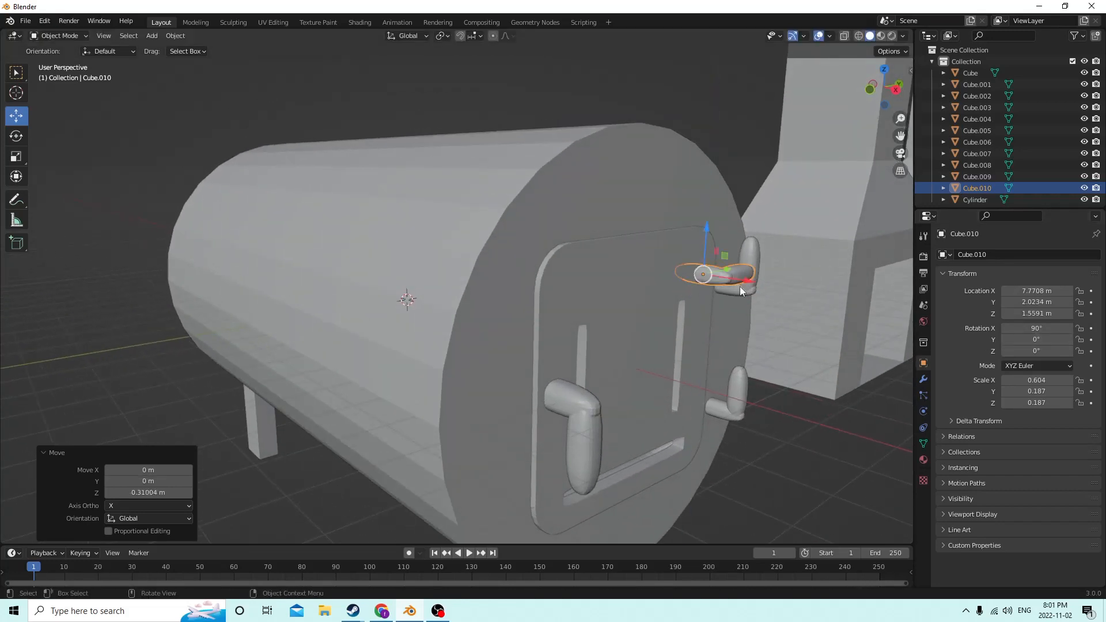
pyautogui.moveTo(741, 284); pyautogui.dragTo(726, 277)
pyautogui.moveTo(726, 277); pyautogui.dragTo(648, 338, button='middle')
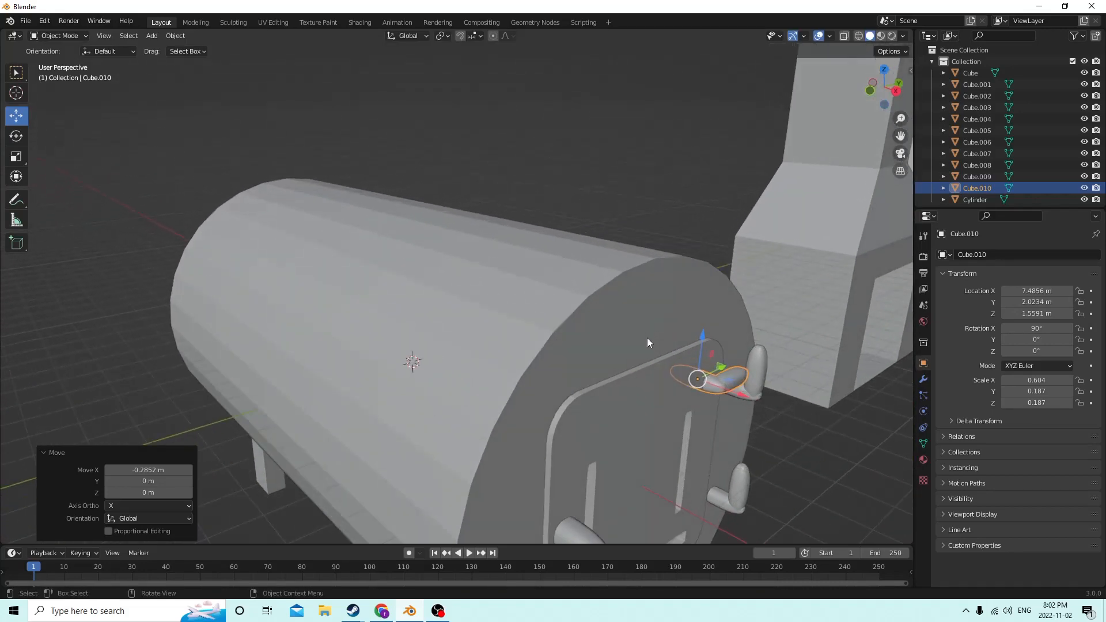
pyautogui.moveTo(703, 340); pyautogui.dragTo(703, 334)
# In Edit Mode, select only the horizontal piece's leg that enters the door and move it about 0.28 m outward along X.
pyautogui.moveTo(703, 334); pyautogui.dragTo(644, 357, button='middle')
pyautogui.press('Tab')
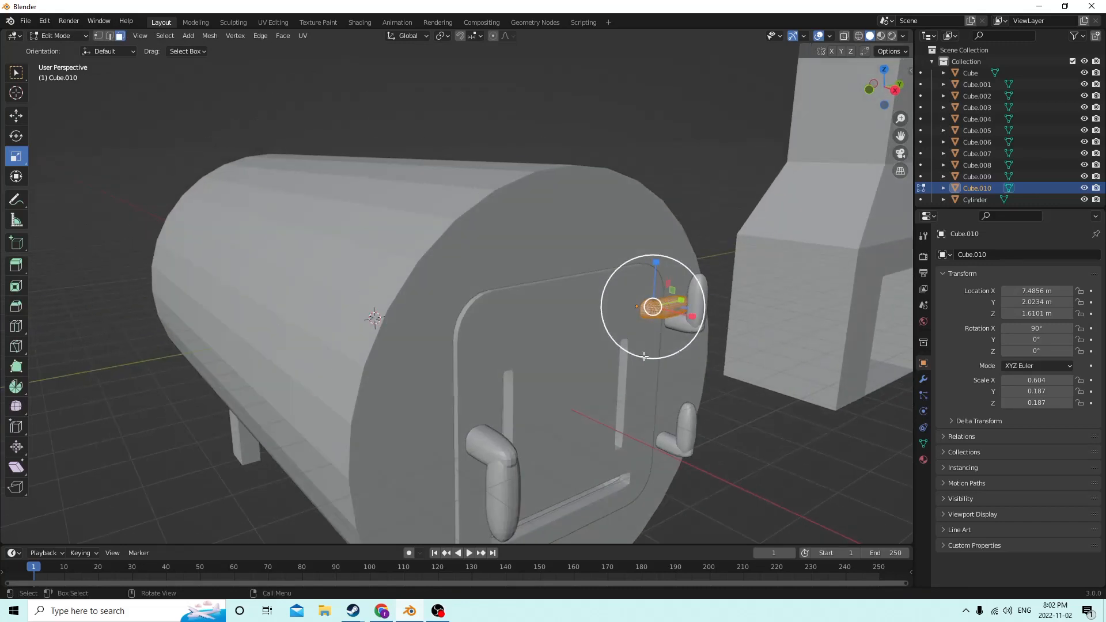
pyautogui.click(743, 405)
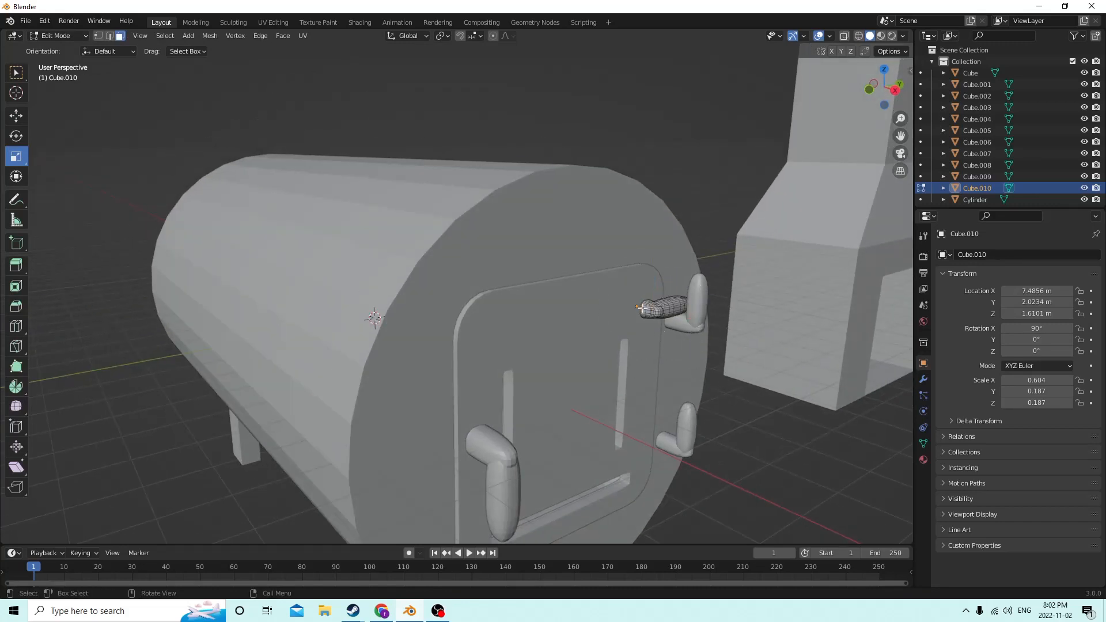
pyautogui.press('l')
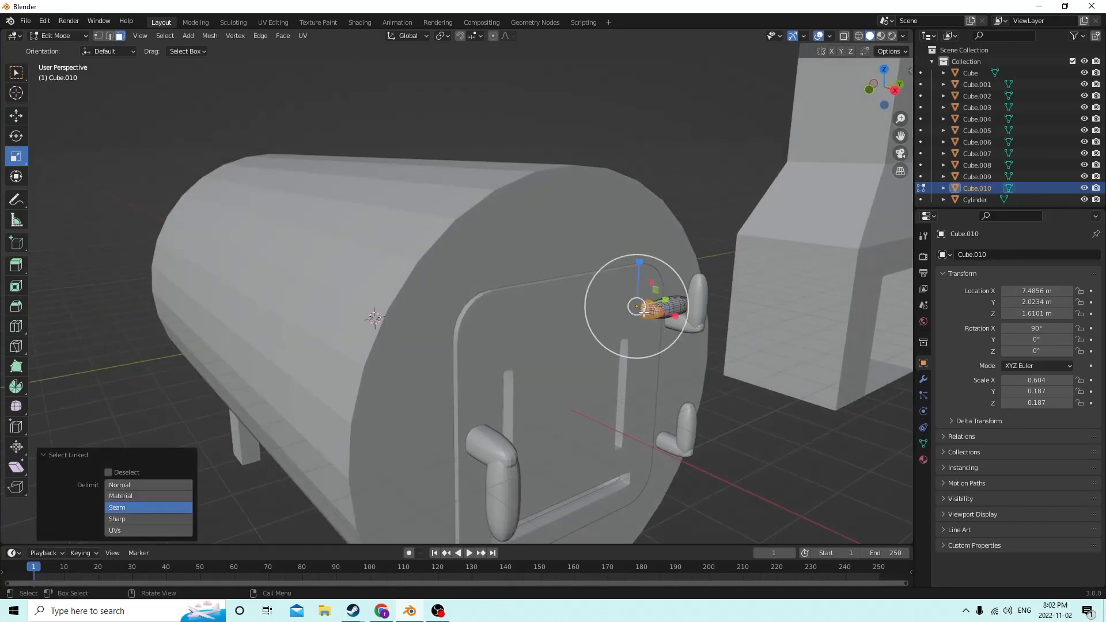
pyautogui.moveTo(673, 317)
pyautogui.mouseDown()
pyautogui.moveTo(656, 310)
pyautogui.moveTo(691, 321)
pyautogui.mouseUp()
pyautogui.click(17, 118)
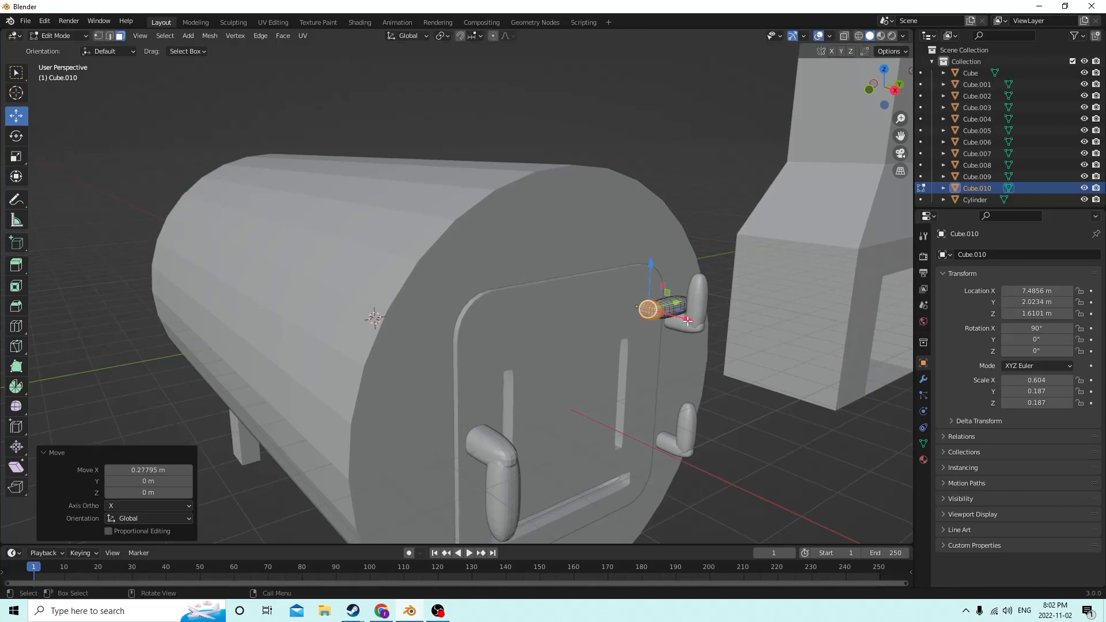
# Duplicate the selected leg and move the copy about 1.21 m along Y to the far side of the upper hinge piece.
pyautogui.moveTo(690, 321); pyautogui.dragTo(540, 362, button='middle')
pyautogui.hotkey('shift', 'd')
pyautogui.rightClick(642, 330)
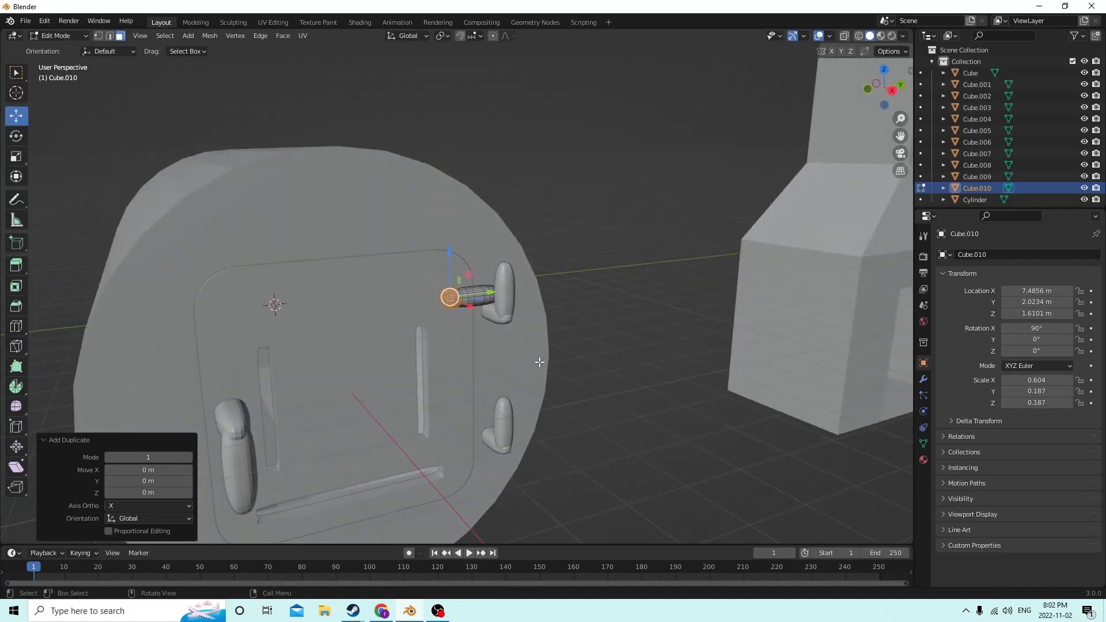
pyautogui.press('g')
pyautogui.press('y')
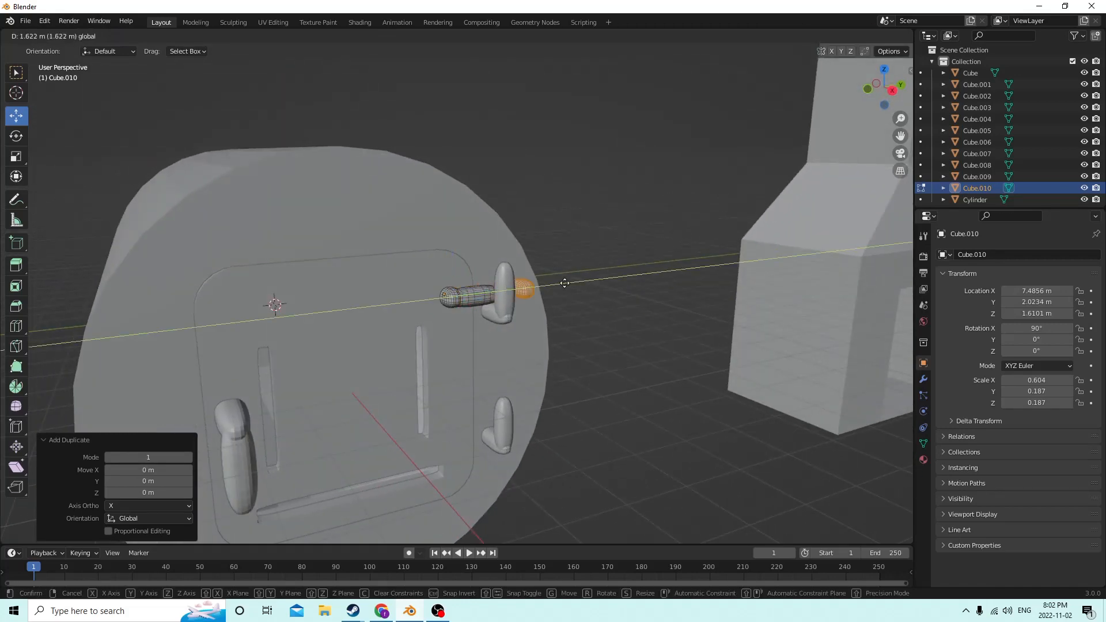
pyautogui.click(556, 285)
pyautogui.moveTo(556, 284); pyautogui.dragTo(500, 295, button='middle')
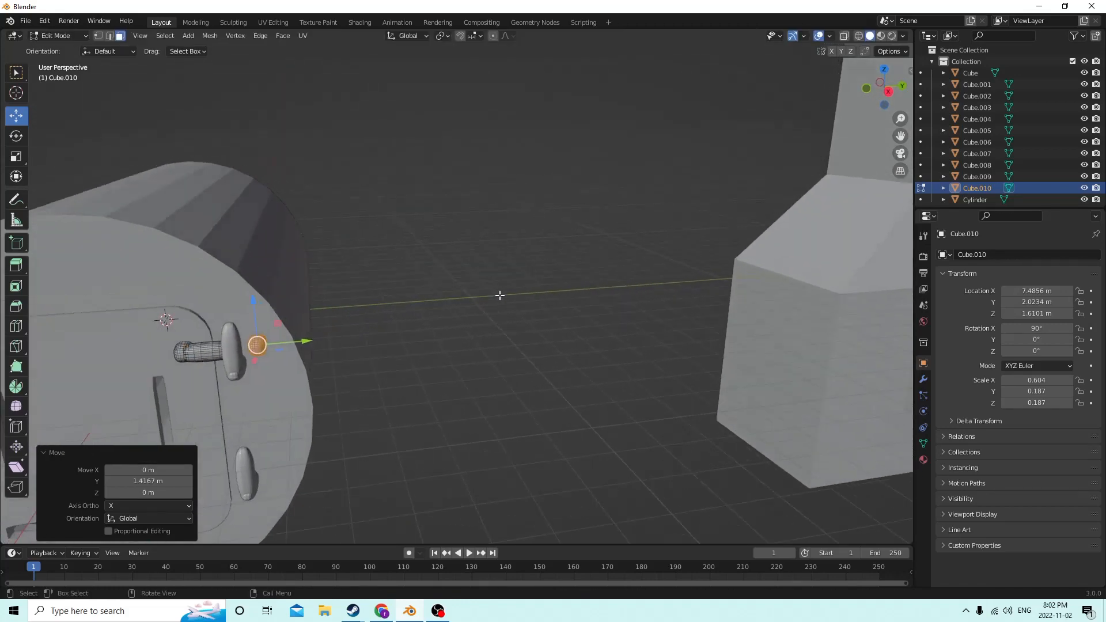
pyautogui.moveTo(308, 341); pyautogui.dragTo(300, 342)
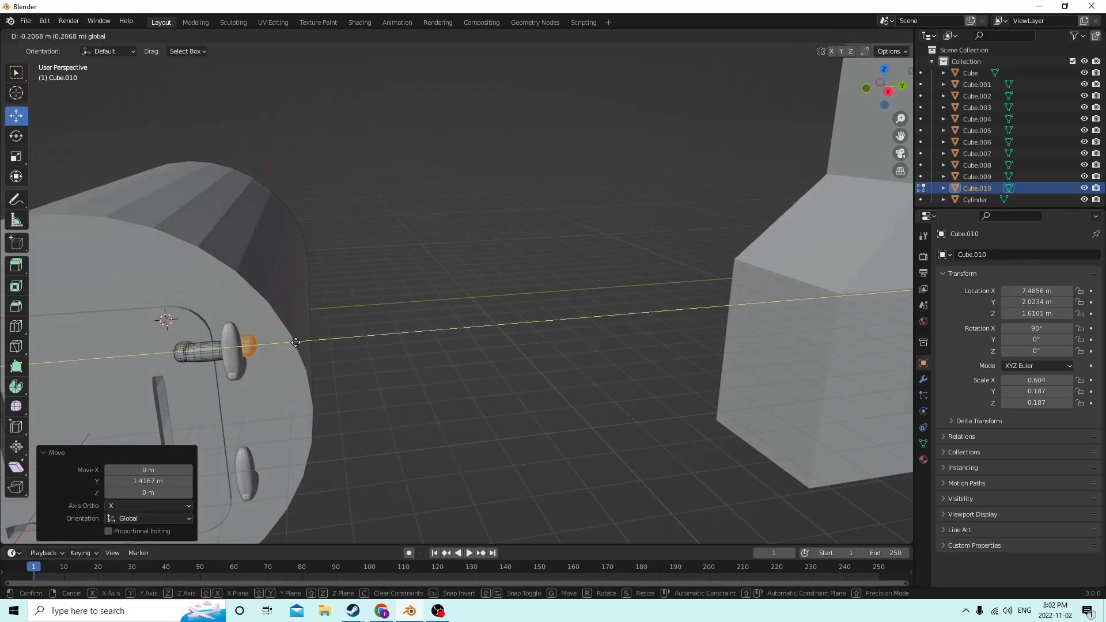
pyautogui.click(295, 342)
pyautogui.moveTo(295, 342); pyautogui.dragTo(352, 354, button='middle')
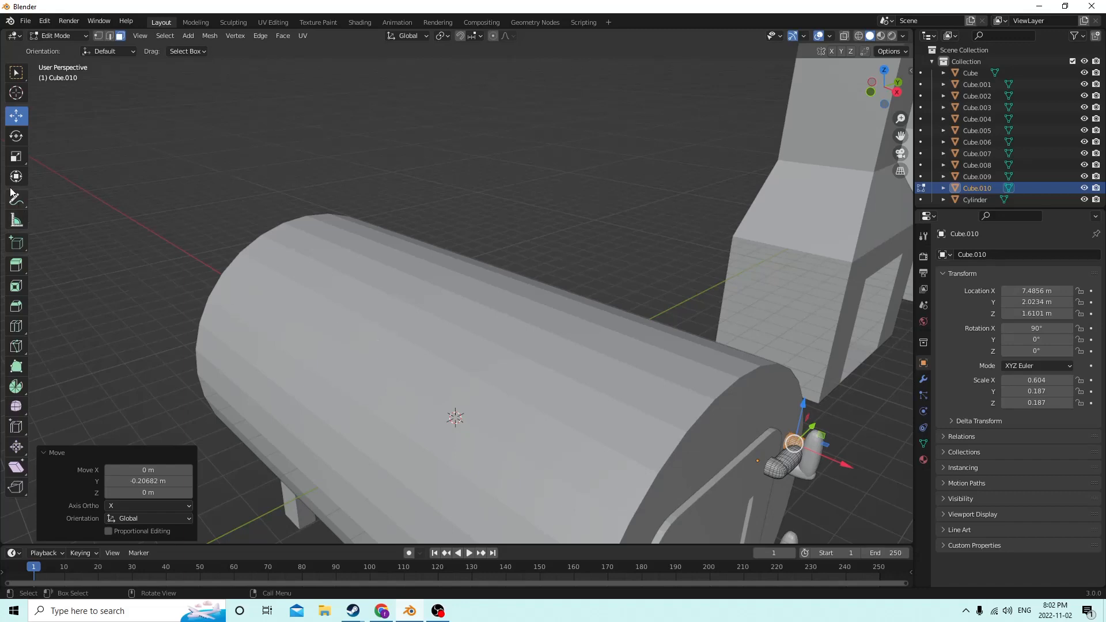
# Scale the copied leg beside the upper hinge piece to about 0.46 along X and 2.53 along Z.
pyautogui.click(16, 156)
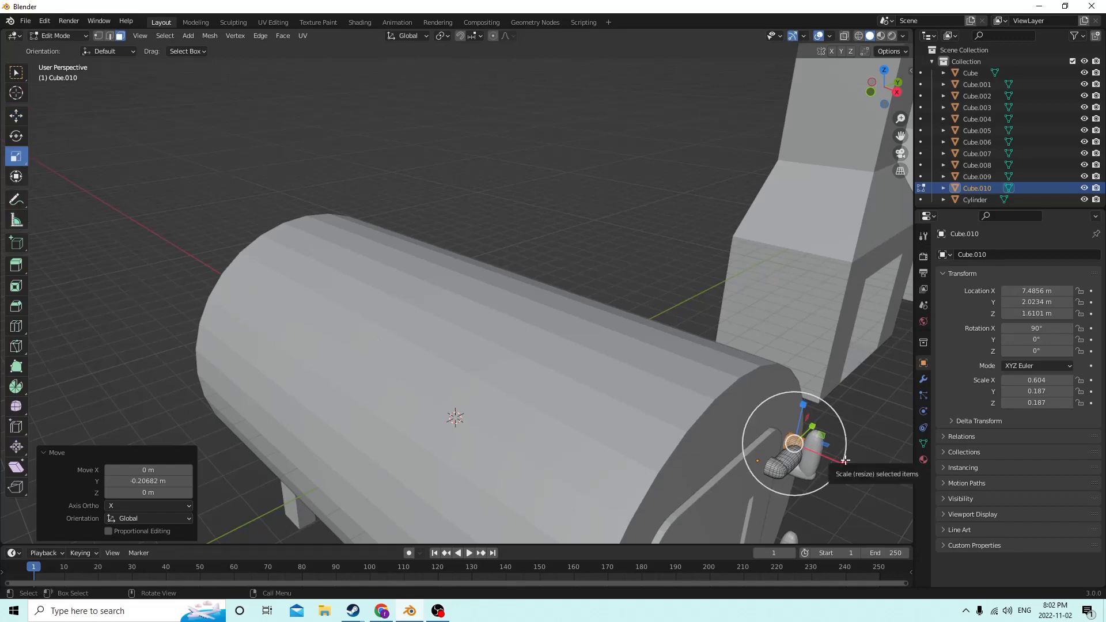
pyautogui.moveTo(844, 460); pyautogui.dragTo(817, 446)
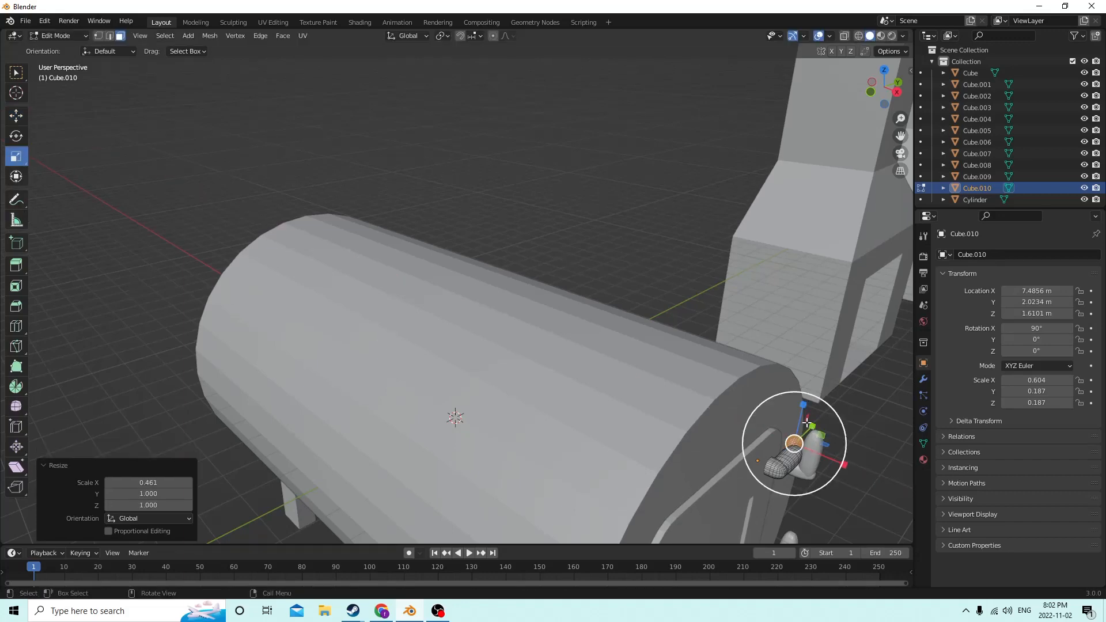
pyautogui.moveTo(817, 447); pyautogui.dragTo(609, 232, button='middle')
pyautogui.moveTo(610, 232); pyautogui.dragTo(607, 205)
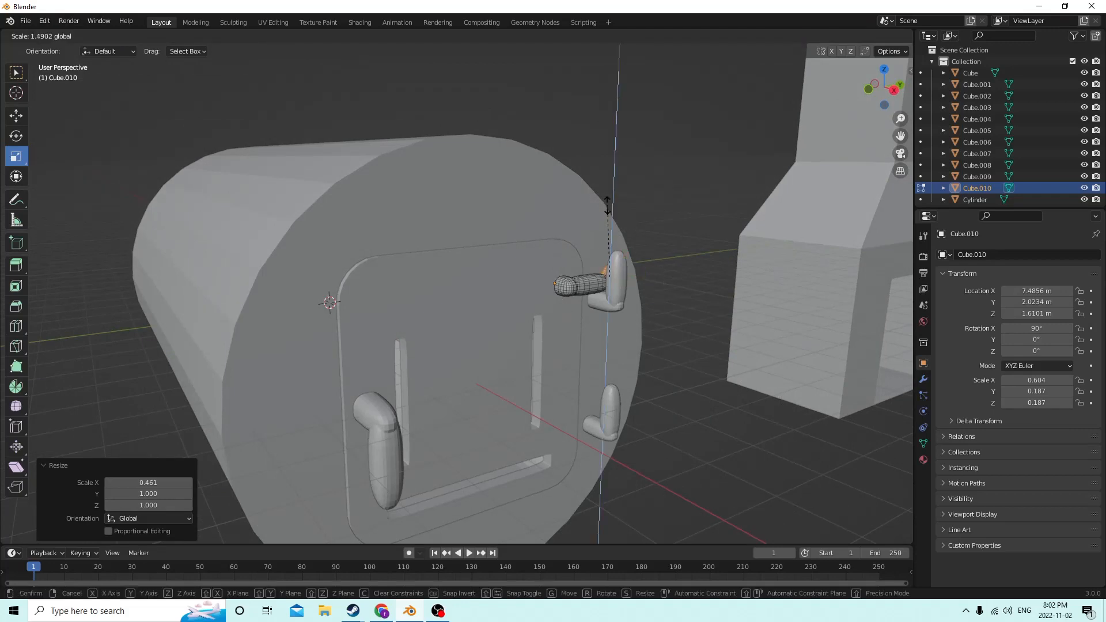
pyautogui.moveTo(609, 164); pyautogui.dragTo(608, 156)
pyautogui.moveTo(607, 156); pyautogui.dragTo(551, 161, button='middle')
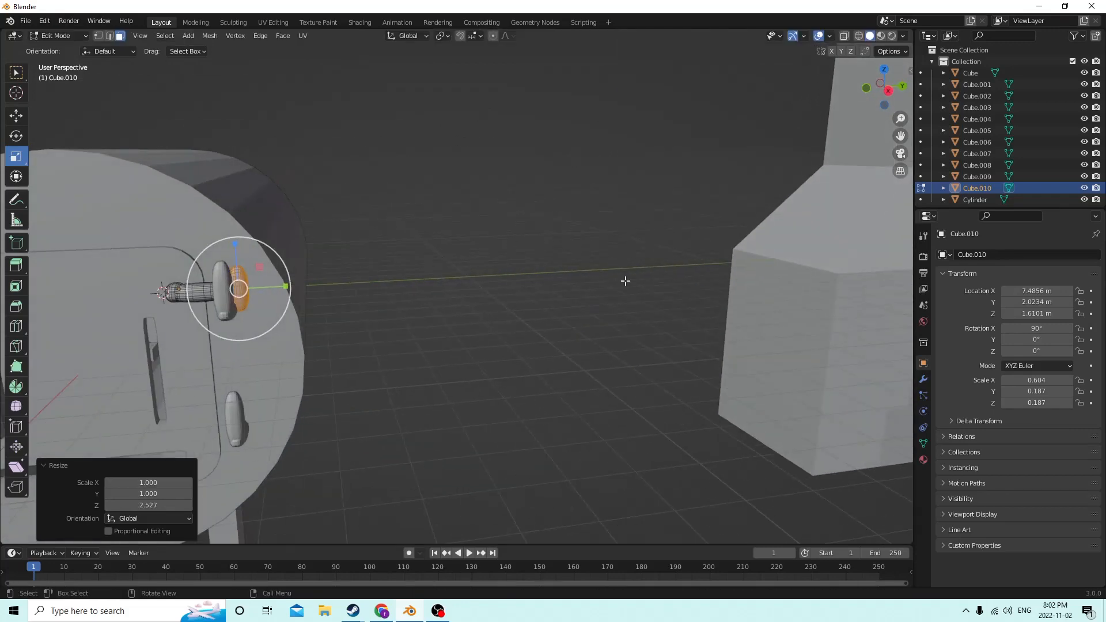
# Move the scaled leg about 0.33 m back along Y, close against the upper hinge piece.
pyautogui.moveTo(561, 239); pyautogui.dragTo(522, 271, button='middle')
pyautogui.scroll(2, 279, 258)
pyautogui.moveTo(274, 257); pyautogui.dragTo(315, 274, button='middle')
pyautogui.moveTo(248, 276); pyautogui.dragTo(248, 285, button='middle')
pyautogui.moveTo(104, 213); pyautogui.dragTo(421, 323, button='middle')
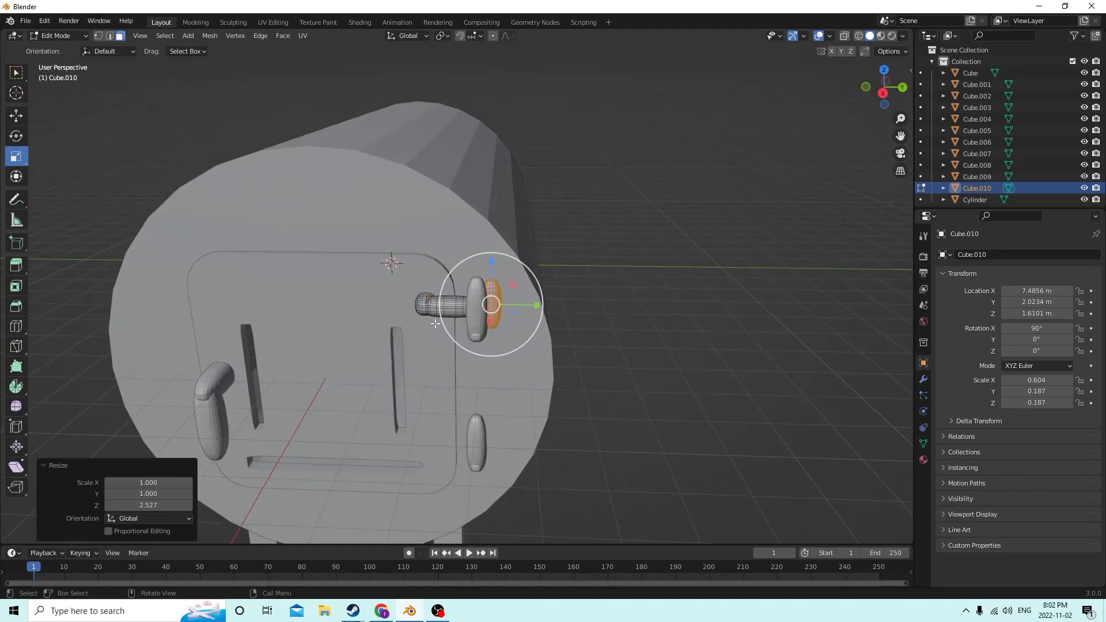
pyautogui.moveTo(489, 328)
pyautogui.mouseDown(button='middle')
pyautogui.moveTo(469, 334)
pyautogui.moveTo(484, 332)
pyautogui.mouseUp(button='middle')
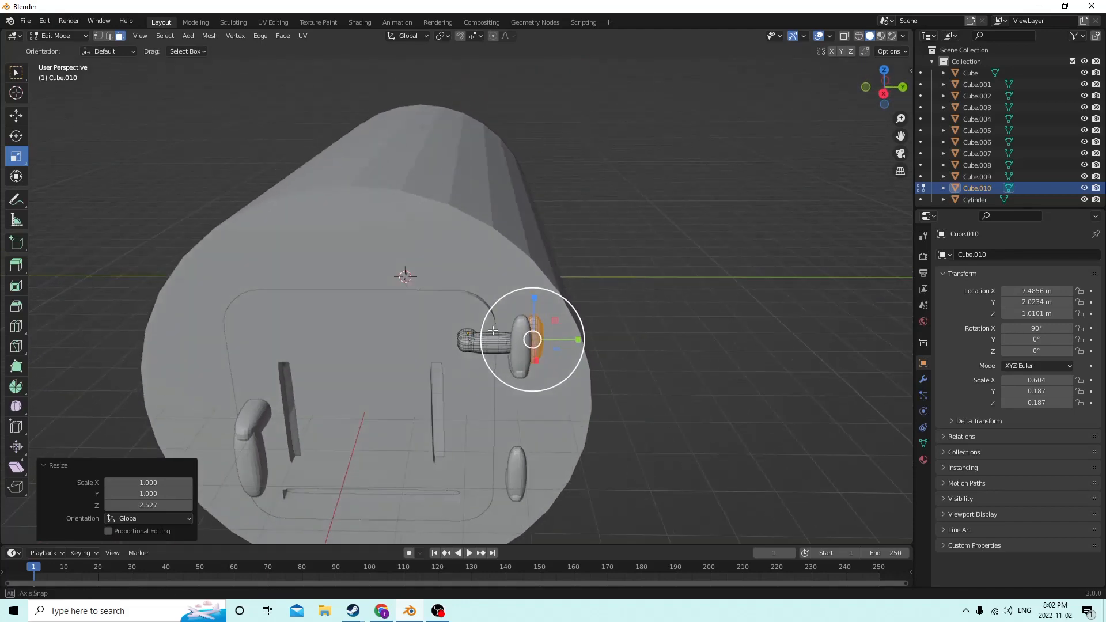
pyautogui.click(15, 117)
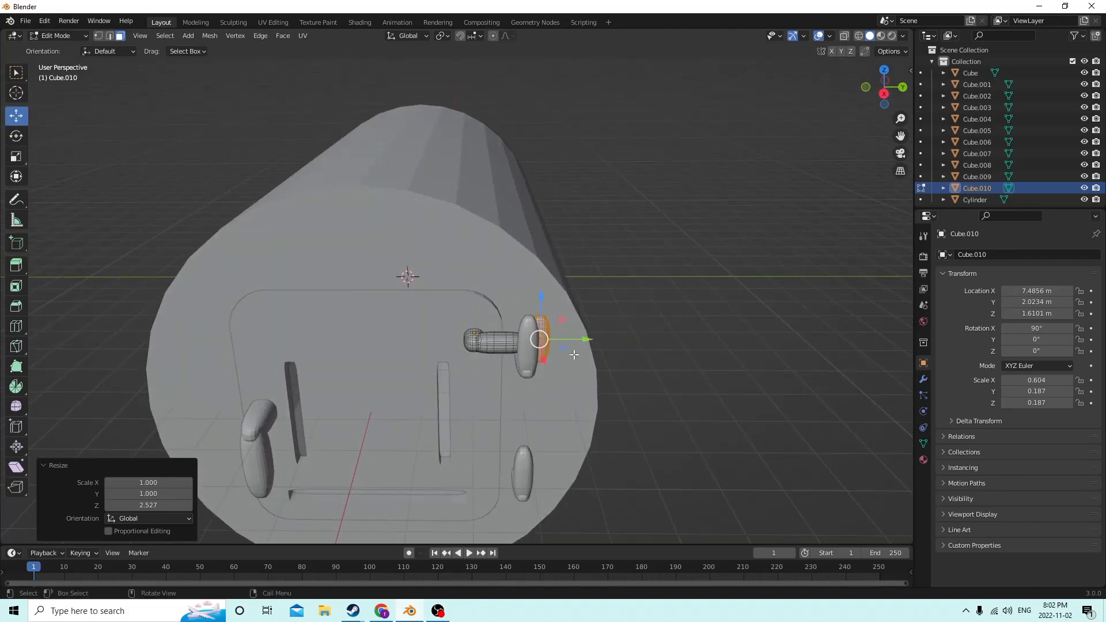
pyautogui.moveTo(592, 345); pyautogui.dragTo(567, 352)
pyautogui.moveTo(567, 352); pyautogui.dragTo(340, 330, button='middle')
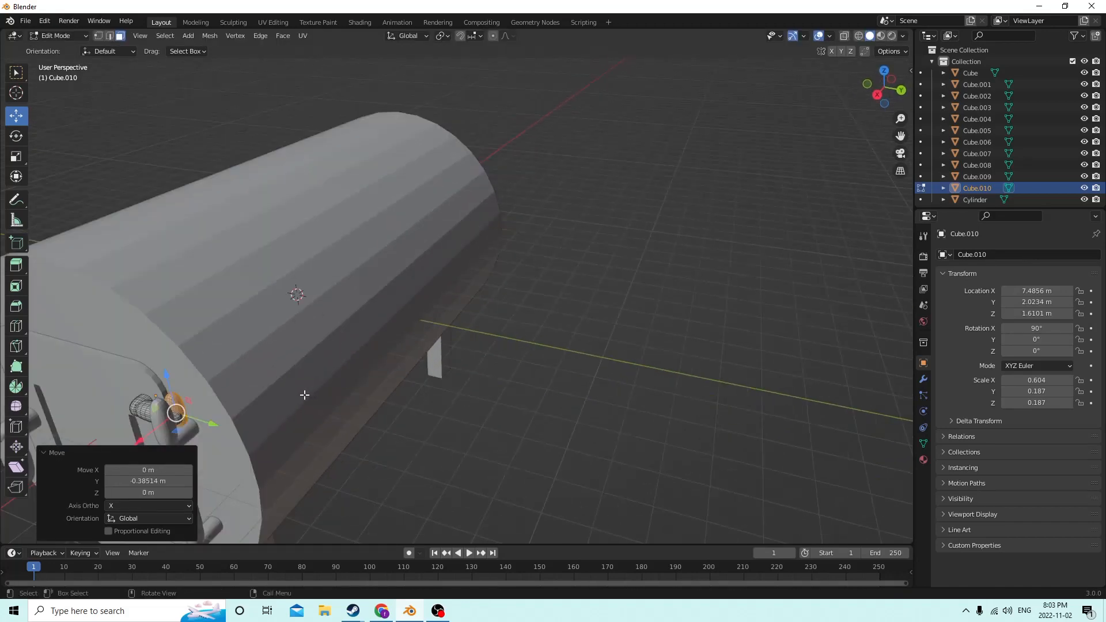
pyautogui.moveTo(305, 395); pyautogui.dragTo(303, 300, button='middle')
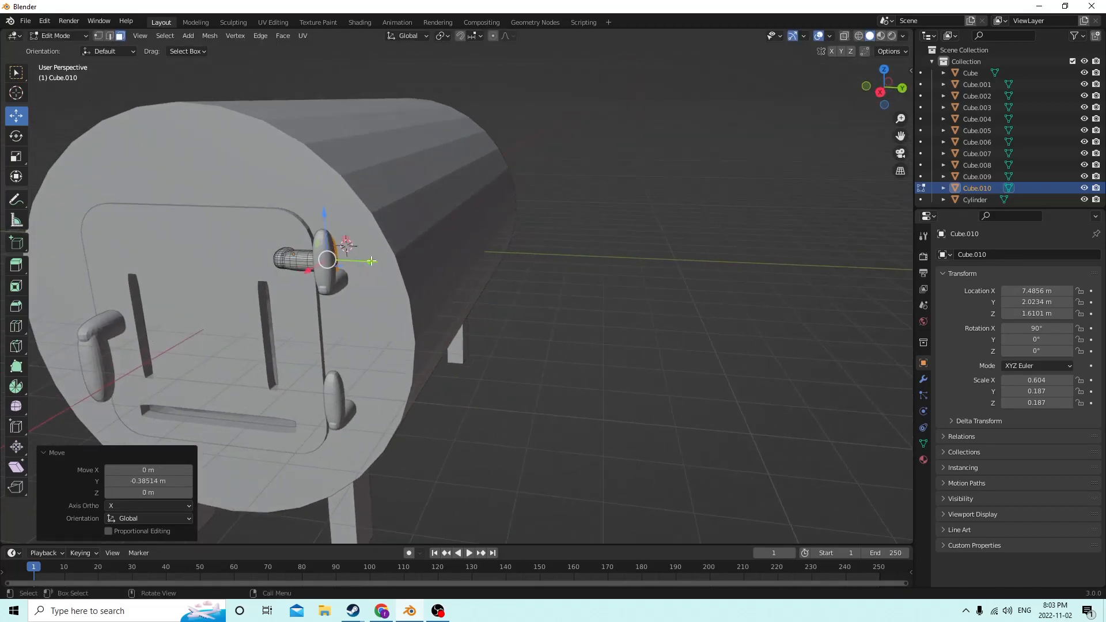
pyautogui.moveTo(371, 261); pyautogui.dragTo(375, 264)
pyautogui.moveTo(375, 263); pyautogui.dragTo(344, 279, button='middle')
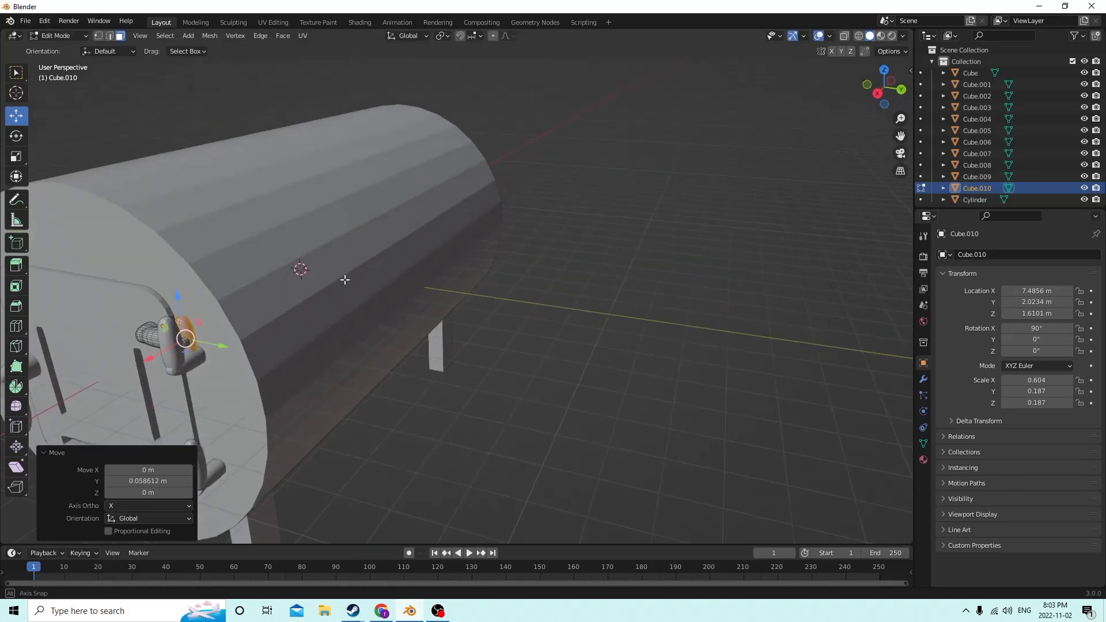
# Shift the leg slightly outward along X and down along Z so it hangs below the horizontal piece.
pyautogui.moveTo(151, 358); pyautogui.dragTo(144, 363)
pyautogui.moveTo(170, 300); pyautogui.dragTo(176, 320)
pyautogui.moveTo(175, 320); pyautogui.dragTo(195, 318, button='middle')
pyautogui.moveTo(588, 386); pyautogui.dragTo(580, 363, button='middle')
# In Object Mode, stretch the whole horizontal piece by about 1.27 along Y and position it at about Y 2.29 m.
pyautogui.press('Tab')
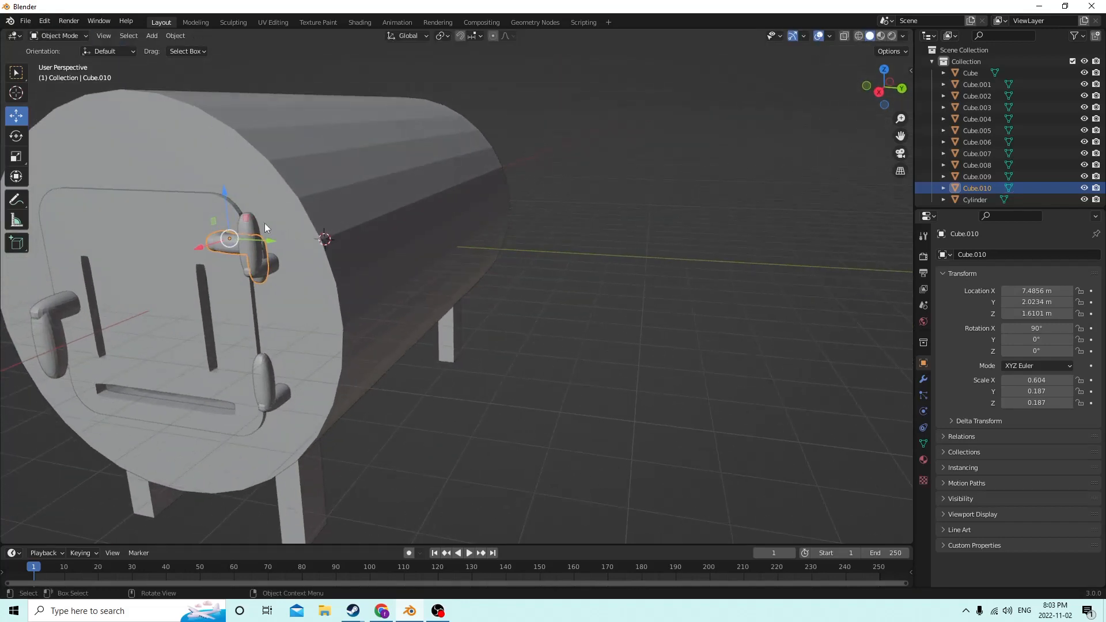
pyautogui.moveTo(267, 240); pyautogui.dragTo(284, 243)
pyautogui.moveTo(285, 243)
pyautogui.mouseDown(button='middle')
pyautogui.moveTo(306, 239)
pyautogui.moveTo(288, 230)
pyautogui.mouseUp(button='middle')
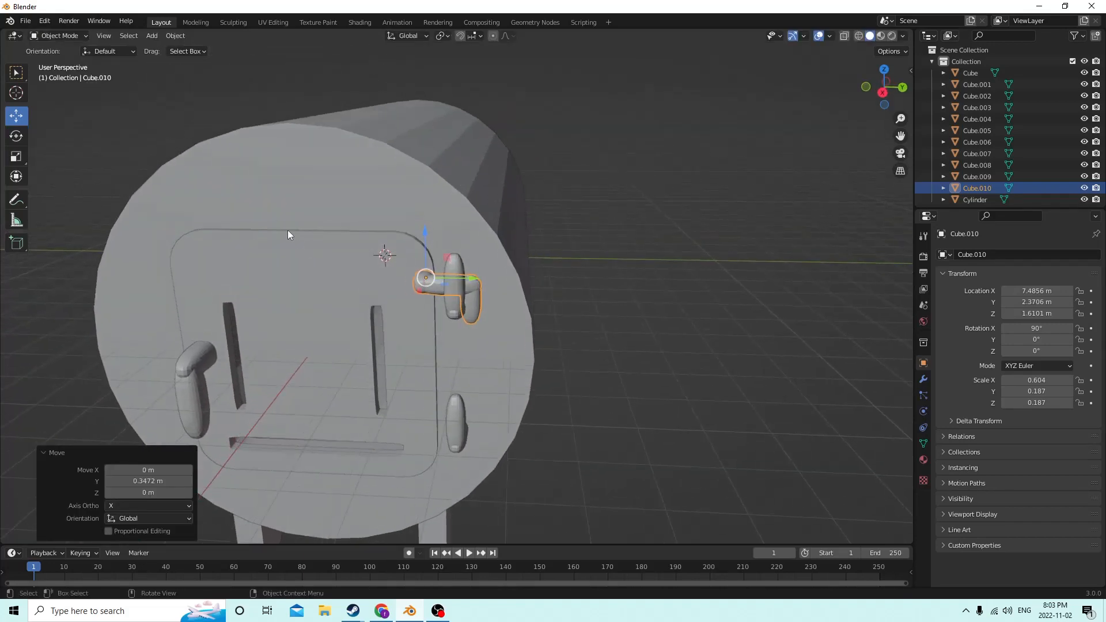
pyautogui.click(19, 156)
pyautogui.moveTo(472, 282); pyautogui.dragTo(491, 284)
pyautogui.moveTo(491, 283); pyautogui.dragTo(482, 308, button='middle')
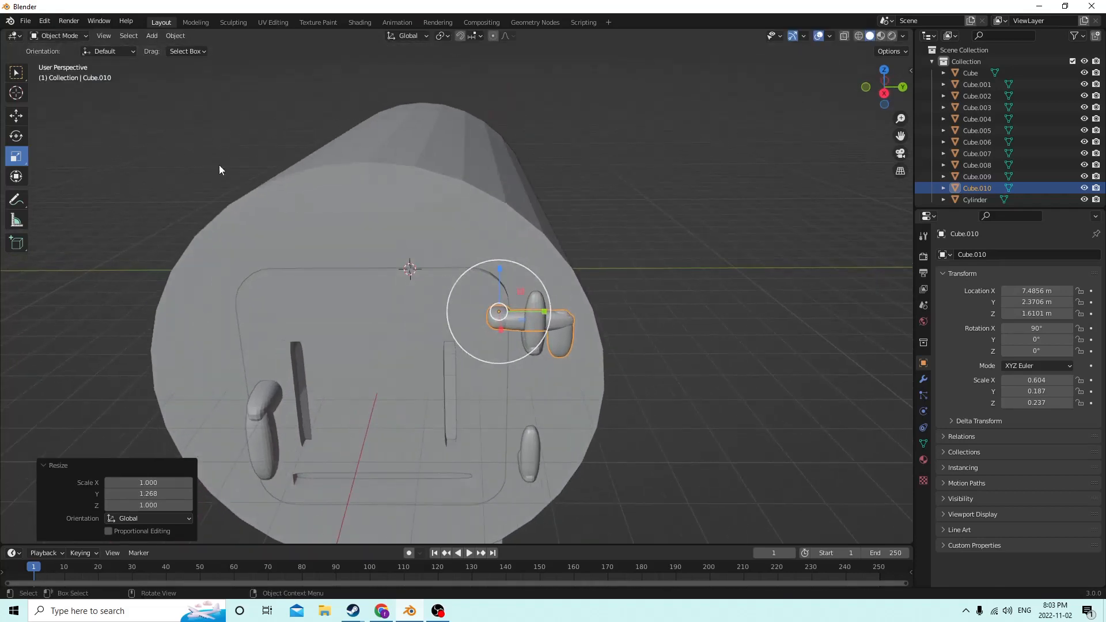
pyautogui.click(20, 120)
pyautogui.moveTo(544, 313); pyautogui.dragTo(537, 308)
pyautogui.moveTo(537, 309); pyautogui.dragTo(548, 319, button='middle')
# In Edit Mode, select only the hanging leg and narrow it to about 0.51 along Y.
pyautogui.press('Tab')
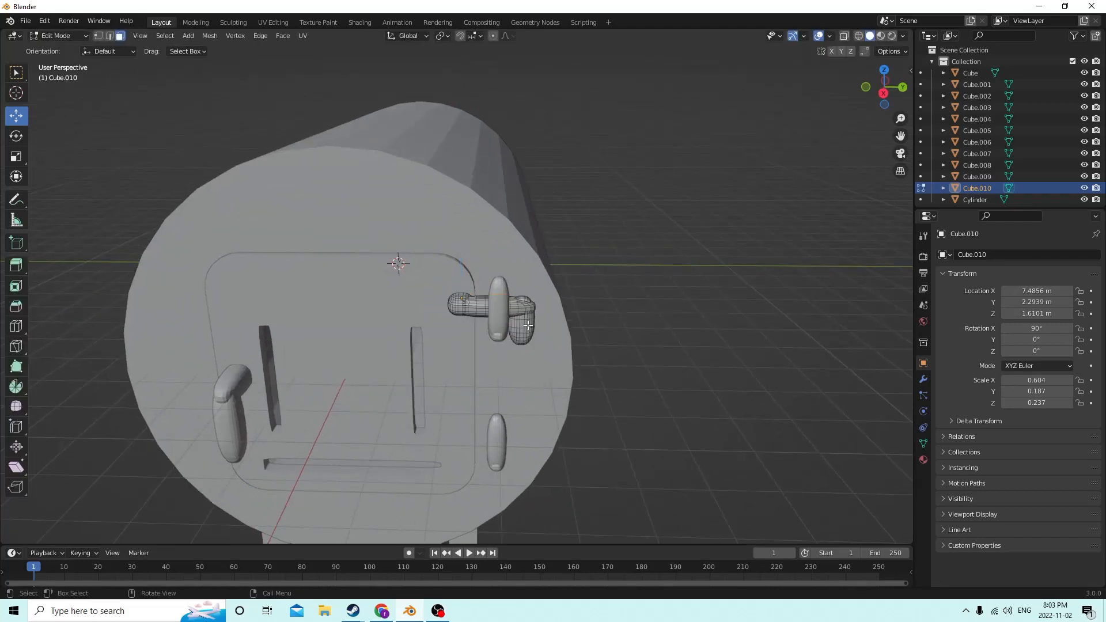
pyautogui.press('l')
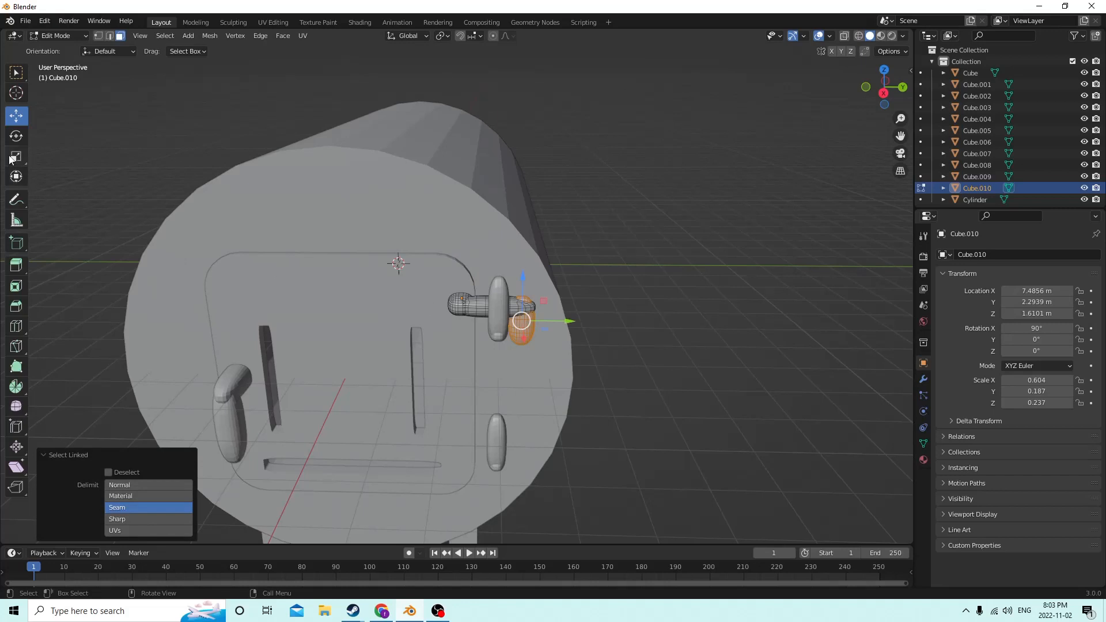
pyautogui.click(11, 159)
pyautogui.moveTo(570, 321); pyautogui.dragTo(541, 321)
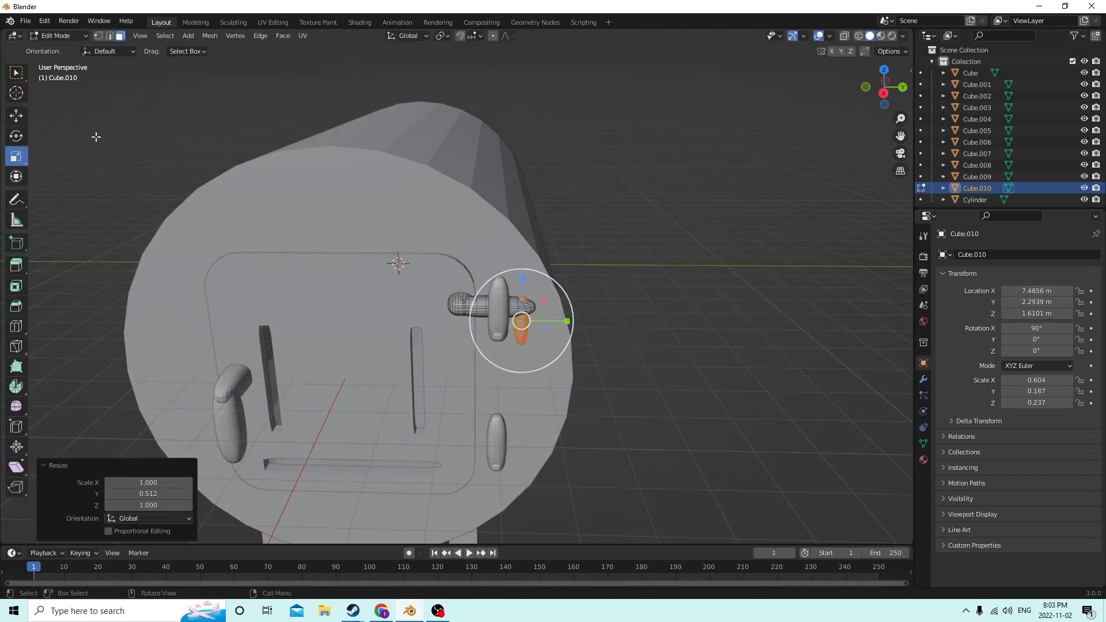
# Move the narrowed leg about 0.10 m outward along Y and 0.09 m down along Z.
pyautogui.click(15, 120)
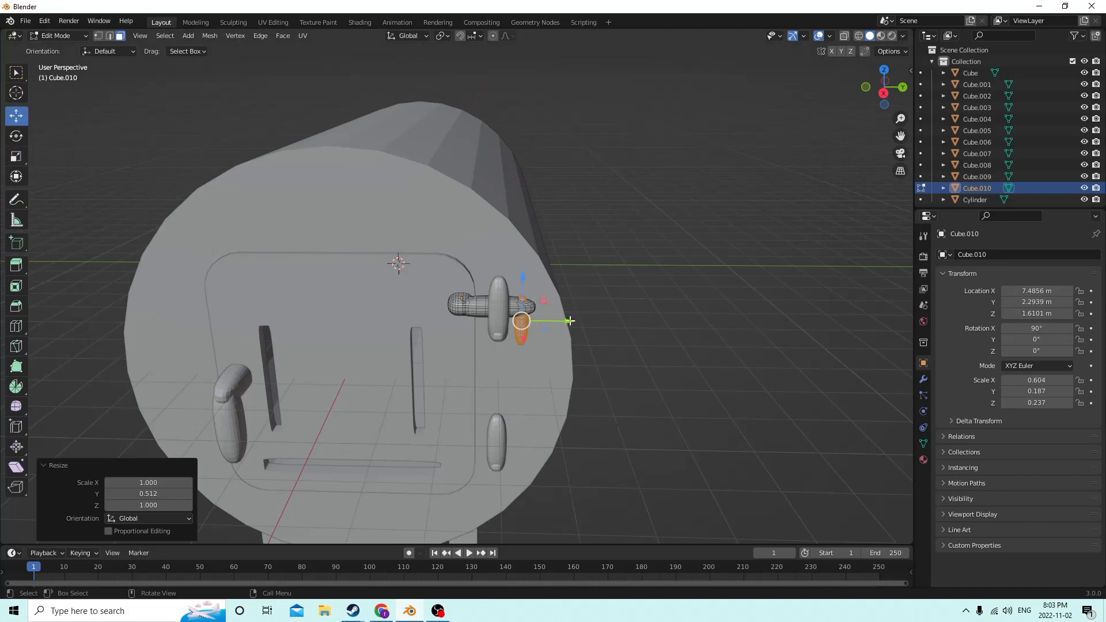
pyautogui.moveTo(569, 321); pyautogui.dragTo(578, 323)
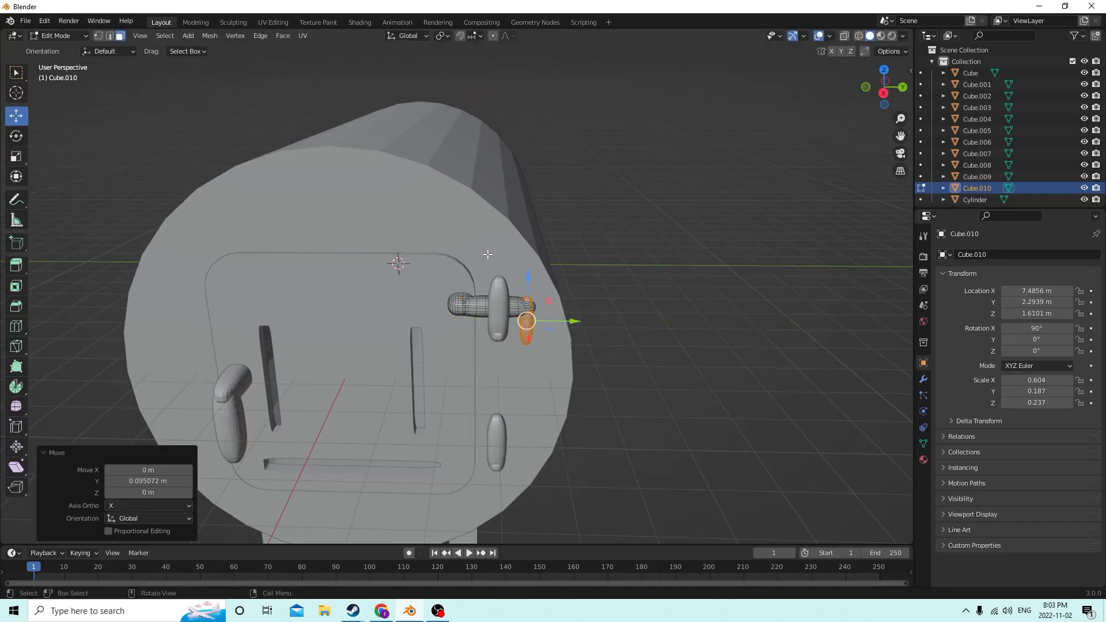
pyautogui.moveTo(530, 275); pyautogui.dragTo(529, 280)
pyautogui.moveTo(609, 269); pyautogui.dragTo(611, 267, button='middle')
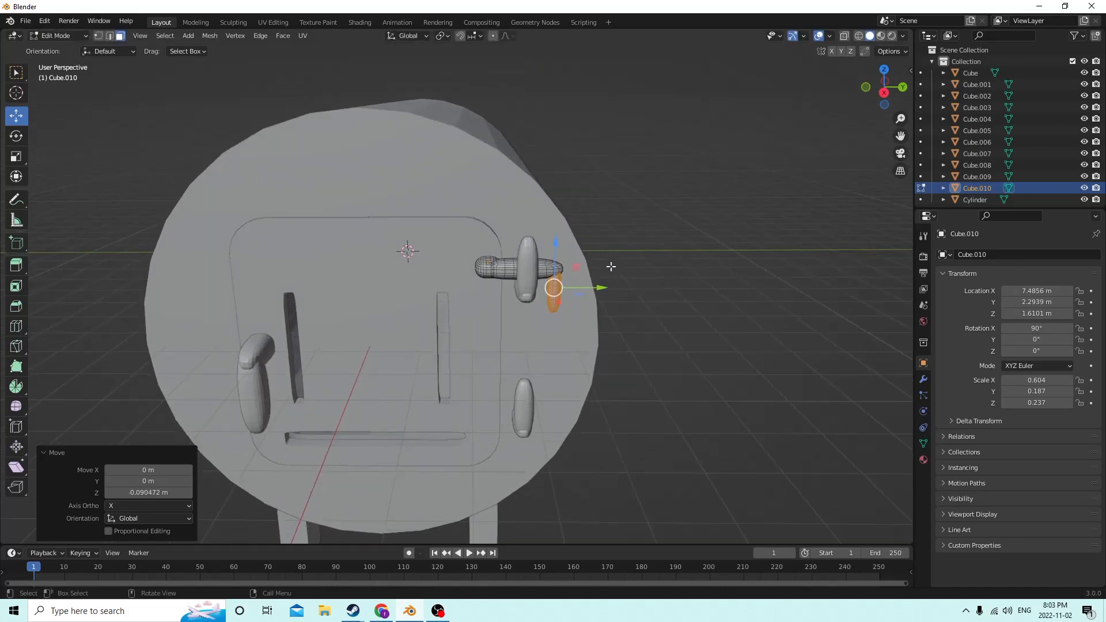
# In Object Mode, move the whole horizontal piece back along Y to about 2.15 m.
pyautogui.press('Tab')
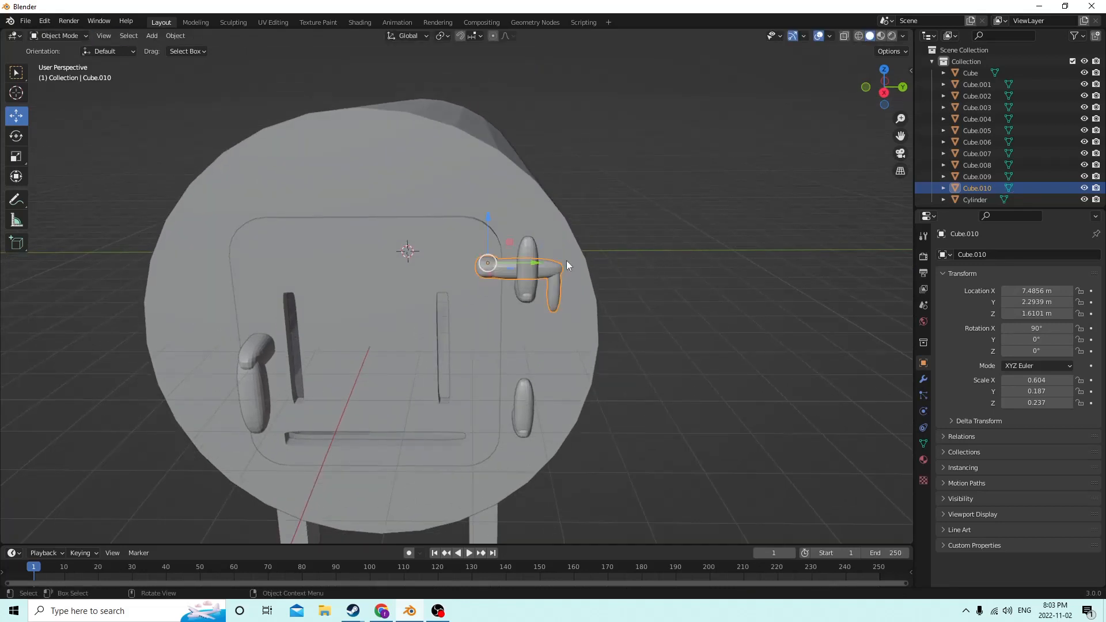
pyautogui.moveTo(527, 261); pyautogui.dragTo(516, 254)
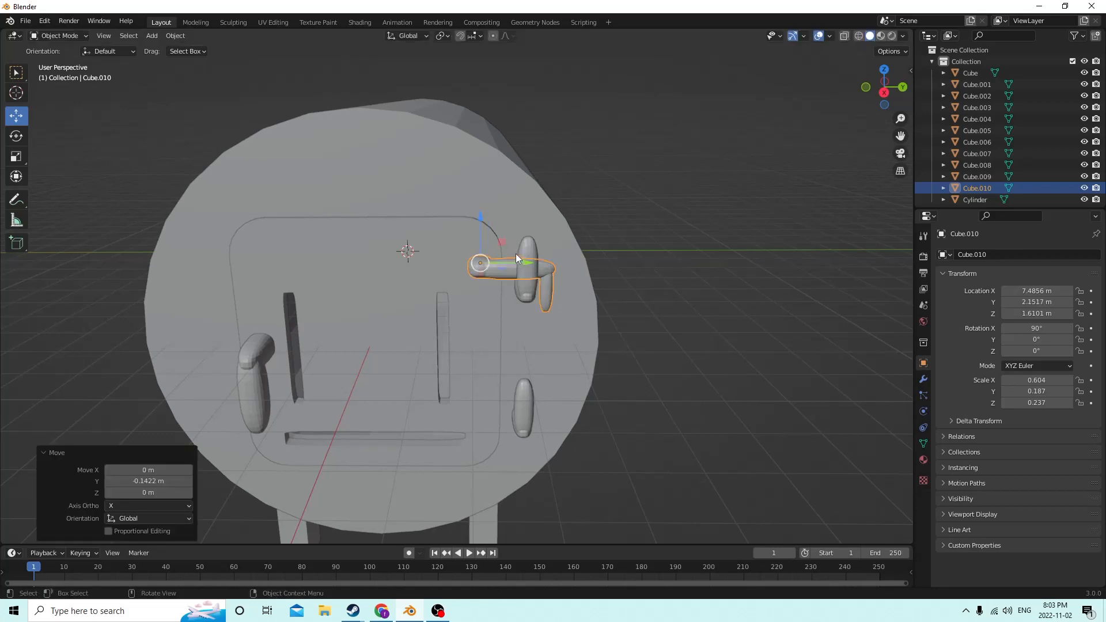
pyautogui.moveTo(516, 253); pyautogui.dragTo(523, 240, button='middle')
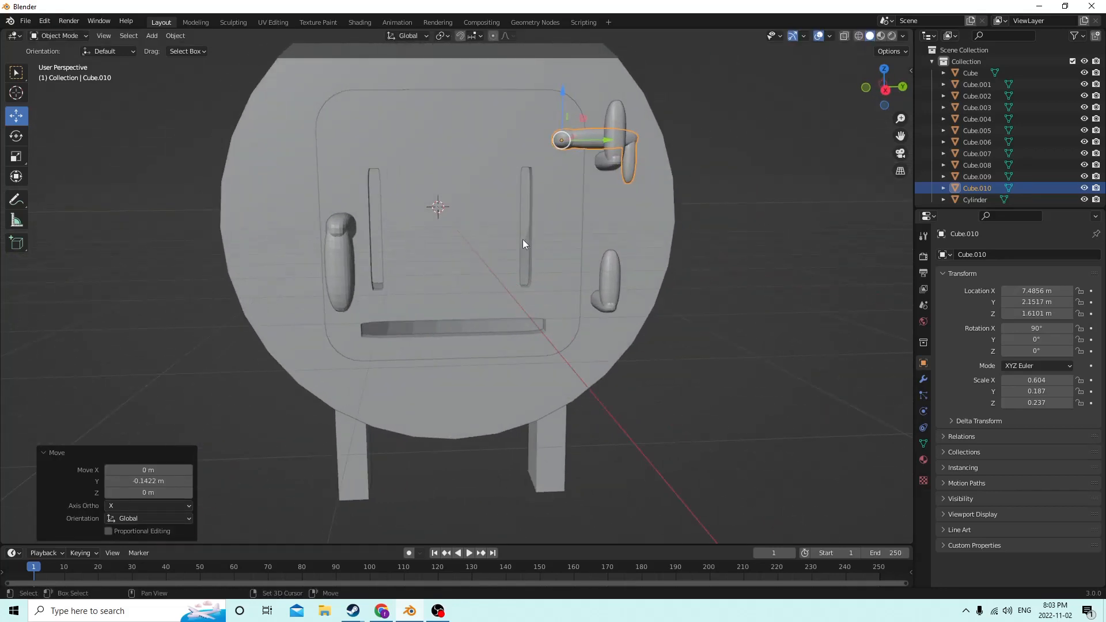
# Duplicate the horizontal piece and lower the copy to about Z -1.24 m so it meets the lower hinge piece.
pyautogui.hotkey('shift', 'd')
pyautogui.press('Escape')
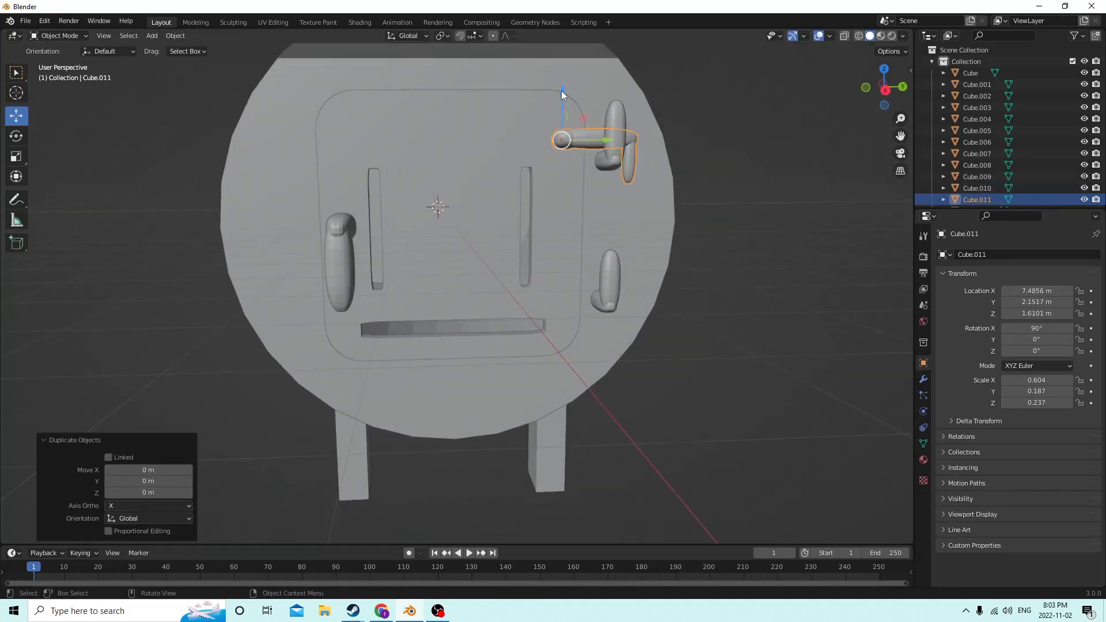
pyautogui.moveTo(561, 91); pyautogui.dragTo(590, 241)
pyautogui.moveTo(590, 241); pyautogui.dragTo(580, 236, button='middle')
pyautogui.moveTo(538, 230); pyautogui.dragTo(538, 226)
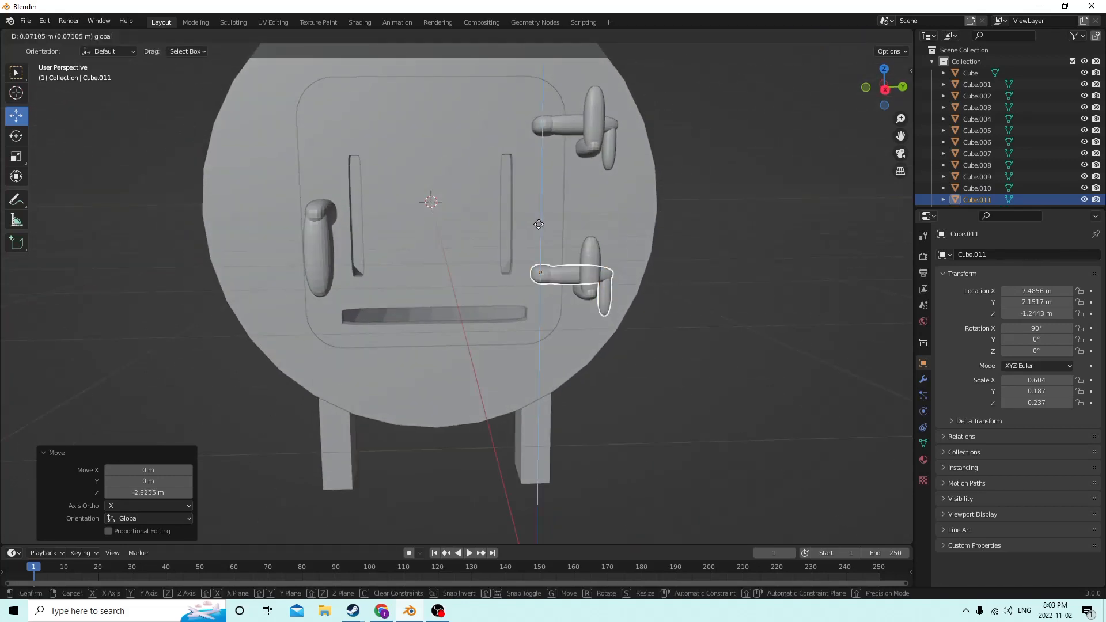
pyautogui.moveTo(537, 226)
pyautogui.mouseDown(button='middle')
pyautogui.moveTo(561, 234)
pyautogui.moveTo(552, 236)
pyautogui.mouseUp(button='middle')
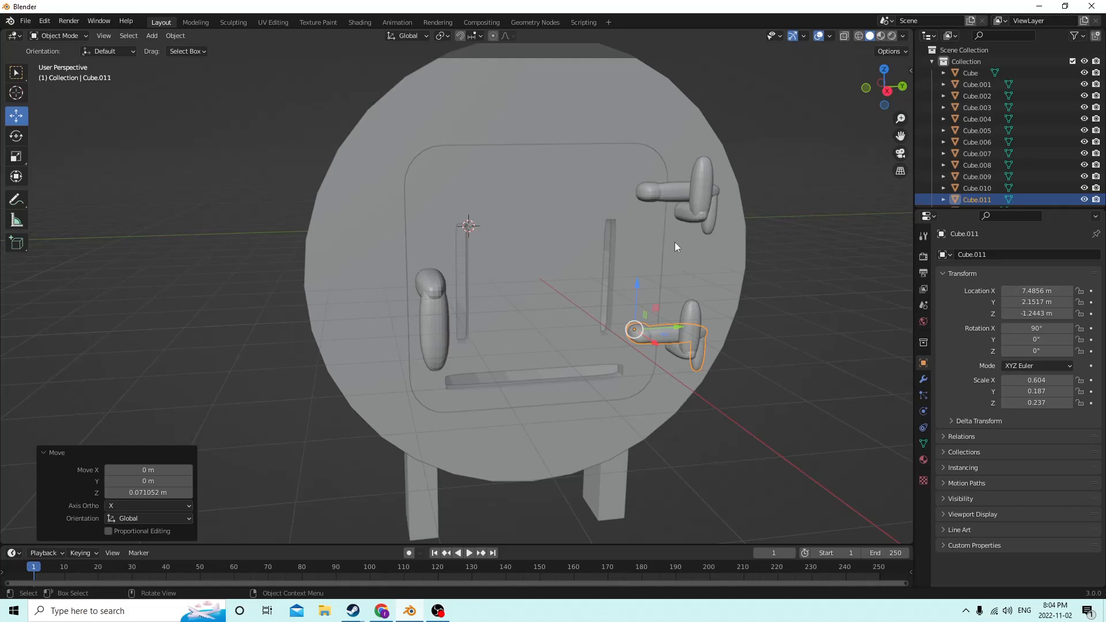
# Join the upper and lower horizontal hinge pieces into the door plate object.
pyautogui.keyDown('shift'); pyautogui.click(664, 191); pyautogui.keyUp('shift')
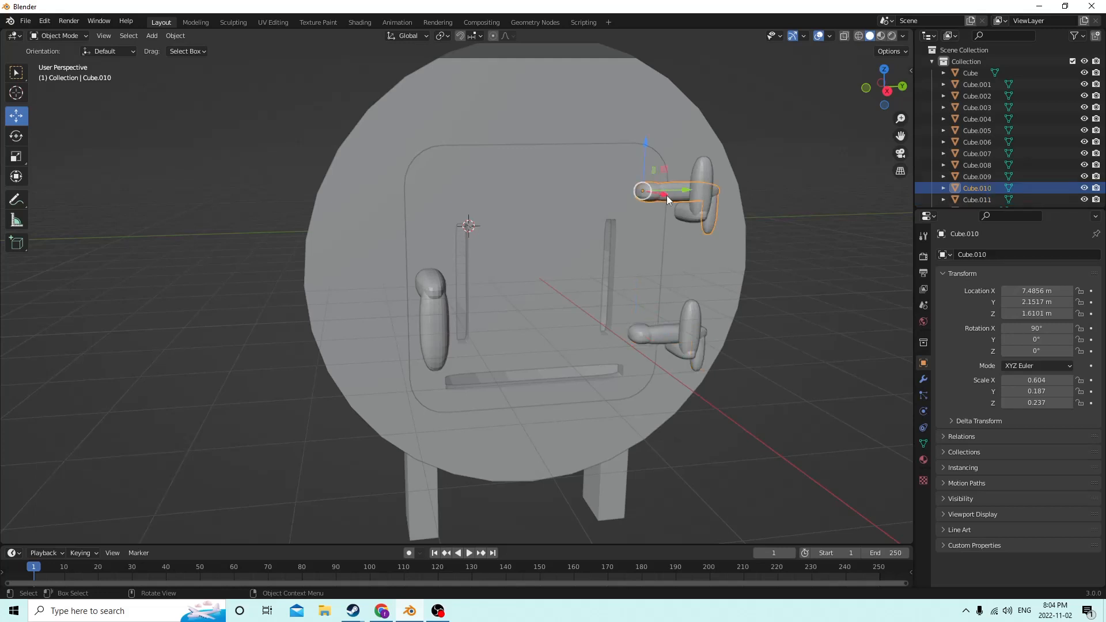
pyautogui.keyDown('shift'); pyautogui.click(671, 336); pyautogui.keyUp('shift')
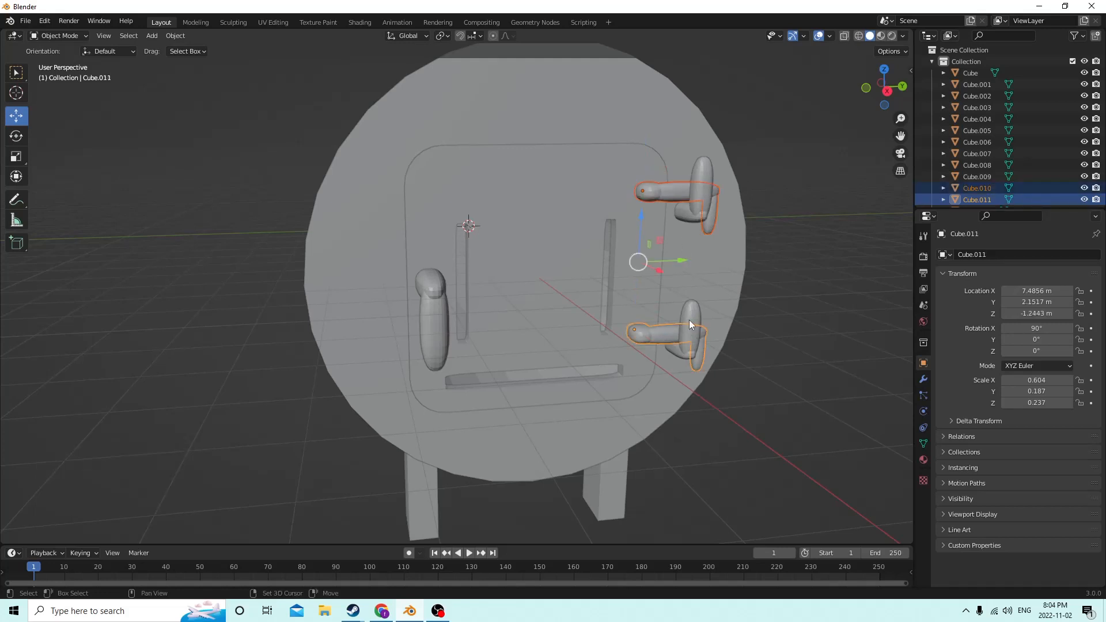
pyautogui.keyDown('shift'); pyautogui.click(630, 285); pyautogui.keyUp('shift')
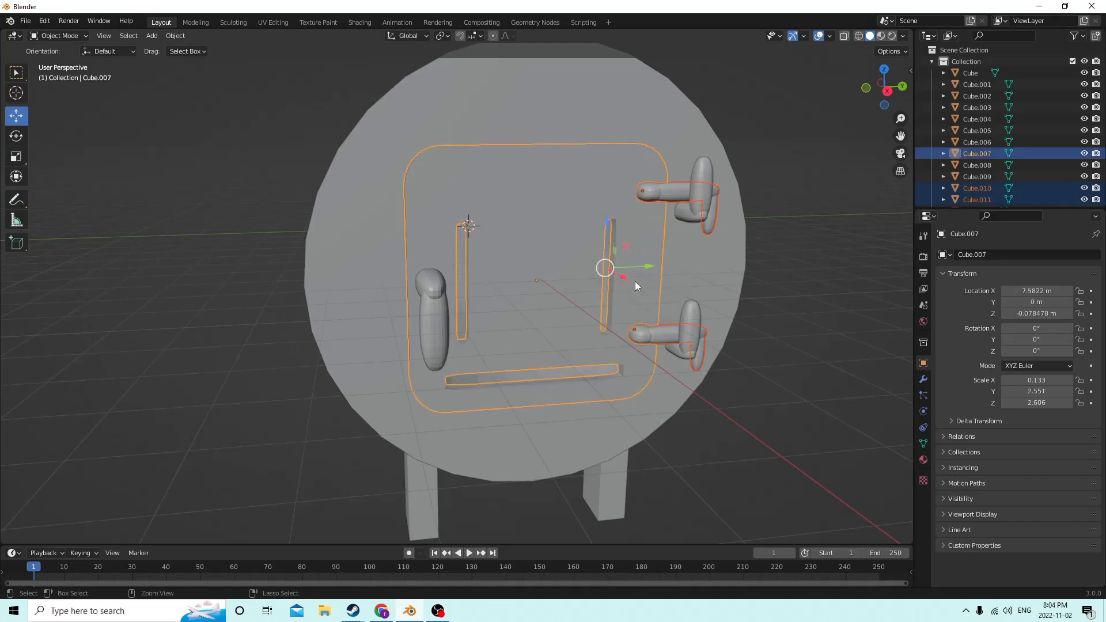
pyautogui.hotkey('ctrl', 'j')
# Join the L-shaped handle into the door plate object.
pyautogui.click(429, 305)
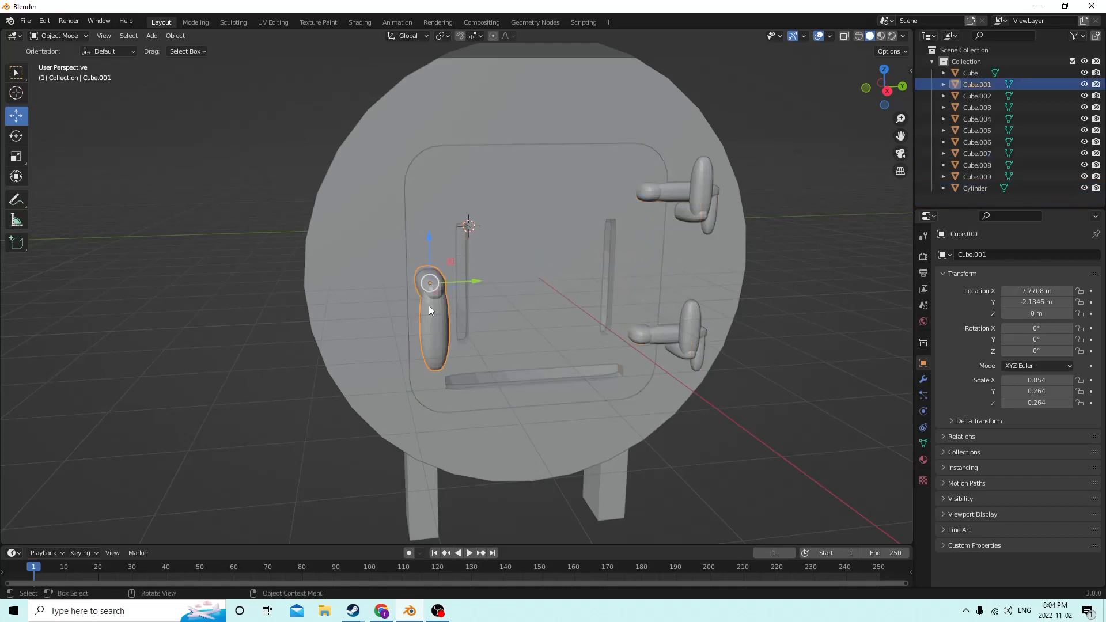
pyautogui.keyDown('shift'); pyautogui.click(496, 280); pyautogui.keyUp('shift')
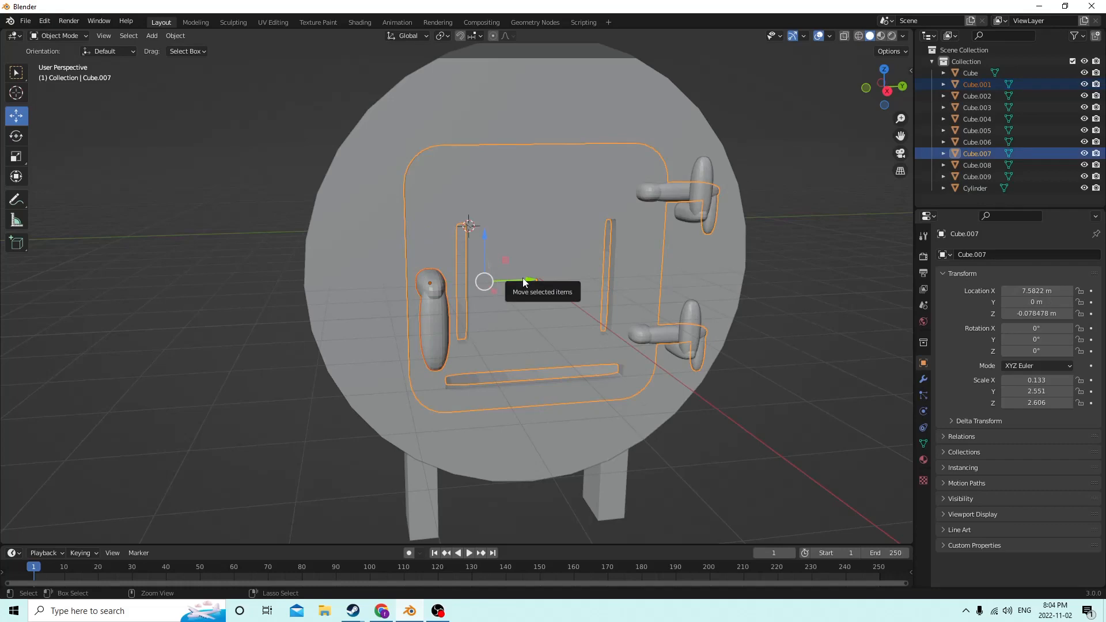
pyautogui.hotkey('ctrl', 'j')
# Check whether the two upright hinge pieces are separate from the joined door, and inspect the whole stove from the front.
pyautogui.moveTo(558, 268)
pyautogui.mouseDown(button='middle')
pyautogui.moveTo(527, 272)
pyautogui.moveTo(565, 286)
pyautogui.mouseUp(button='middle')
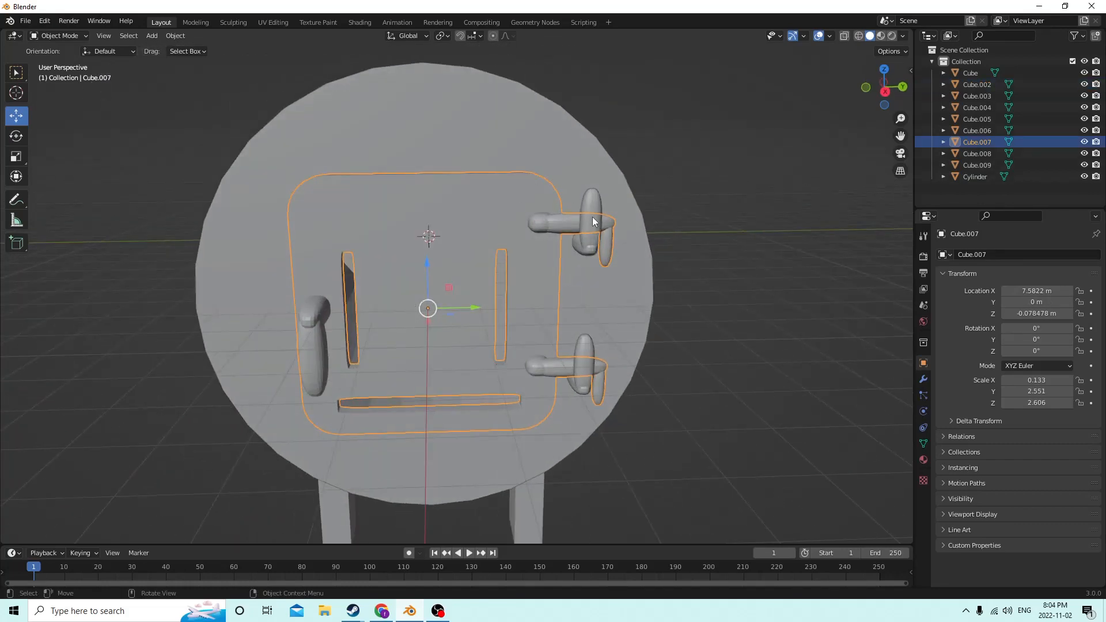
pyautogui.click(592, 242)
pyautogui.click(580, 367)
pyautogui.moveTo(581, 366); pyautogui.dragTo(548, 347, button='middle')
pyautogui.scroll(-3, 585, 333)
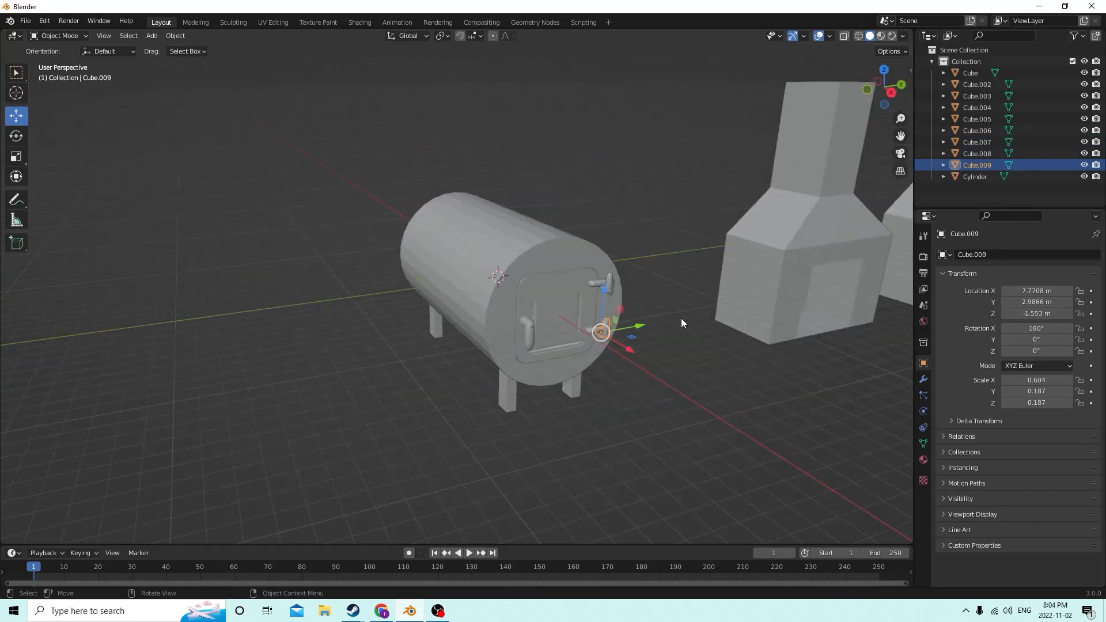
pyautogui.moveTo(656, 327)
pyautogui.mouseDown(button='middle')
pyautogui.moveTo(632, 323)
pyautogui.moveTo(642, 326)
pyautogui.mouseUp(button='middle')
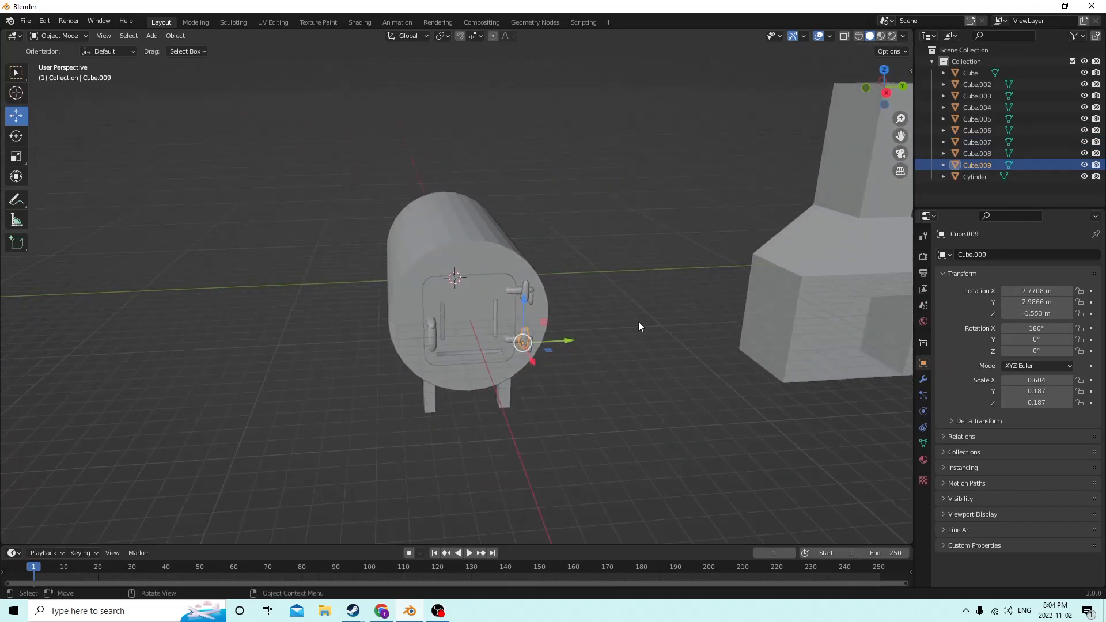
pyautogui.scroll(2, 615, 319)
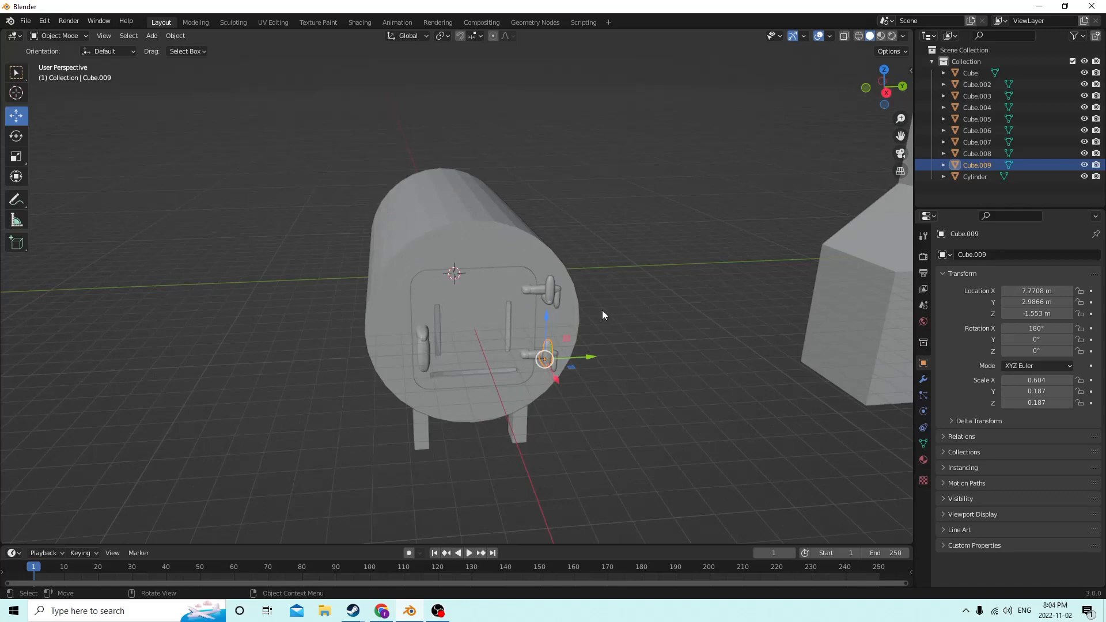
pyautogui.moveTo(603, 311); pyautogui.dragTo(665, 300, button='middle')
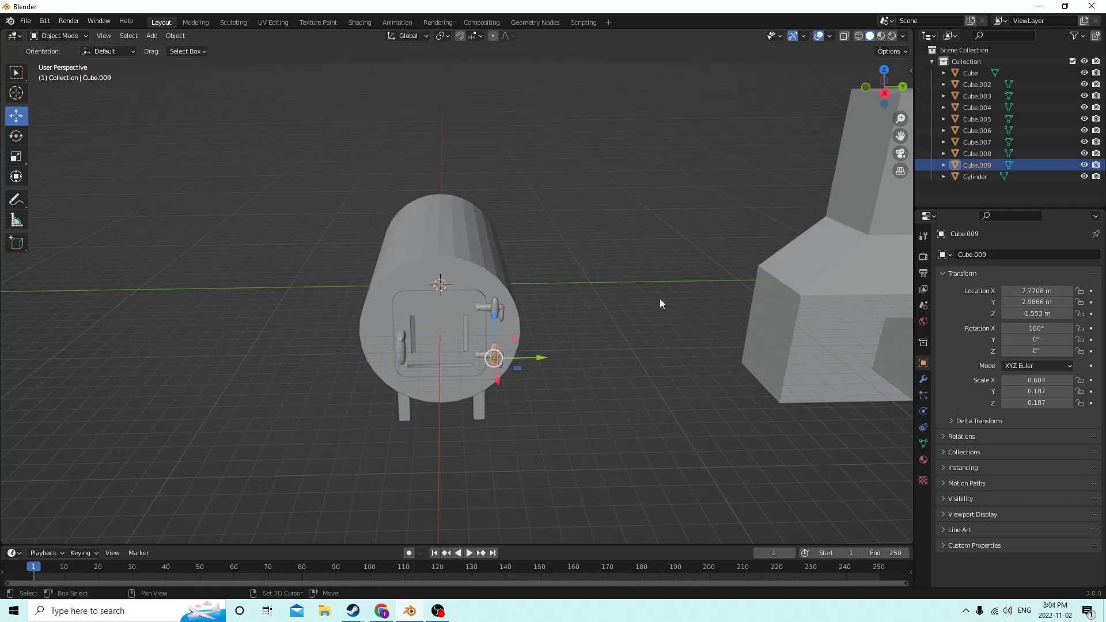
# Add a cube mesh and raise it to about Z 3.93 m so it rises through the top of the barrel.
pyautogui.hotkey('shift', 'a')
pyautogui.moveTo(636, 301)
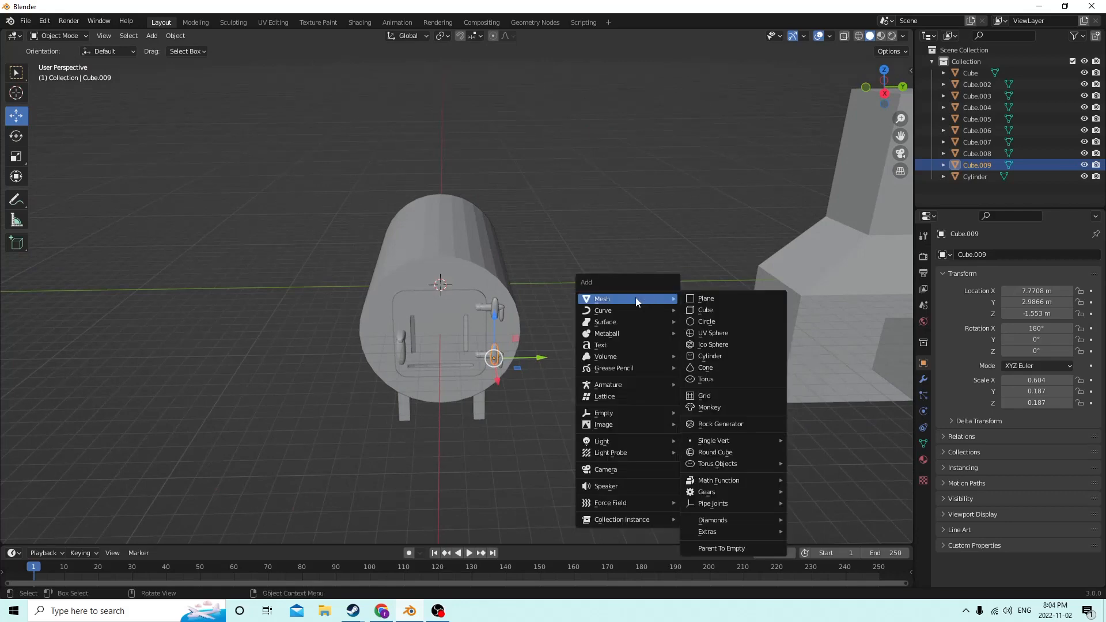
pyautogui.click(705, 310)
pyautogui.moveTo(705, 310); pyautogui.dragTo(434, 228, button='middle')
pyautogui.click(480, 237)
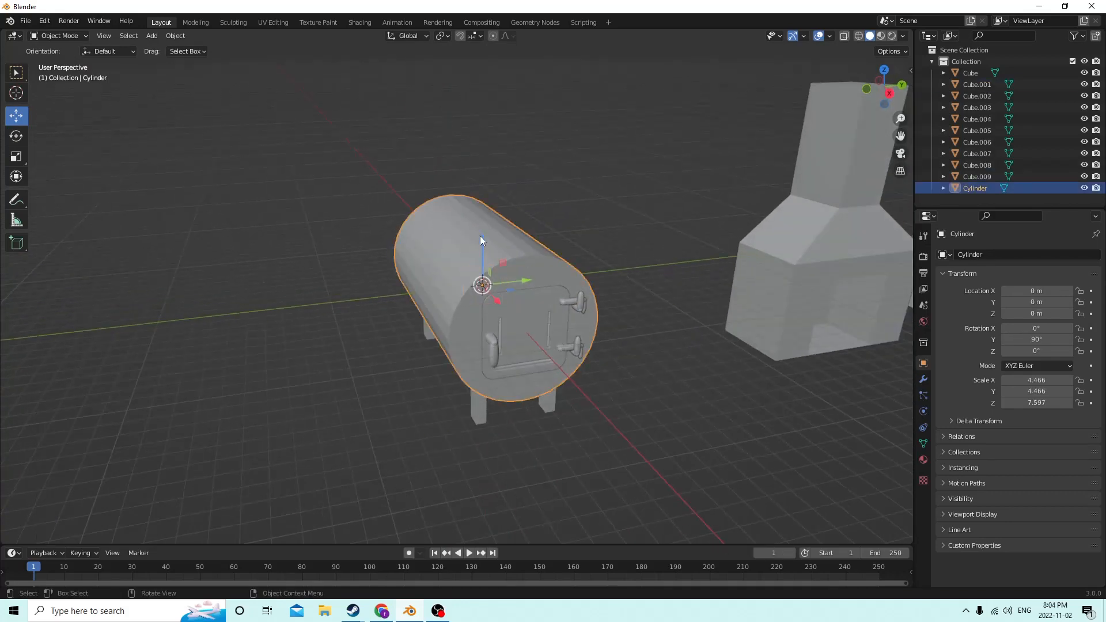
pyautogui.click(481, 282)
pyautogui.press('g')
pyautogui.press('z')
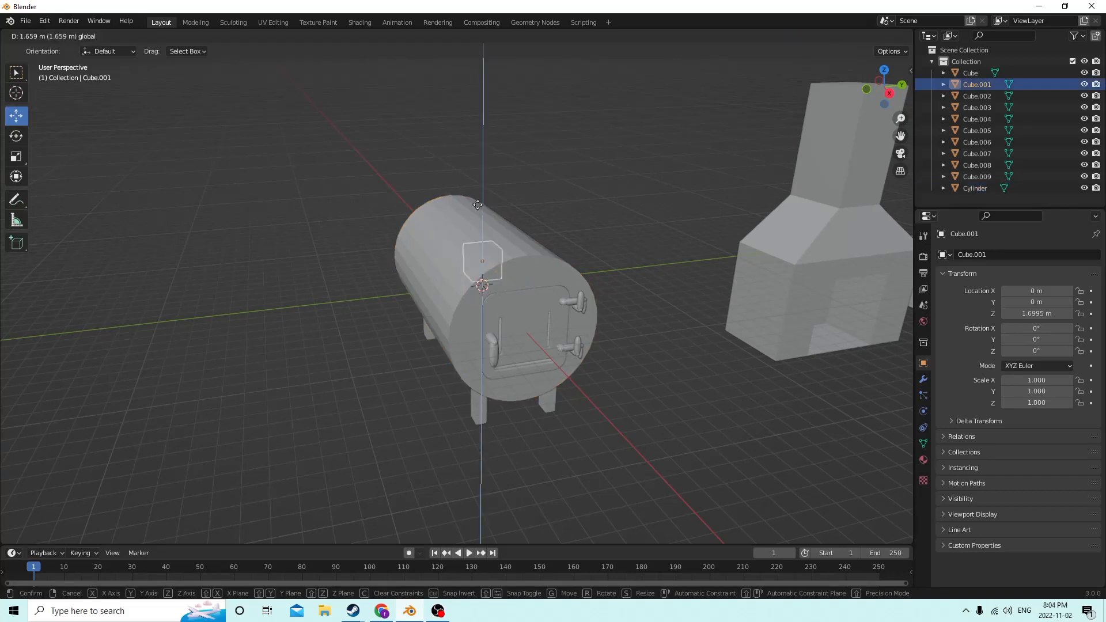
pyautogui.click(478, 186)
pyautogui.moveTo(478, 186); pyautogui.dragTo(509, 231, button='middle')
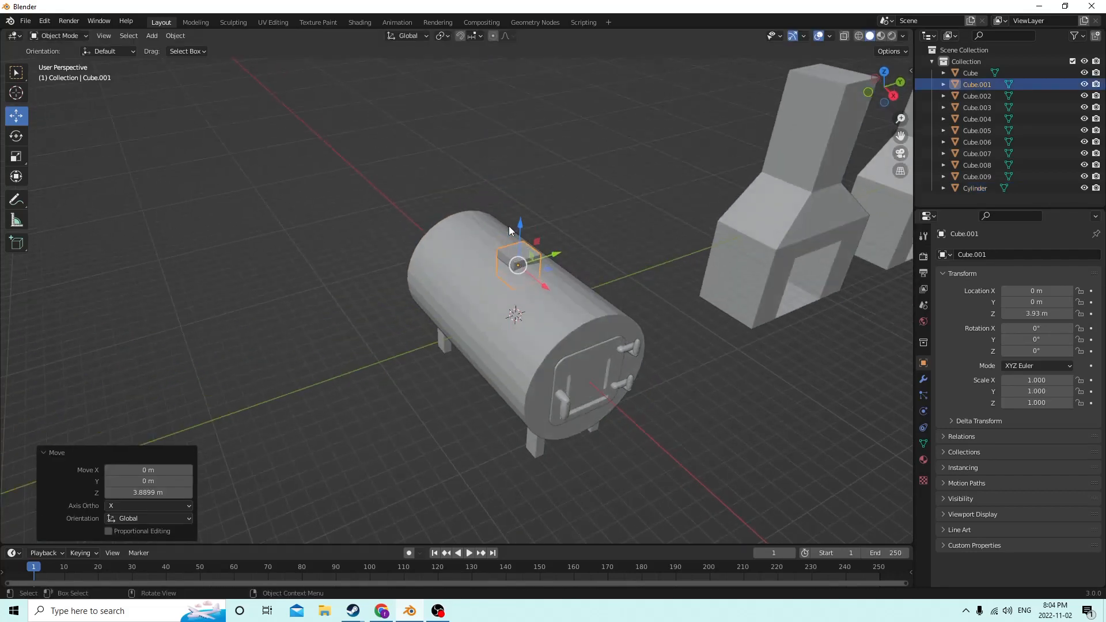
# Stretch the cube along the barrel's top, scaling it to about 7.395 in X and 2.998 in Y.
pyautogui.click(16, 156)
pyautogui.moveTo(188, 180); pyautogui.dragTo(260, 208, button='middle')
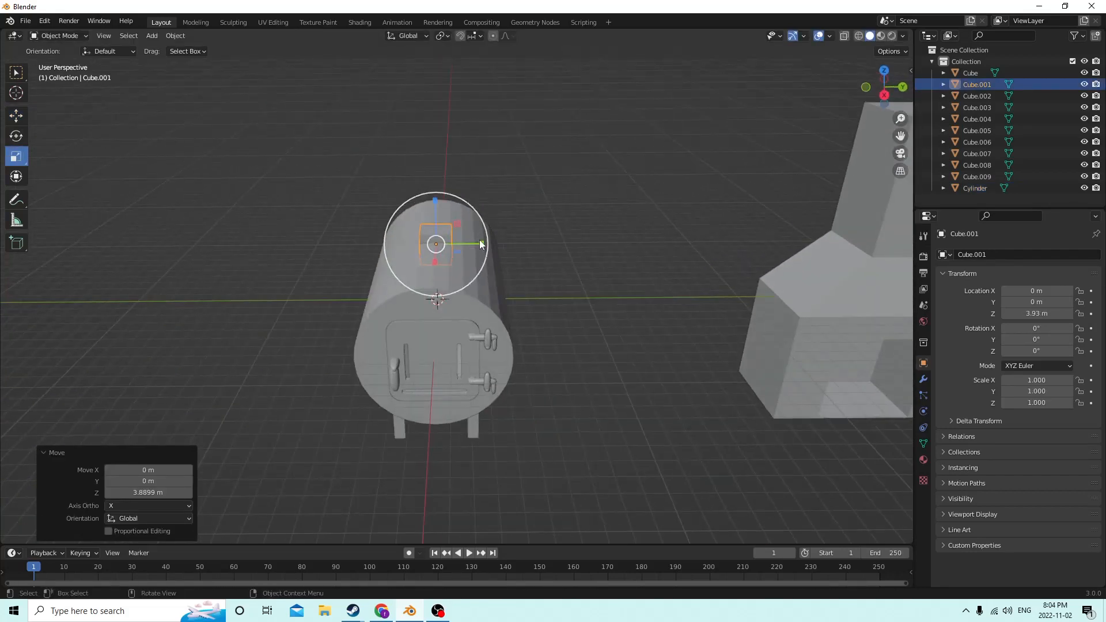
pyautogui.moveTo(482, 245); pyautogui.dragTo(568, 240)
pyautogui.moveTo(568, 239); pyautogui.dragTo(573, 234, button='middle')
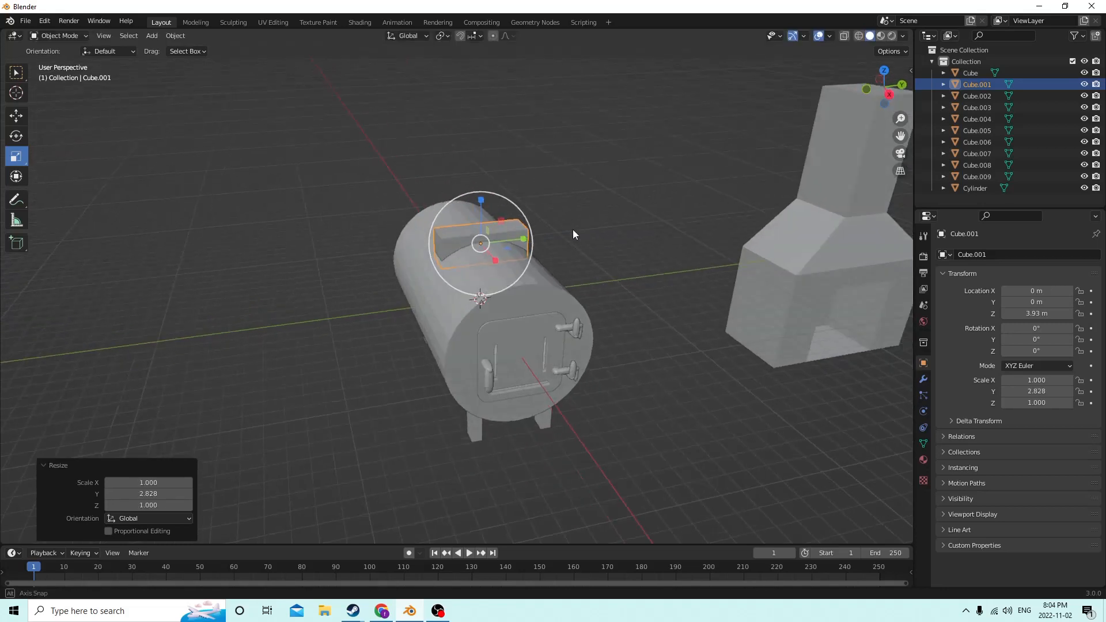
pyautogui.press('s')
pyautogui.press('x')
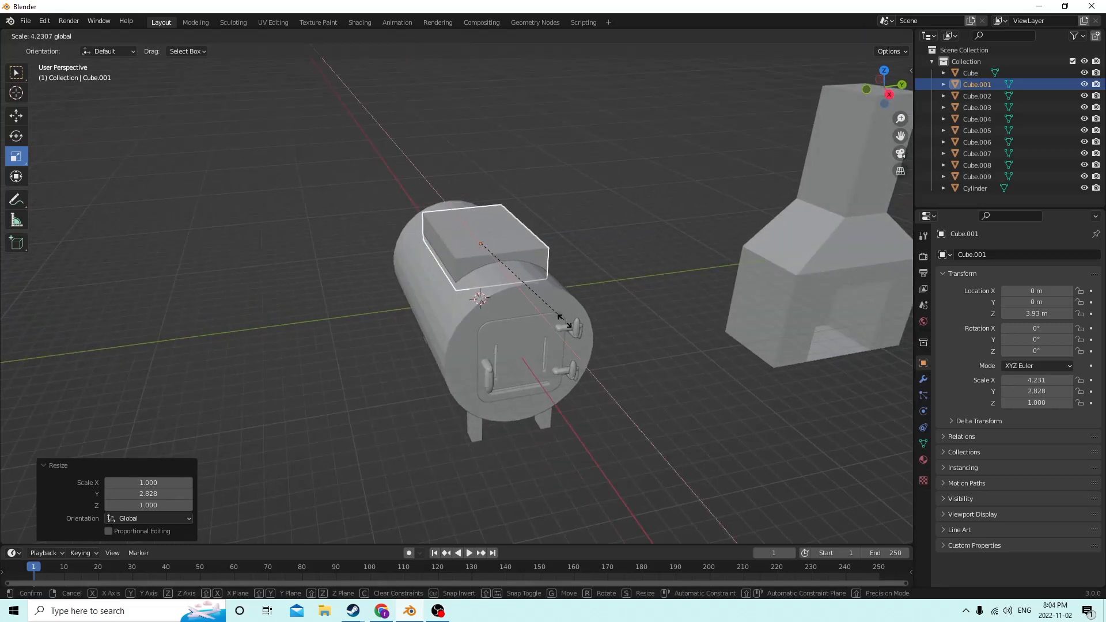
pyautogui.click(623, 382)
pyautogui.moveTo(624, 381); pyautogui.dragTo(363, 155, button='middle')
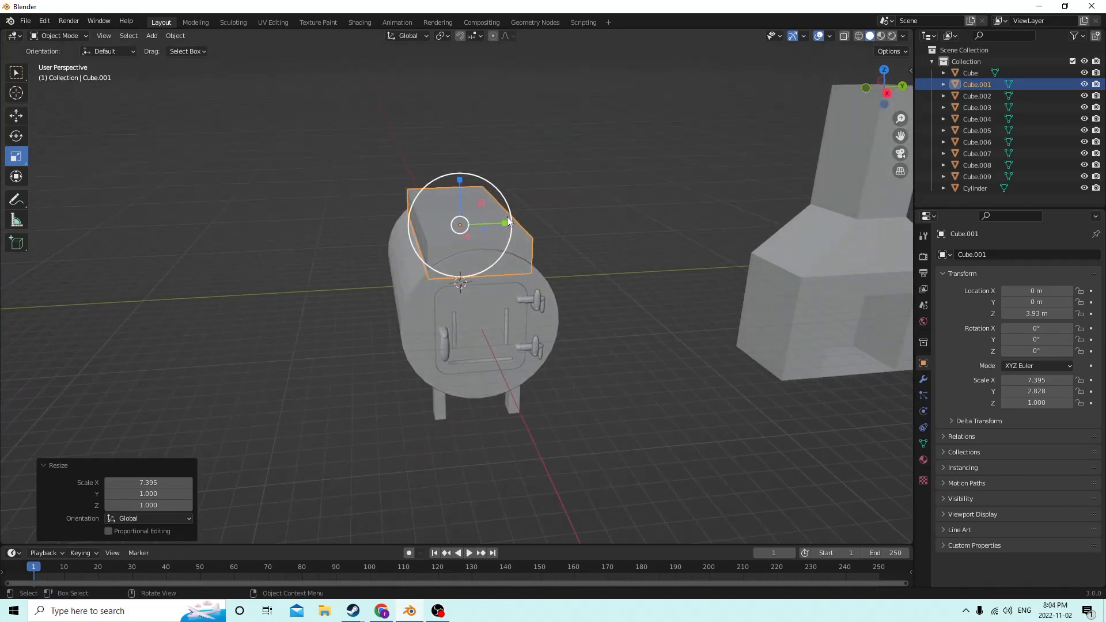
pyautogui.moveTo(507, 218); pyautogui.dragTo(509, 224)
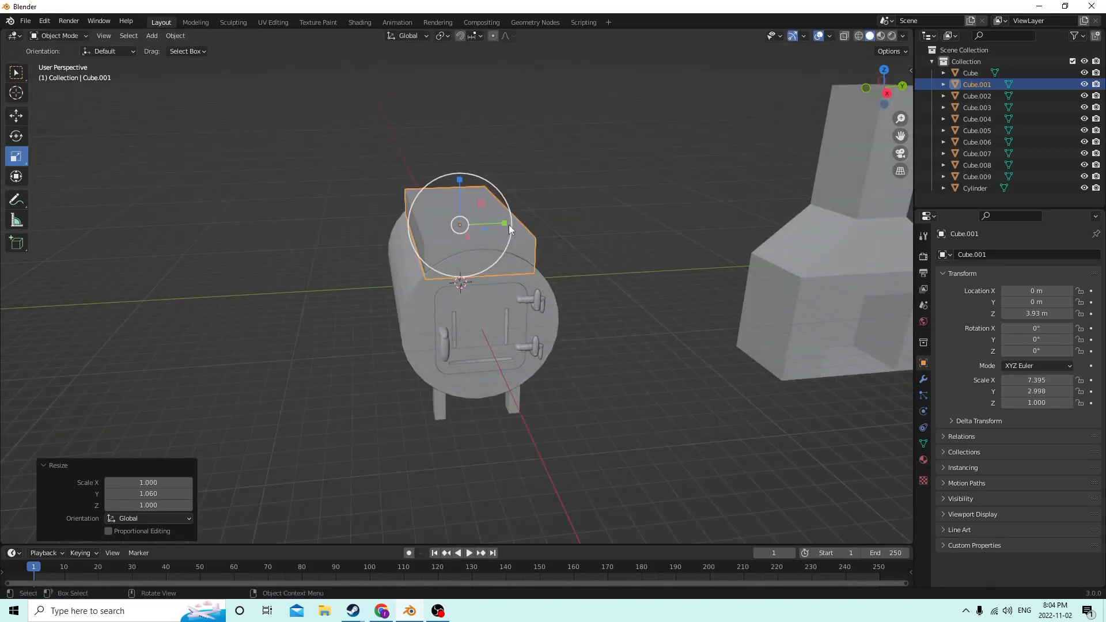
pyautogui.moveTo(510, 224); pyautogui.dragTo(477, 225, button='middle')
# Lift the top box clear of the barrel to about Z 8.75 m and delete its bottom face.
pyautogui.moveTo(438, 221); pyautogui.dragTo(502, 171, button='middle')
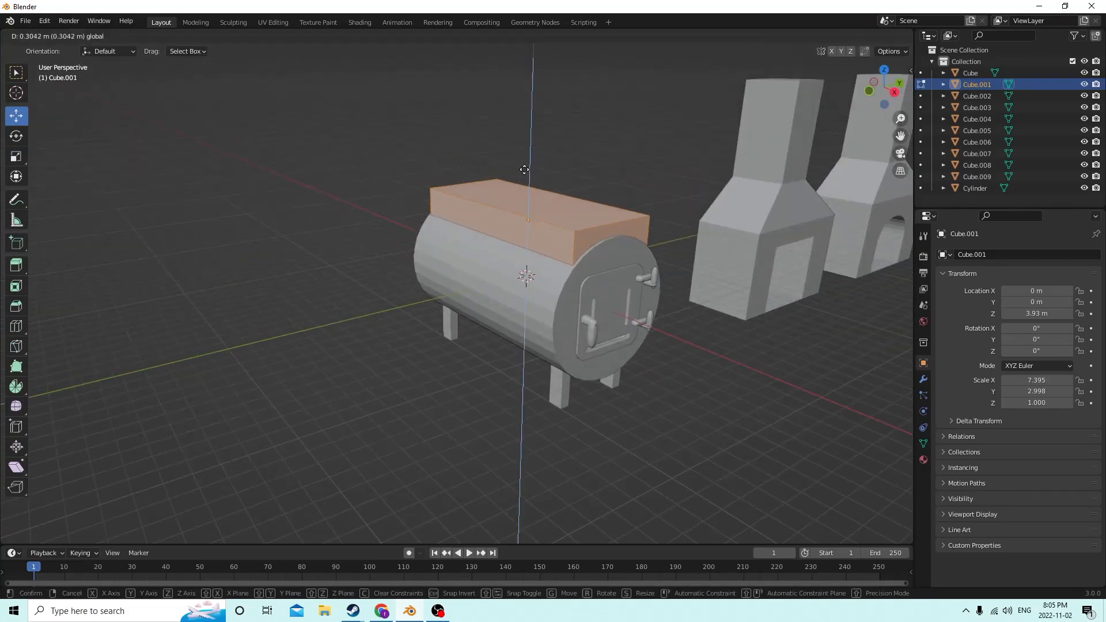
pyautogui.press('Tab')
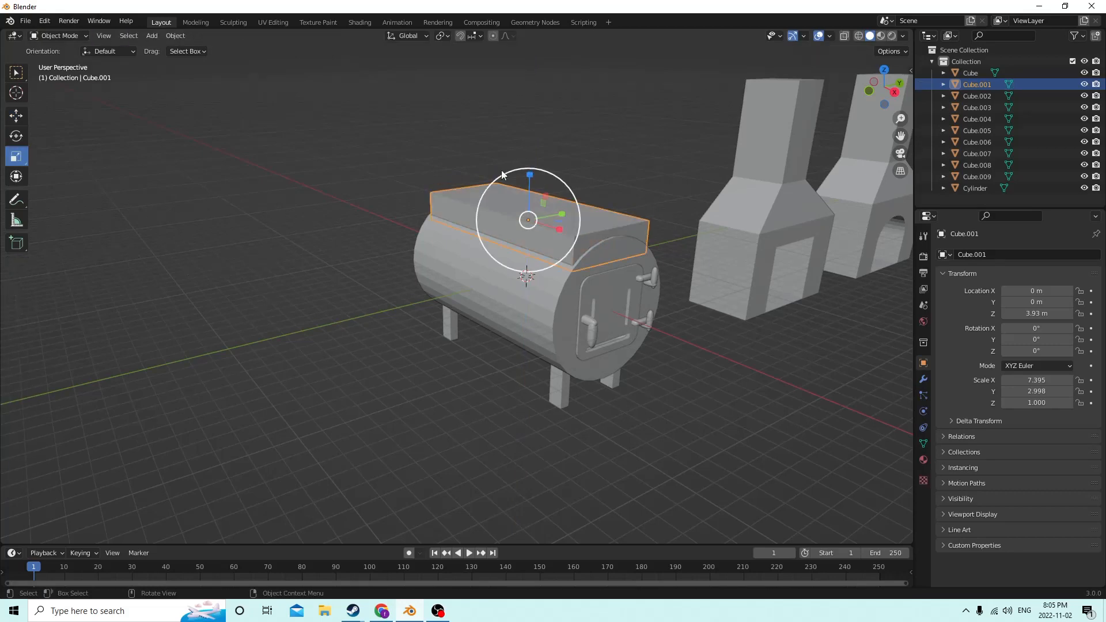
pyautogui.hotkey('shift', 'space')
pyautogui.press('g')
pyautogui.moveTo(533, 184); pyautogui.dragTo(533, 118)
pyautogui.moveTo(534, 119); pyautogui.dragTo(507, 89, button='middle')
pyautogui.press('Tab')
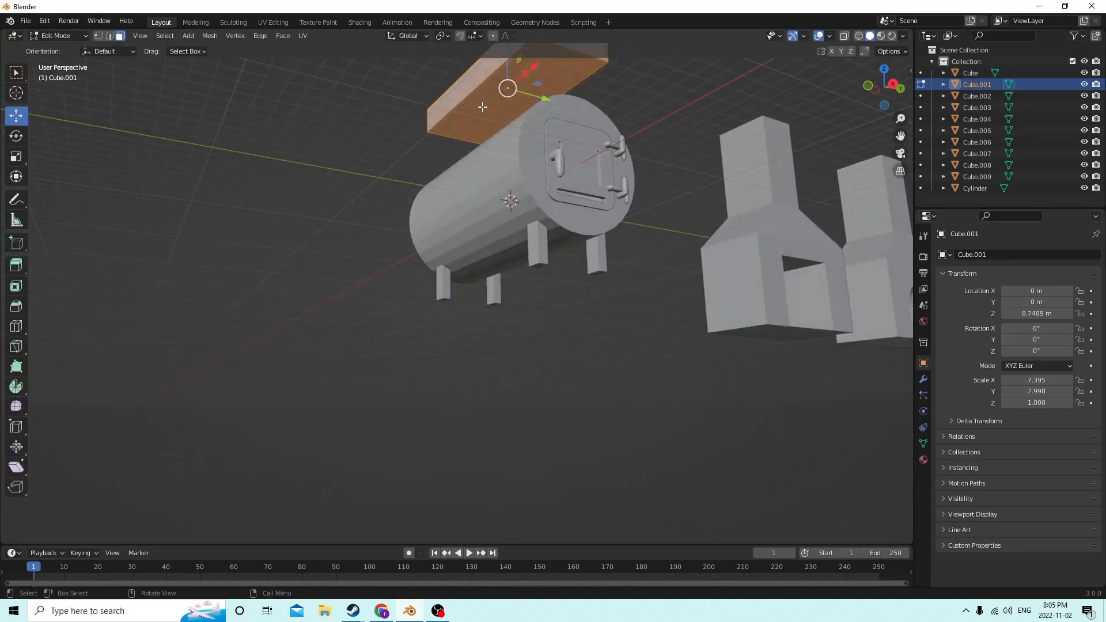
pyautogui.press('x')
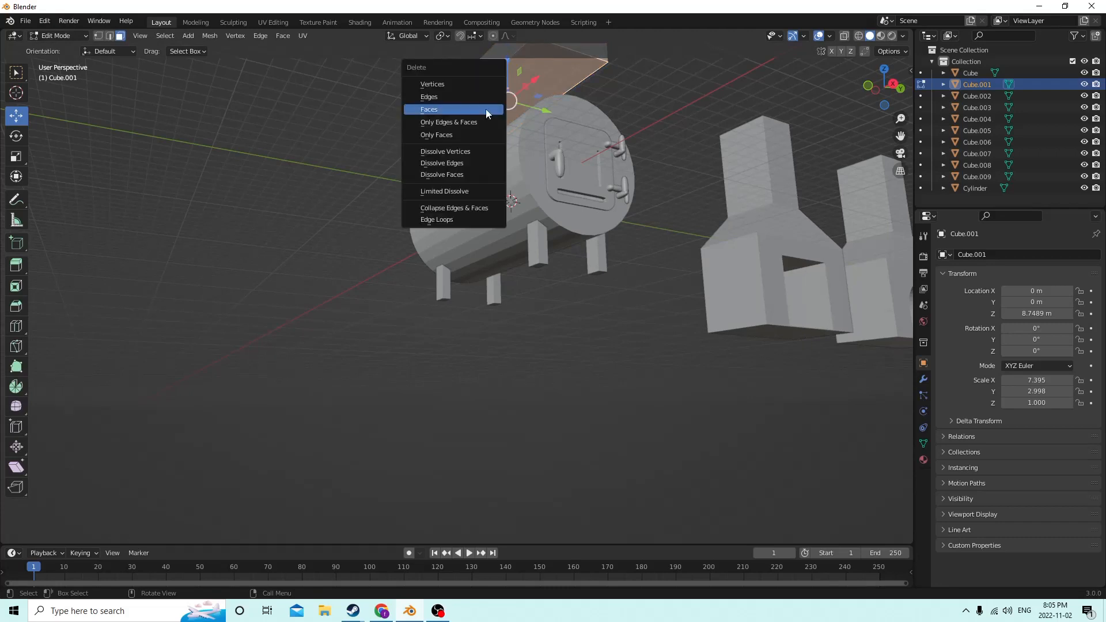
pyautogui.click(470, 113)
pyautogui.moveTo(470, 113); pyautogui.dragTo(456, 167, button='middle')
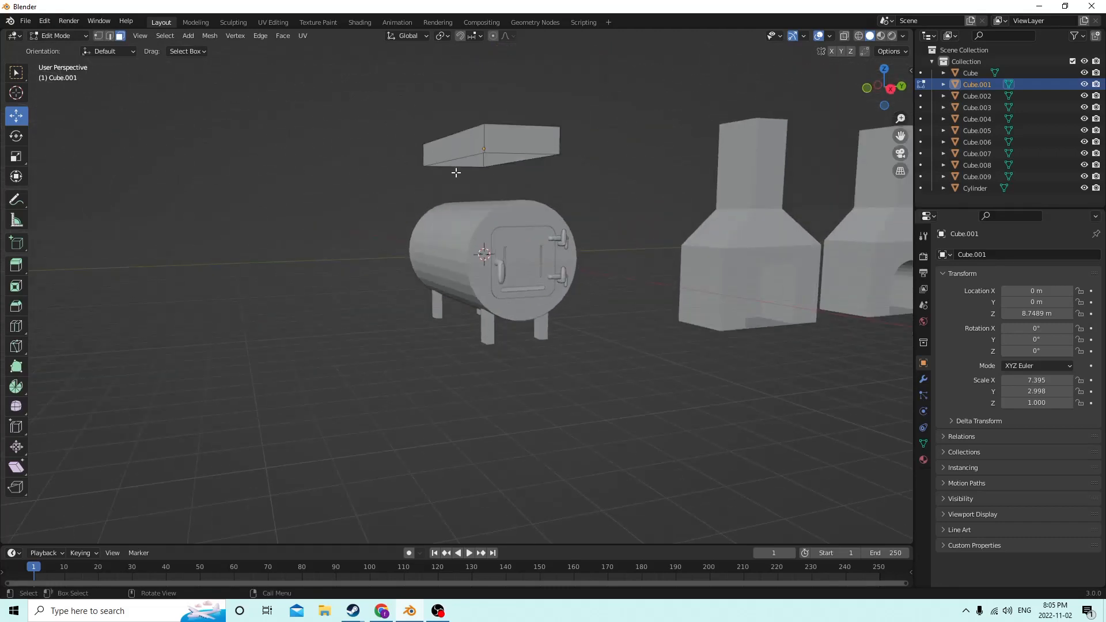
# Lower the open-bottomed box back onto the barrel, to about Z 3.83 m.
pyautogui.press('Tab')
pyautogui.press('g')
pyautogui.press('z')
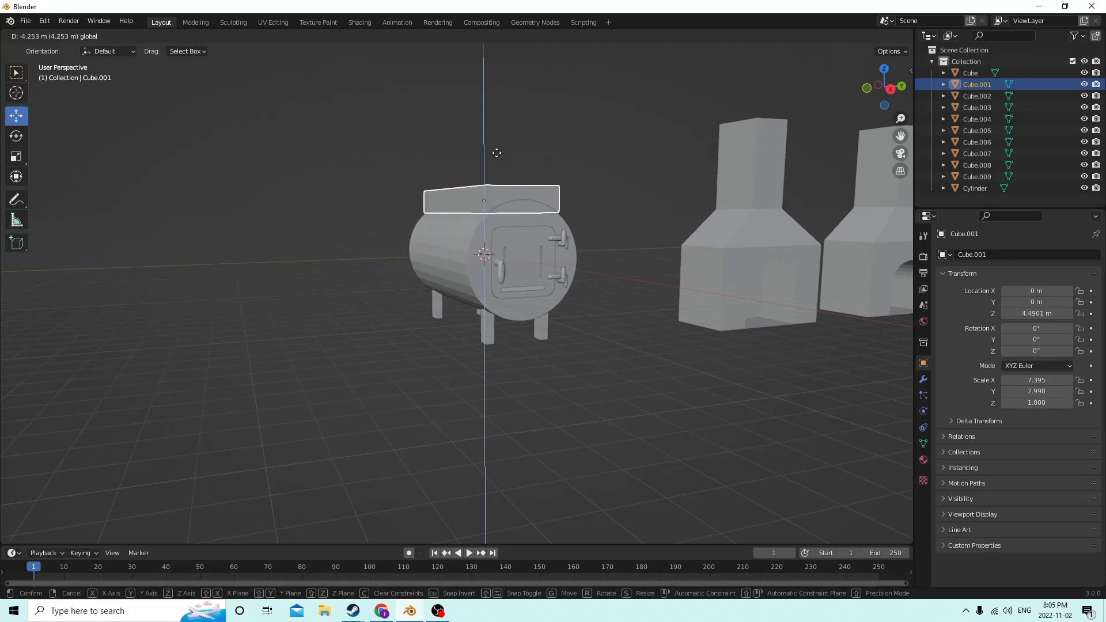
pyautogui.click(477, 167)
pyautogui.scroll(4, 477, 167)
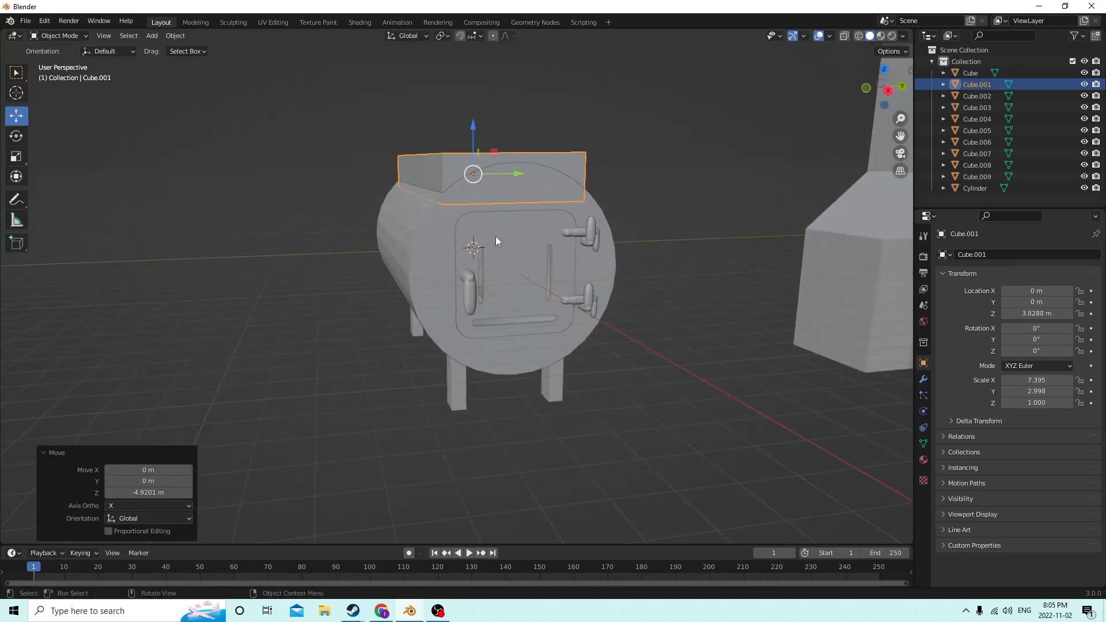
pyautogui.moveTo(495, 236); pyautogui.dragTo(641, 289, button='middle')
# Slide the joined door out of the barrel along X to about 10.53 m, and undo the door moves.
pyautogui.press('Tab')
pyautogui.press('Tab')
pyautogui.click(652, 315)
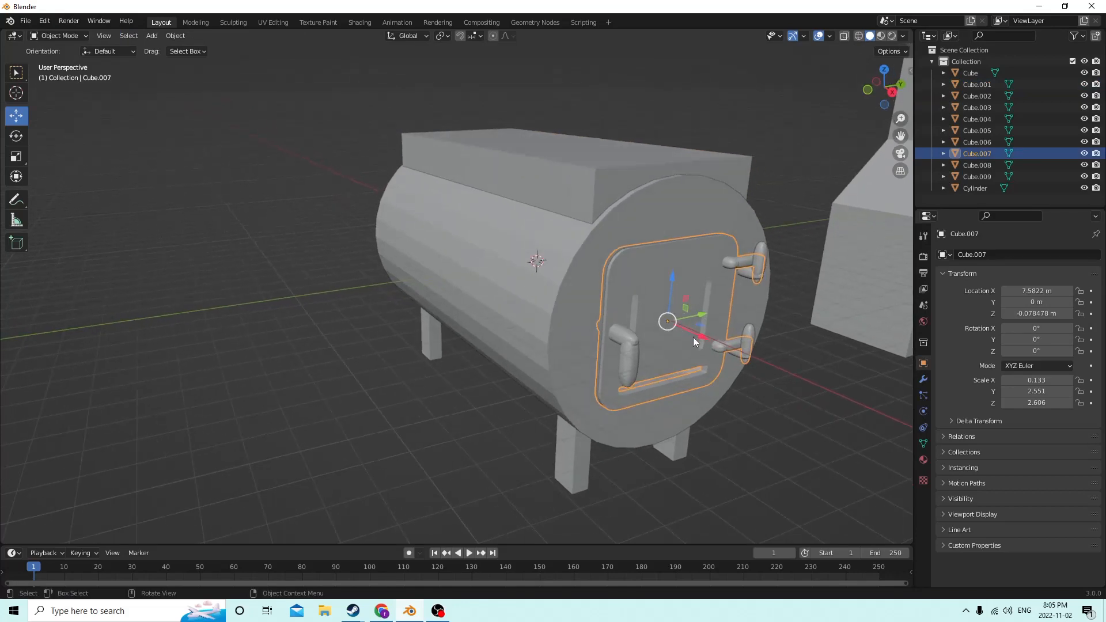
pyautogui.moveTo(693, 337); pyautogui.dragTo(785, 374)
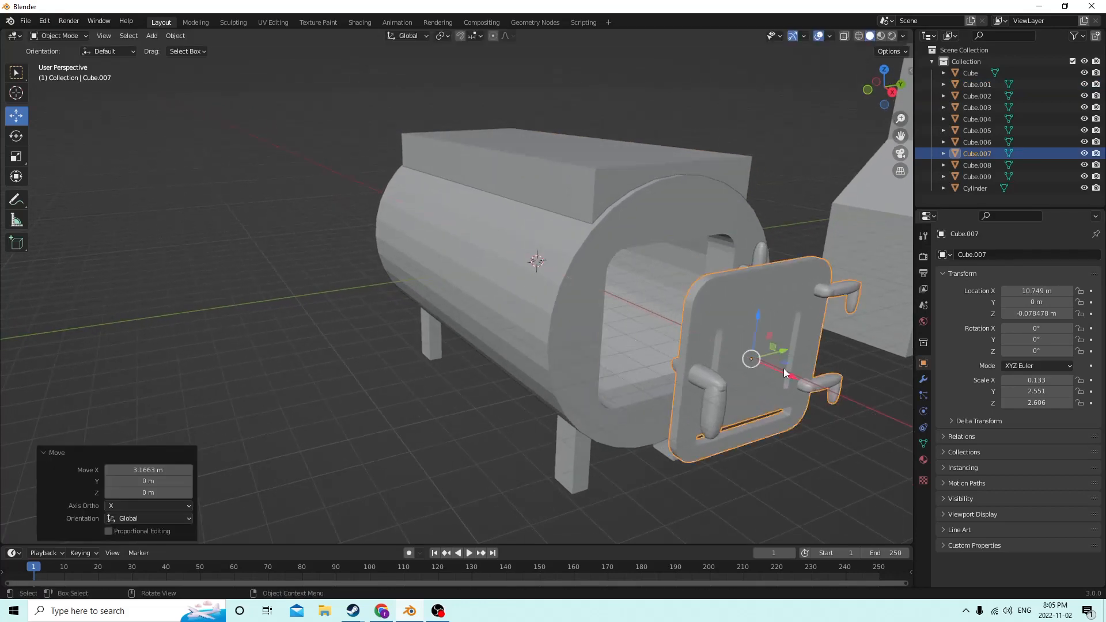
pyautogui.moveTo(785, 373); pyautogui.dragTo(526, 275, button='middle')
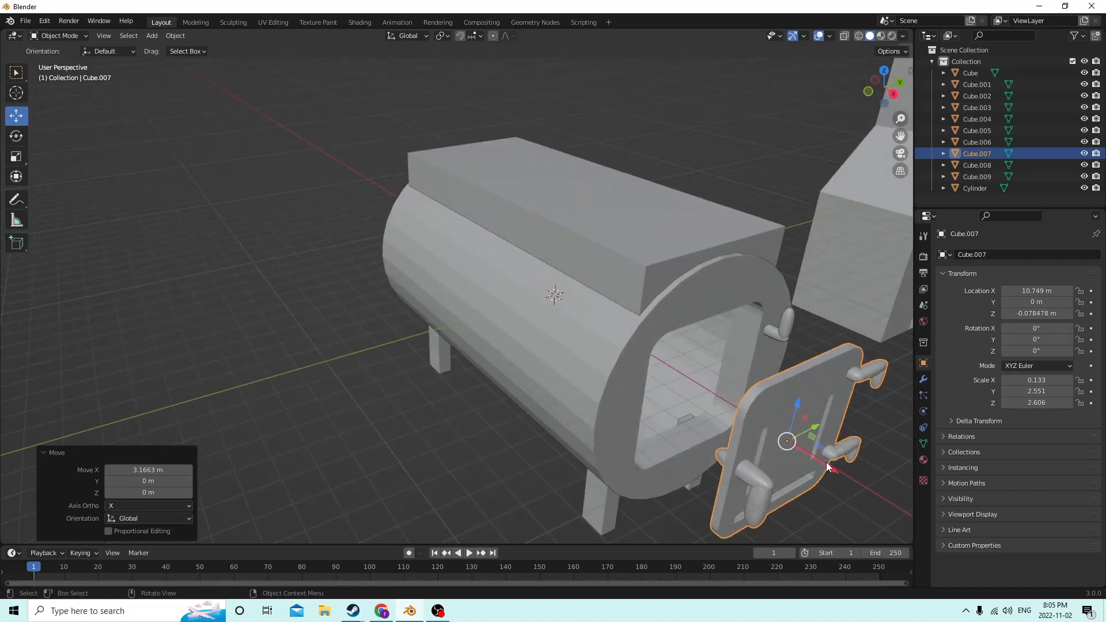
pyautogui.moveTo(826, 462); pyautogui.dragTo(814, 457)
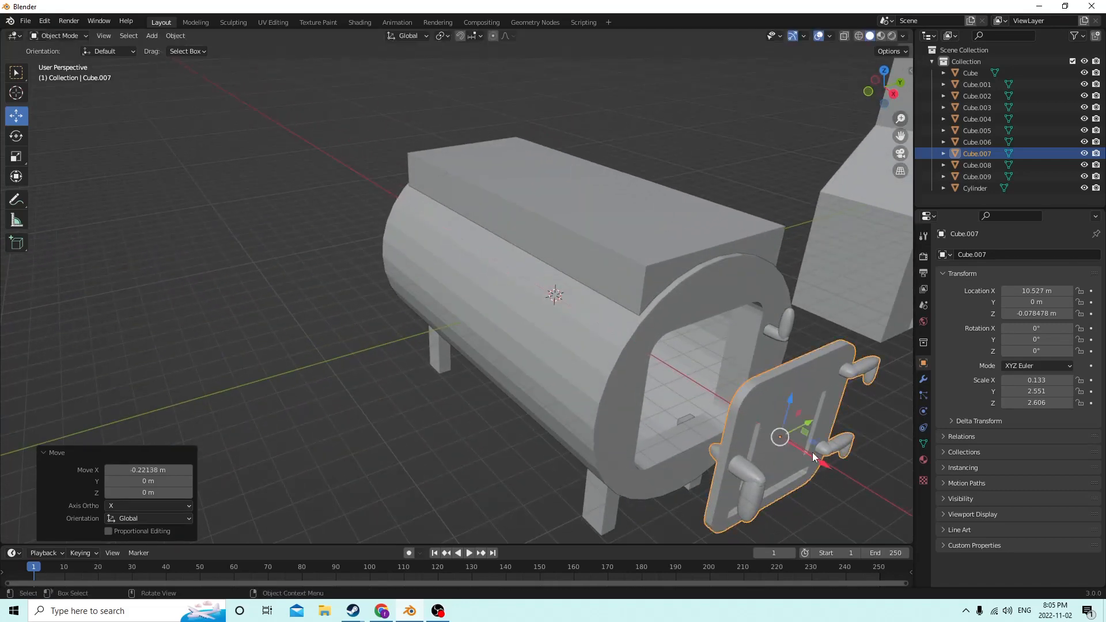
pyautogui.click(45, 21)
pyautogui.click(58, 34)
pyautogui.click(45, 20)
pyautogui.click(52, 33)
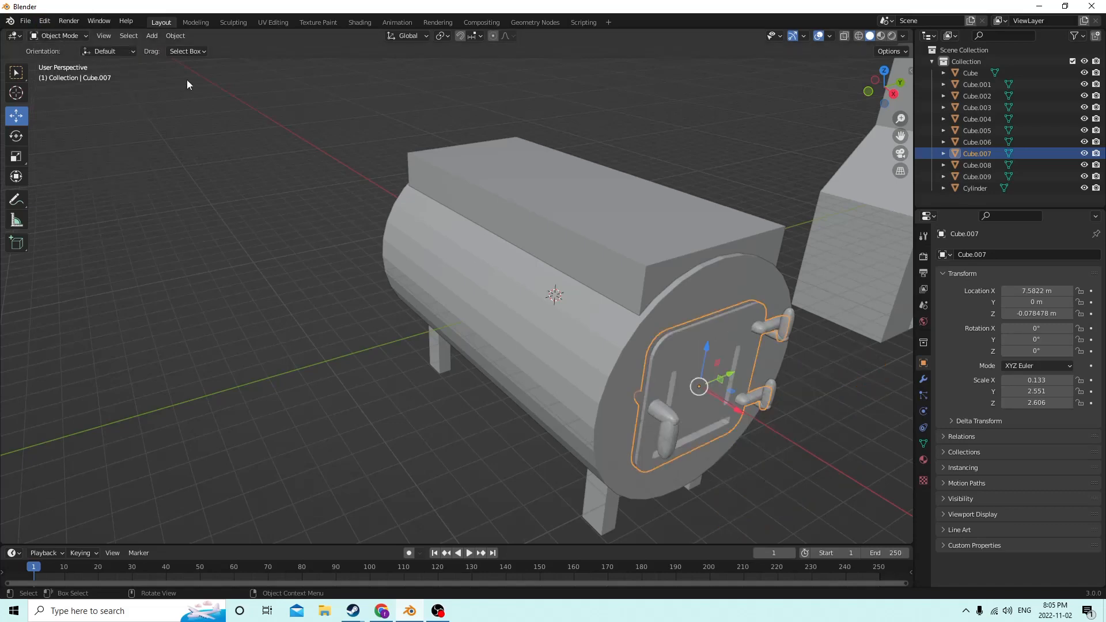
# Add a cylinder mesh at the scene origin with the default 32 vertices, 1 m radius and 2 m depth.
pyautogui.moveTo(231, 82); pyautogui.dragTo(199, 100, button='middle')
pyautogui.scroll(-3, 242, 113)
pyautogui.moveTo(520, 257); pyautogui.dragTo(561, 292, button='middle')
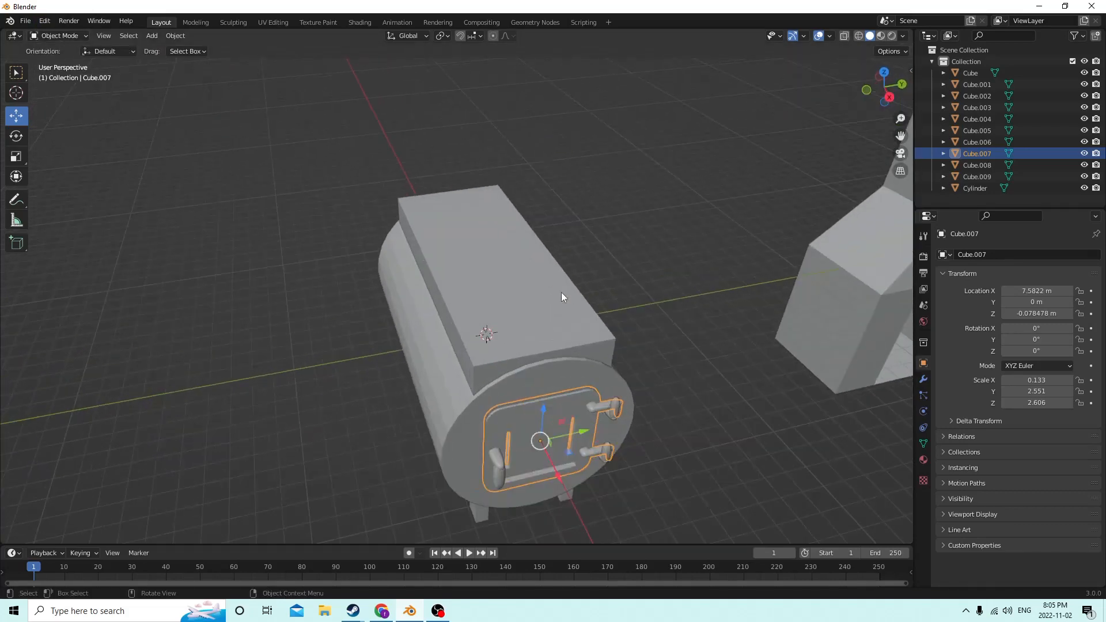
pyautogui.scroll(3, 561, 292)
pyautogui.moveTo(486, 263); pyautogui.dragTo(553, 272, button='middle')
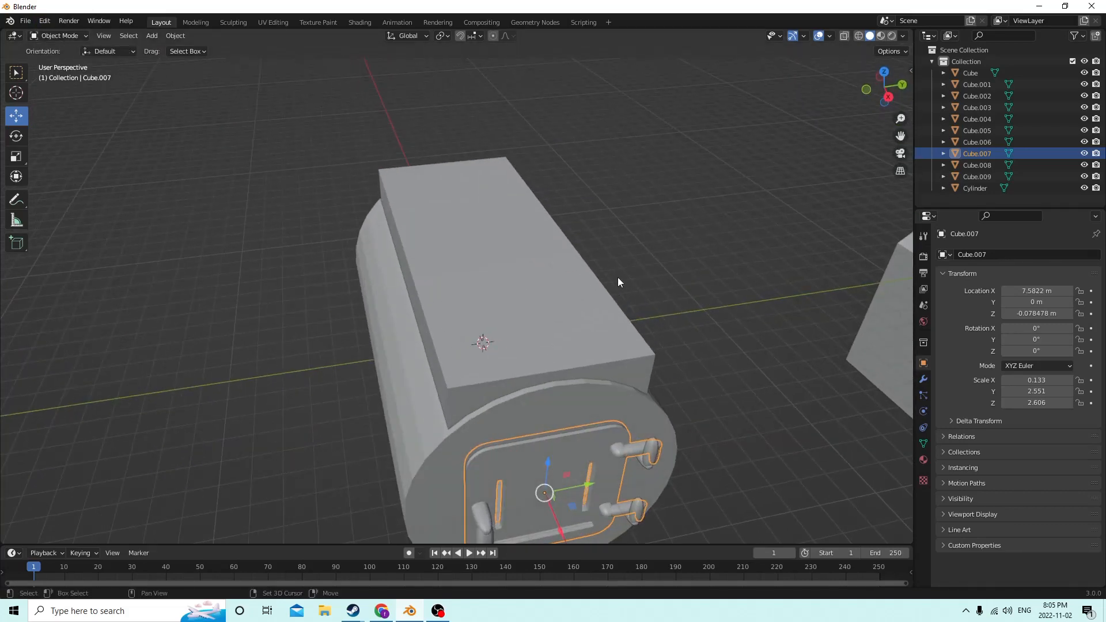
pyautogui.hotkey('shift', 'a')
pyautogui.moveTo(617, 278)
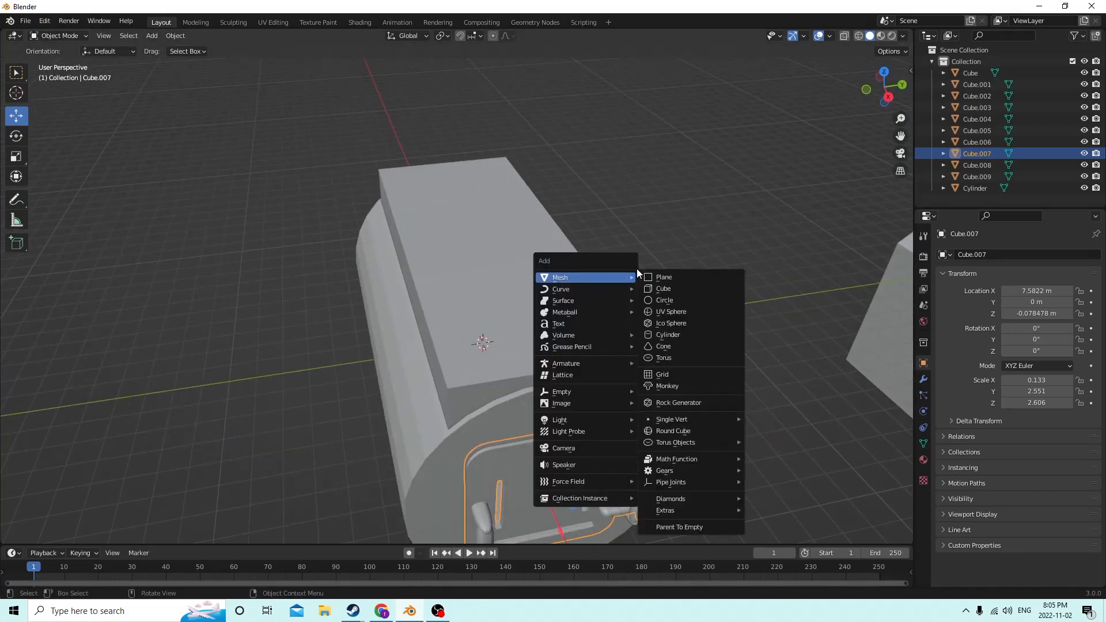
pyautogui.click(669, 335)
pyautogui.moveTo(669, 335); pyautogui.dragTo(548, 279, button='middle')
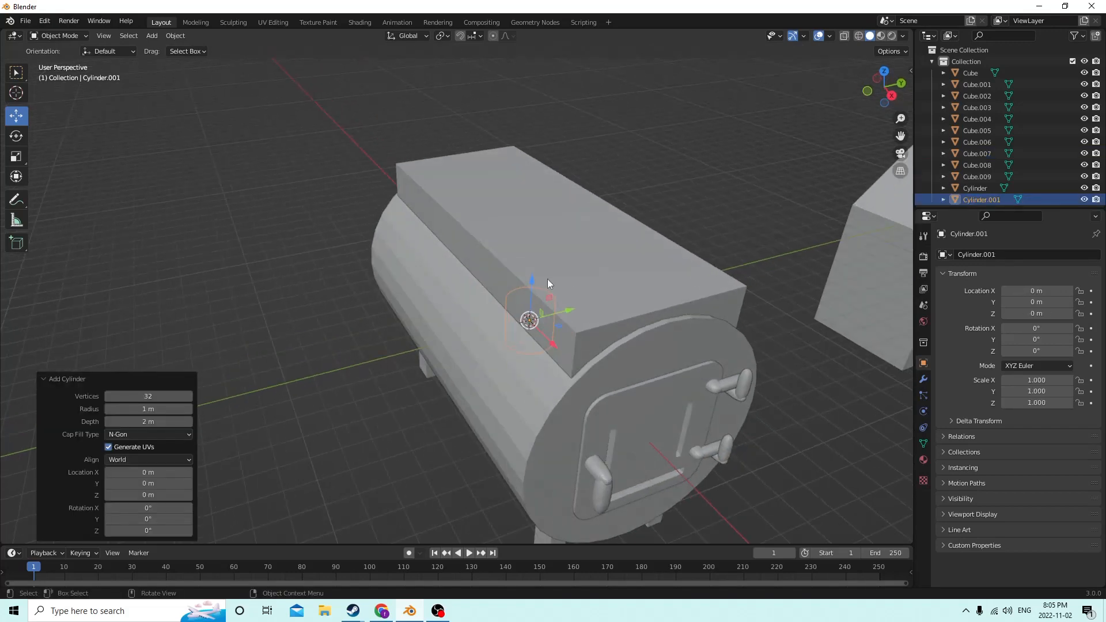
pyautogui.moveTo(532, 267); pyautogui.dragTo(535, 269)
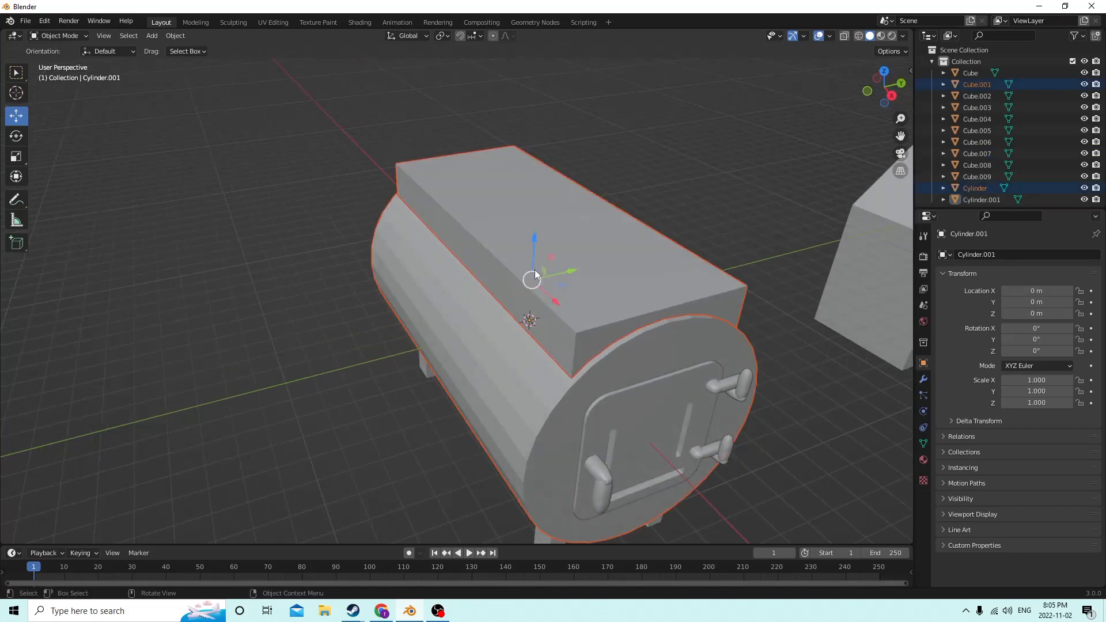
pyautogui.click(529, 311)
pyautogui.click(531, 305)
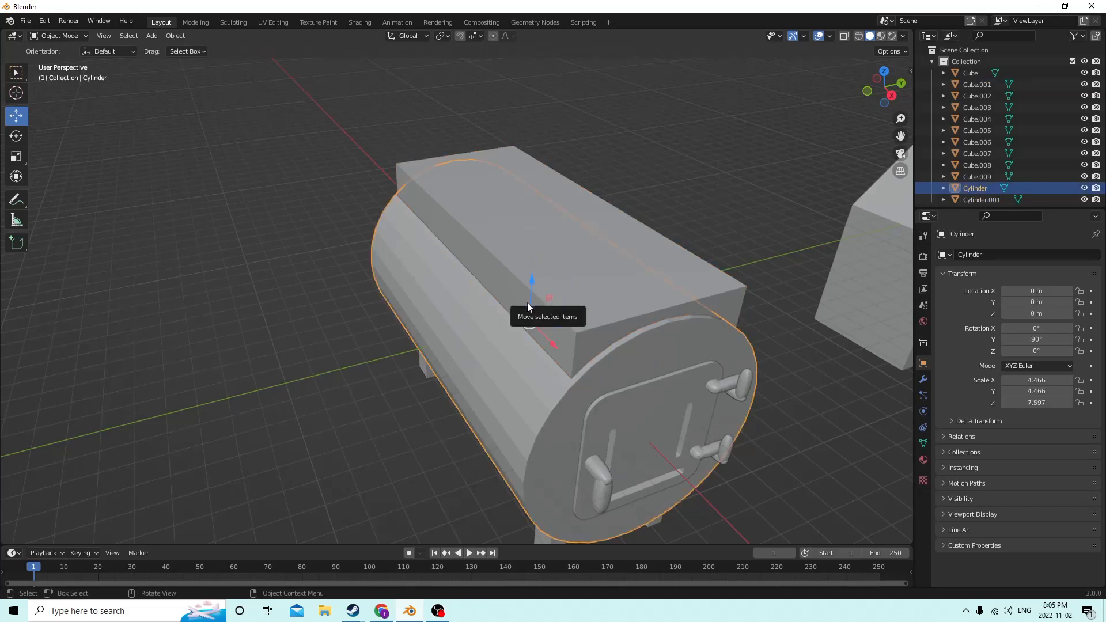
pyautogui.click(525, 304)
pyautogui.click(46, 23)
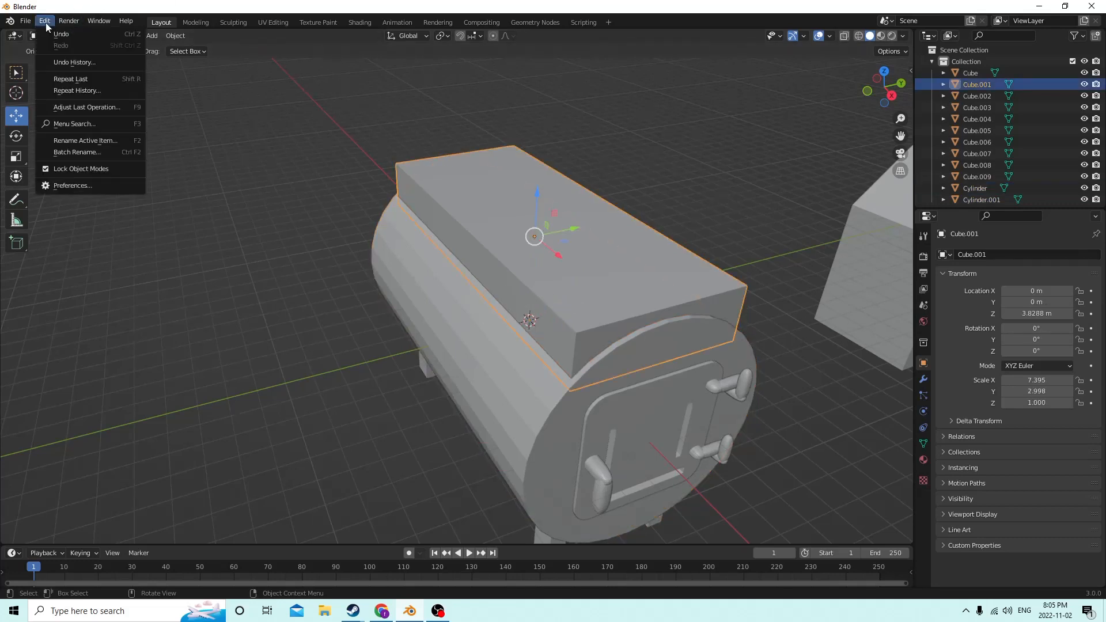
pyautogui.click(54, 33)
pyautogui.click(52, 23)
pyautogui.click(55, 33)
pyautogui.click(43, 23)
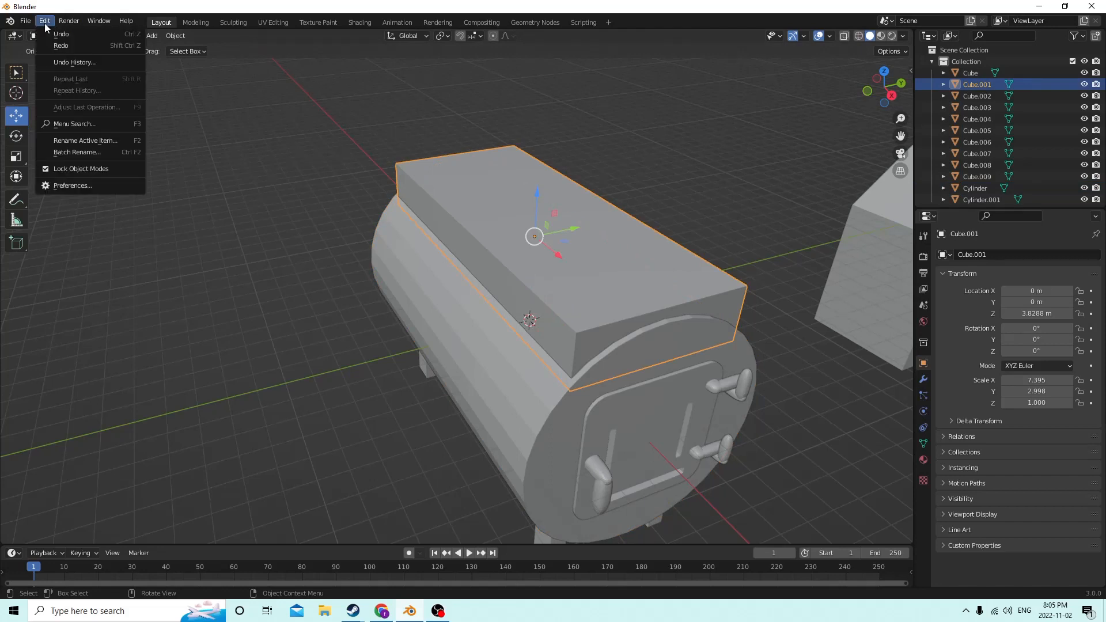
pyautogui.click(50, 33)
pyautogui.click(45, 22)
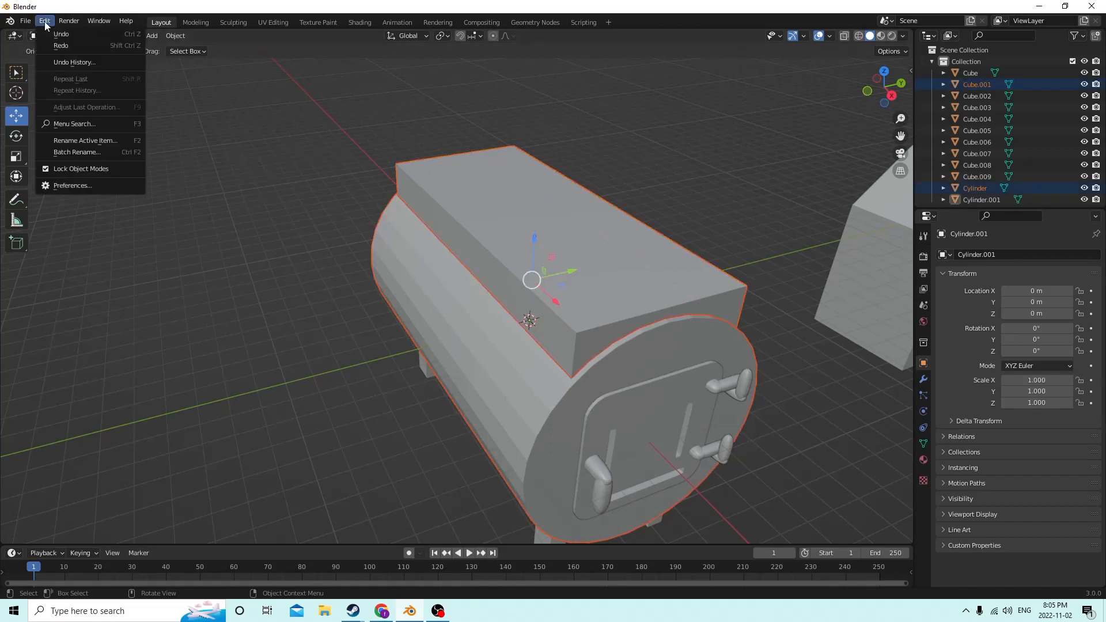
pyautogui.click(46, 23)
pyautogui.click(46, 22)
pyautogui.click(48, 33)
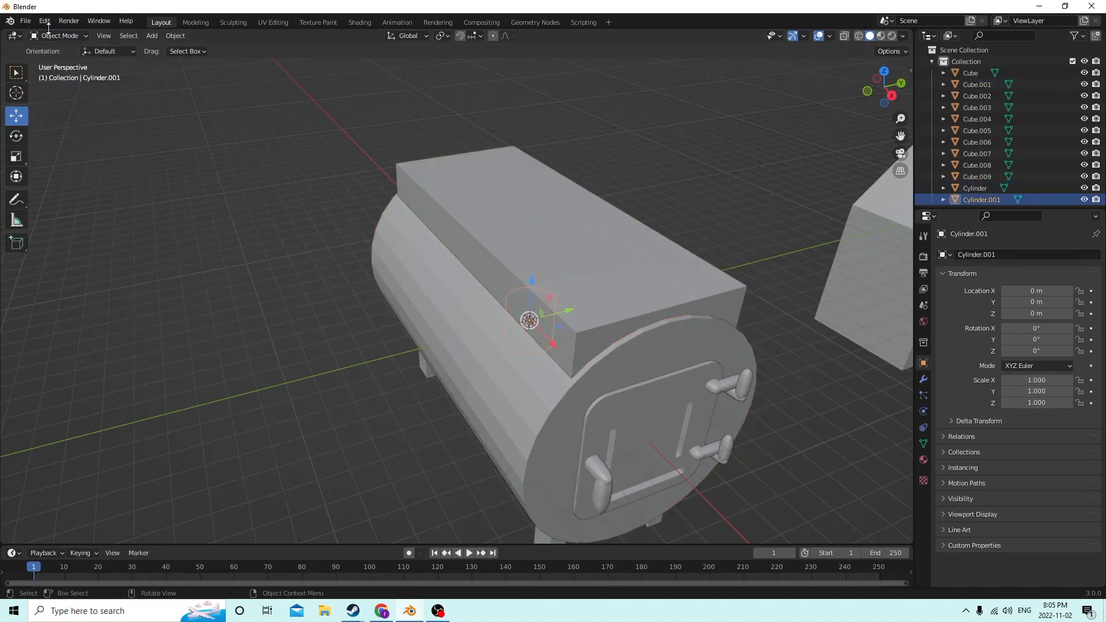
# Position the new cylinder at the top box's door-end corner, at about X 5.65 m, Y -1.51 m and Z 4.02 m.
pyautogui.moveTo(361, 132); pyautogui.dragTo(365, 128, button='middle')
pyautogui.moveTo(539, 276); pyautogui.dragTo(532, 181)
pyautogui.moveTo(531, 181); pyautogui.dragTo(613, 309, button='middle')
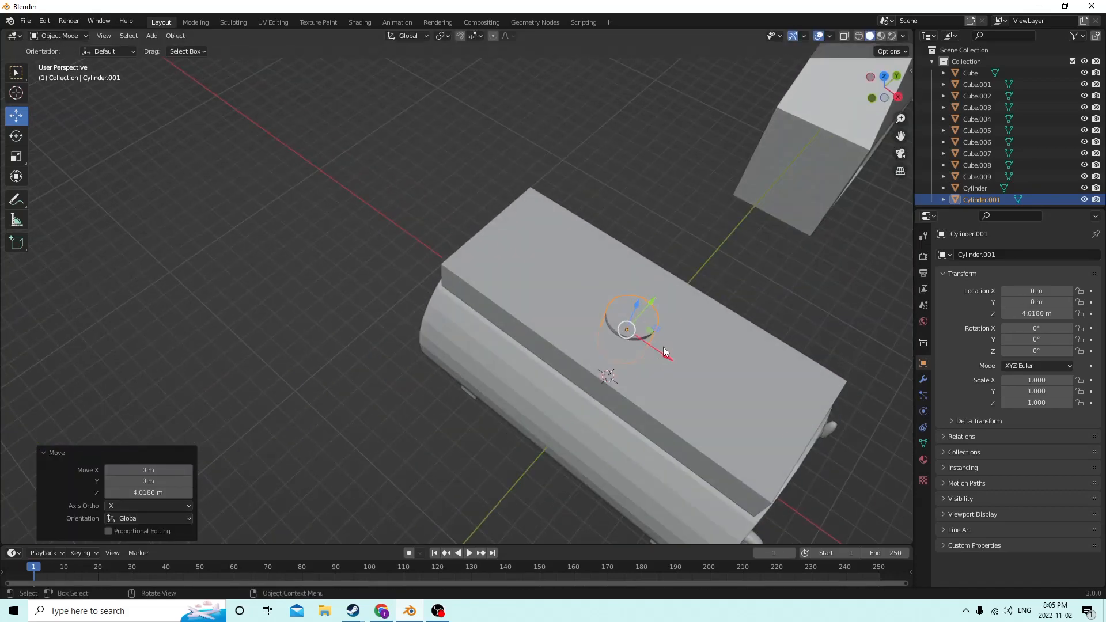
pyautogui.moveTo(664, 352); pyautogui.dragTo(732, 389)
pyautogui.moveTo(731, 389); pyautogui.dragTo(572, 371, button='middle')
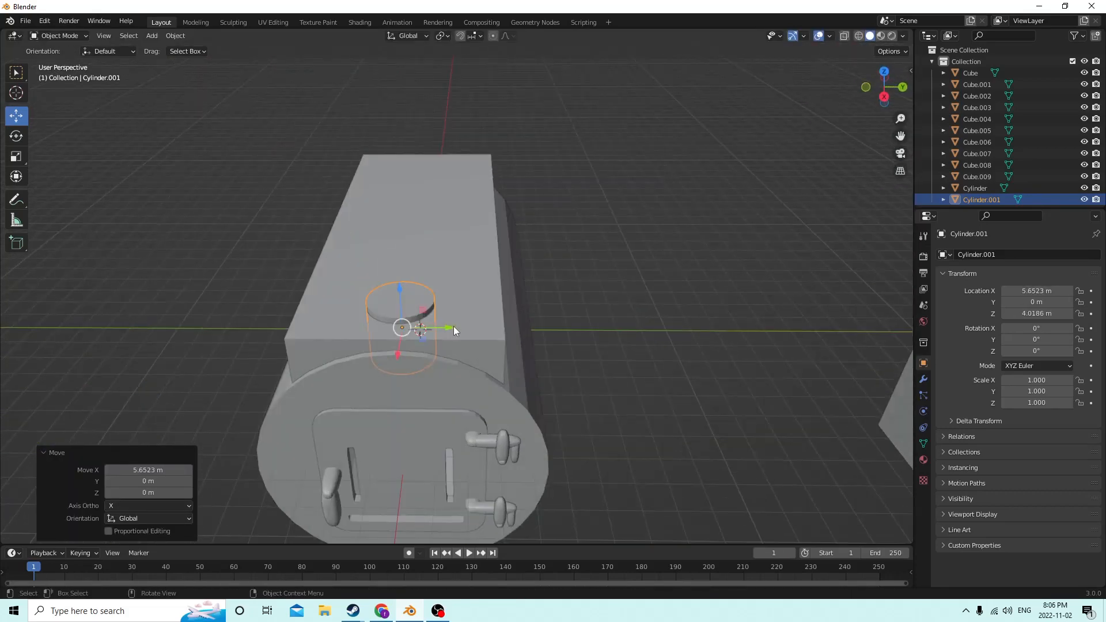
pyautogui.moveTo(454, 330); pyautogui.dragTo(410, 329)
pyautogui.moveTo(409, 329)
pyautogui.mouseDown(button='middle')
pyautogui.moveTo(491, 302)
pyautogui.moveTo(405, 324)
pyautogui.mouseUp(button='middle')
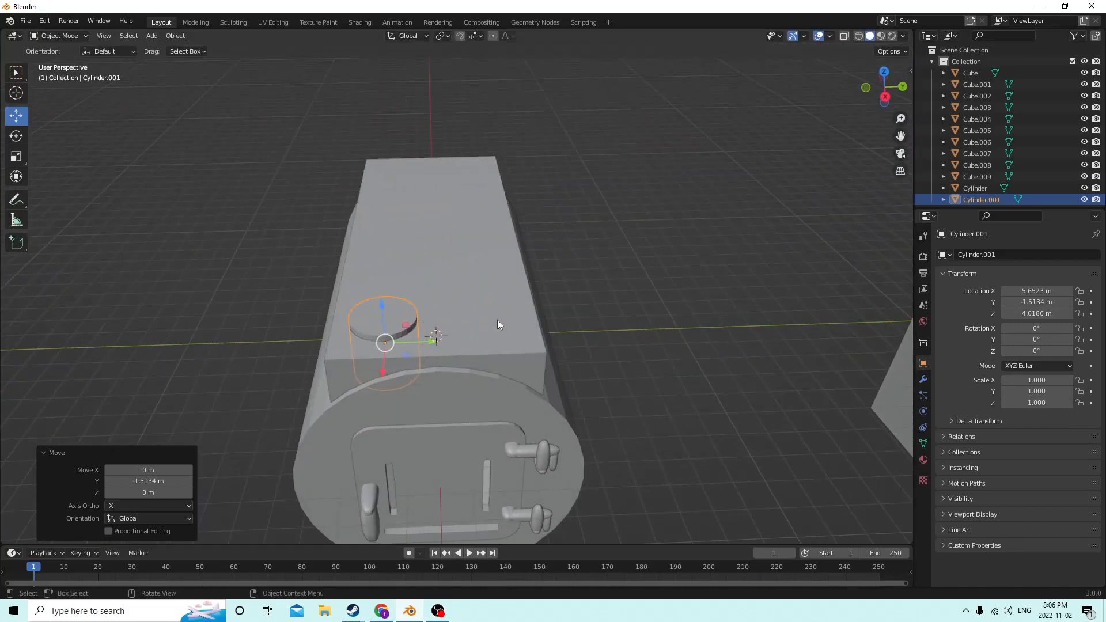
# Scale the cylinder on the top box uniformly to about 1.317.
pyautogui.press('s')
pyautogui.click(523, 306)
pyautogui.moveTo(524, 306); pyautogui.dragTo(562, 231, button='middle')
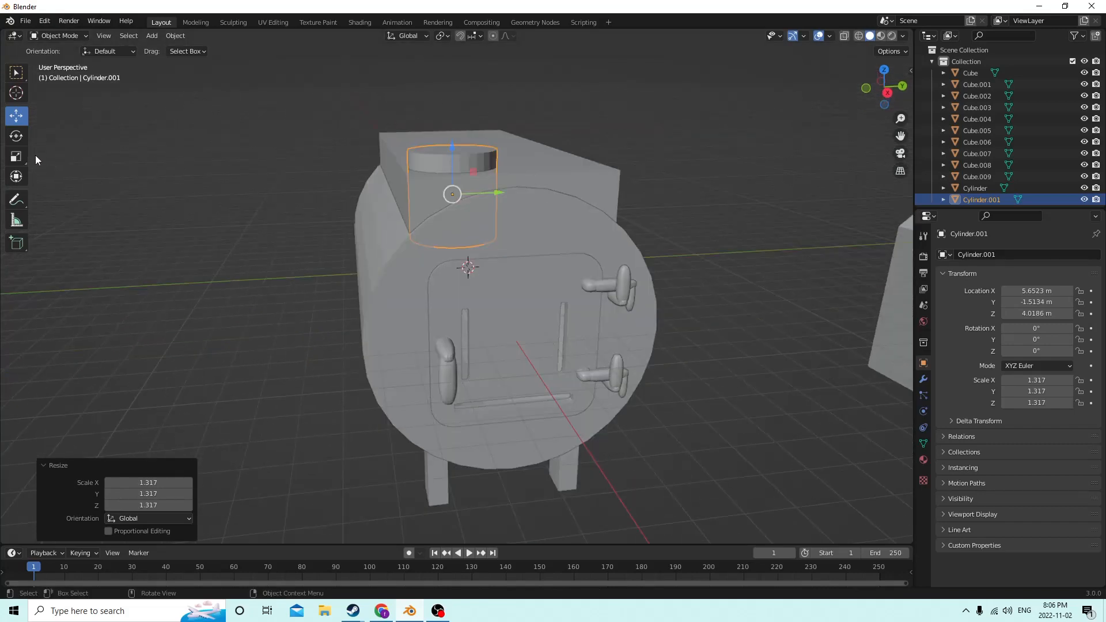
# Flatten the cylinder on the top box to a Z scale of about 0.118 and raise it to about Z 4.77 m.
pyautogui.click(16, 156)
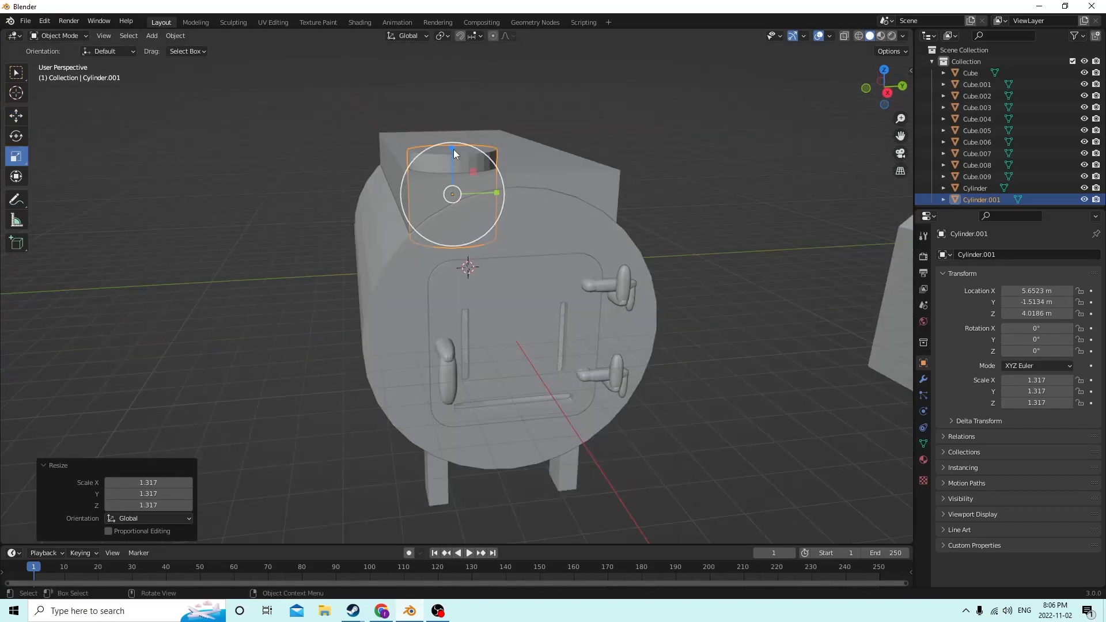
pyautogui.moveTo(454, 149); pyautogui.dragTo(454, 194)
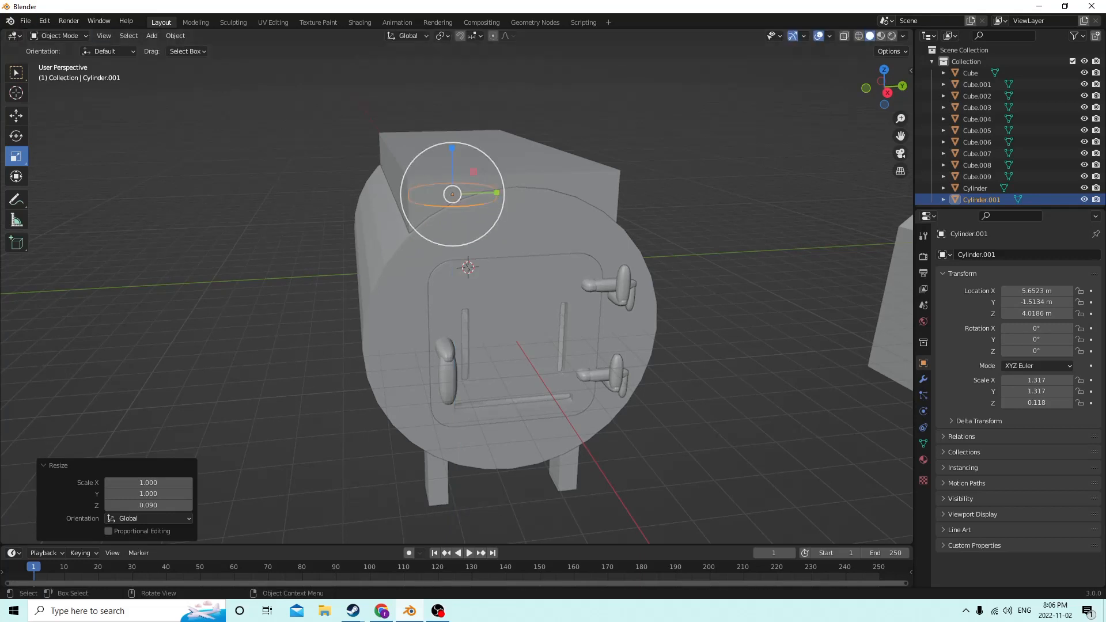
pyautogui.click(19, 121)
pyautogui.moveTo(452, 148); pyautogui.dragTo(447, 119)
pyautogui.scroll(1, 454, 146)
pyautogui.moveTo(454, 147); pyautogui.dragTo(464, 142, button='middle')
pyautogui.moveTo(480, 153); pyautogui.dragTo(480, 152)
pyautogui.moveTo(480, 152); pyautogui.dragTo(464, 225, button='middle')
# Duplicate the flat disc and slide the copy about 3.0 m along Y so the two discs sit side by side.
pyautogui.hotkey('shift', 'd')
pyautogui.rightClick(474, 185)
pyautogui.moveTo(482, 272); pyautogui.dragTo(583, 256)
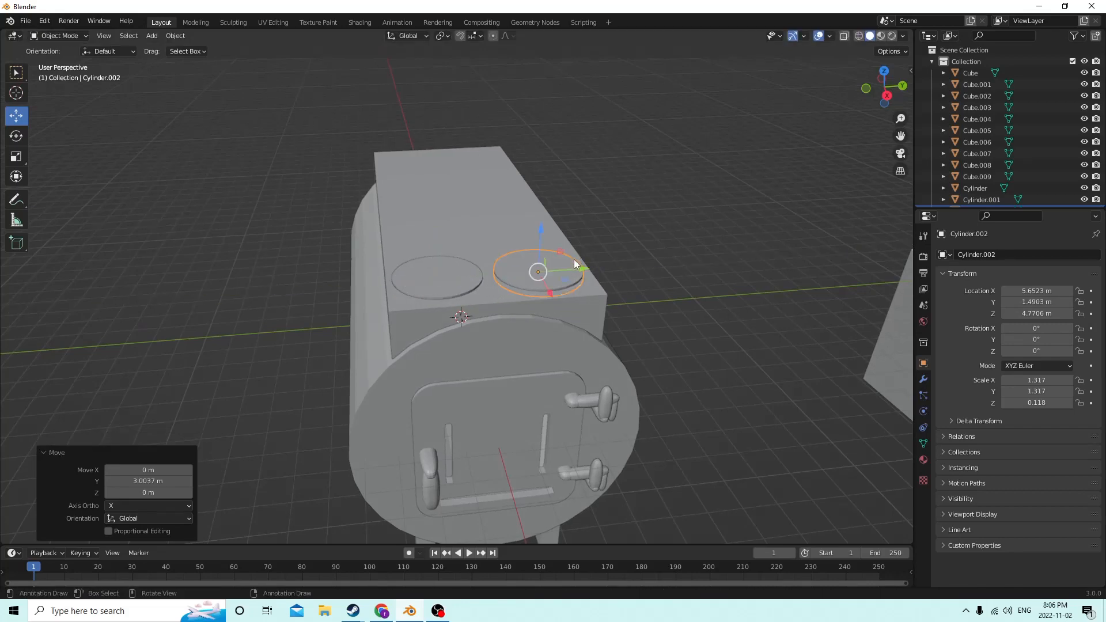
pyautogui.moveTo(574, 260); pyautogui.dragTo(603, 264, button='middle')
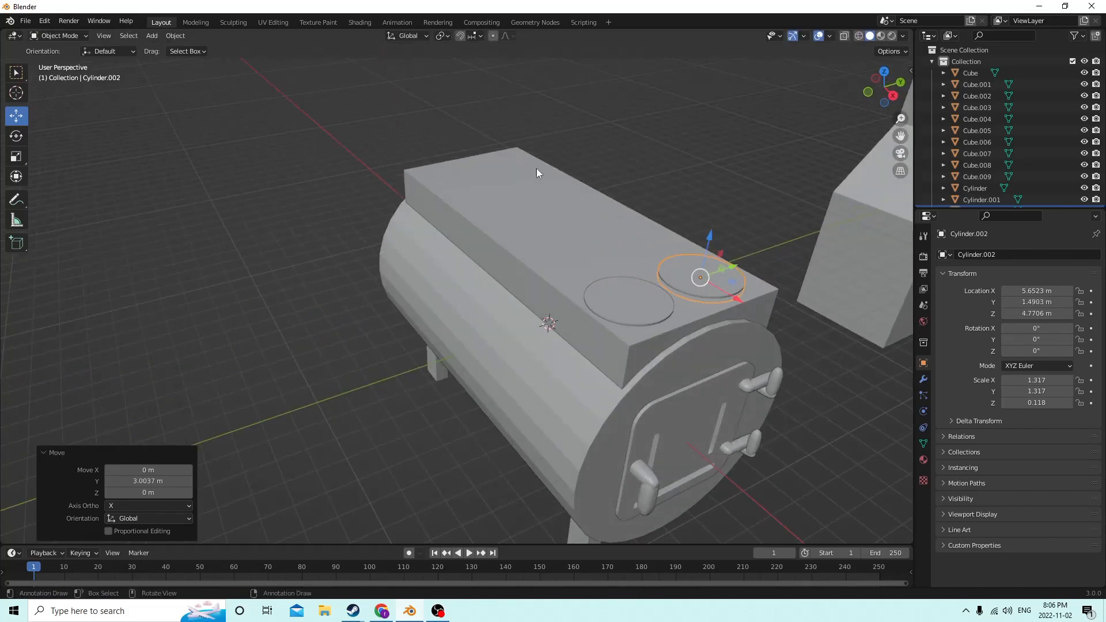
pyautogui.moveTo(595, 225)
pyautogui.mouseDown(button='middle')
pyautogui.moveTo(634, 228)
pyautogui.moveTo(588, 221)
pyautogui.mouseUp(button='middle')
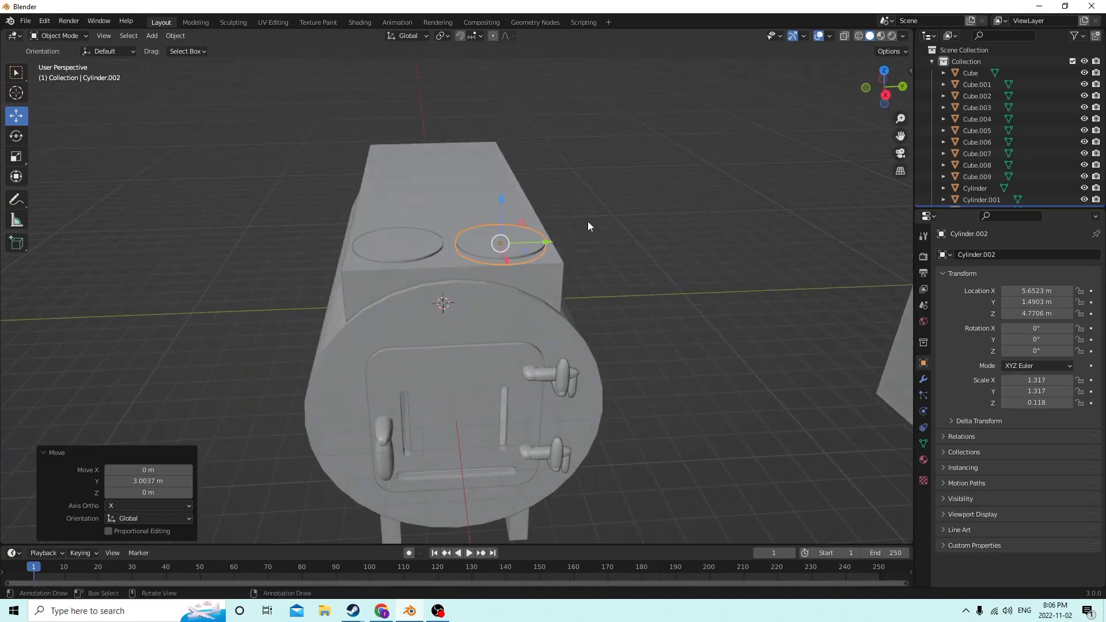
# Duplicate both flat discs and lift the copies straight up to about Z 5.66 m.
pyautogui.keyDown('shift'); pyautogui.click(380, 246); pyautogui.keyUp('shift')
pyautogui.keyDown('shift'); pyautogui.click(467, 182); pyautogui.keyUp('shift')
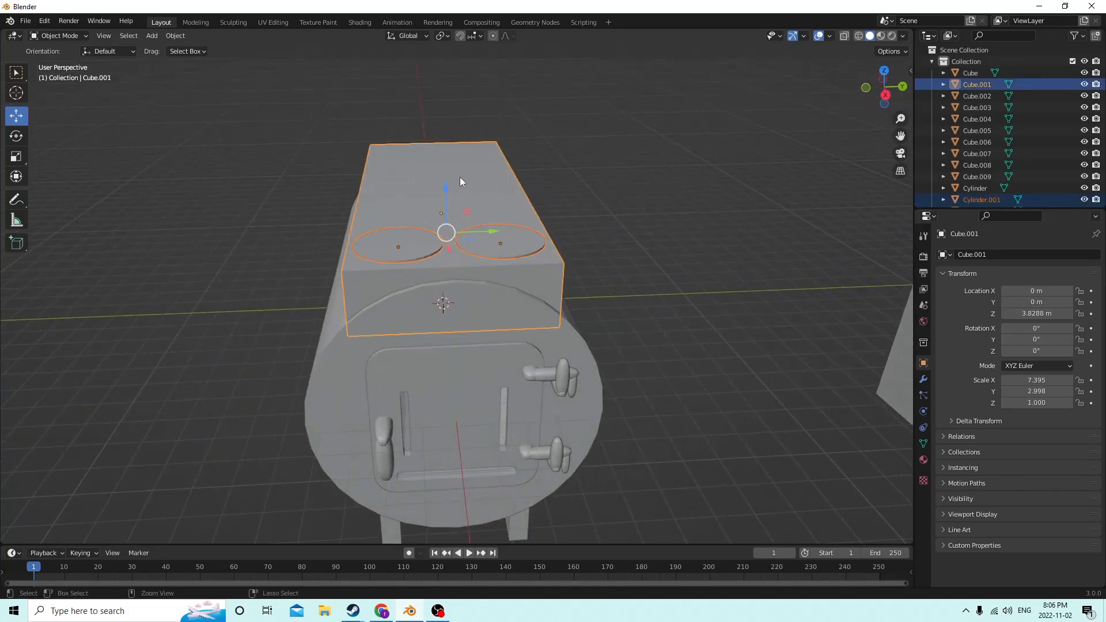
pyautogui.click(405, 228)
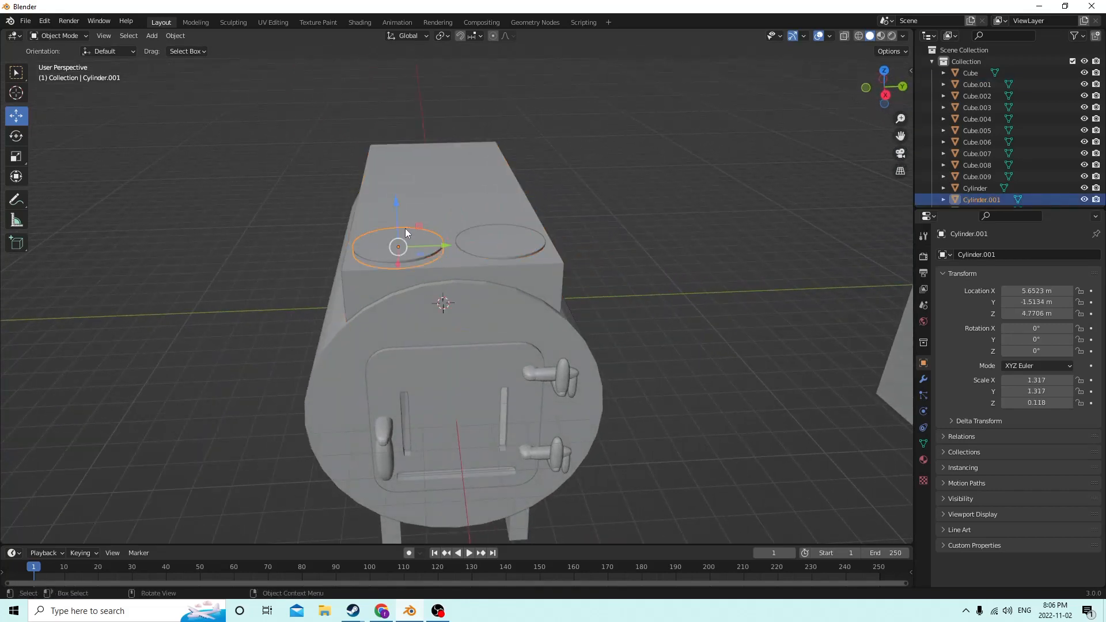
pyautogui.keyDown('shift'); pyautogui.click(514, 234); pyautogui.keyUp('shift')
pyautogui.hotkey('shift', 'd')
pyautogui.press('Escape')
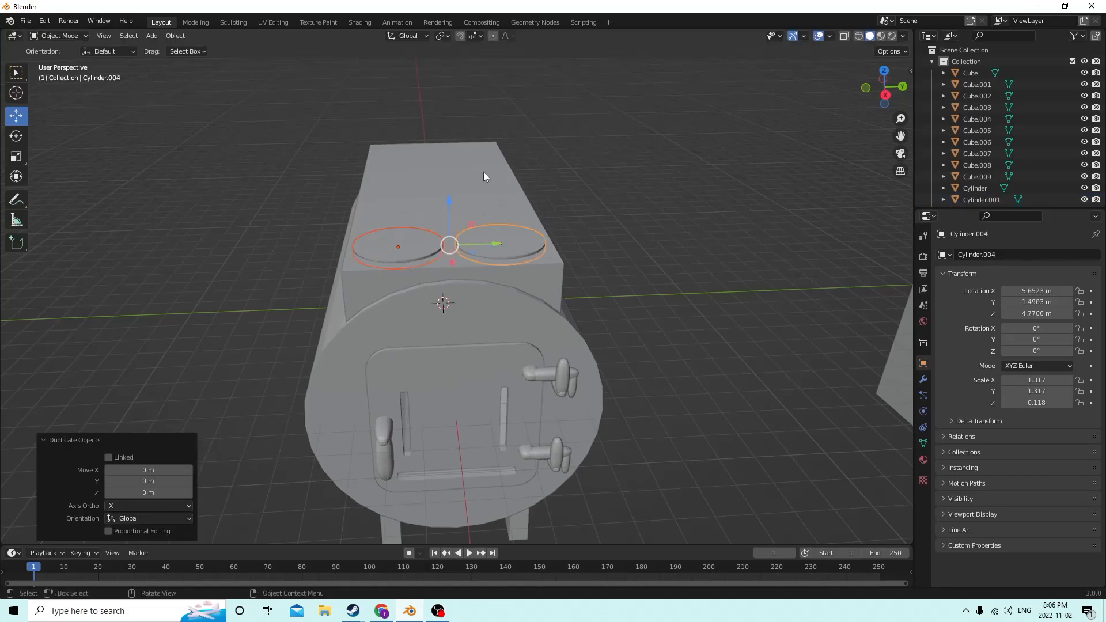
pyautogui.moveTo(452, 199); pyautogui.dragTo(450, 170)
# Cut the two lower discs out of the top box with an Auto Boolean Difference from the Bool Tool.
pyautogui.click(420, 246)
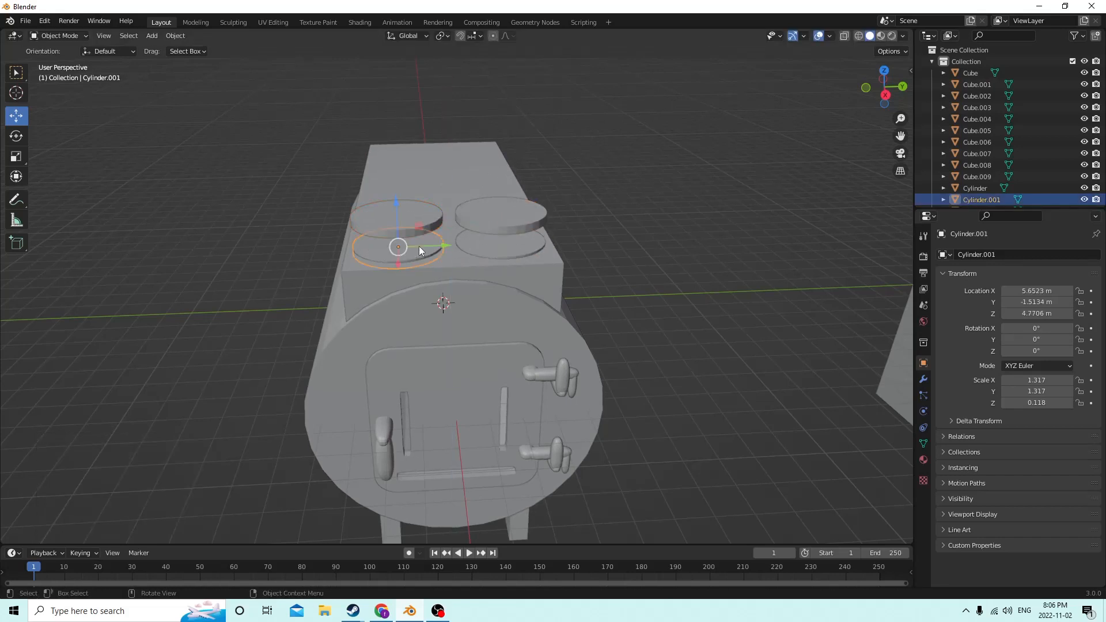
pyautogui.keyDown('shift'); pyautogui.click(477, 249); pyautogui.keyUp('shift')
pyautogui.keyDown('shift'); pyautogui.click(469, 258); pyautogui.keyUp('shift')
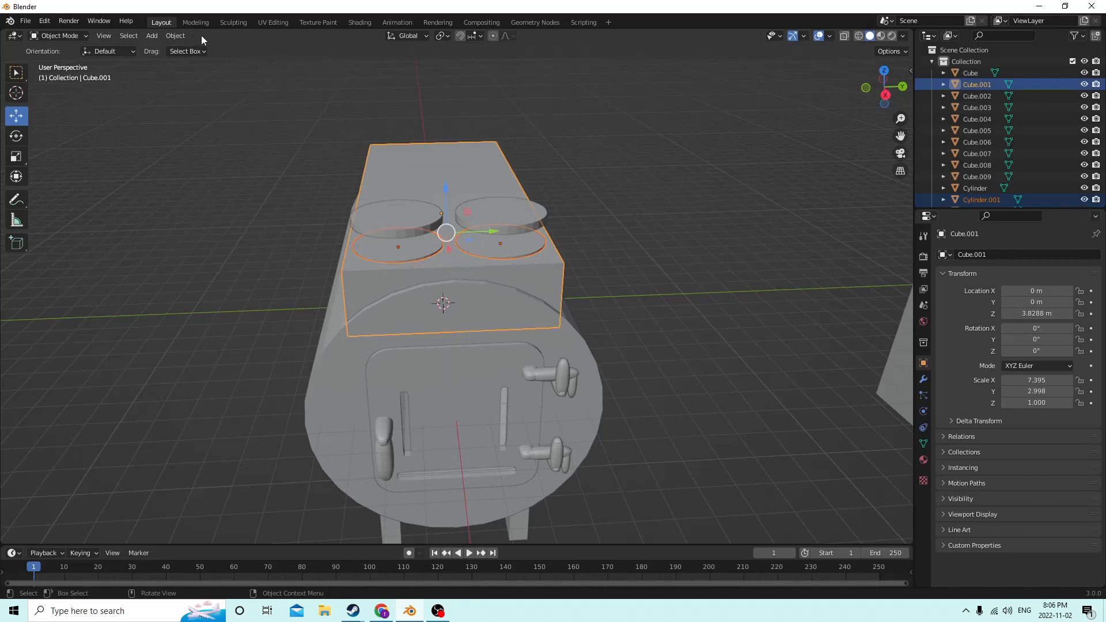
pyautogui.click(176, 36)
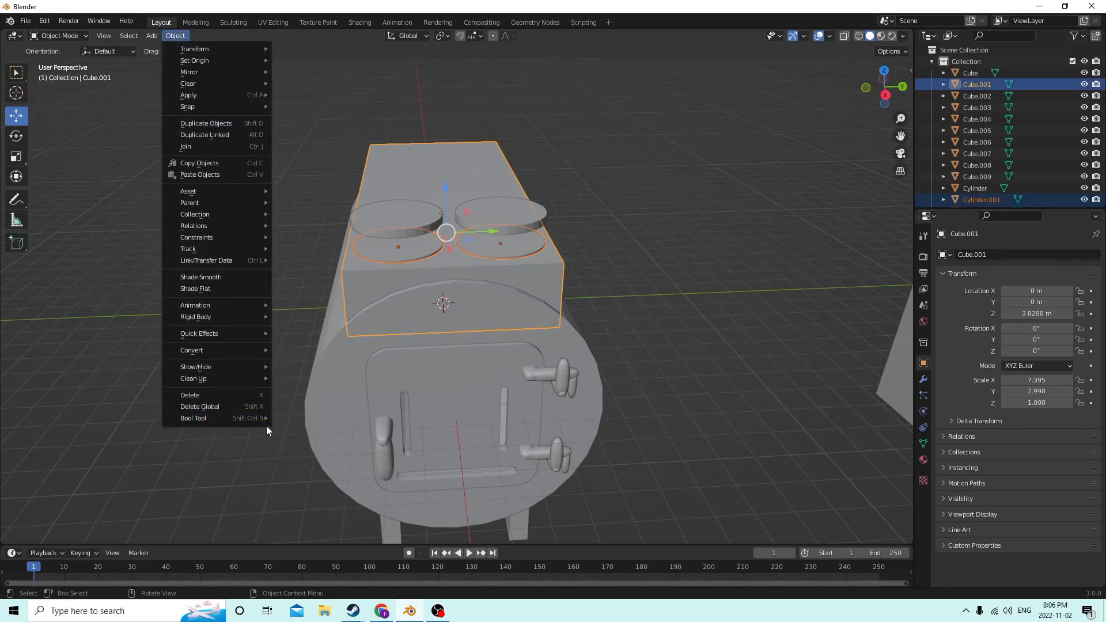
pyautogui.click(171, 46)
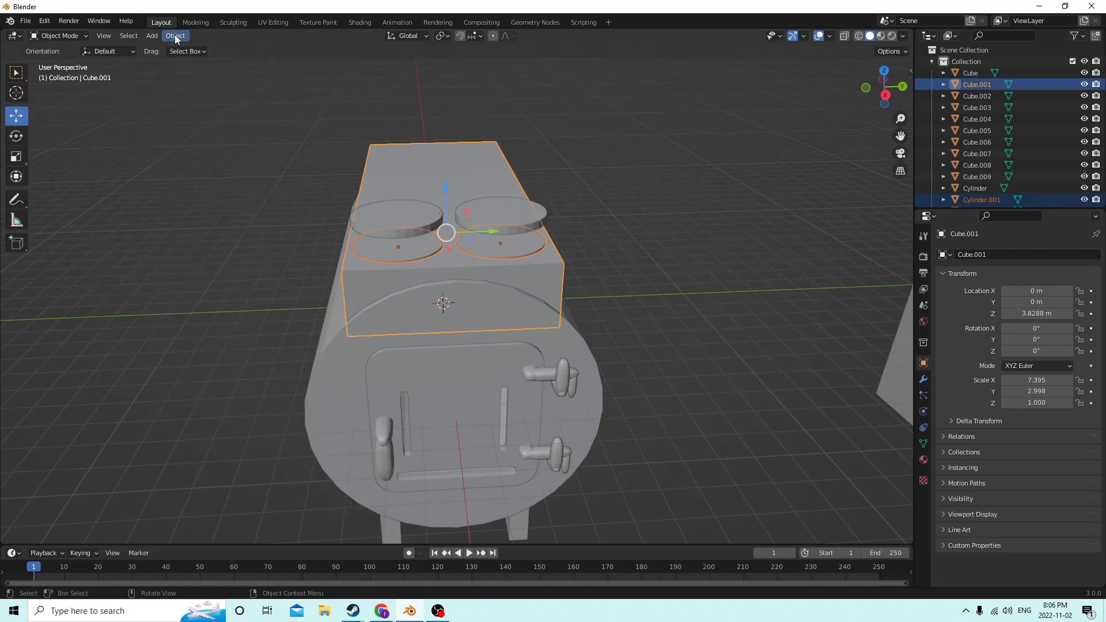
pyautogui.click(176, 36)
pyautogui.moveTo(212, 418)
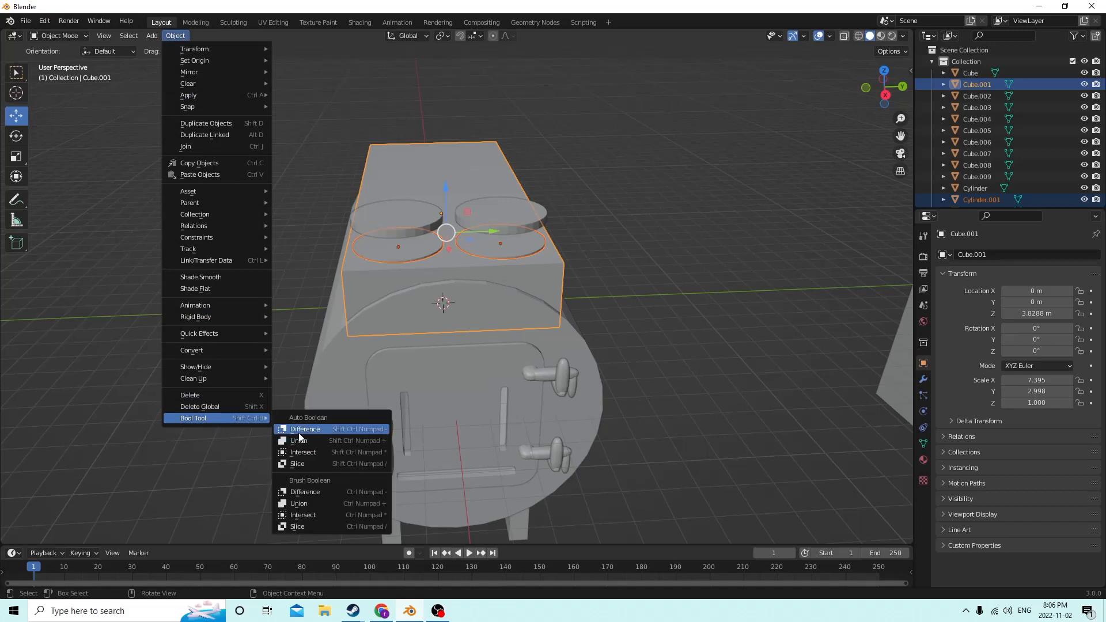
pyautogui.click(298, 433)
pyautogui.moveTo(295, 406); pyautogui.dragTo(546, 282, button='middle')
# Delete the floor faces of both round recesses in the top box's mesh to open them up.
pyautogui.press('Tab')
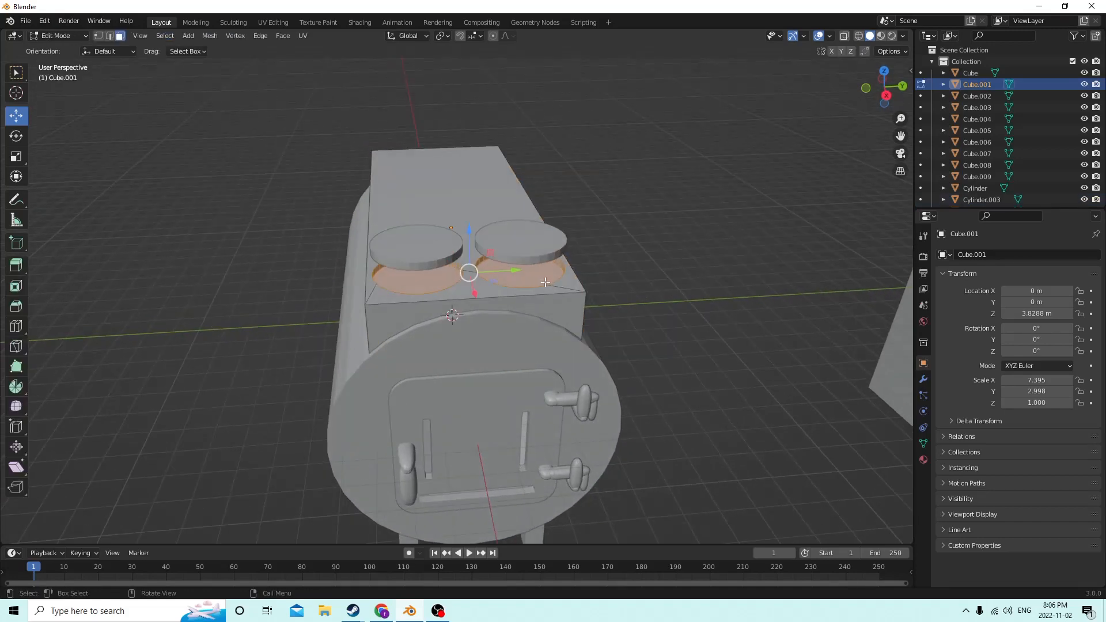
pyautogui.click(536, 280)
pyautogui.keyDown('shift'); pyautogui.click(400, 284); pyautogui.keyUp('shift')
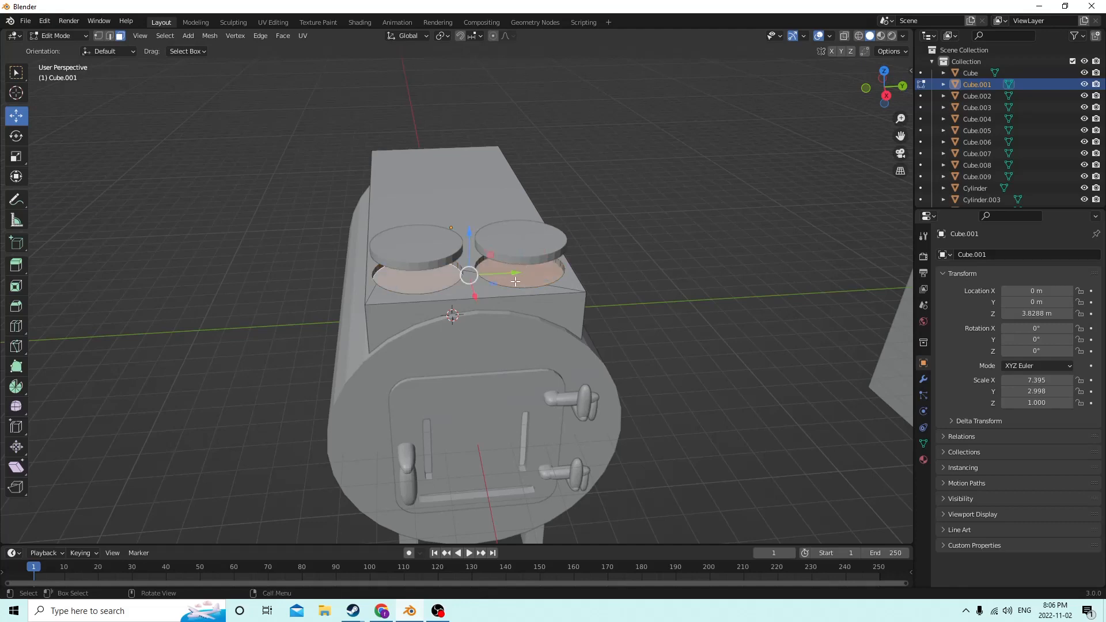
pyautogui.press('x')
pyautogui.click(512, 281)
pyautogui.moveTo(511, 281); pyautogui.dragTo(483, 172, button='middle')
pyautogui.press('Tab')
# Duplicate the two lifted discs and stack the copies on top of them at about Z 5.87 m.
pyautogui.click(440, 170)
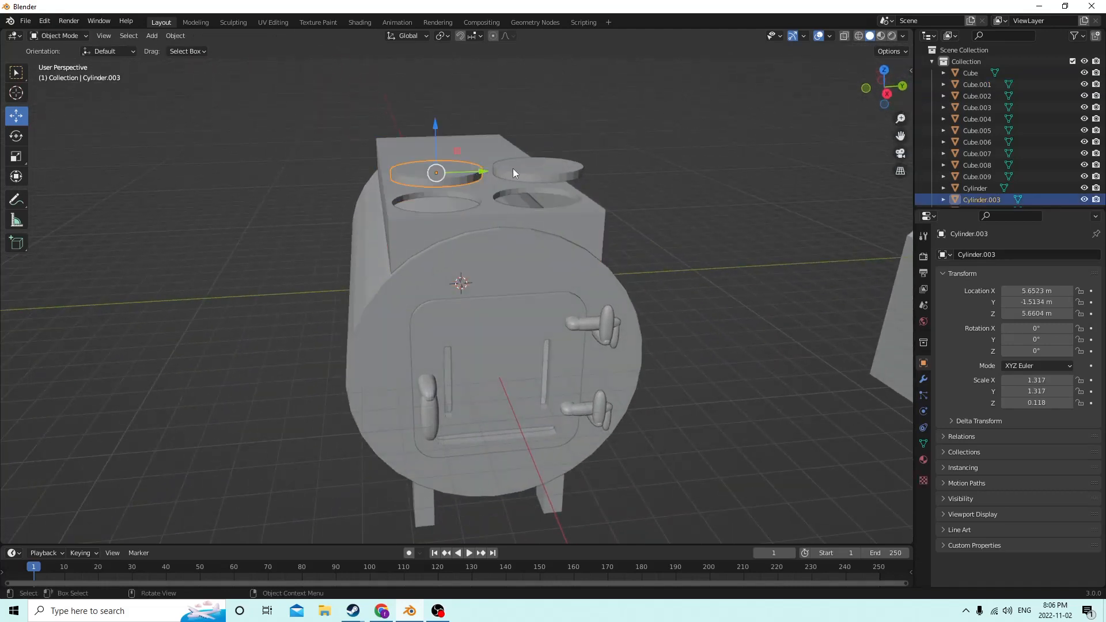
pyautogui.keyDown('shift'); pyautogui.click(528, 165); pyautogui.keyUp('shift')
pyautogui.moveTo(528, 165); pyautogui.dragTo(513, 196, button='middle')
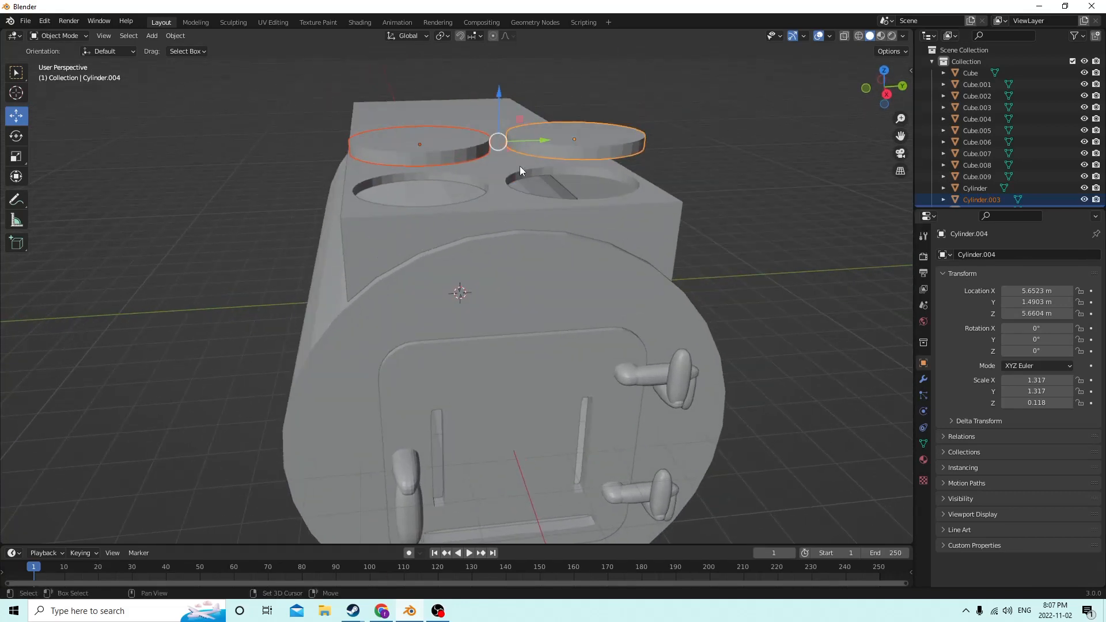
pyautogui.hotkey('shift', 'd')
pyautogui.press('Escape')
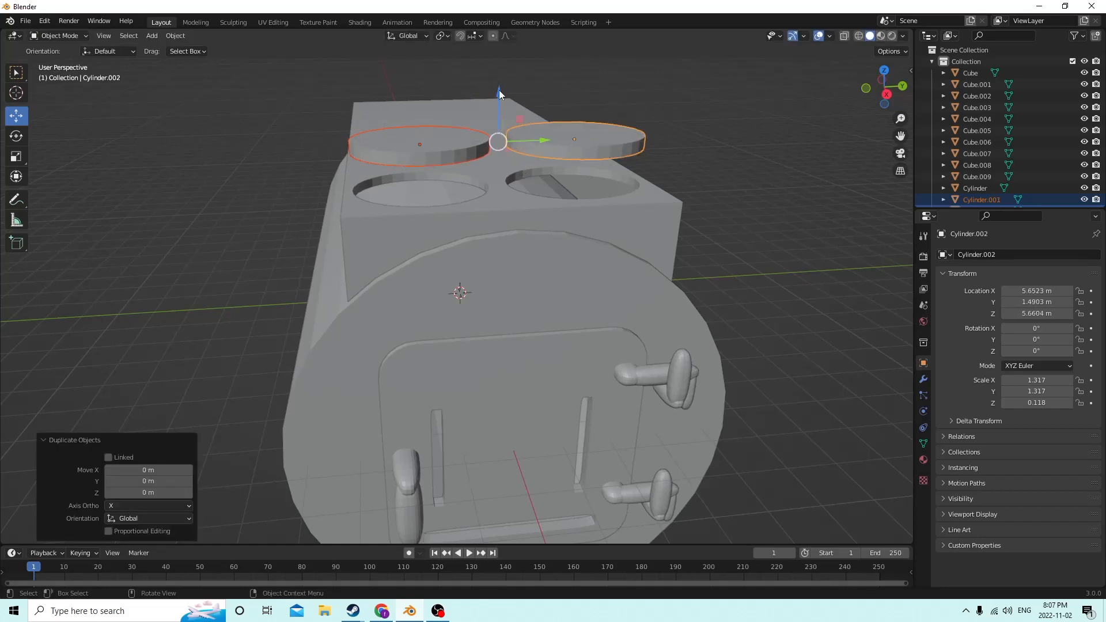
pyautogui.moveTo(499, 90); pyautogui.dragTo(493, 74)
pyautogui.moveTo(493, 73); pyautogui.dragTo(479, 131, button='middle')
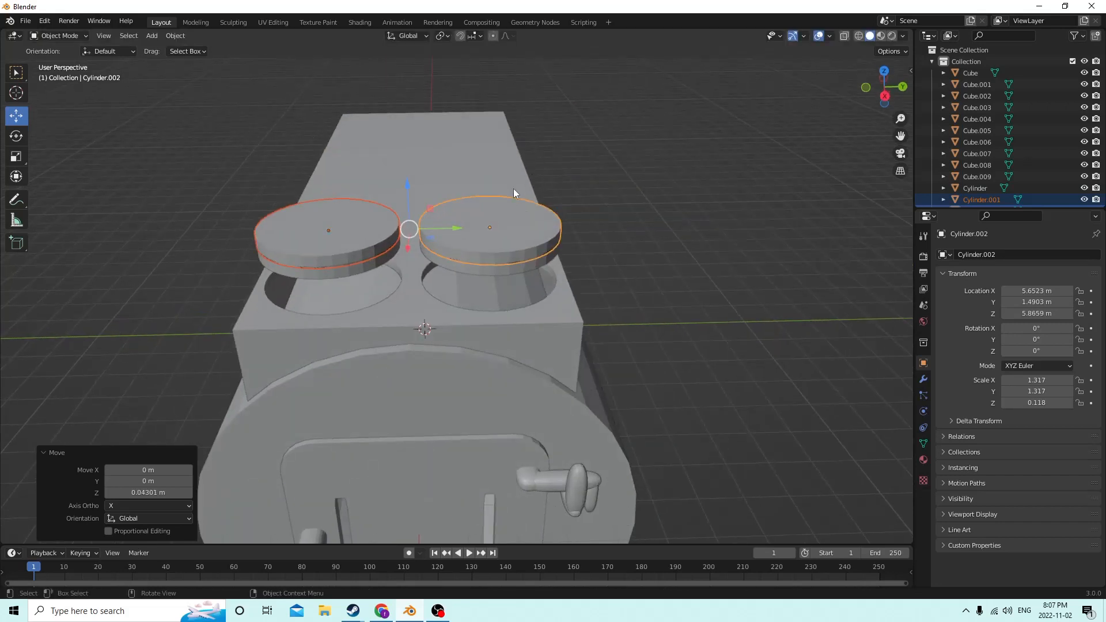
# Enlarge the two upper discs one at a time, to about 1.478 for the +Y disc and 1.503 for the -Y disc.
pyautogui.click(496, 225)
pyautogui.hotkey('ctrl', 'z')
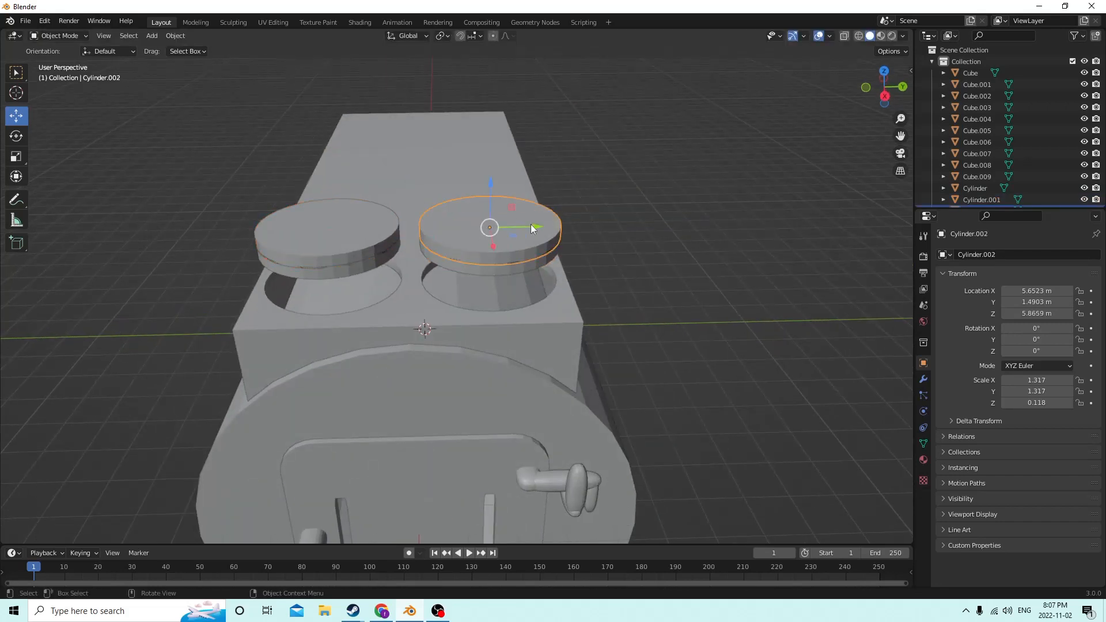
pyautogui.press('s')
pyautogui.click(634, 216)
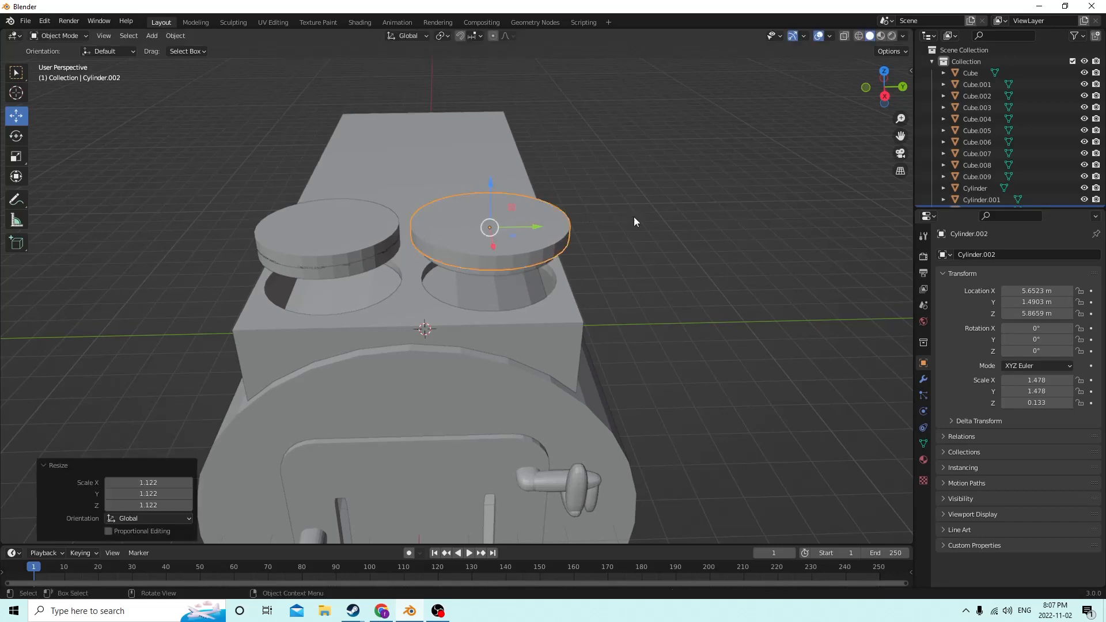
pyautogui.click(340, 237)
pyautogui.press('s')
pyautogui.click(433, 218)
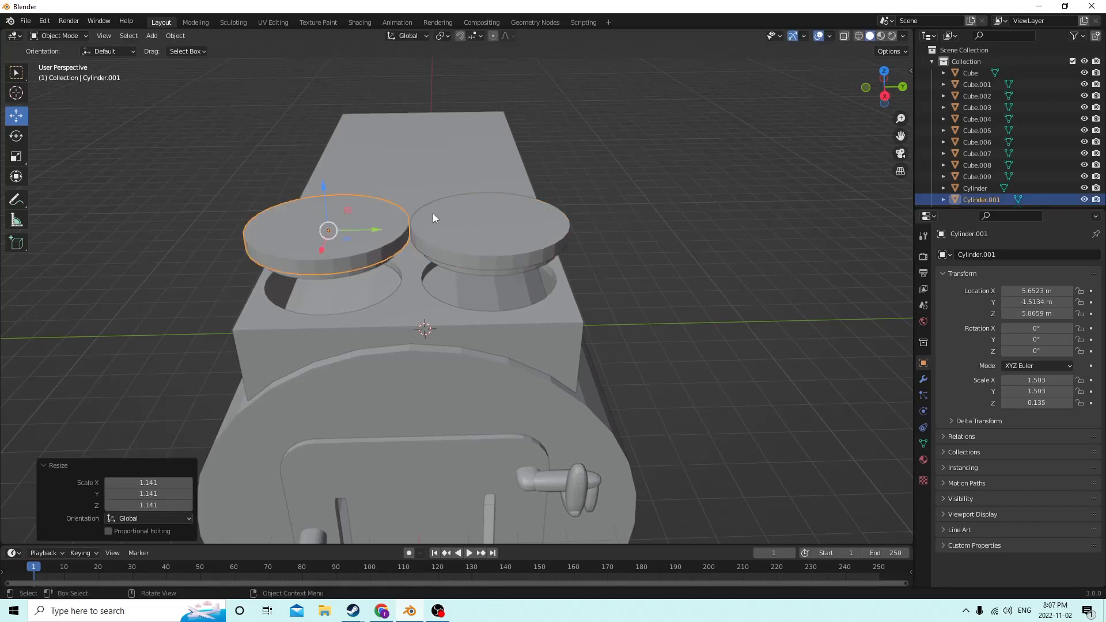
pyautogui.moveTo(434, 218); pyautogui.dragTo(440, 145, button='middle')
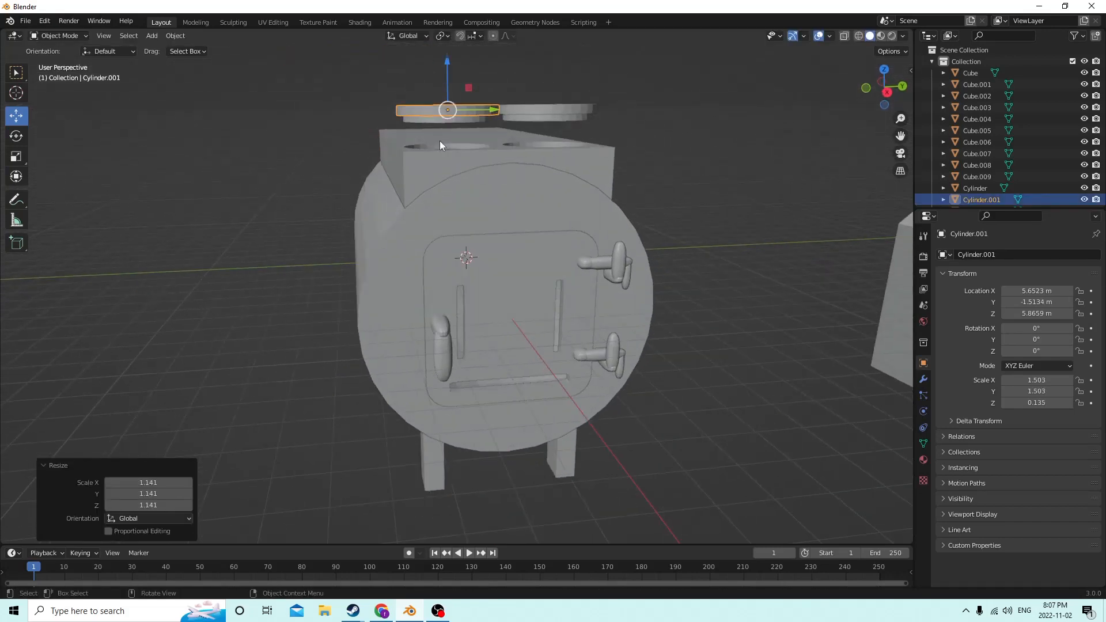
# Join each enlarged disc with the smaller disc beneath it into a single lid.
pyautogui.click(442, 127)
pyautogui.click(426, 109)
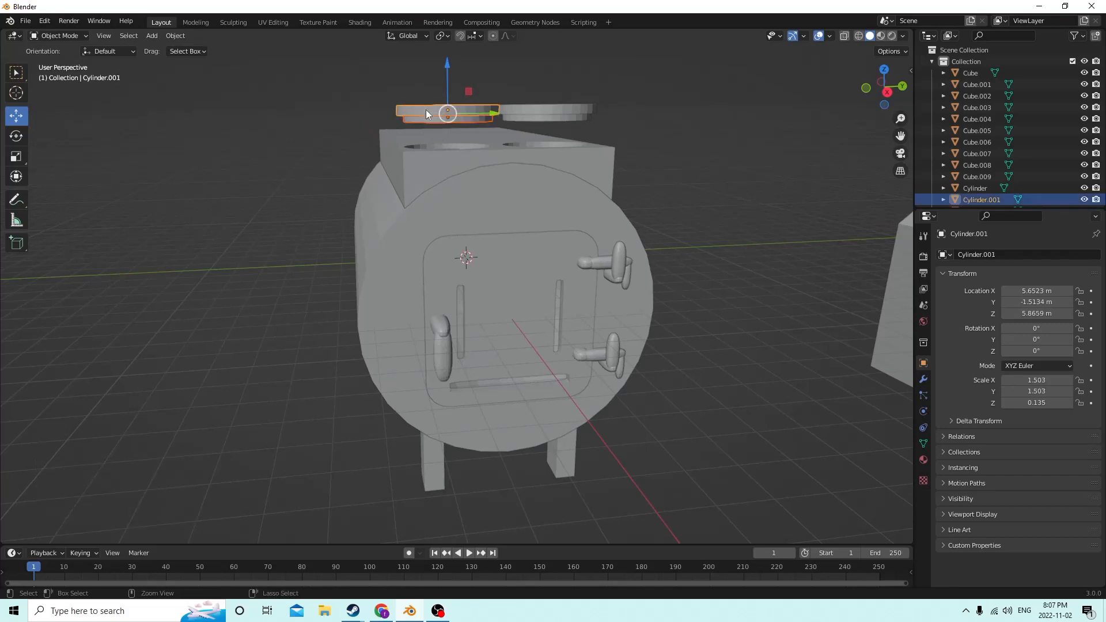
pyautogui.moveTo(426, 113); pyautogui.dragTo(450, 157, button='middle')
pyautogui.click(489, 209)
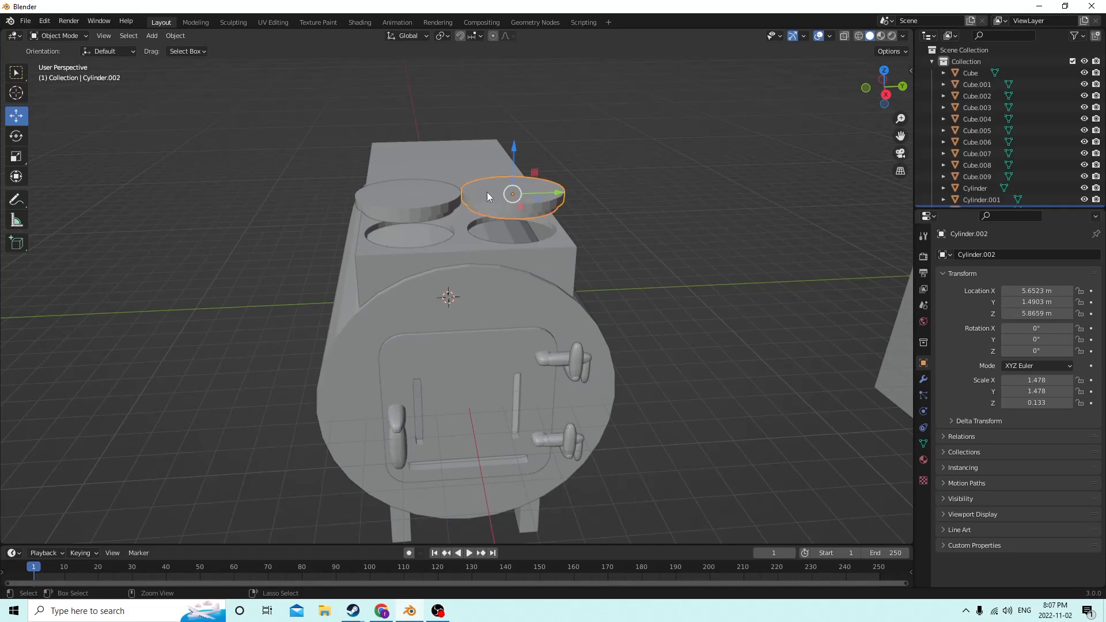
# Lower both lids together into the round holes of the top box, to about Z 4.96 m.
pyautogui.moveTo(486, 192); pyautogui.dragTo(463, 171, button='middle')
pyautogui.keyDown('shift'); pyautogui.click(433, 139); pyautogui.keyUp('shift')
pyautogui.moveTo(468, 88); pyautogui.dragTo(477, 123)
pyautogui.moveTo(477, 123); pyautogui.dragTo(704, 200, button='middle')
pyautogui.click(676, 217)
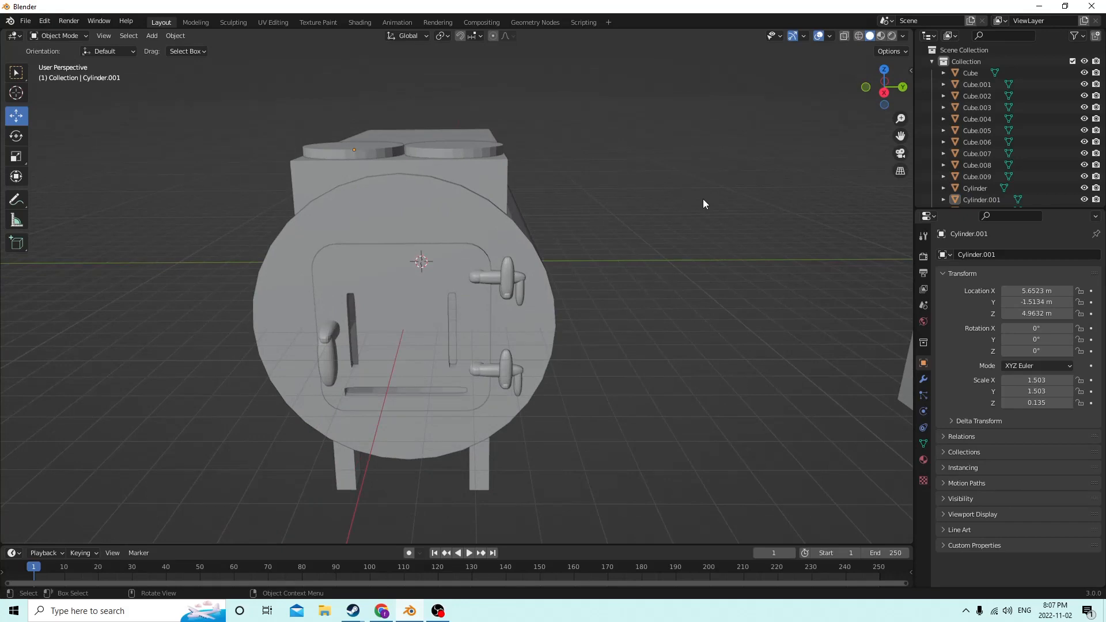
# Add a cylinder mesh at the scene origin with 32 vertices, 1 m radius and 2 m depth.
pyautogui.moveTo(703, 202); pyautogui.dragTo(638, 358, button='middle')
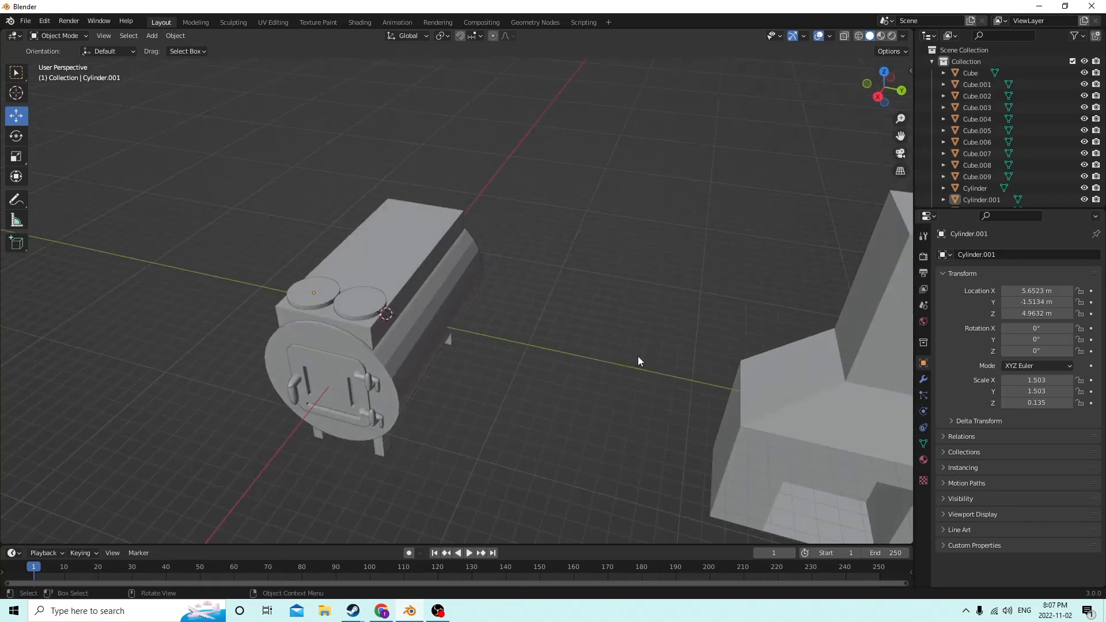
pyautogui.hotkey('shift', 'a')
pyautogui.moveTo(637, 356)
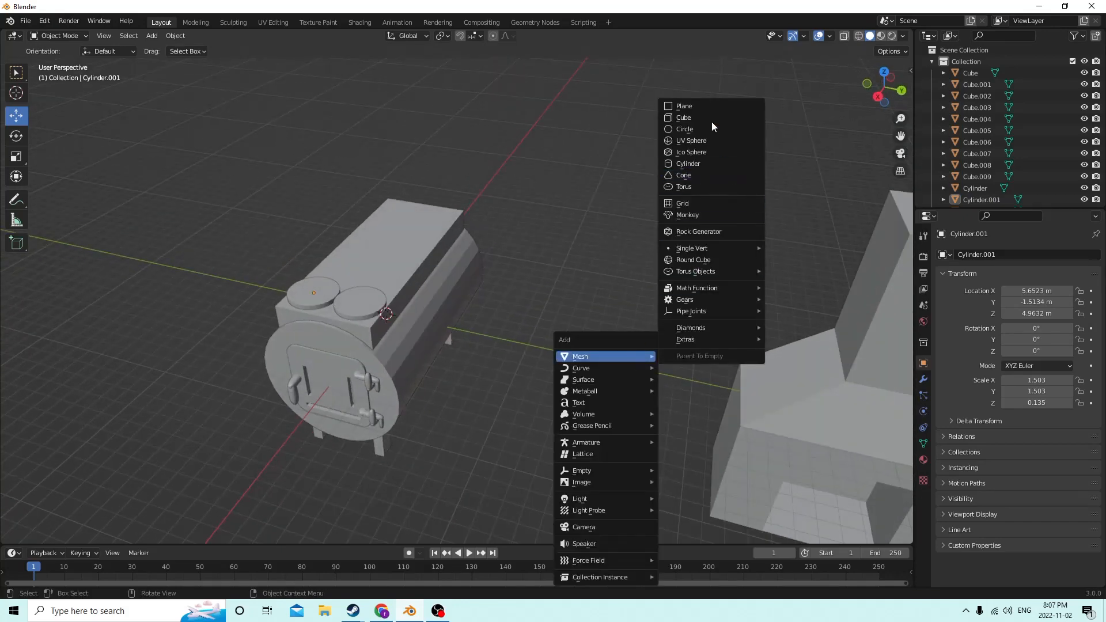
pyautogui.click(688, 164)
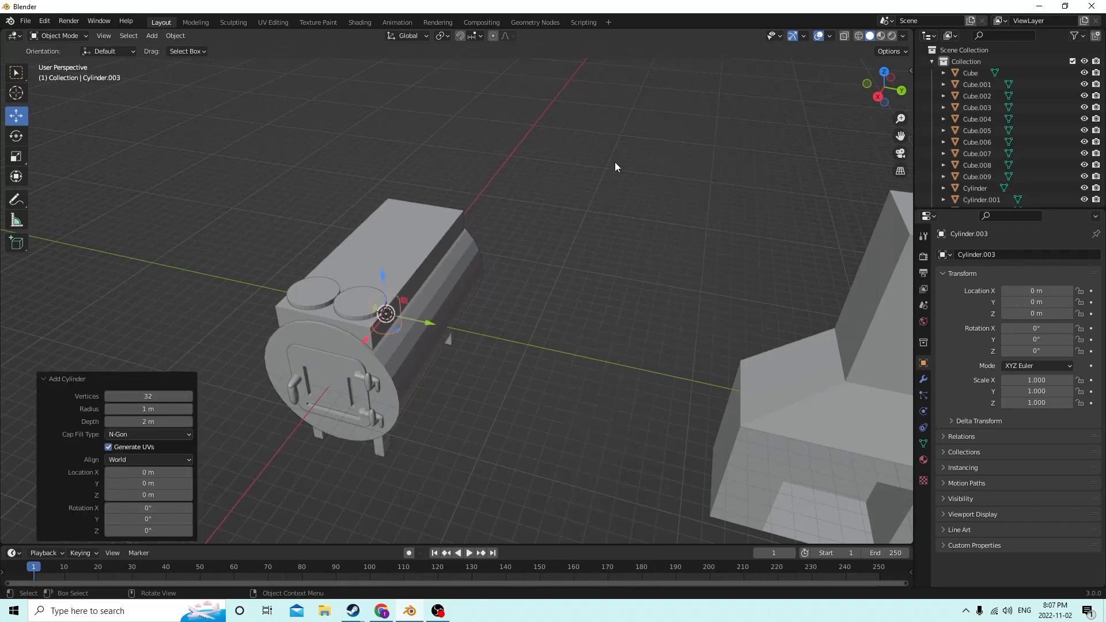
# Position the new cylinder over the top box's rear end at about X -5.48 m, Z 5.06 m, and scale it uniformly to about 1.448.
pyautogui.moveTo(614, 163); pyautogui.dragTo(321, 255, button='middle')
pyautogui.moveTo(285, 283); pyautogui.dragTo(387, 159)
pyautogui.press('s')
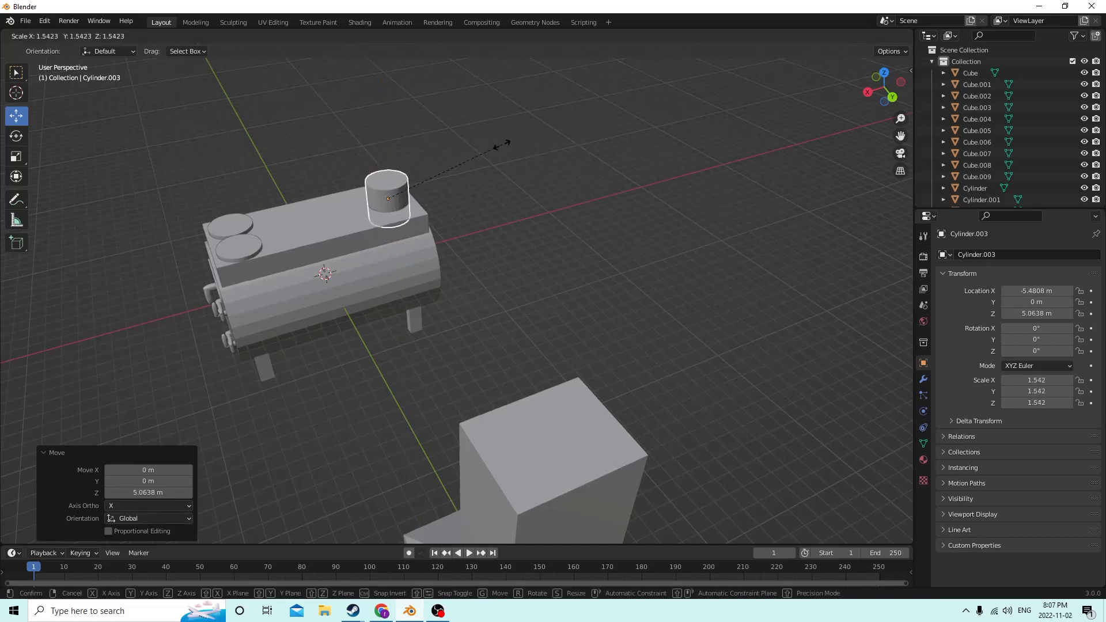
pyautogui.click(493, 145)
pyautogui.moveTo(492, 147); pyautogui.dragTo(495, 126, button='middle')
pyautogui.click(20, 155)
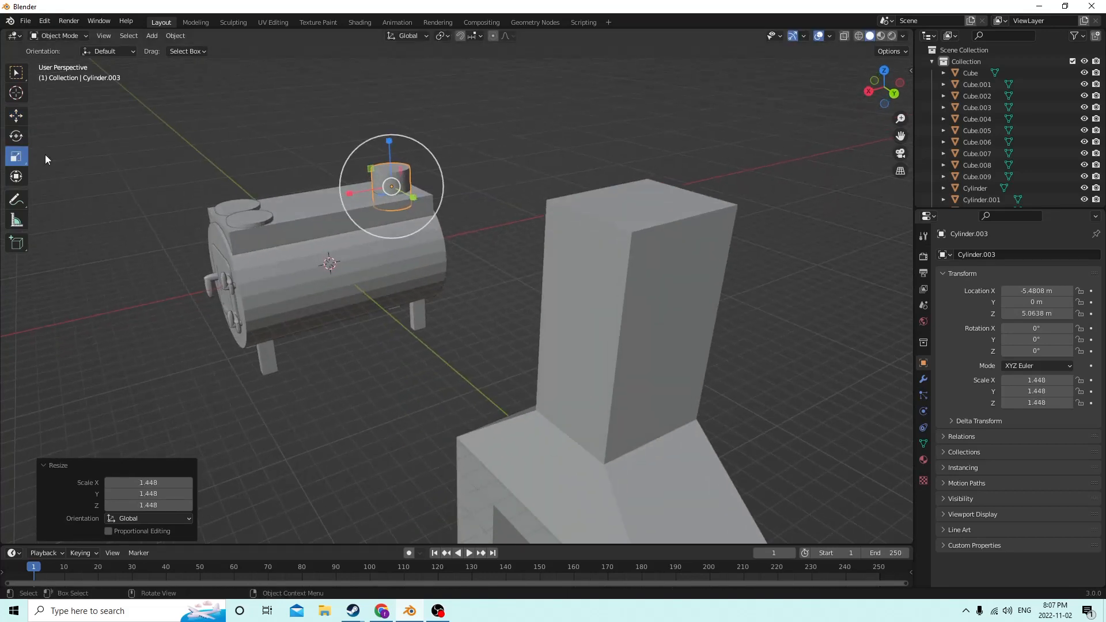
pyautogui.moveTo(360, 173); pyautogui.dragTo(422, 160, button='middle')
pyautogui.moveTo(428, 149); pyautogui.dragTo(428, 133)
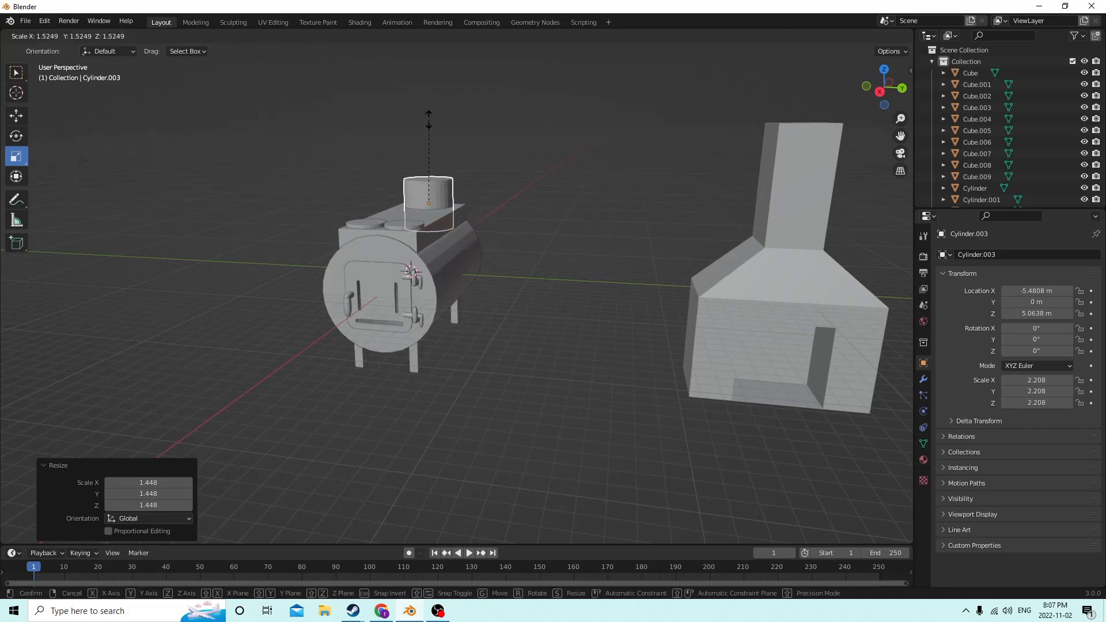
pyautogui.rightClick(428, 131)
# Stretch the rear cylinder to a Z scale of about 3.578 and raise it to about Z 8.2 m as a chimney pipe.
pyautogui.press('s')
pyautogui.press('z')
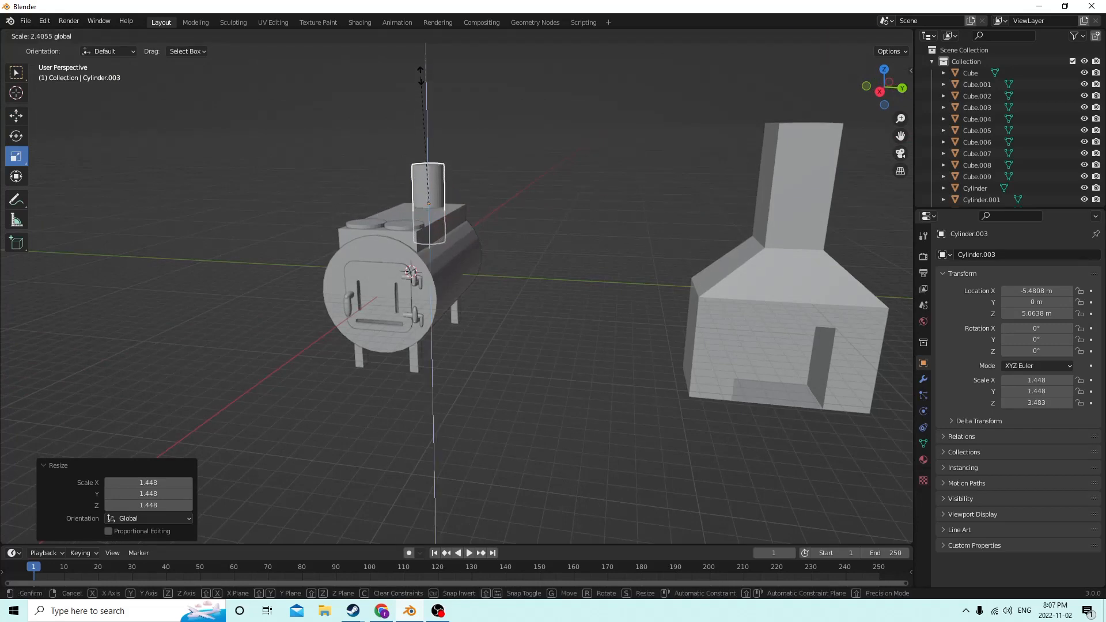
pyautogui.click(424, 111)
pyautogui.moveTo(424, 111); pyautogui.dragTo(413, 119, button='middle')
pyautogui.click(22, 118)
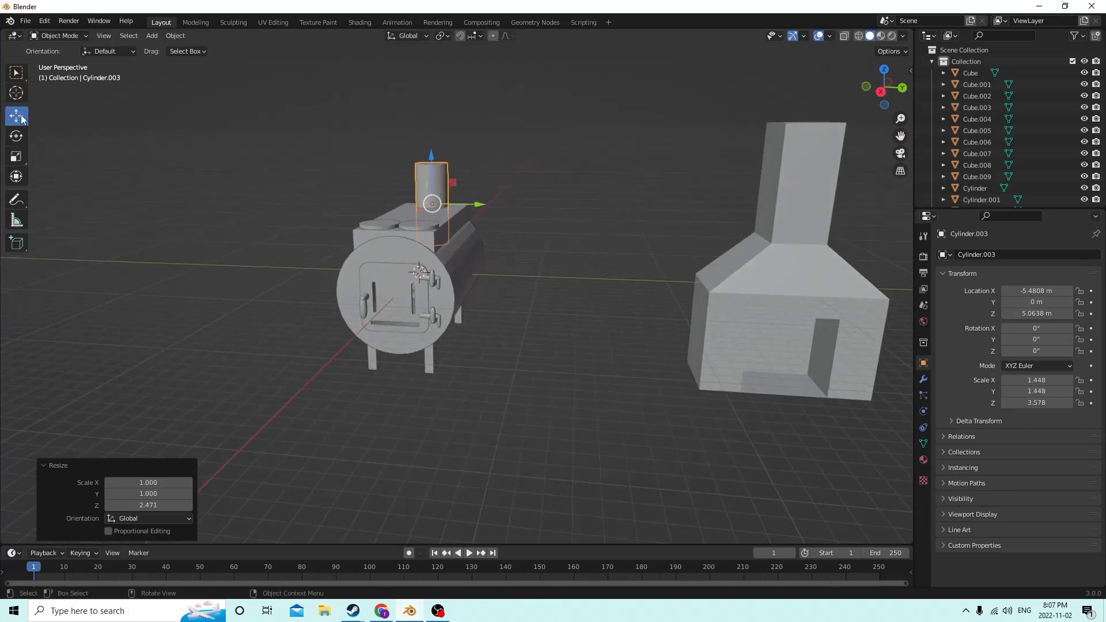
pyautogui.moveTo(425, 158); pyautogui.dragTo(417, 143)
pyautogui.moveTo(417, 143)
pyautogui.mouseDown(button='middle')
pyautogui.moveTo(417, 165)
pyautogui.moveTo(424, 136)
pyautogui.mouseUp(button='middle')
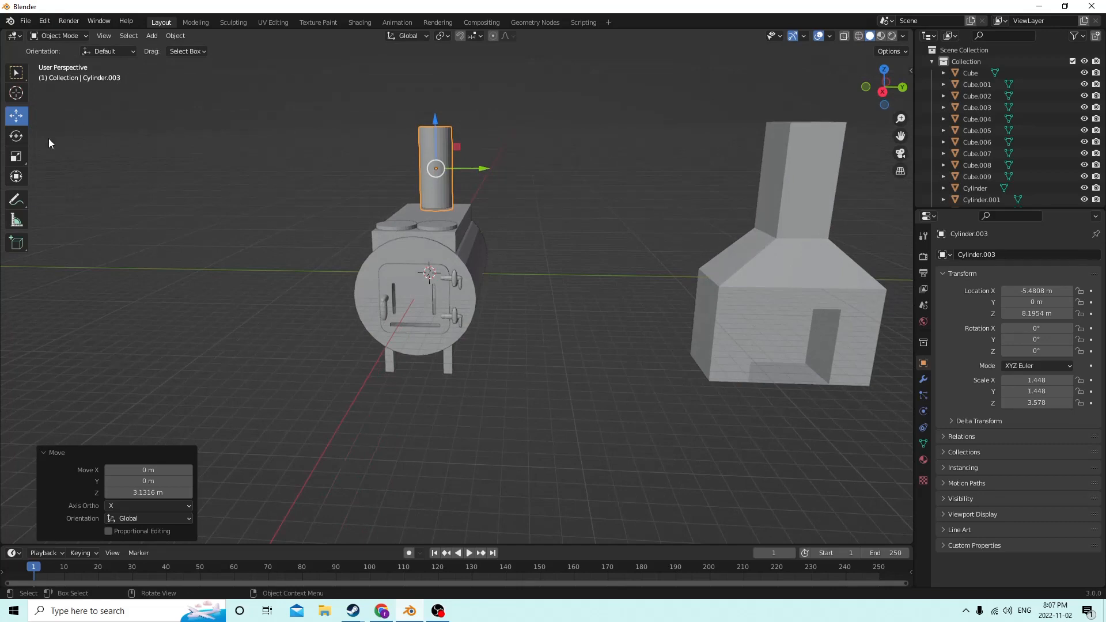
# Stretch the chimney pipe to a Z scale of about 7.777 and raise it to about Z 12.098 m.
pyautogui.click(16, 156)
pyautogui.moveTo(438, 115); pyautogui.dragTo(434, 86)
pyautogui.rightClick(441, 105)
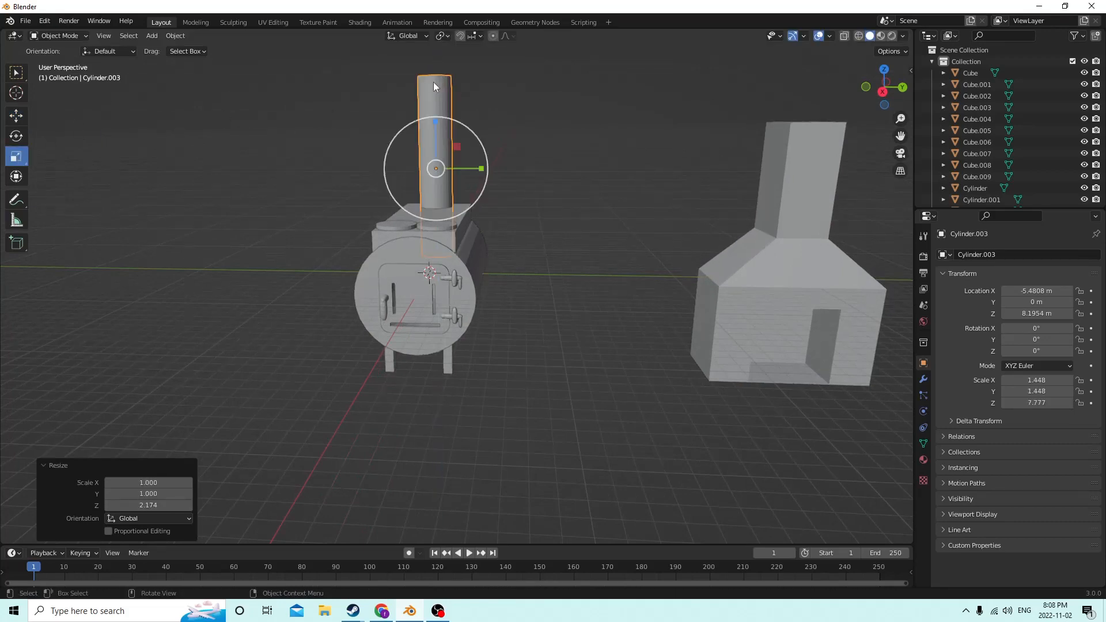
pyautogui.click(16, 116)
pyautogui.moveTo(425, 125); pyautogui.dragTo(428, 73)
pyautogui.moveTo(443, 106); pyautogui.dragTo(423, 138, button='middle')
pyautogui.scroll(3, 427, 167)
# Duplicate the chimney pipe in place, scale the copy uniformly by about 0.904 and stretch it to a Z scale of about 10.392.
pyautogui.hotkey('shift', 'd')
pyautogui.rightClick(507, 90)
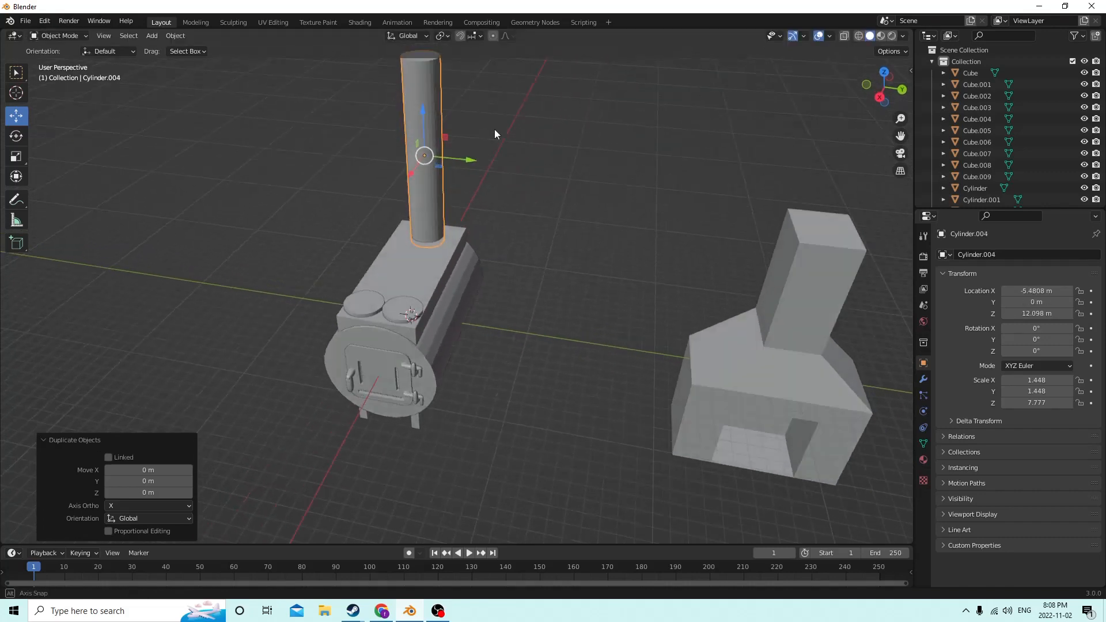
pyautogui.moveTo(495, 129)
pyautogui.mouseDown(button='middle')
pyautogui.moveTo(448, 151)
pyautogui.moveTo(475, 134)
pyautogui.mouseUp(button='middle')
pyautogui.press('s')
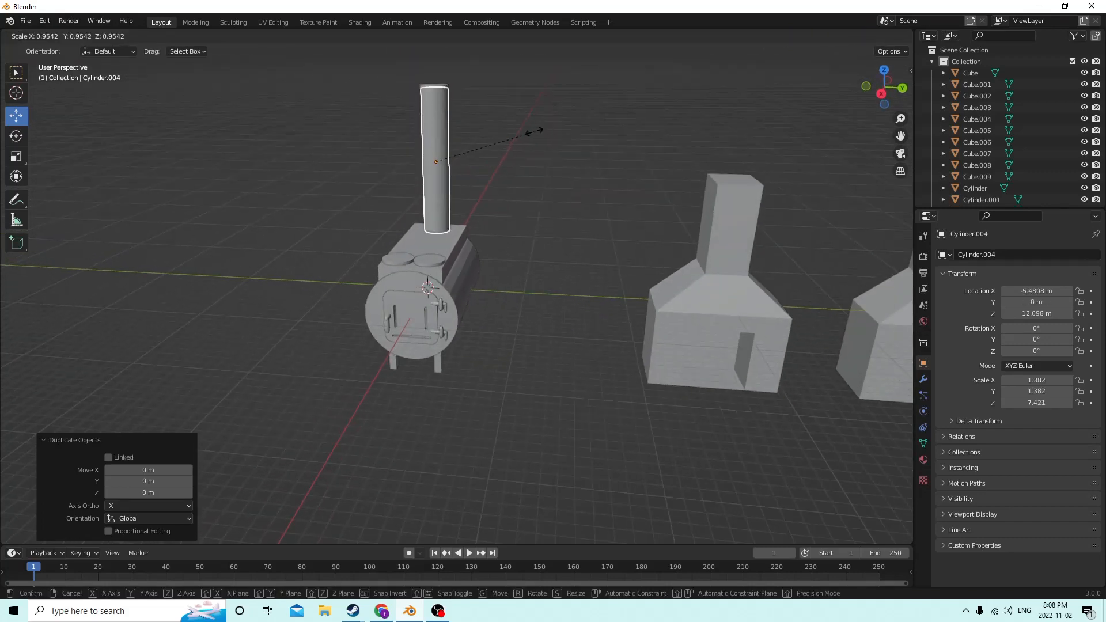
pyautogui.click(530, 132)
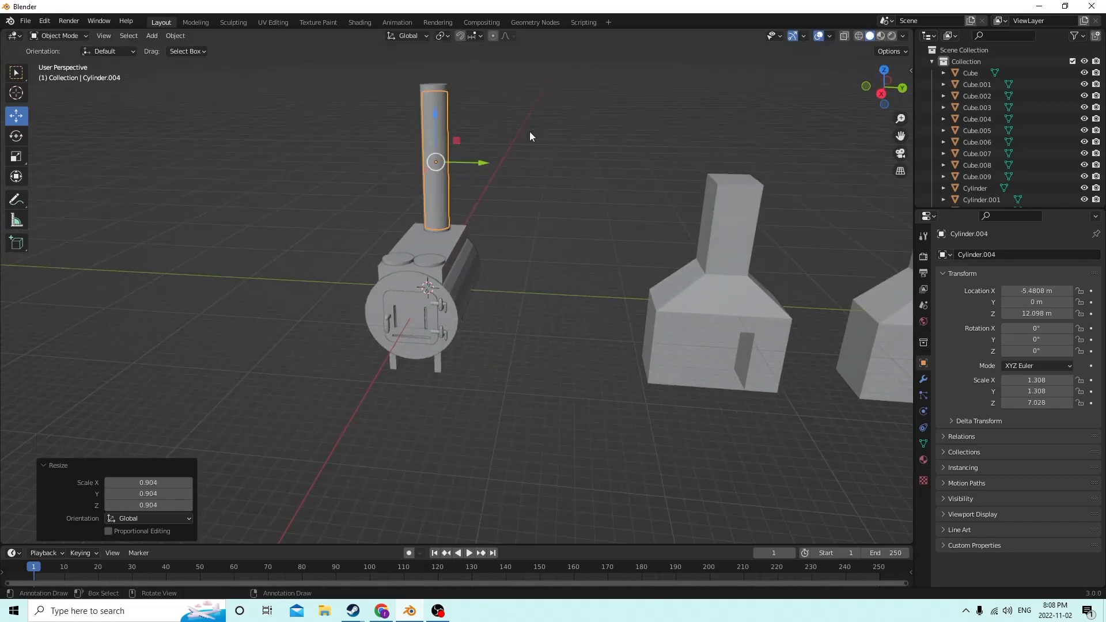
pyautogui.click(17, 156)
pyautogui.moveTo(433, 115); pyautogui.dragTo(433, 94)
pyautogui.moveTo(432, 94); pyautogui.dragTo(422, 174, button='middle')
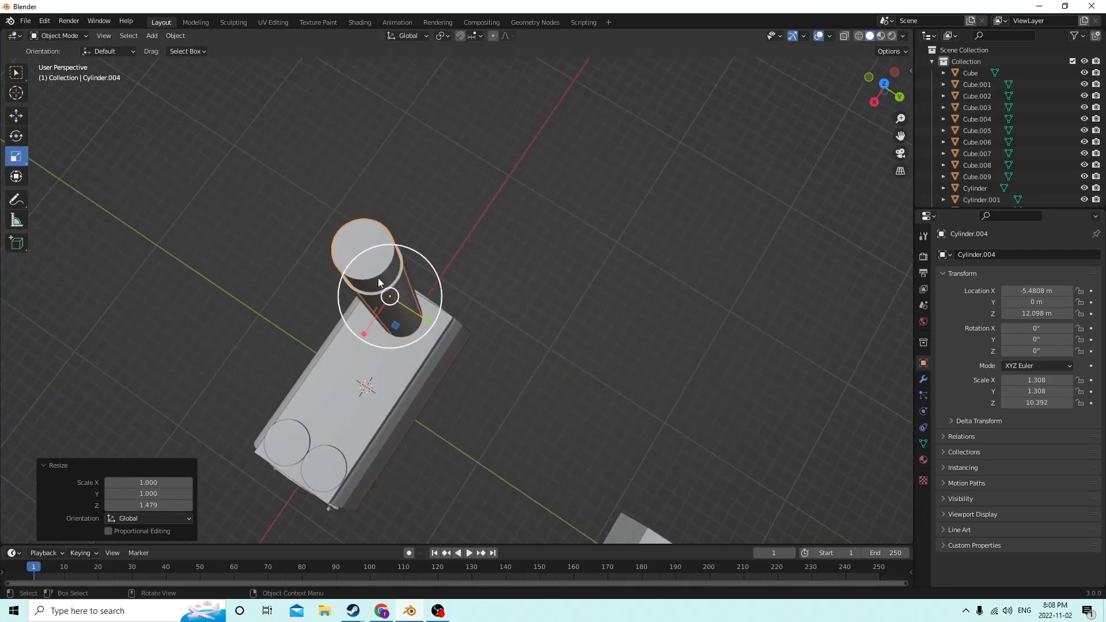
# Hollow out the chimney pipe by subtracting the inner cylinder from it with the Bool Tool's Auto Boolean Difference.
pyautogui.click(383, 304)
pyautogui.moveTo(382, 304); pyautogui.dragTo(220, 59, button='middle')
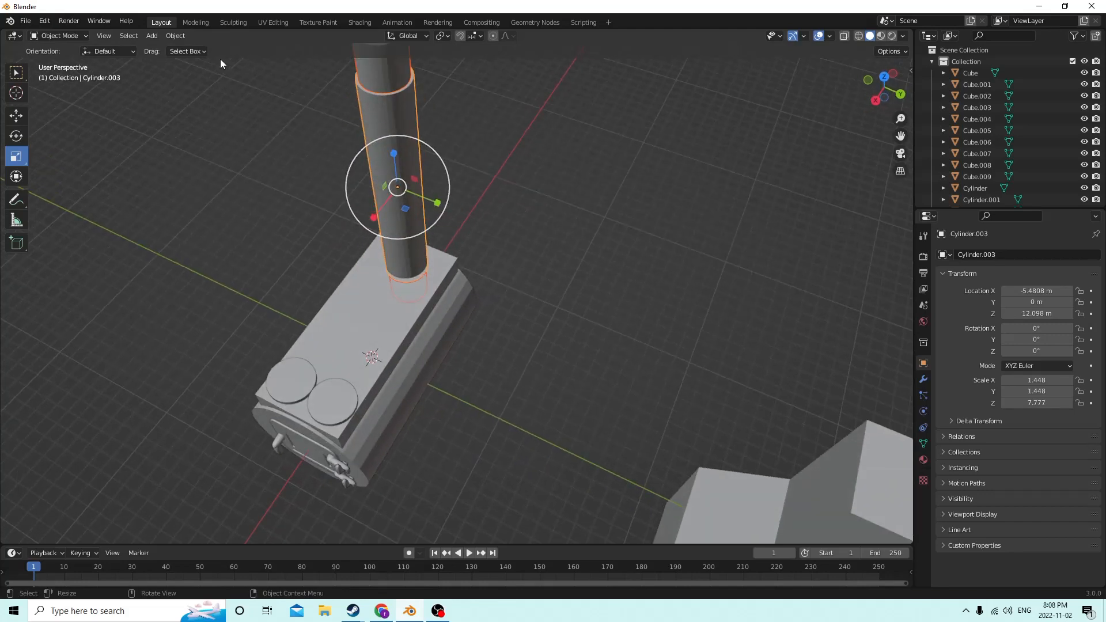
pyautogui.click(177, 37)
pyautogui.moveTo(223, 417)
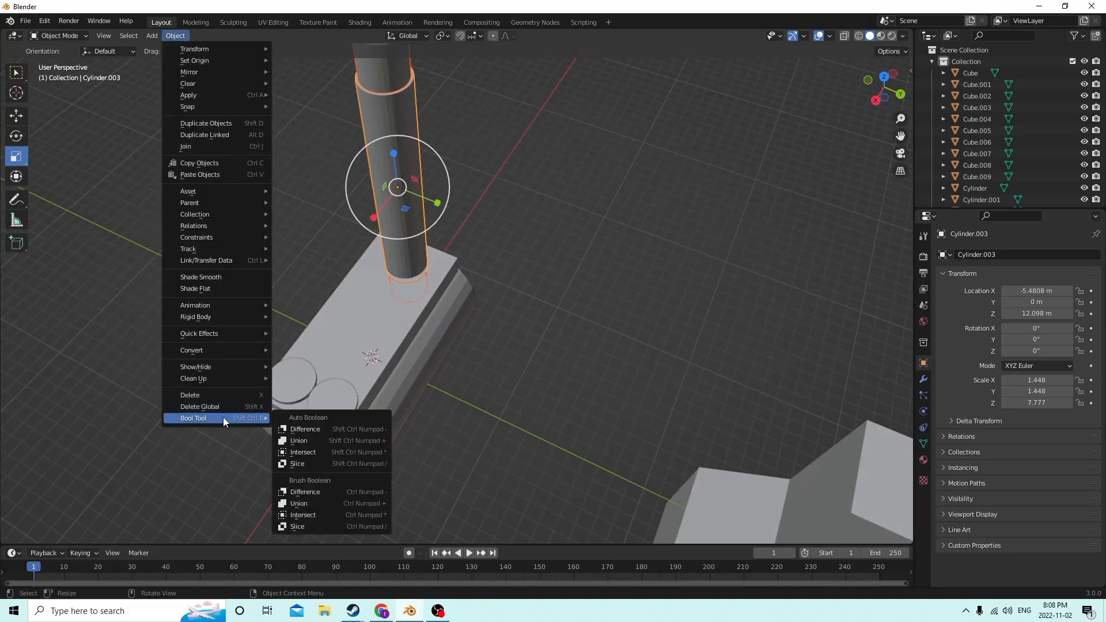
pyautogui.click(322, 429)
pyautogui.moveTo(355, 320); pyautogui.dragTo(486, 275, button='middle')
pyautogui.click(580, 243)
# Examine the stove and its hollowed chimney pipe up close and from a distance.
pyautogui.scroll(3, 548, 252)
pyautogui.scroll(-4, 466, 250)
pyautogui.scroll(-3, 617, 237)
pyautogui.scroll(3, 679, 235)
pyautogui.scroll(-3, 578, 235)
pyautogui.press('Tab')
pyautogui.press('Tab')
pyautogui.click(497, 264)
pyautogui.click(505, 297)
# Join the four legs, both round lids, the top box and the chimney pipe into the barrel-shaped stove body.
pyautogui.click(482, 372)
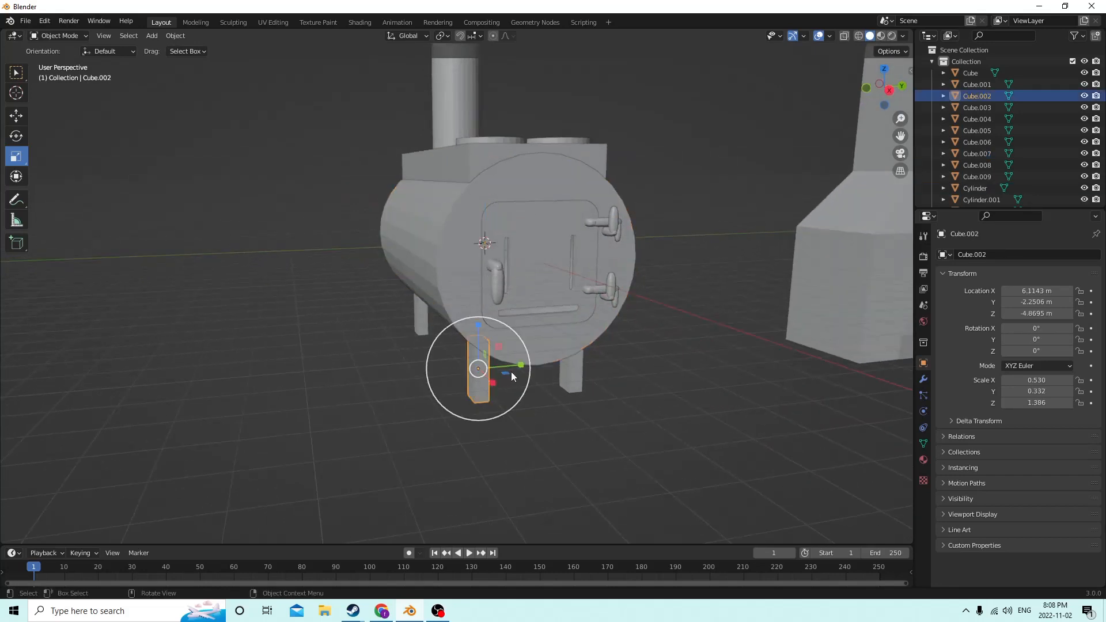
pyautogui.keyDown('shift'); pyautogui.click(574, 365); pyautogui.keyUp('shift')
pyautogui.keyDown('shift'); pyautogui.click(414, 313); pyautogui.keyUp('shift')
pyautogui.moveTo(413, 314); pyautogui.dragTo(312, 323, button='middle')
pyautogui.keyDown('shift'); pyautogui.click(436, 318); pyautogui.keyUp('shift')
pyautogui.moveTo(435, 318); pyautogui.dragTo(430, 330, button='middle')
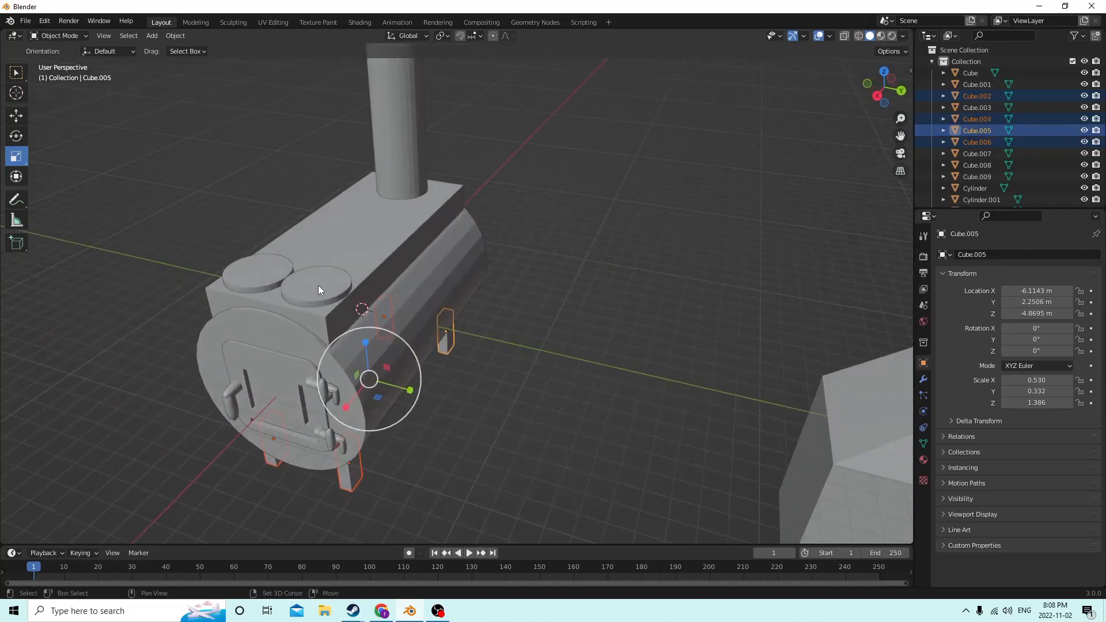
pyautogui.keyDown('shift'); pyautogui.click(253, 266); pyautogui.keyUp('shift')
pyautogui.keyDown('shift'); pyautogui.click(341, 266); pyautogui.keyUp('shift')
pyautogui.keyDown('shift'); pyautogui.click(397, 262); pyautogui.keyUp('shift')
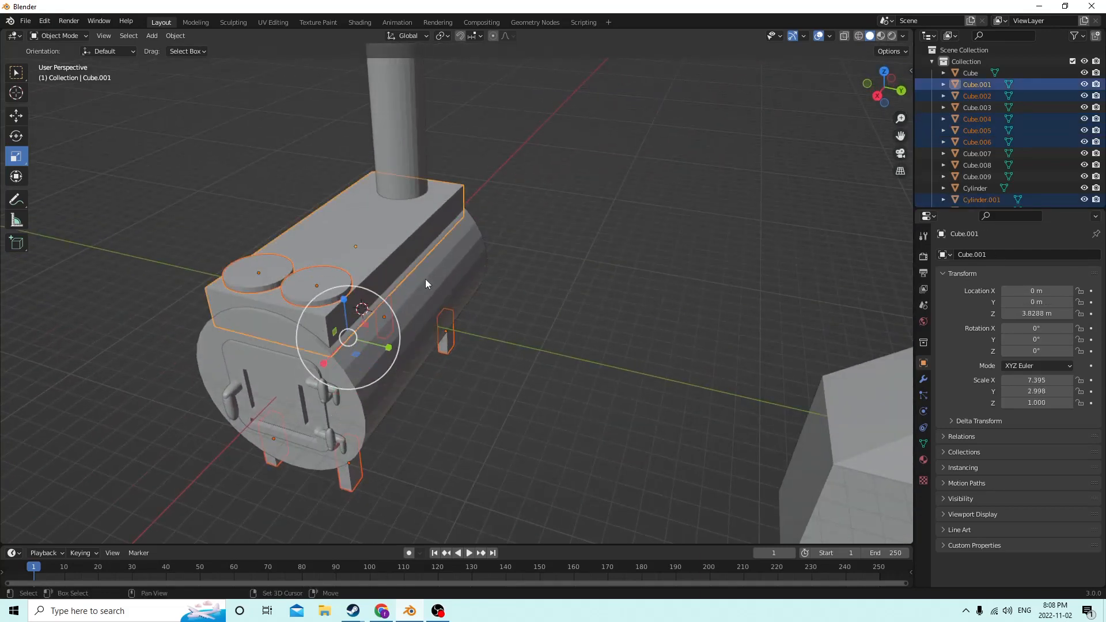
pyautogui.keyDown('shift'); pyautogui.click(399, 119); pyautogui.keyUp('shift')
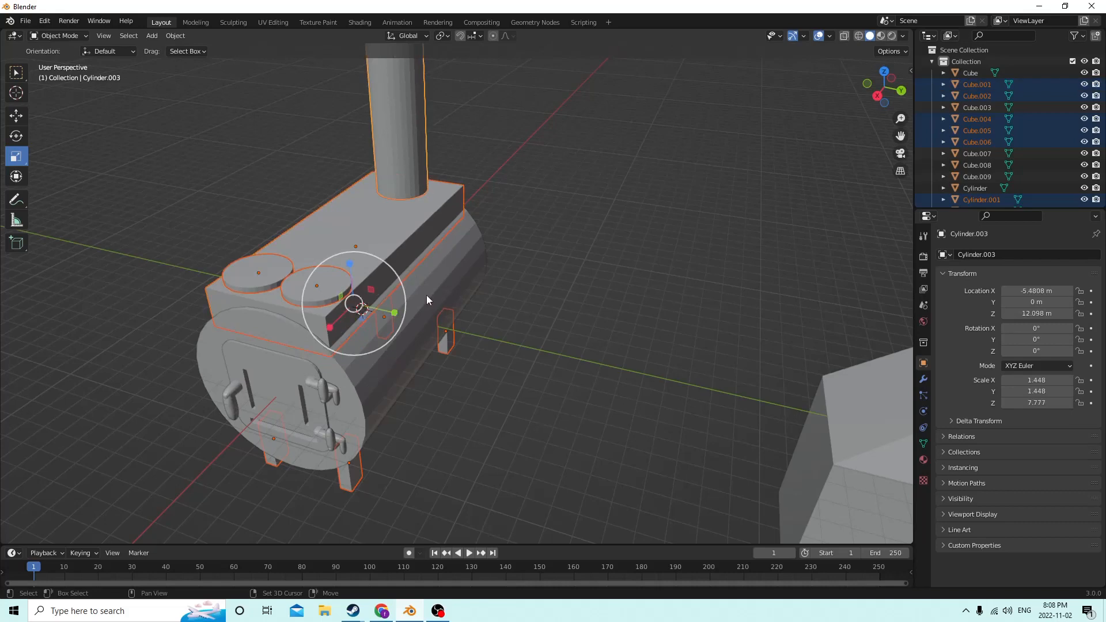
pyautogui.keyDown('shift'); pyautogui.click(441, 275); pyautogui.keyUp('shift')
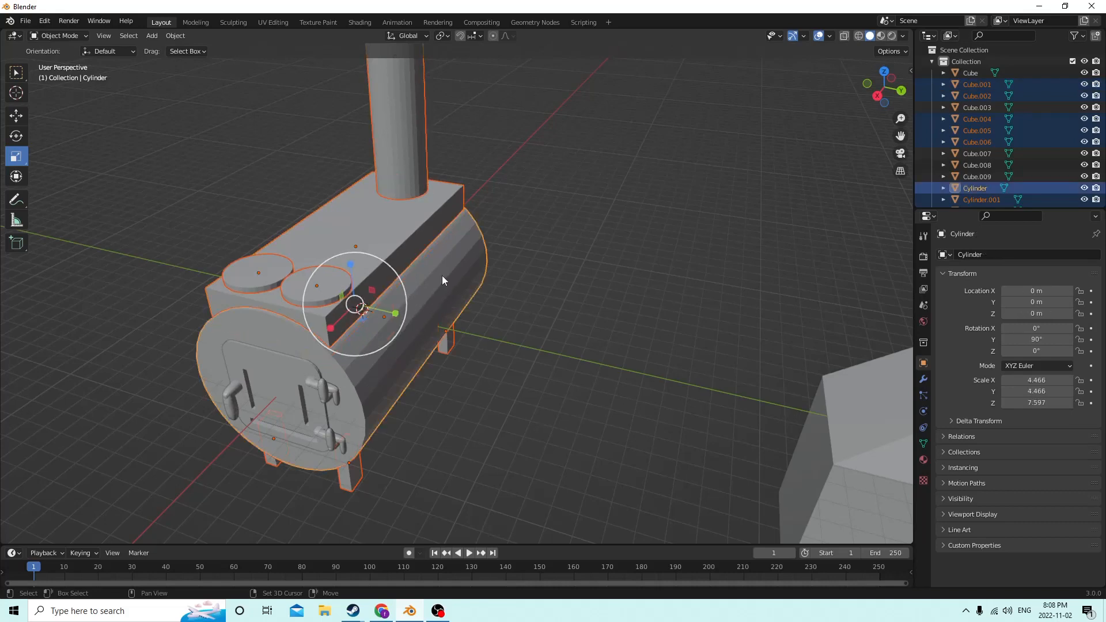
pyautogui.moveTo(441, 272); pyautogui.dragTo(358, 278, button='middle')
pyautogui.hotkey('ctrl', 'j')
# Join one more separate door part into the stove body.
pyautogui.click(421, 317)
pyautogui.keyDown('shift'); pyautogui.click(467, 292); pyautogui.keyUp('shift')
pyautogui.hotkey('ctrl', 'j')
pyautogui.press('Tab')
pyautogui.press('Tab')
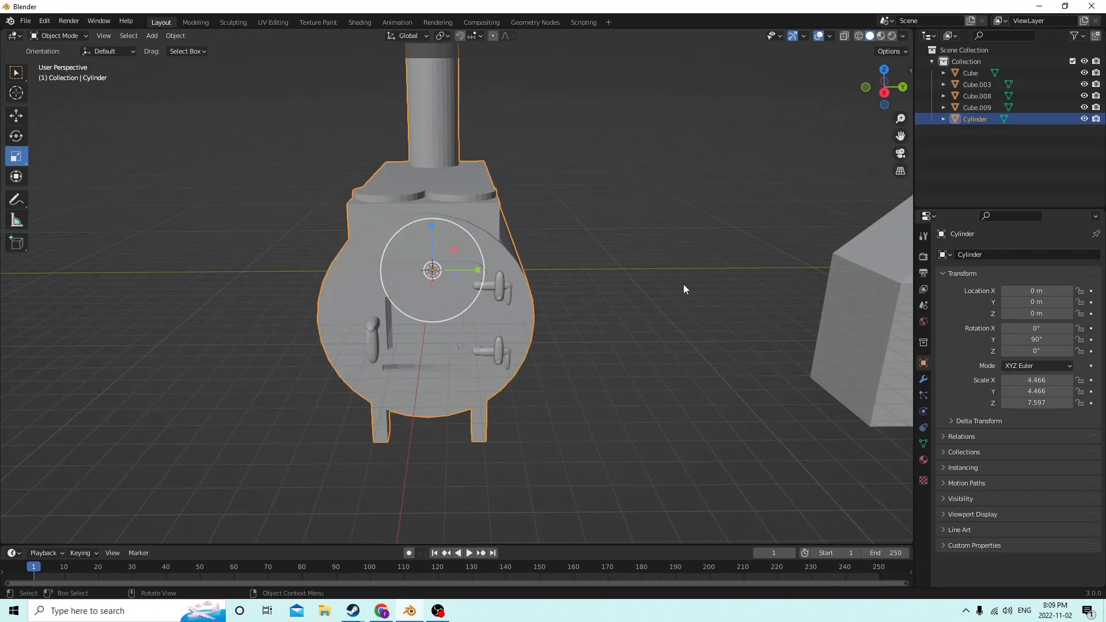
pyautogui.press('s')
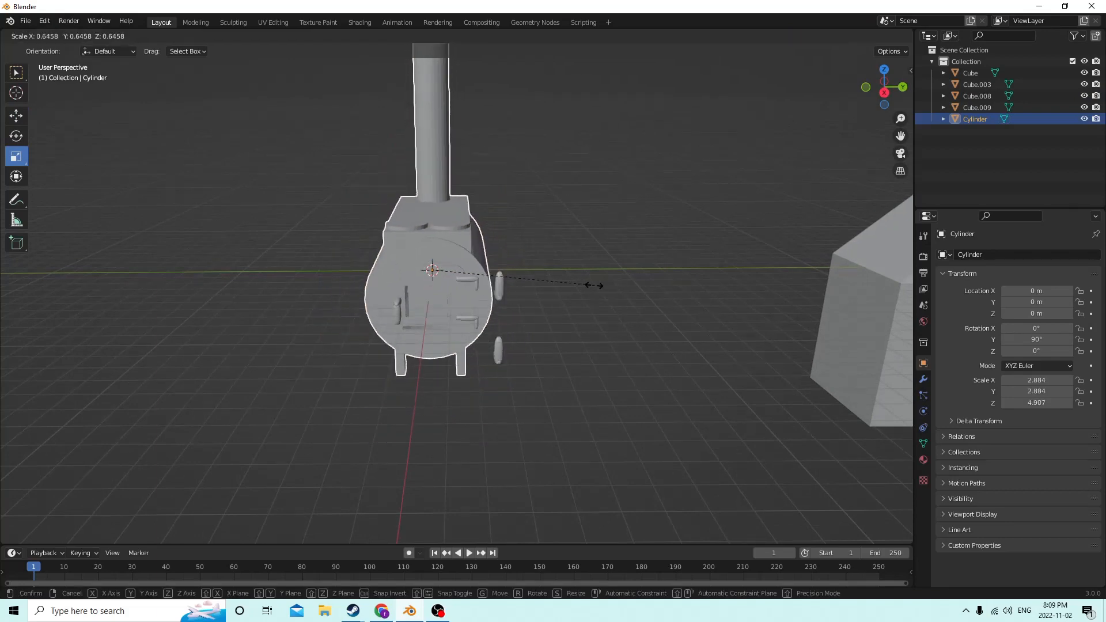
pyautogui.rightClick(594, 285)
pyautogui.moveTo(583, 284)
pyautogui.mouseDown(button='middle')
pyautogui.moveTo(544, 274)
pyautogui.moveTo(607, 257)
pyautogui.moveTo(675, 262)
pyautogui.moveTo(583, 293)
pyautogui.mouseUp(button='middle')
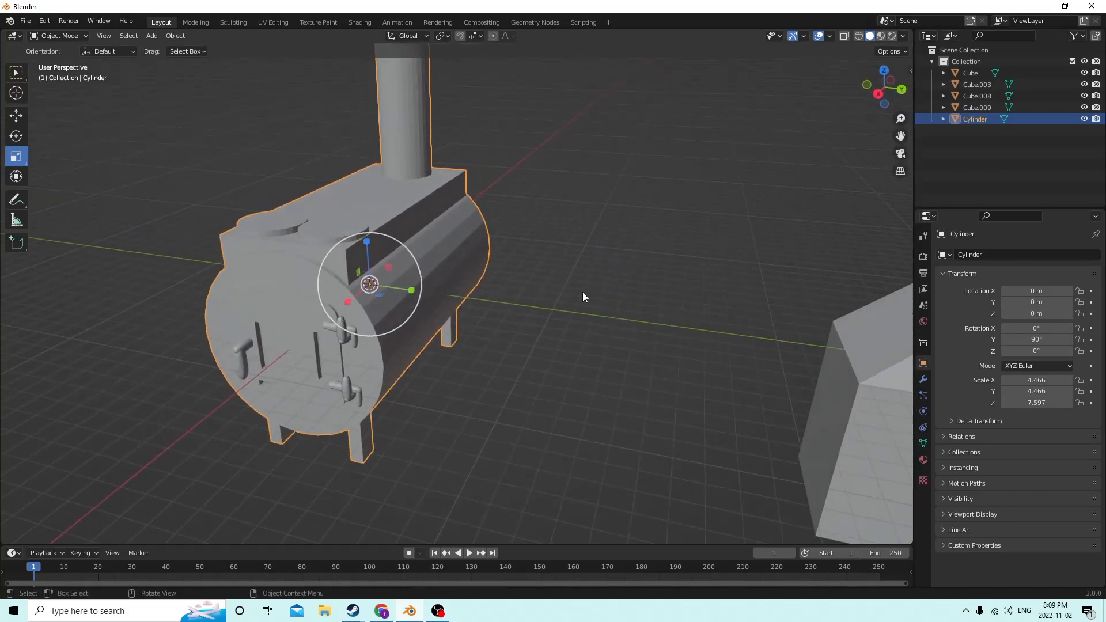
pyautogui.press('s')
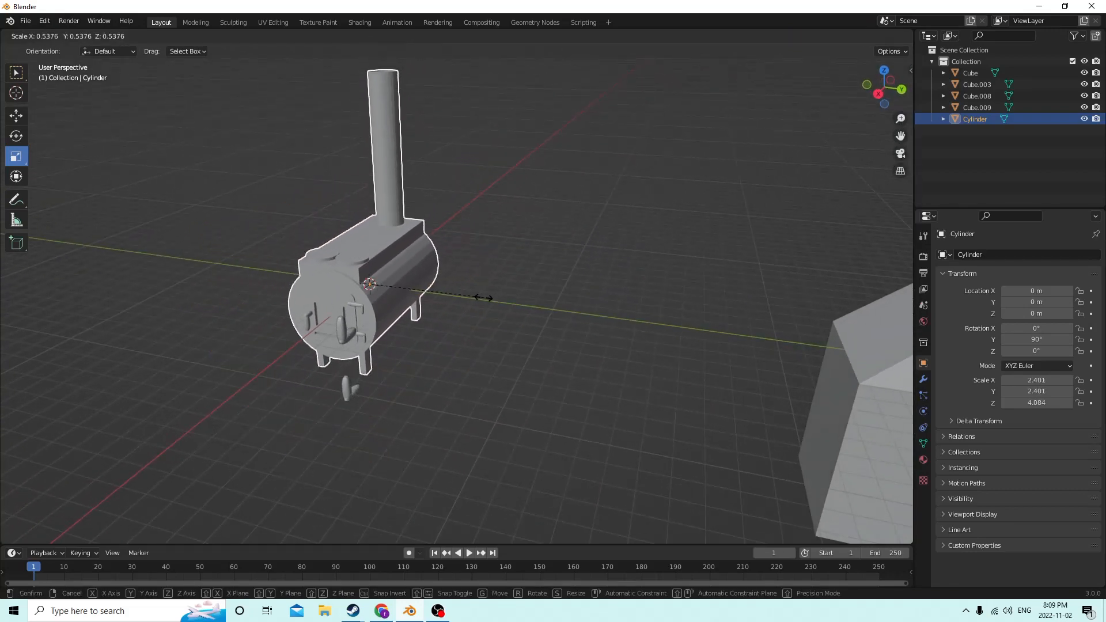
pyautogui.rightClick(481, 299)
pyautogui.moveTo(483, 298); pyautogui.dragTo(507, 272, button='middle')
pyautogui.press('Tab')
pyautogui.click(588, 344)
pyautogui.press('Tab')
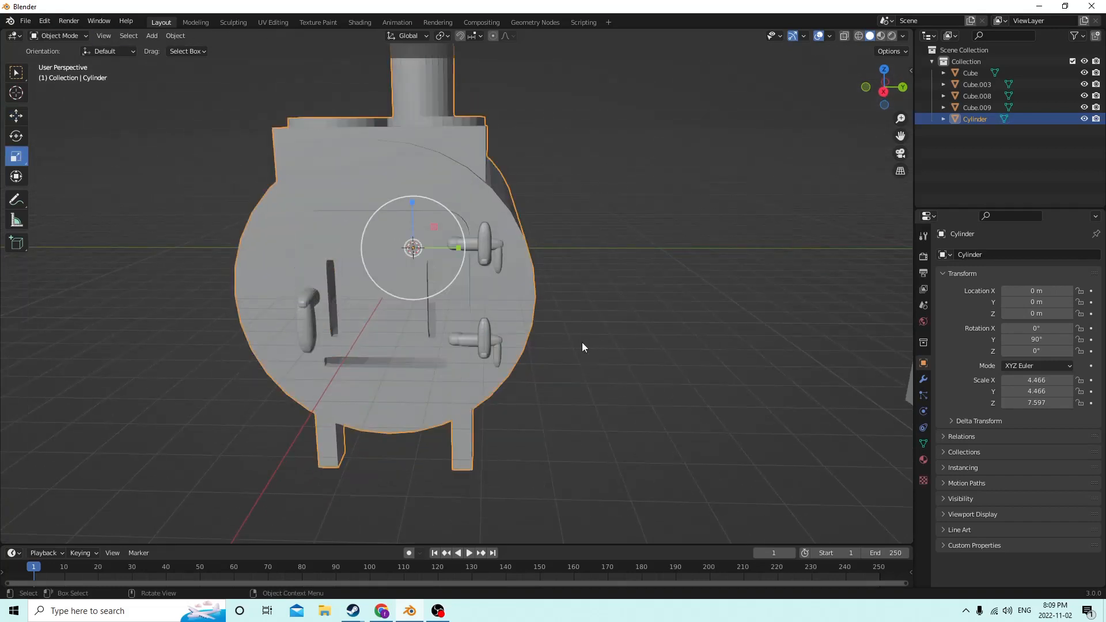
# Join the two remaining vertical hinge pieces of the door into the stove body.
pyautogui.click(654, 348)
pyautogui.click(487, 349)
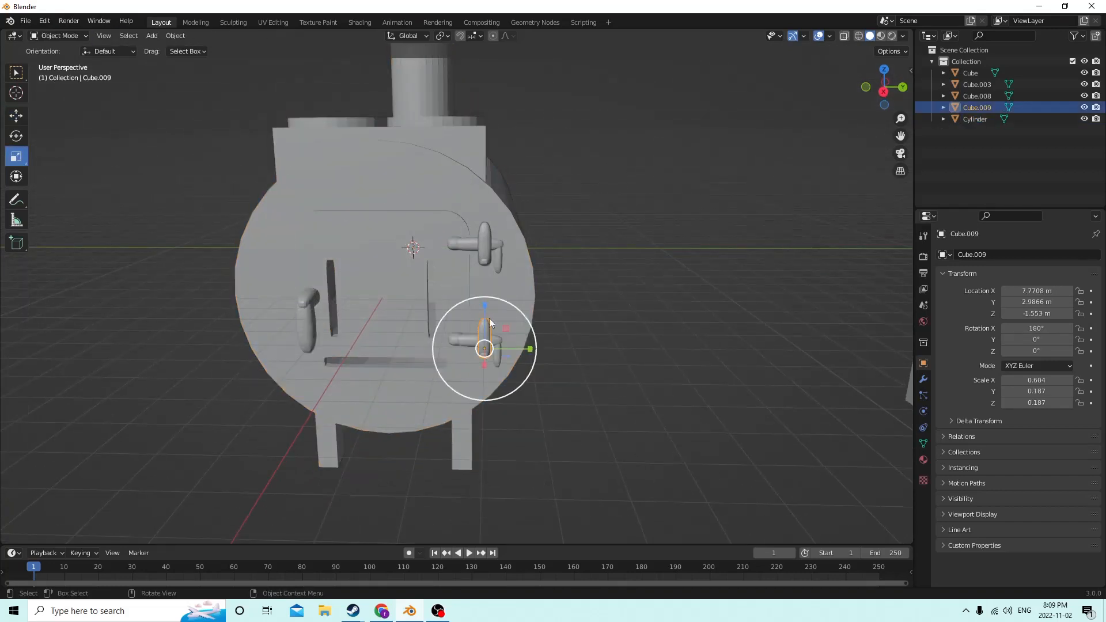
pyautogui.keyDown('shift'); pyautogui.click(484, 251); pyautogui.keyUp('shift')
pyautogui.keyDown('shift'); pyautogui.click(430, 181); pyautogui.keyUp('shift')
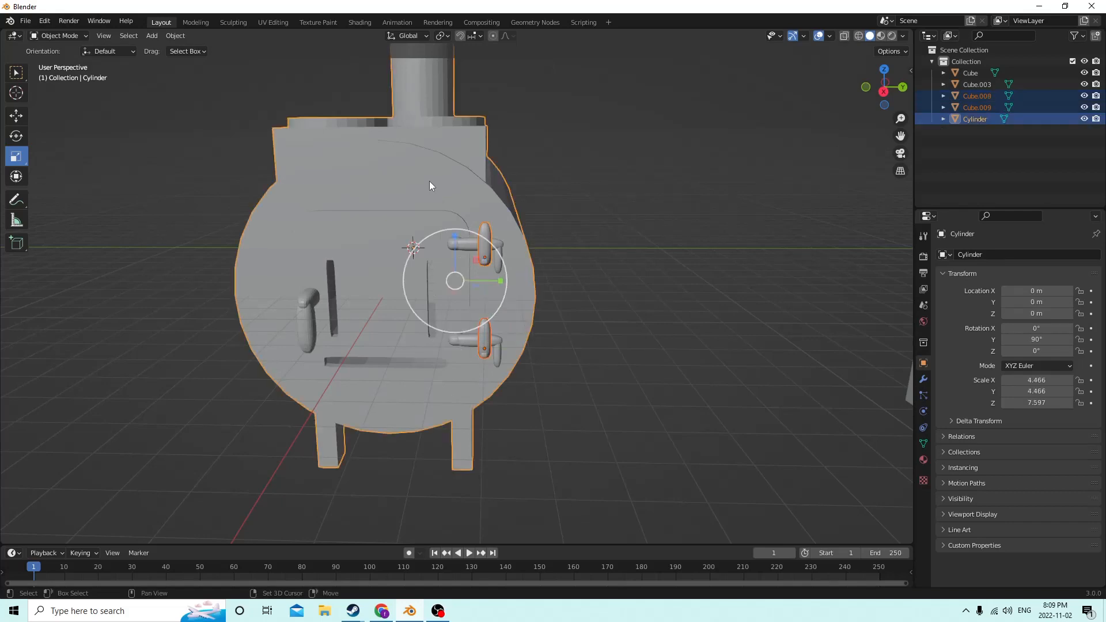
pyautogui.hotkey('ctrl', 'j')
pyautogui.moveTo(435, 179); pyautogui.dragTo(482, 205, button='middle')
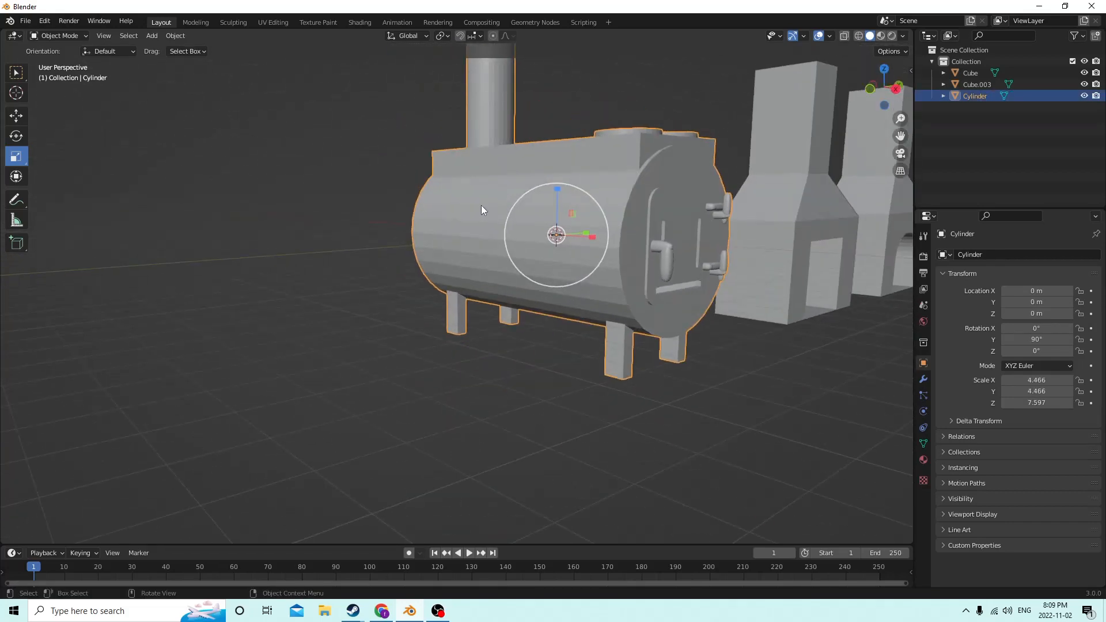
# Scale the whole joined stove down uniformly to about 2.961 in X and Y and 5.038 in Z.
pyautogui.press('s')
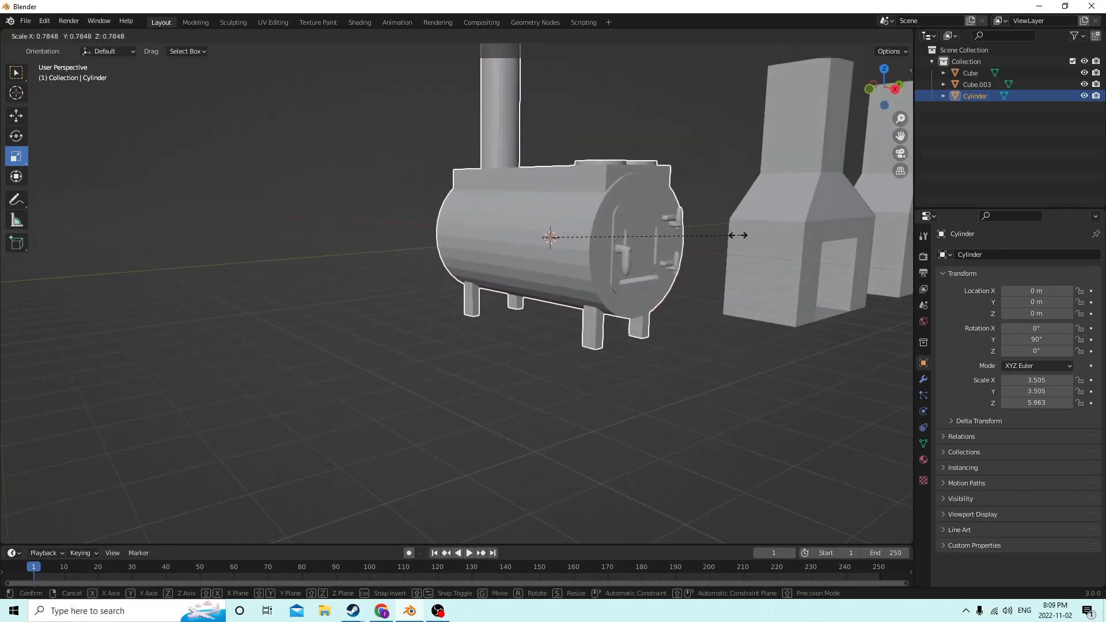
pyautogui.click(710, 241)
pyautogui.moveTo(710, 246); pyautogui.dragTo(541, 247, button='middle')
# Enter Edit Mode on the stove, switch the viewport to Material Preview and add a new material.
pyautogui.press('Tab')
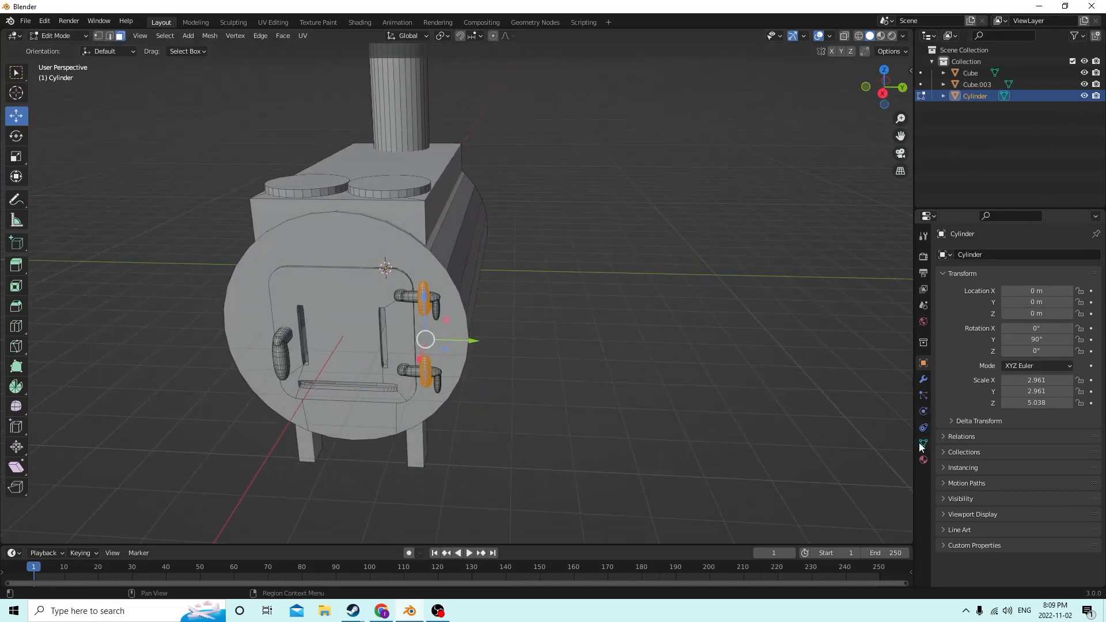
pyautogui.click(923, 460)
pyautogui.click(881, 35)
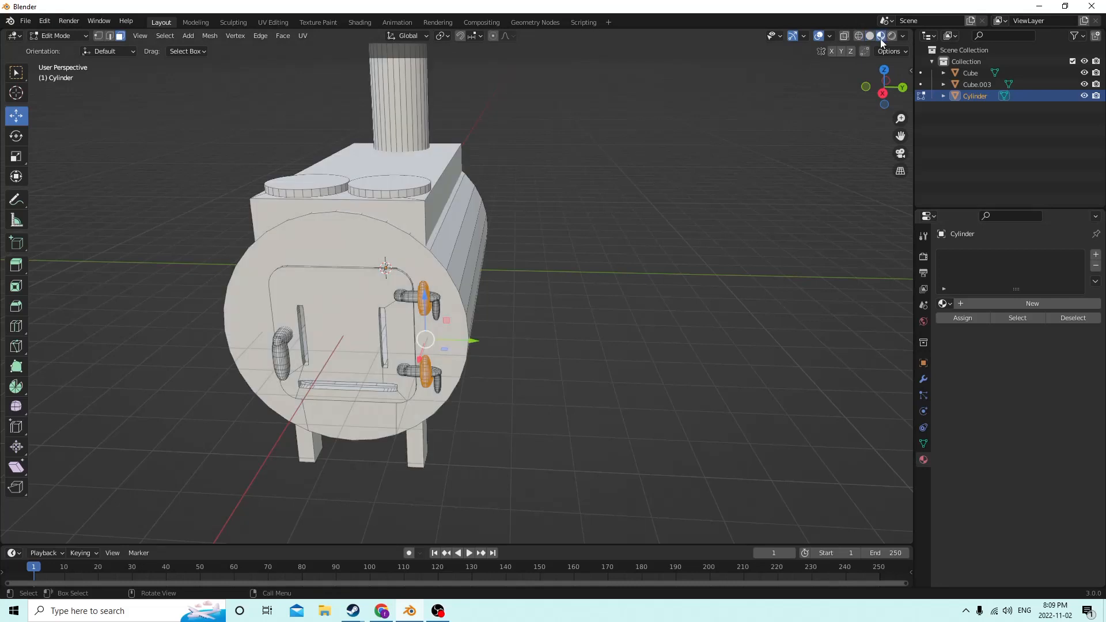
pyautogui.moveTo(868, 266); pyautogui.dragTo(796, 263, button='middle')
pyautogui.click(1036, 306)
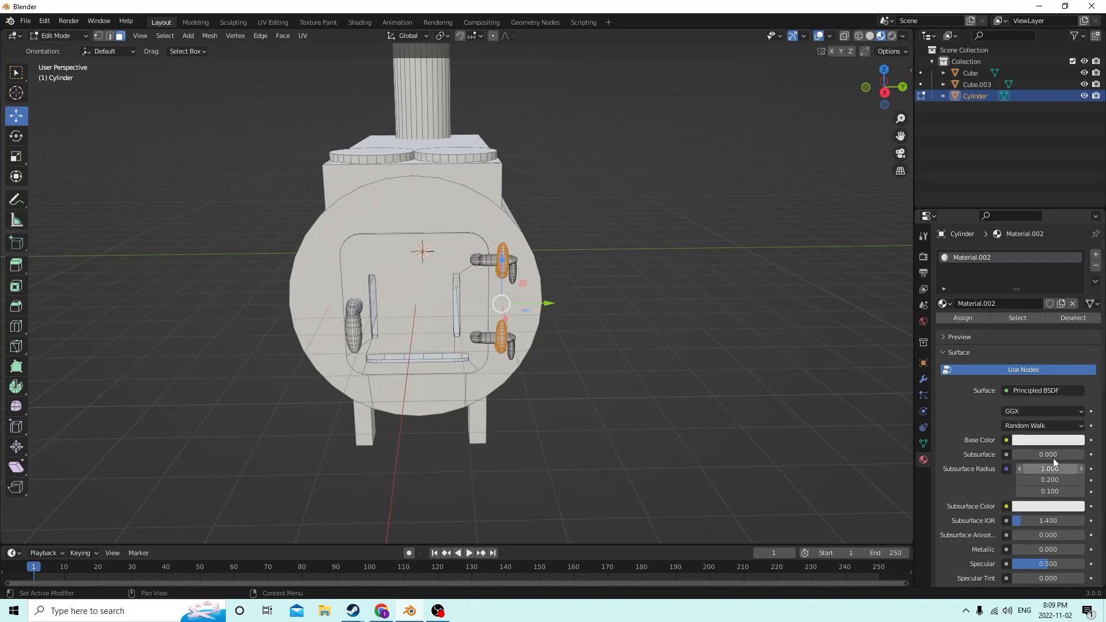
# Darken the stove material's base color to a near-black gray, then return to Object Mode with nothing selected.
pyautogui.click(1046, 441)
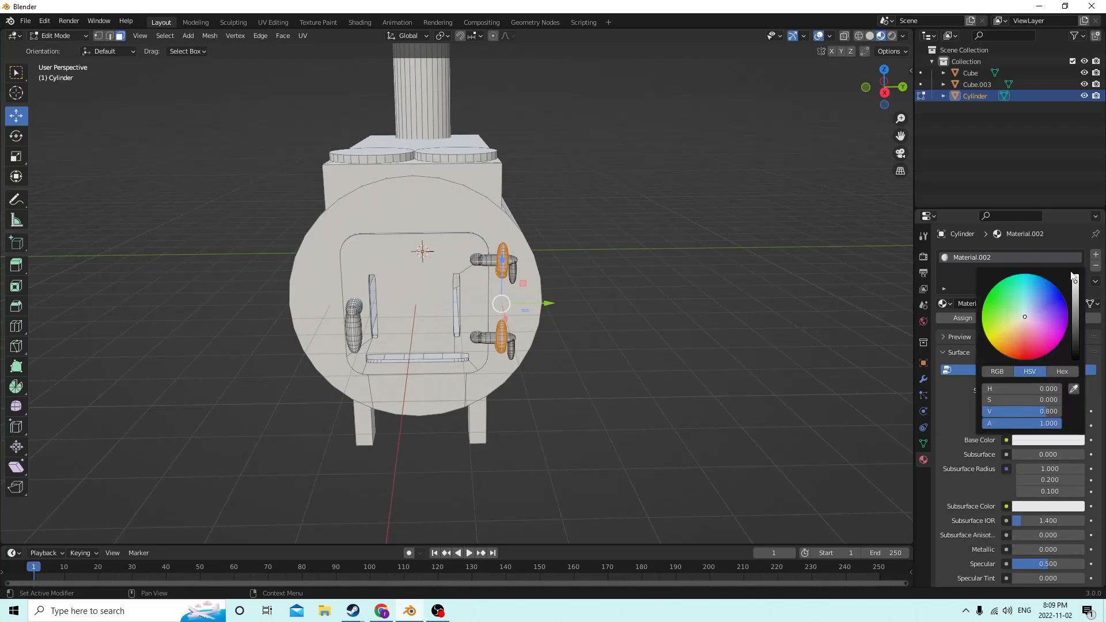
pyautogui.moveTo(1075, 283); pyautogui.dragTo(1075, 341)
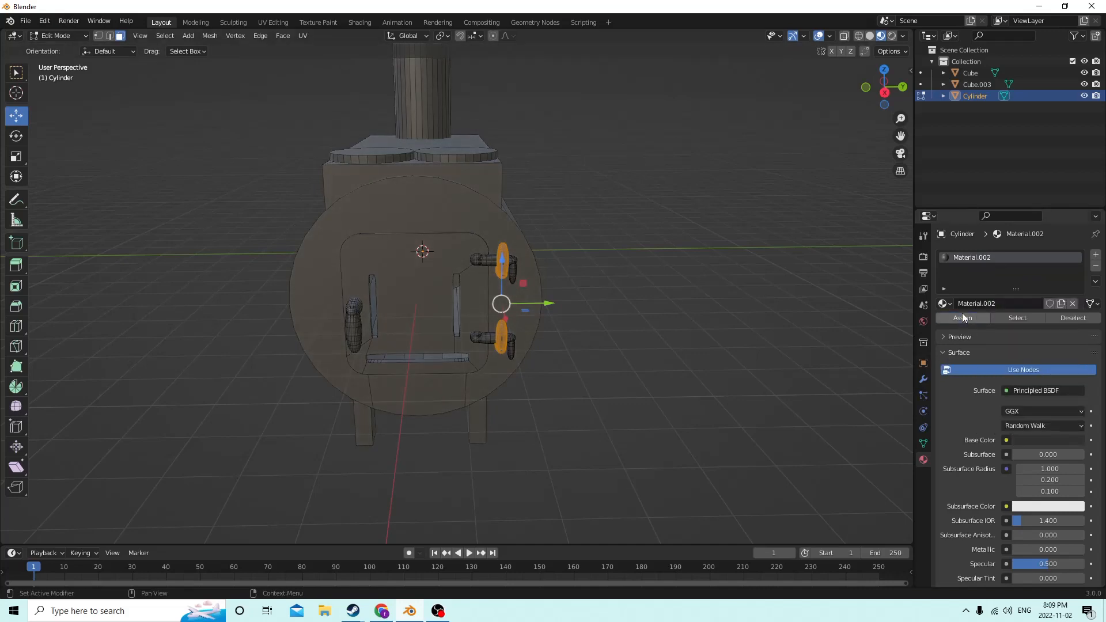
pyautogui.click(701, 292)
pyautogui.moveTo(575, 290); pyautogui.dragTo(603, 289, button='middle')
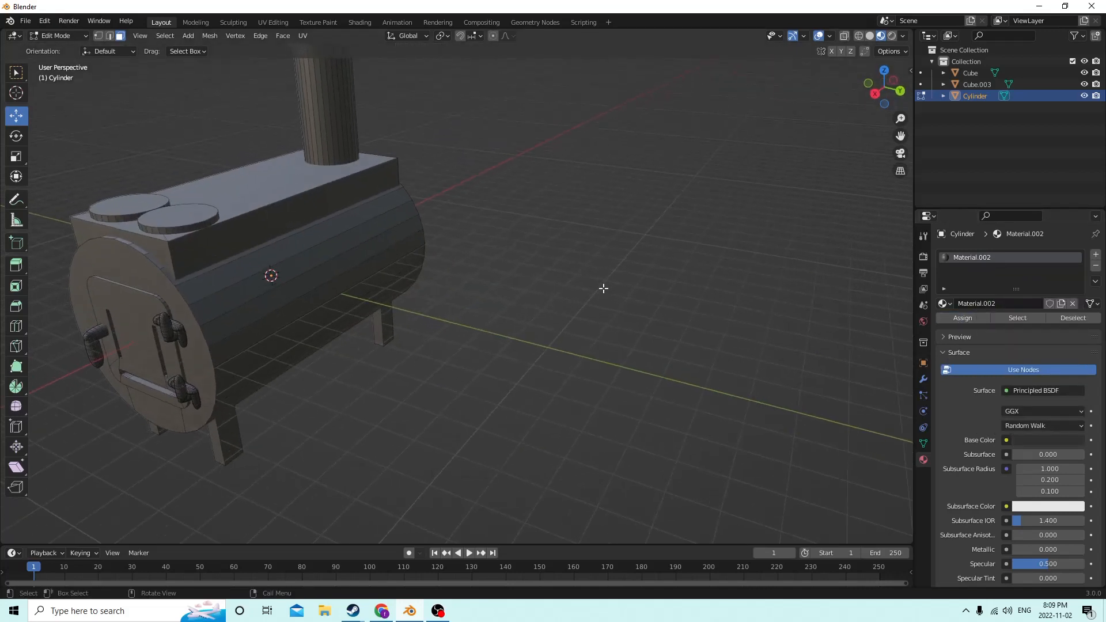
pyautogui.press('Tab')
pyautogui.scroll(3, 597, 287)
pyautogui.click(493, 368)
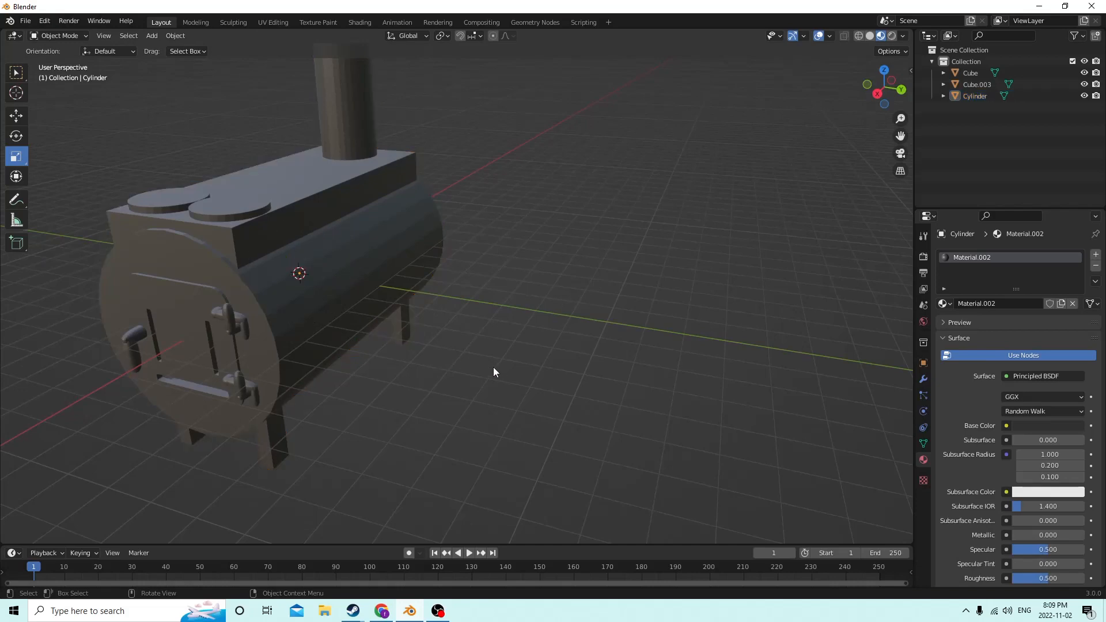
pyautogui.moveTo(494, 368); pyautogui.dragTo(525, 340, button='middle')
pyautogui.press('Tab')
pyautogui.press('Tab')
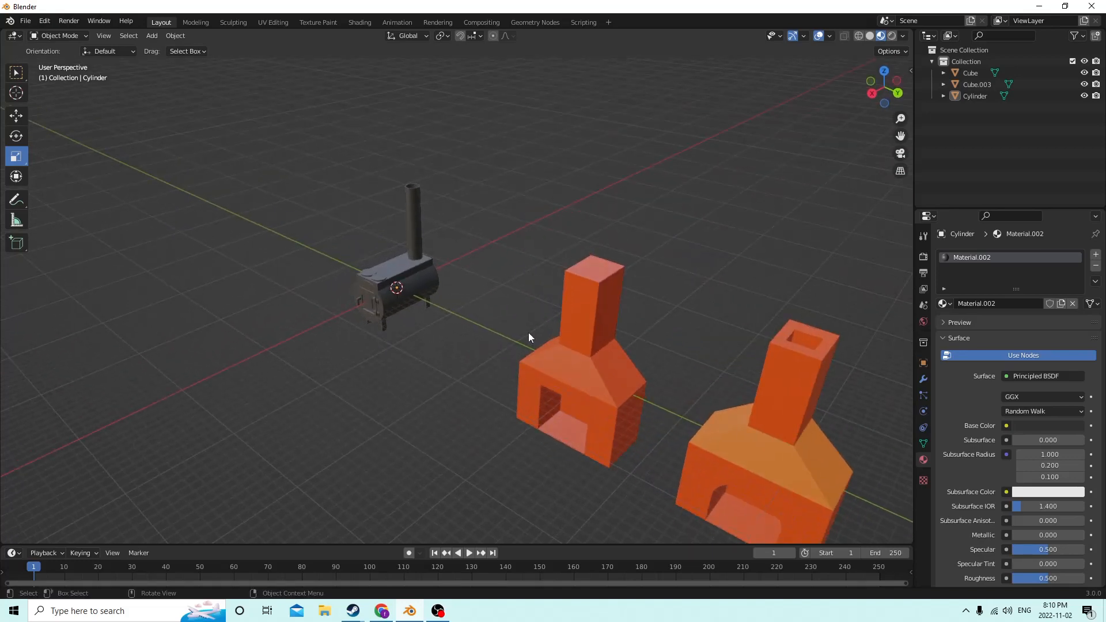